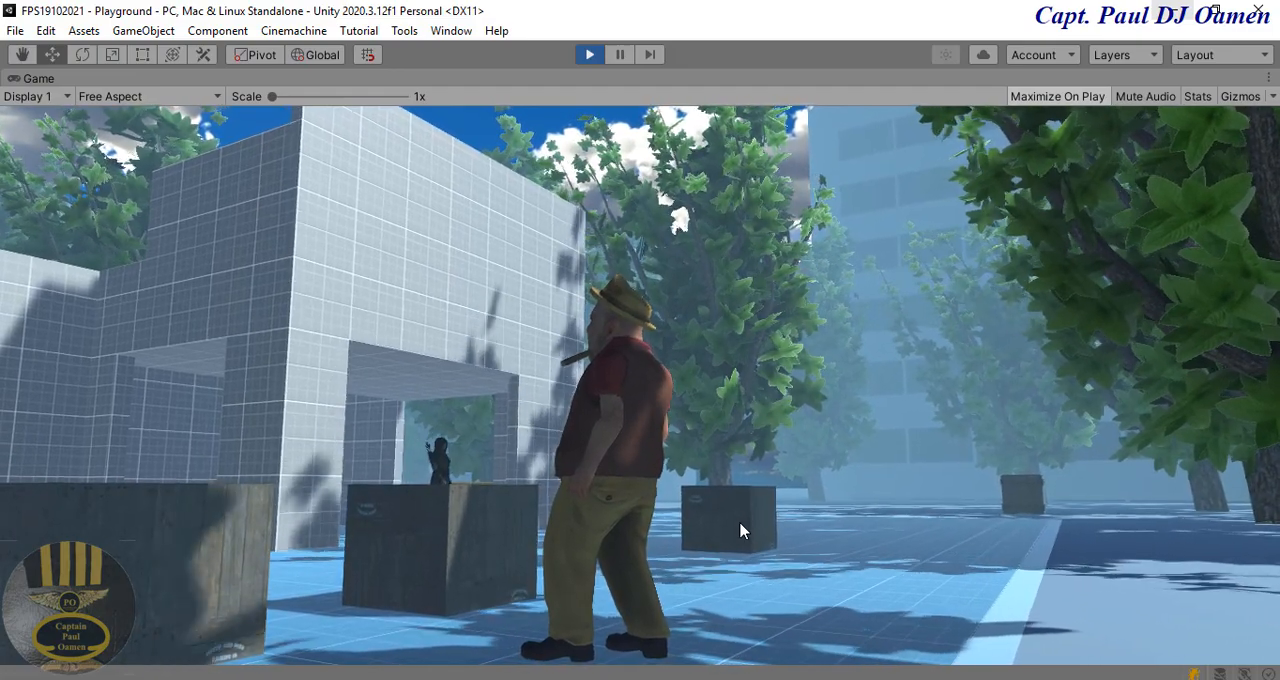
Step: Playtest the character by turning it both ways and walking it forward into the wooden crate near the building
key(d)
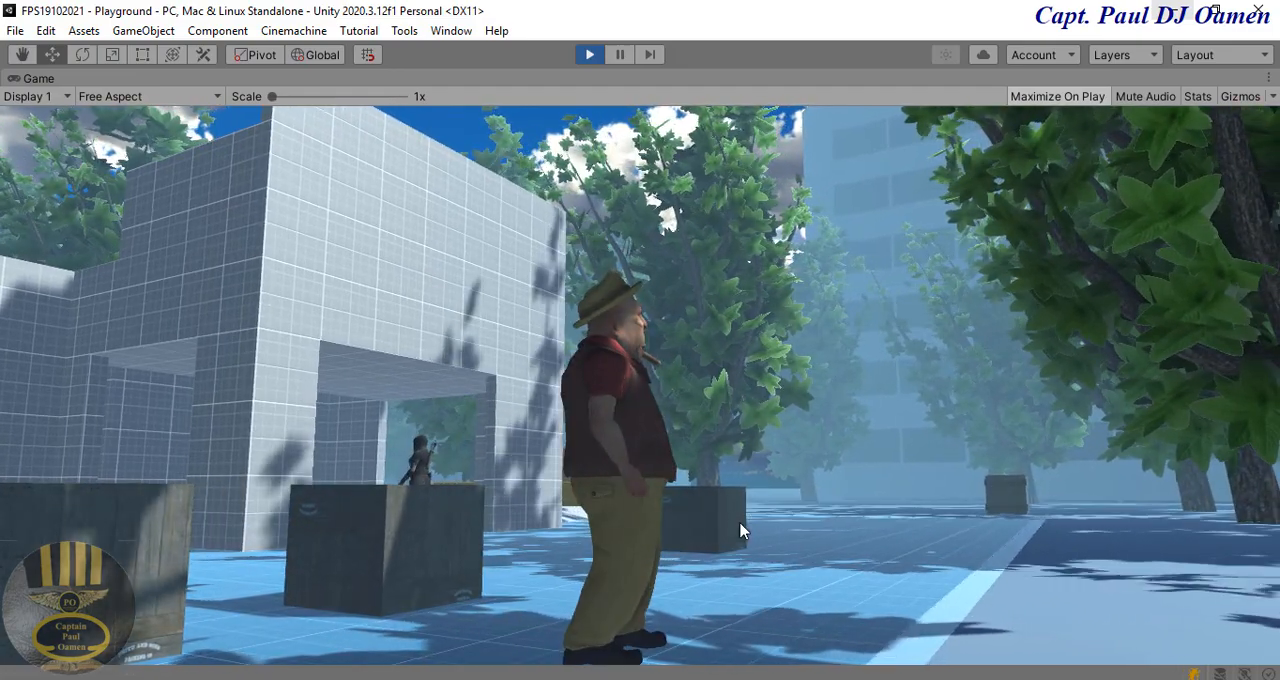
key(a)
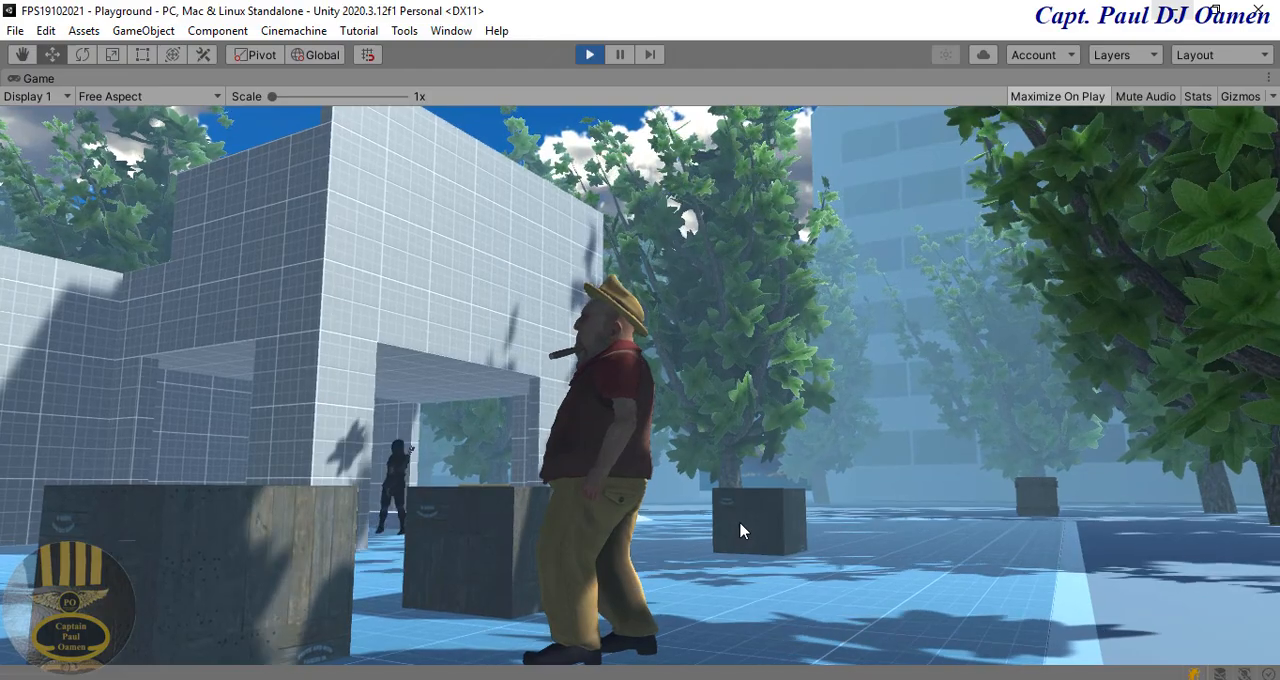
key(w)
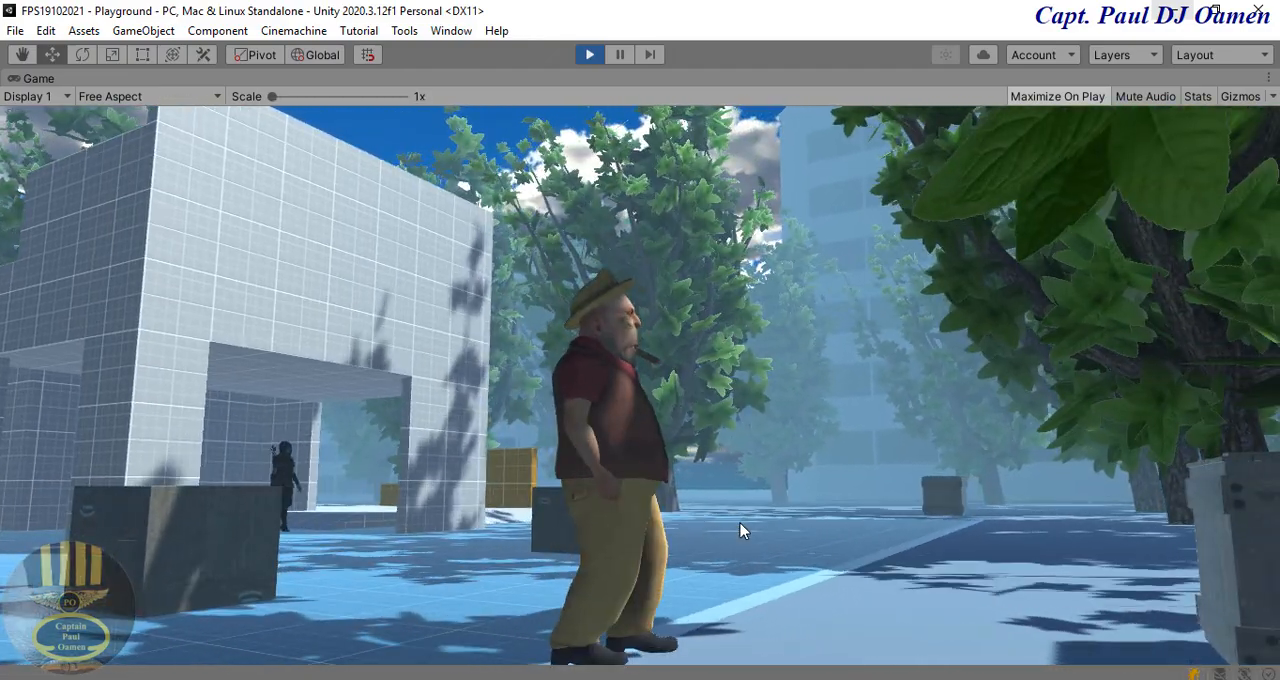
key(w)
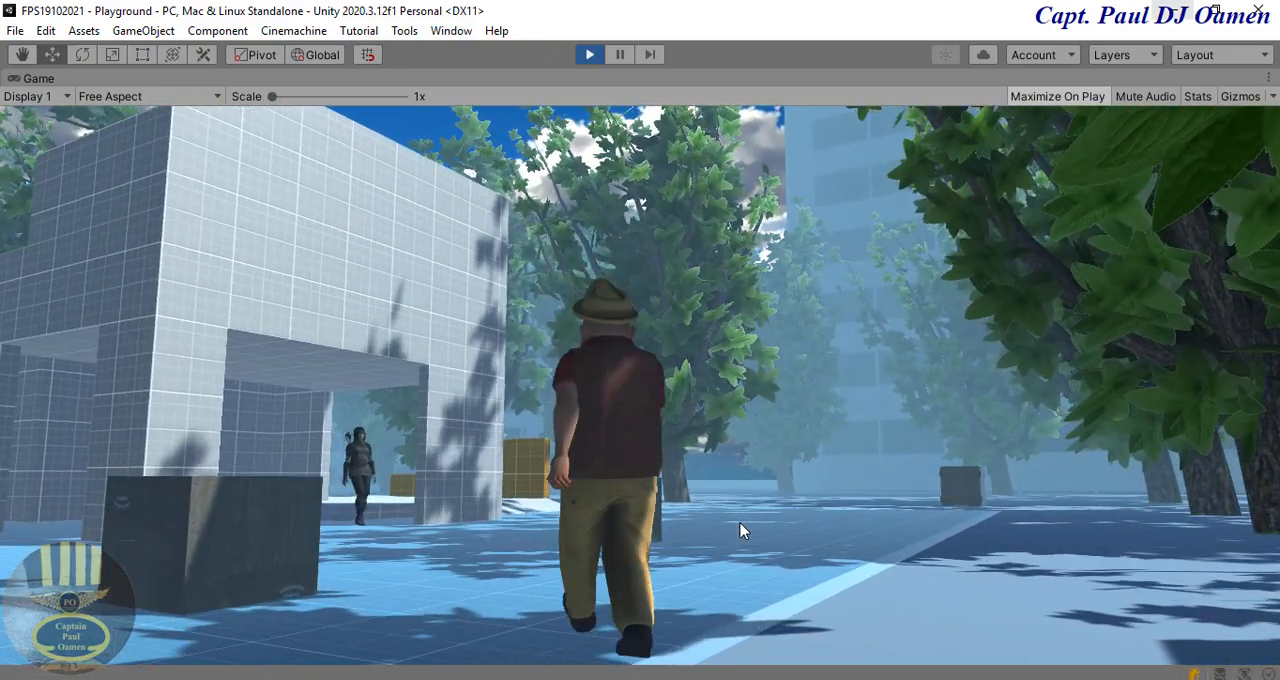
key(w)
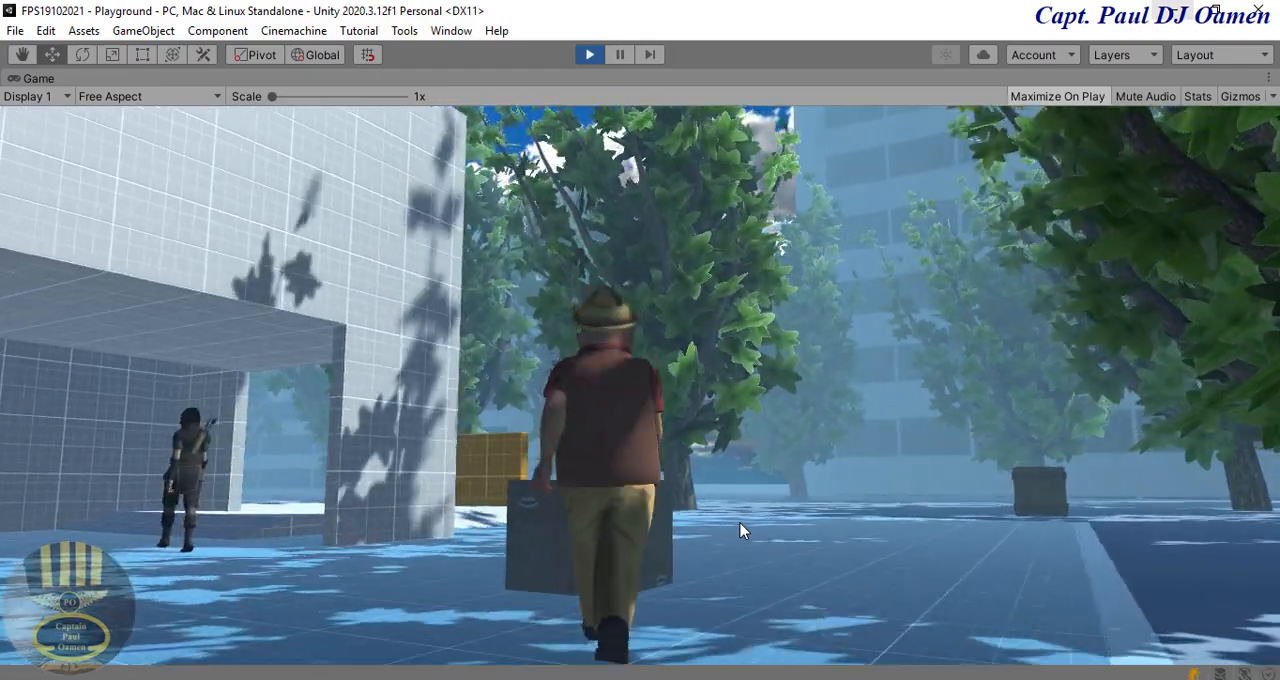
key(w)
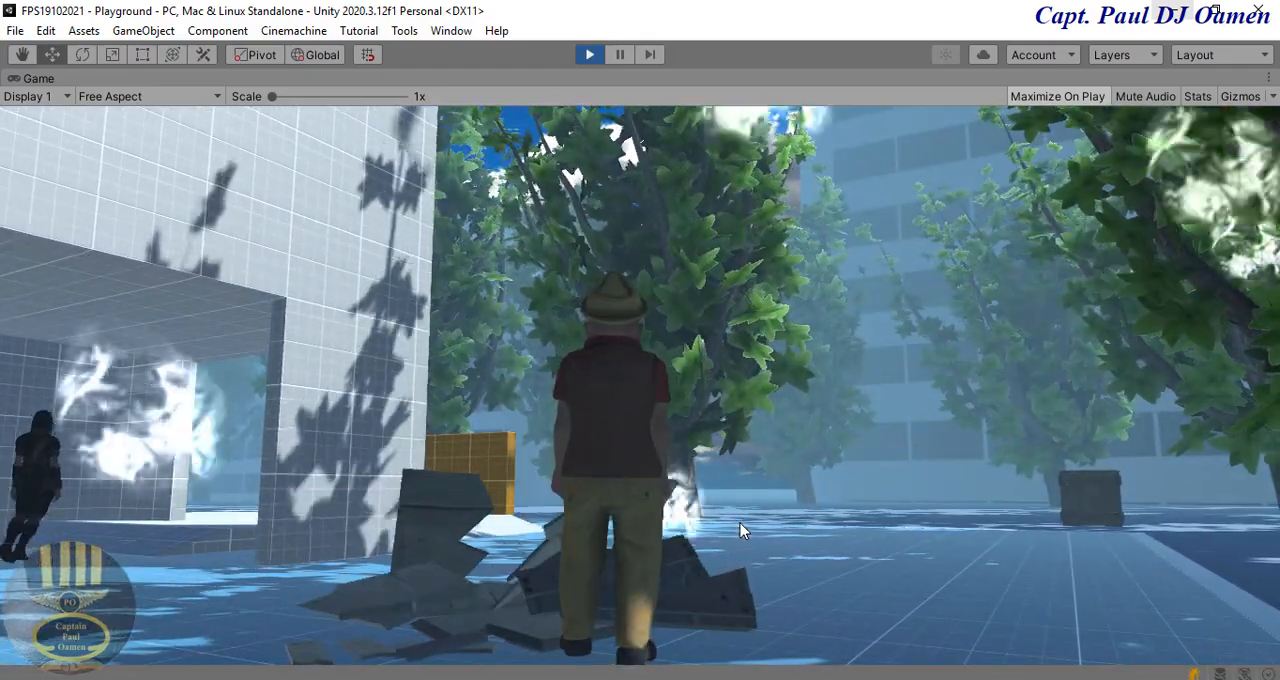
Step: Test the character's sideways and backward movement, walking it back toward the camera through the nearby crates
key(d)
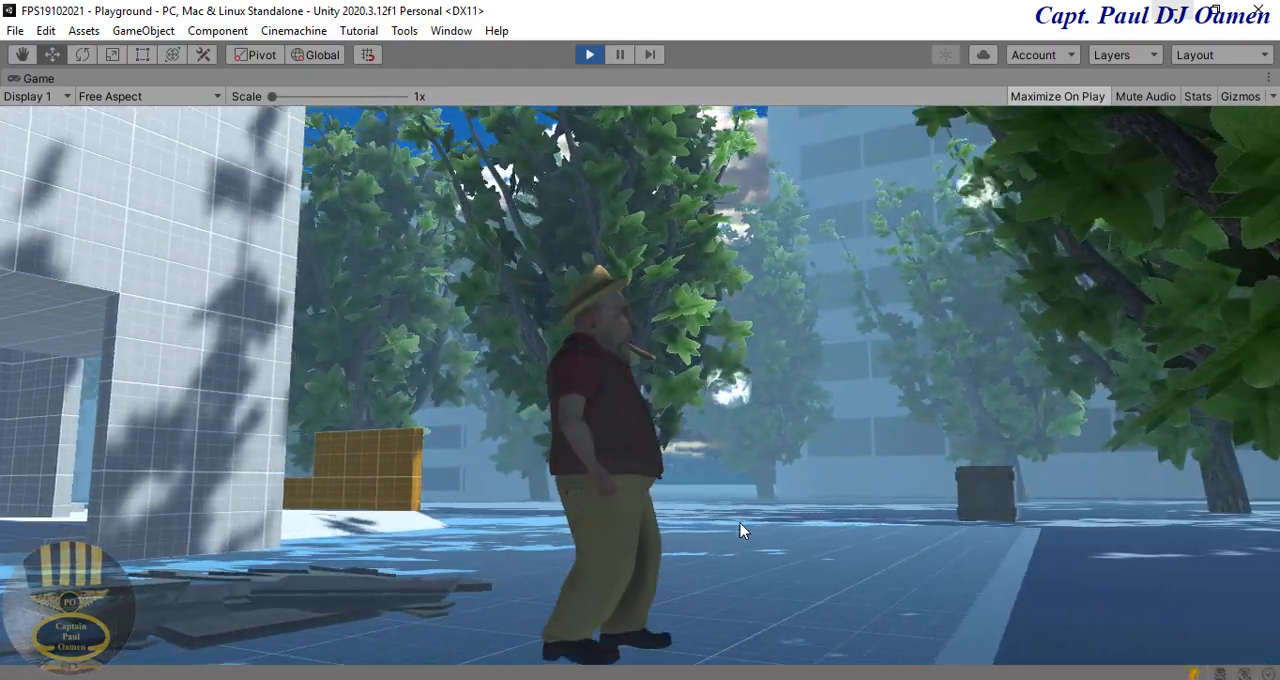
key(a)
key(a)
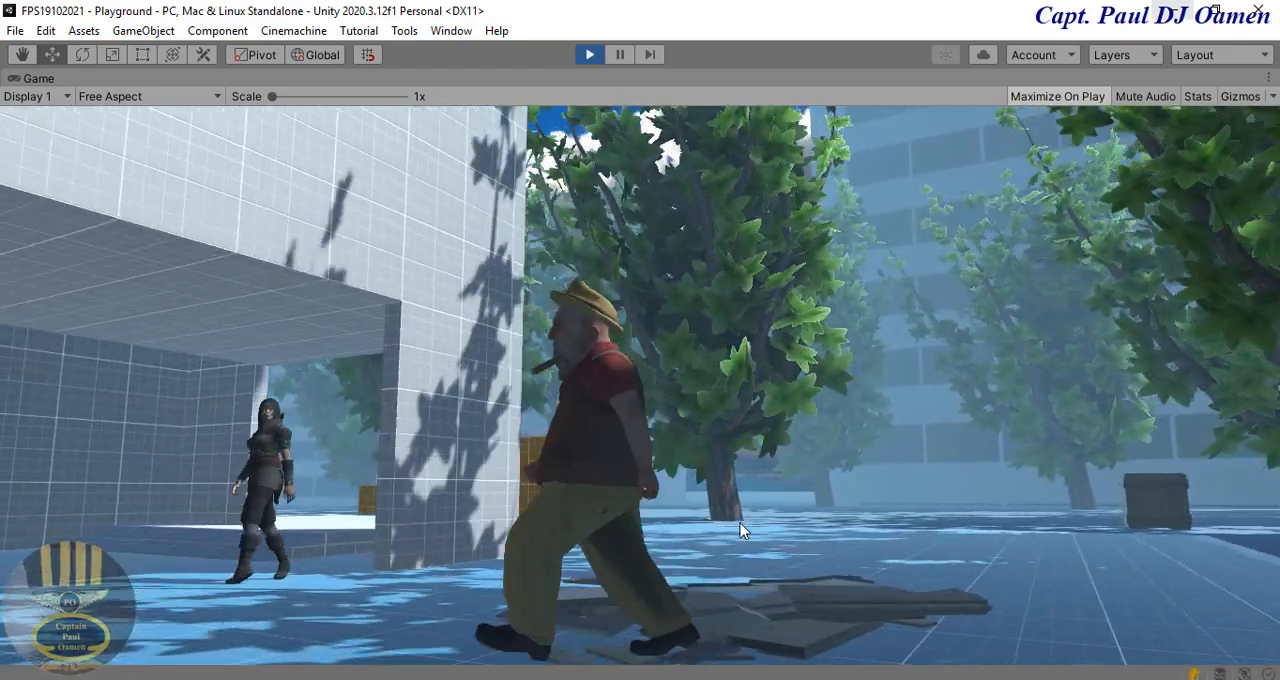
key(s)
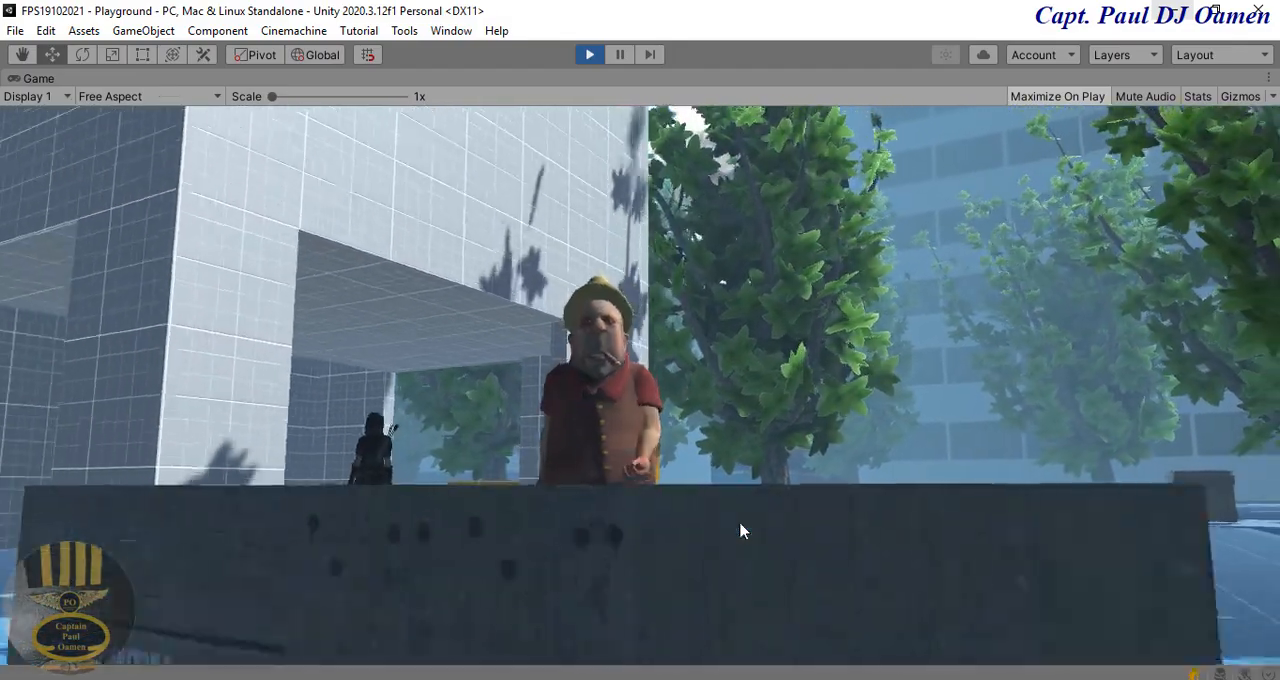
key(s)
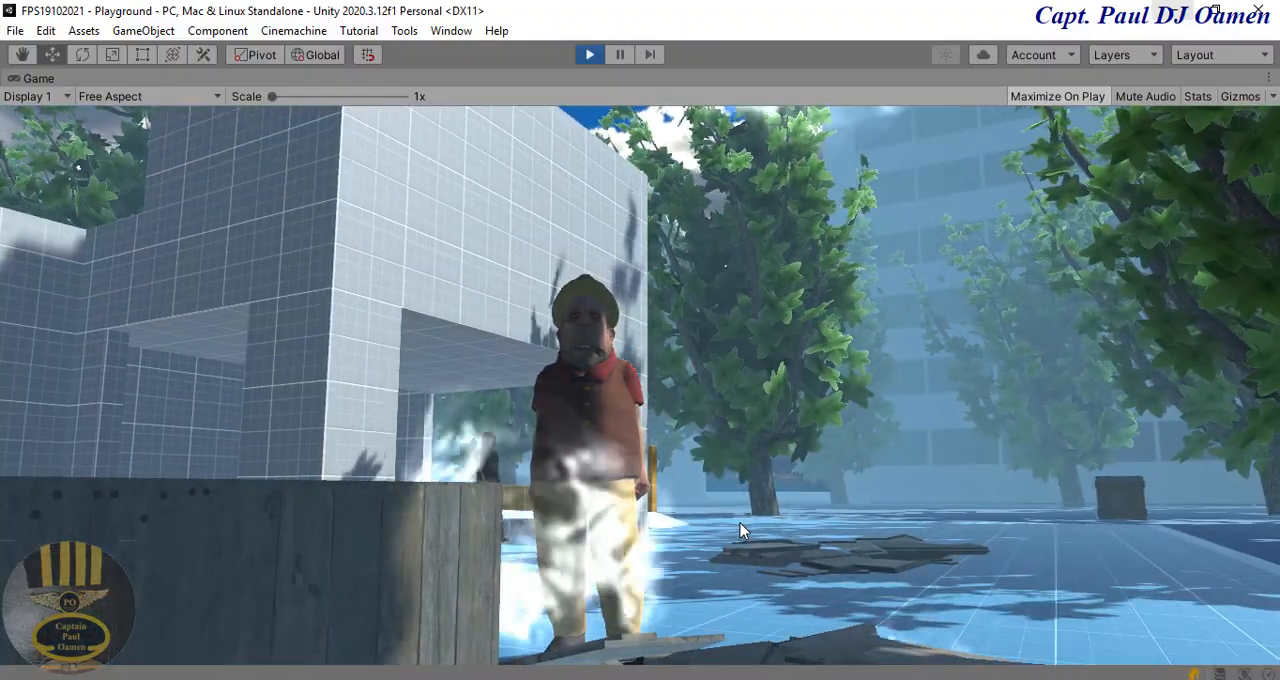
key(s)
key(s)
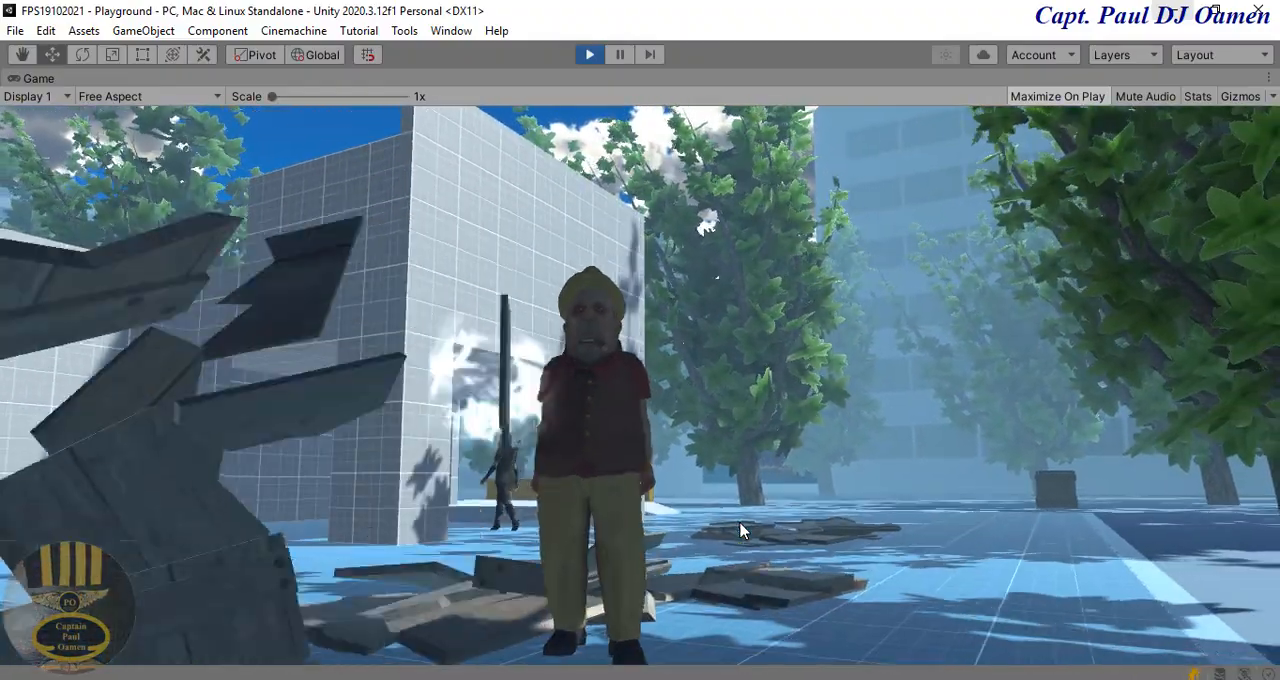
Step: Walk the character forward and rightward across the plaza into the distant crate by the trees
key(w)
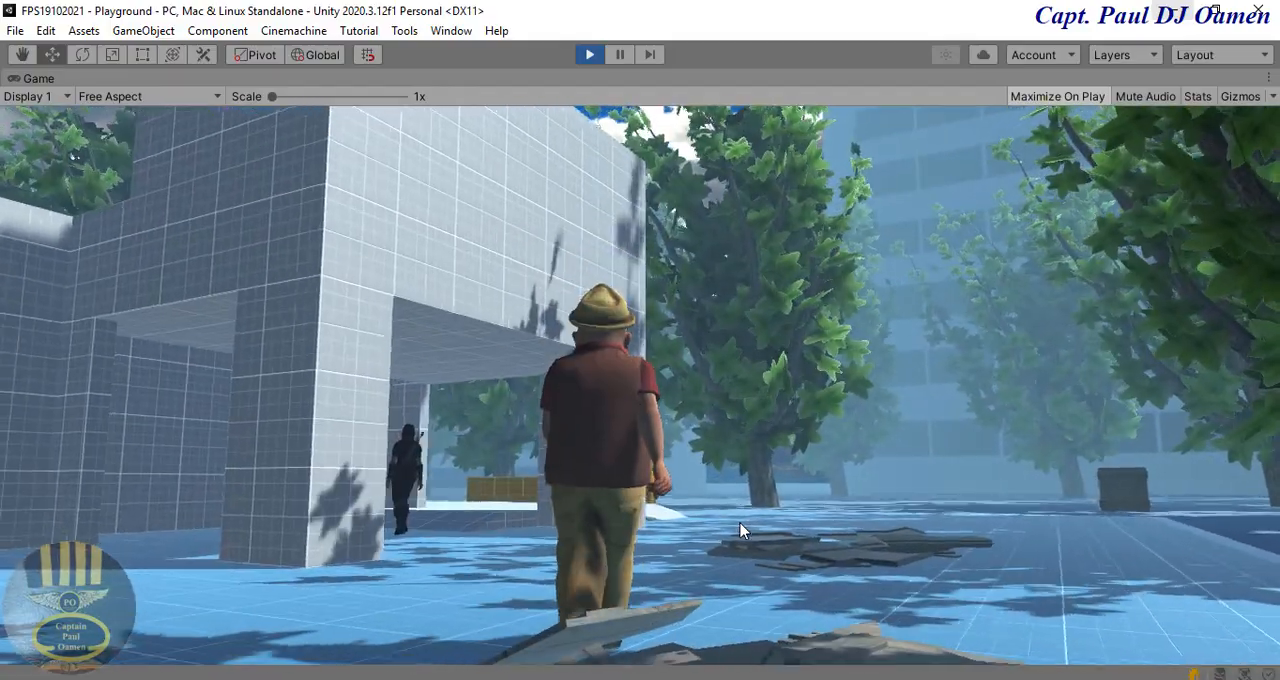
key(d)
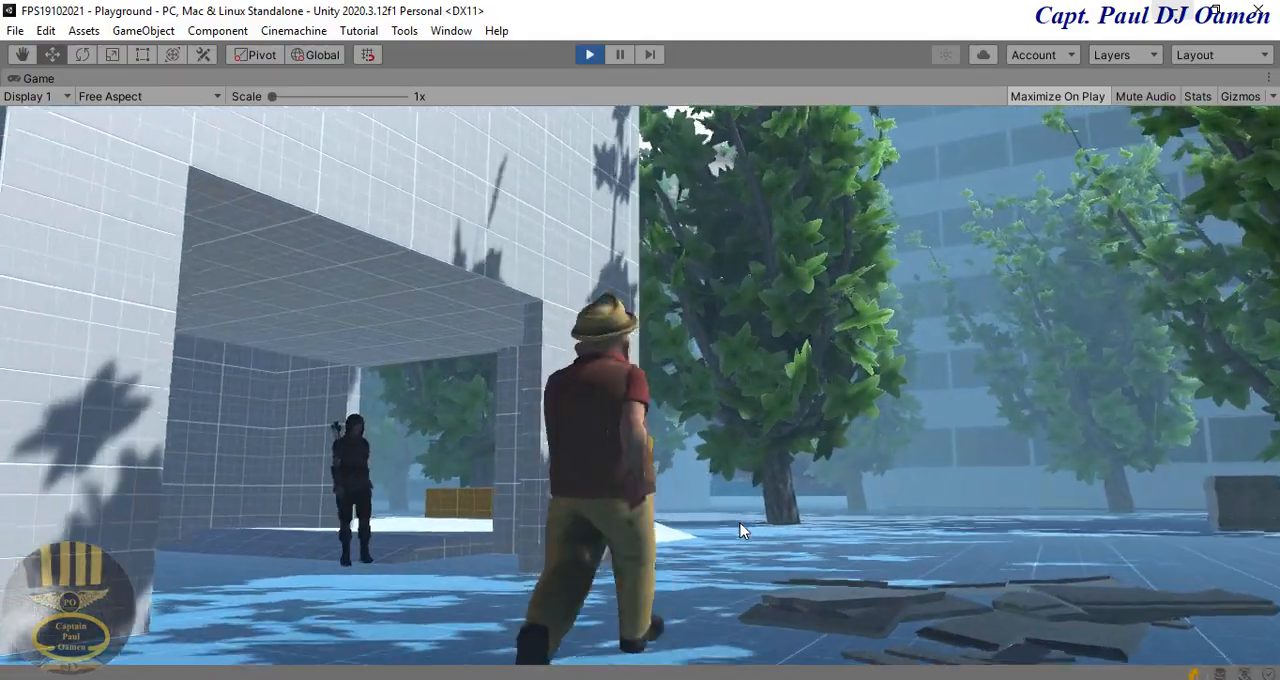
key(w)
key(d)
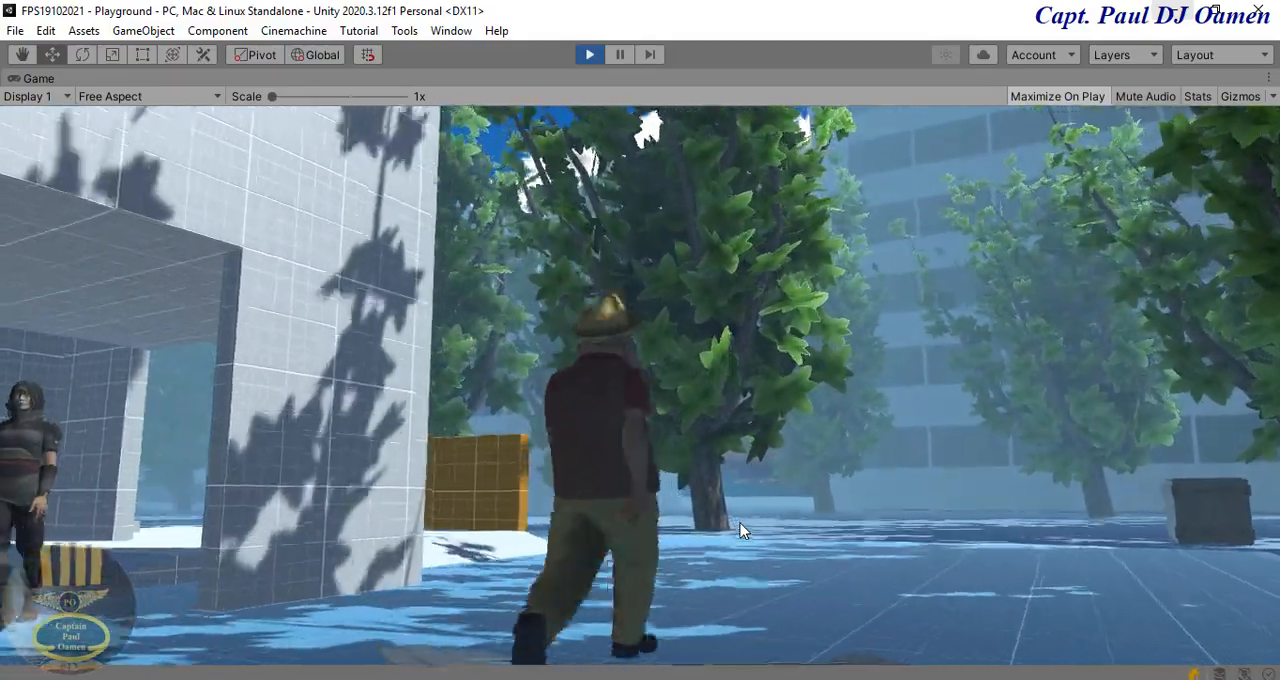
key(w)
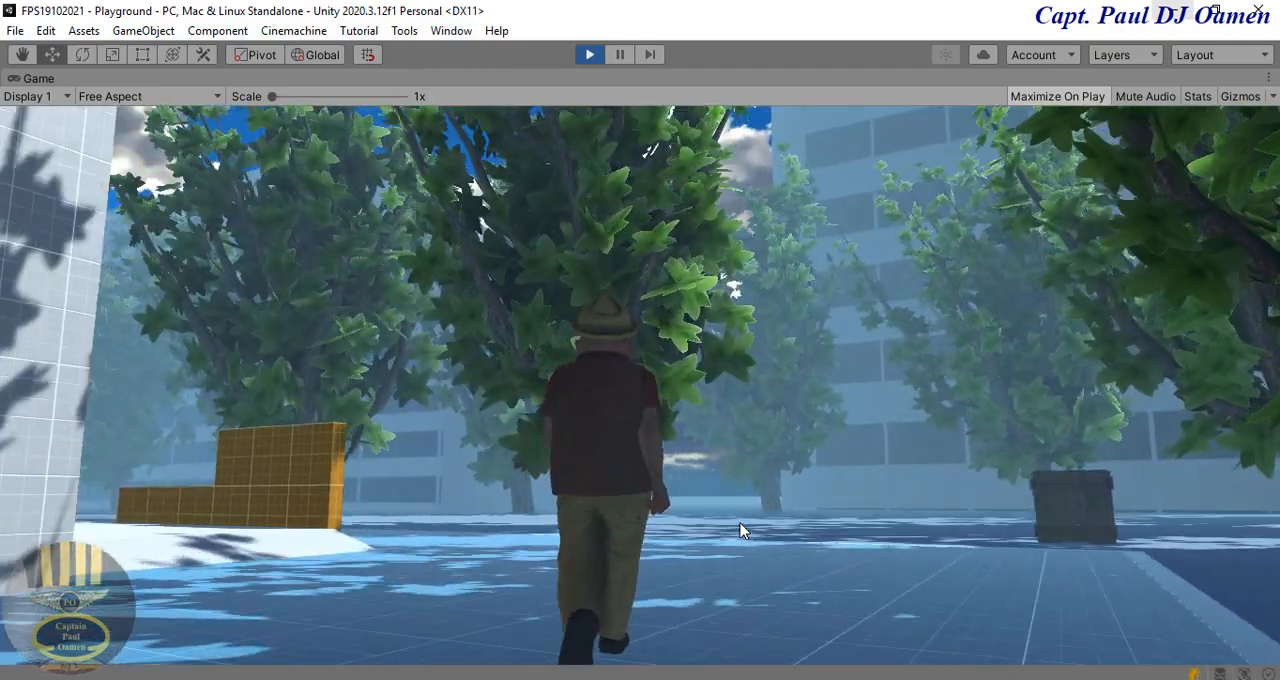
key(d)
key(w)
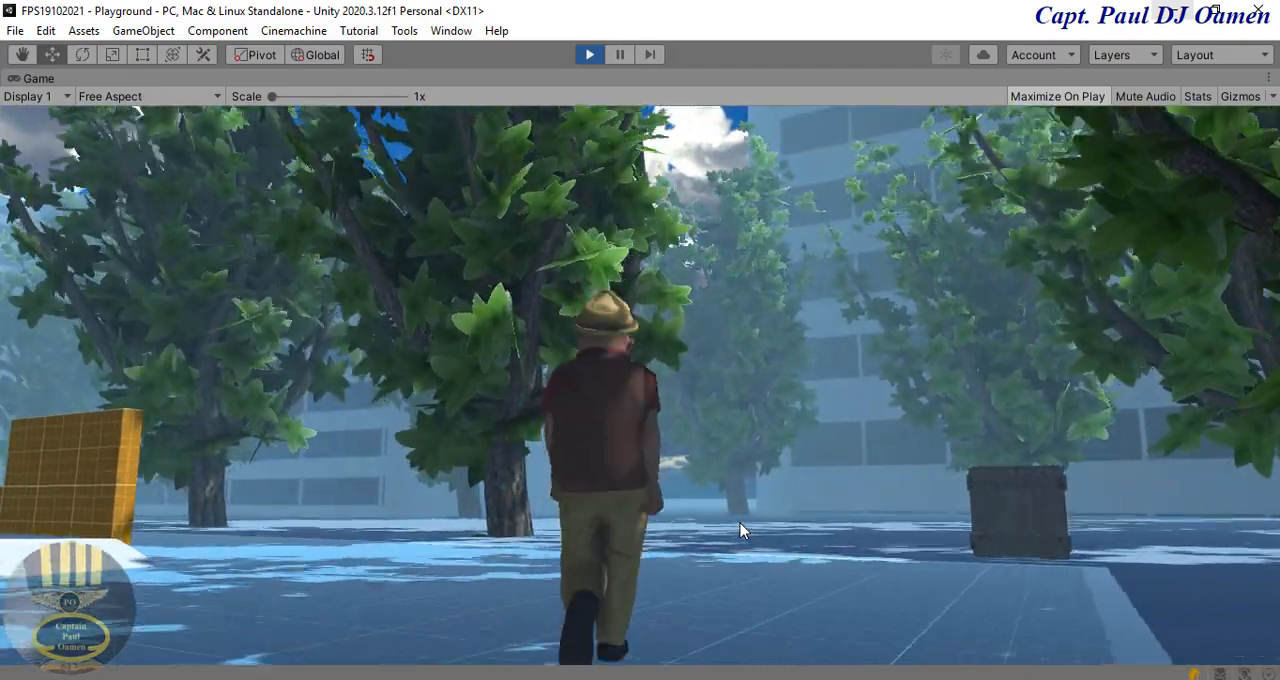
key(d)
key(w)
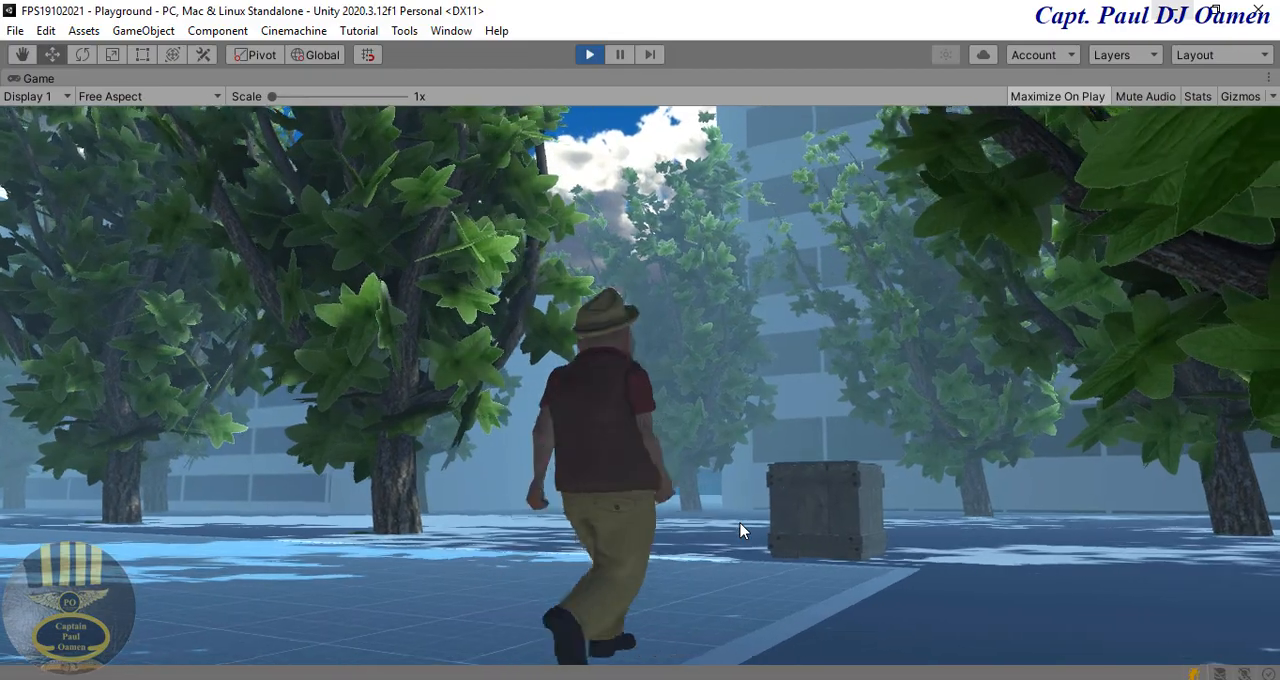
key(d)
key(w)
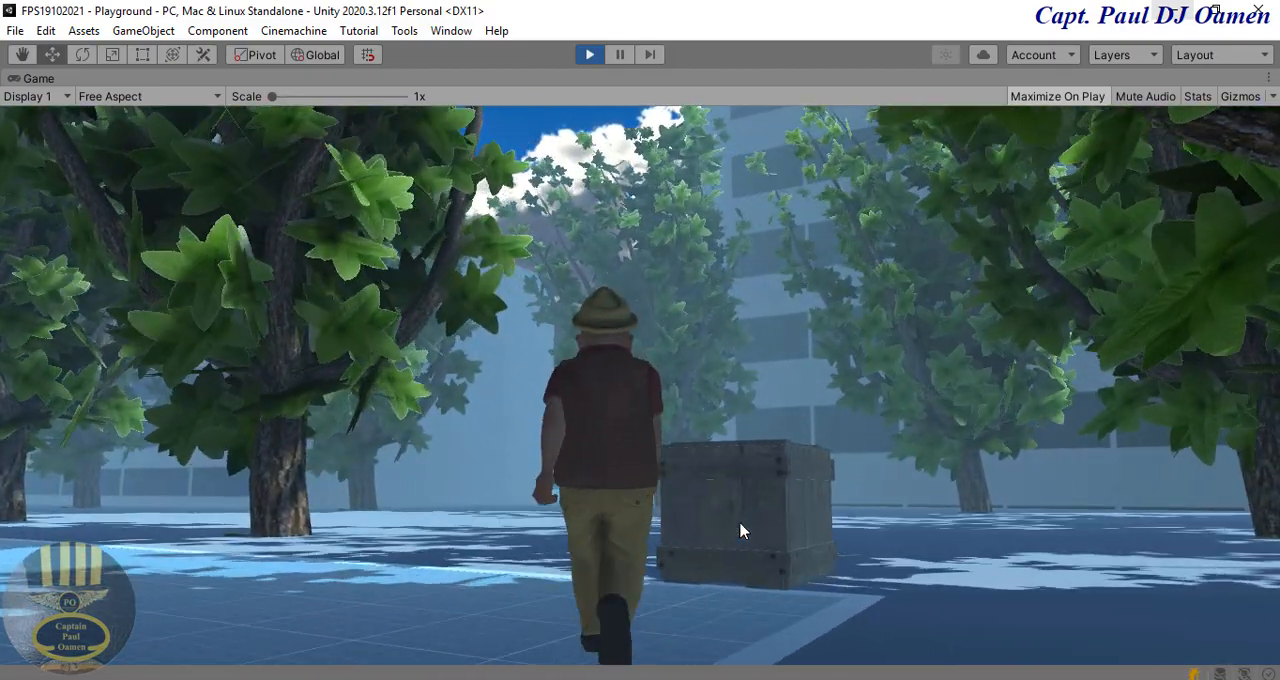
key(d)
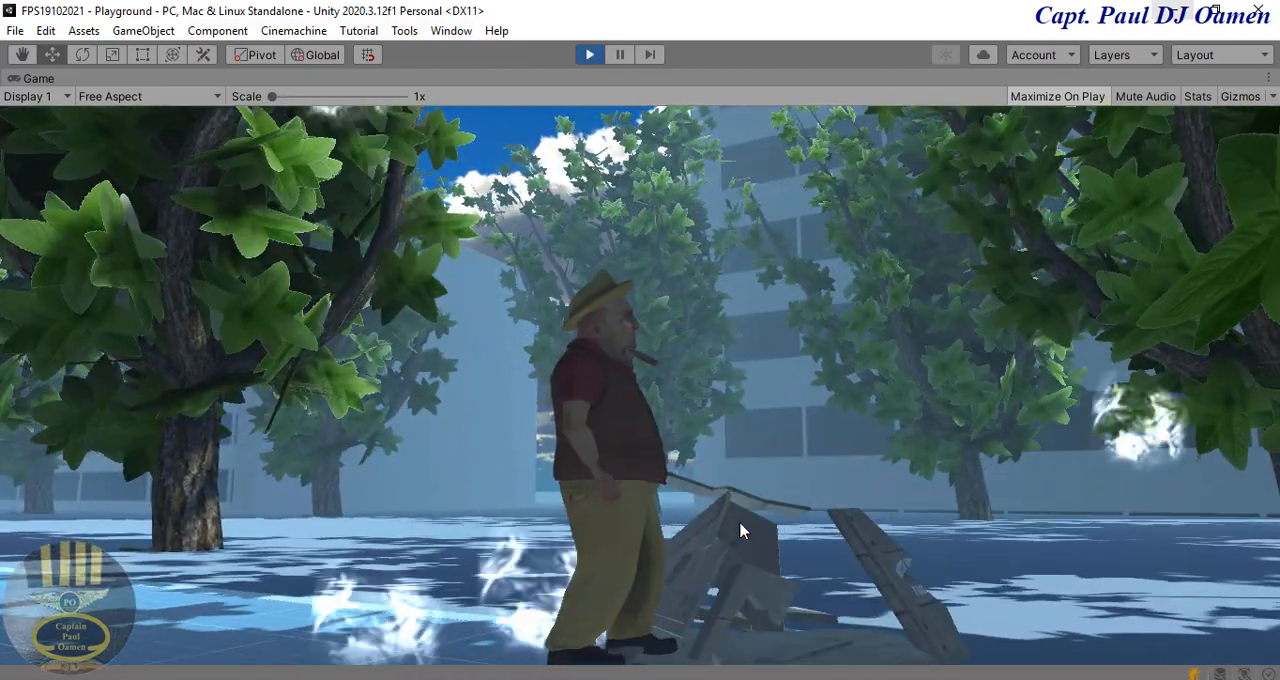
Step: Walk the character past the broken crate toward the buildings and test its movement to both sides
key(w)
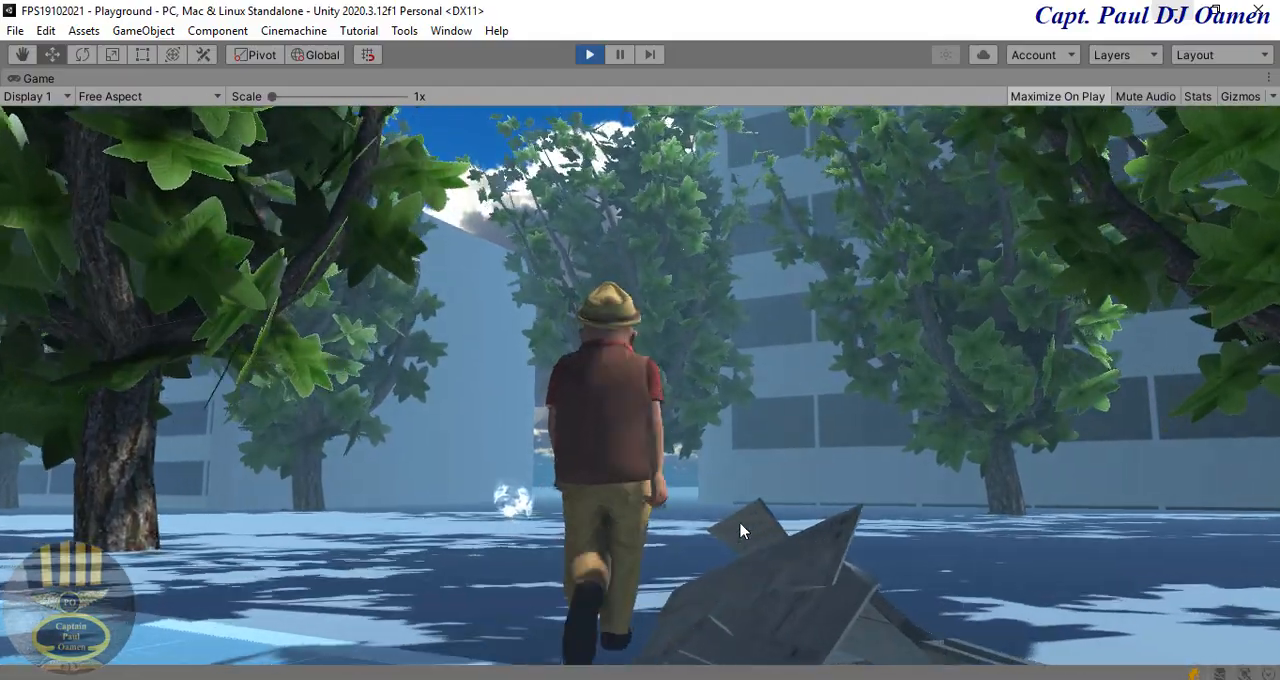
key(w)
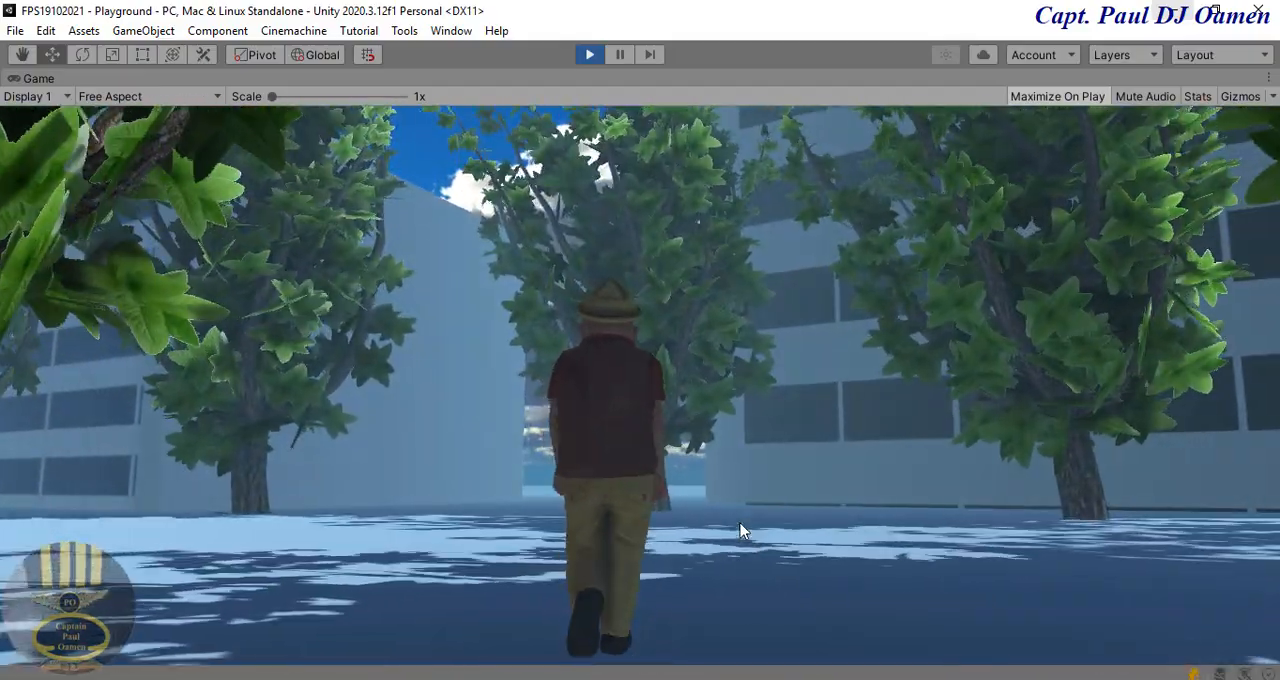
key(w)
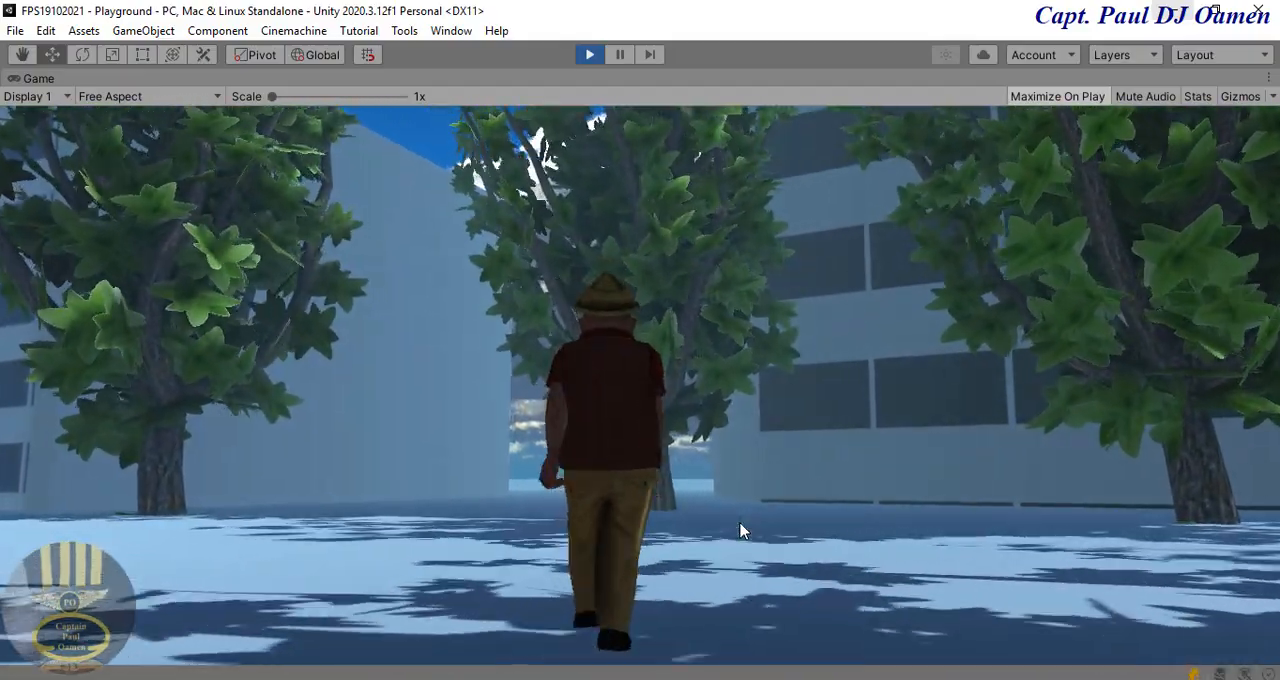
key(a)
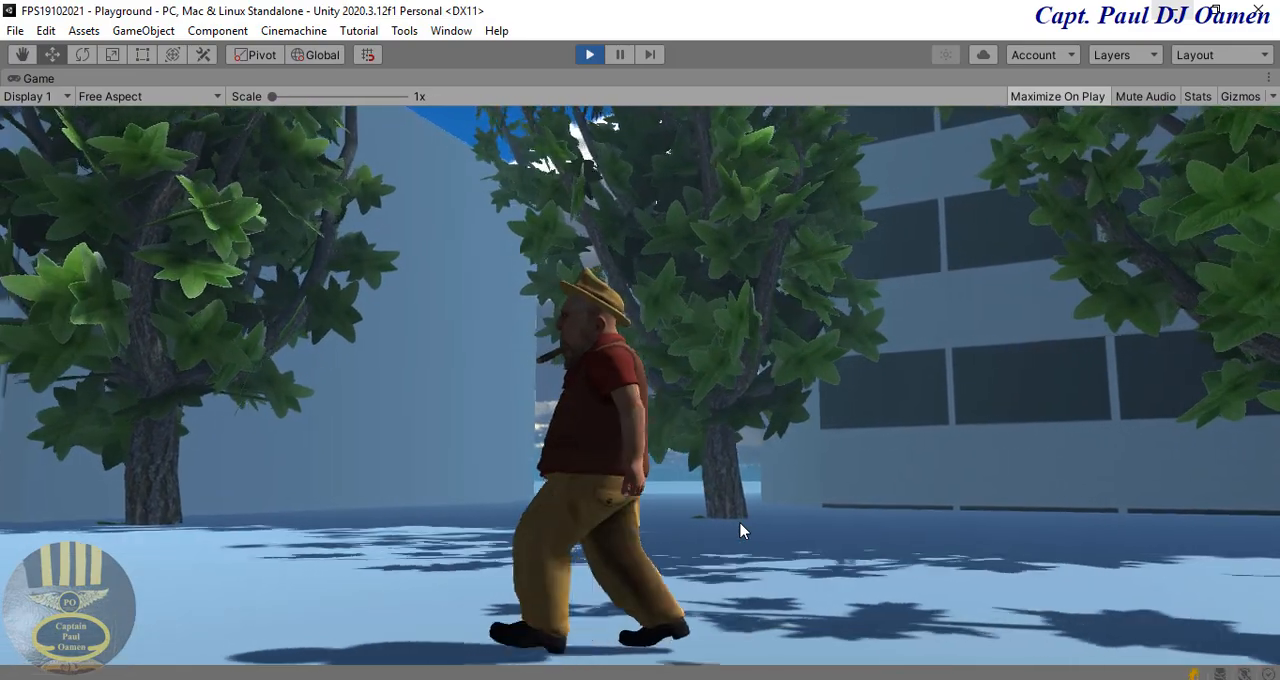
key(w)
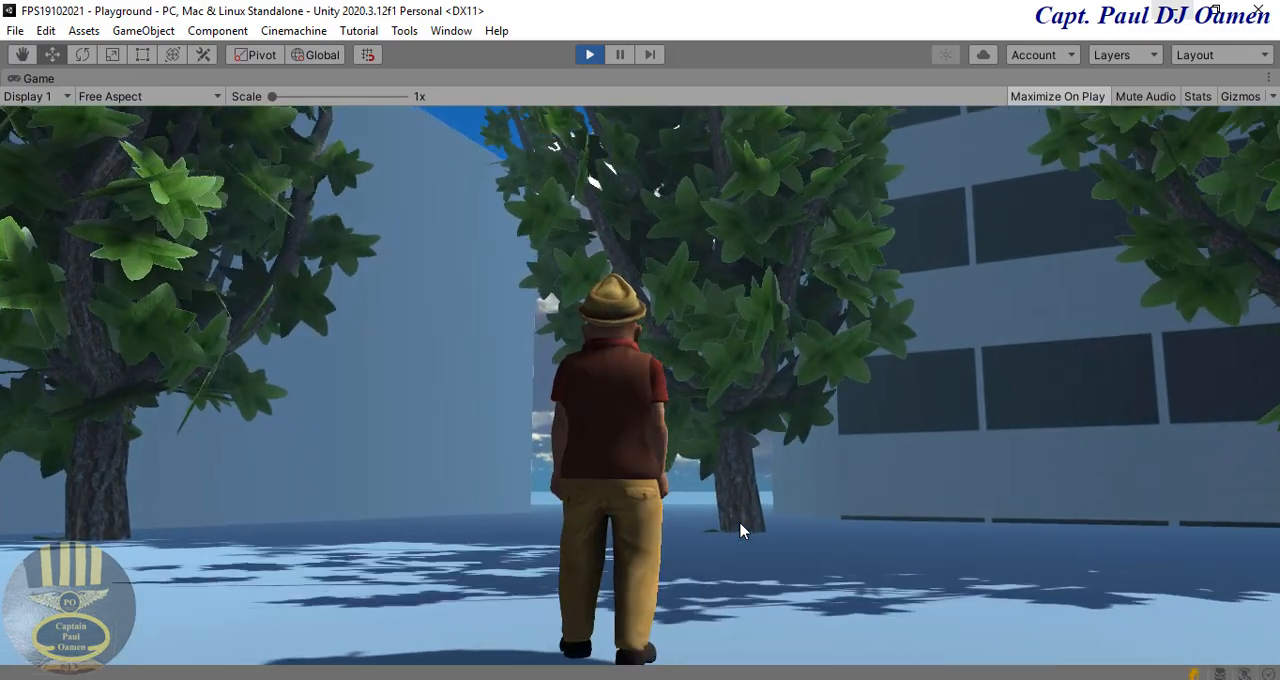
key(d)
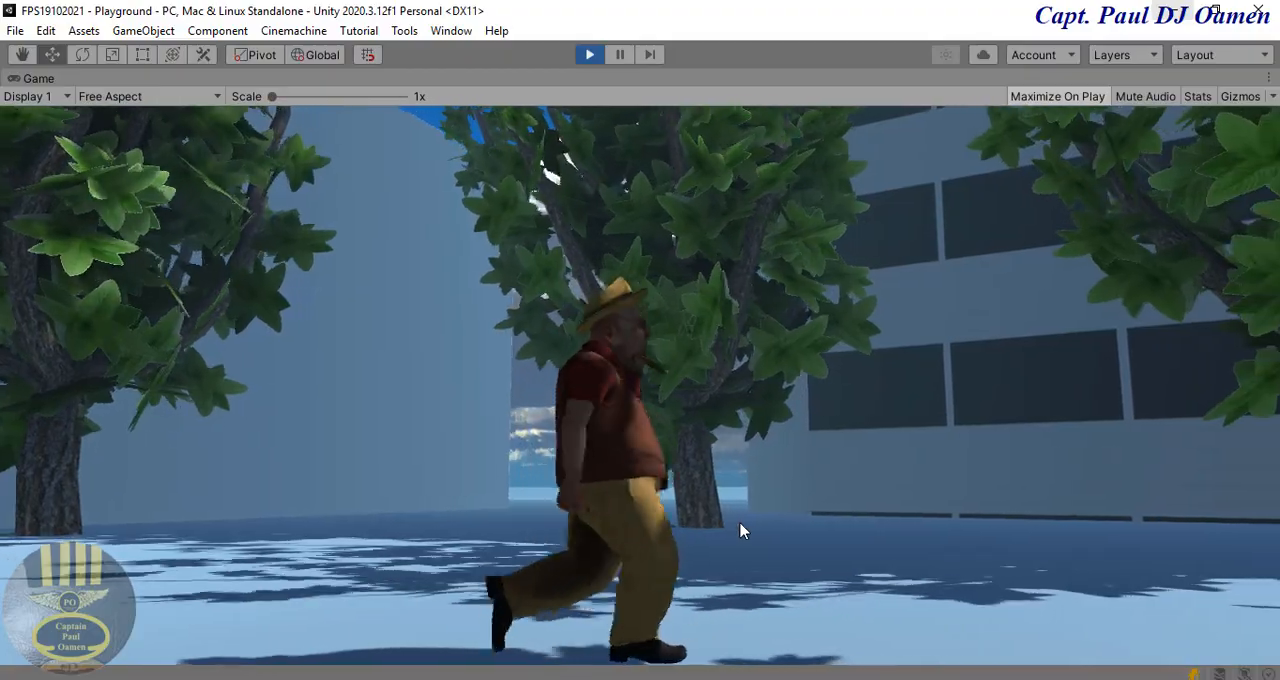
Step: Switch to Unity Hub and create a new project named FPS25102021 from the 3D template
key(alt+Tab)
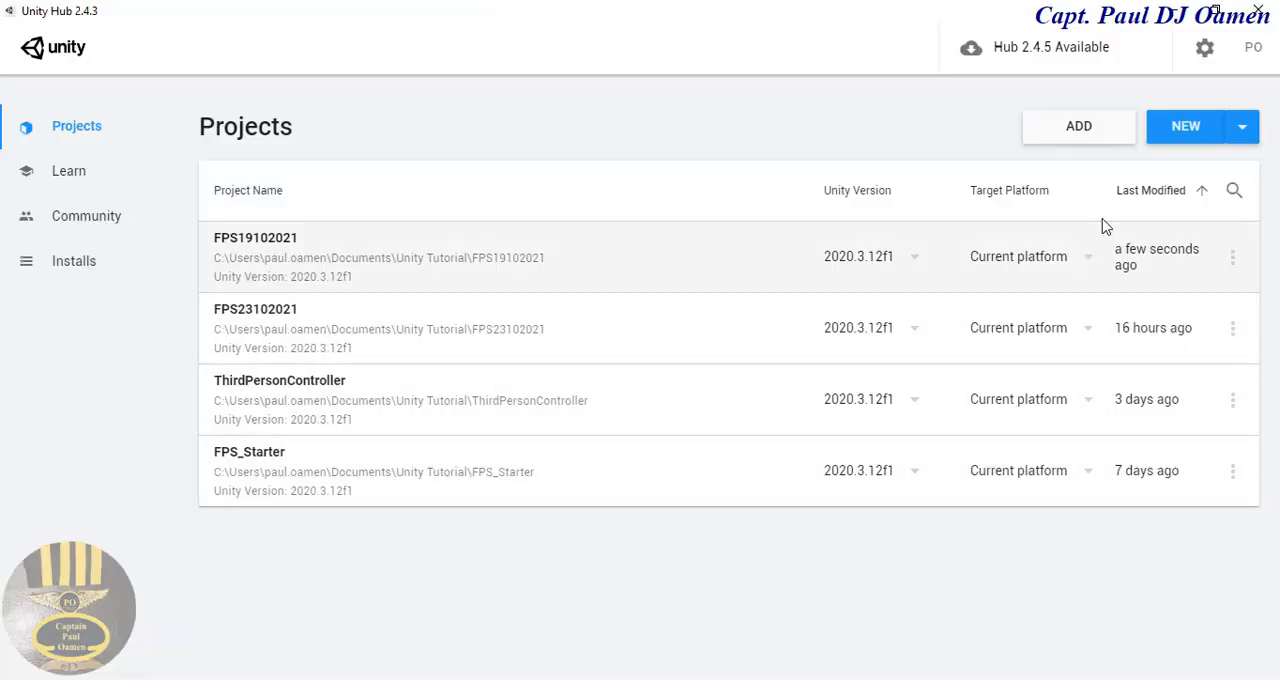
click(1187, 134)
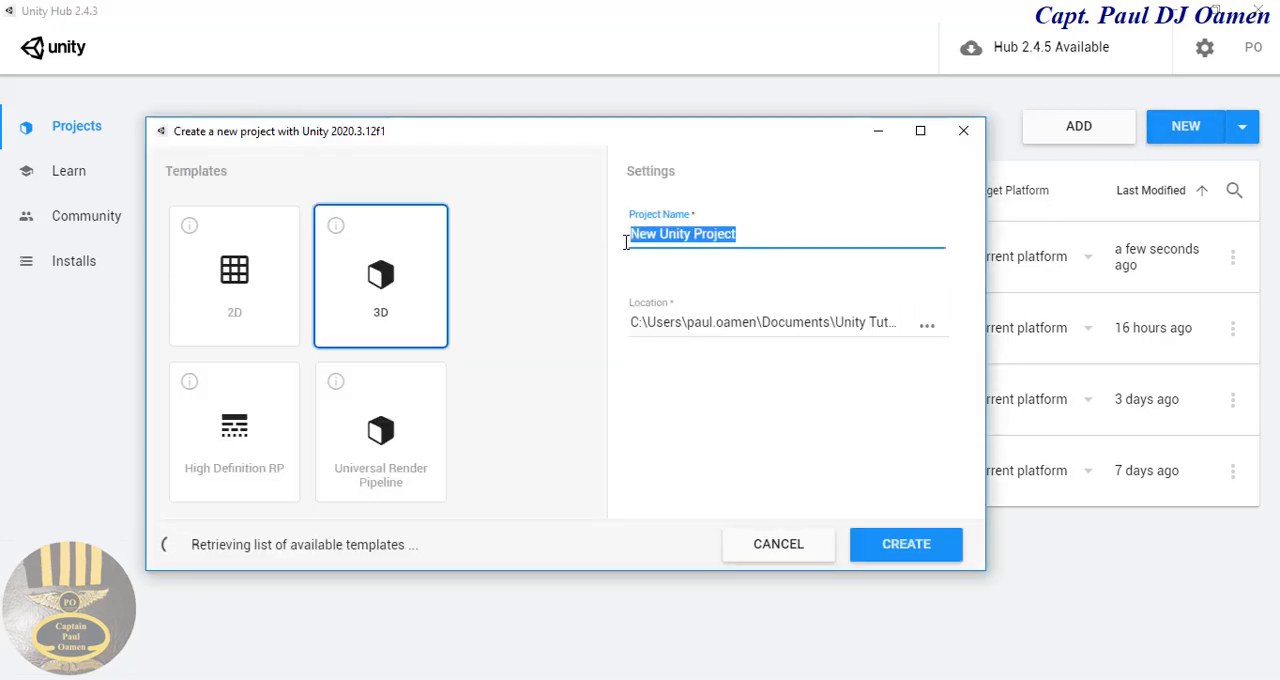
text(FP)
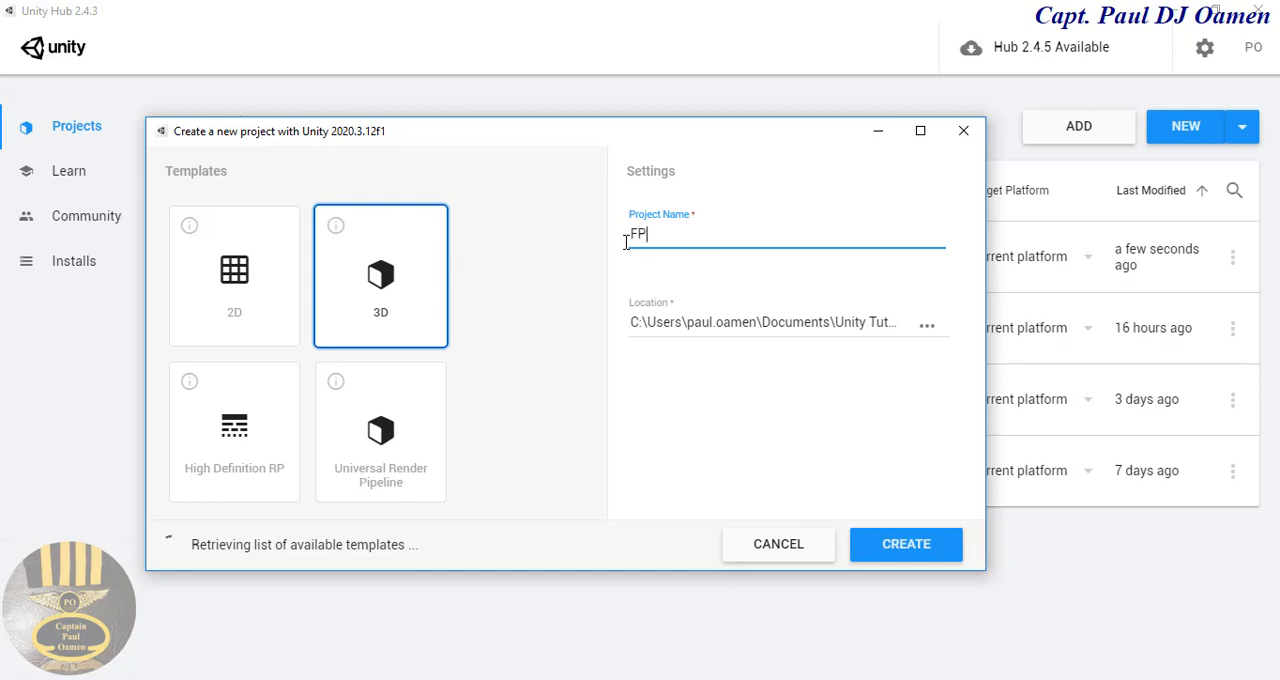
text(S2510)
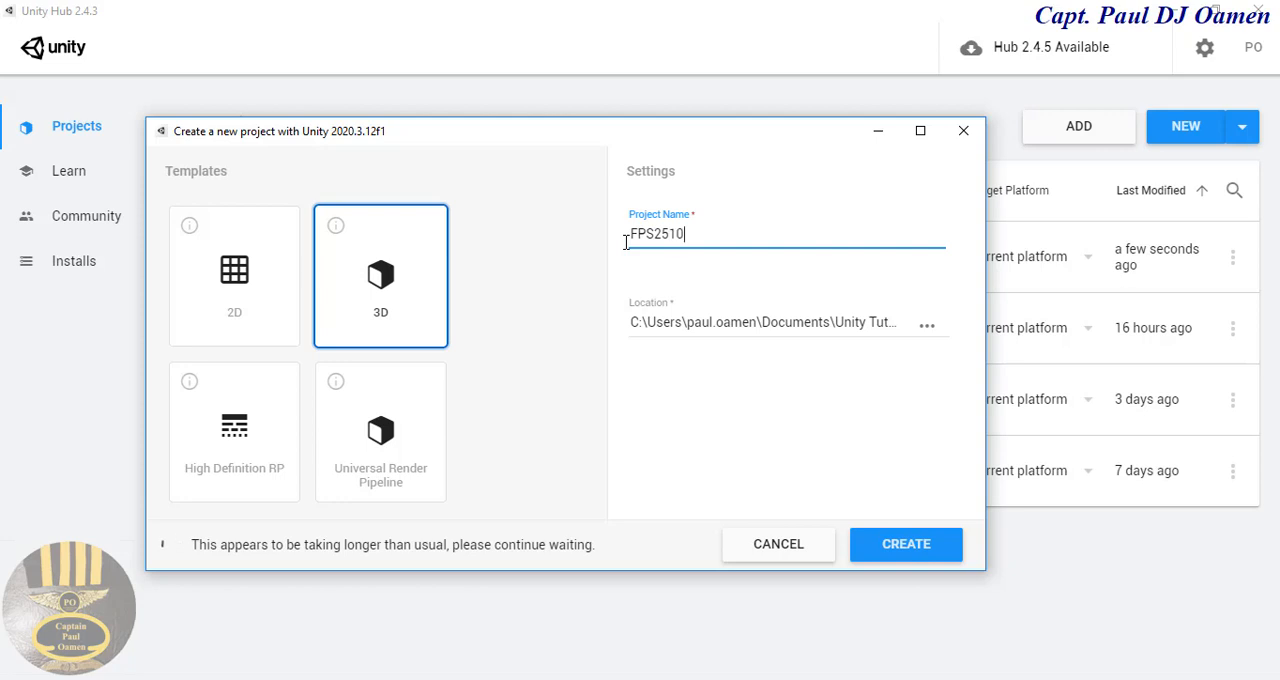
text(2021)
click(402, 278)
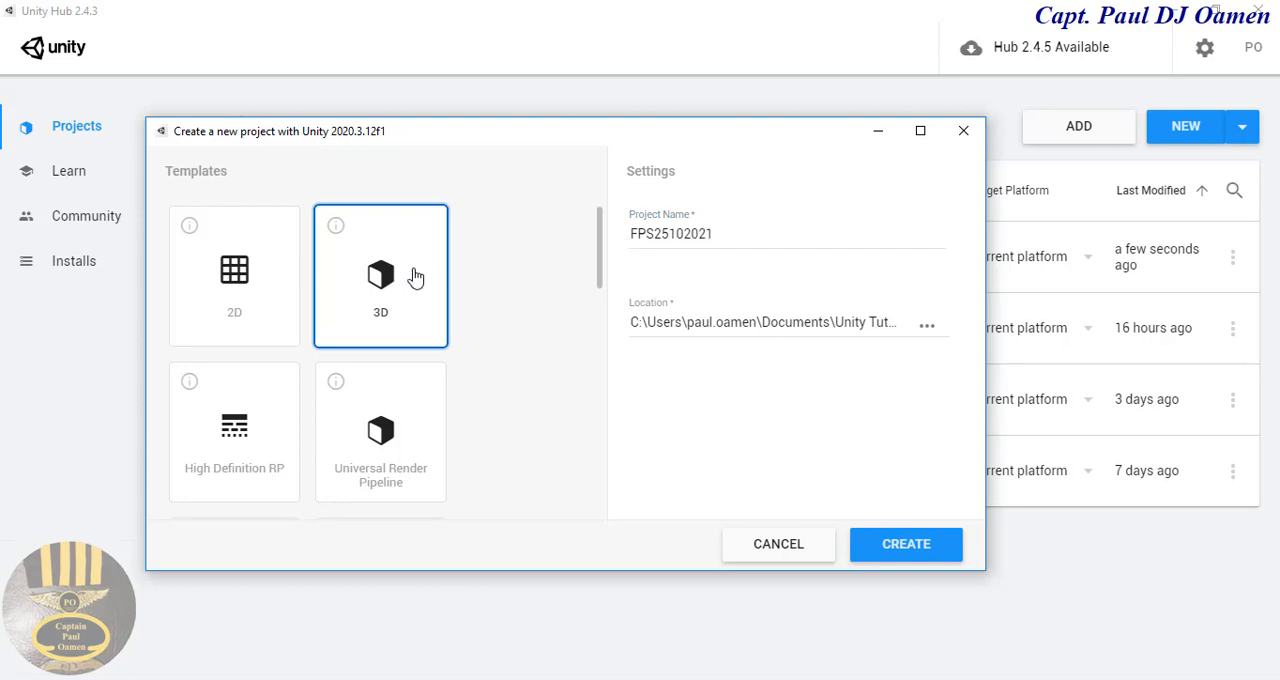
click(905, 545)
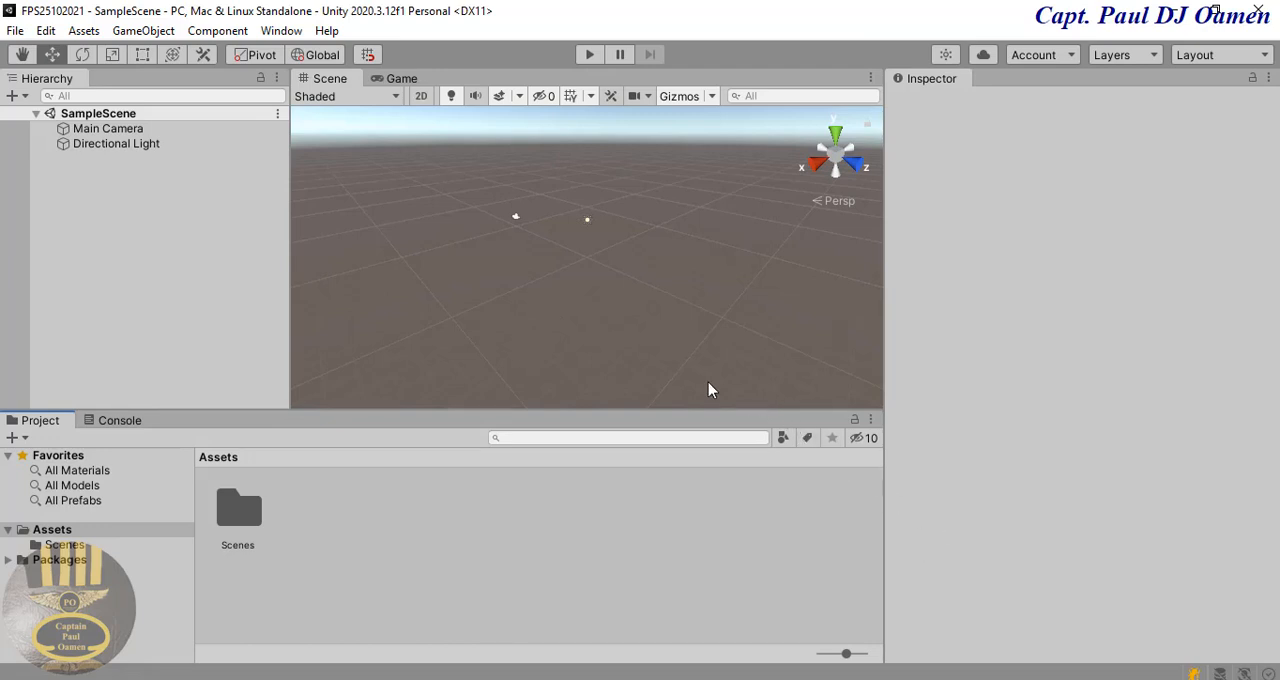
Step: Open the Package Manager, show the My Assets packages and load all the remaining ones into the list
click(283, 28)
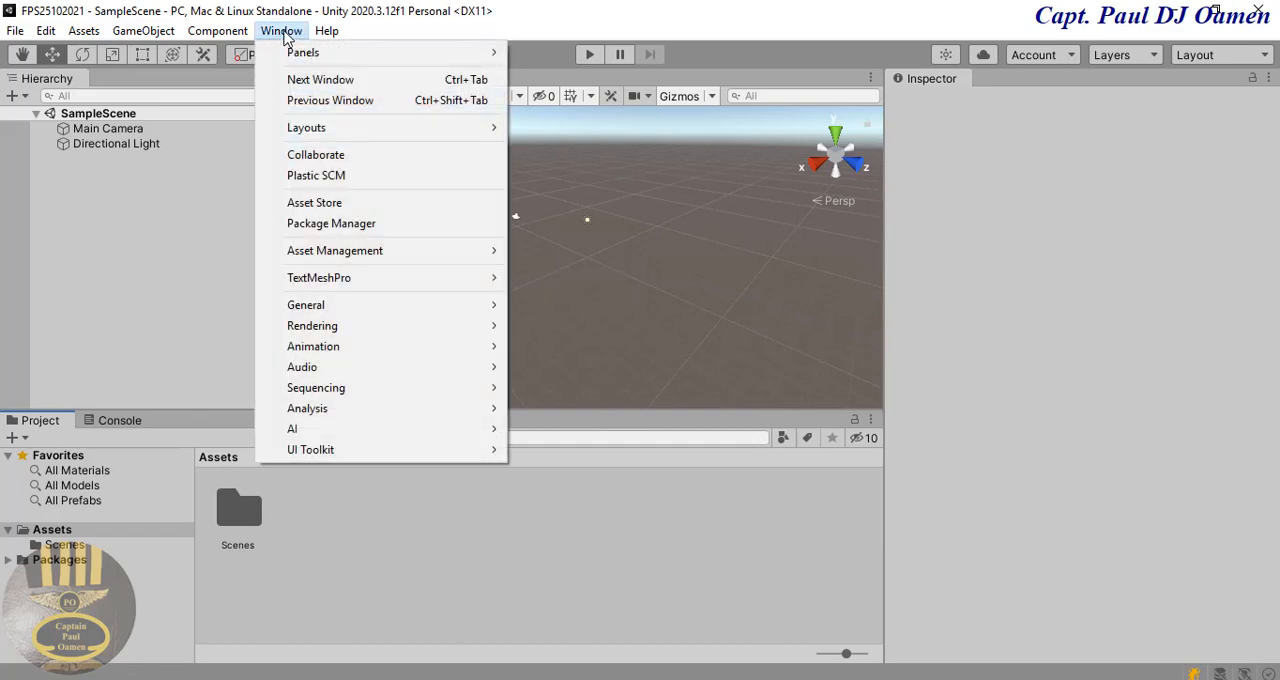
click(343, 226)
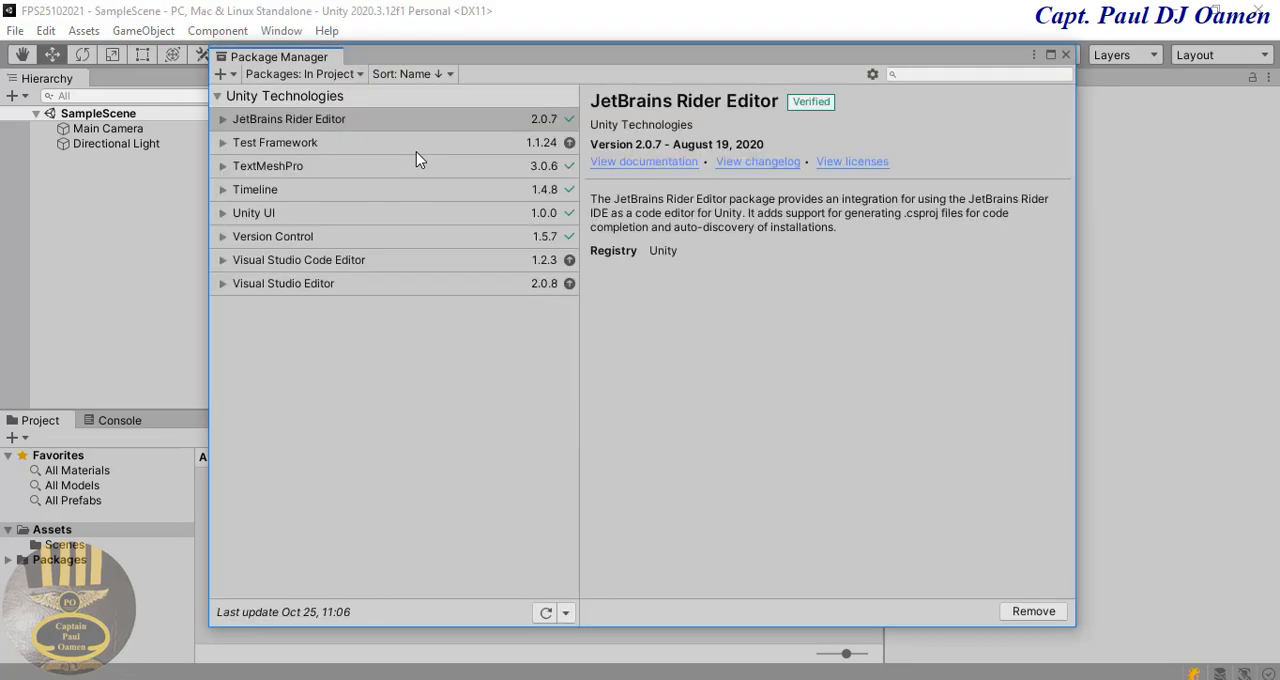
click(362, 75)
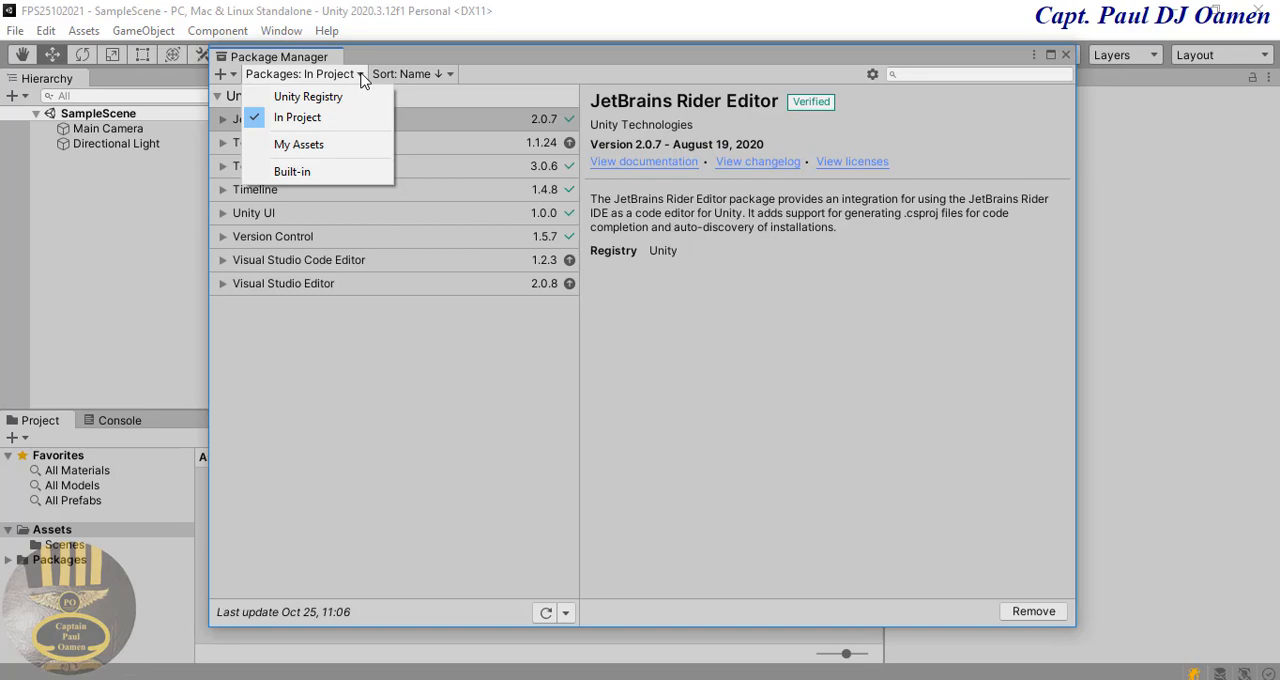
click(300, 145)
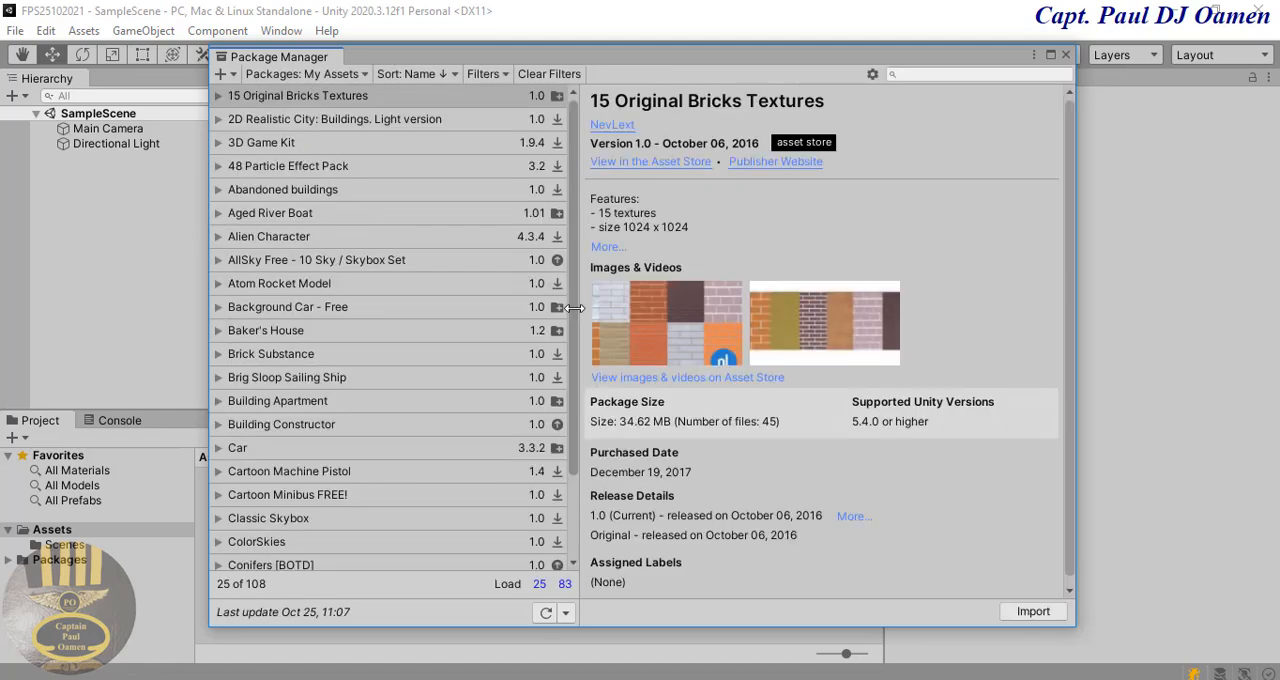
drag(578, 304, 558, 370)
scroll(548, 524, down, 3)
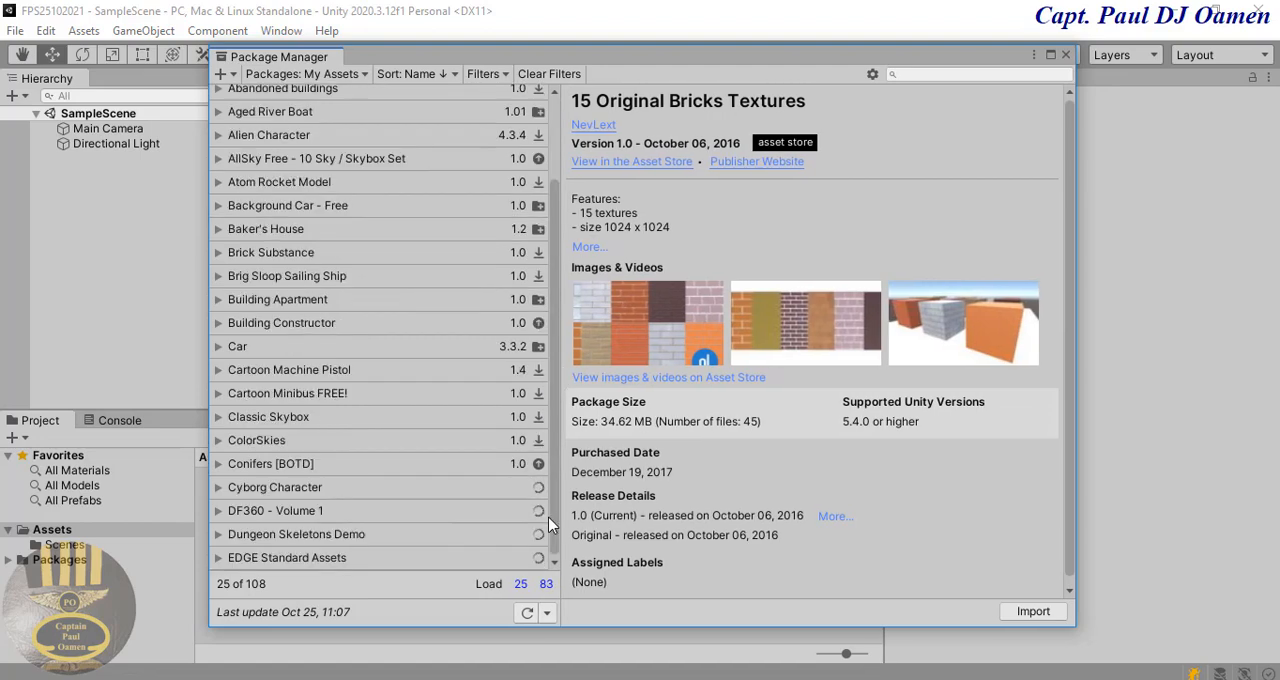
click(546, 586)
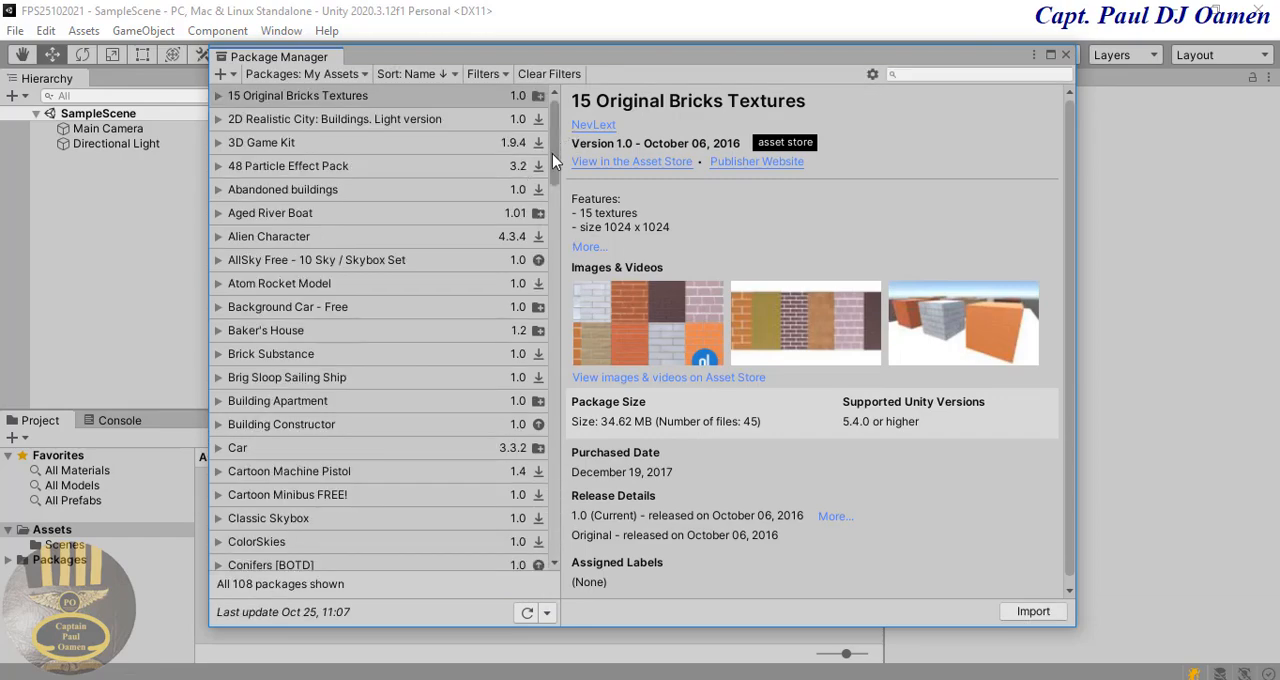
Step: Import the complete Starter Assets - Third Person Character Controller package and accept enabling the new input system backends with an editor restart
drag(552, 153, 515, 432)
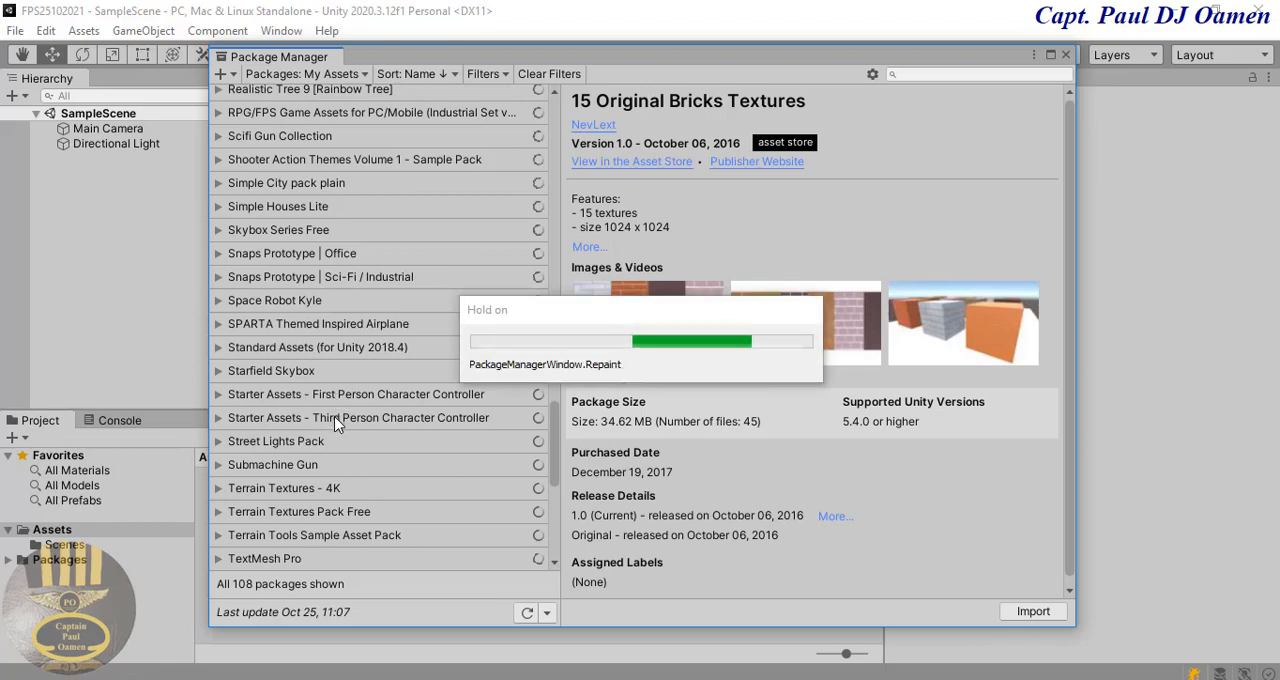
click(335, 420)
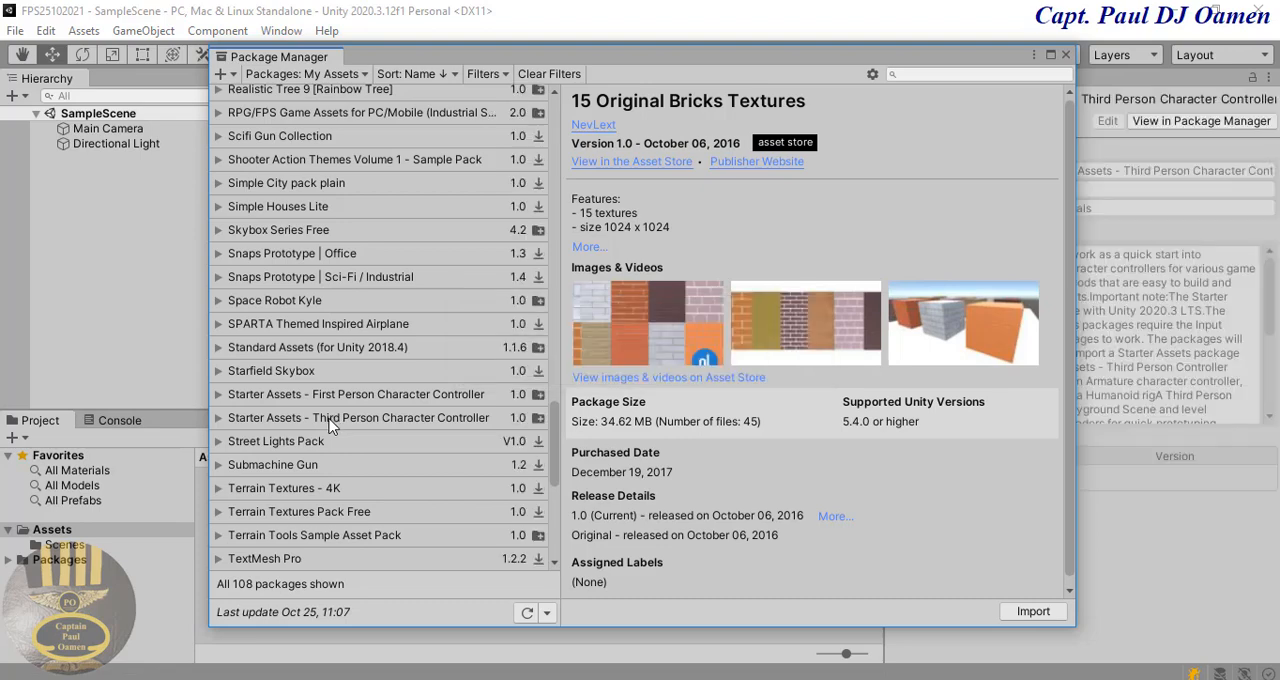
click(218, 418)
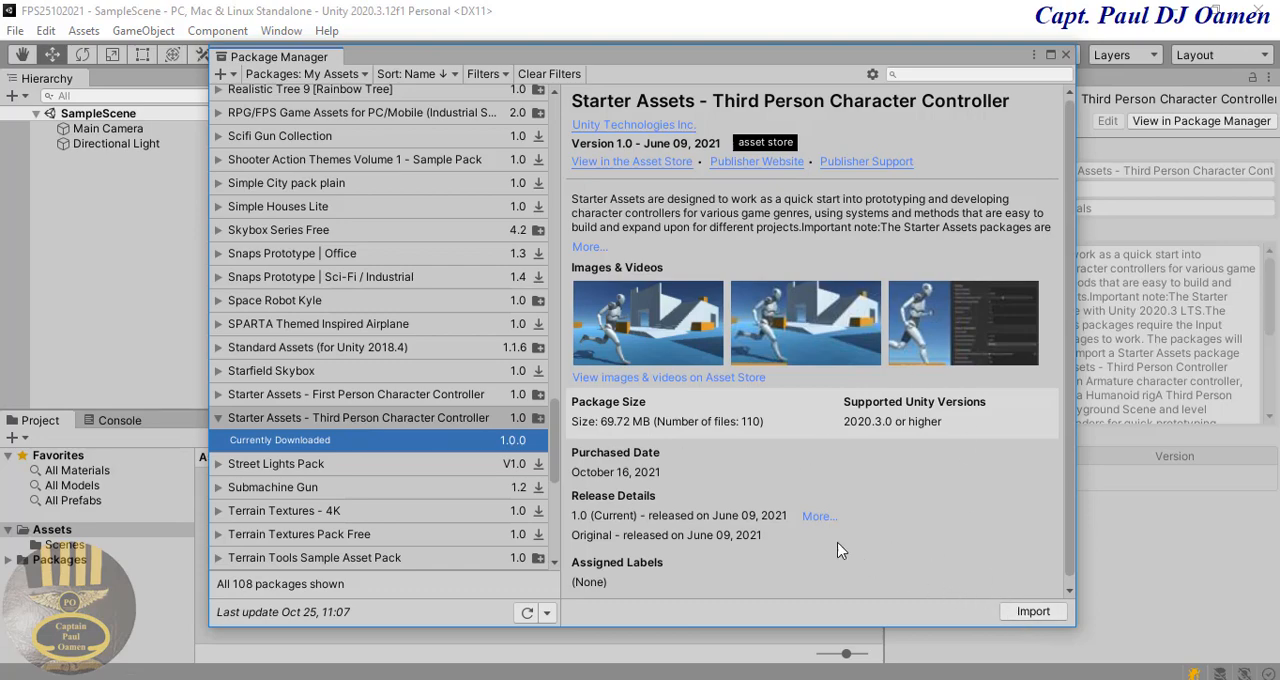
triple_click(604, 420)
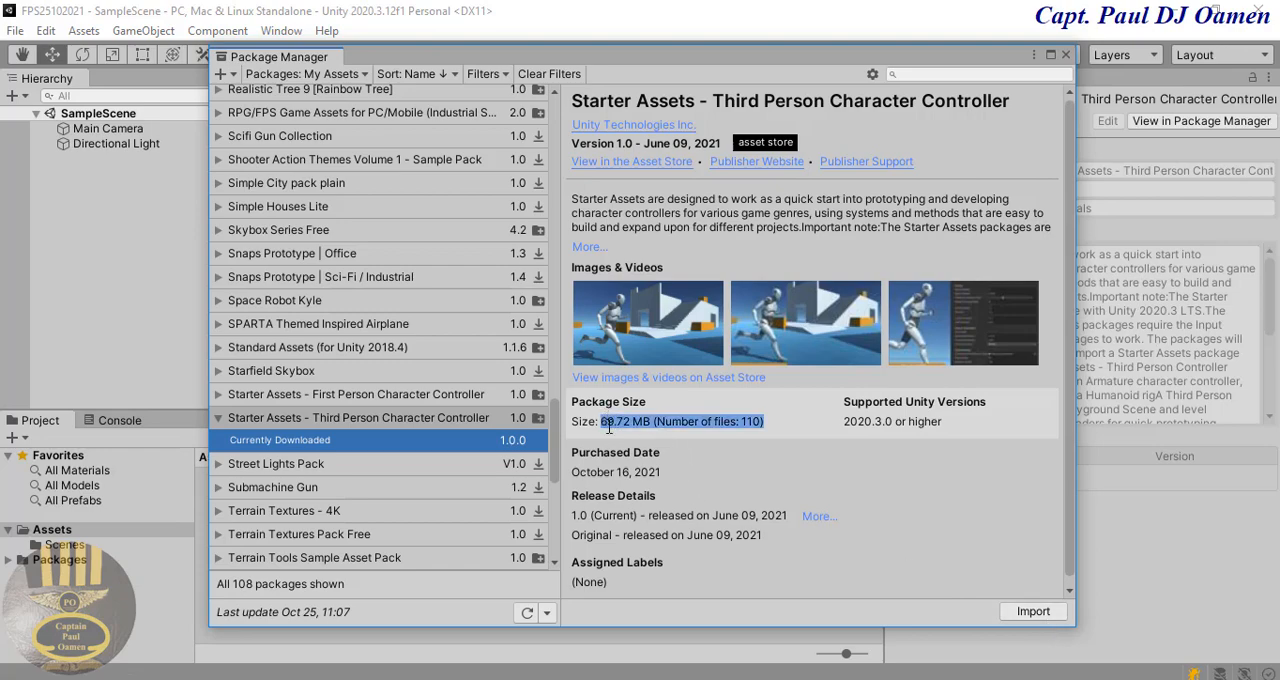
click(714, 450)
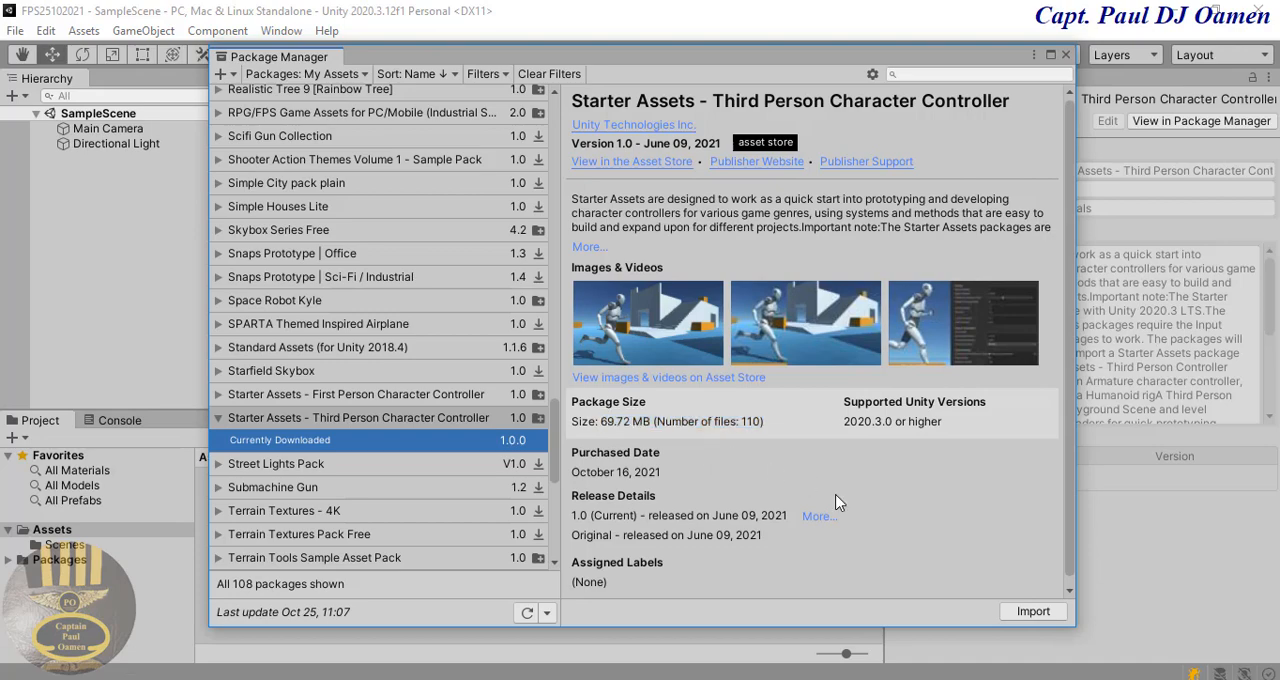
click(1042, 613)
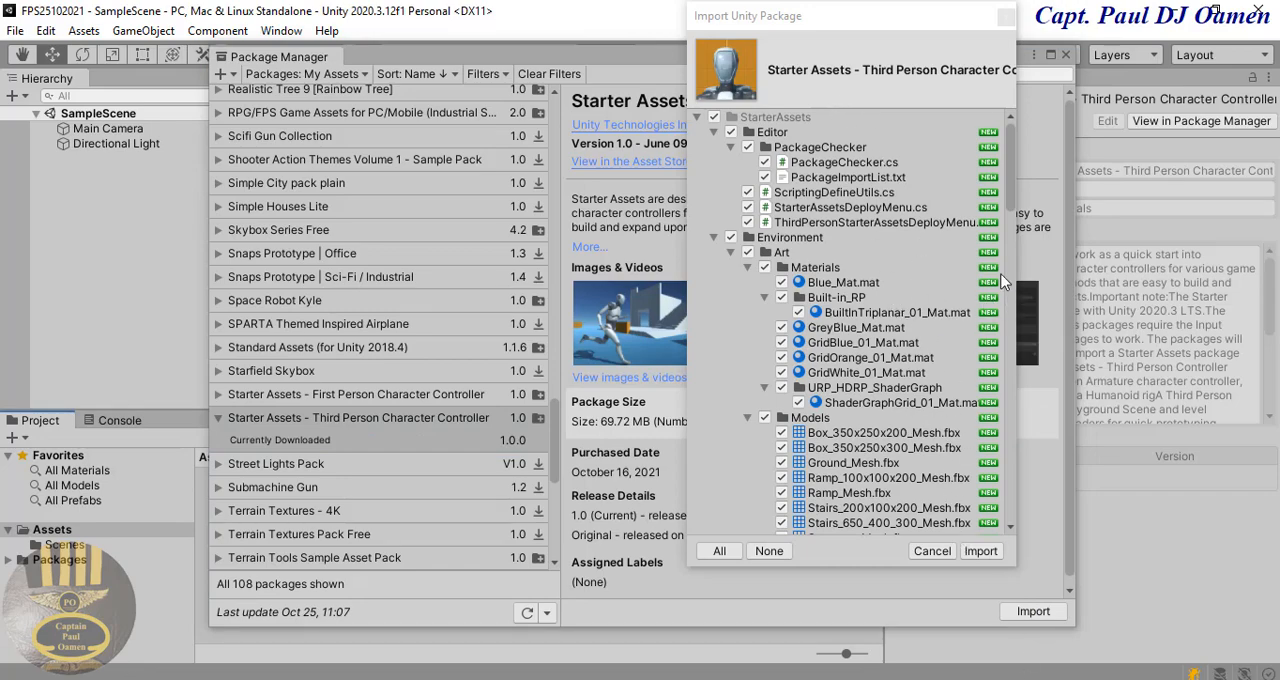
click(982, 553)
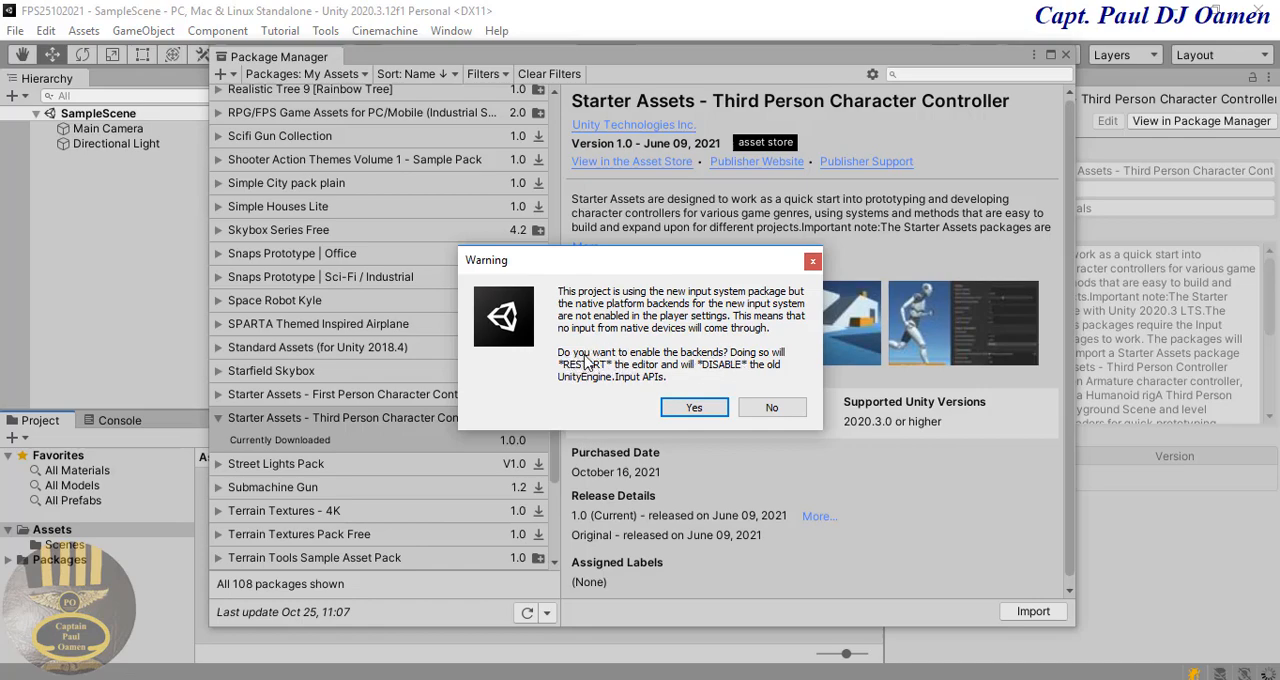
click(694, 408)
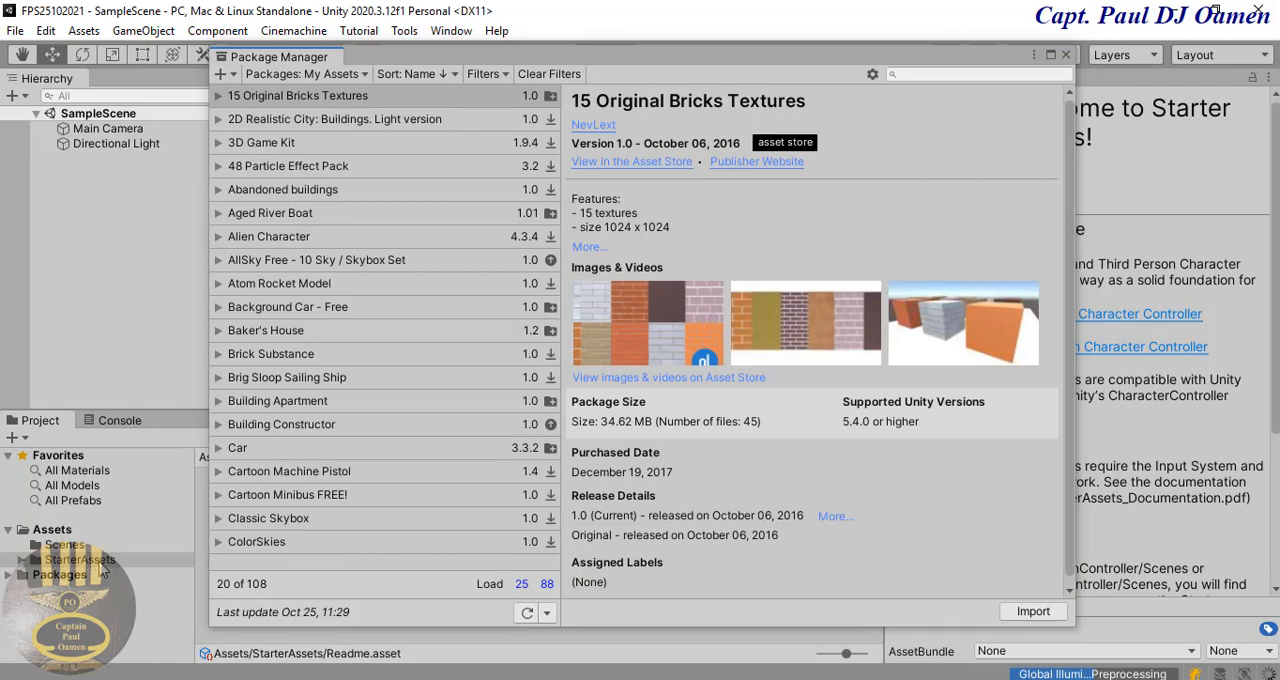
Step: Load all remaining My Assets packages again and select Skybox Series Free for import
click(547, 584)
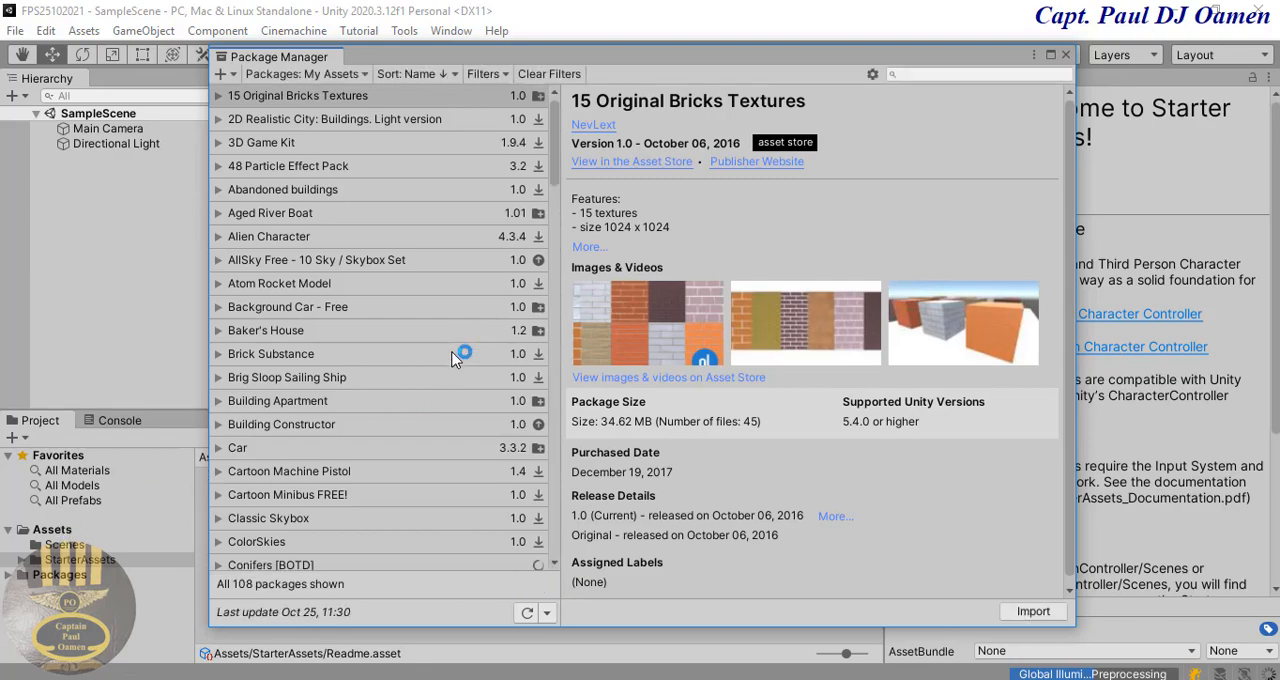
scroll(452, 358, down, 12)
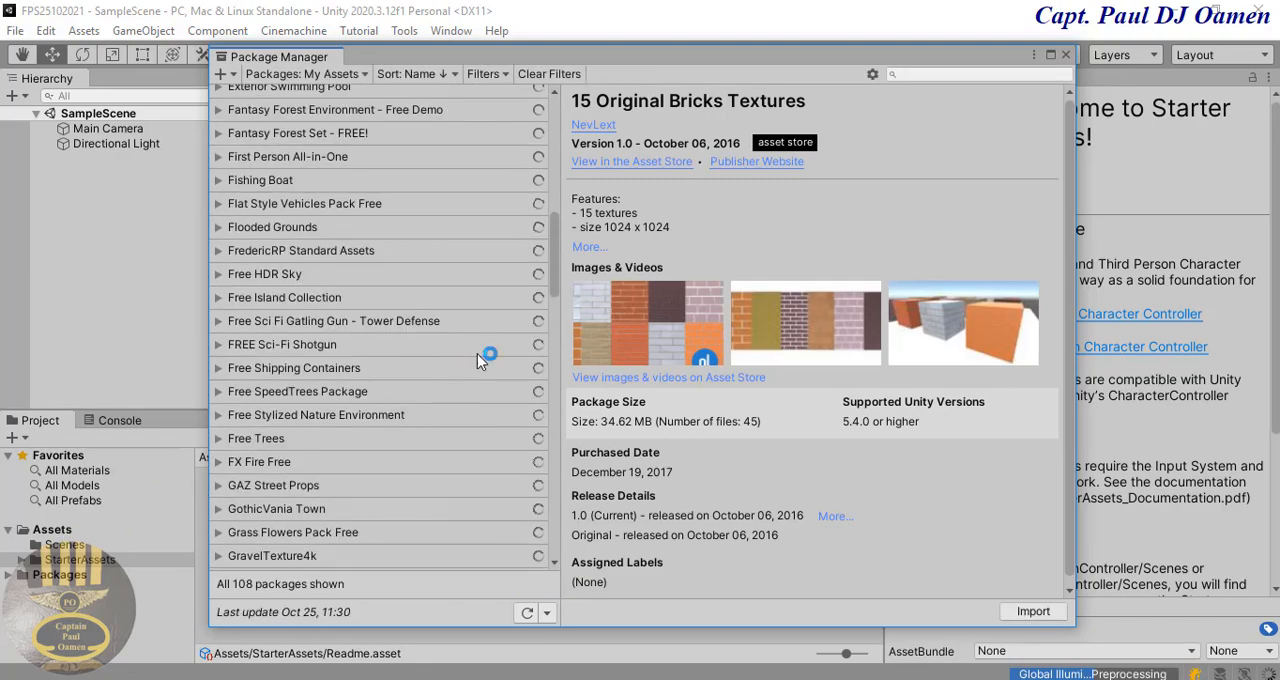
scroll(500, 330, down, 2)
scroll(548, 380, down, 6)
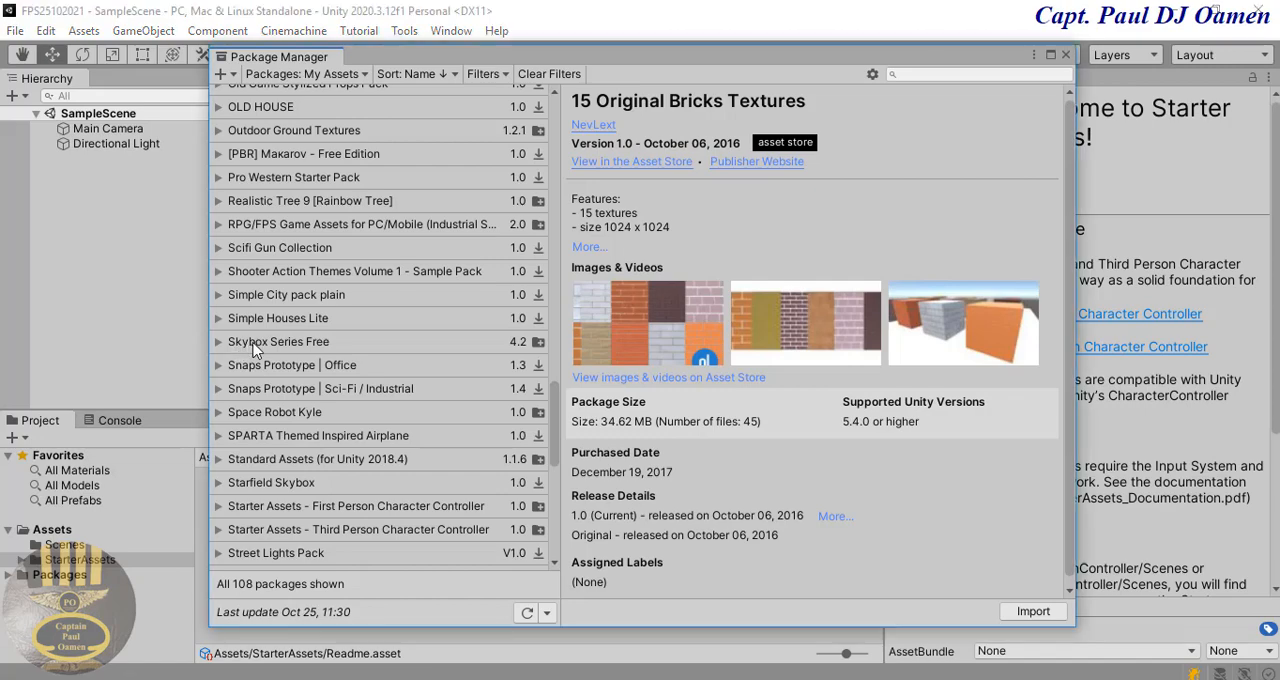
click(257, 345)
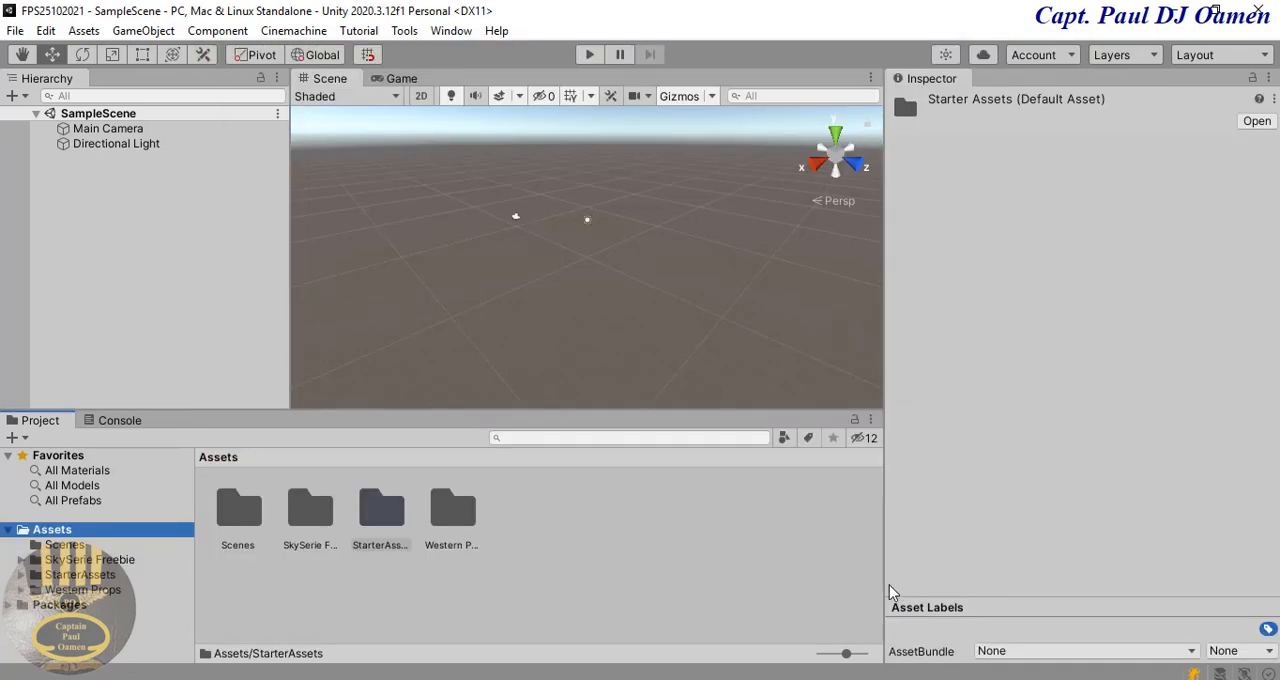
Step: Look through the contents of the SkySerie Freebie and Western Props folders in the project assets
double_click(312, 512)
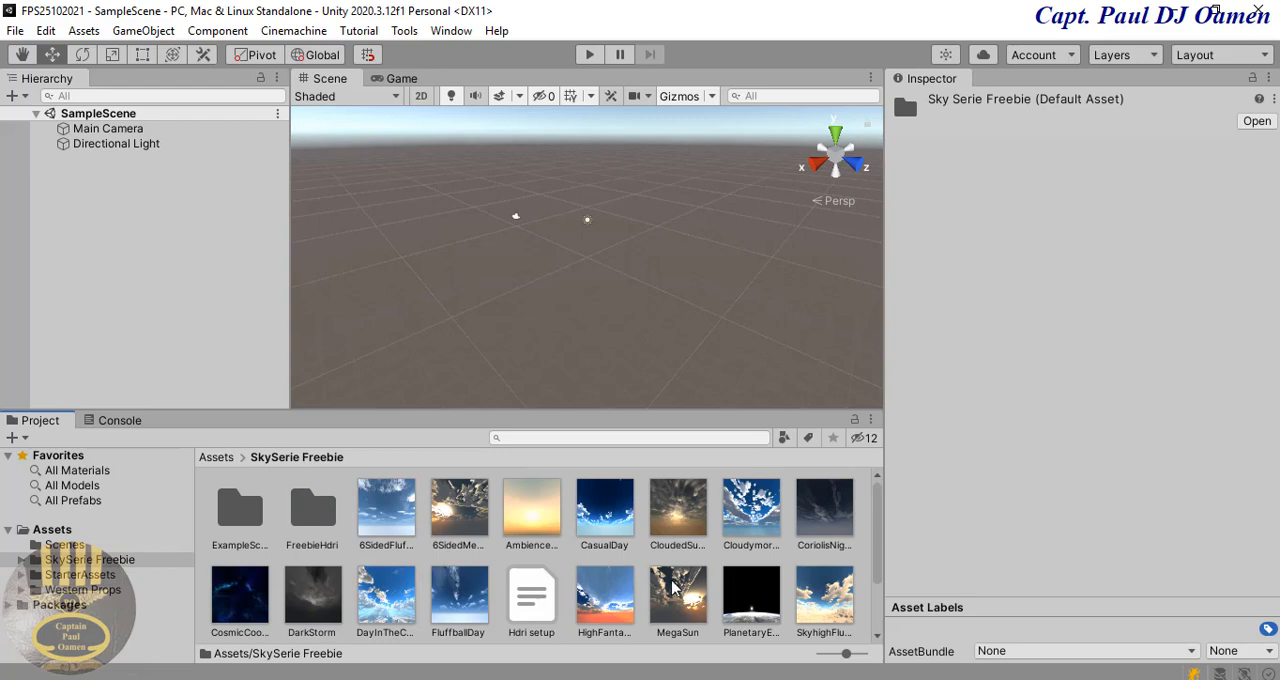
click(90, 590)
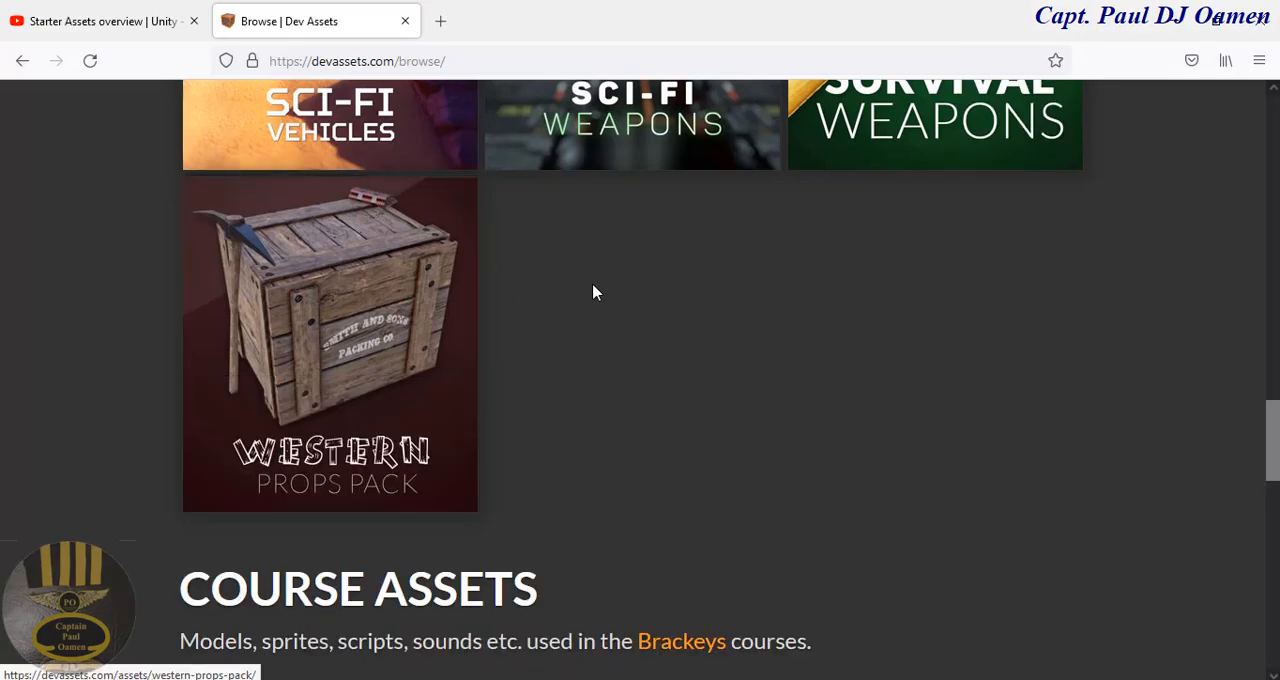
Step: Switch to the browser and look over the DevAssets home and browse pages down to the Western Props Pack
scroll(626, 306, up, 5)
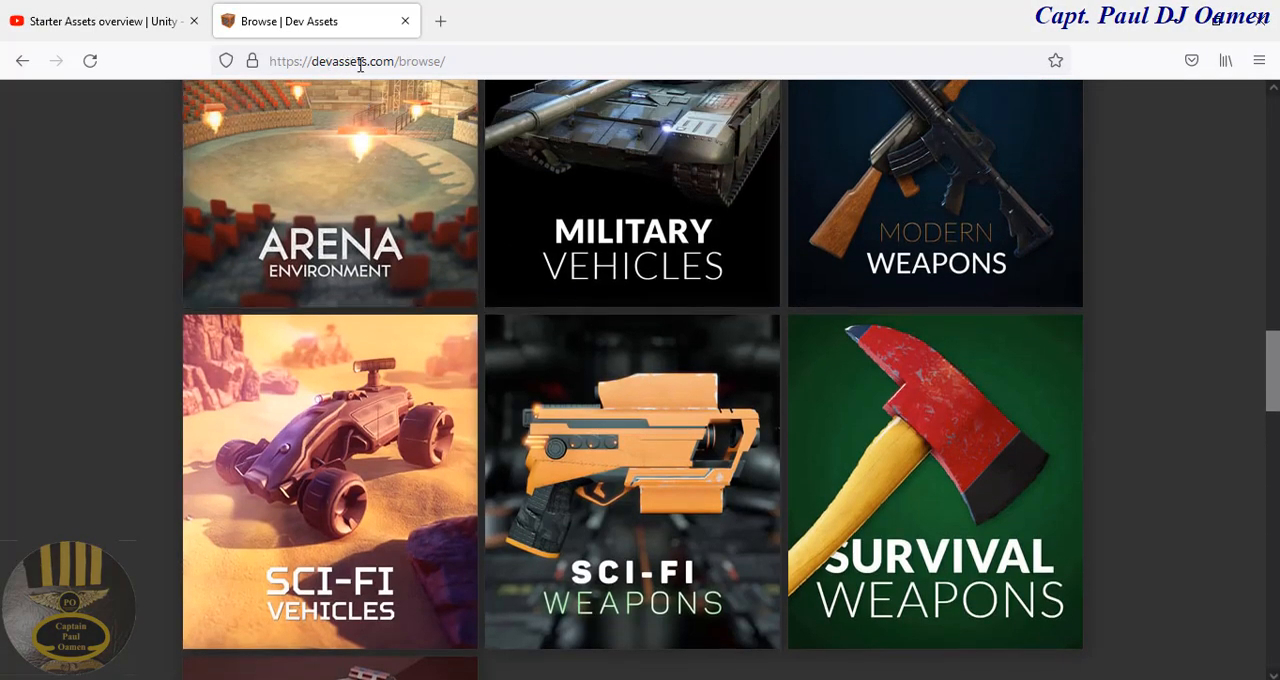
scroll(637, 306, up, 10)
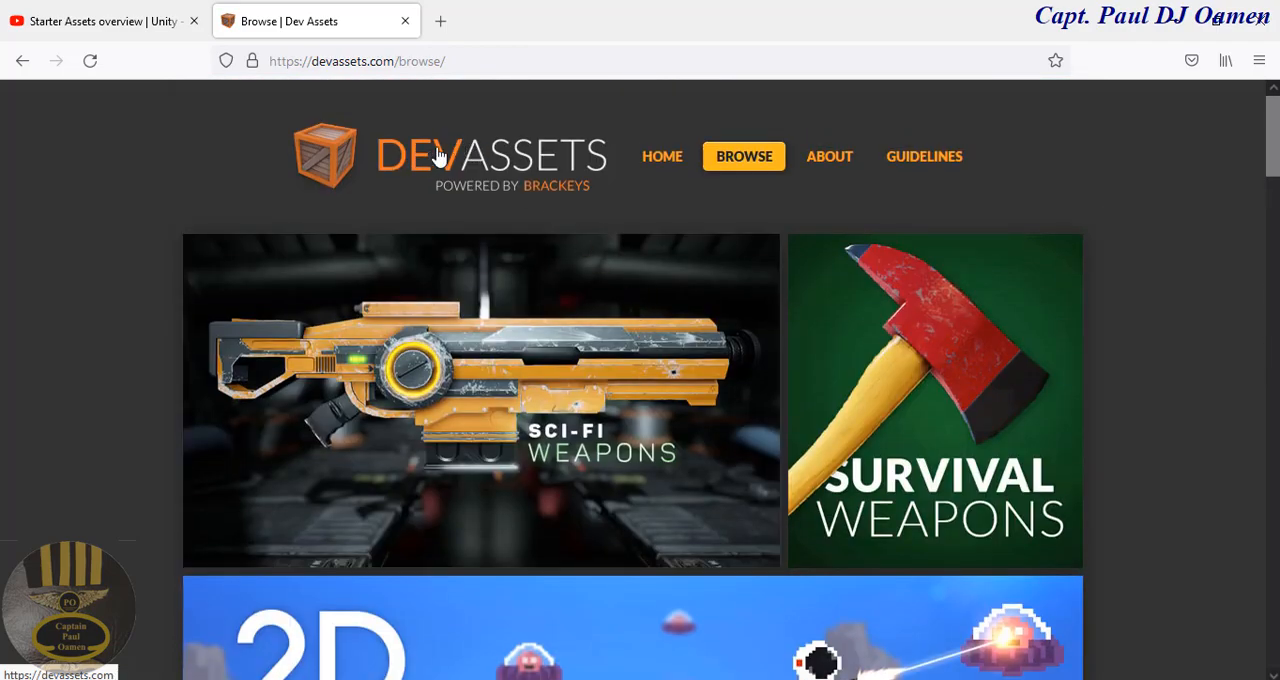
click(657, 160)
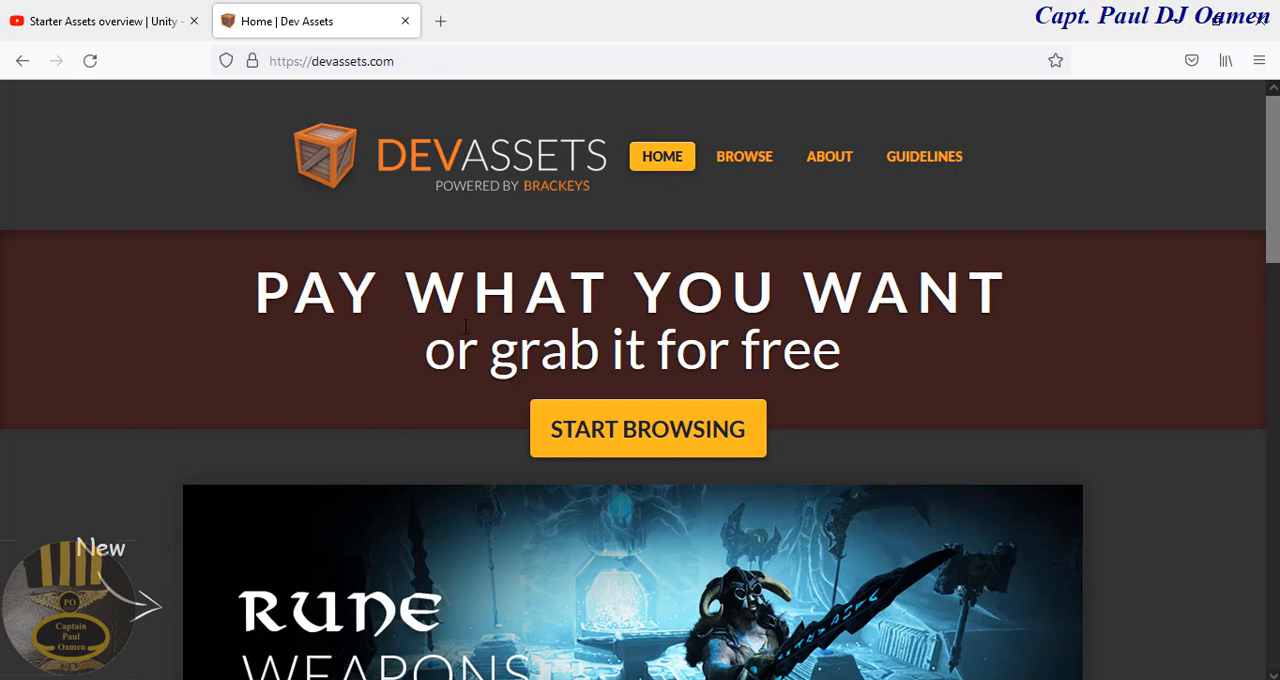
click(758, 165)
scroll(912, 360, down, 5)
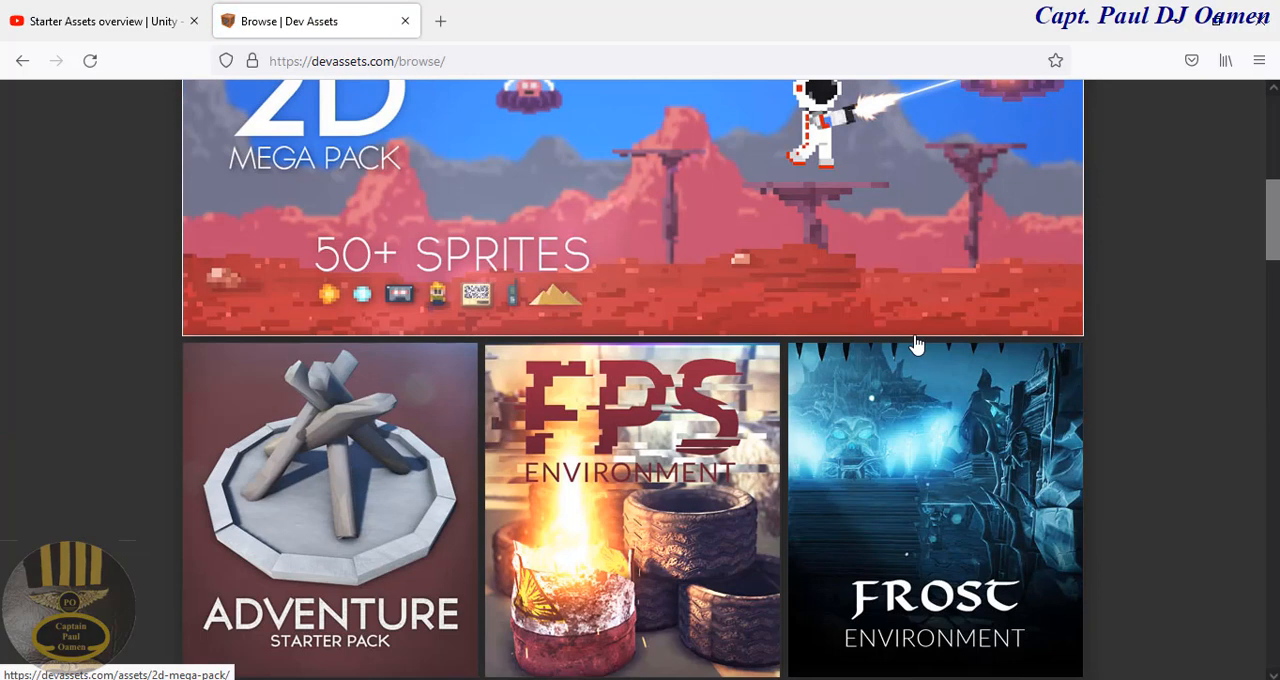
scroll(916, 344, down, 15)
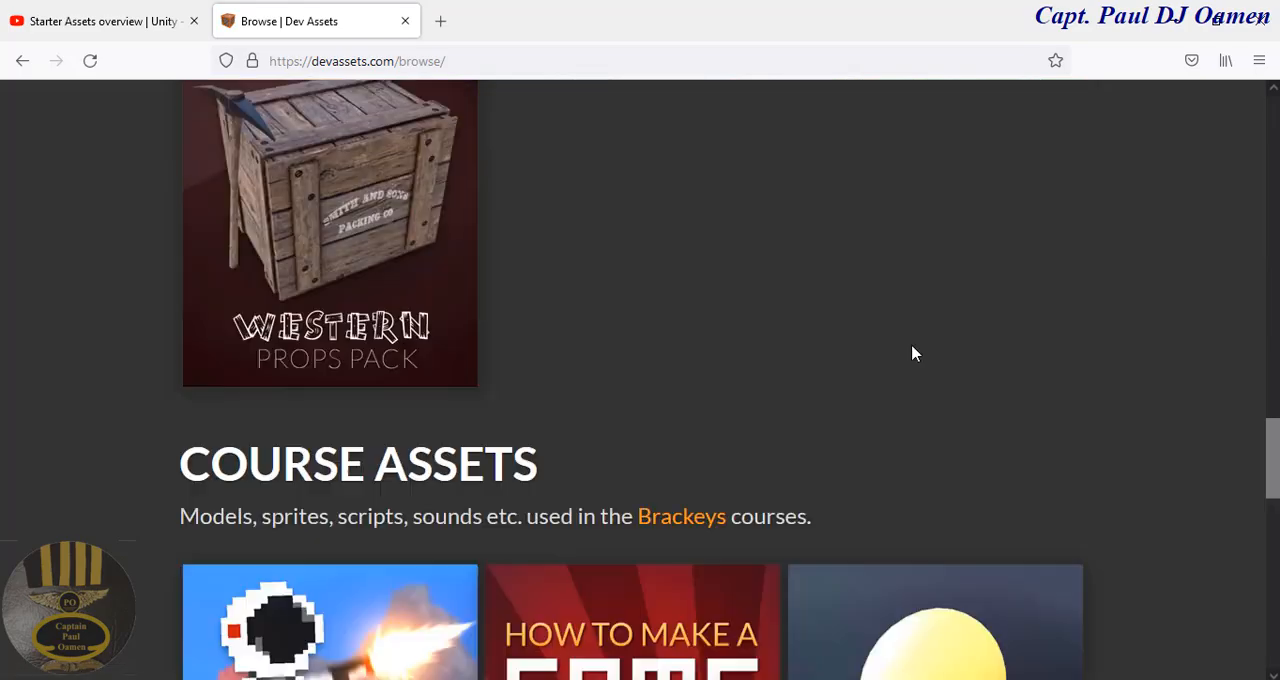
scroll(911, 353, down, 3)
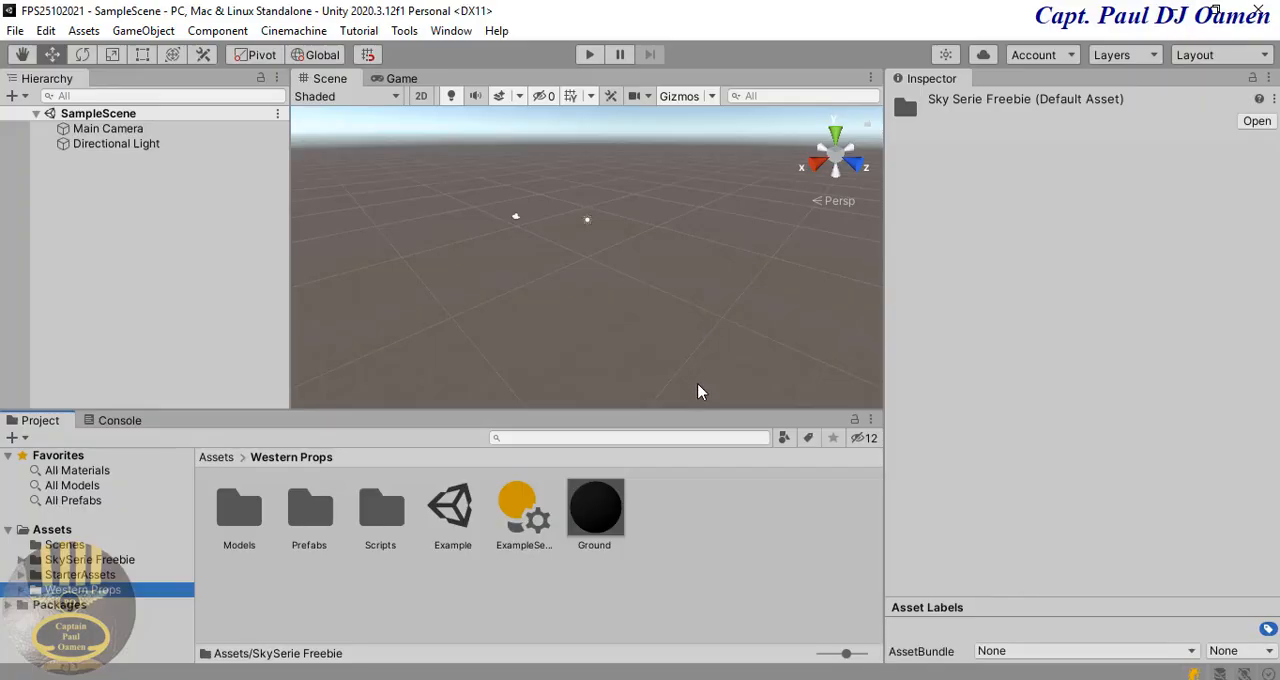
Step: Switch back to Unity and examine the Character animations in the ThirdPersonController folder of StarterAssets
click(70, 575)
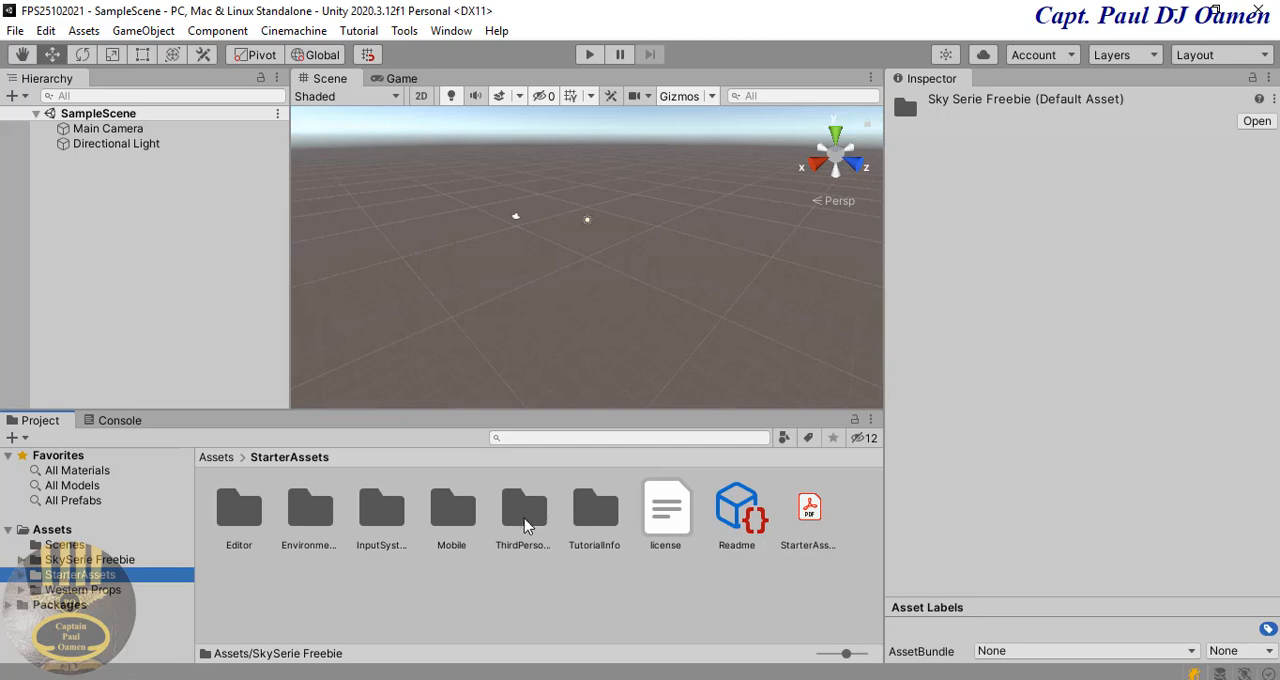
click(525, 512)
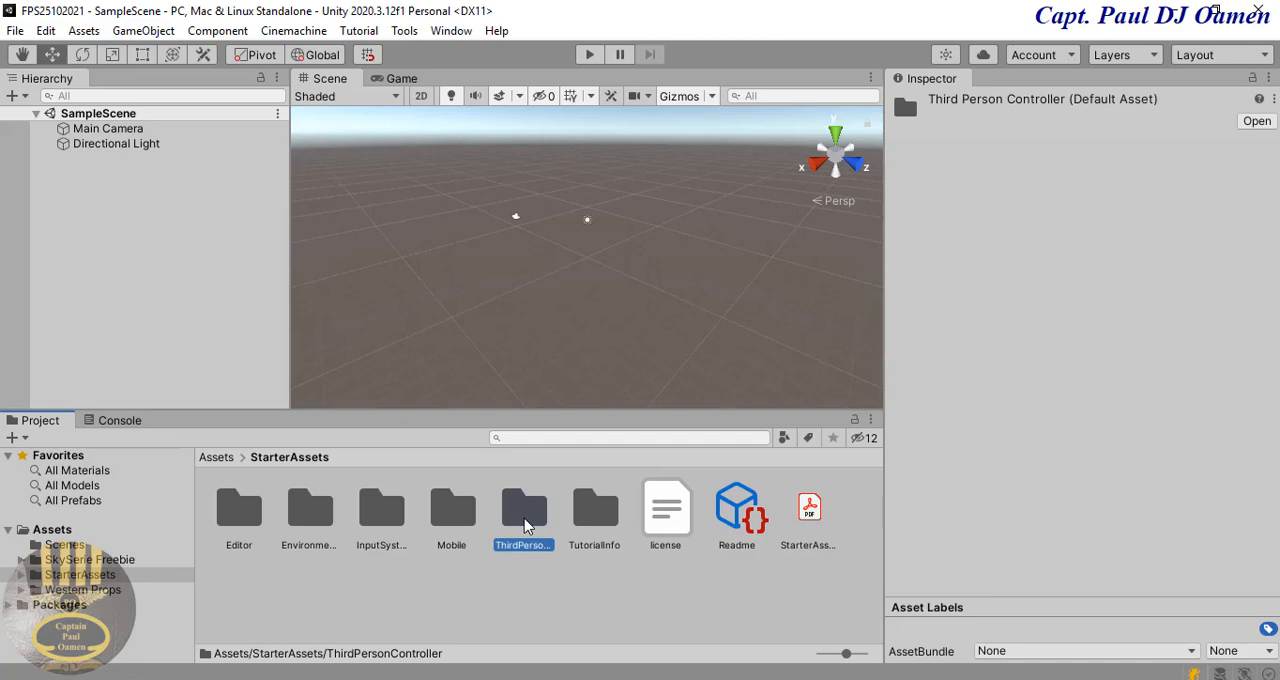
double_click(524, 518)
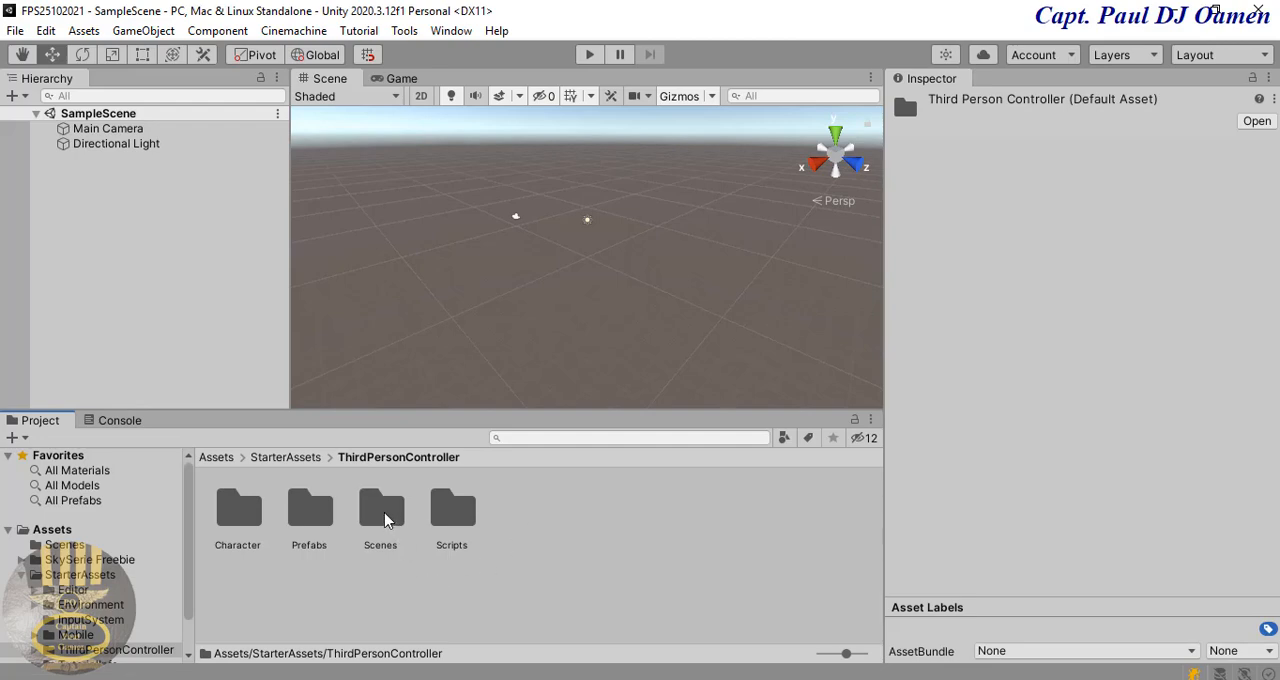
click(230, 513)
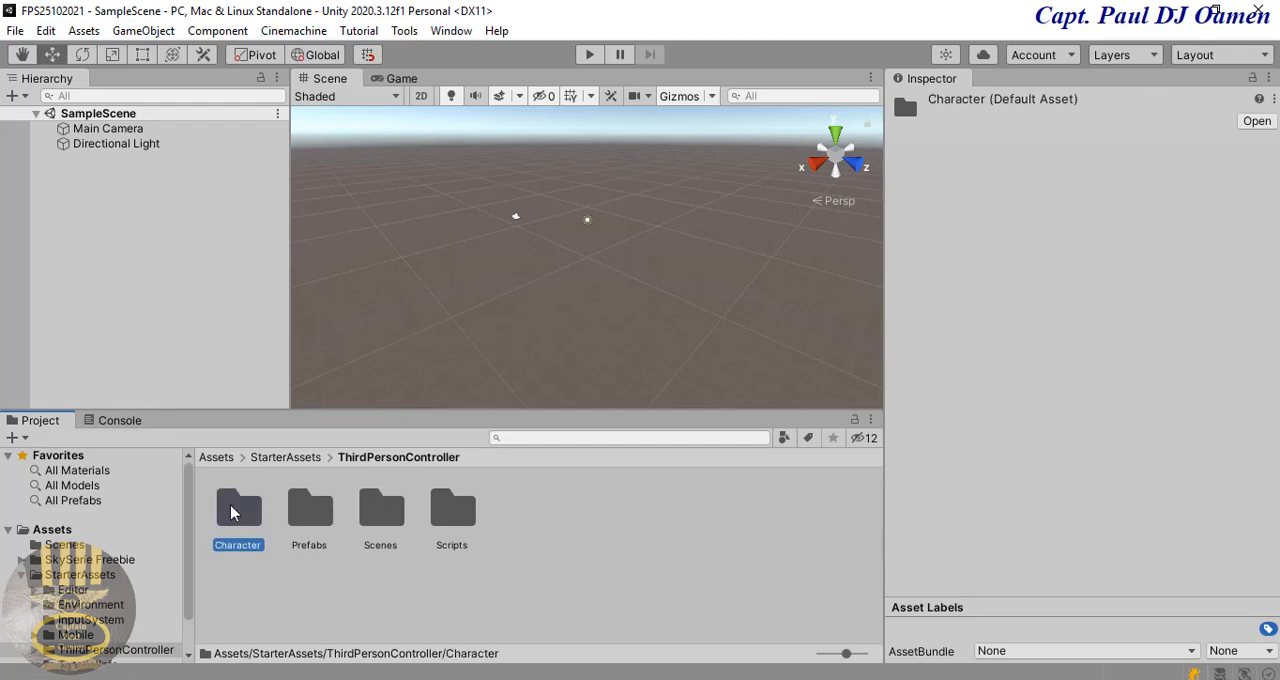
double_click(253, 519)
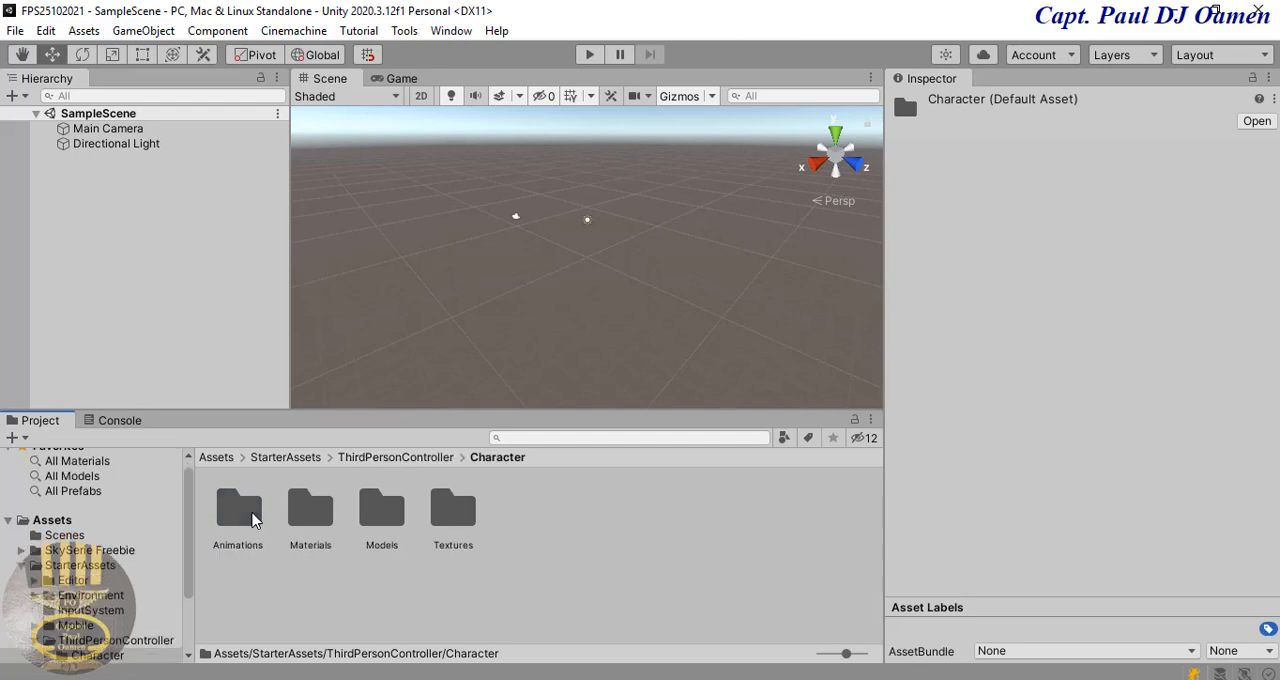
double_click(250, 520)
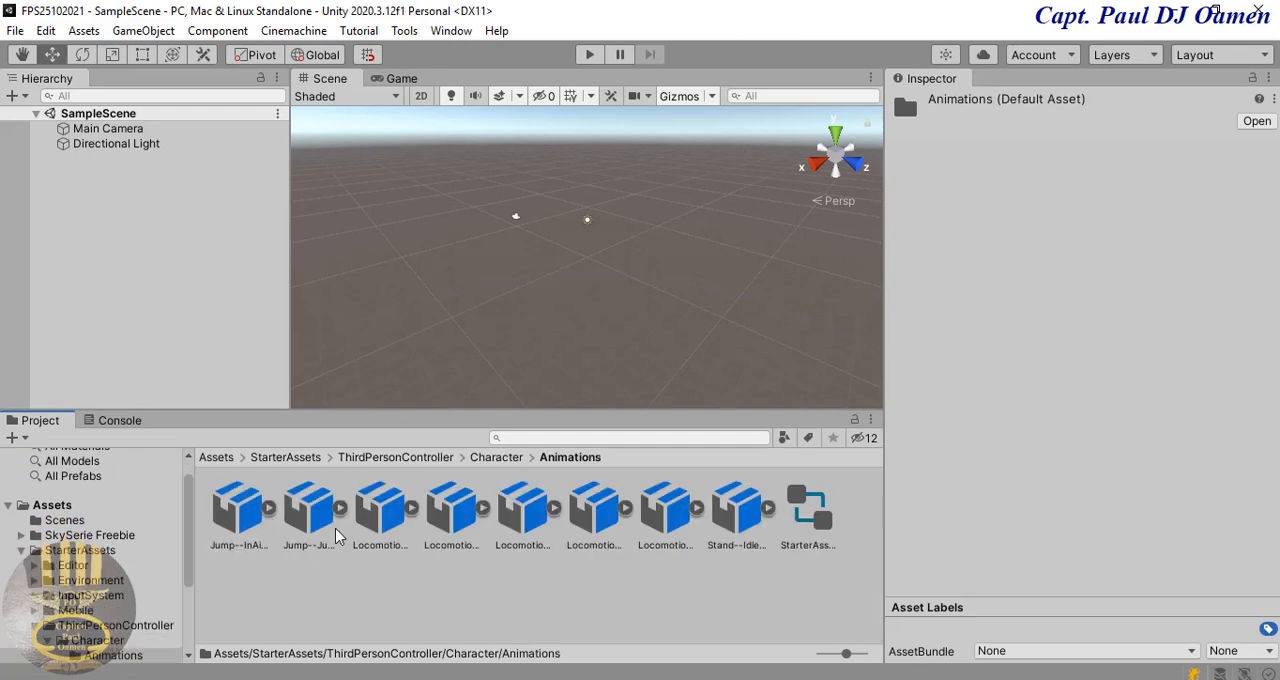
click(316, 612)
Step: Return to the StarterAssets folder and open the Scenes folder inside ThirdPersonController
click(88, 552)
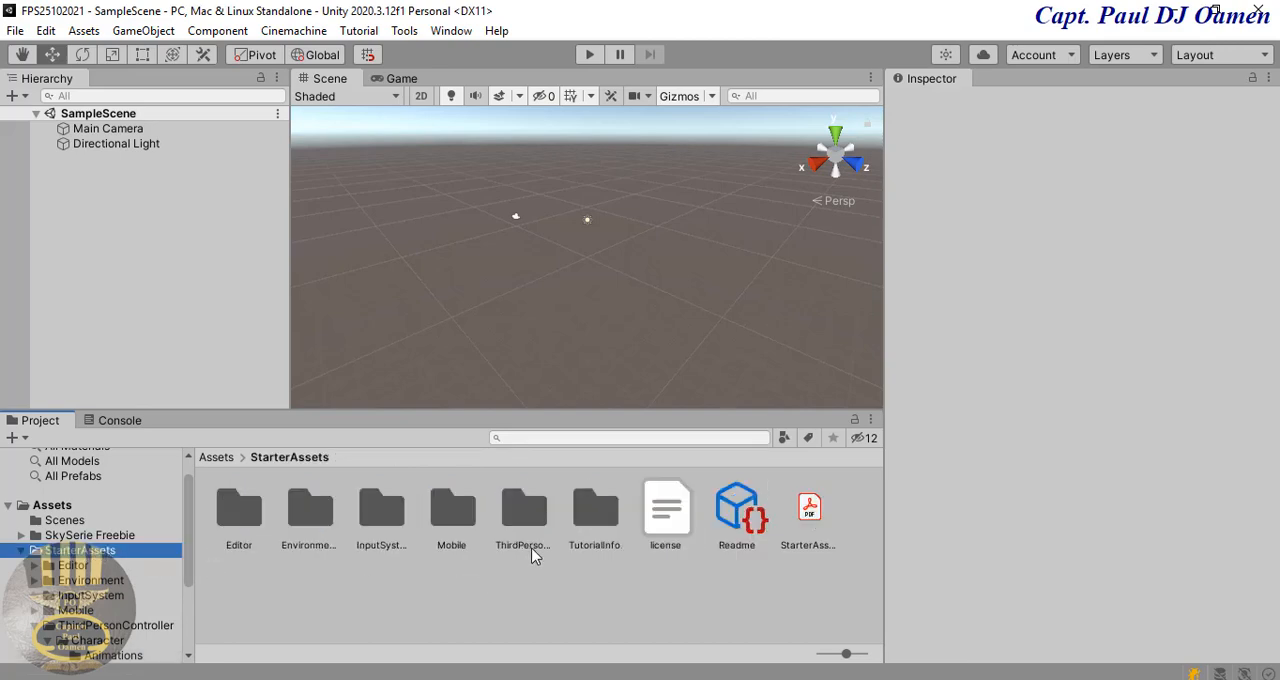
double_click(526, 512)
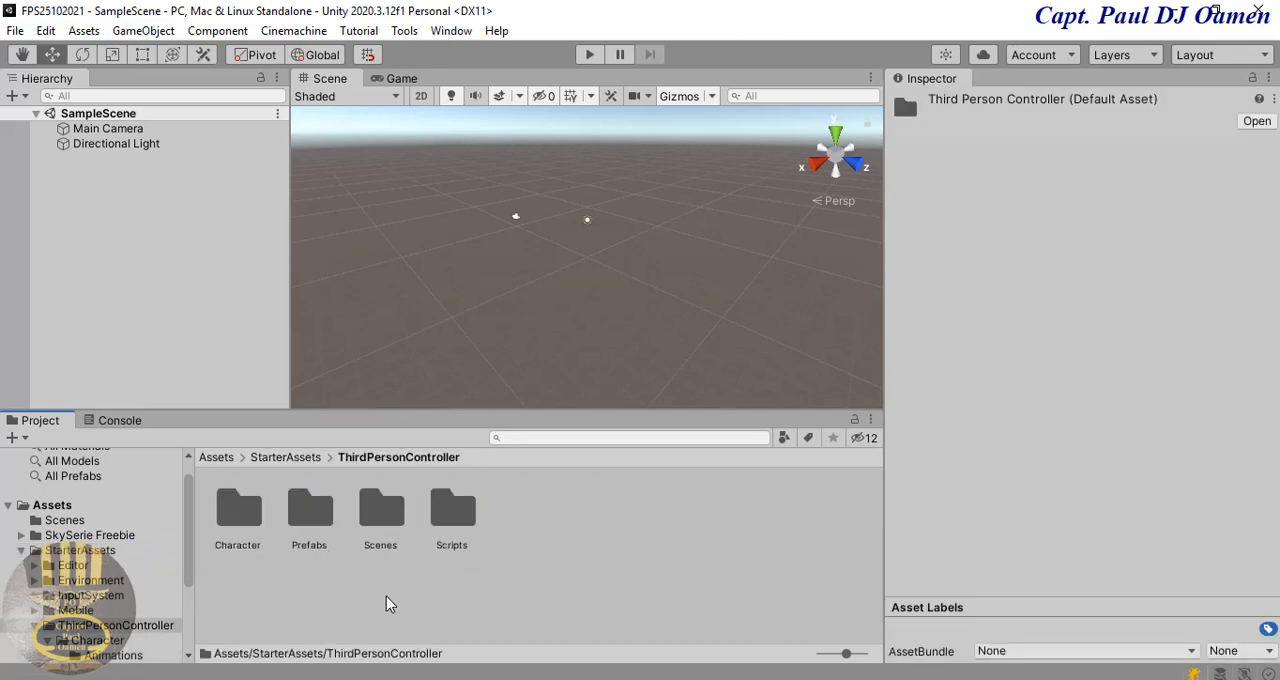
double_click(384, 512)
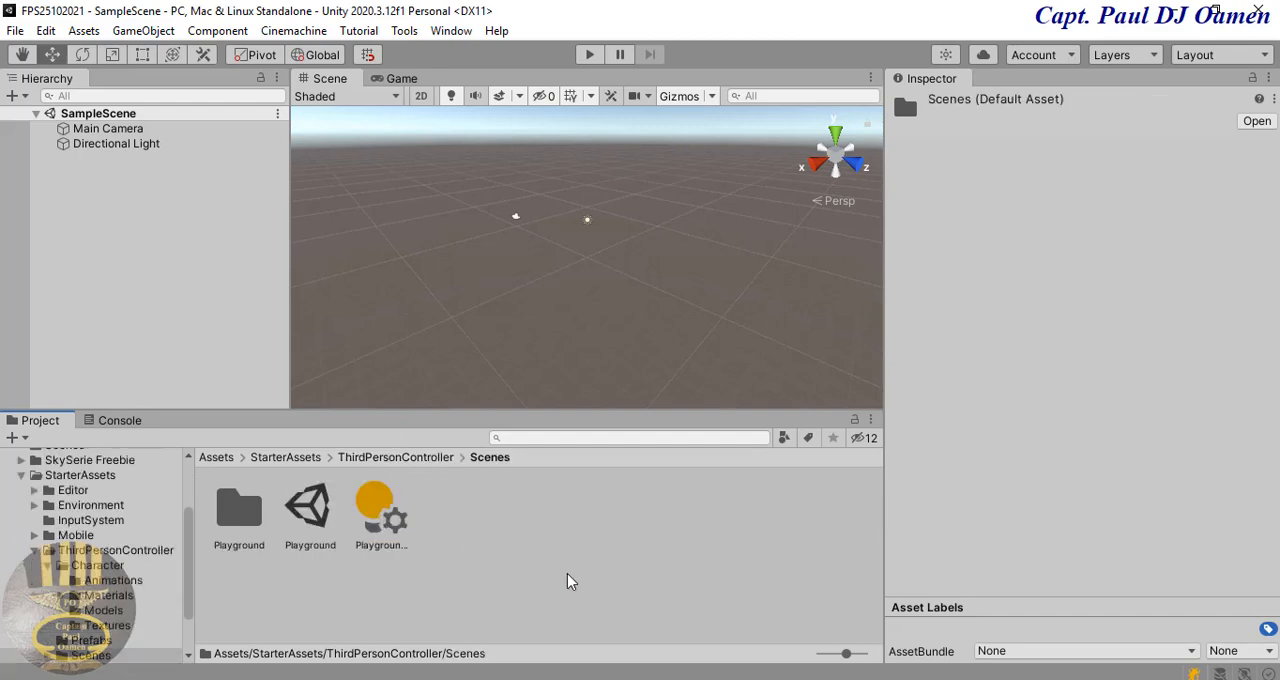
Step: Open the Playground scene from the ThirdPersonController Scenes folder and look over its environment
click(313, 510)
double_click(313, 510)
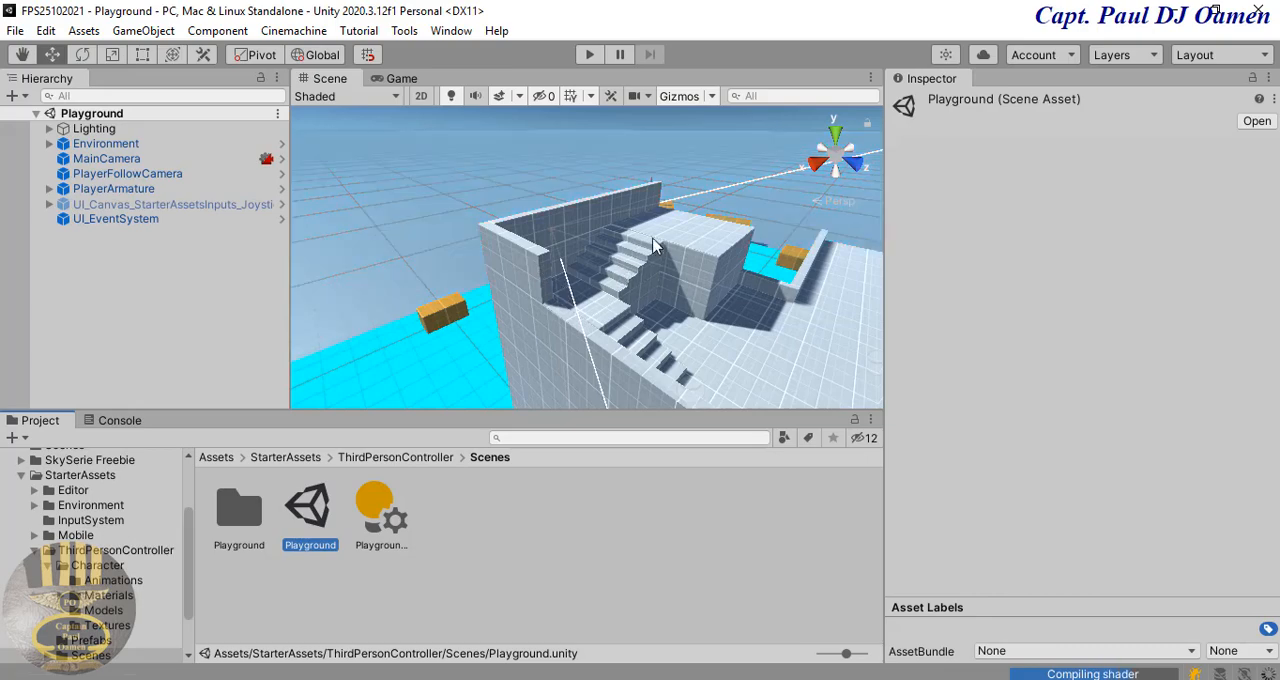
scroll(728, 305, down, 2)
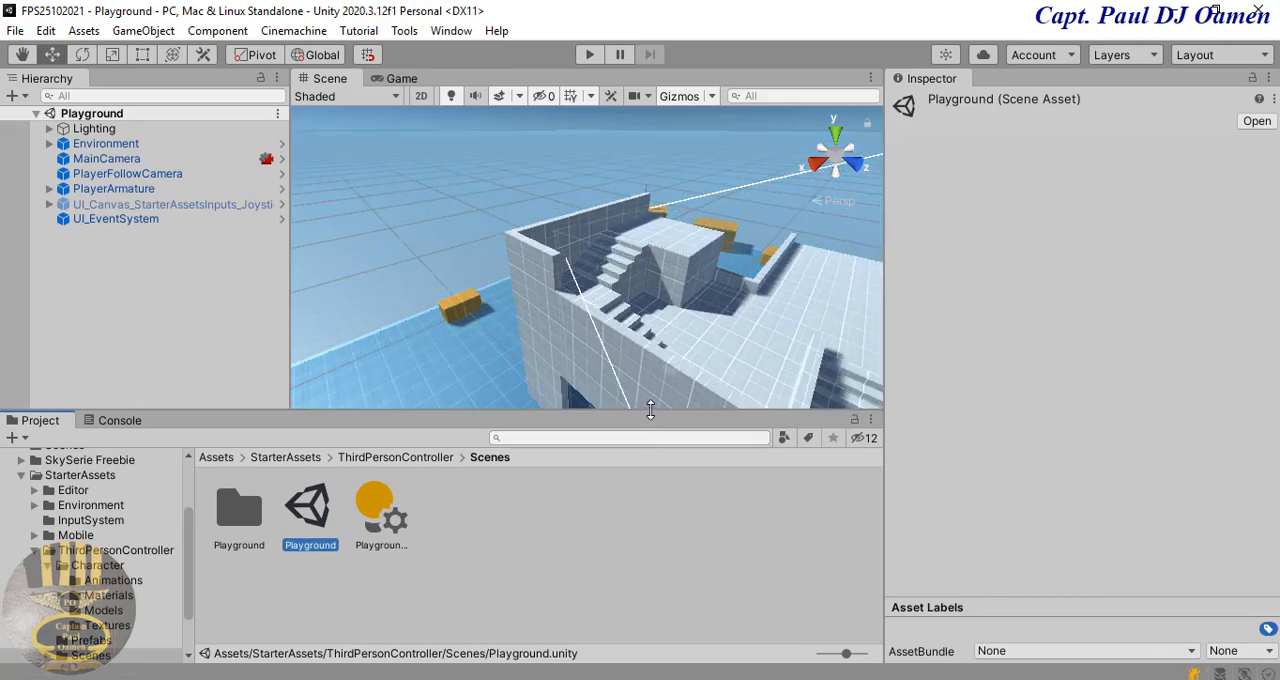
drag(650, 410, 654, 480)
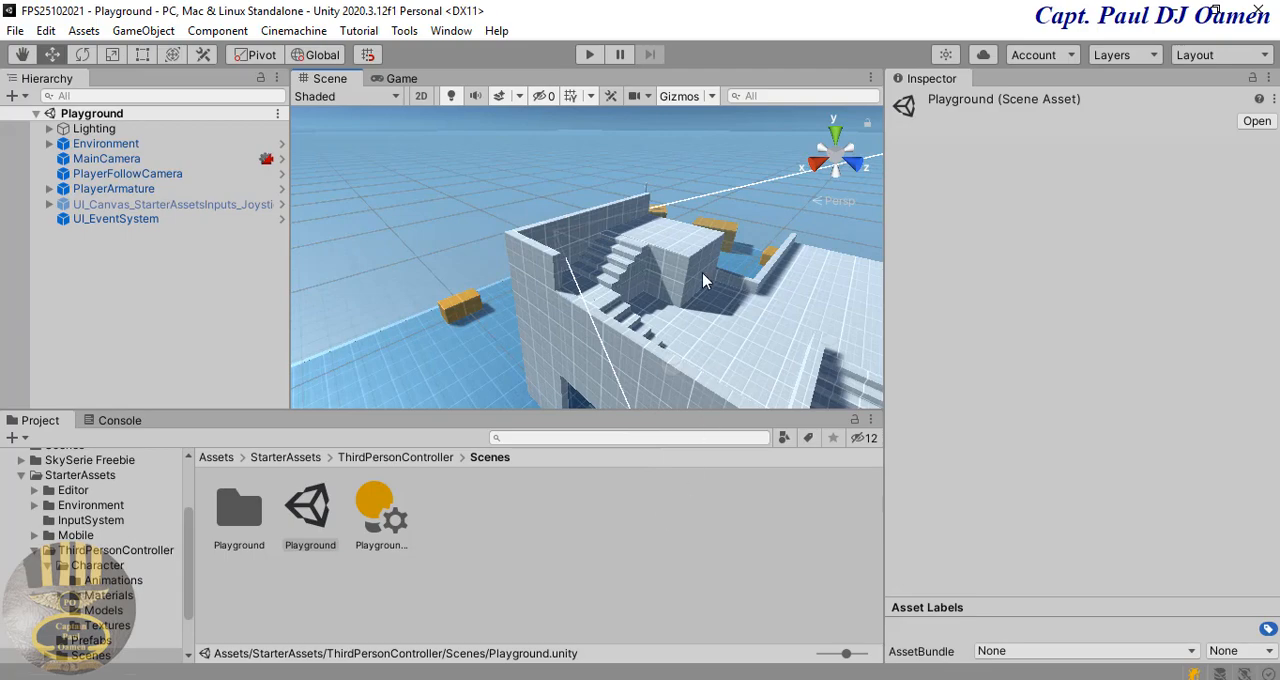
Step: Play-test the Playground scene, walking the character in all directions past the walls and orange blocks, and stop play mode
click(588, 55)
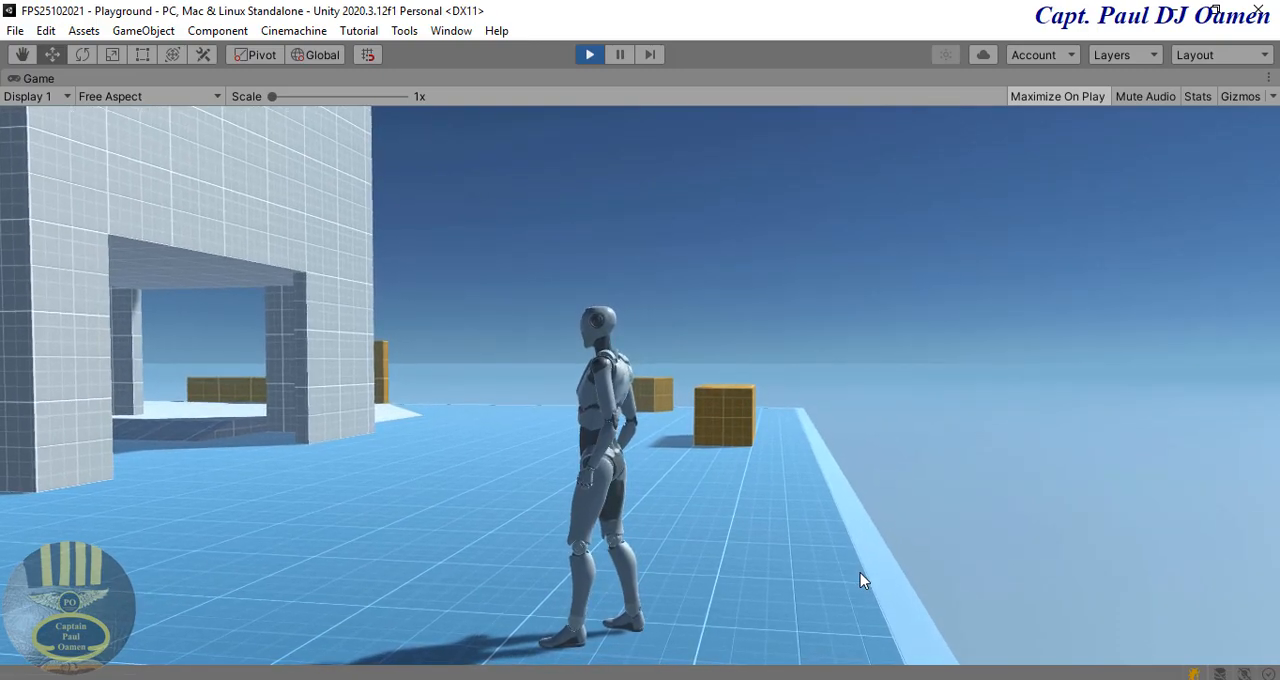
key(w)
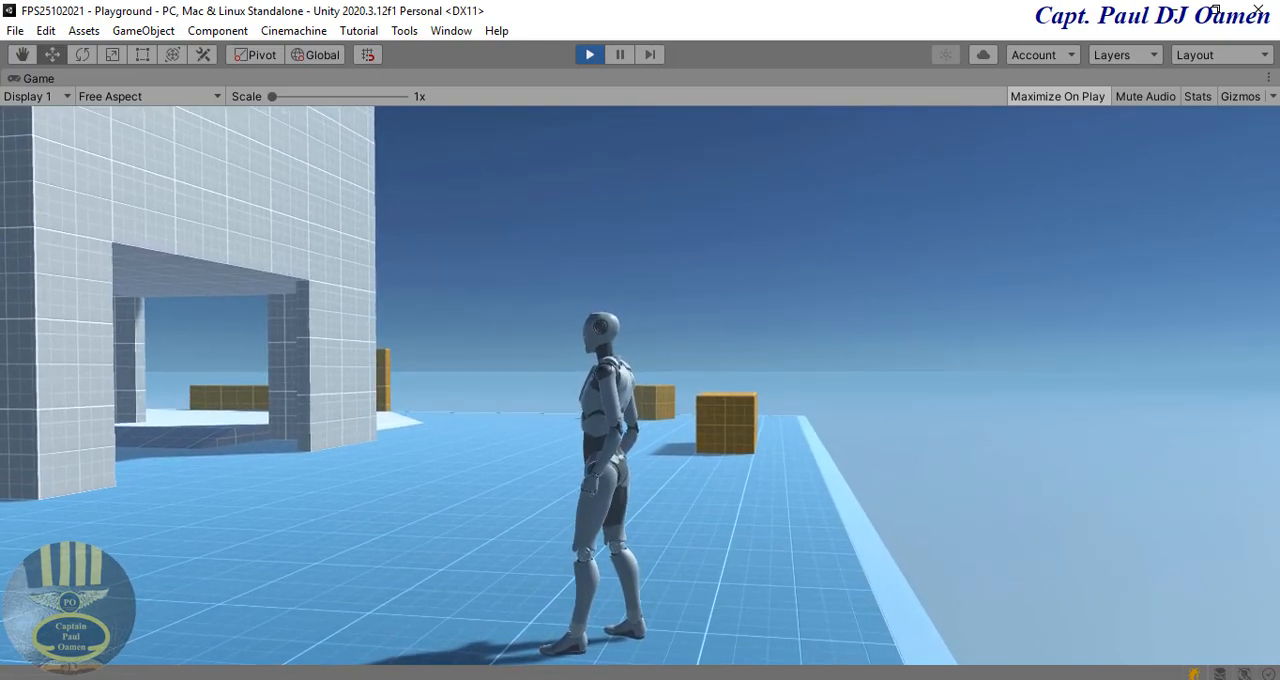
key(a)
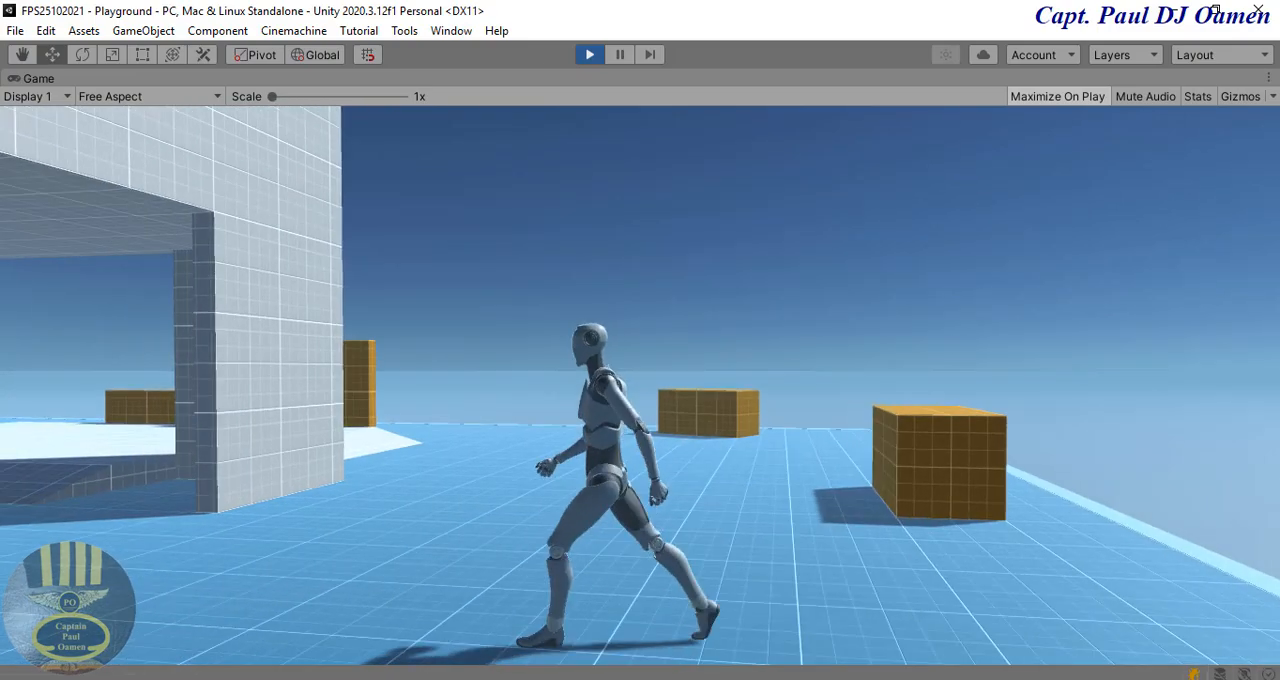
key(s)
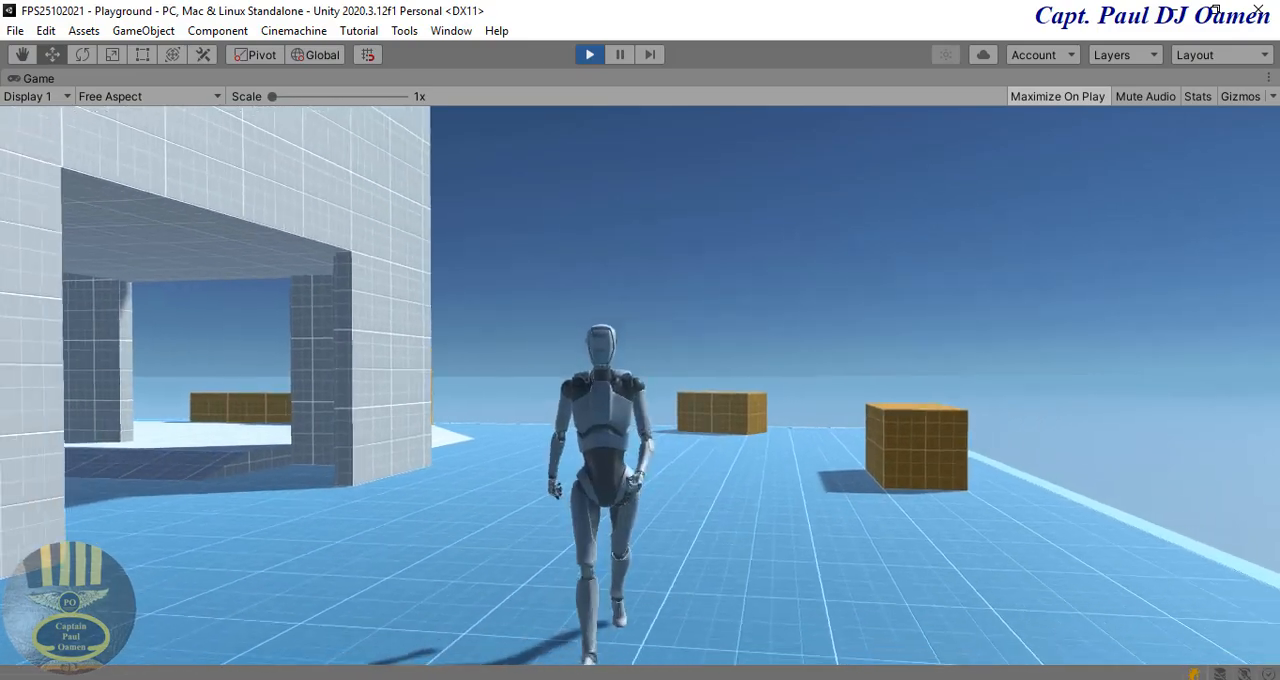
key(d)
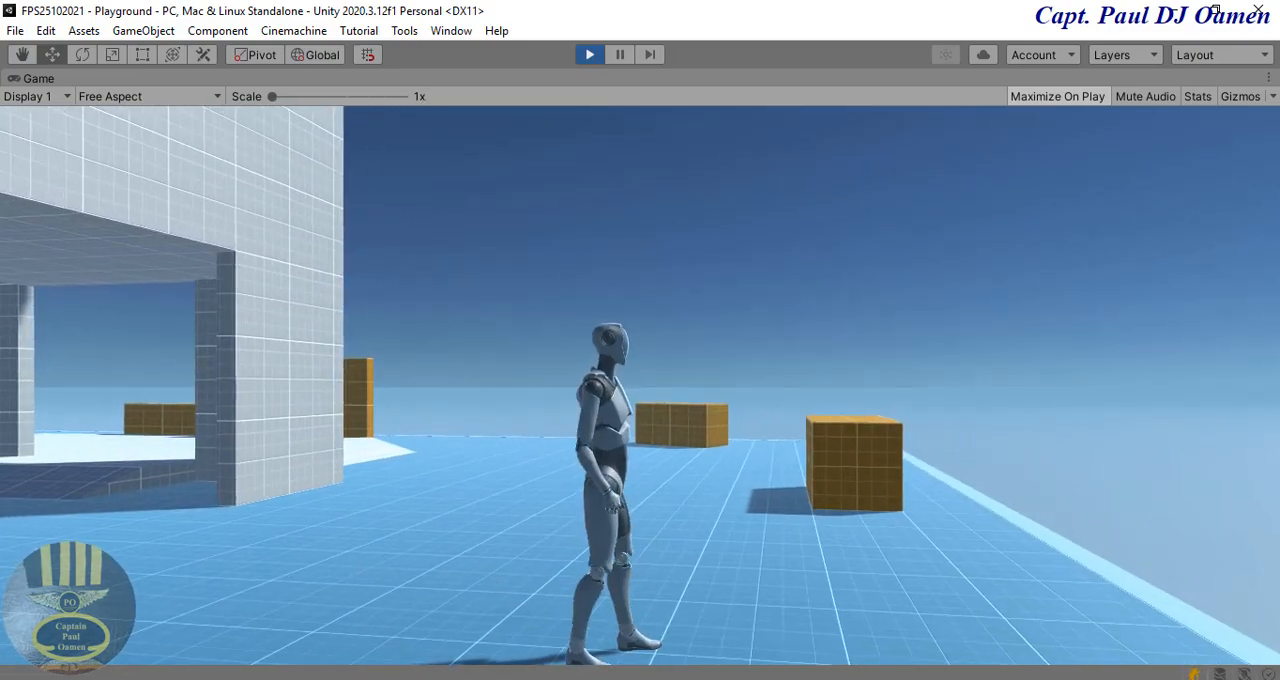
key(w)
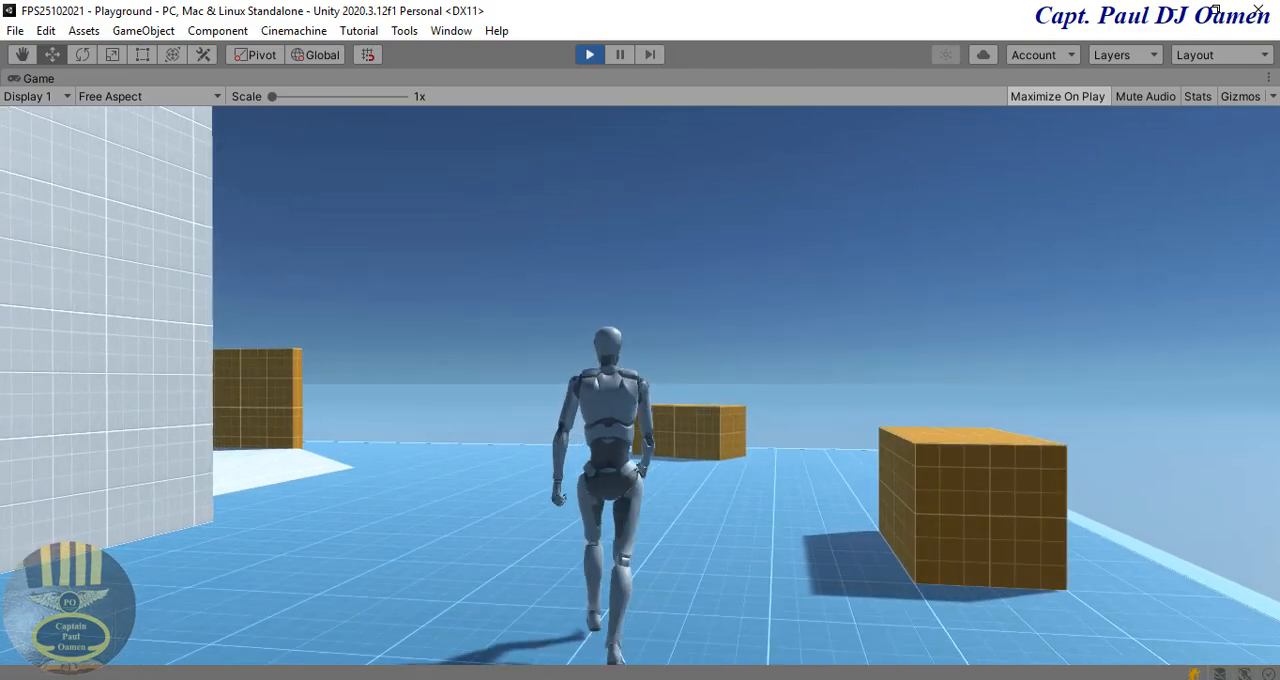
key(a)
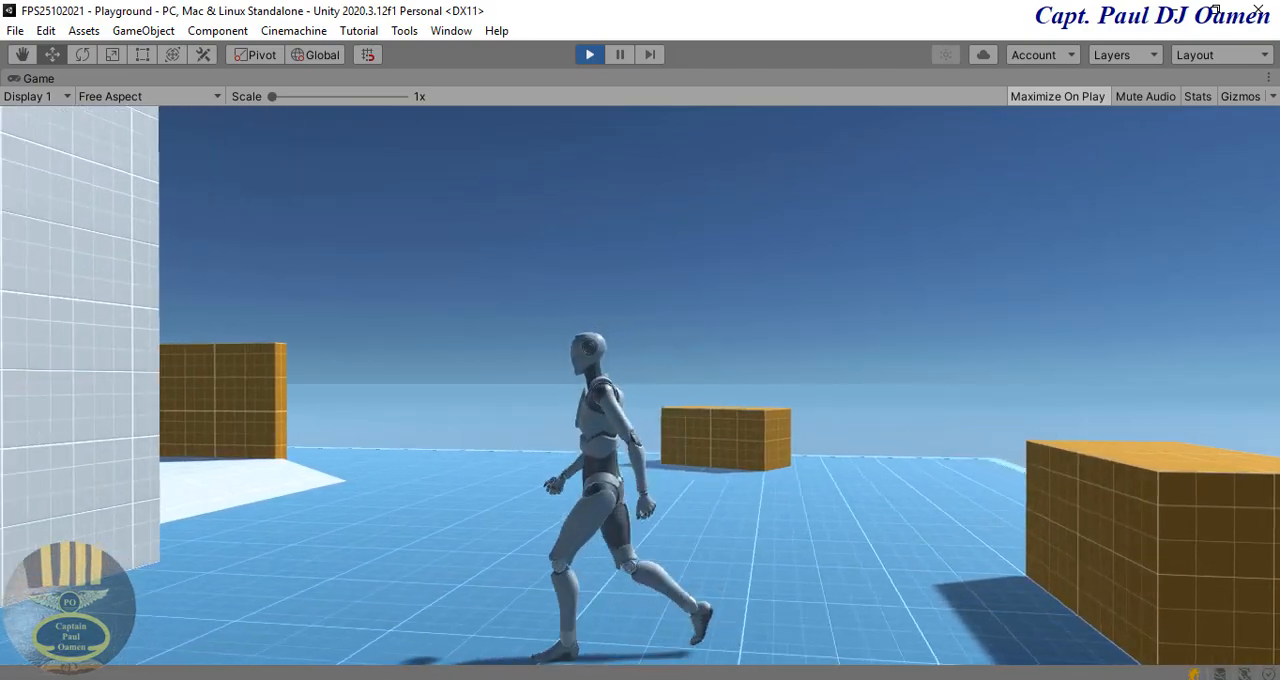
key(w)
key(a)
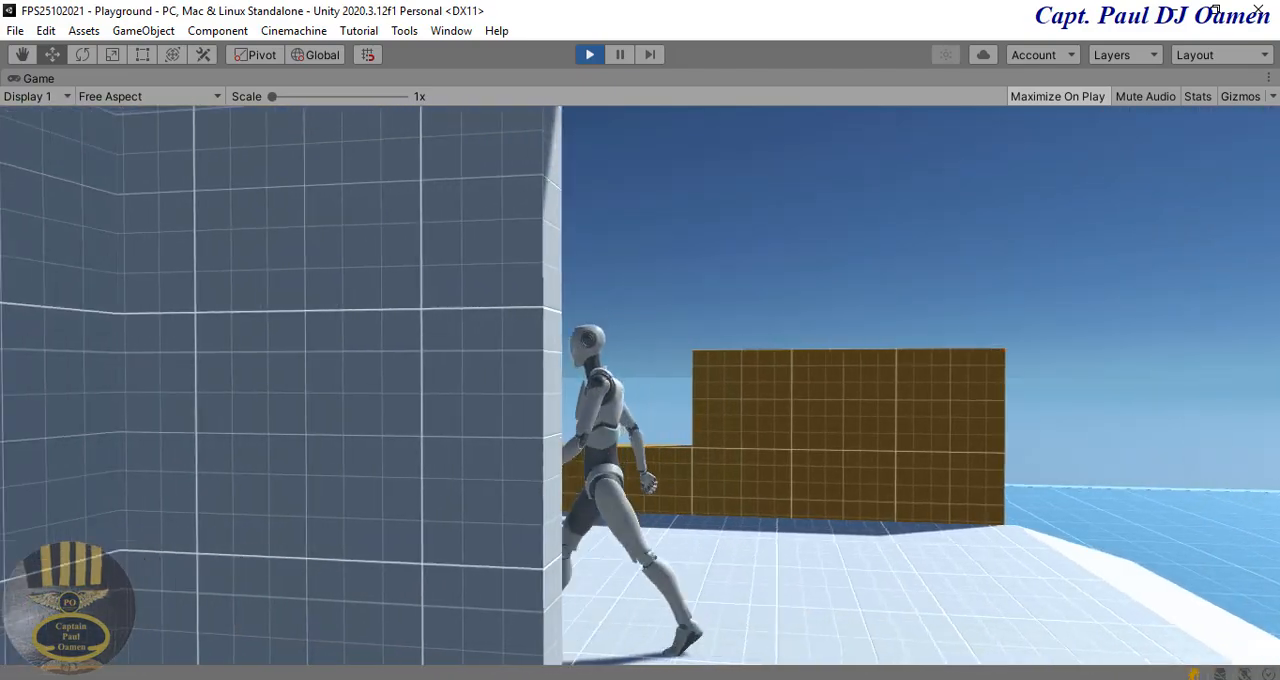
key(d)
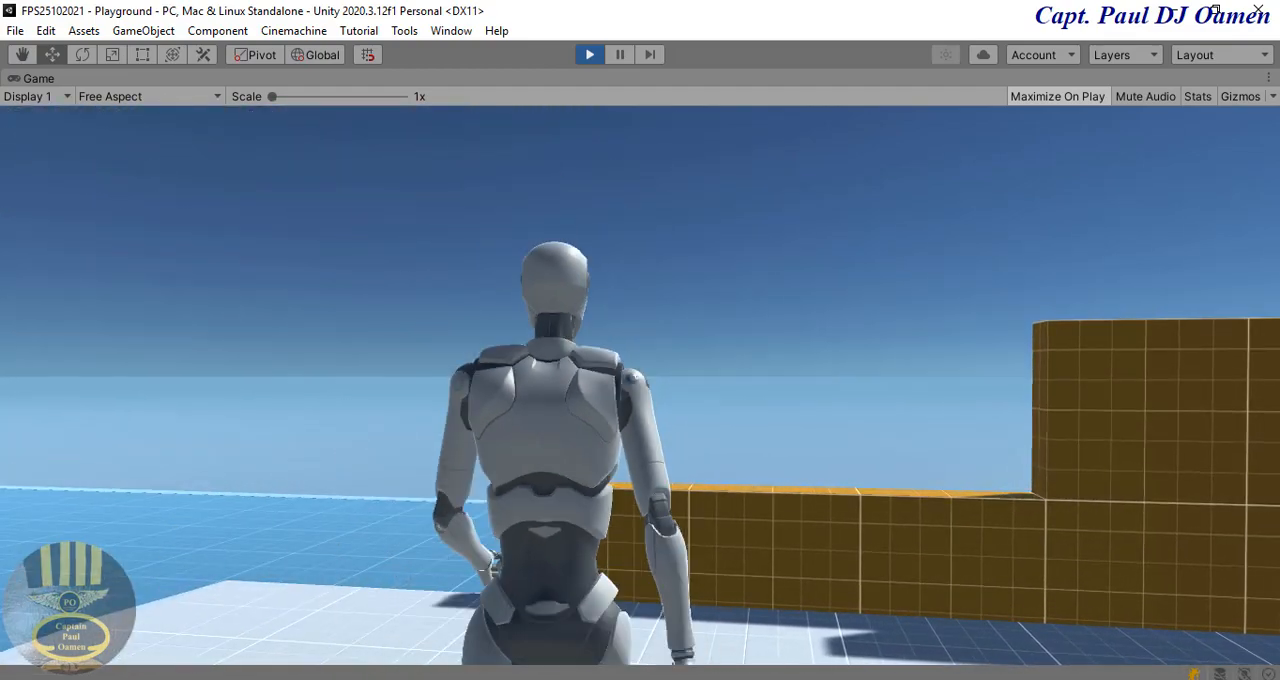
key(a)
key(a)
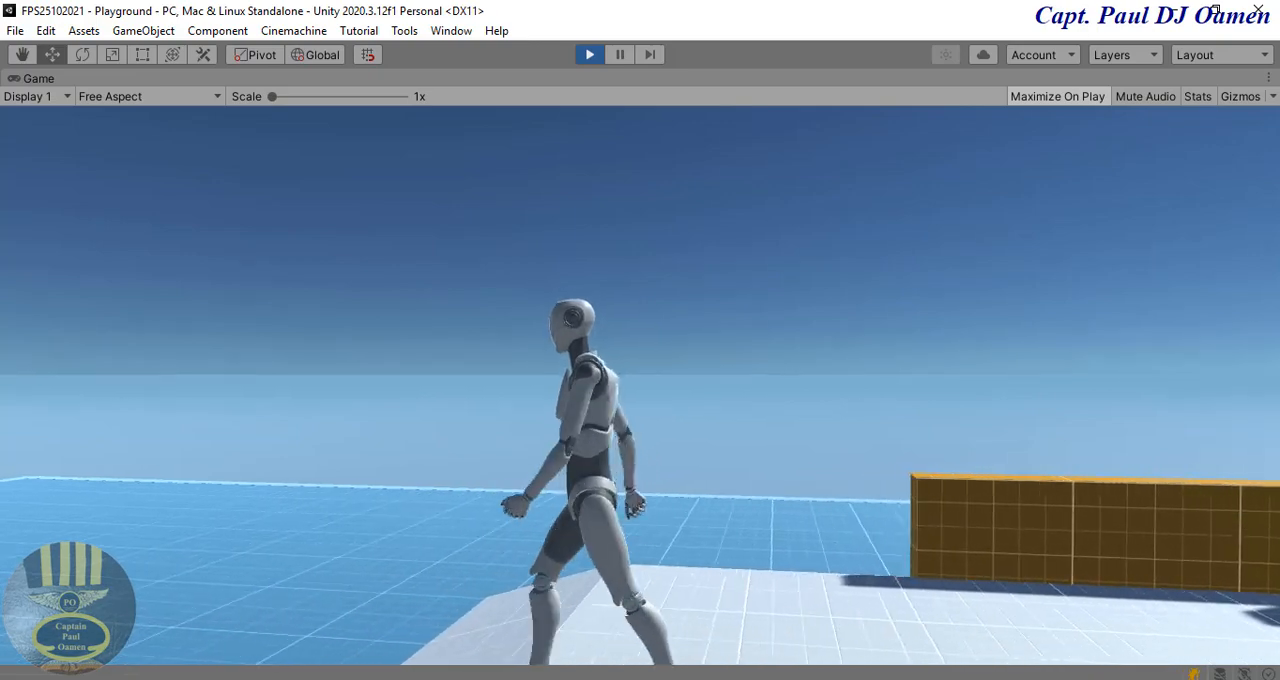
key(s)
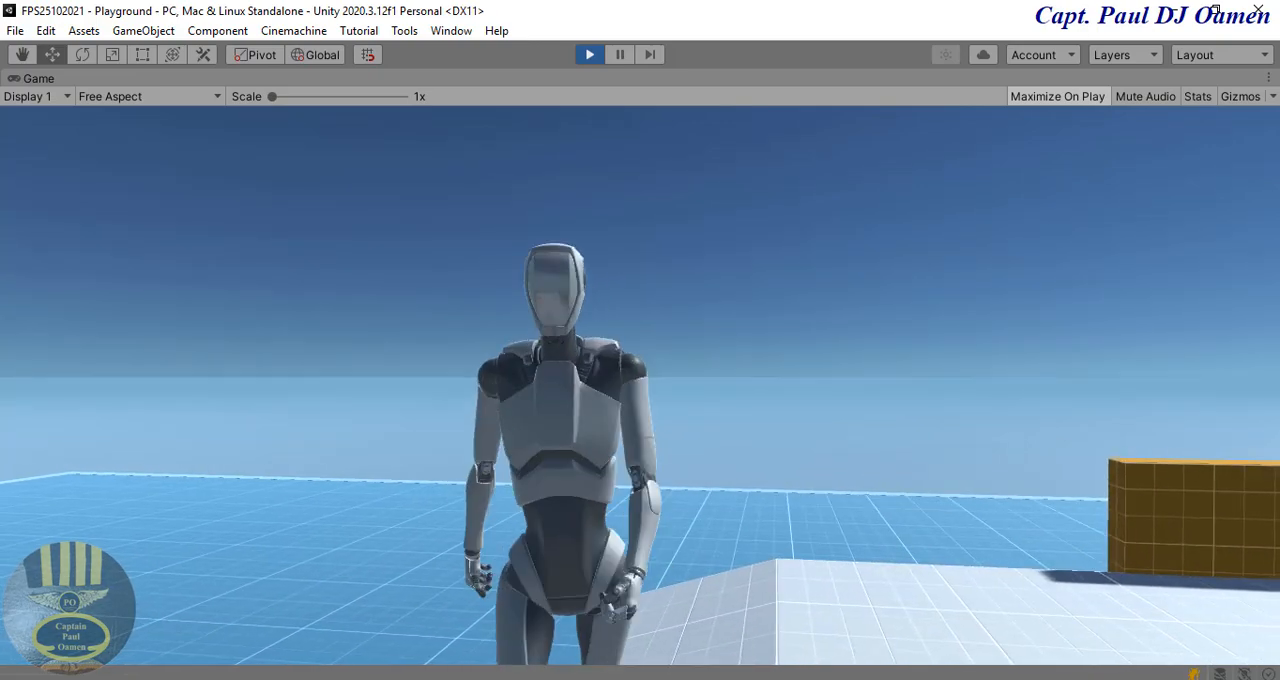
key(w)
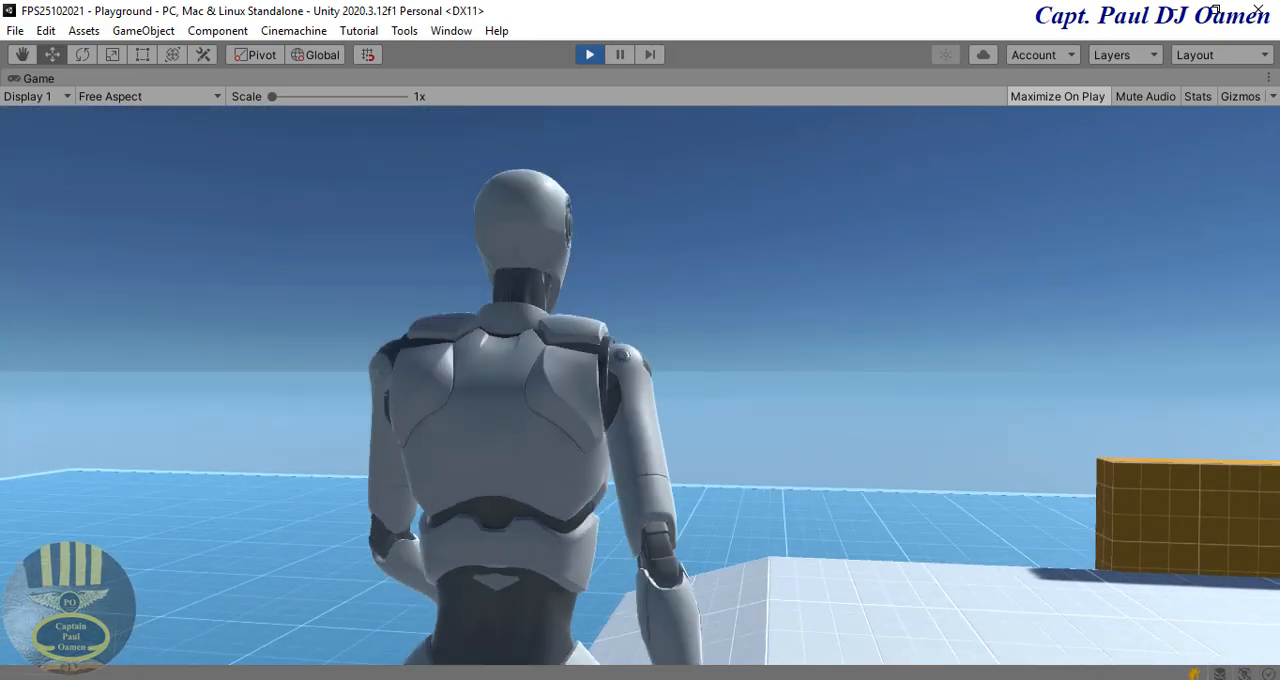
key(w)
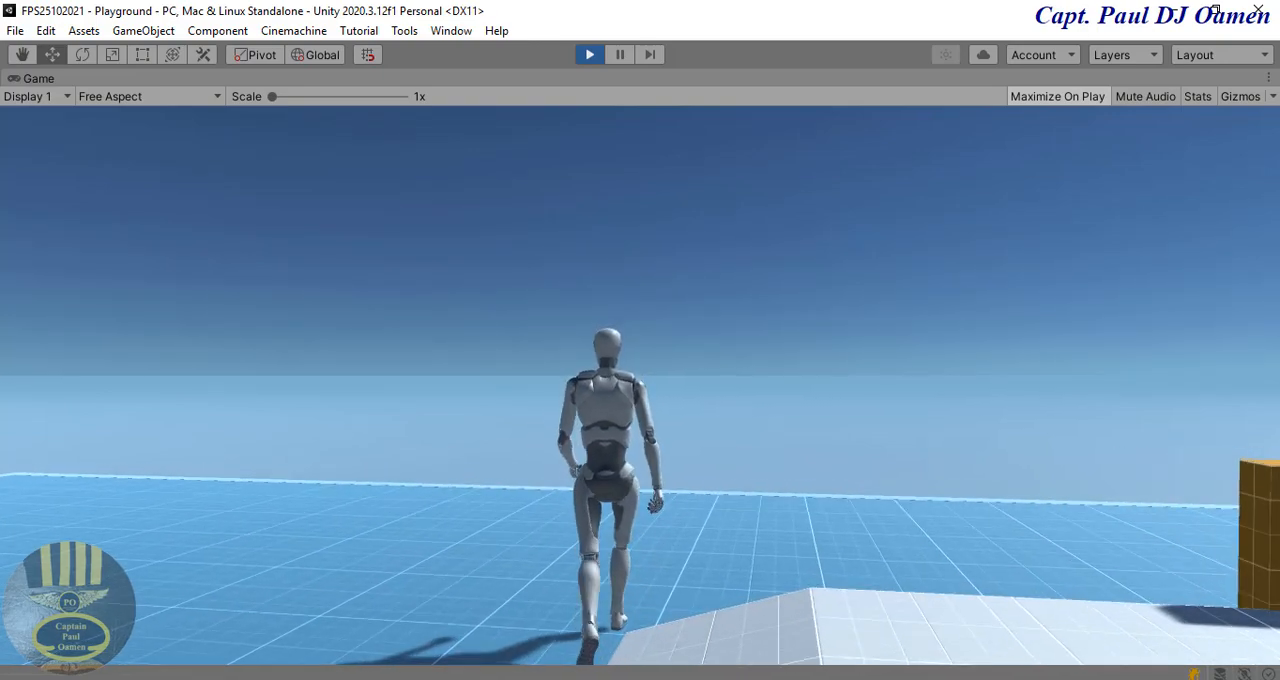
key(w)
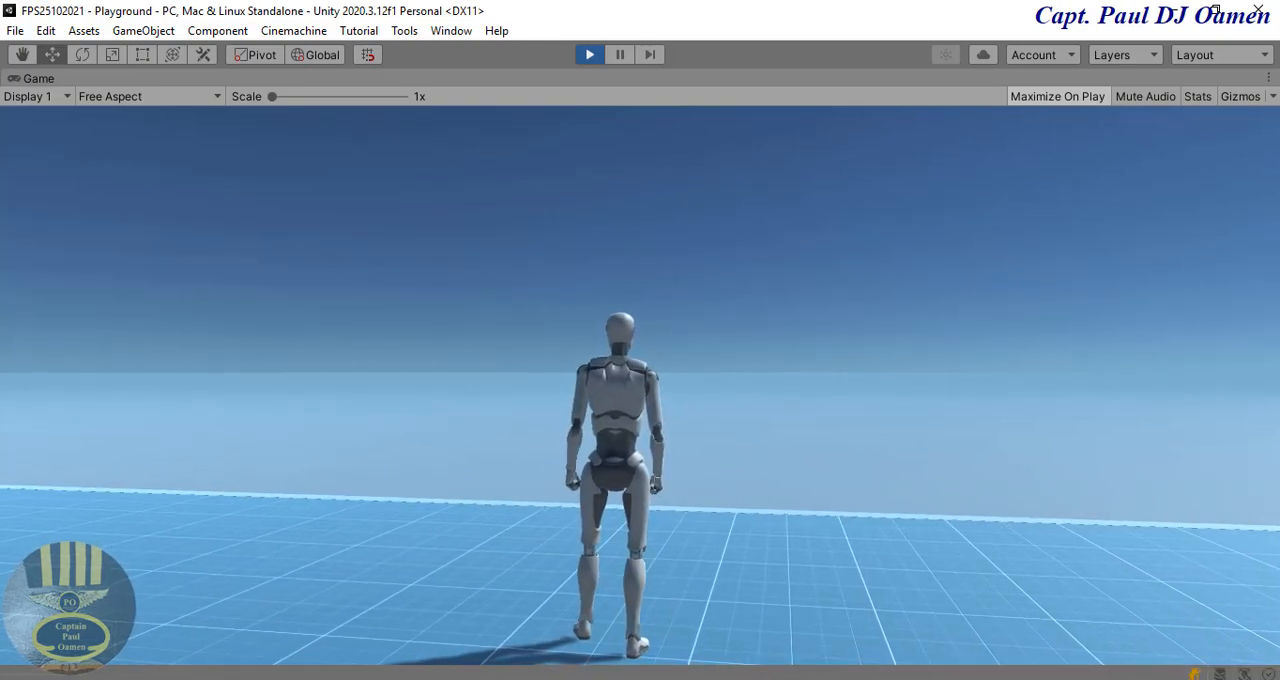
key(w)
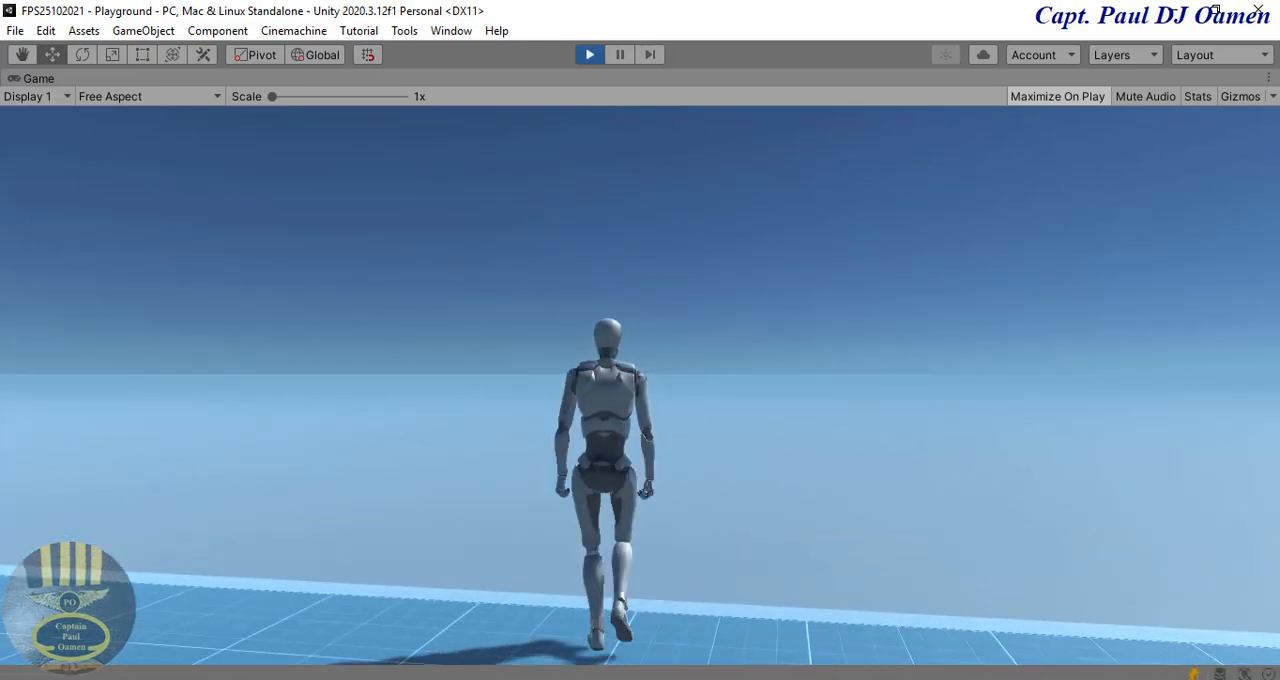
key(s)
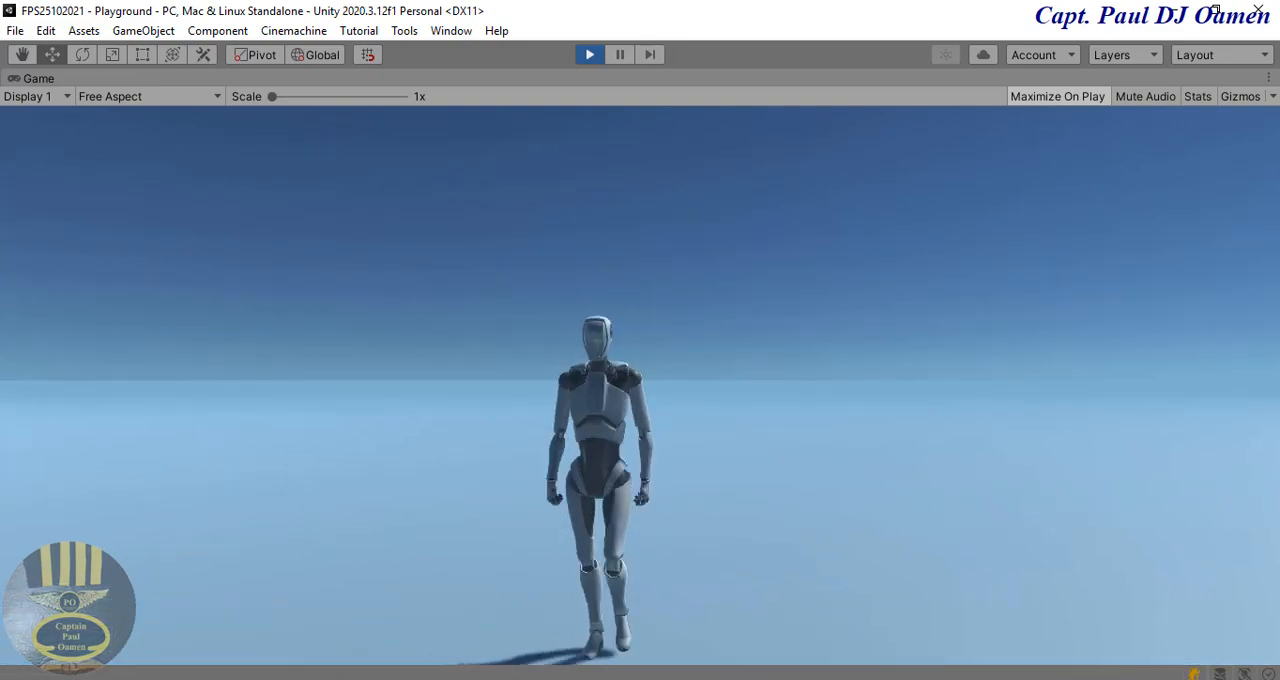
key(s)
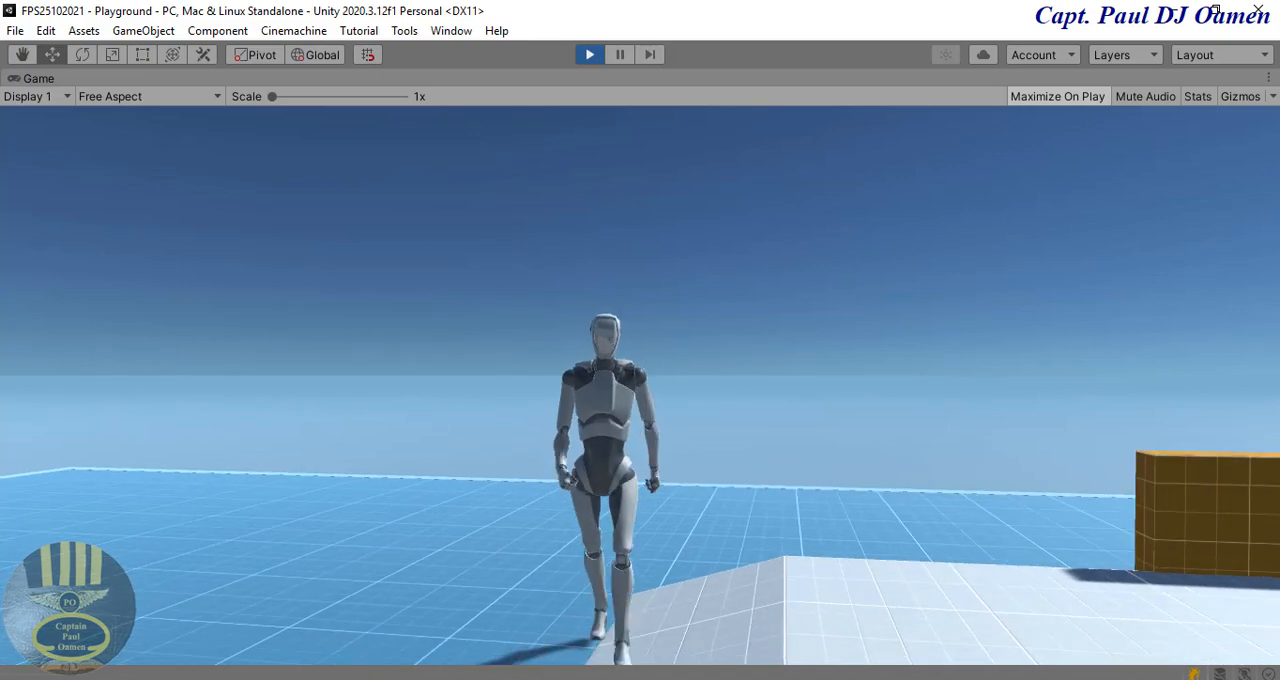
key(d)
key(d)
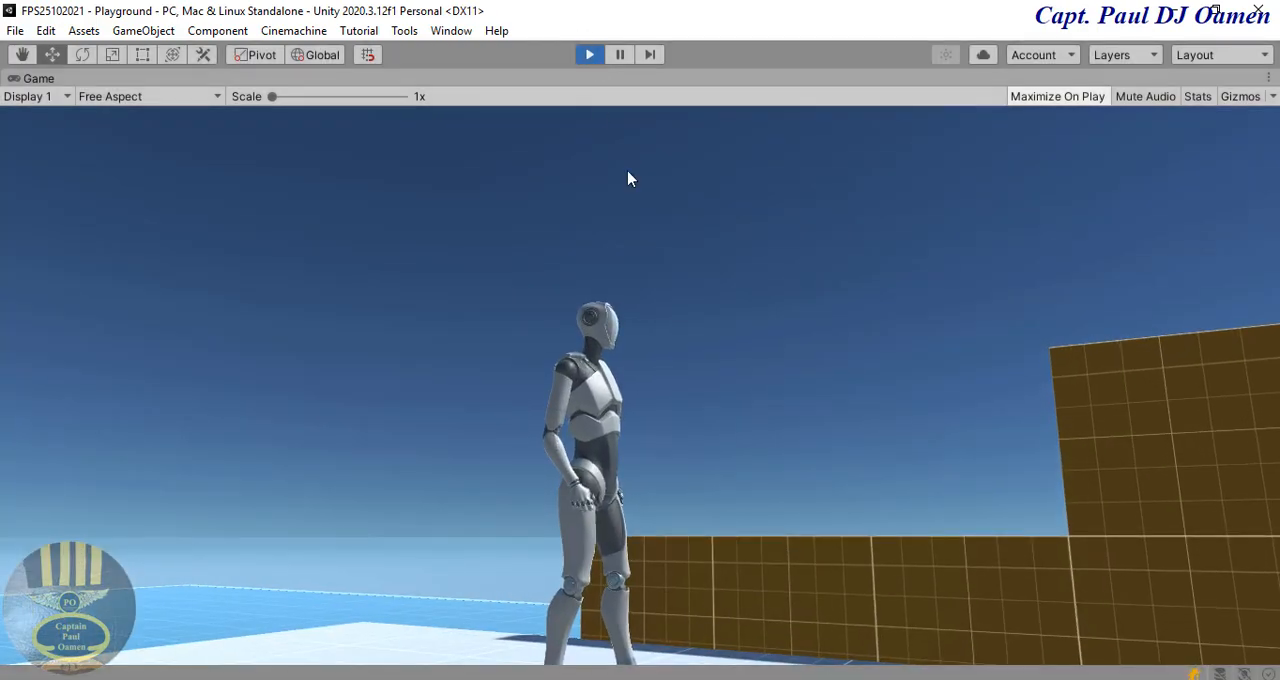
click(592, 57)
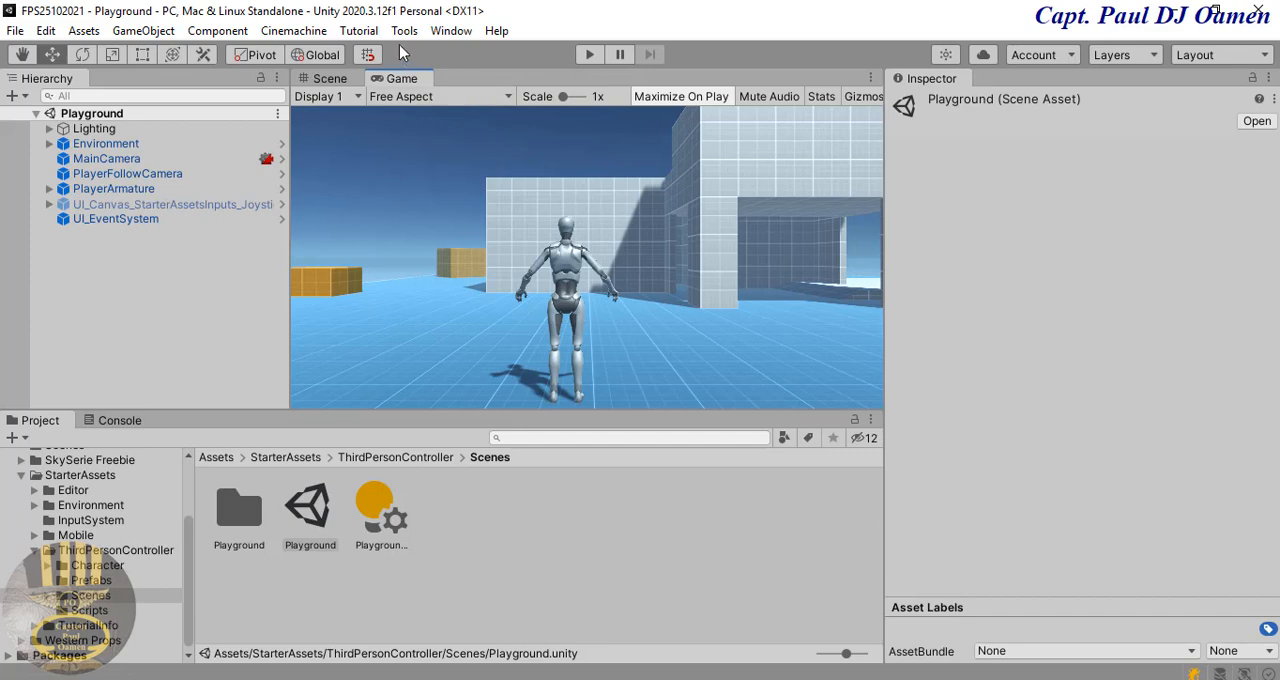
Step: Set the scene's skybox material to Cloudymorning in the environment lighting settings and close the Lighting window
click(449, 31)
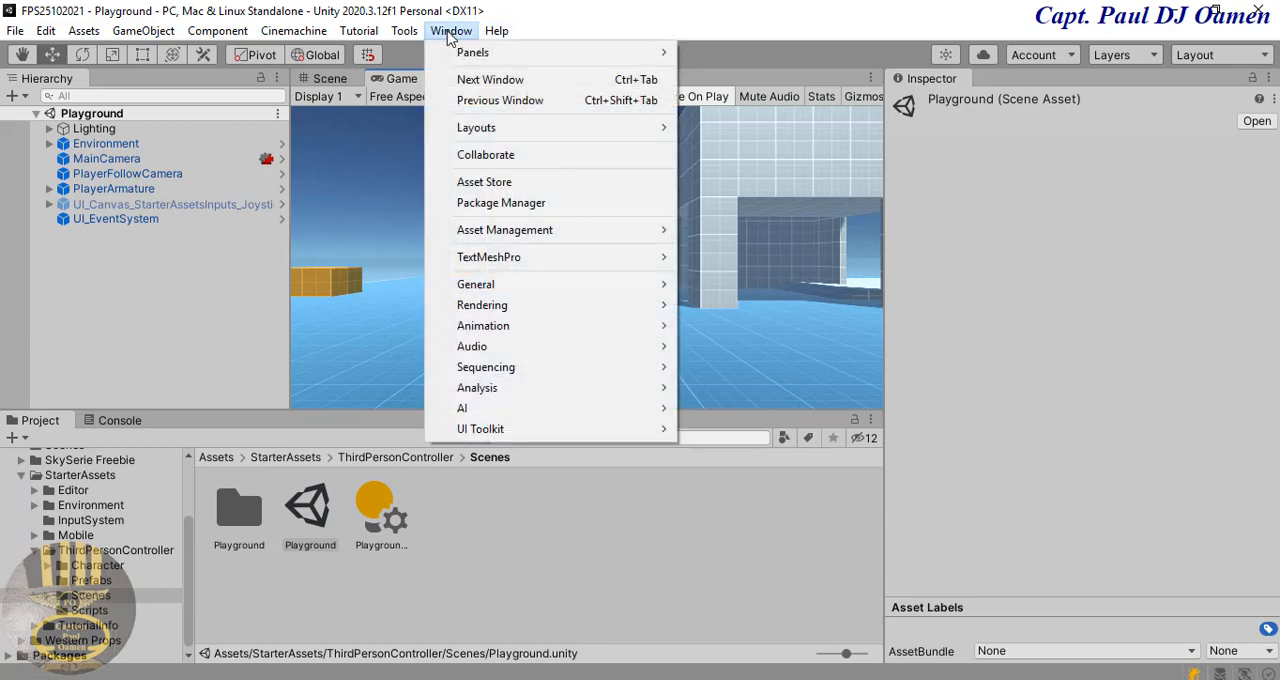
mouse_move(472, 310)
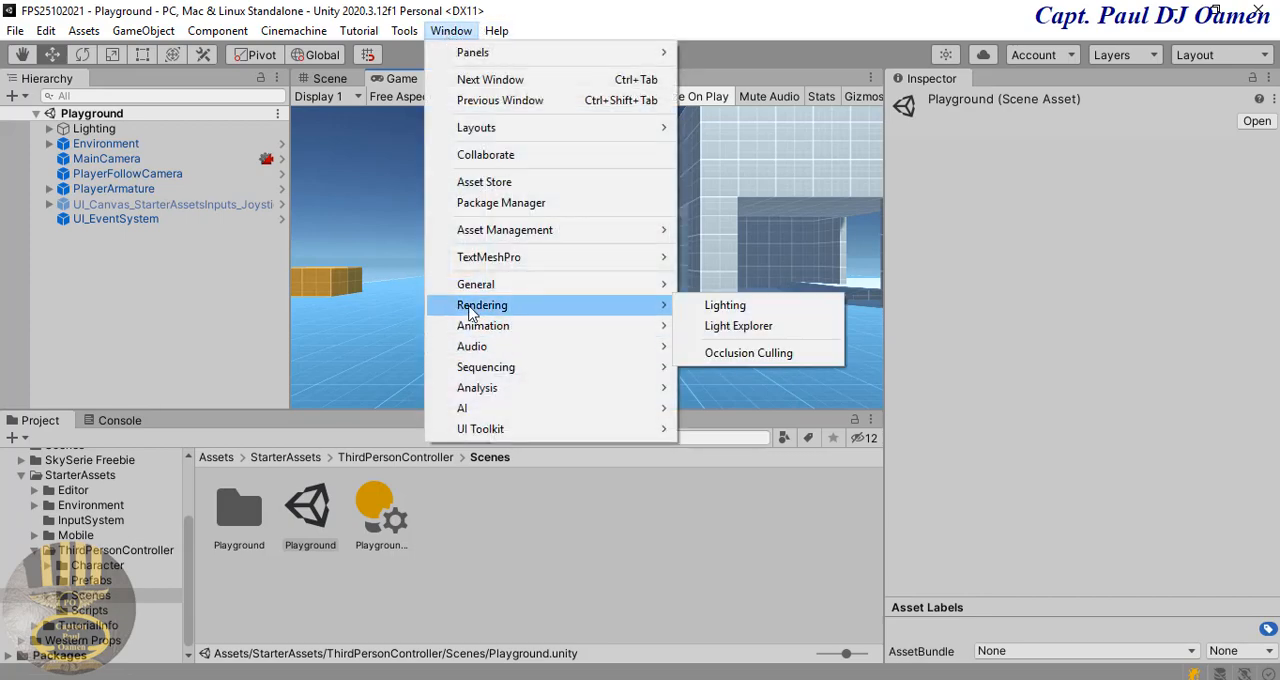
click(727, 306)
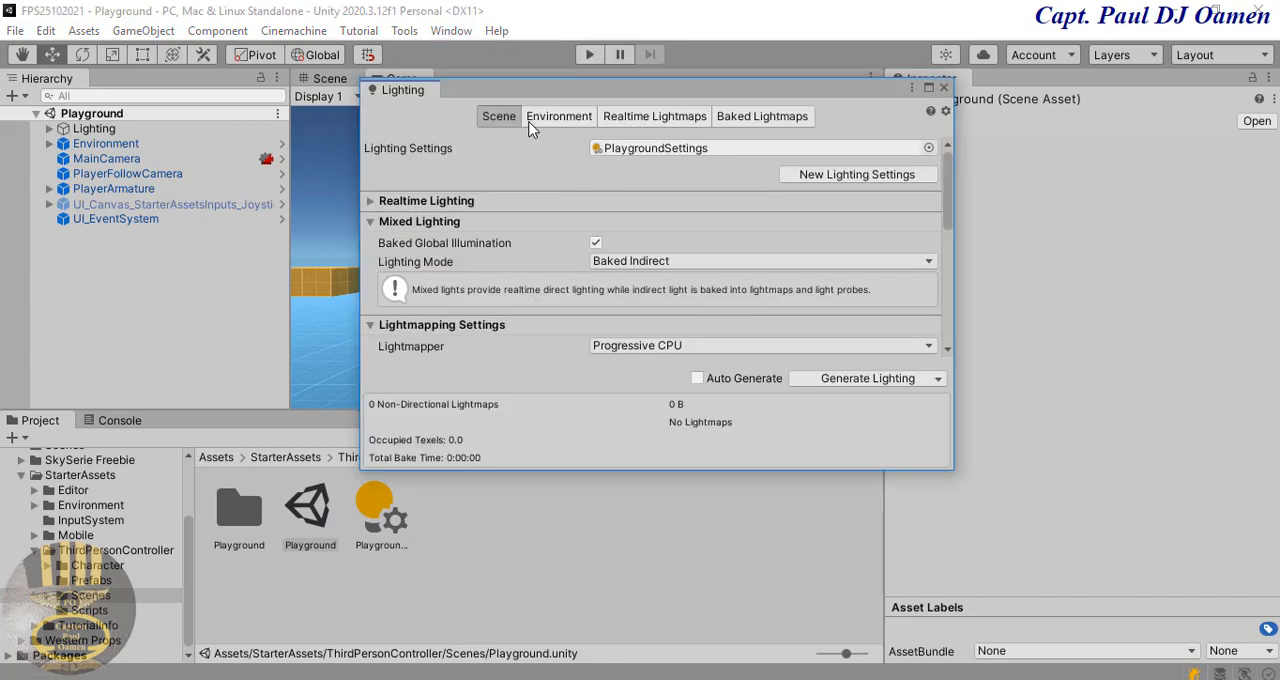
click(559, 117)
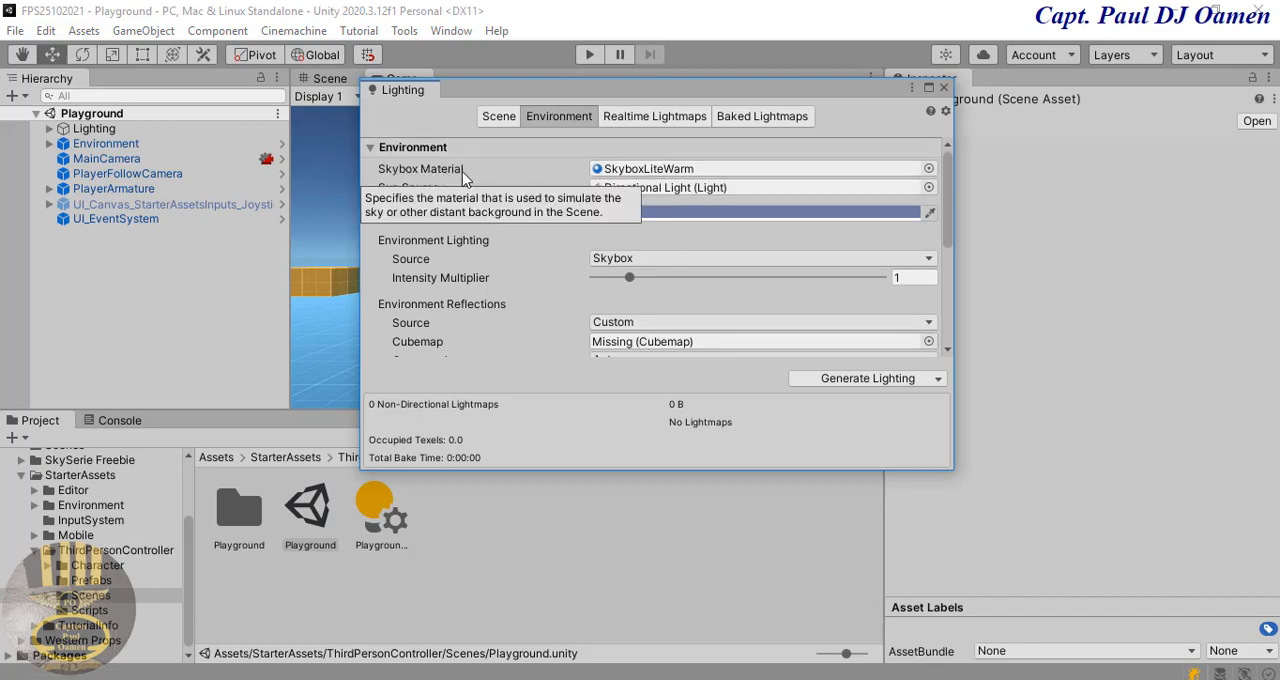
click(931, 168)
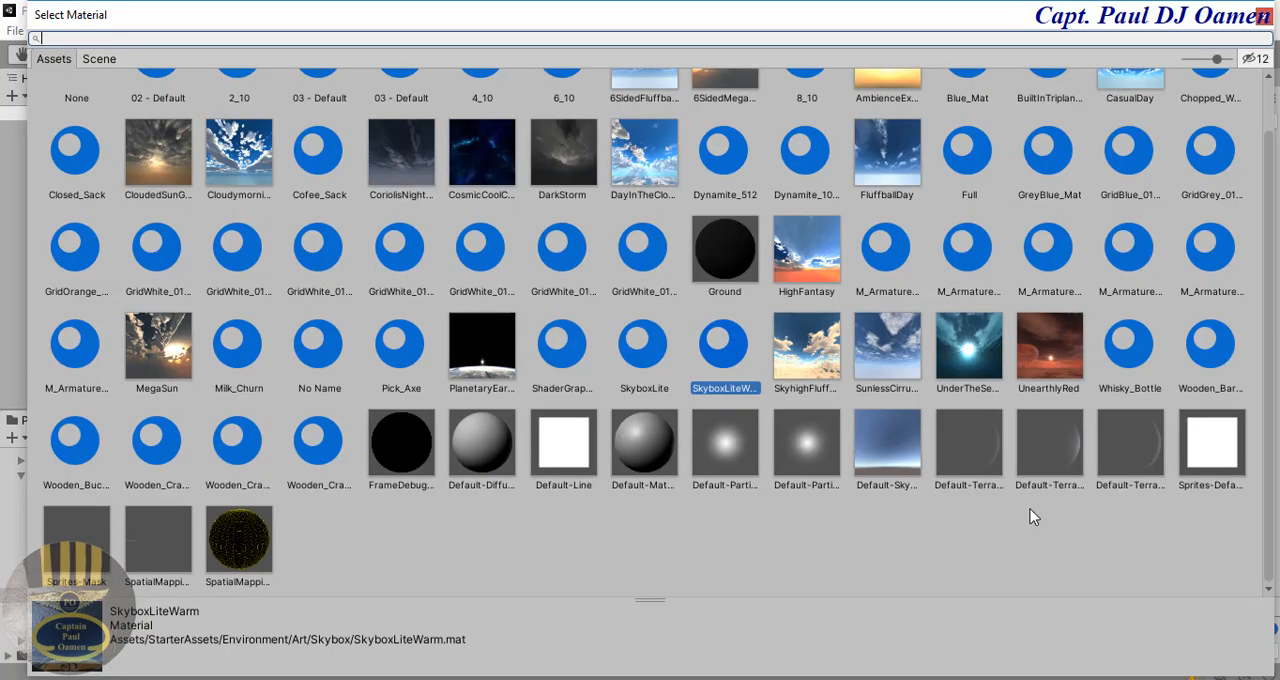
click(248, 172)
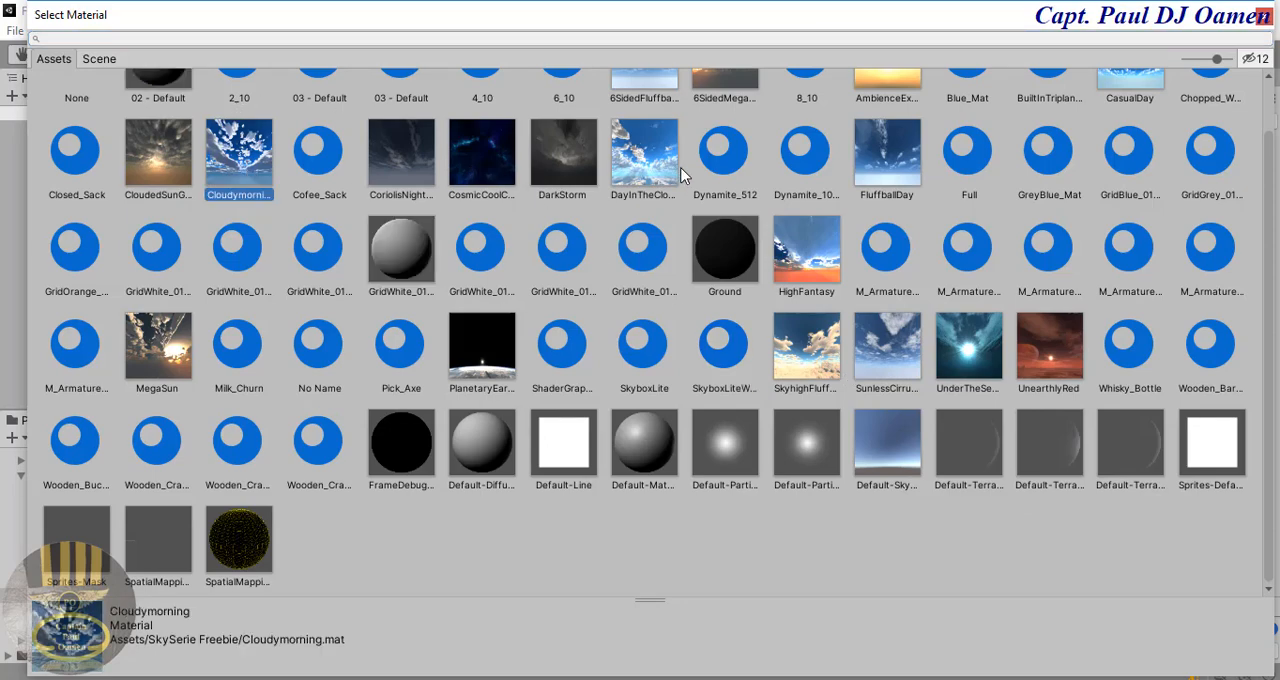
click(648, 165)
click(882, 168)
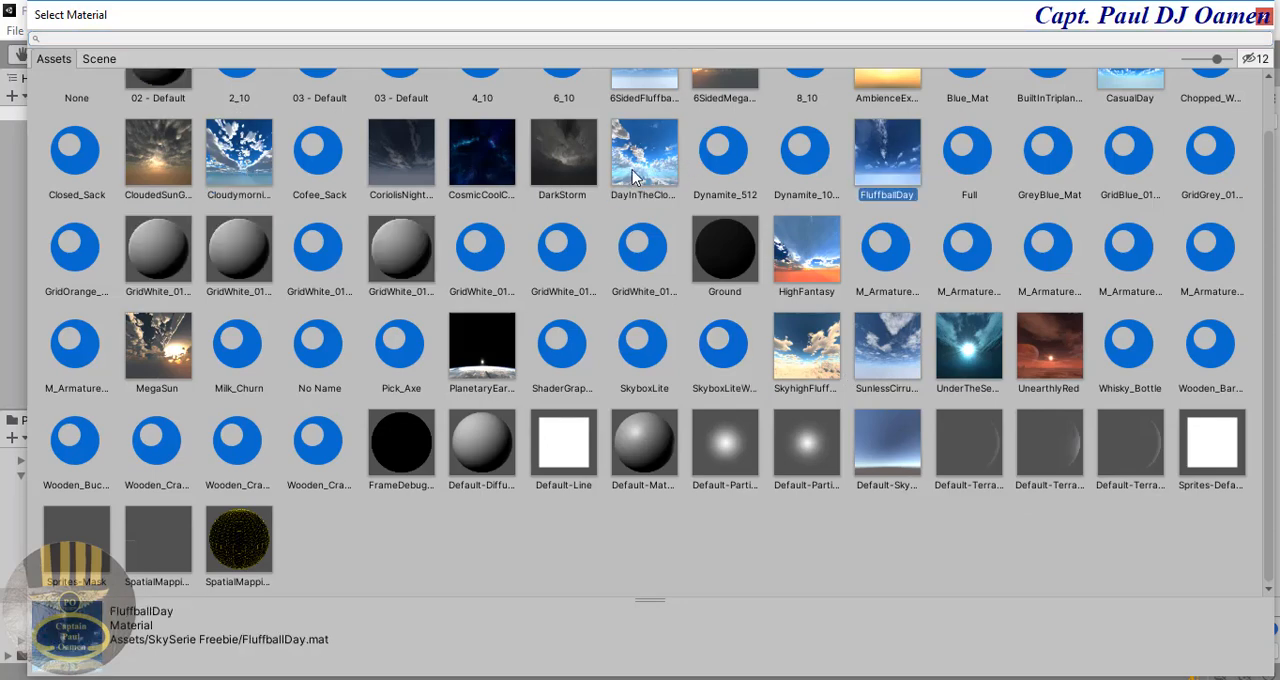
click(240, 170)
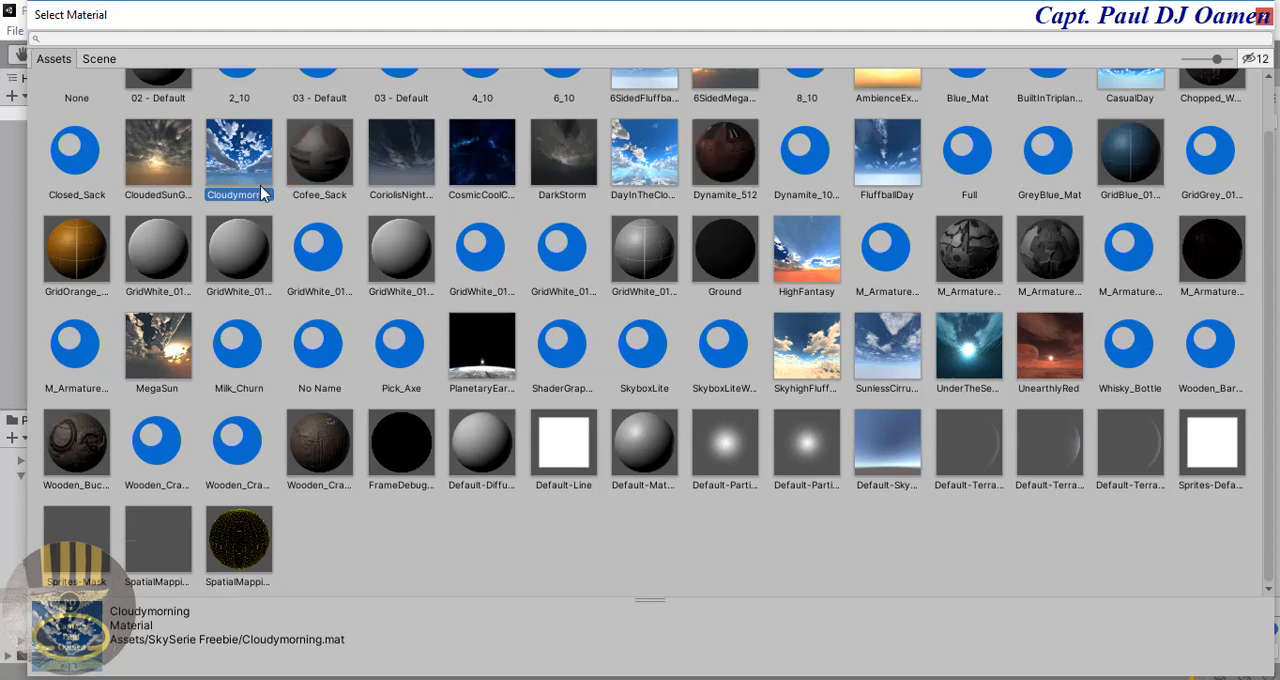
double_click(241, 155)
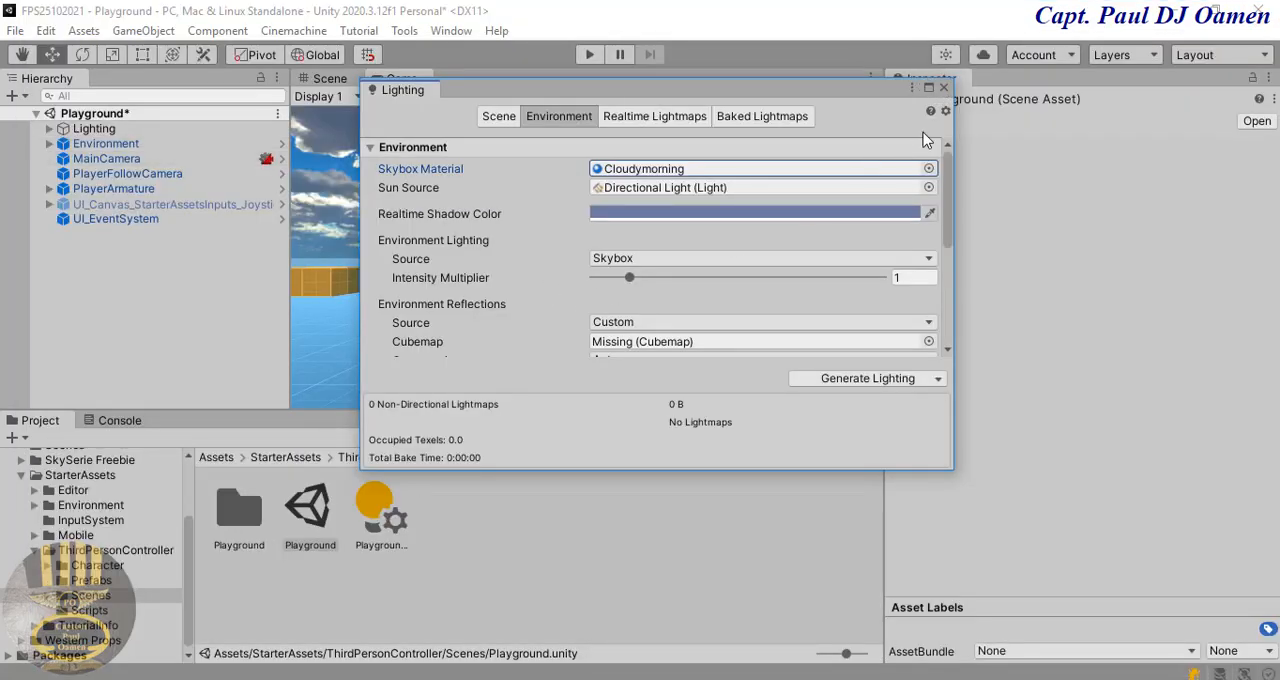
click(943, 89)
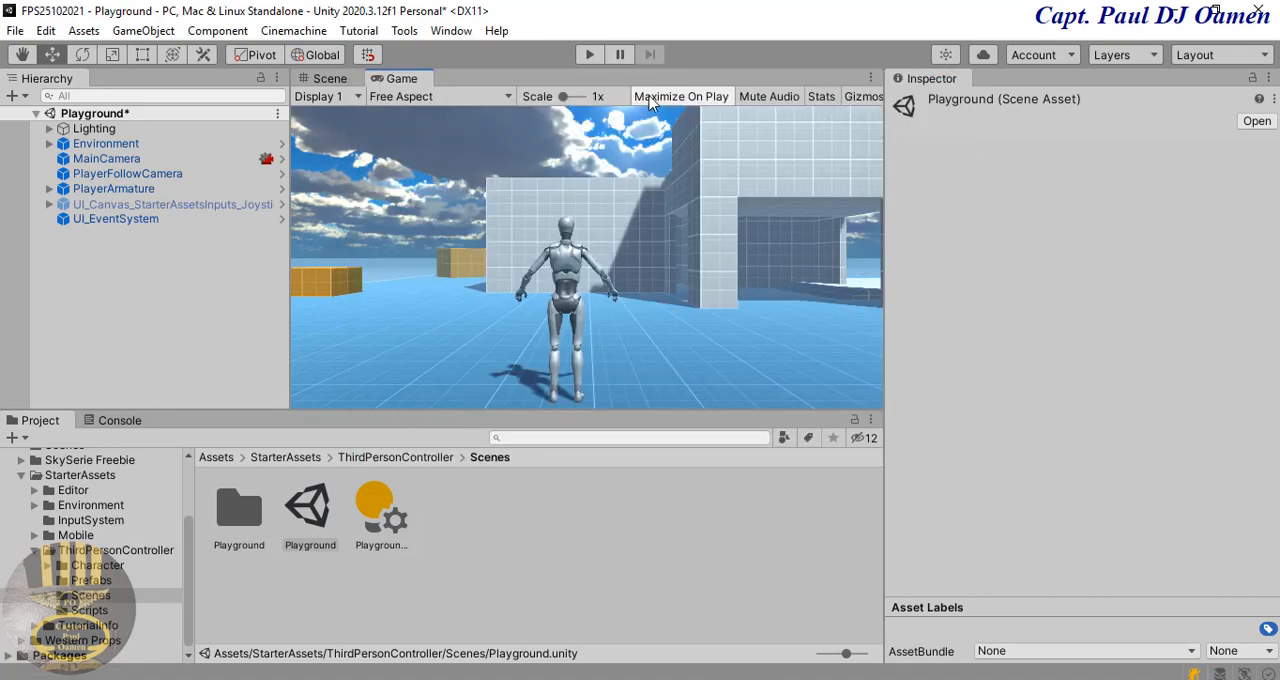
Step: Play-test the scene to view the character against the new cloudy skybox, and stop play mode
click(590, 54)
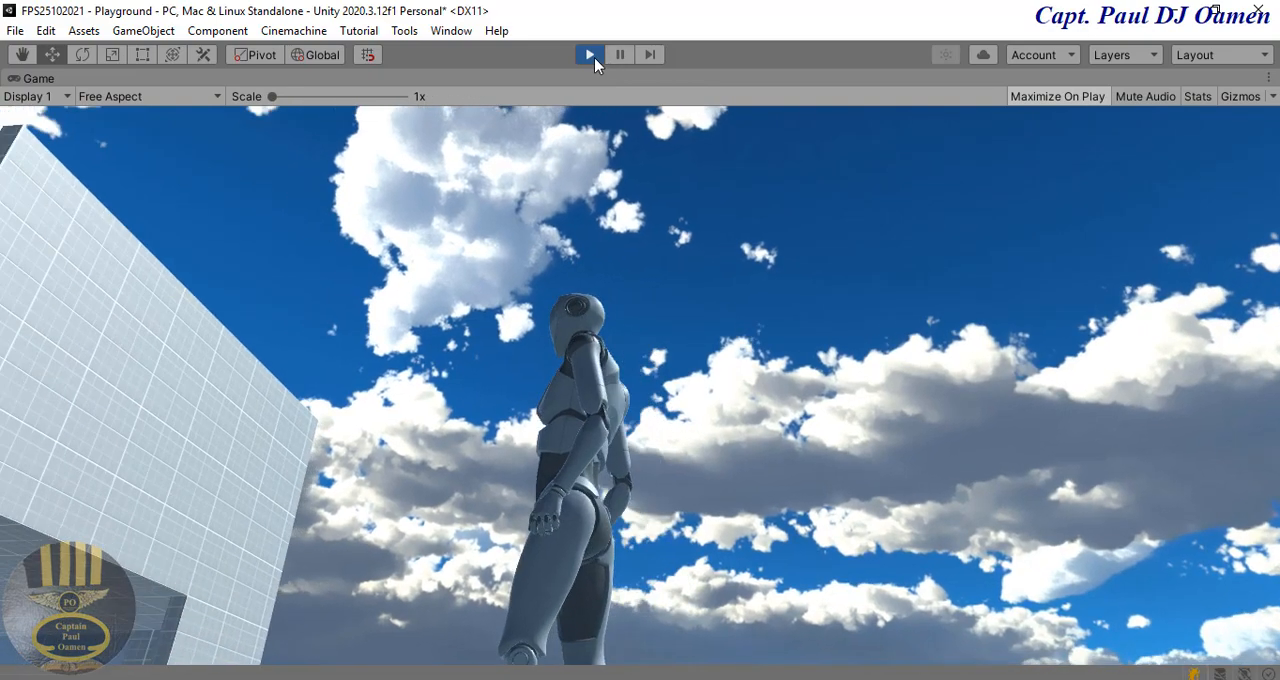
click(589, 54)
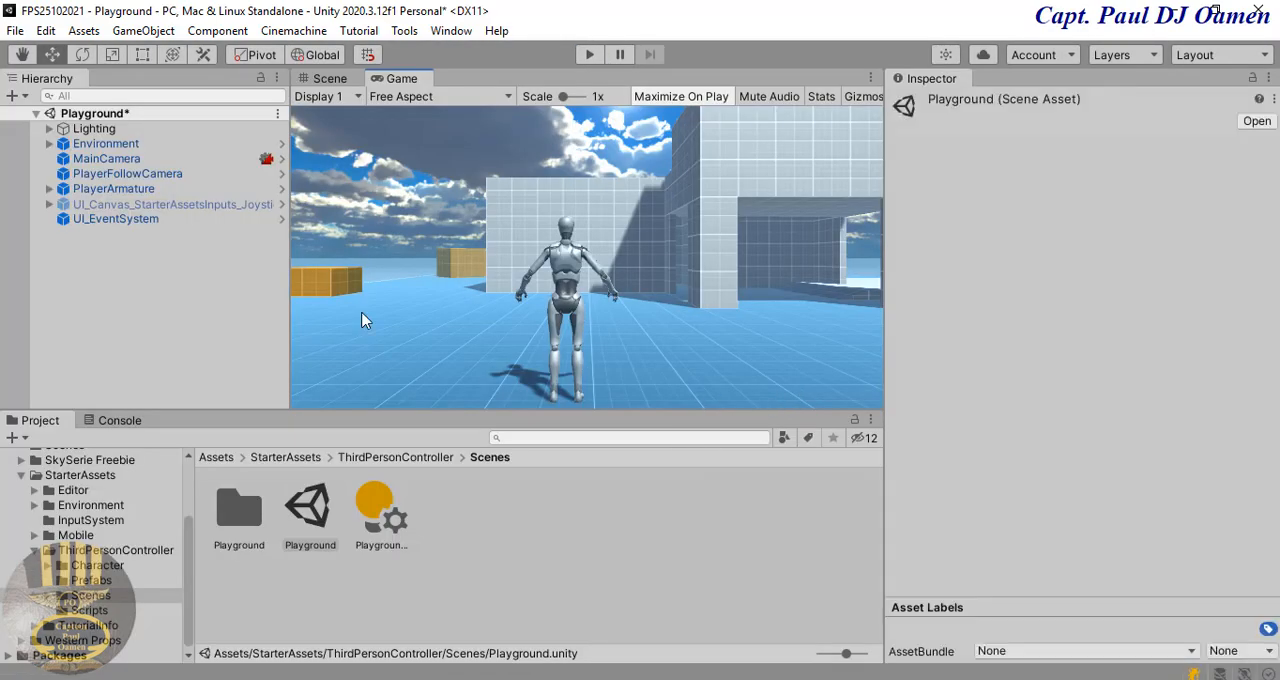
Step: Expand the Environment and Greybox objects in the hierarchy and view the orange boxes and ground in the Scene view
click(48, 144)
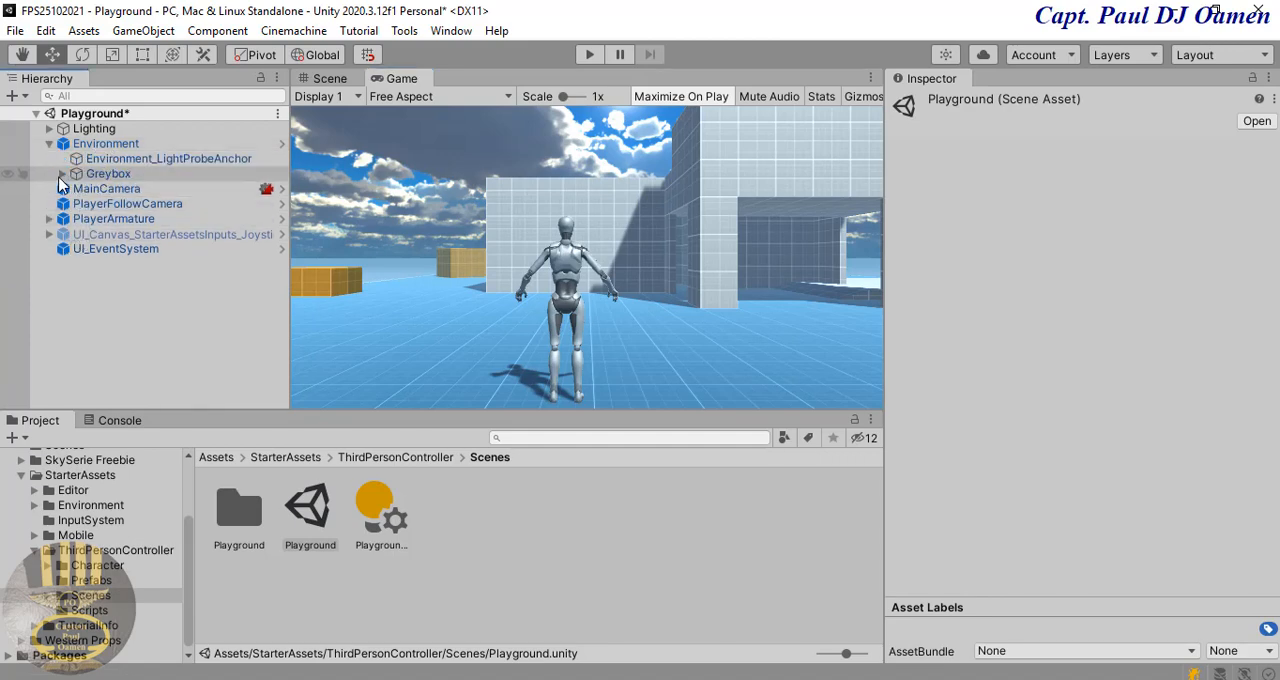
click(62, 174)
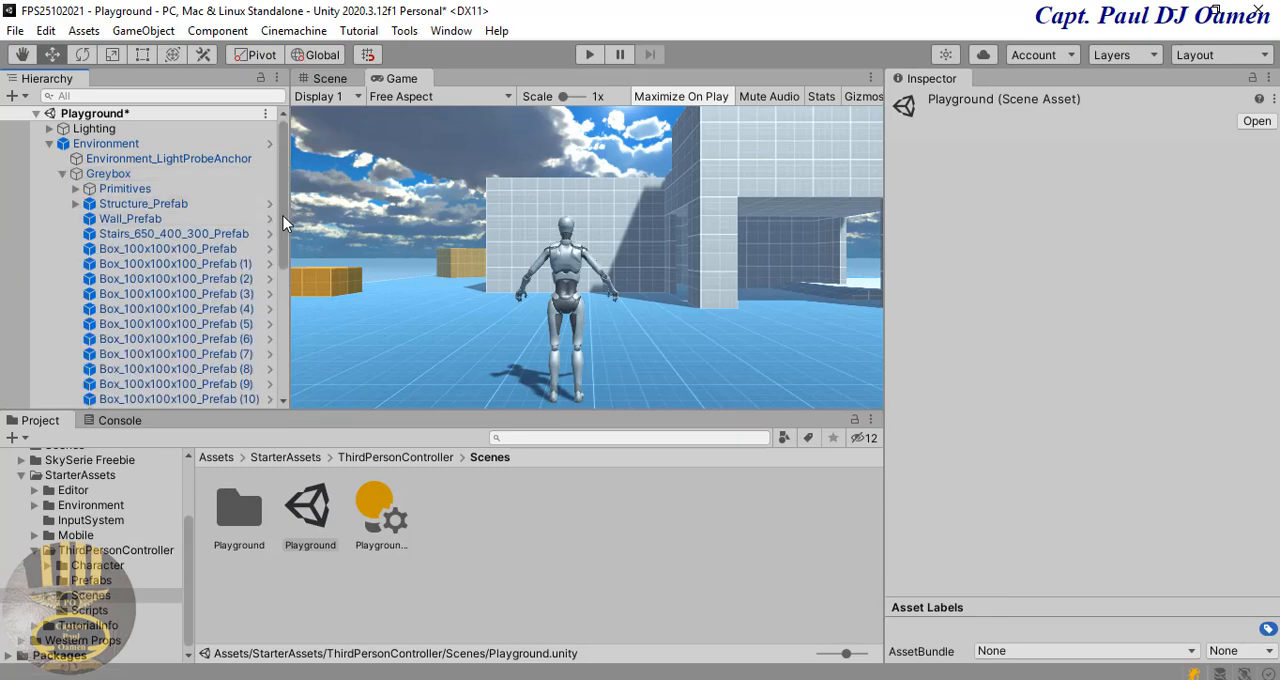
drag(283, 216, 283, 282)
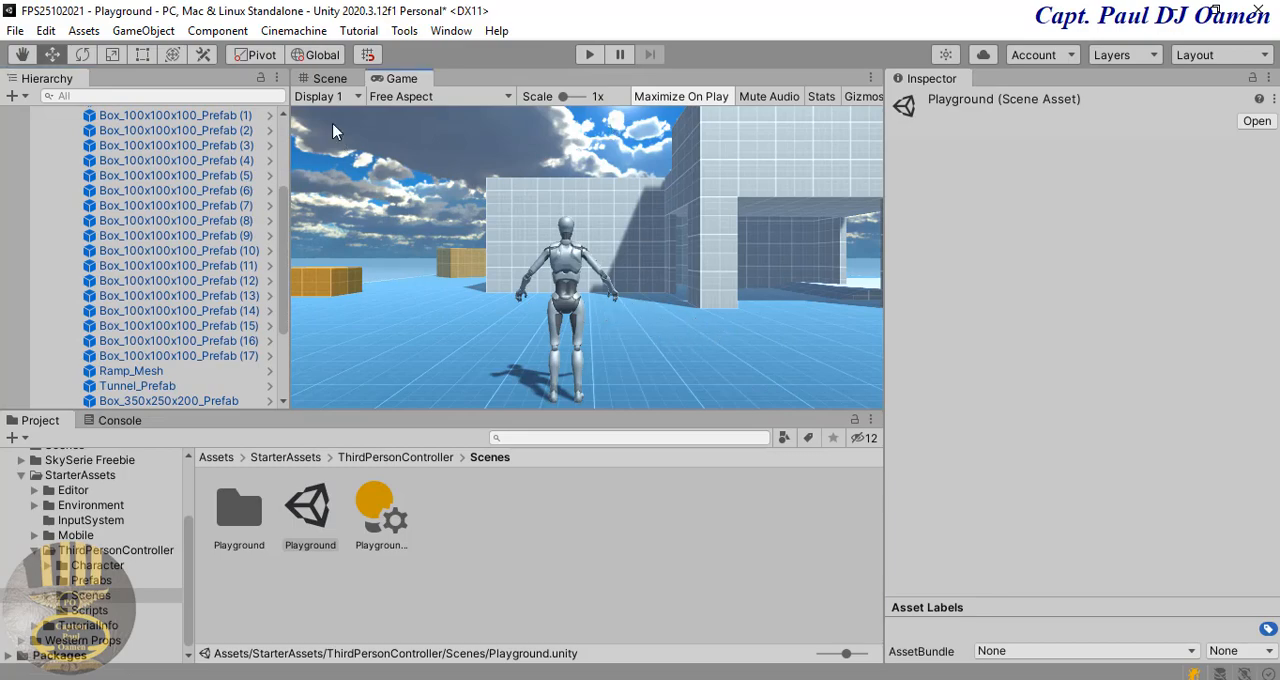
click(332, 80)
right_drag(638, 346, 592, 325)
click(490, 322)
right_drag(490, 322, 455, 358)
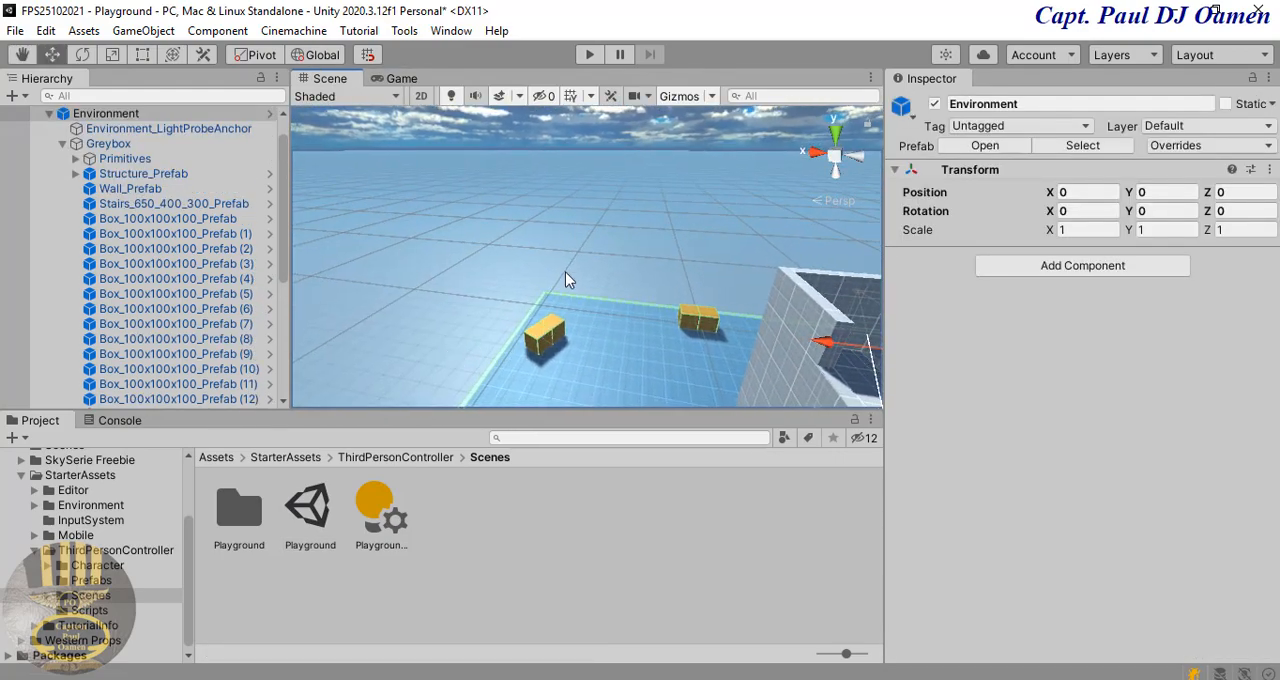
click(542, 355)
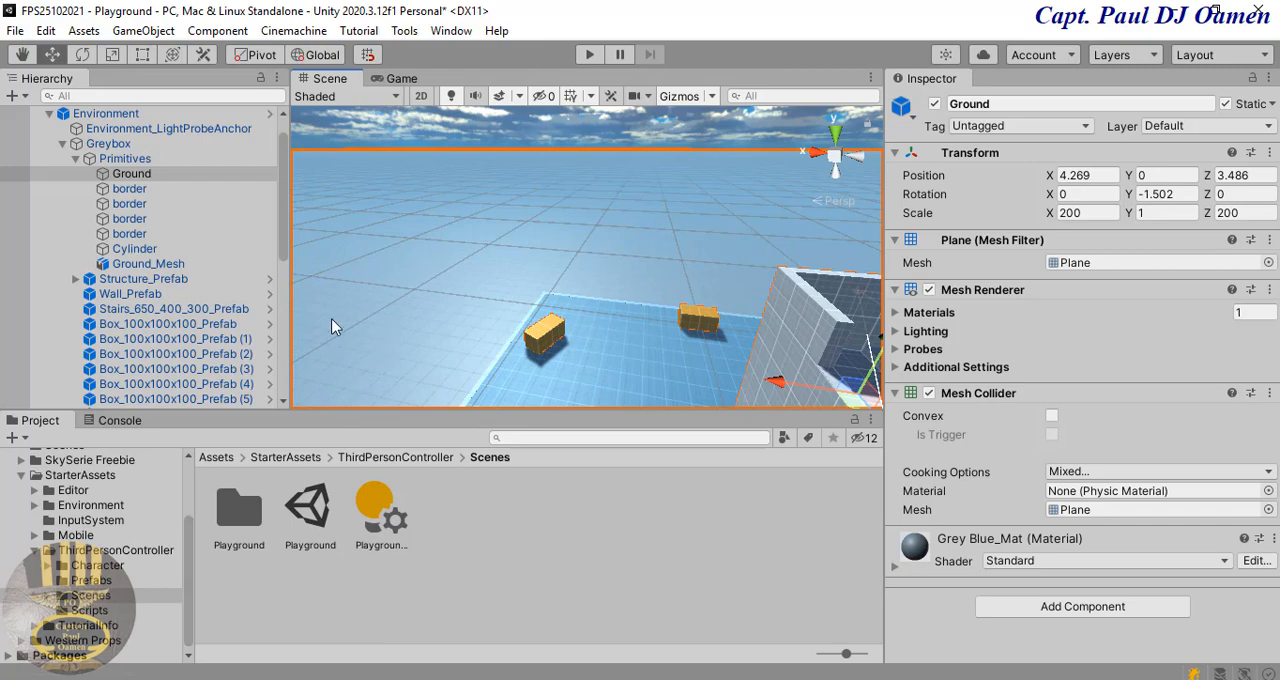
Step: Deactivate Box_100x100x100_Prefab (1) through (17) in the Greybox group
scroll(281, 261, down, 5)
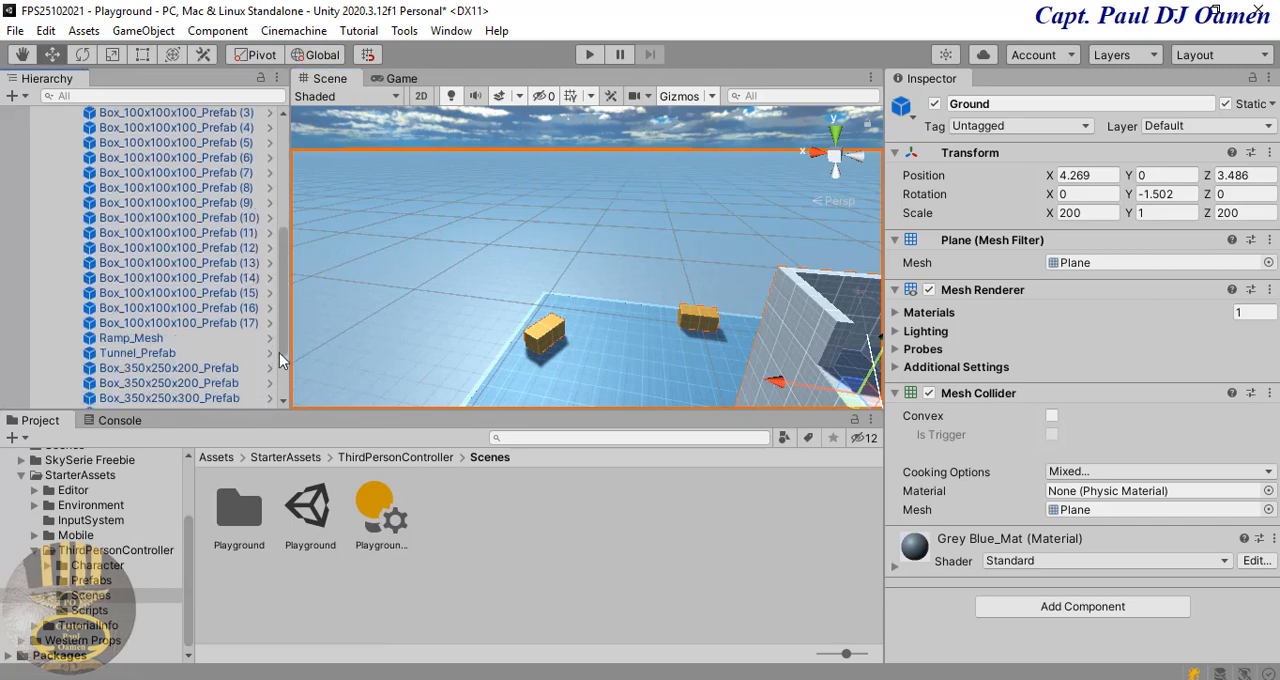
click(235, 343)
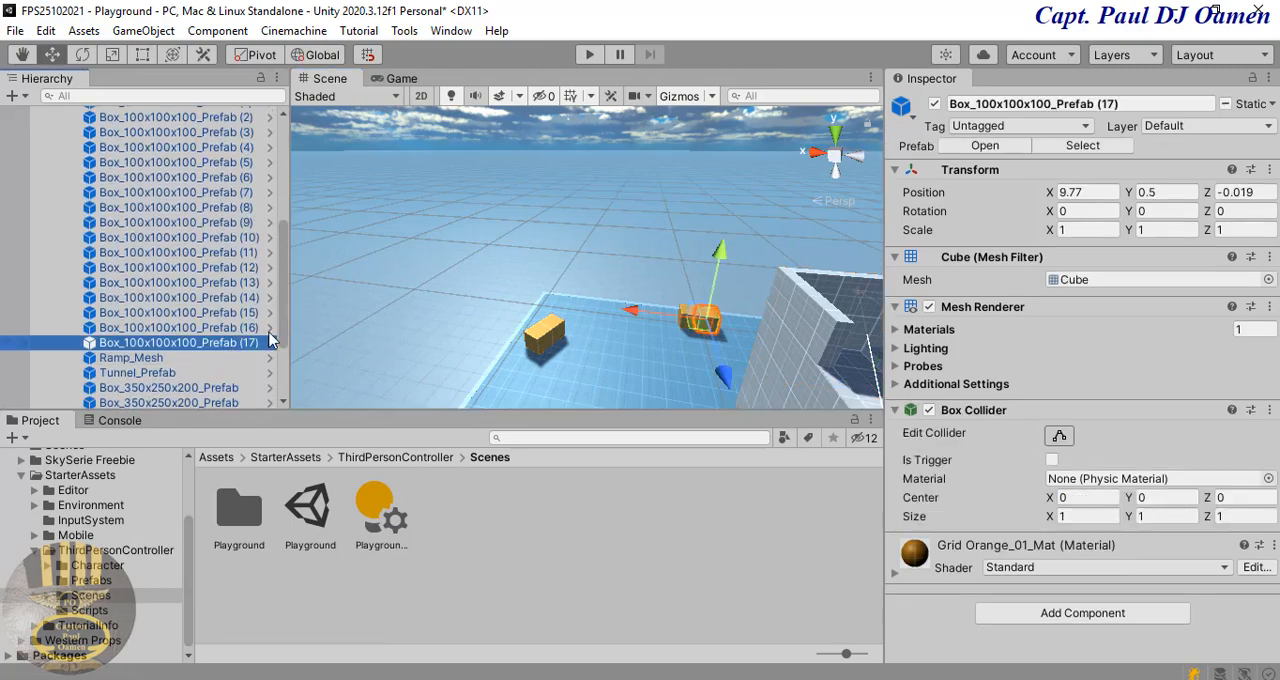
scroll(284, 326, up, 1)
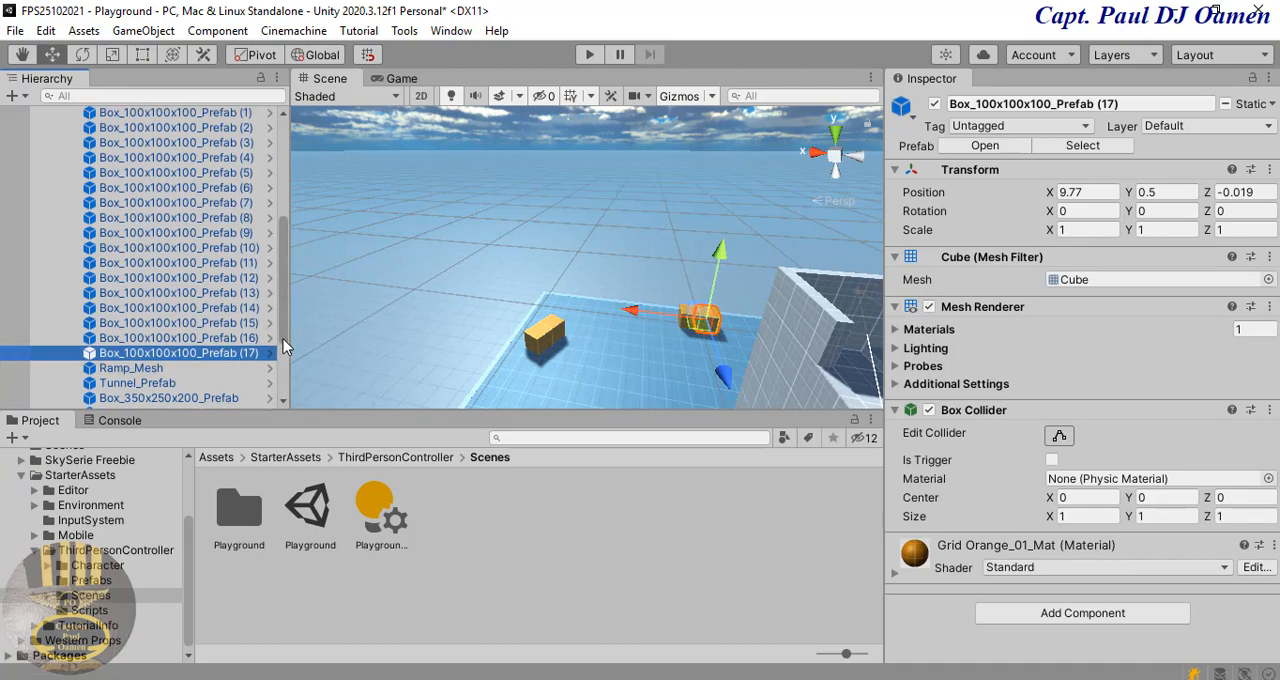
scroll(284, 325, up, 3)
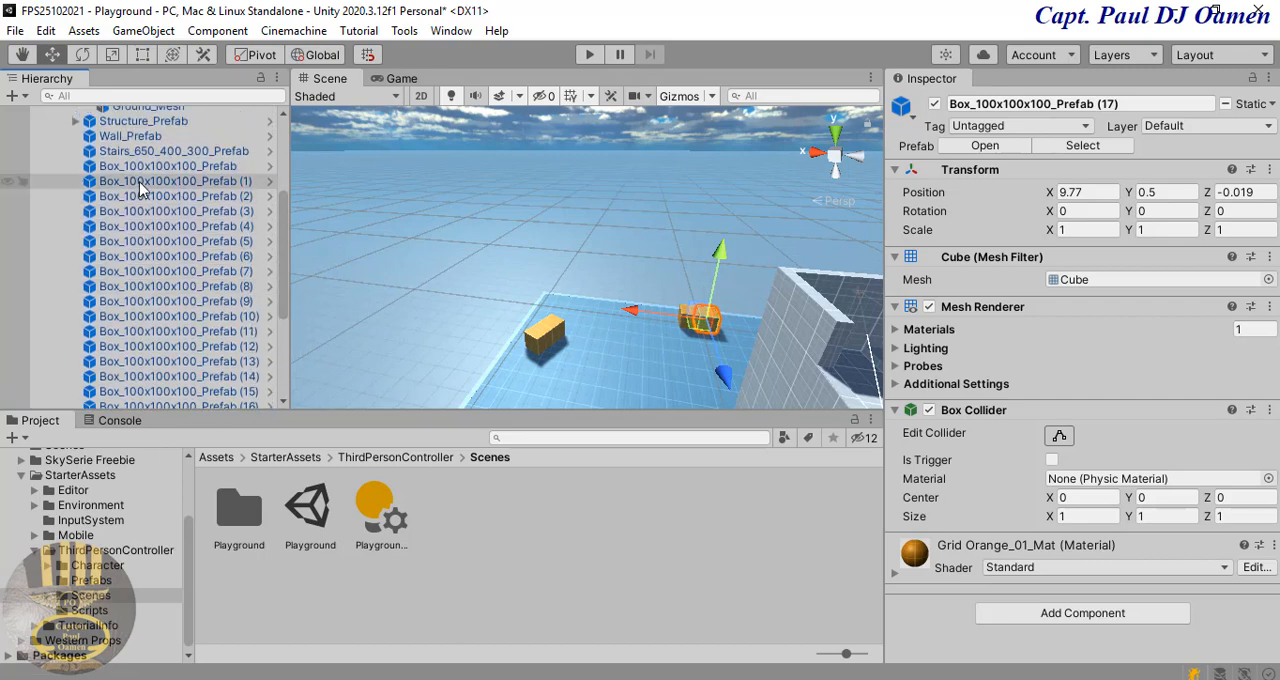
shift+click(138, 186)
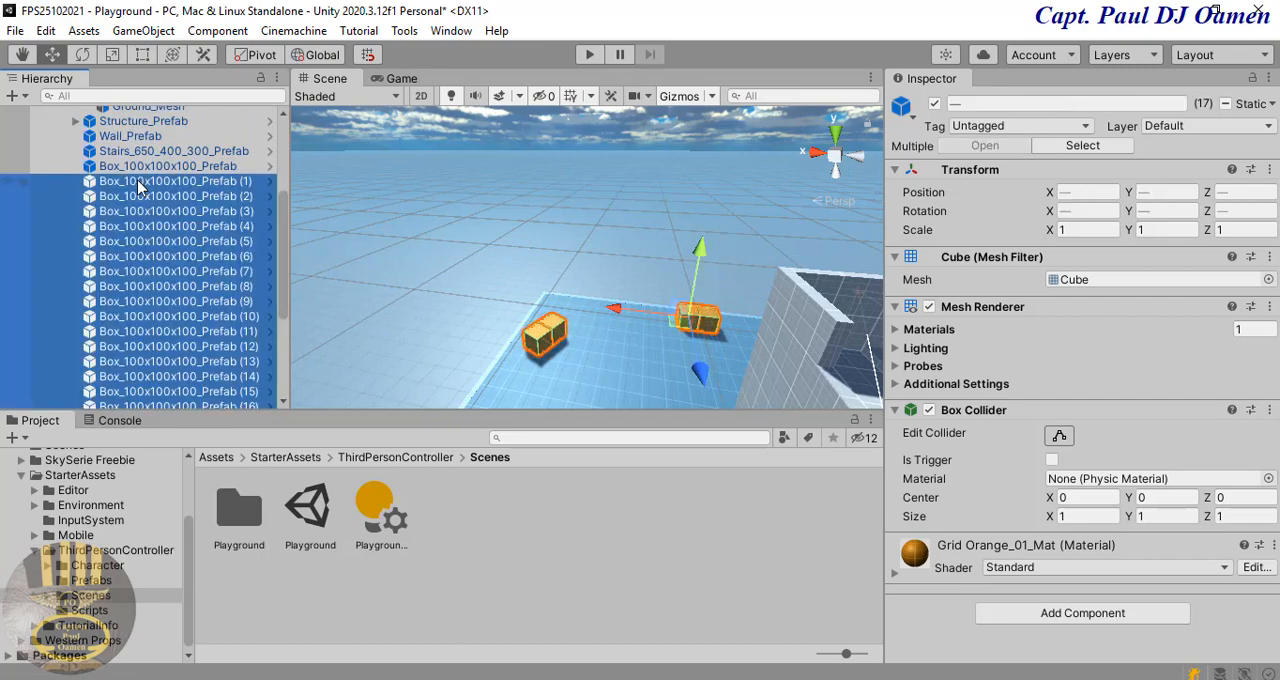
click(934, 103)
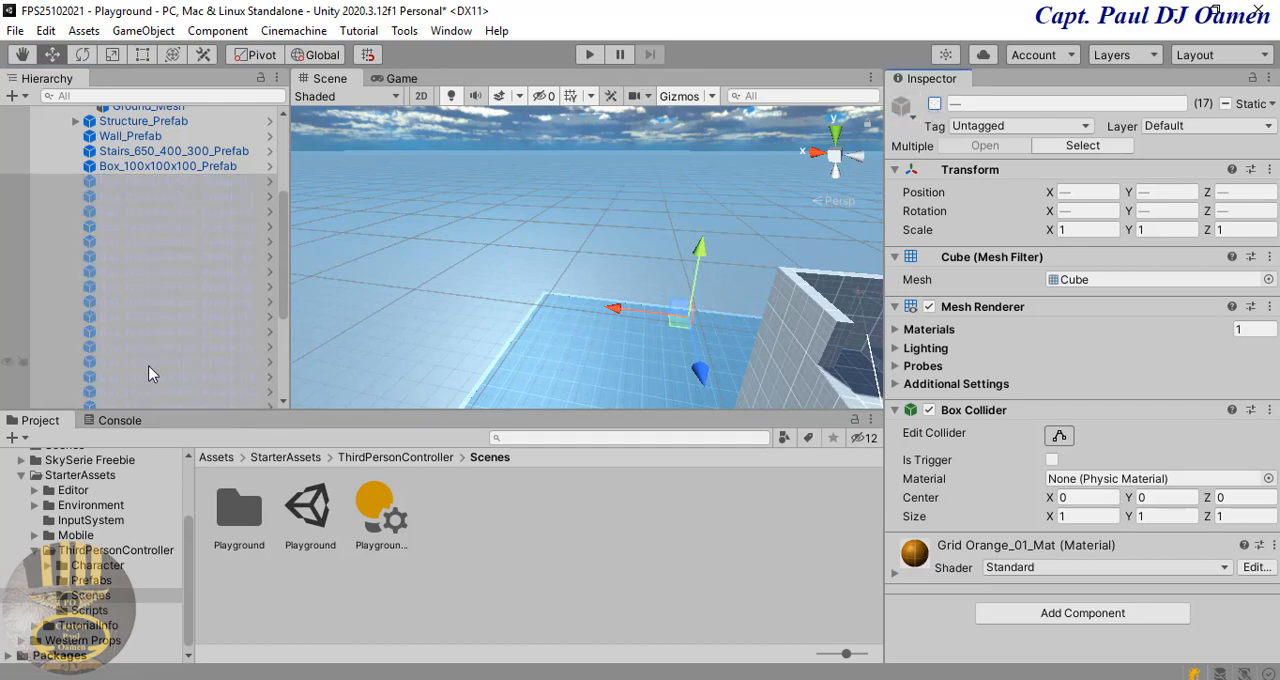
click(635, 367)
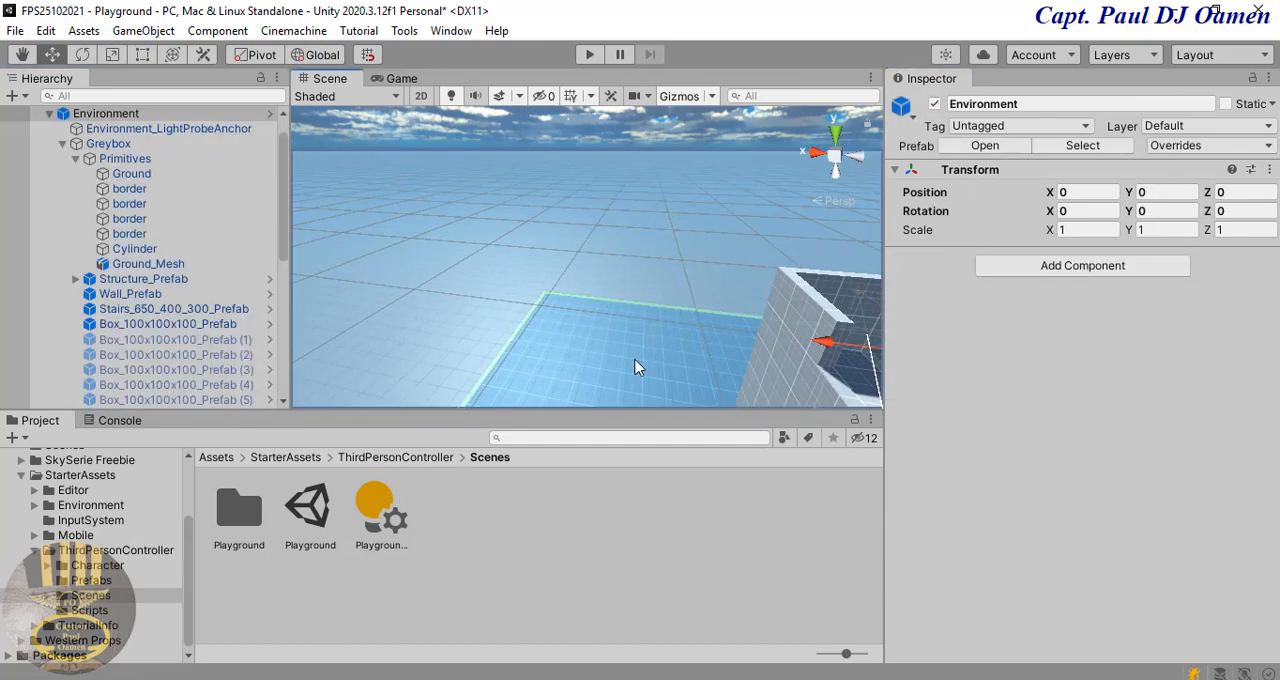
Step: Play-test the scene with the boxes deactivated, stop play mode, and collapse the Environment object in the hierarchy
click(591, 59)
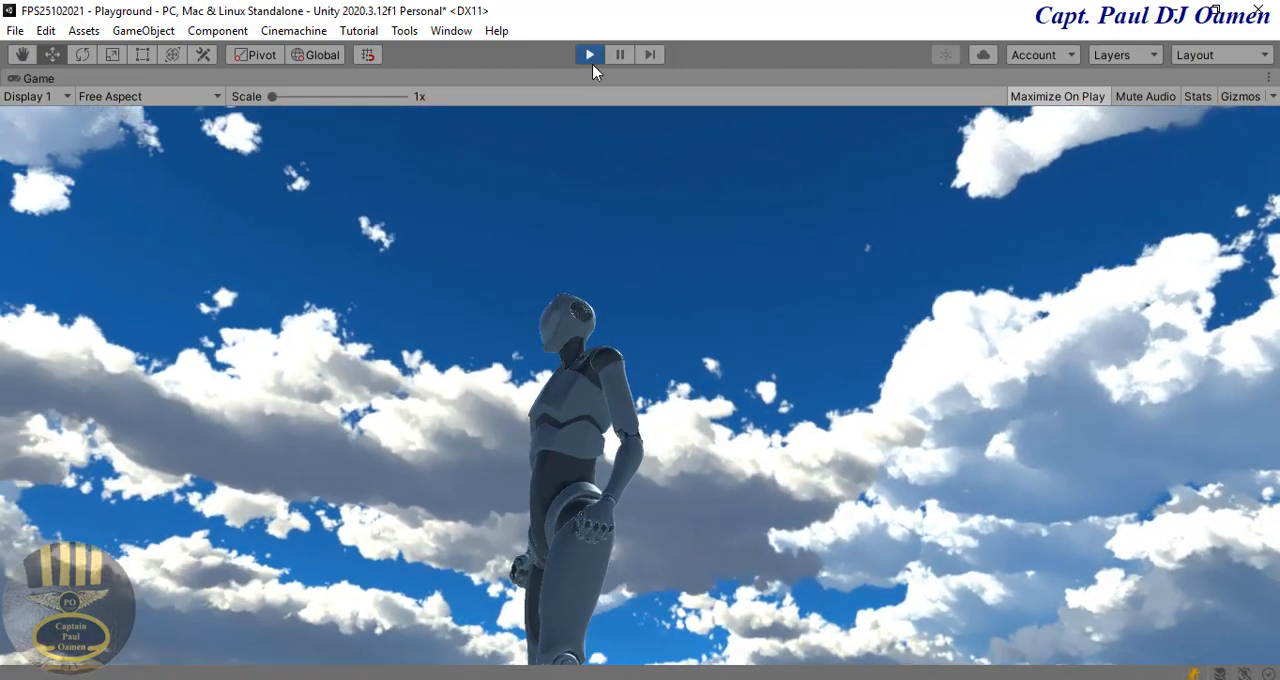
click(590, 55)
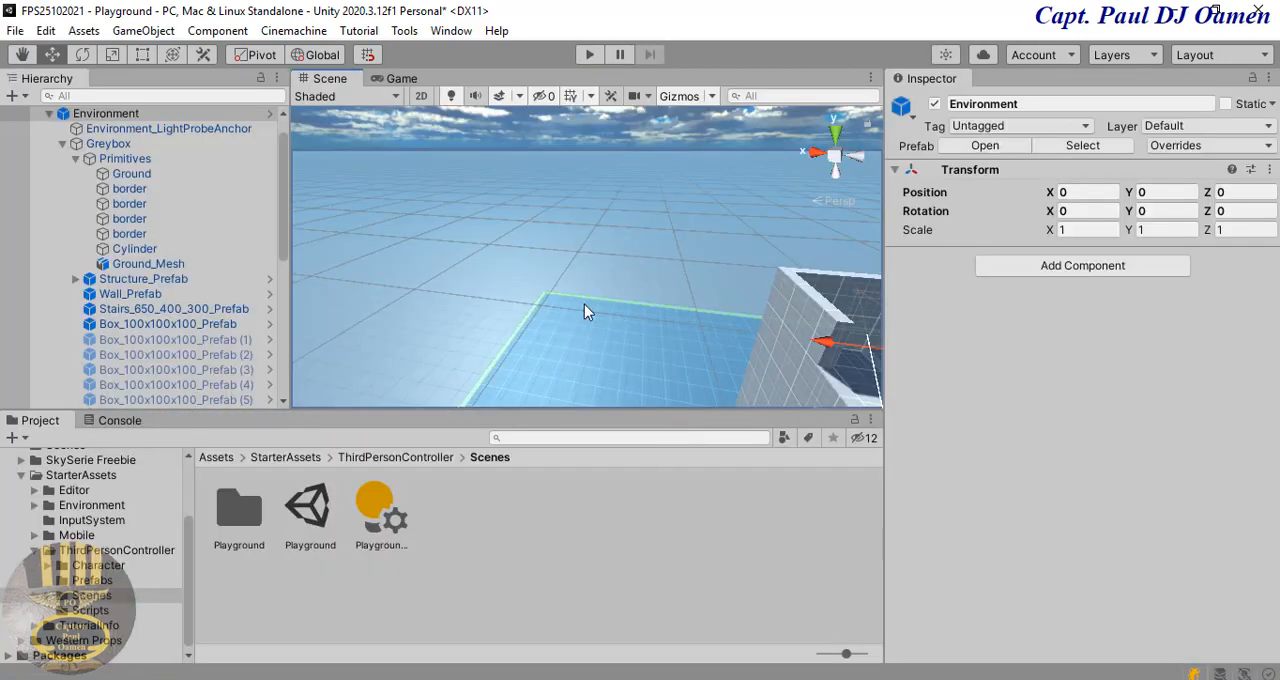
click(49, 114)
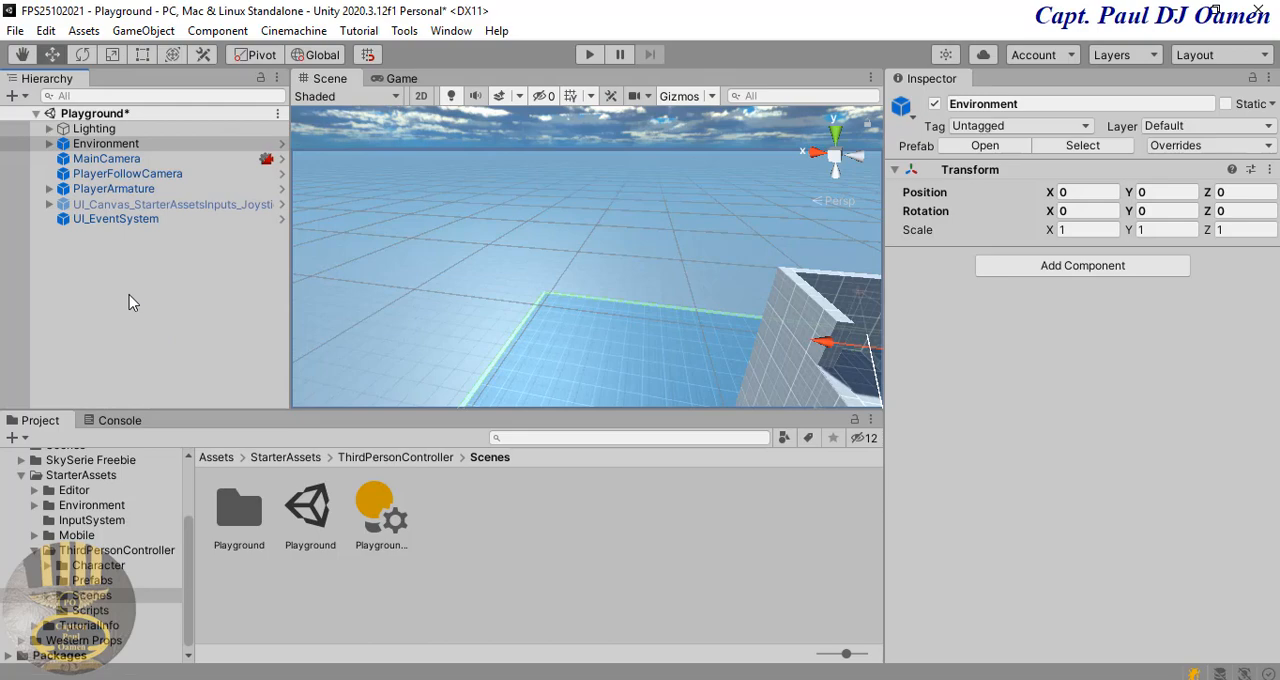
Step: Add a Tree 3D object to the scene and move it beside the stair structure, to about X 14.94, Z -7.19
click(139, 36)
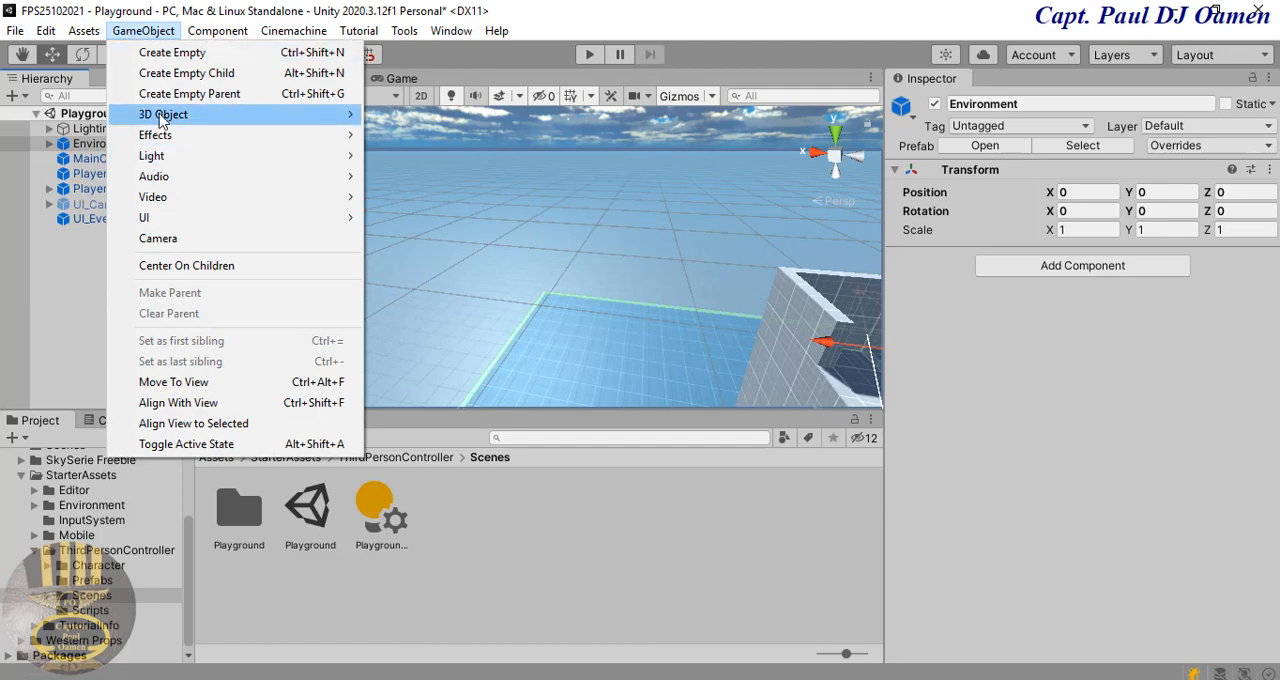
mouse_move(163, 116)
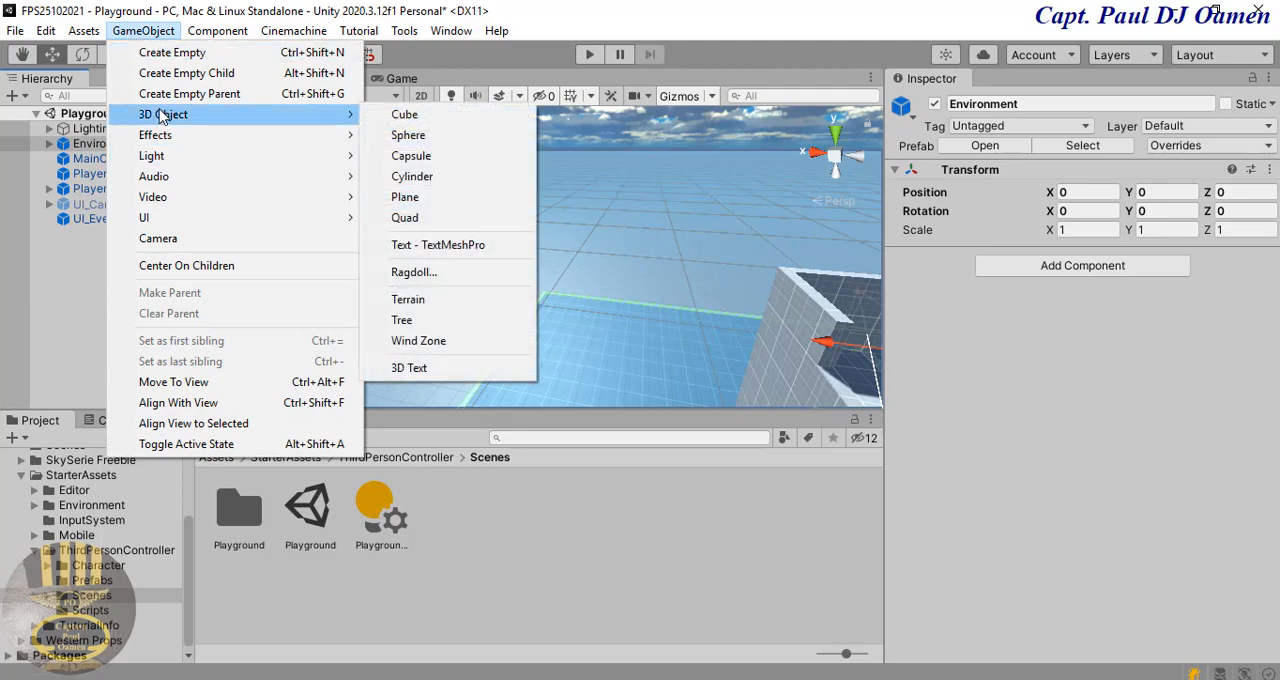
click(408, 326)
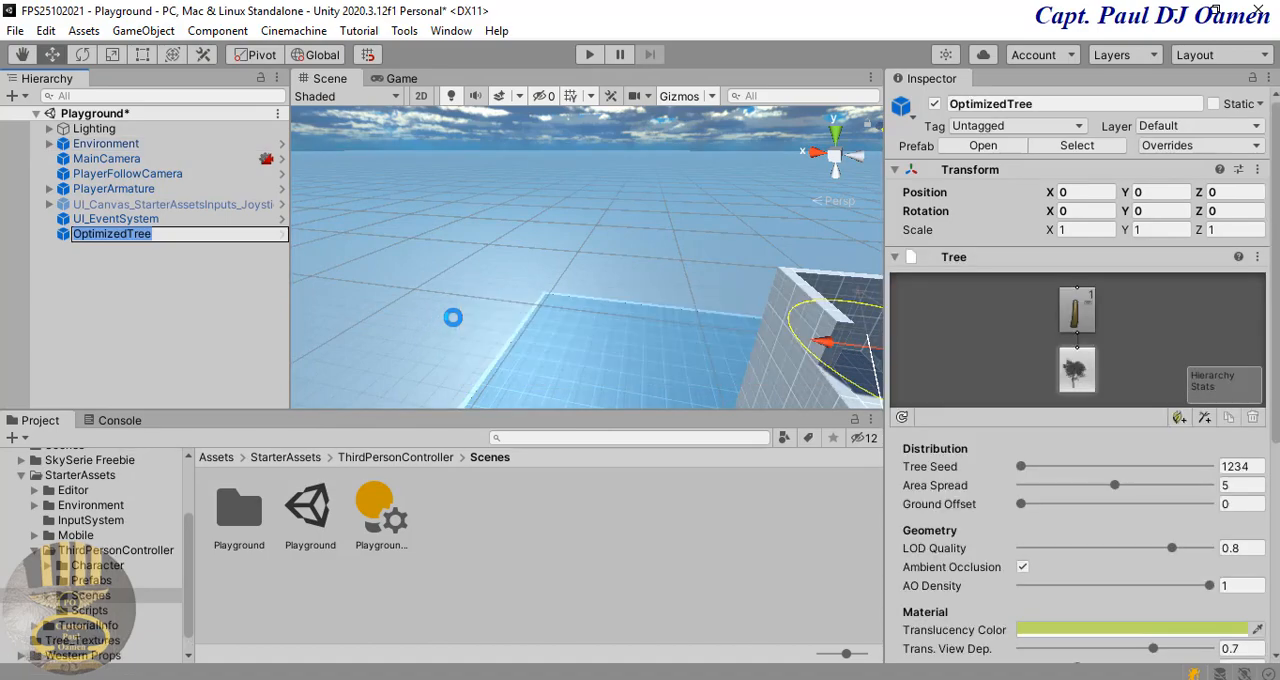
right_drag(480, 317, 670, 301)
drag(625, 314, 393, 339)
drag(478, 405, 476, 328)
alt+drag(477, 330, 561, 288)
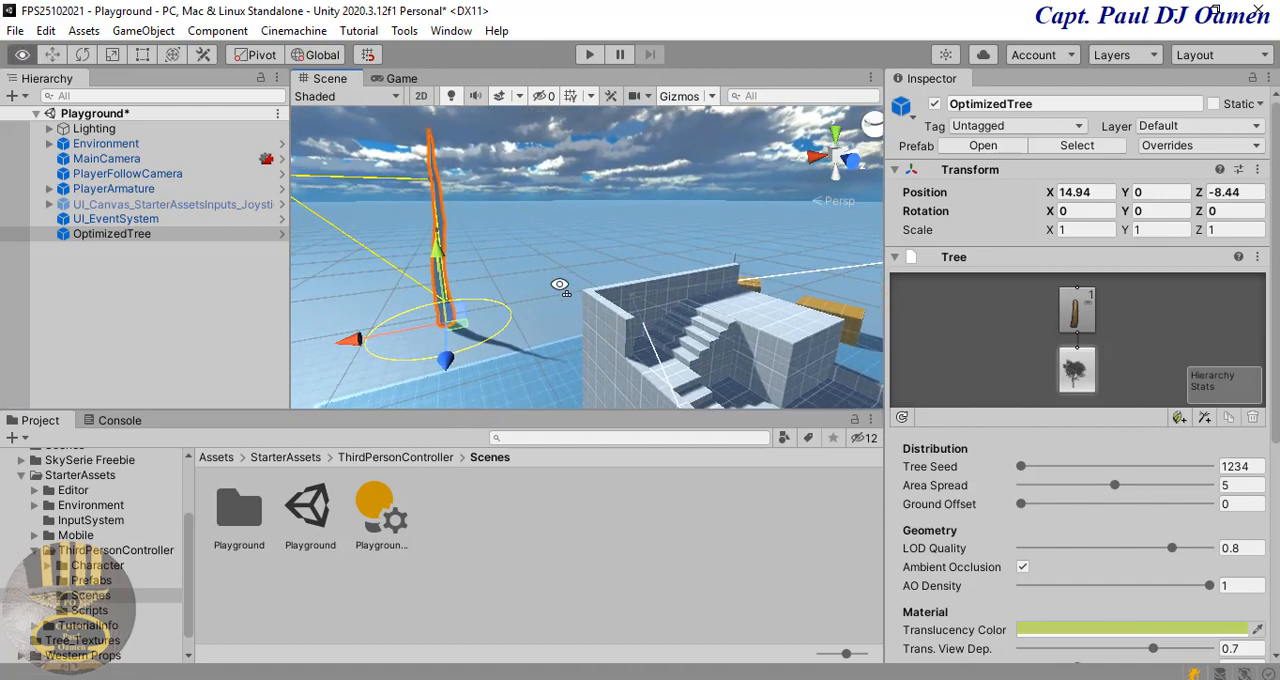
drag(447, 365, 444, 368)
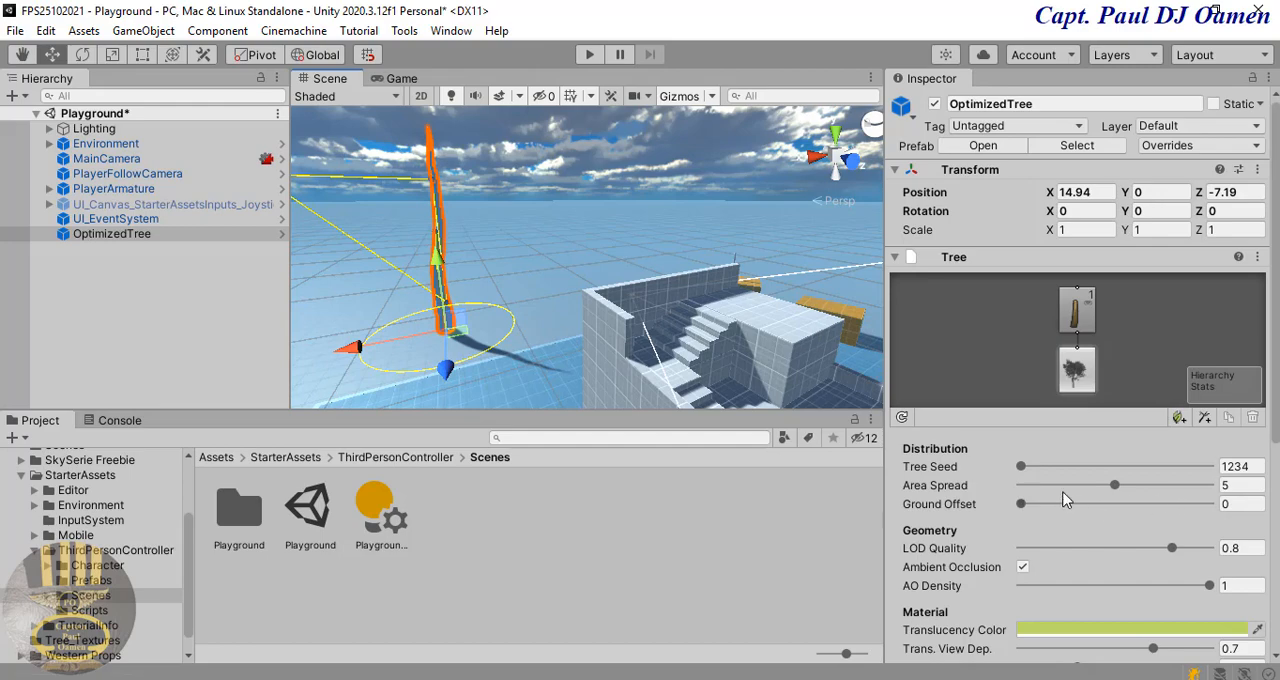
Step: Add a branch group to the tree's trunk and set its Frequency to 24
click(1087, 324)
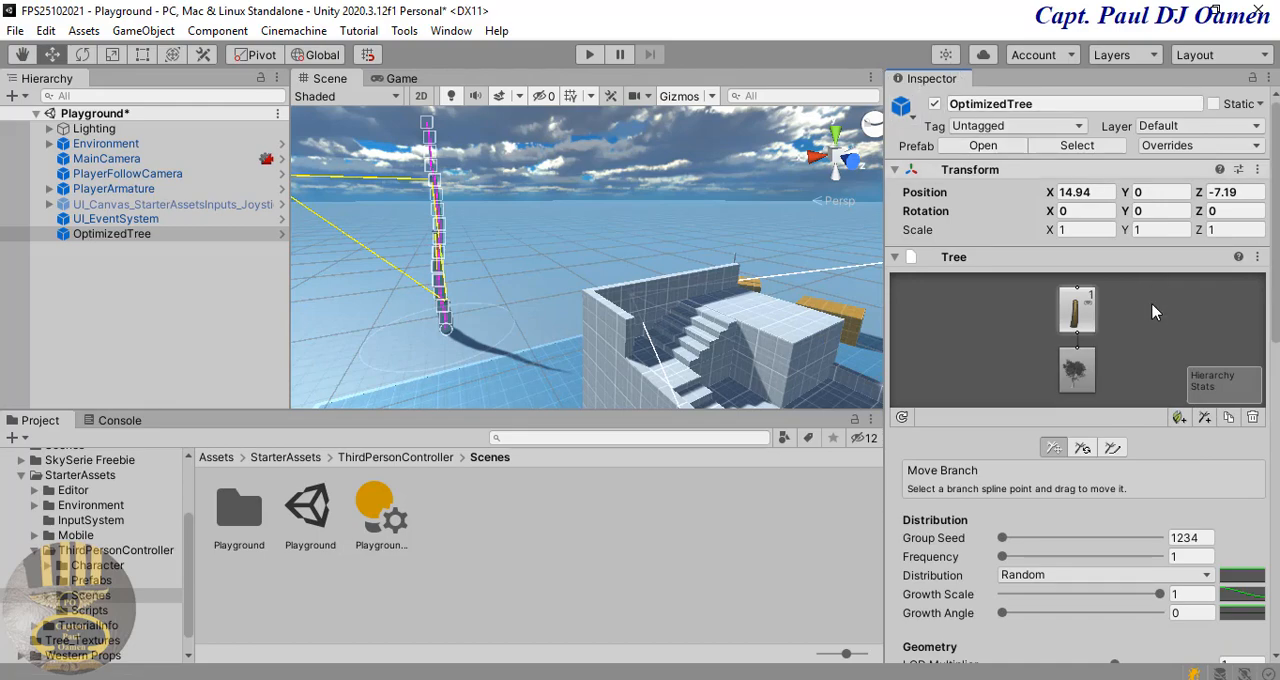
click(1204, 418)
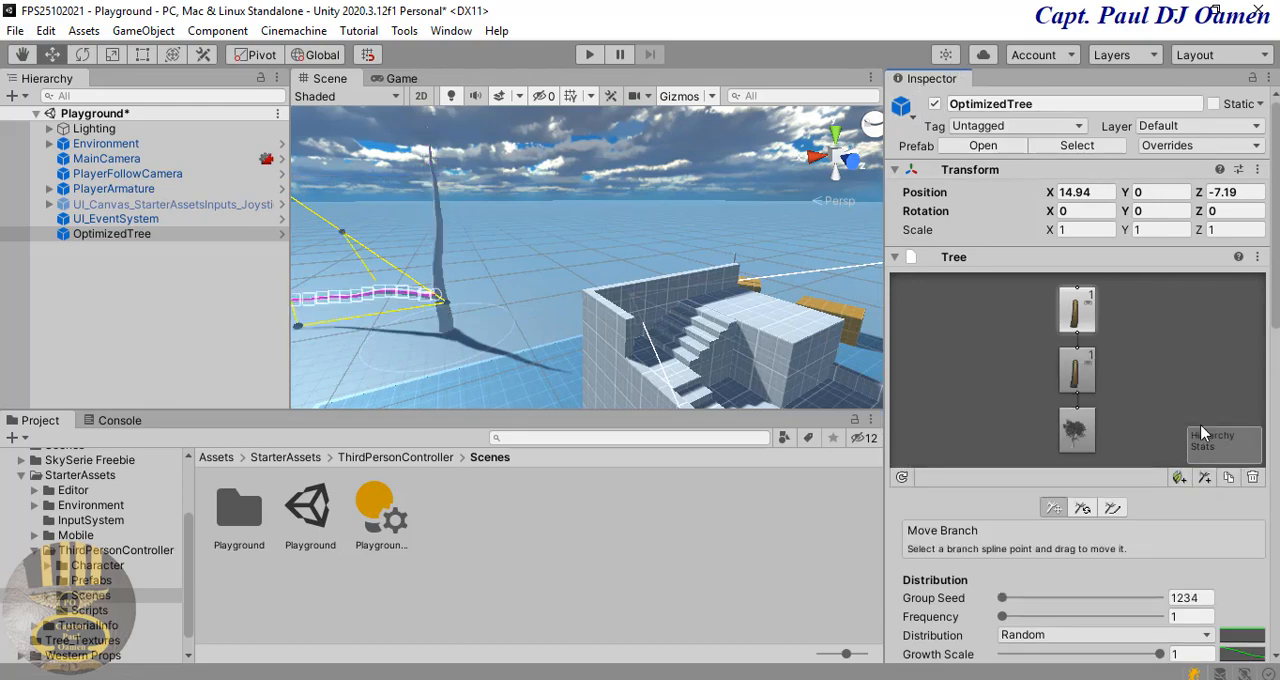
alt+drag(421, 317, 459, 307)
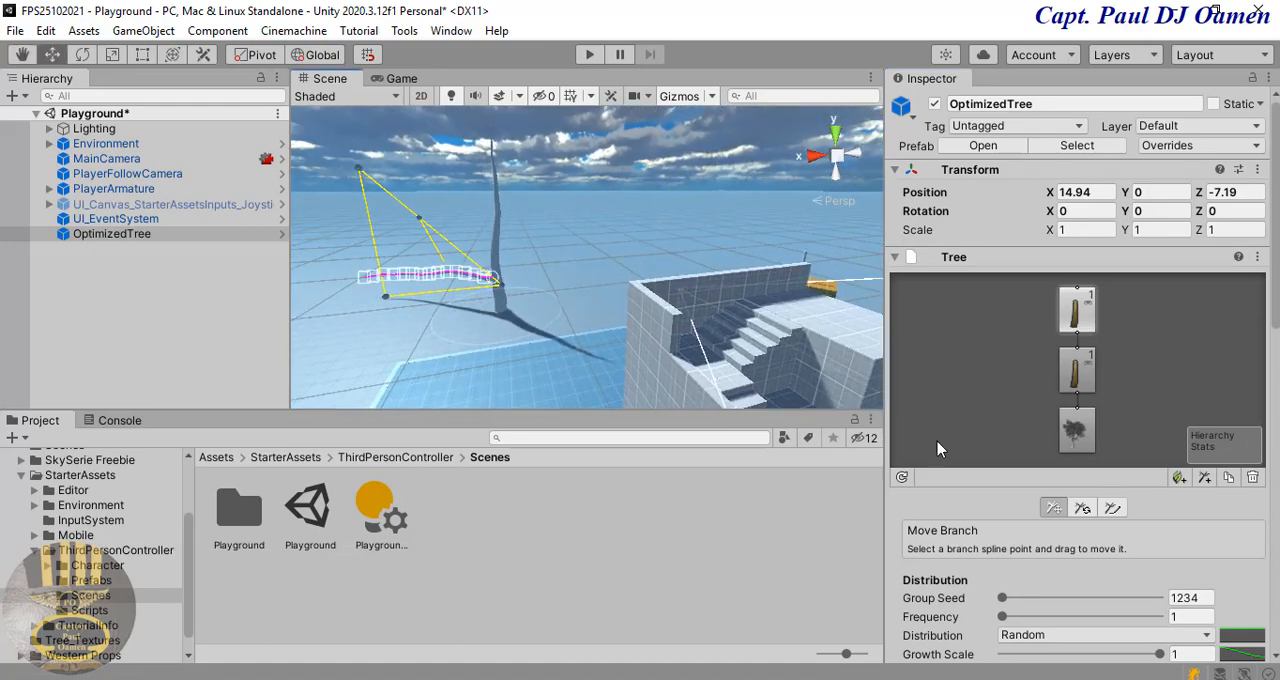
scroll(1275, 335, down, 5)
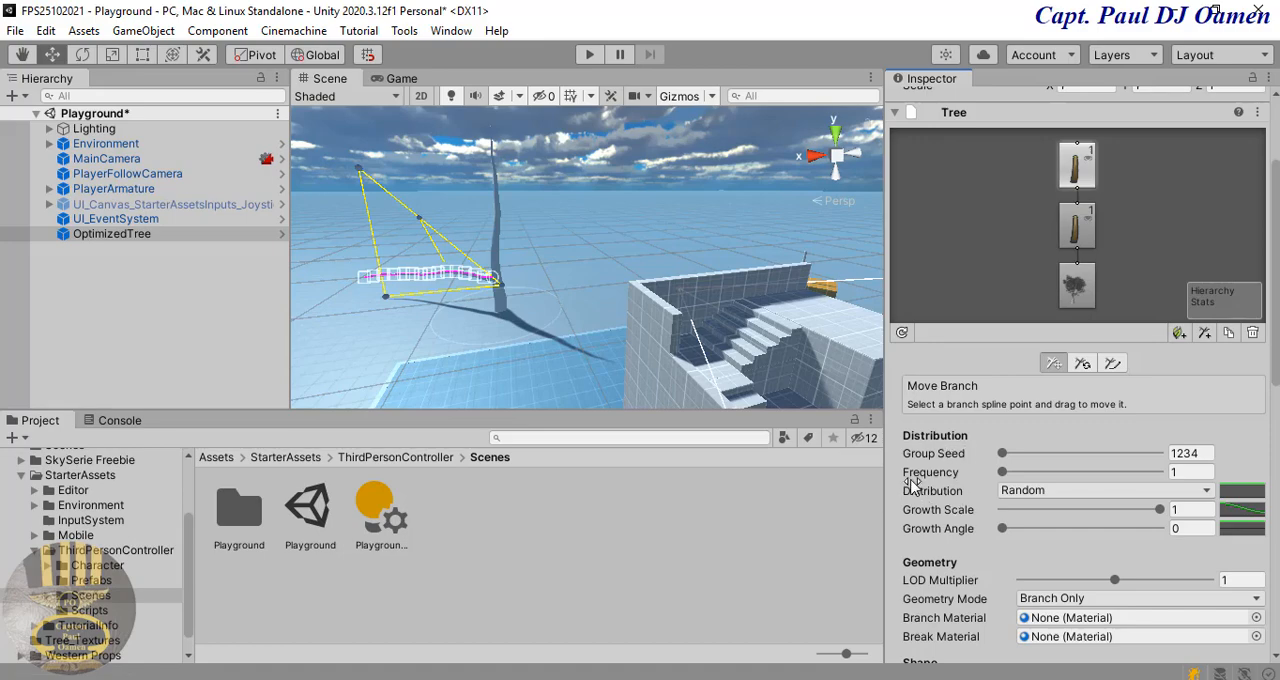
click(1187, 473)
text(24)
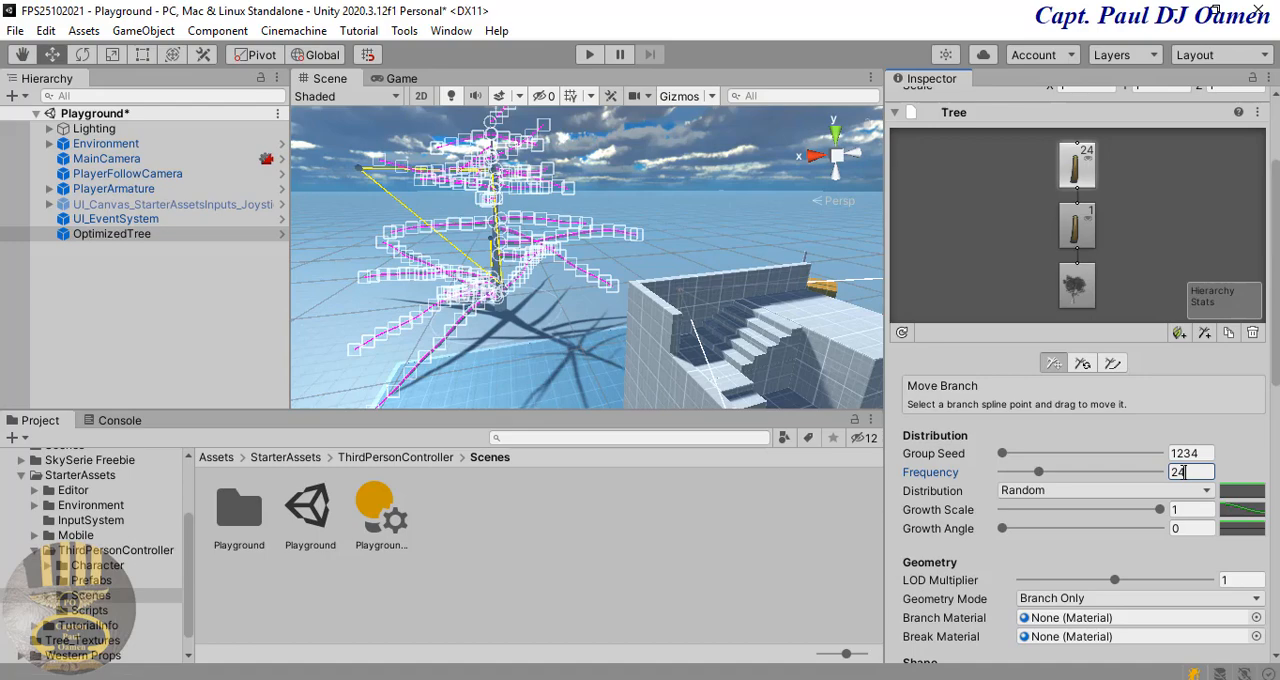
key(Return)
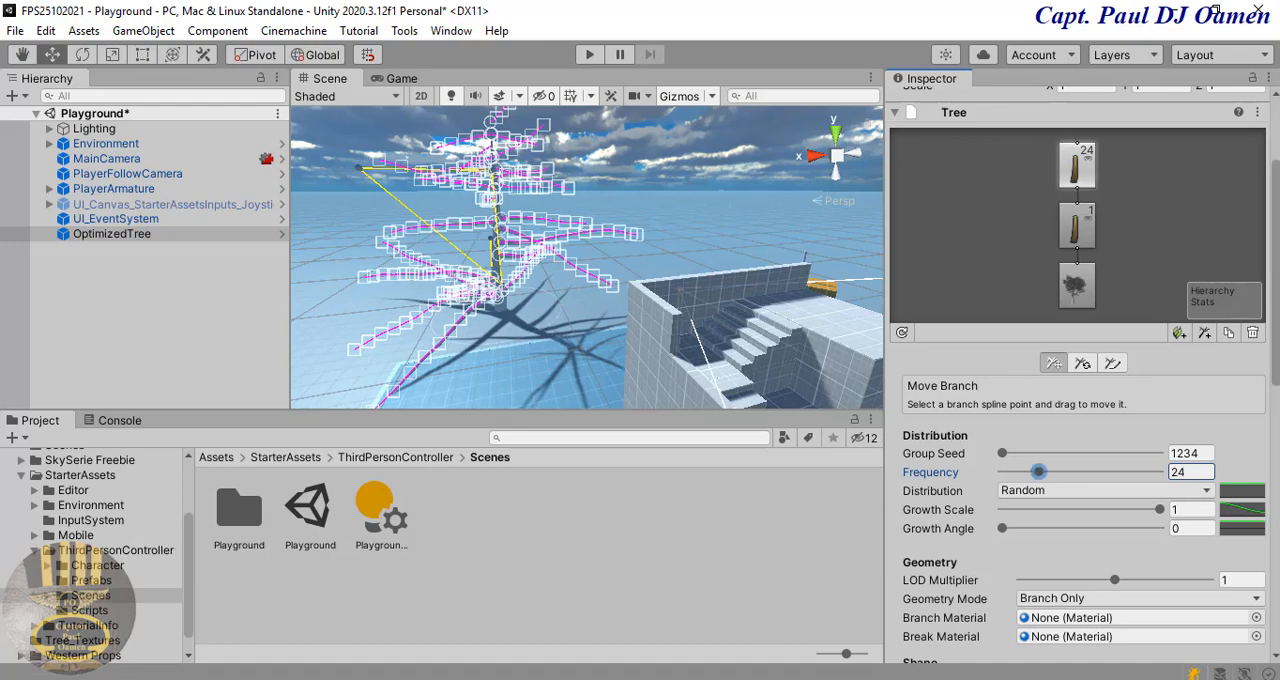
Step: Set the branch group's Seek Sun to 0.3 and look over the tree in the Scene view
drag(1277, 268, 1277, 419)
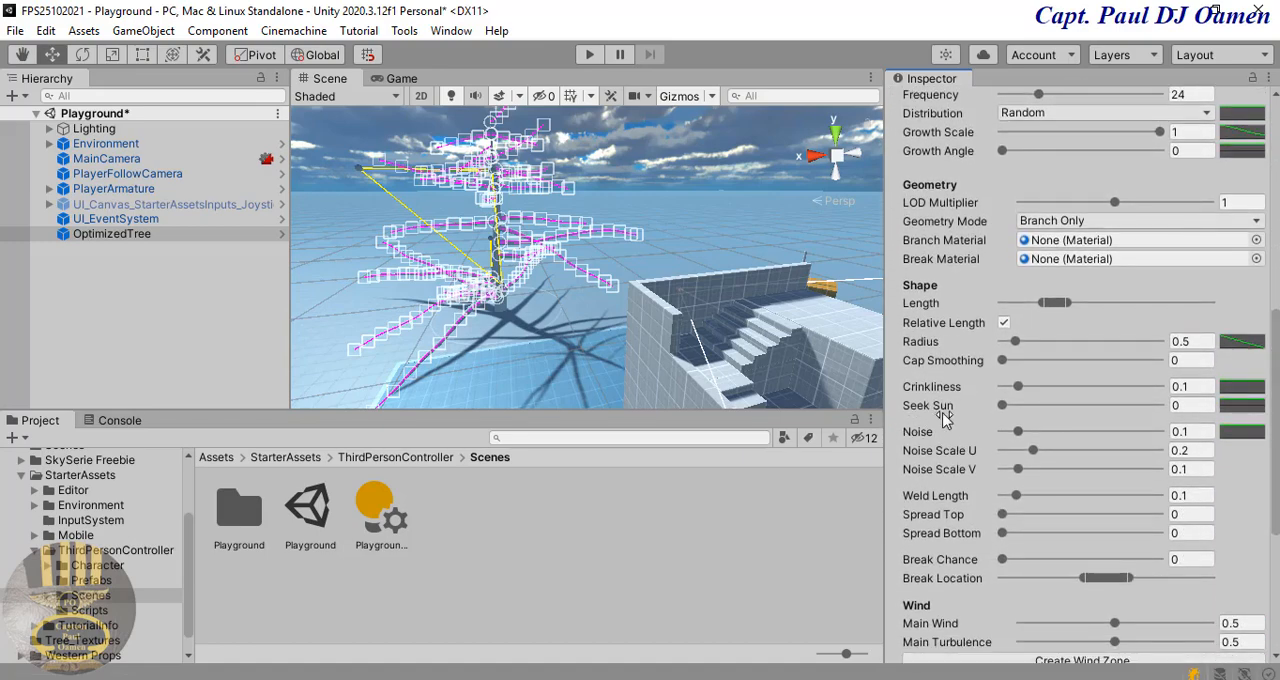
click(1188, 406)
text(0.3)
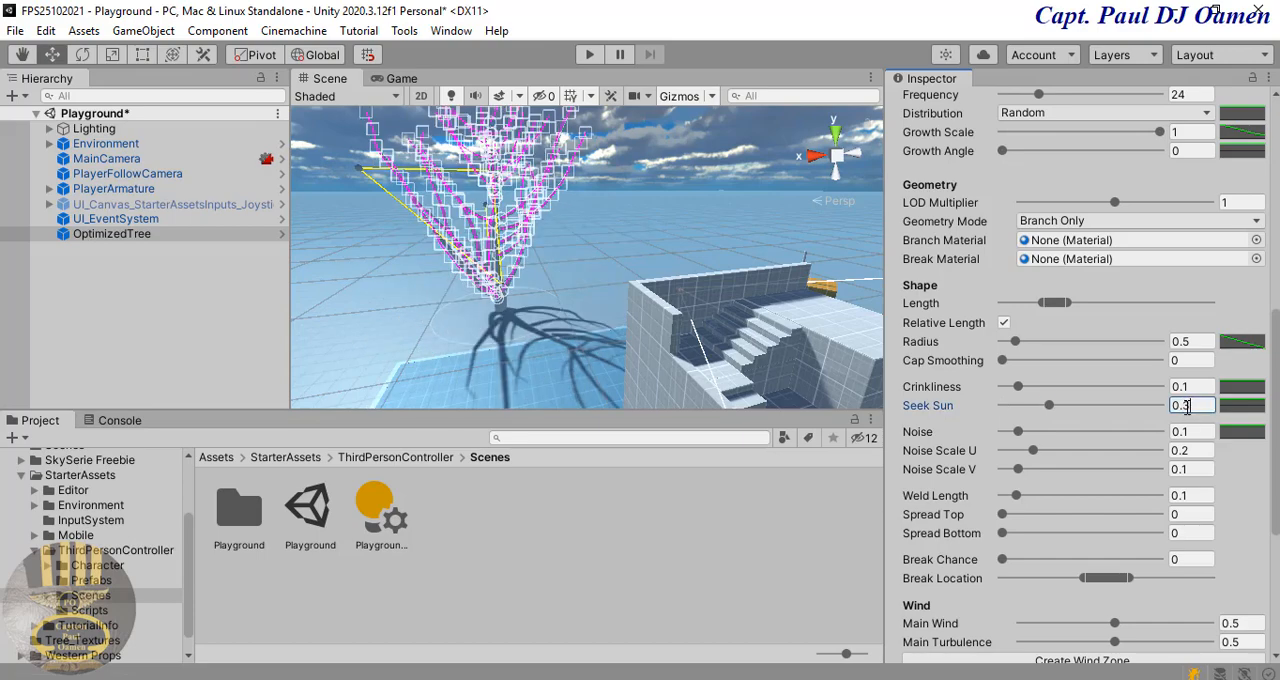
click(587, 222)
scroll(540, 244, up, 2)
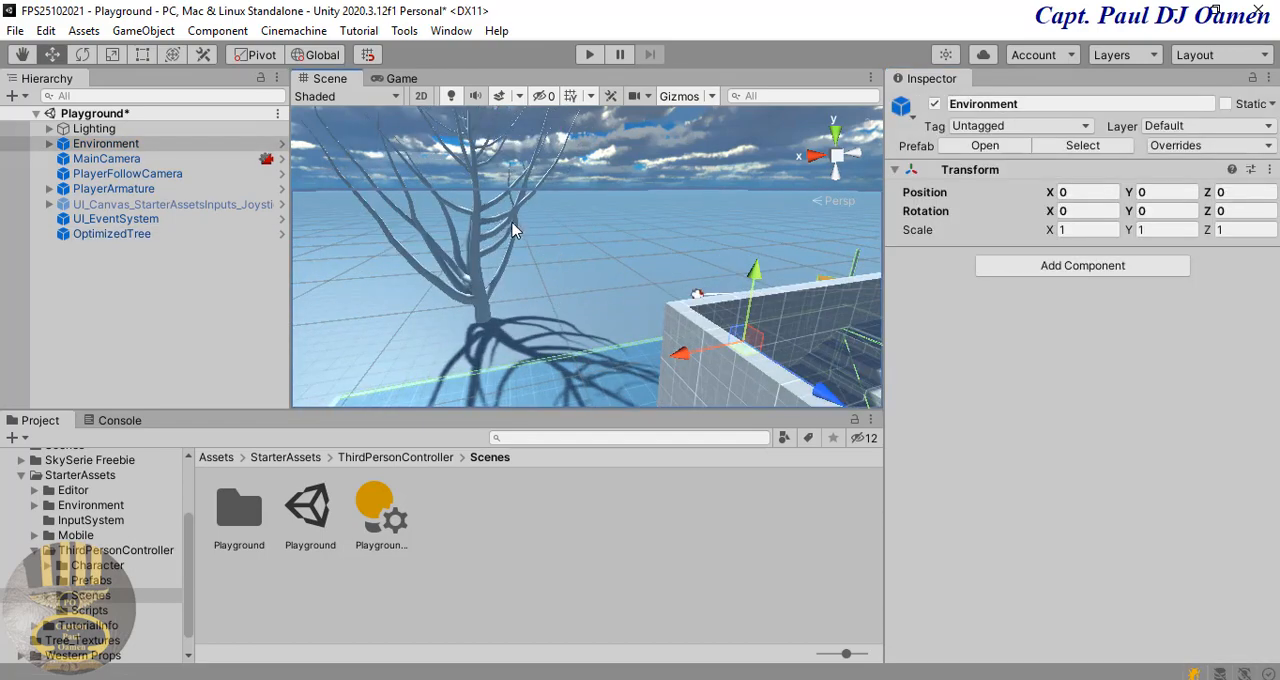
scroll(495, 260, down, 4)
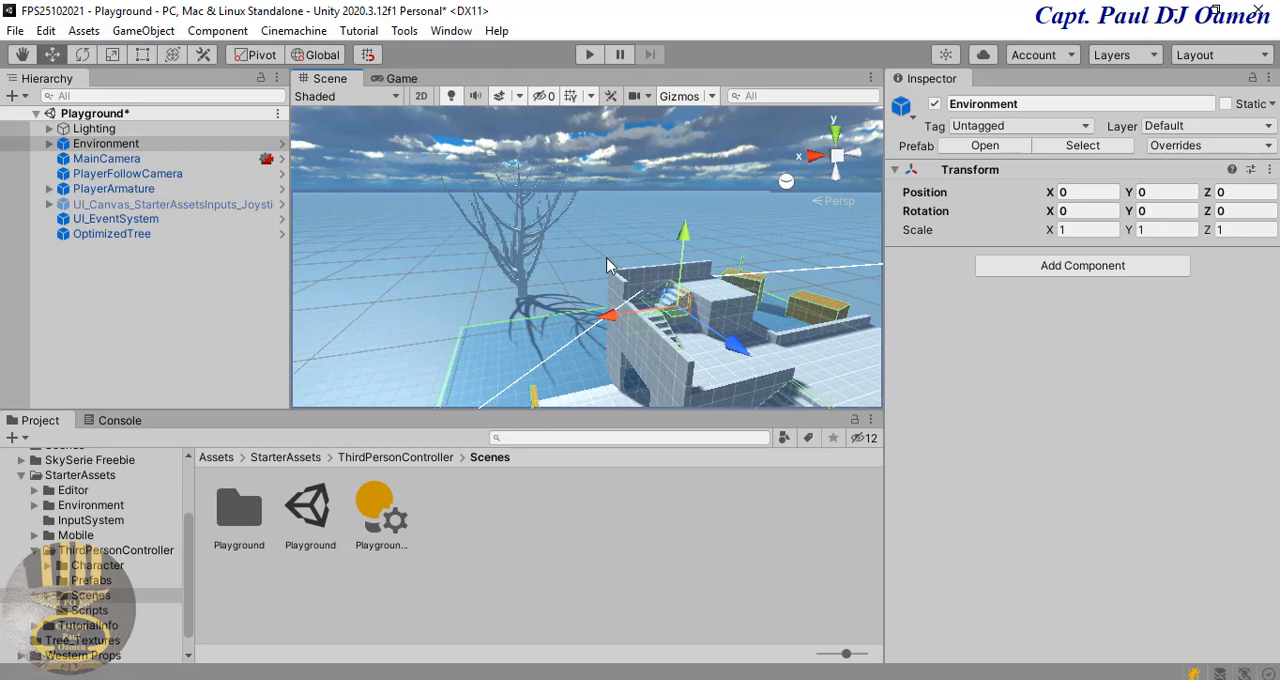
scroll(601, 263, up, 1)
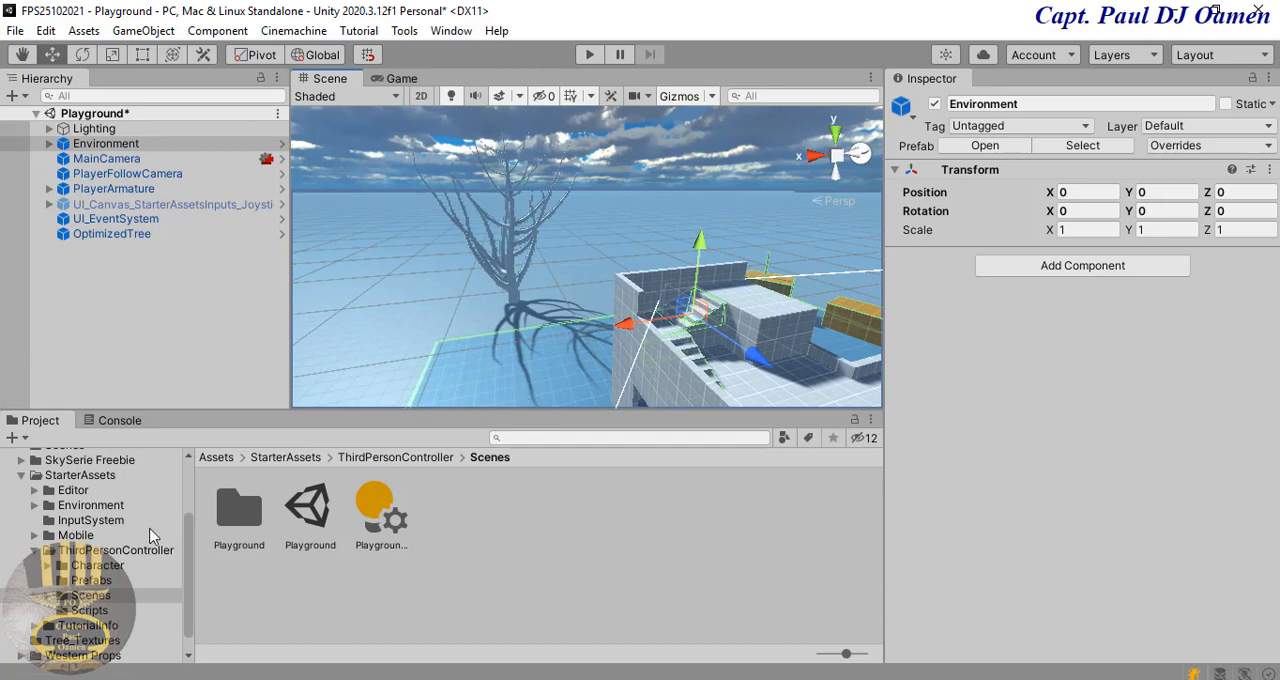
Step: Open the root Assets folder and inspect the leaf texture 31985 and the bark-1024-colcor texture
drag(188, 523, 185, 459)
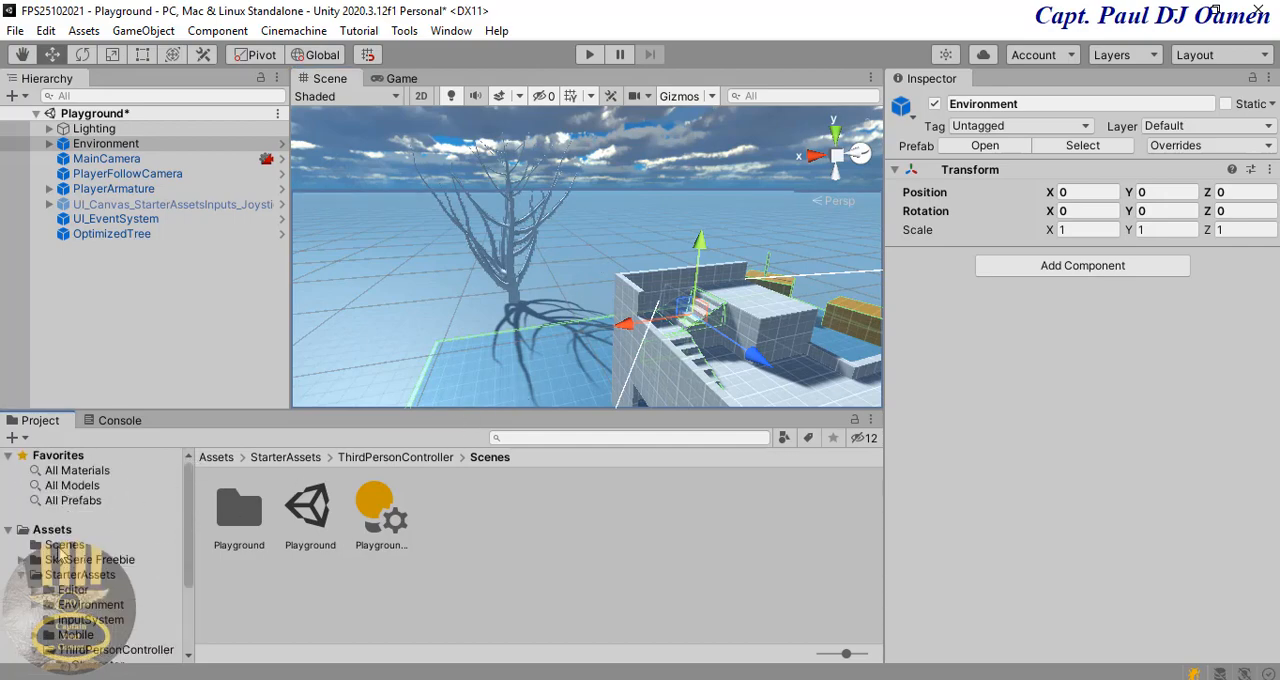
click(53, 532)
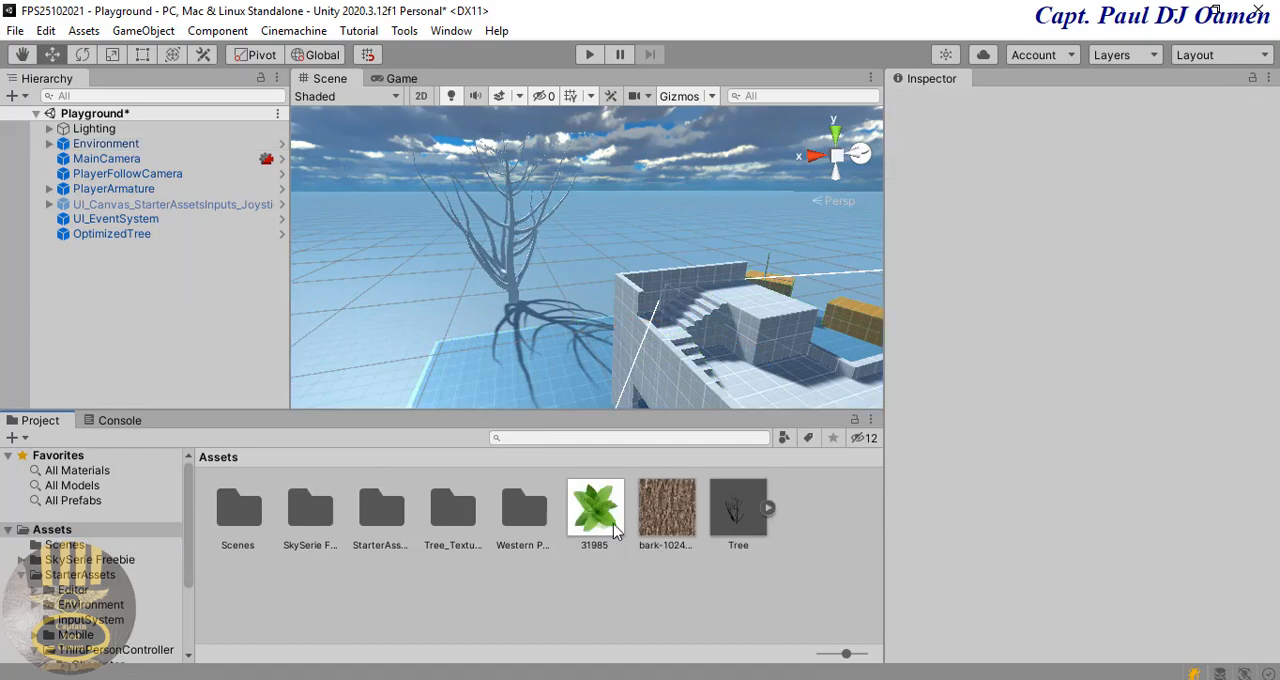
click(605, 508)
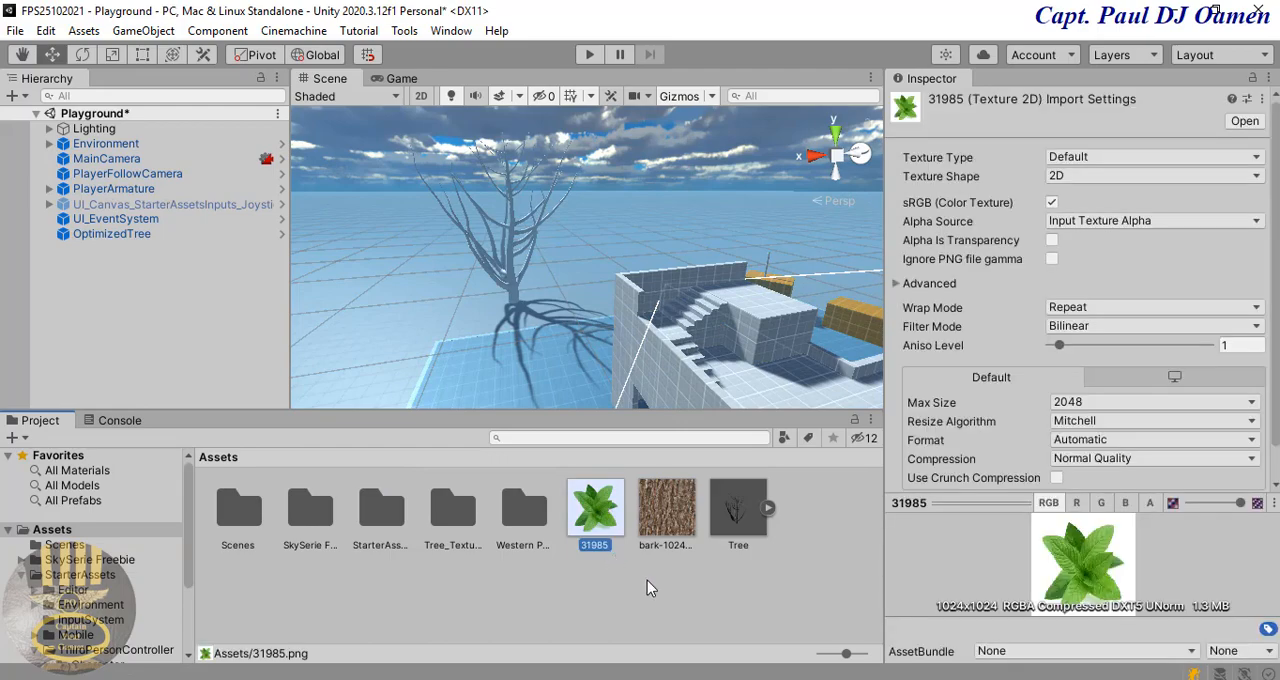
click(670, 514)
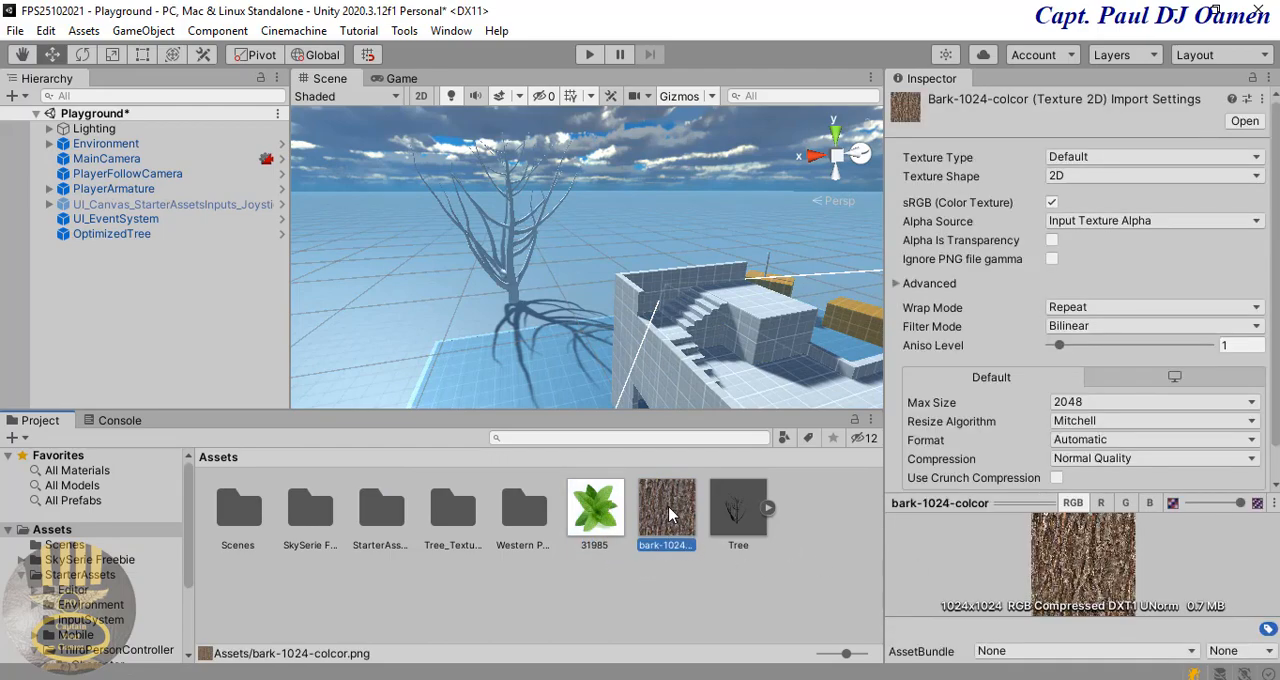
Step: Create a new material named leaves in the root Assets folder
click(616, 592)
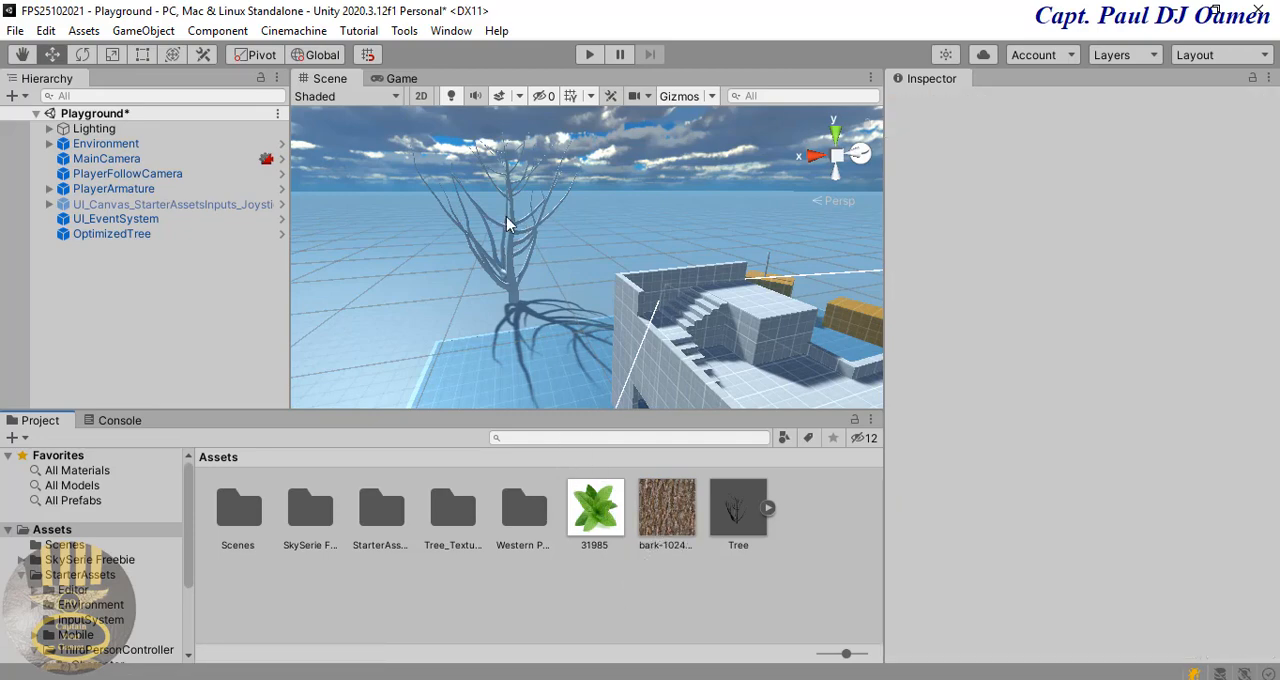
click(598, 592)
right_click(600, 592)
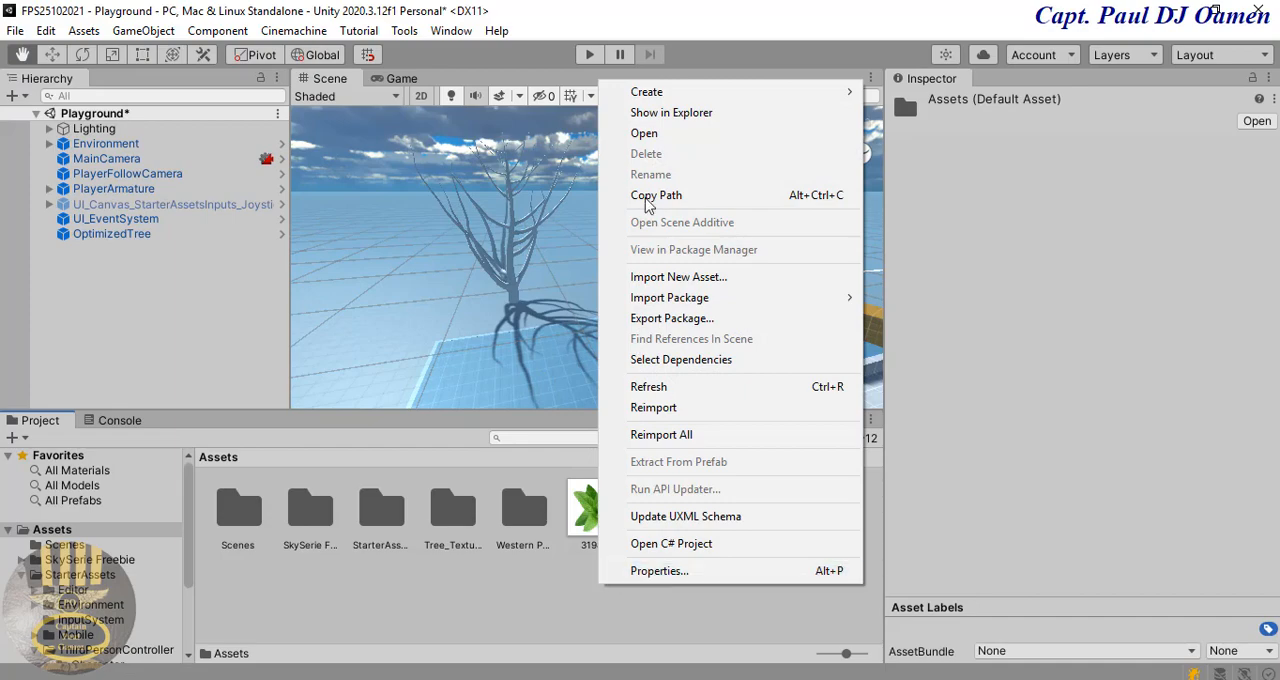
mouse_move(640, 92)
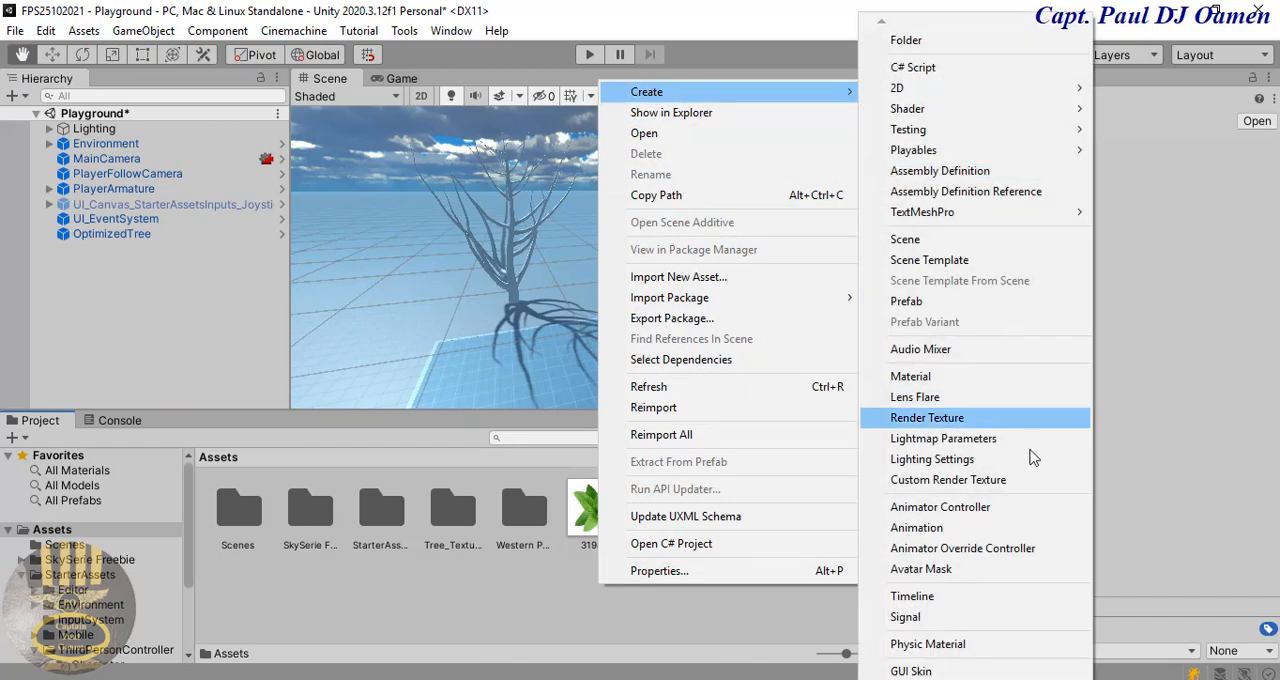
click(945, 379)
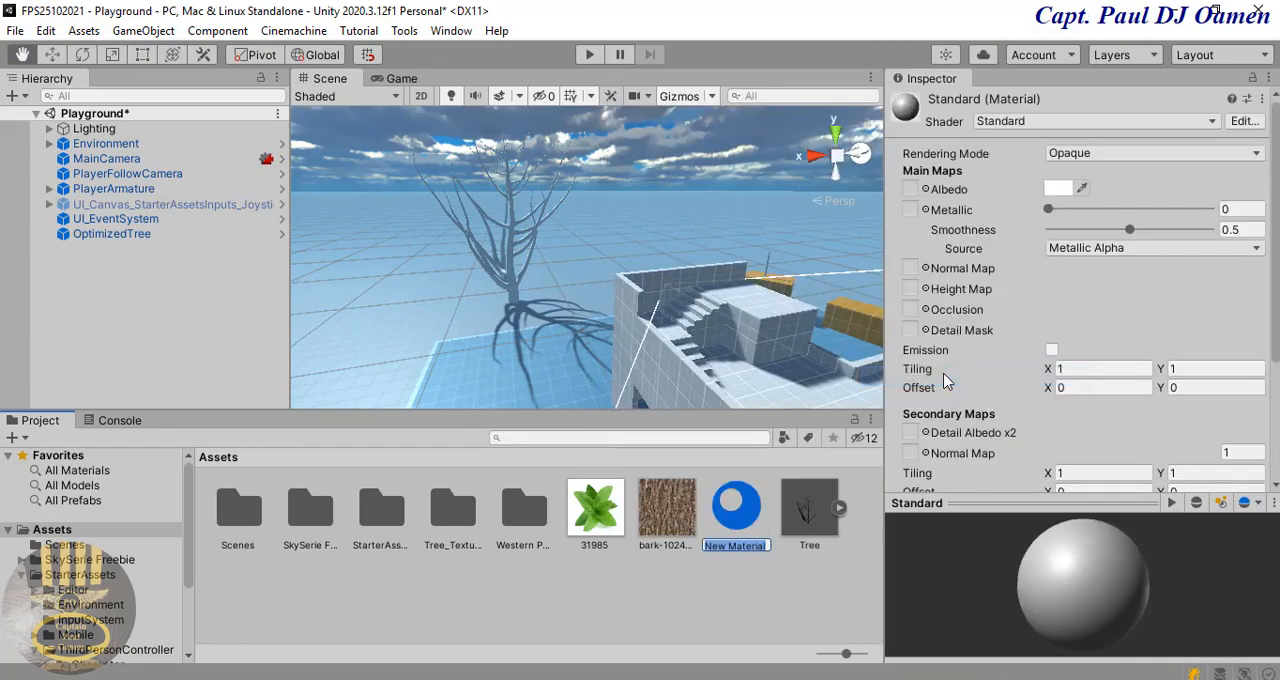
key(BackSpace)
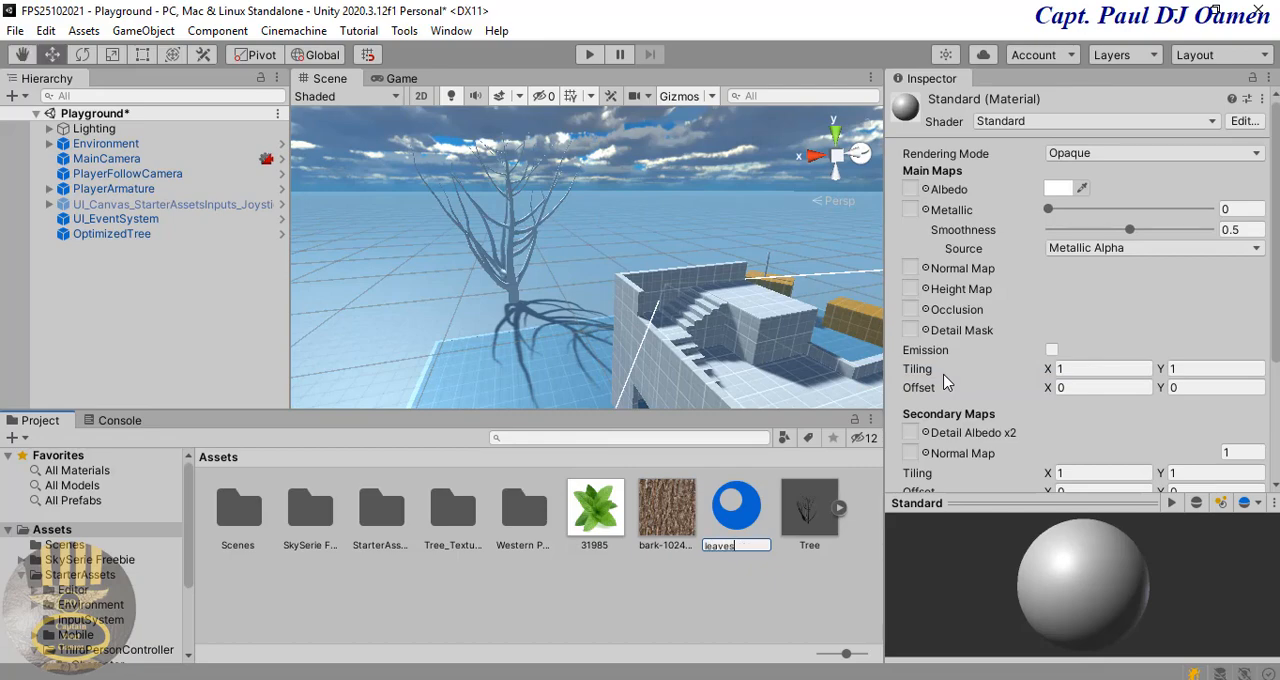
key(Return)
Step: Create a second material named bark in the root Assets folder
right_click(632, 614)
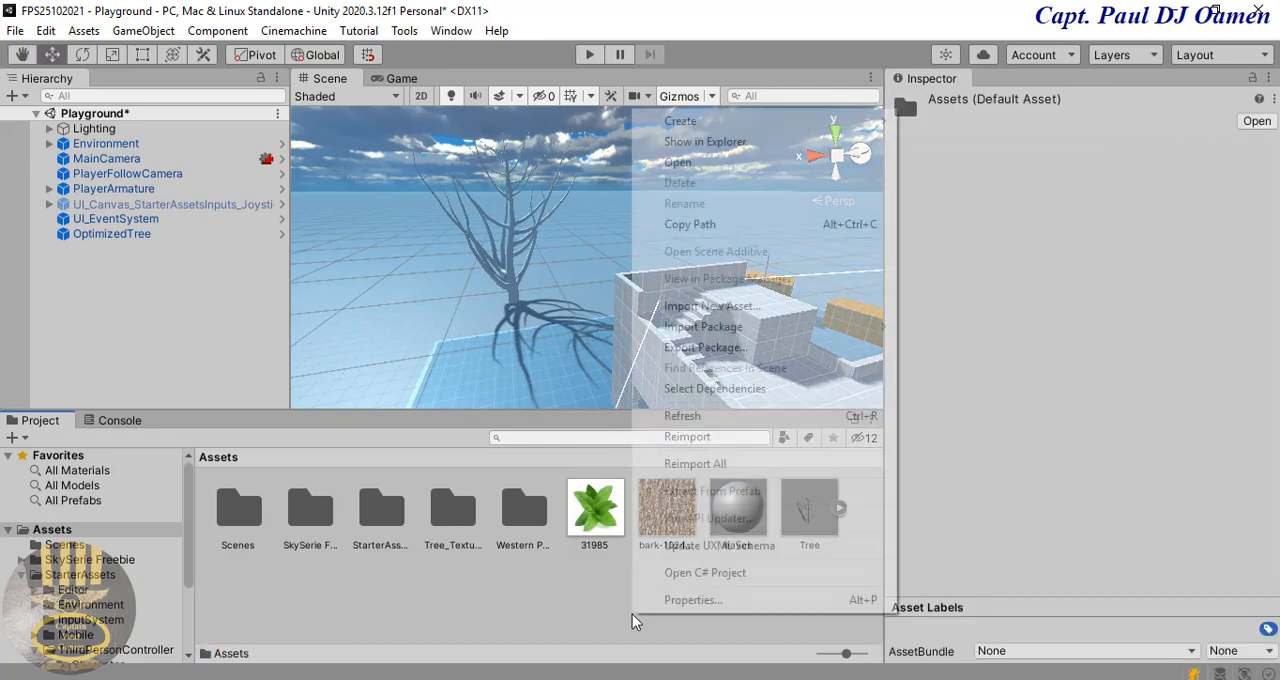
mouse_move(690, 119)
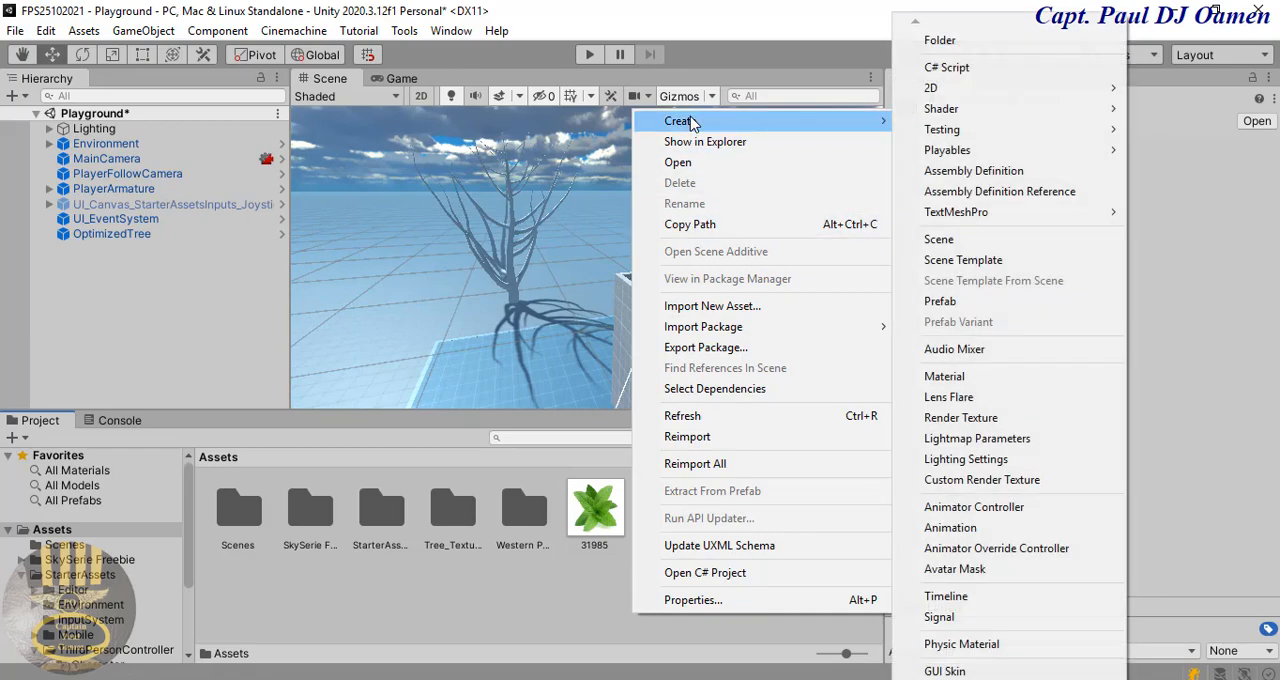
click(1018, 378)
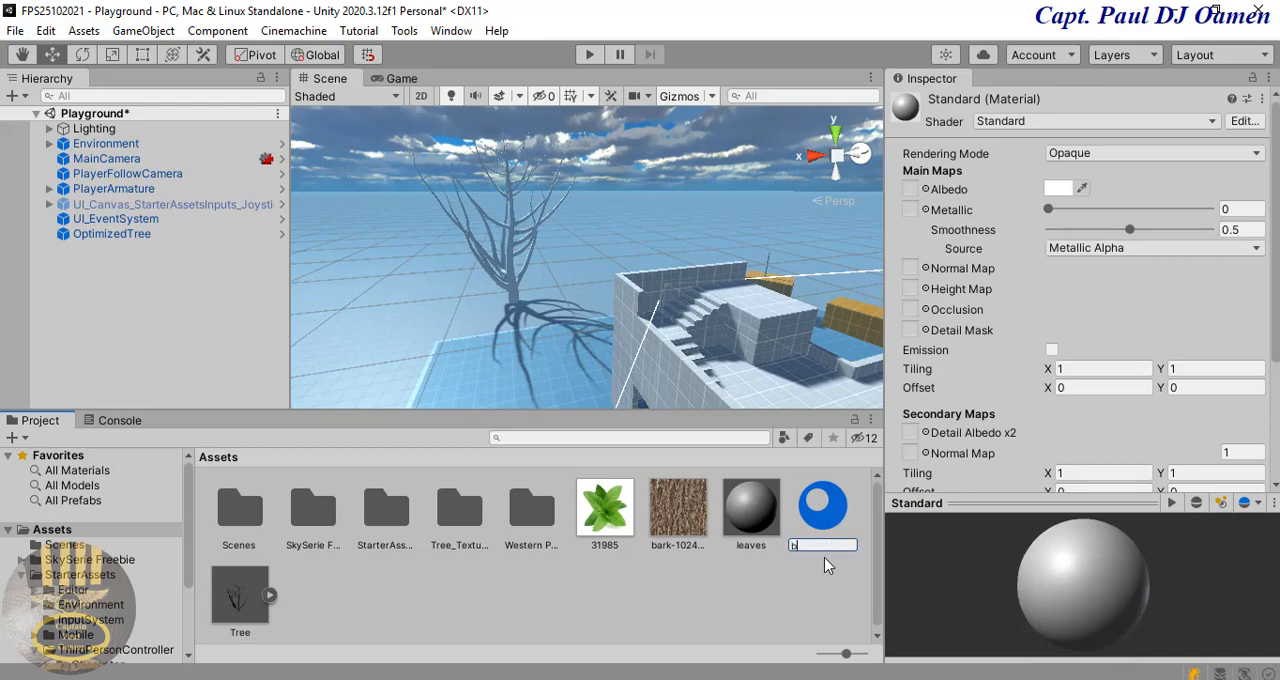
text(bark)
key(Return)
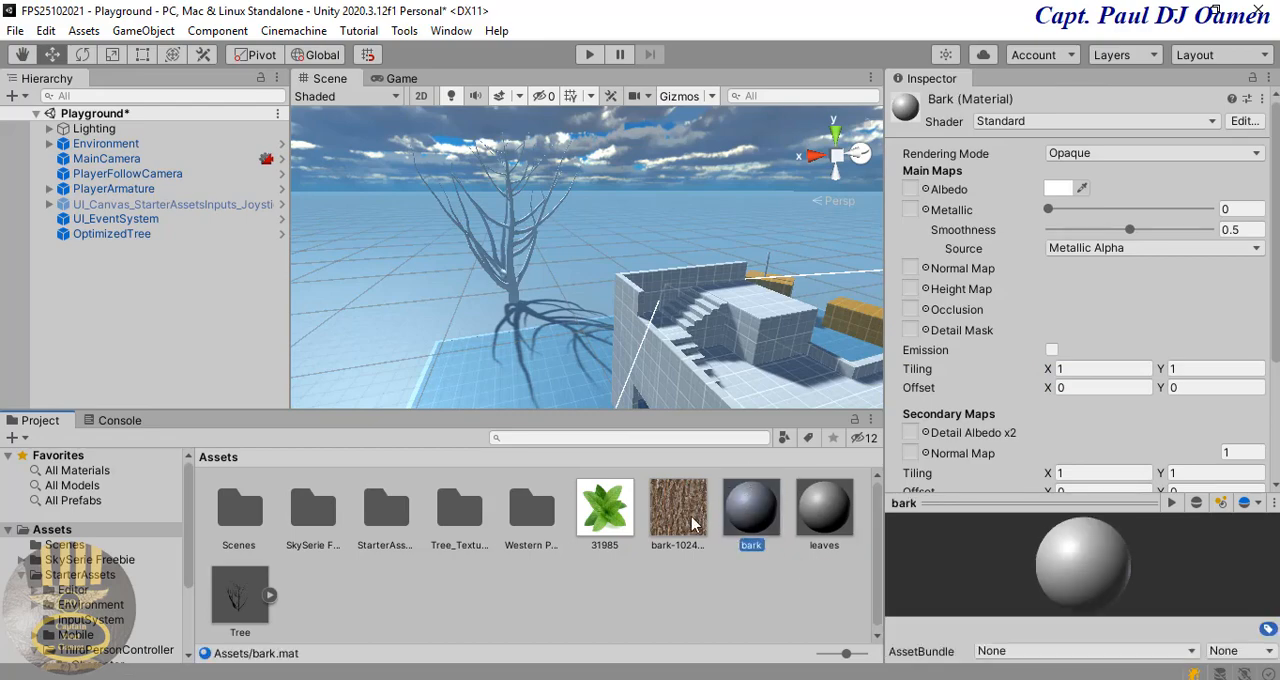
Step: Assign the bark-1024-colcor texture as the bark material's Albedo and texture 31985 as the leaves material's Albedo
drag(685, 518, 911, 189)
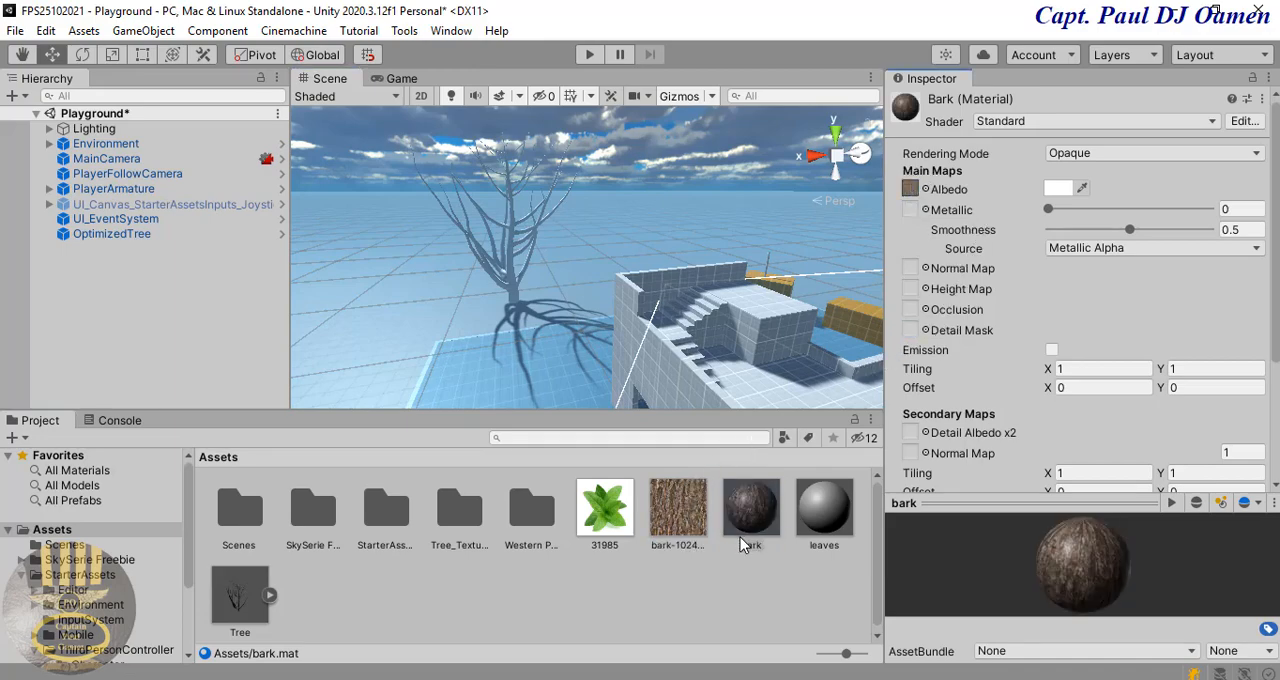
click(832, 525)
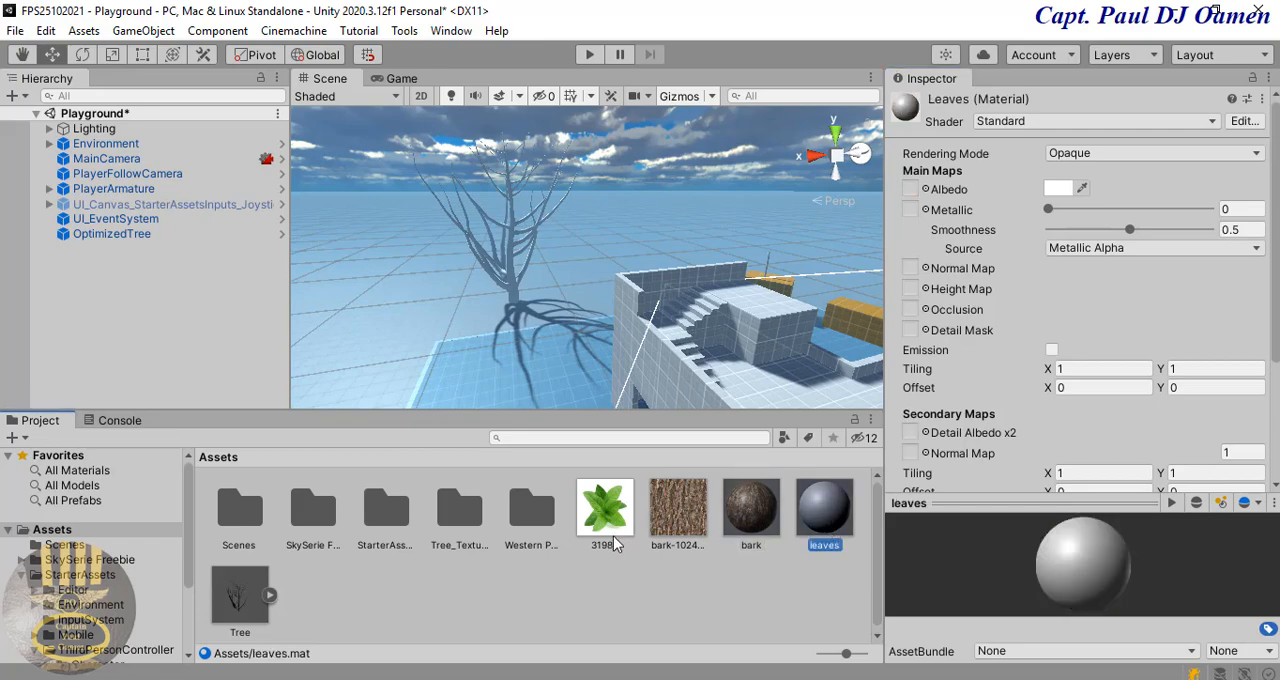
drag(614, 512, 911, 190)
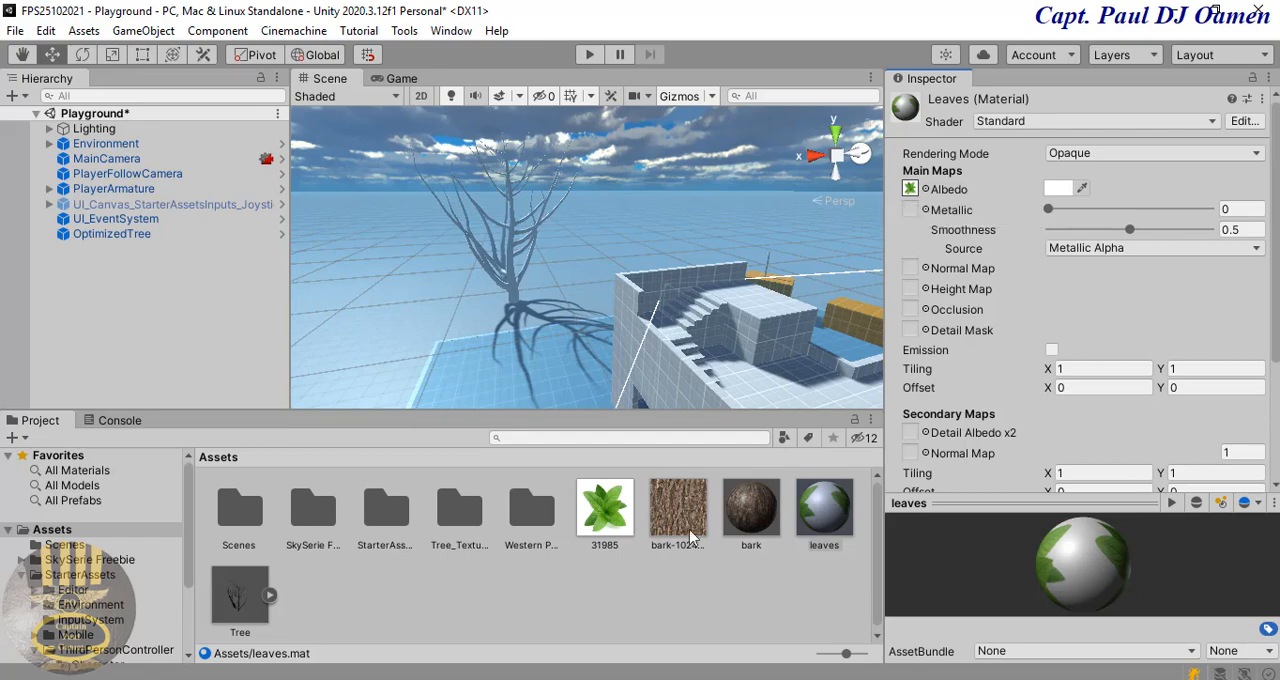
click(759, 518)
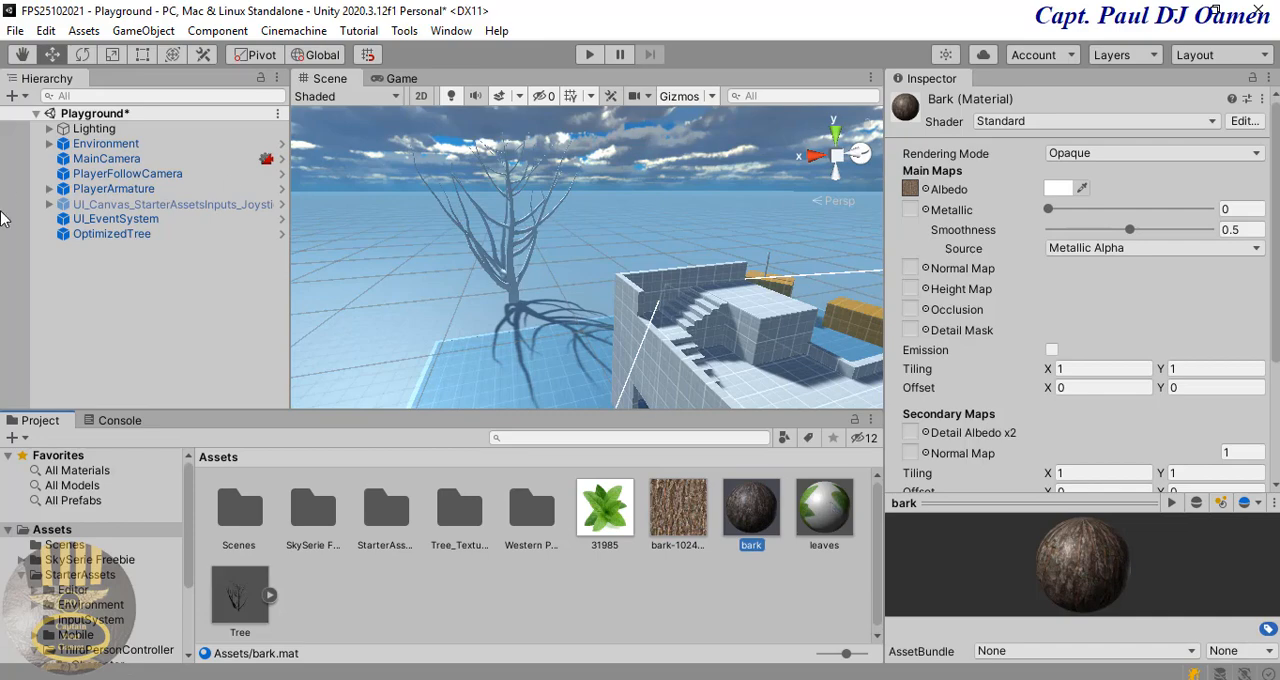
Step: Add a leaf group to the OptimizedTree's branch group, set its Frequency to 30 and look over the tree
click(96, 234)
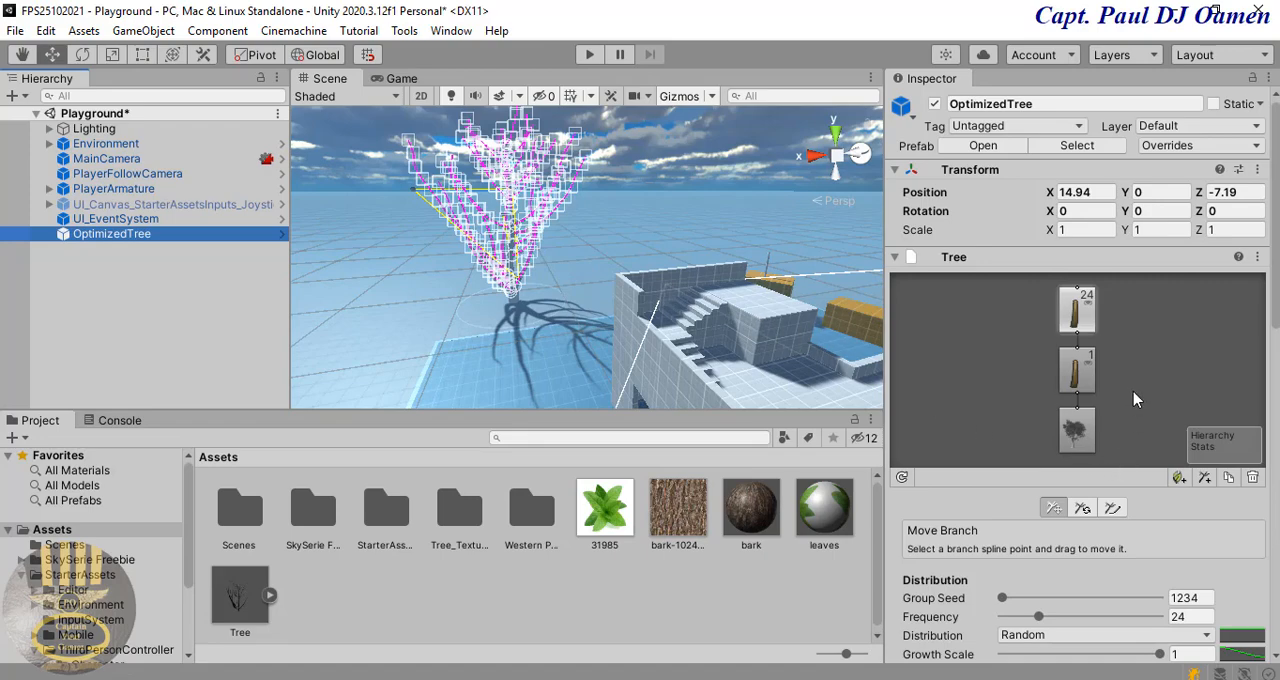
click(1178, 479)
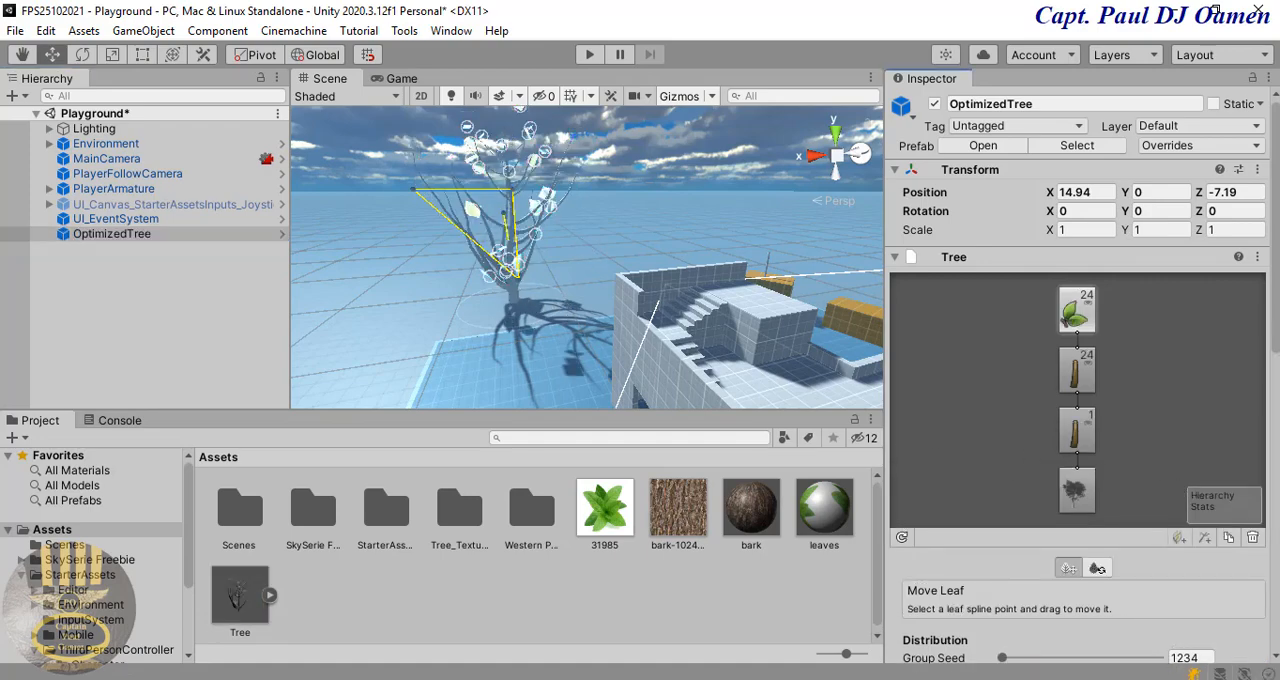
scroll(1272, 290, down, 2)
scroll(1075, 400, down, 4)
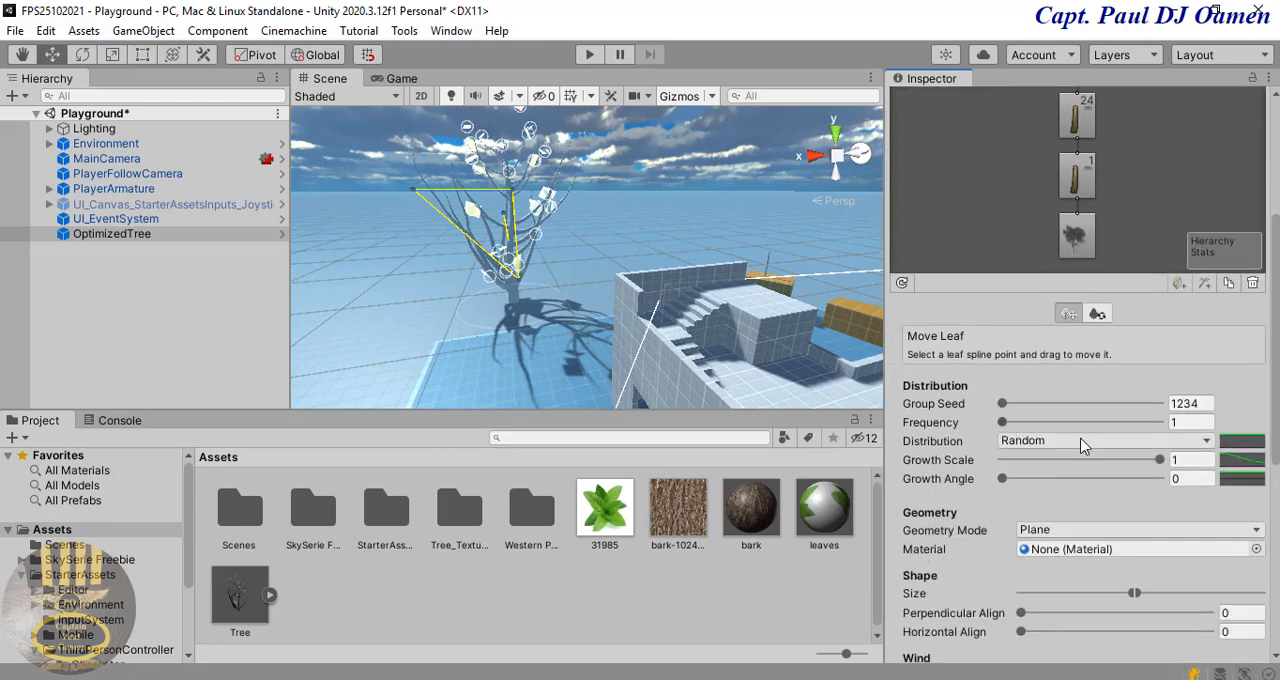
click(1180, 421)
text(30)
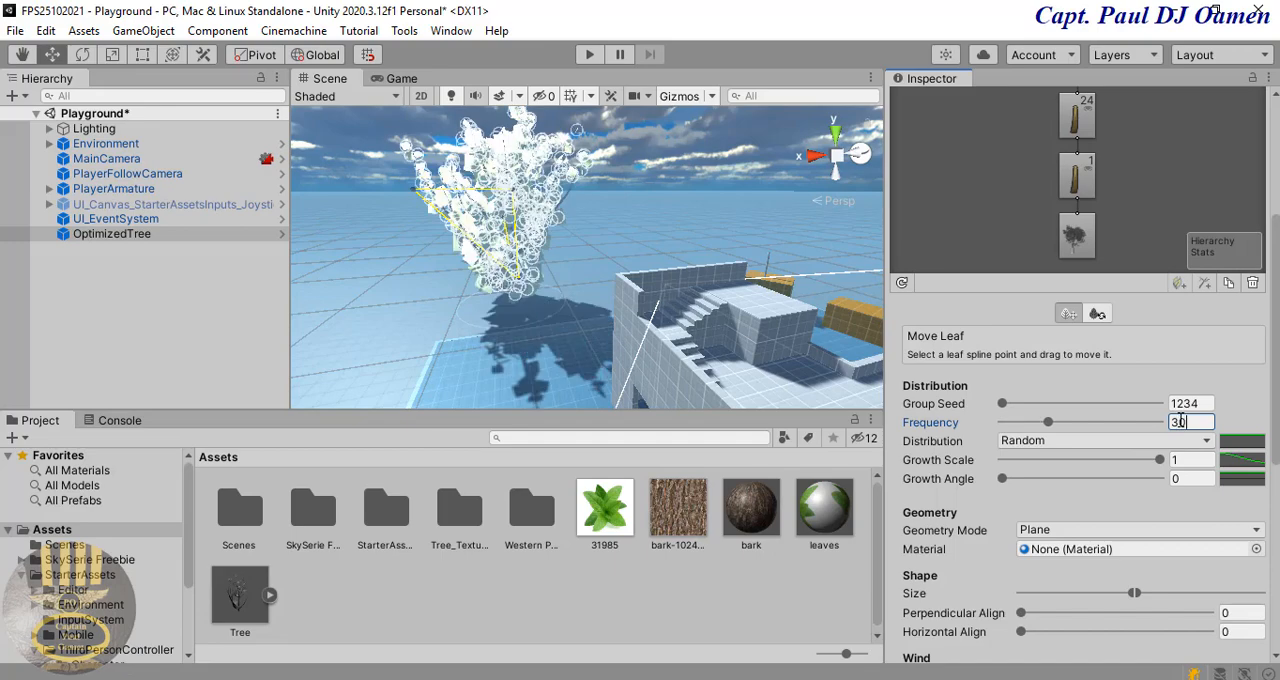
click(614, 217)
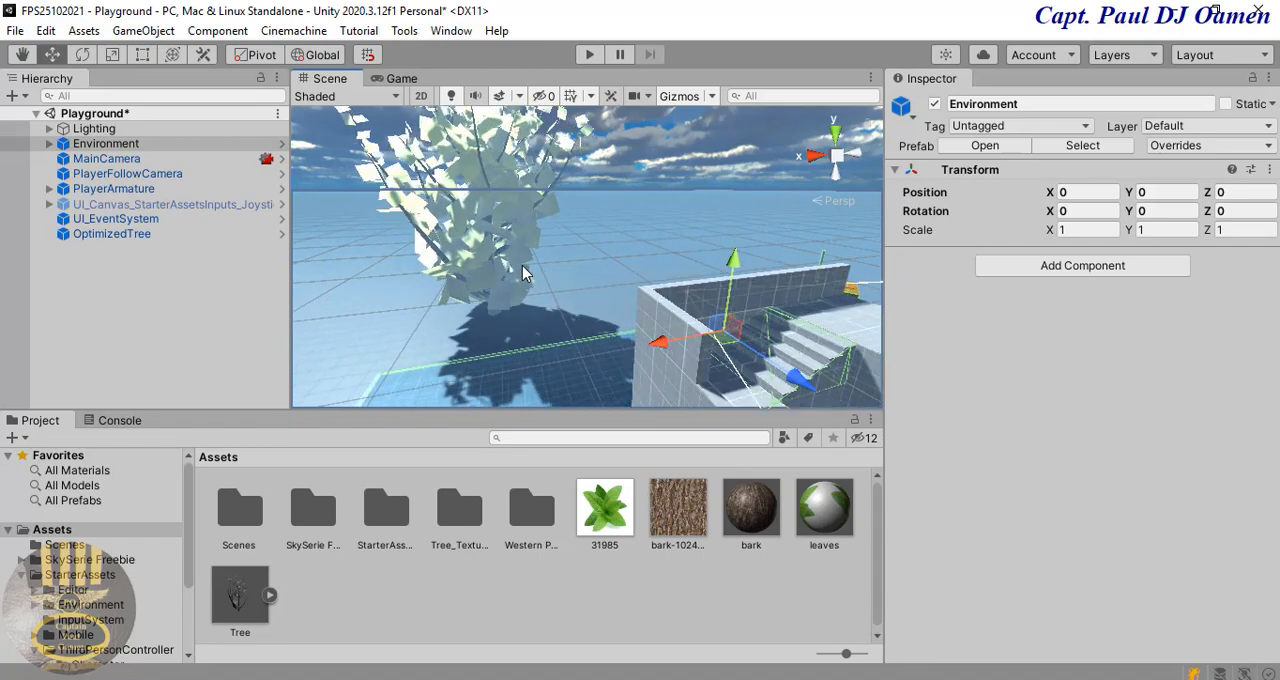
middle_drag(537, 217, 620, 292)
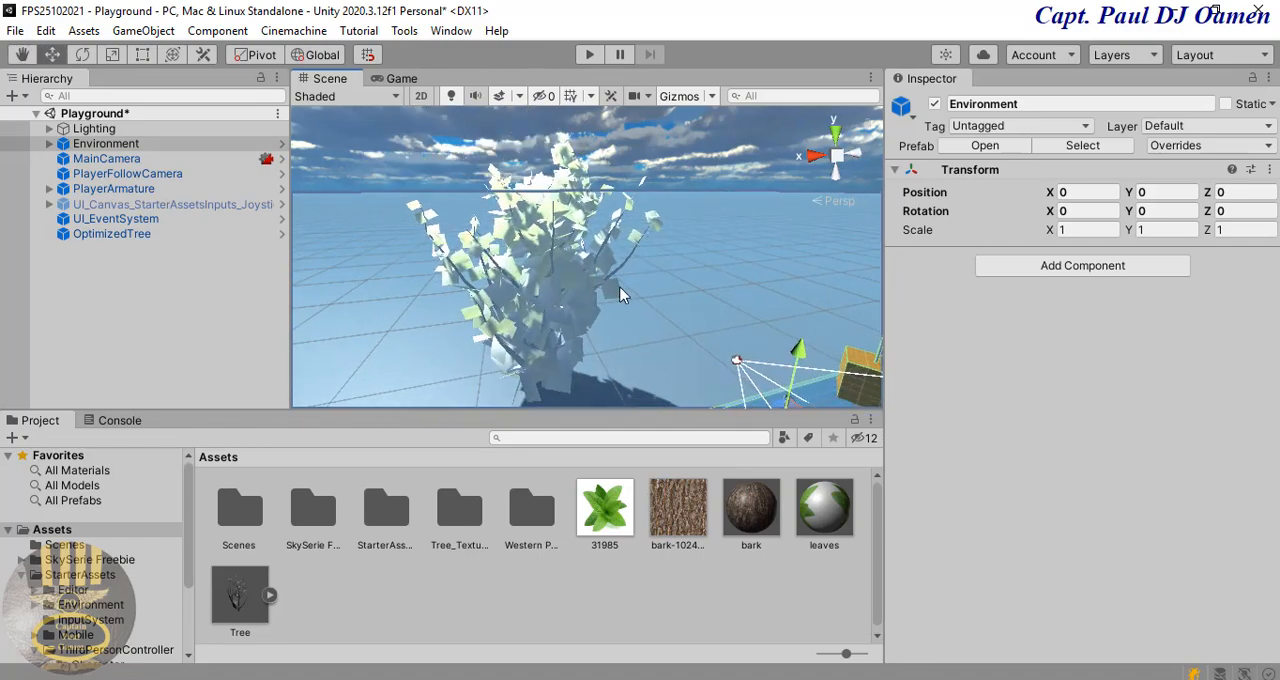
scroll(636, 302, up, 2)
scroll(637, 302, up, 2)
scroll(625, 300, down, 6)
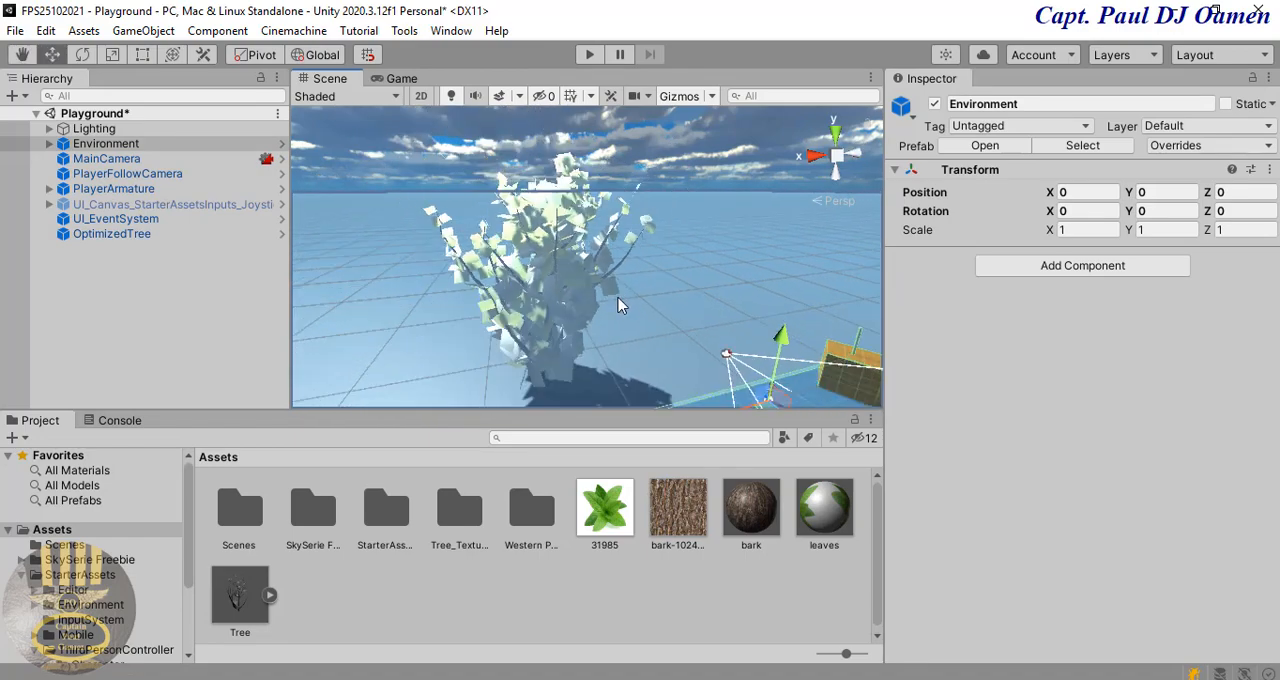
Step: Assign the leaves material to the tree's leaf group and apply the Nature/Tree Creator Leaves Fast shader to it
click(134, 236)
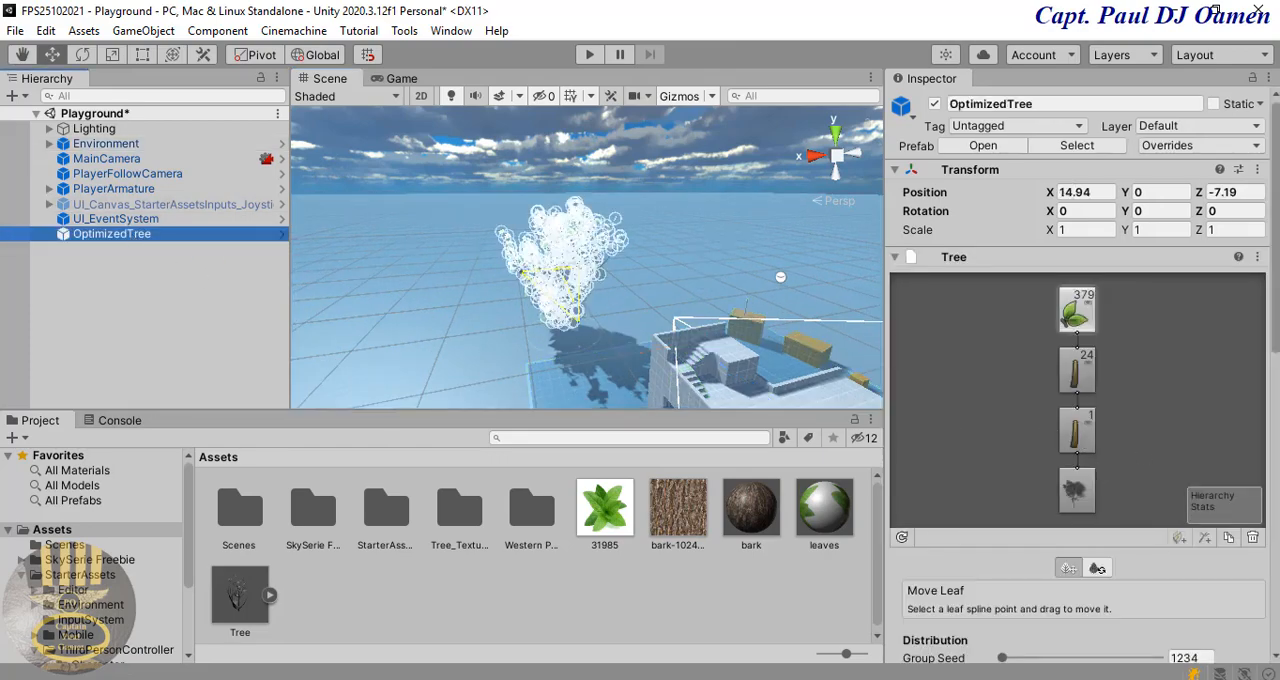
scroll(1270, 280, down, 5)
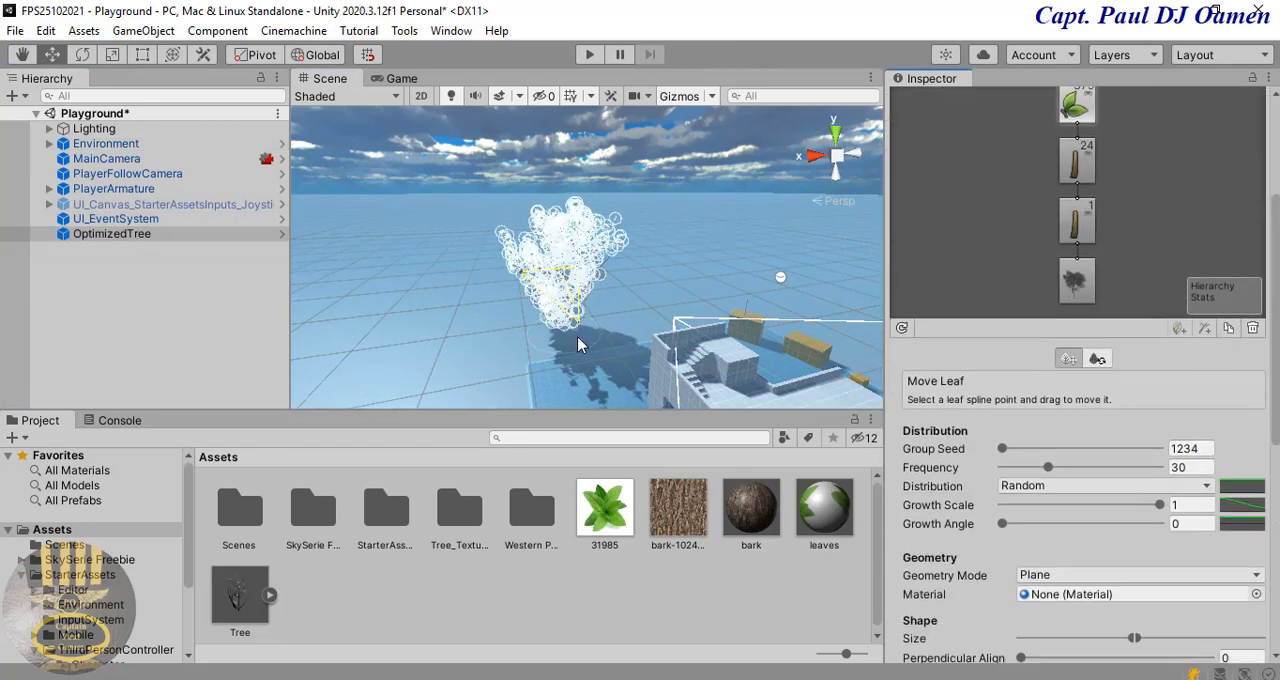
scroll(1080, 400, down, 3)
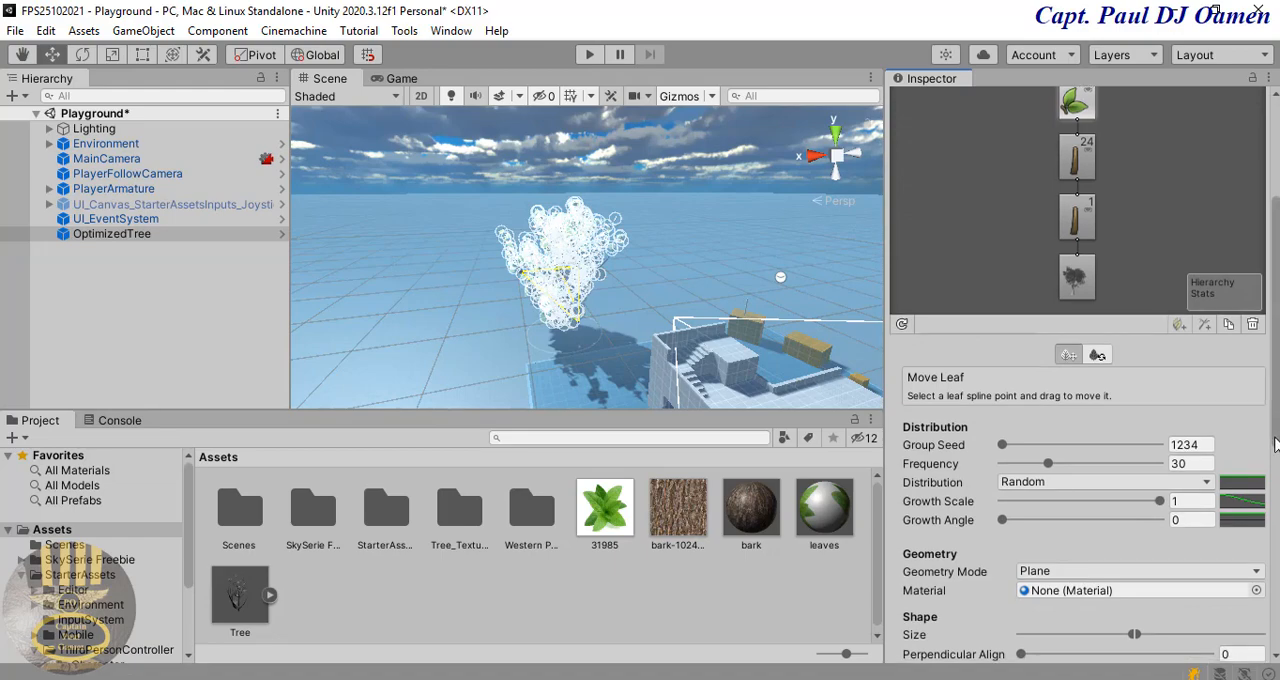
scroll(913, 434, down, 2)
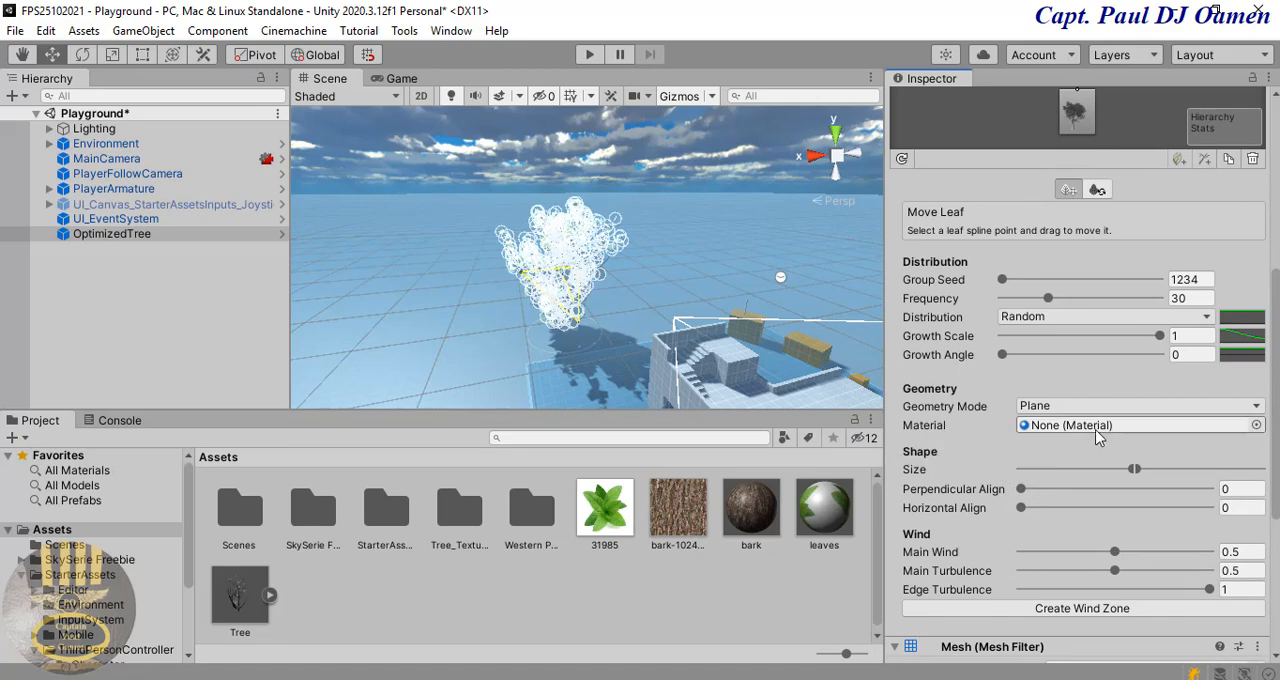
click(1256, 426)
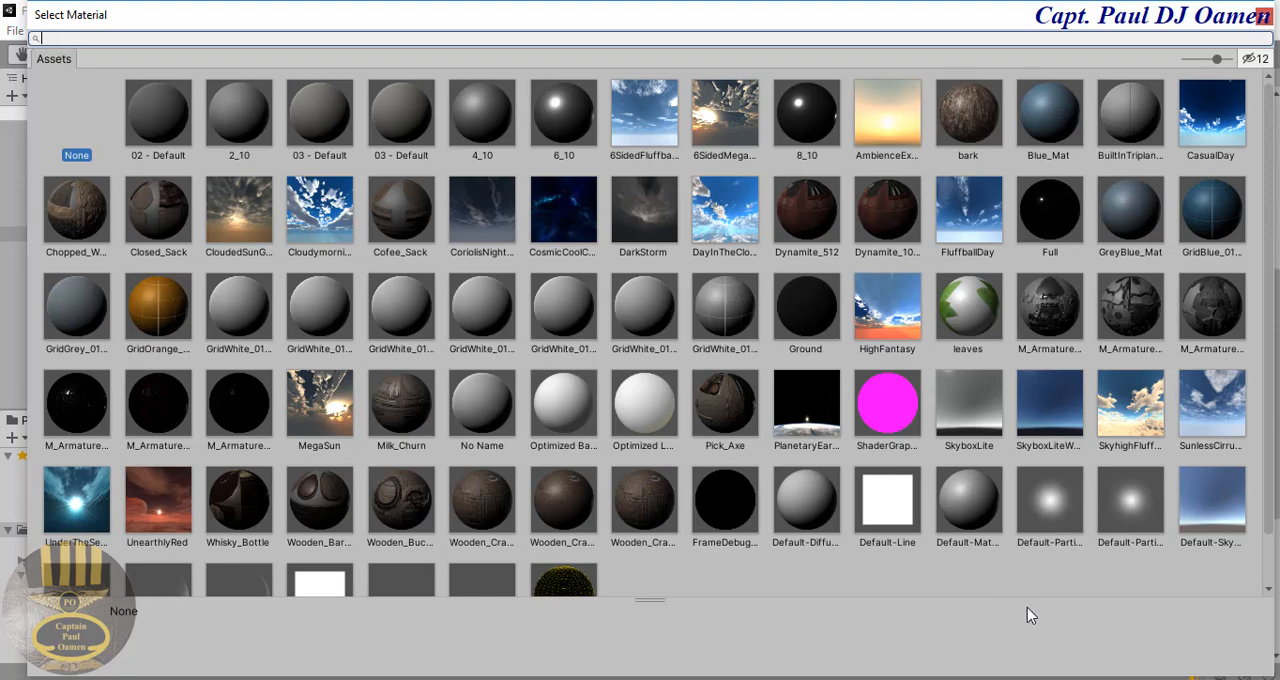
double_click(978, 312)
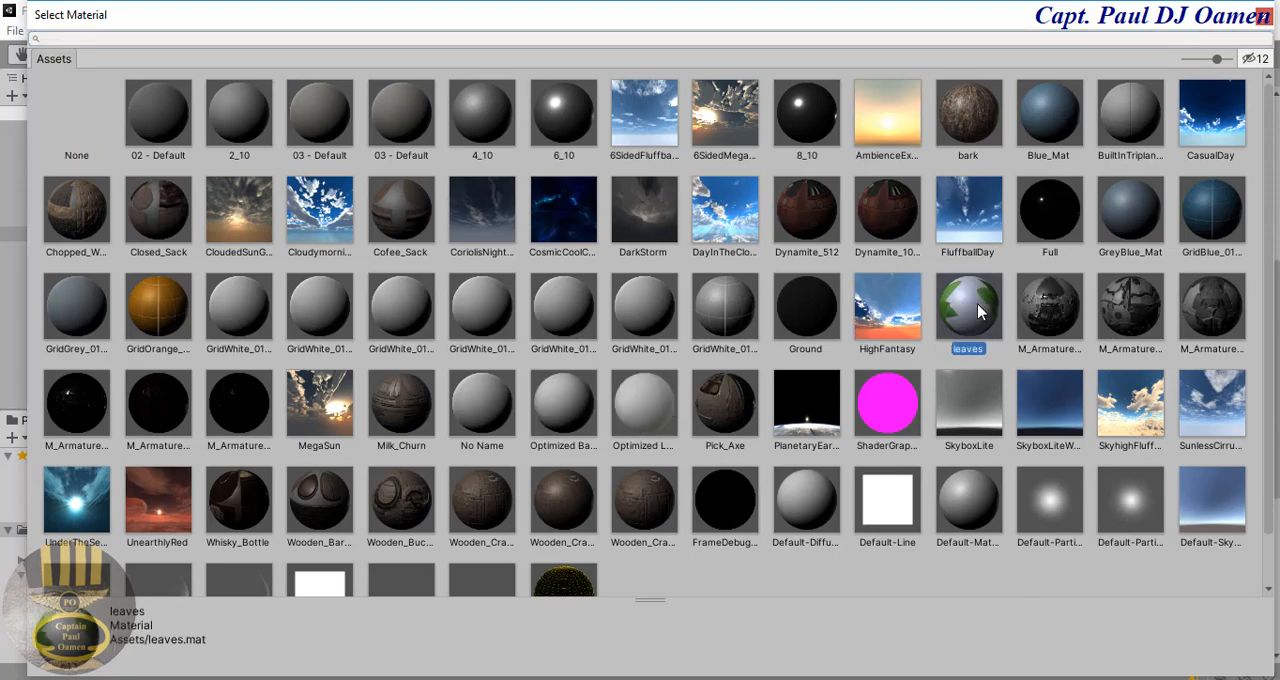
scroll(1258, 425, down, 5)
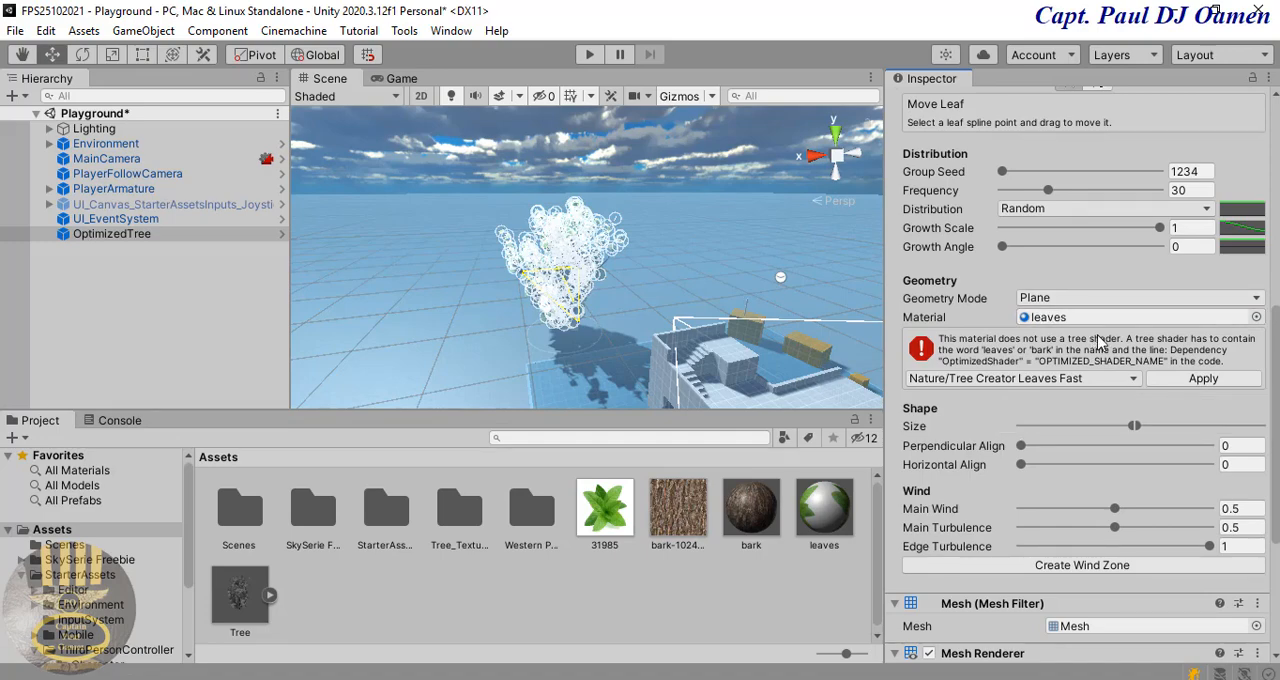
click(1205, 380)
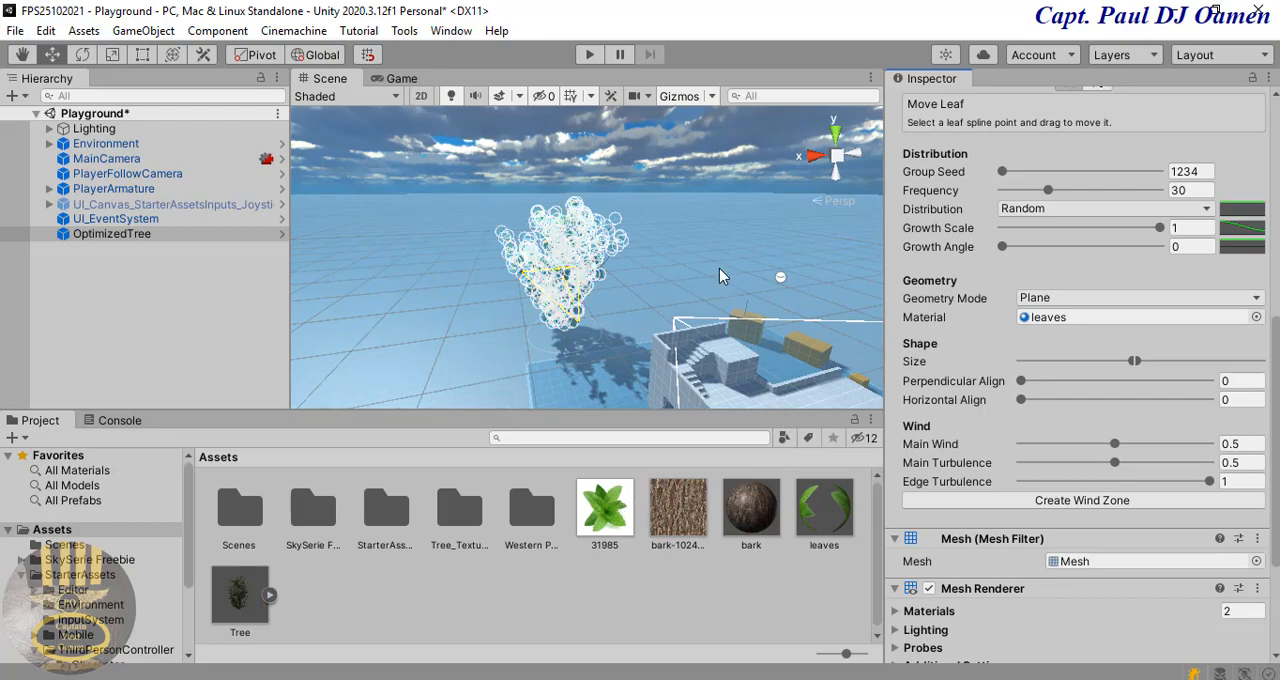
Step: Examine the tree's textured leaves and branches up close in the Scene view
click(706, 245)
scroll(588, 342, up, 10)
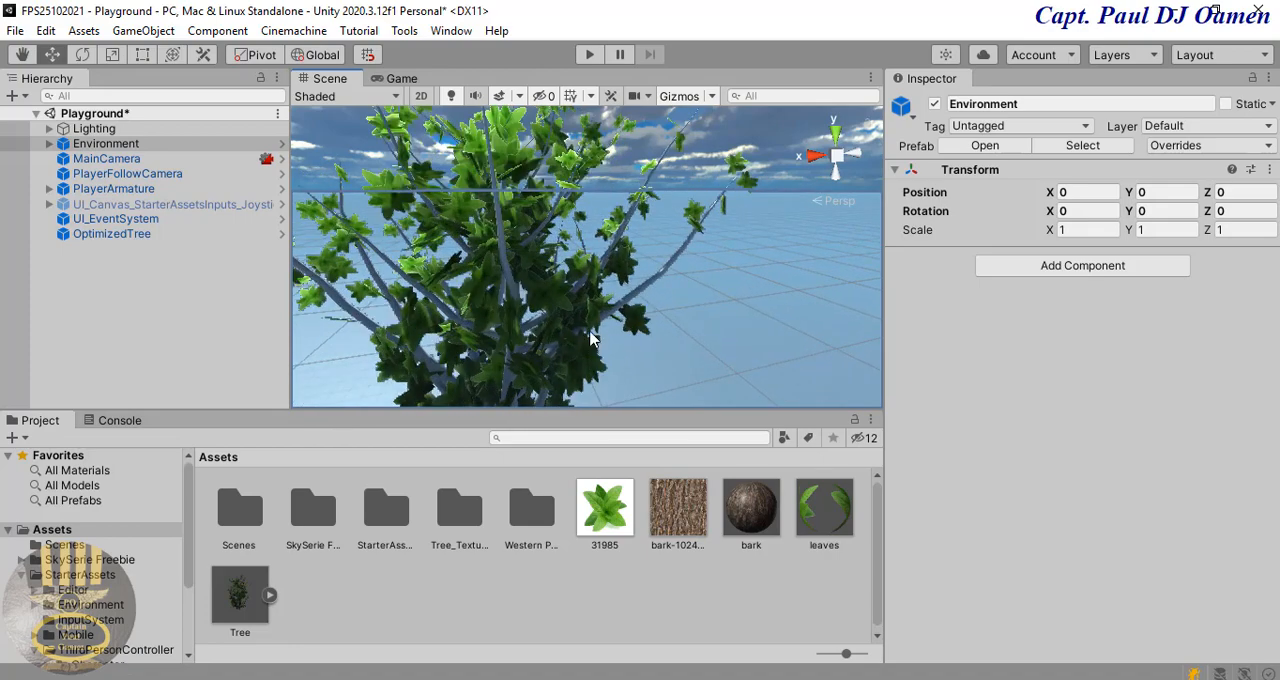
click(505, 268)
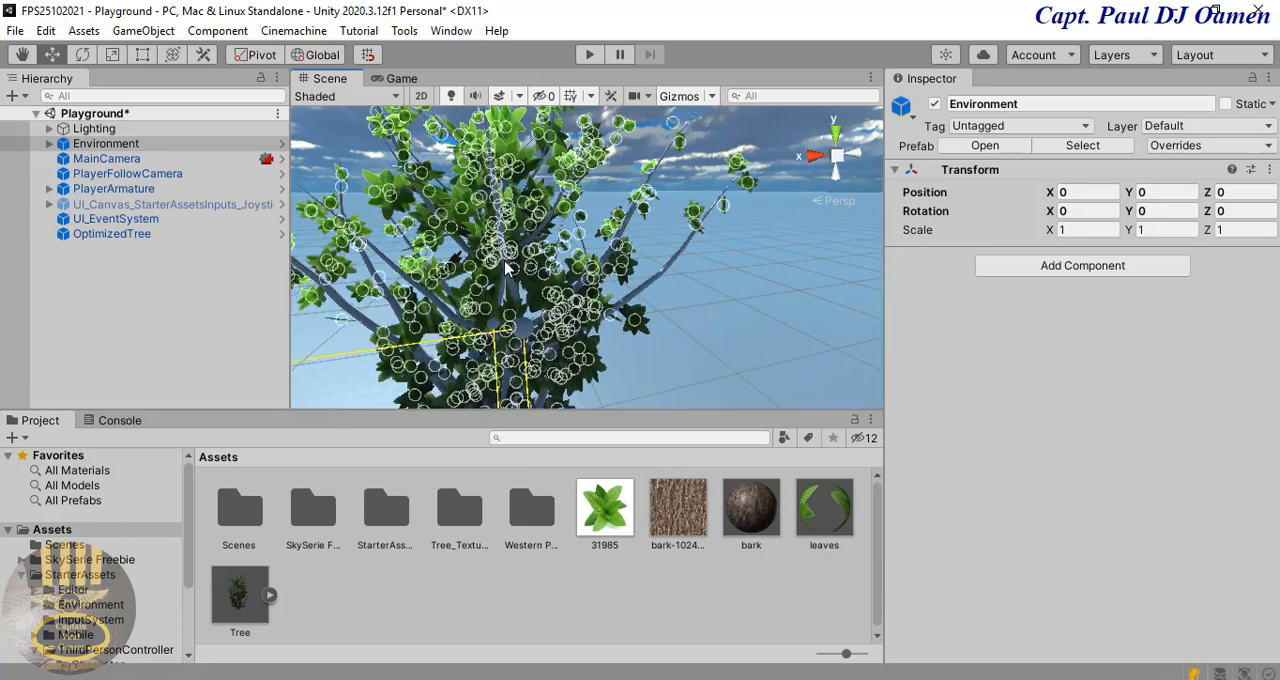
click(675, 258)
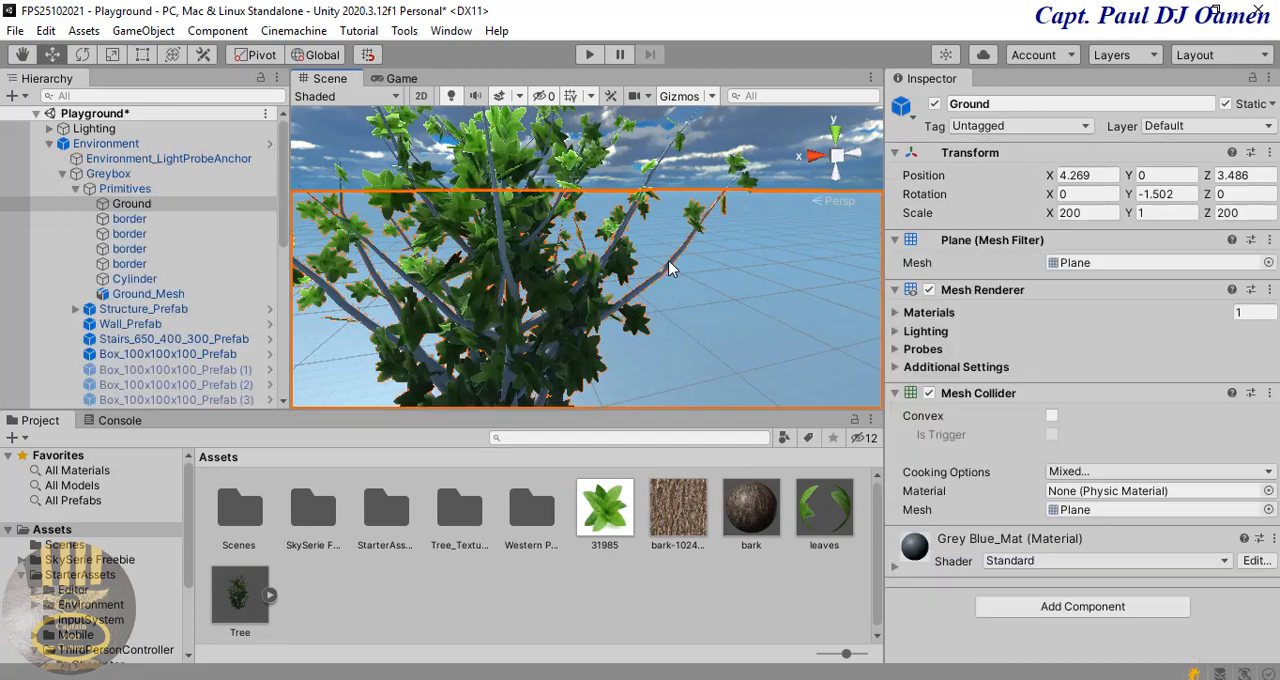
click(722, 291)
scroll(650, 320, down, 3)
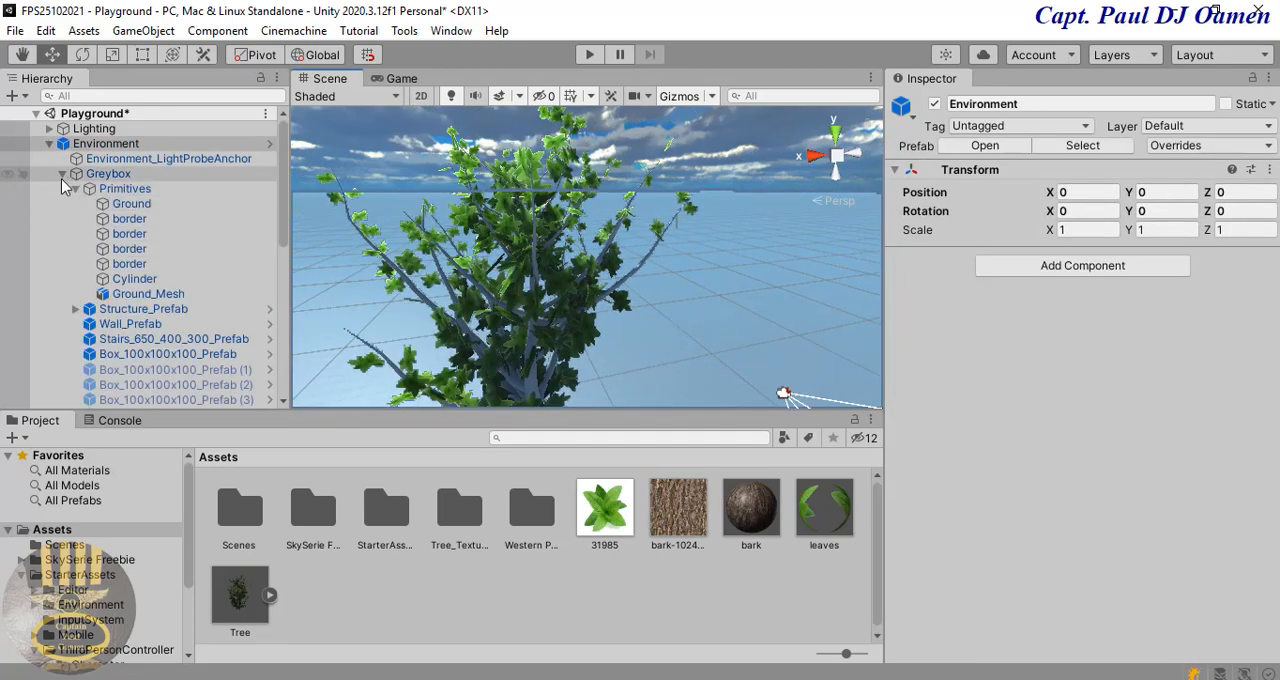
click(51, 144)
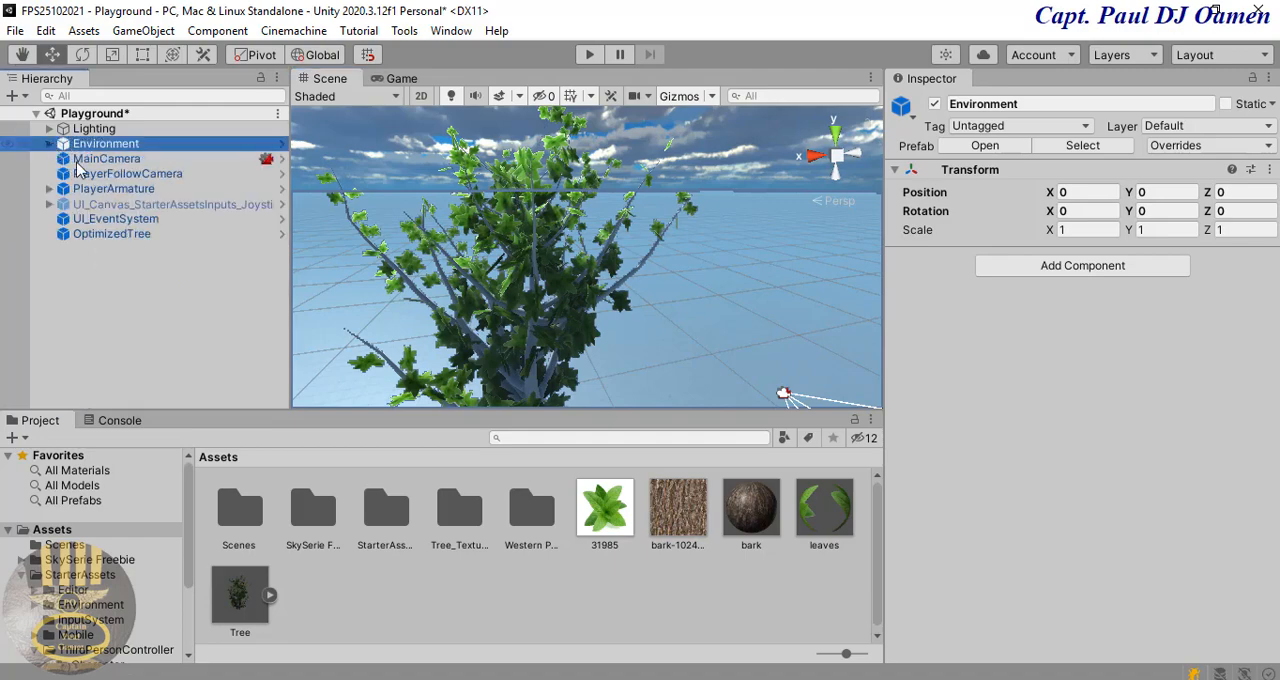
Step: Assign the bark material as the upper branch group's Branch Material on the OptimizedTree and apply the Nature/Tree Creator Bark shader to it
click(115, 234)
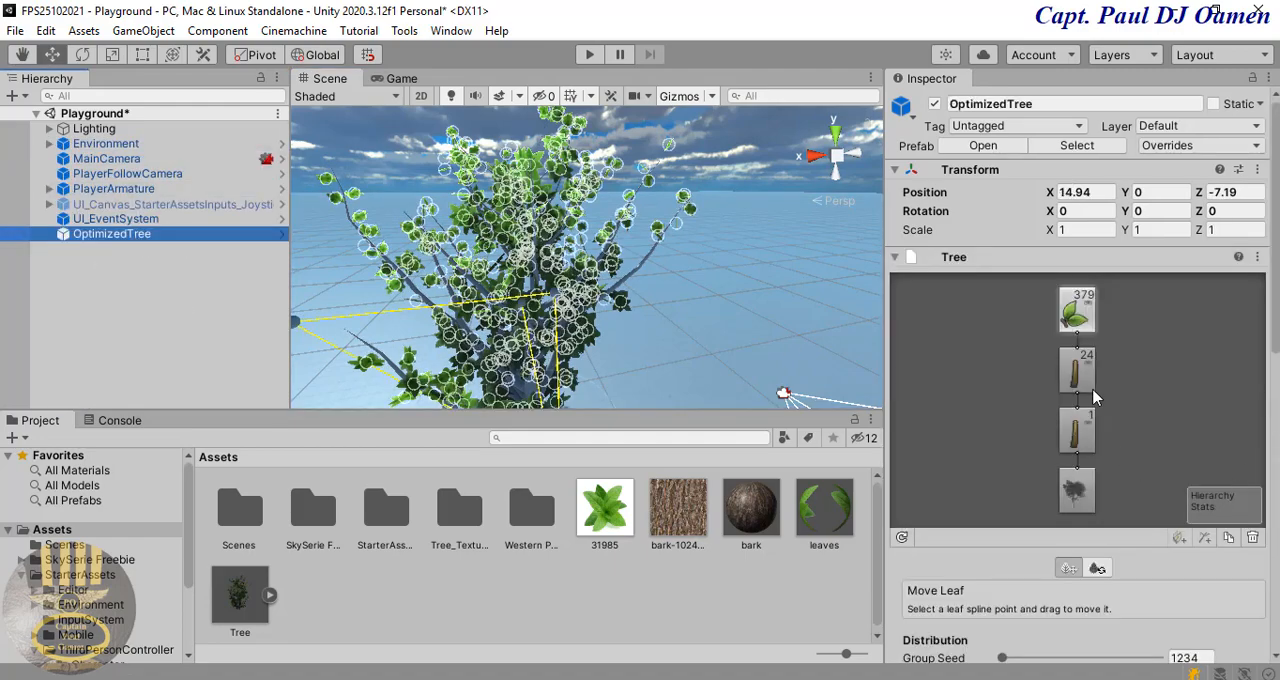
click(1080, 375)
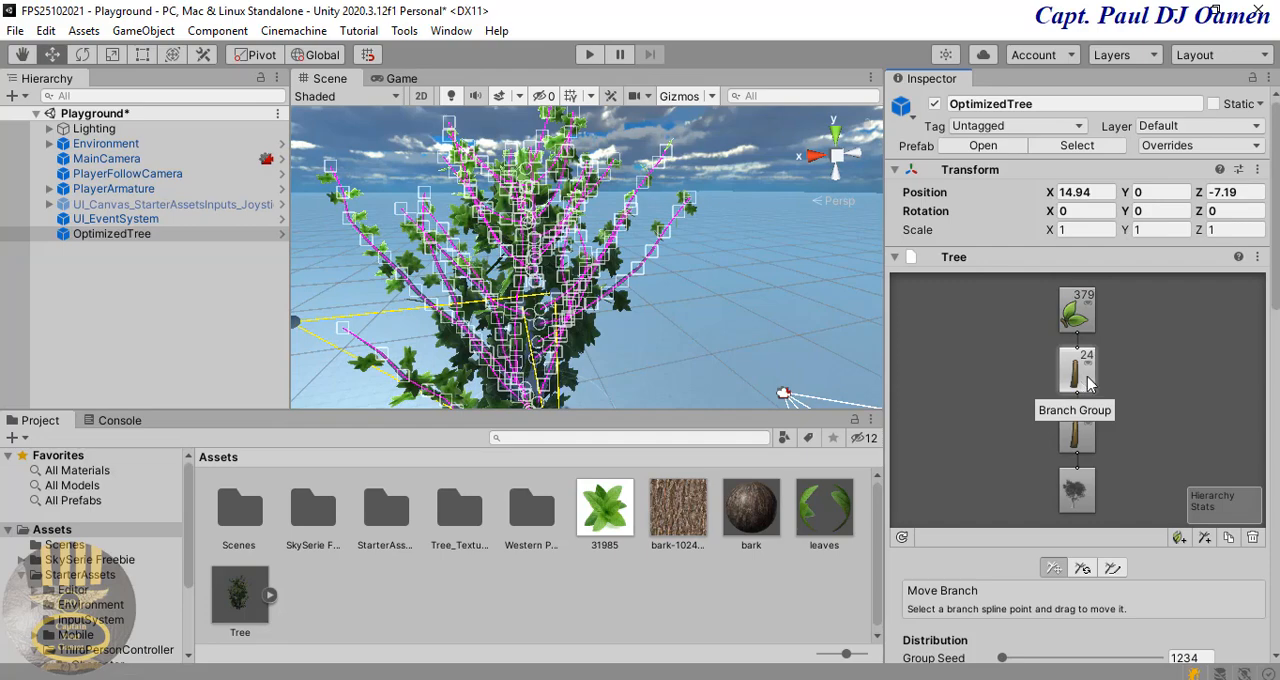
scroll(1268, 345, down, 1)
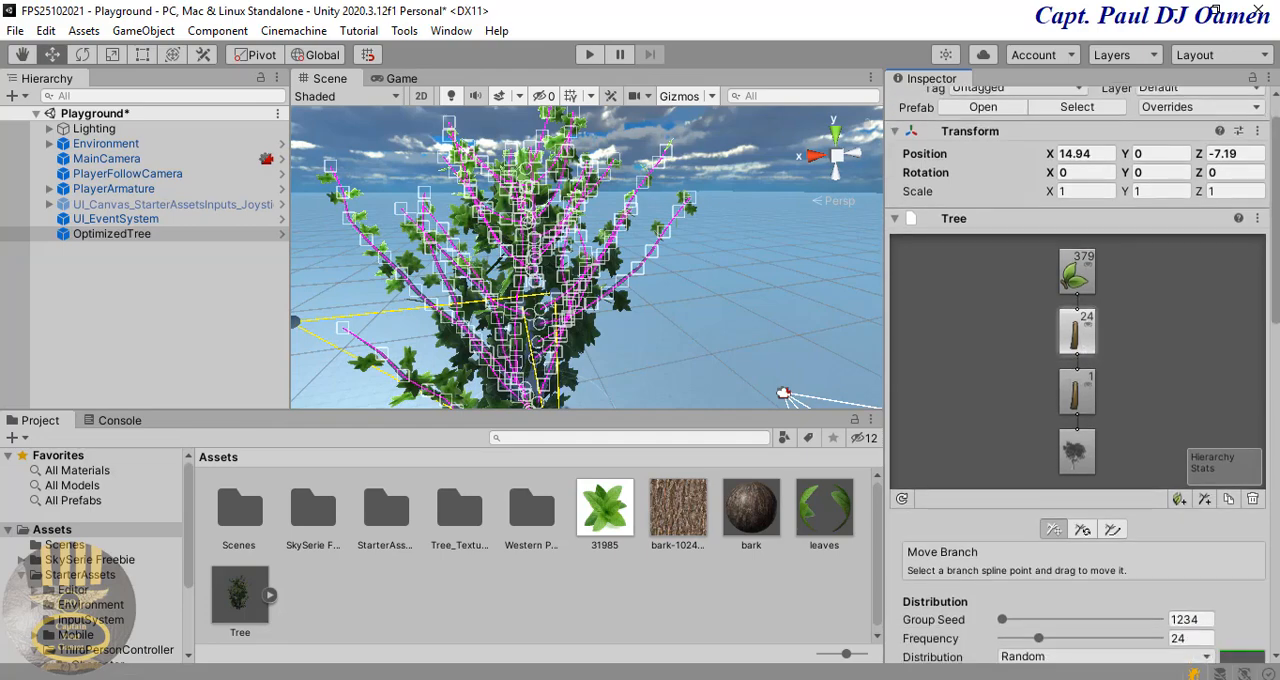
scroll(1270, 400, down, 5)
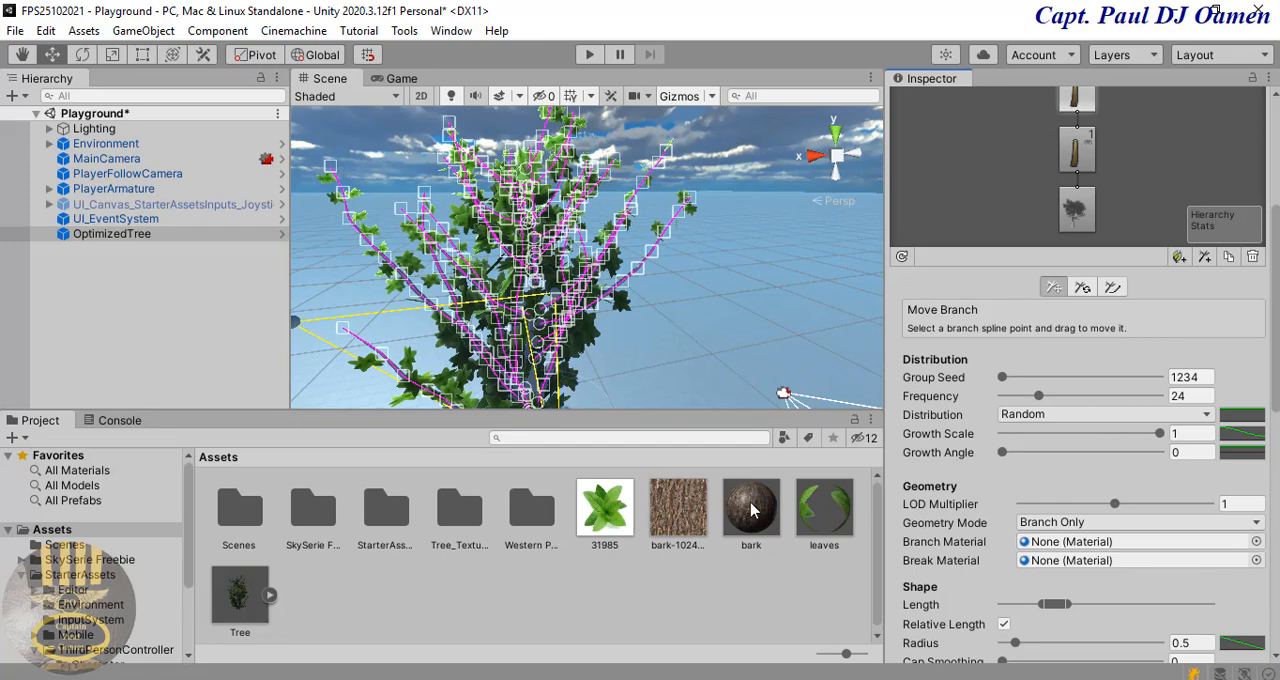
drag(998, 588, 1105, 549)
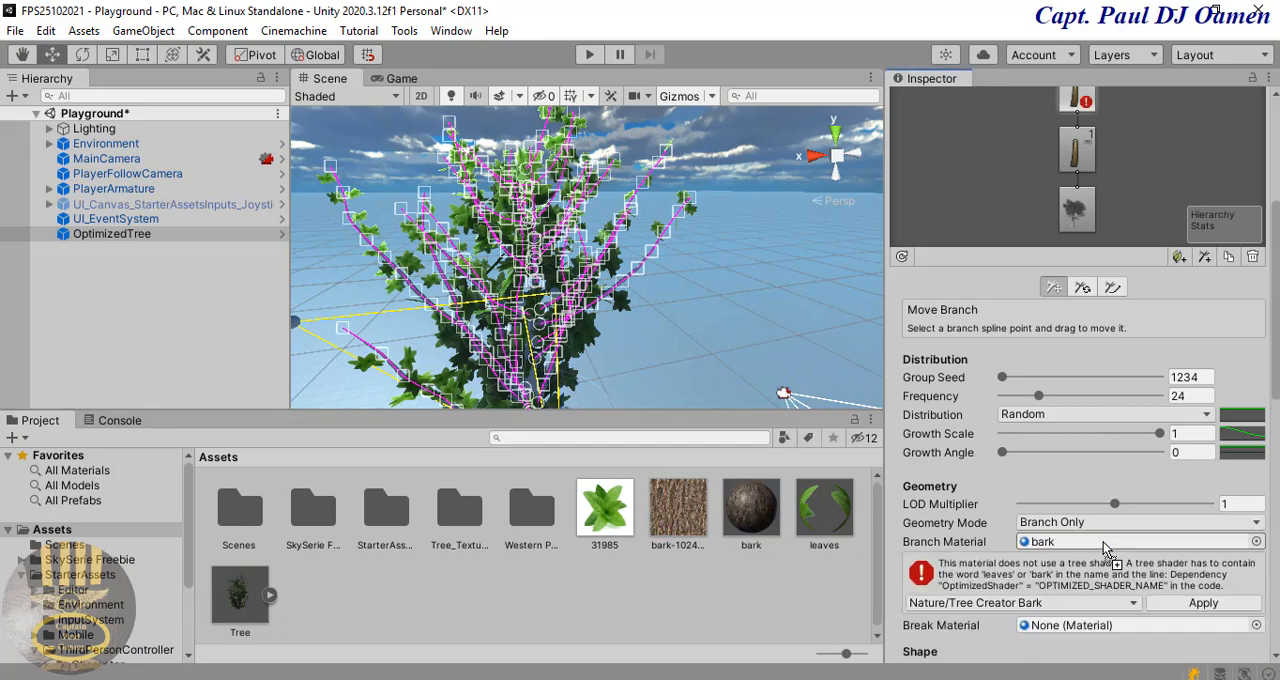
click(1203, 603)
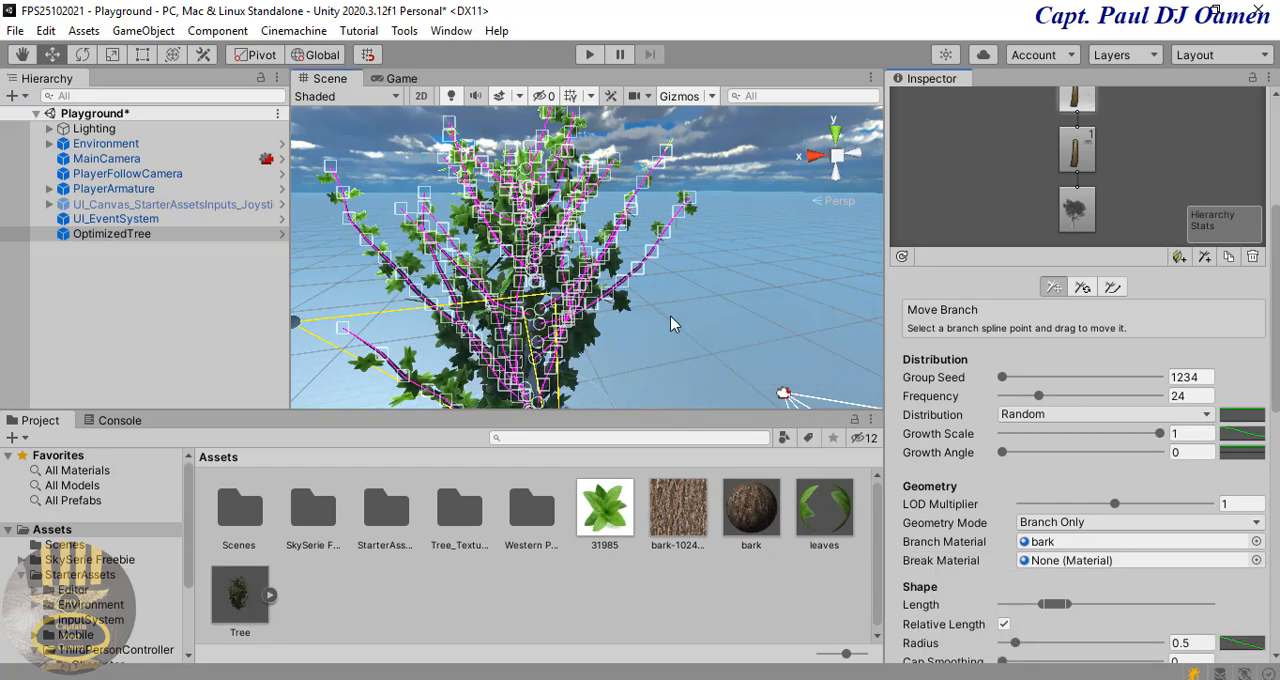
click(671, 317)
scroll(670, 327, down, 3)
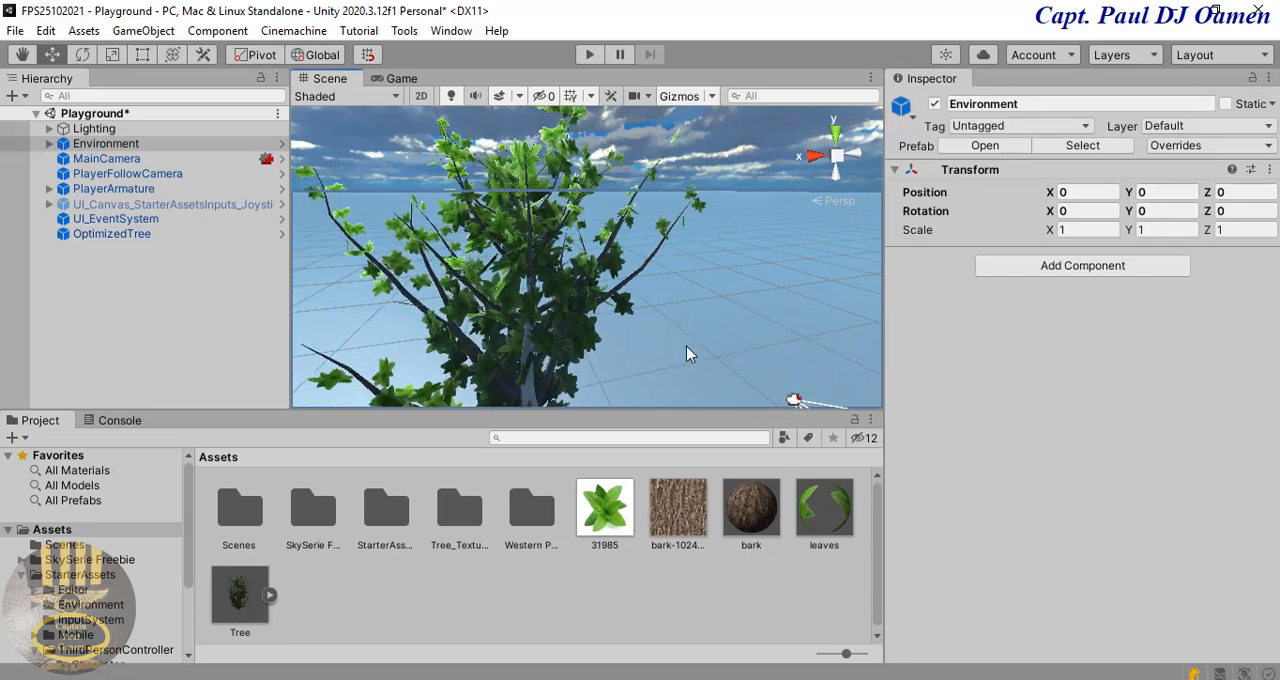
scroll(650, 295, down, 5)
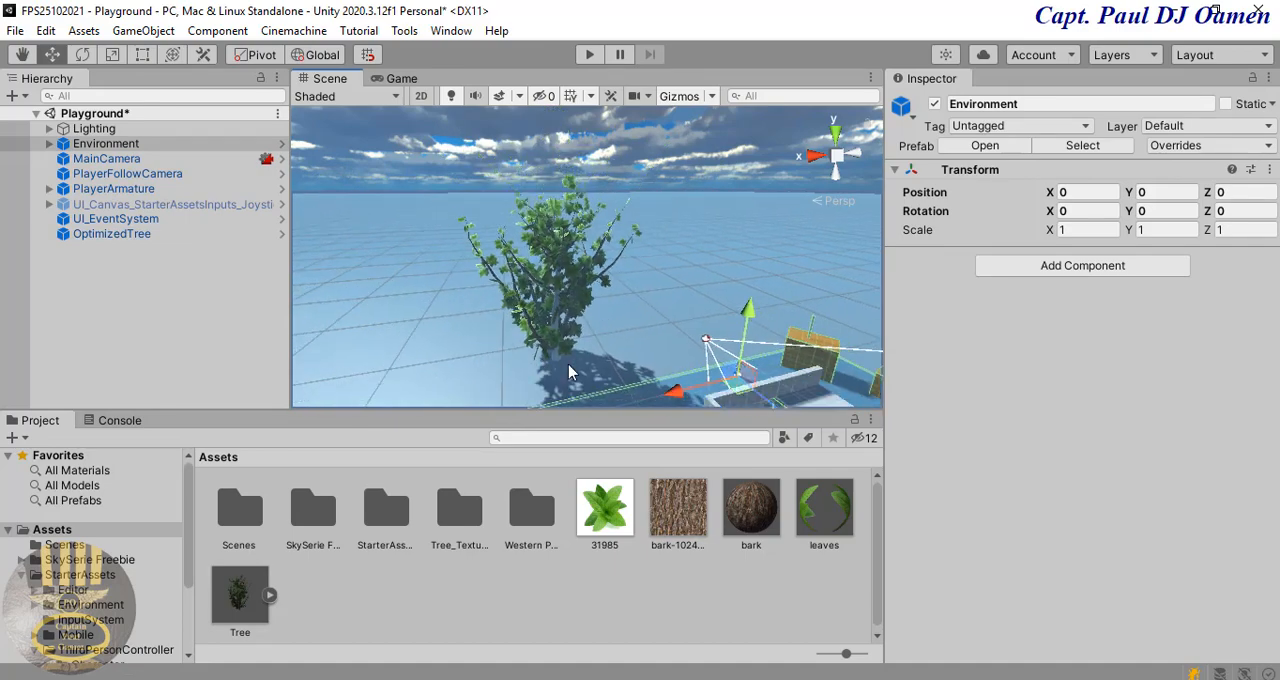
scroll(704, 288, up, 2)
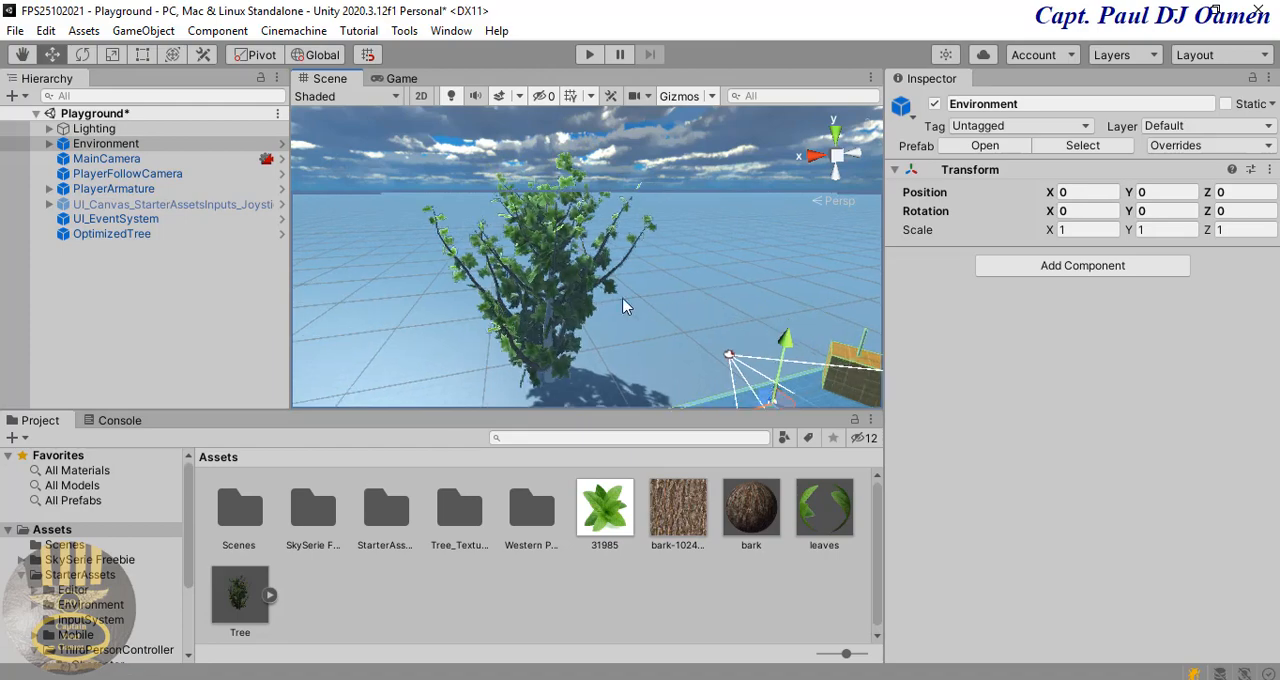
Step: Assign the bark material as the Branch Material of the OptimizedTree's trunk branch group and look at the trunk up close
click(562, 309)
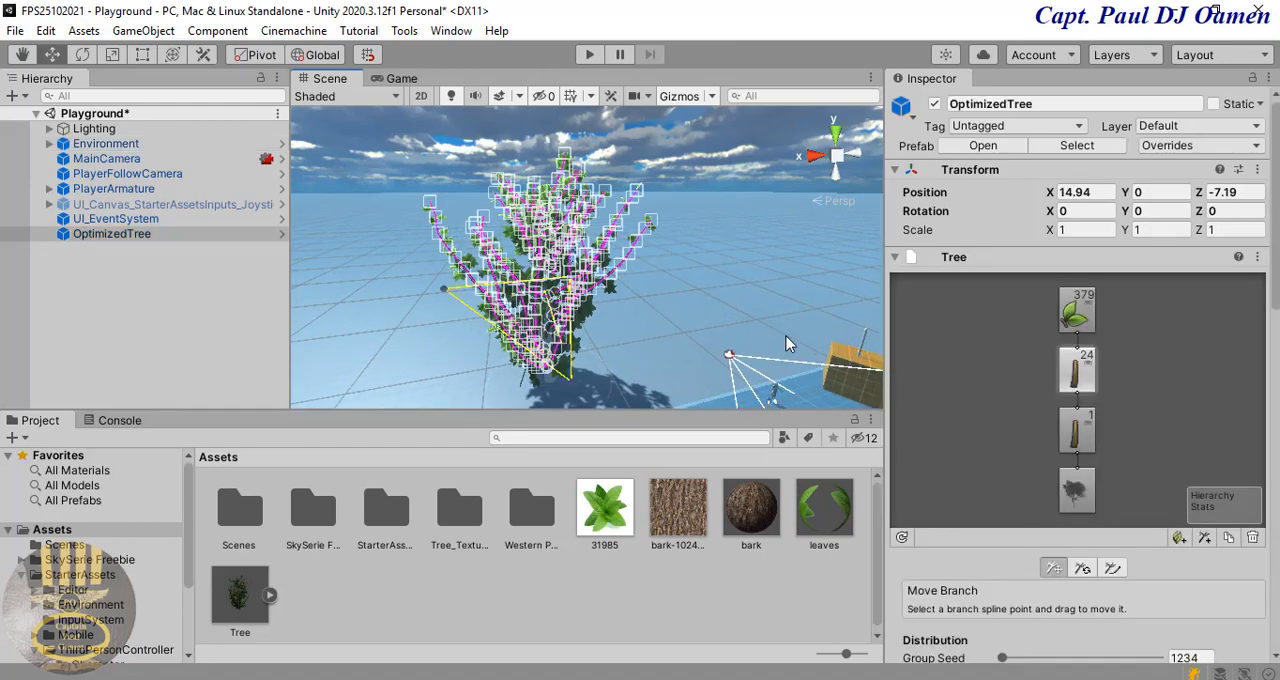
click(1080, 440)
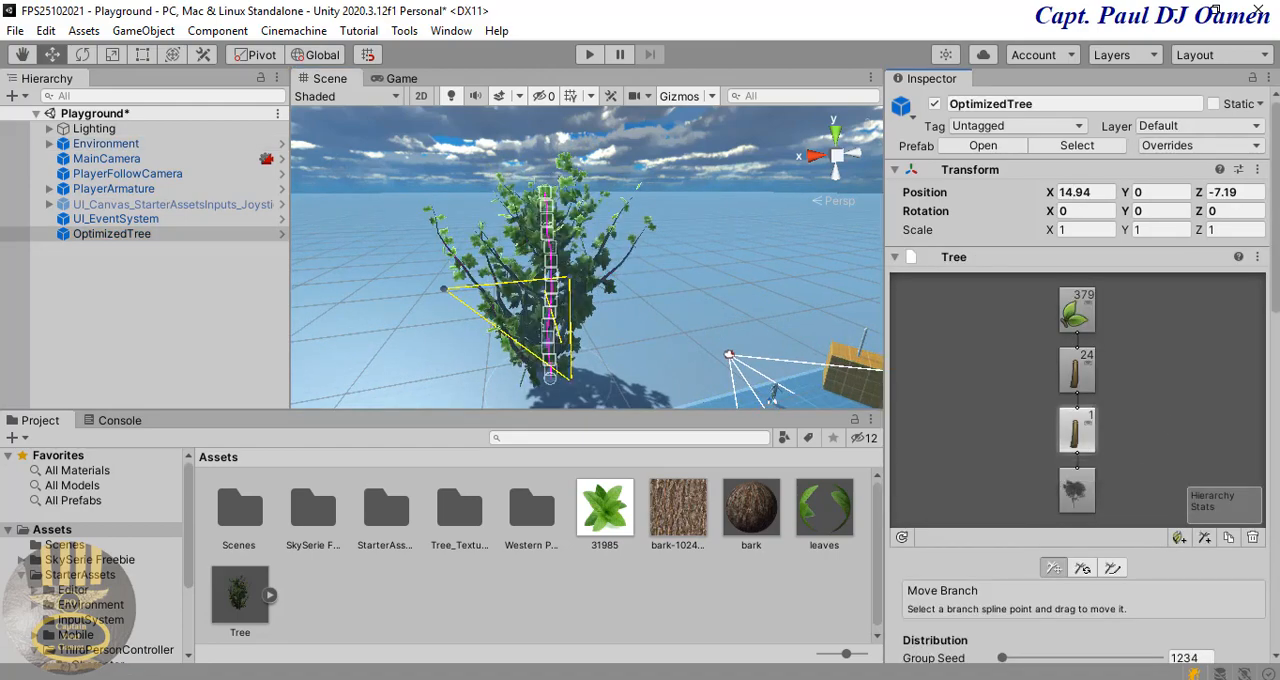
scroll(1160, 430, down, 5)
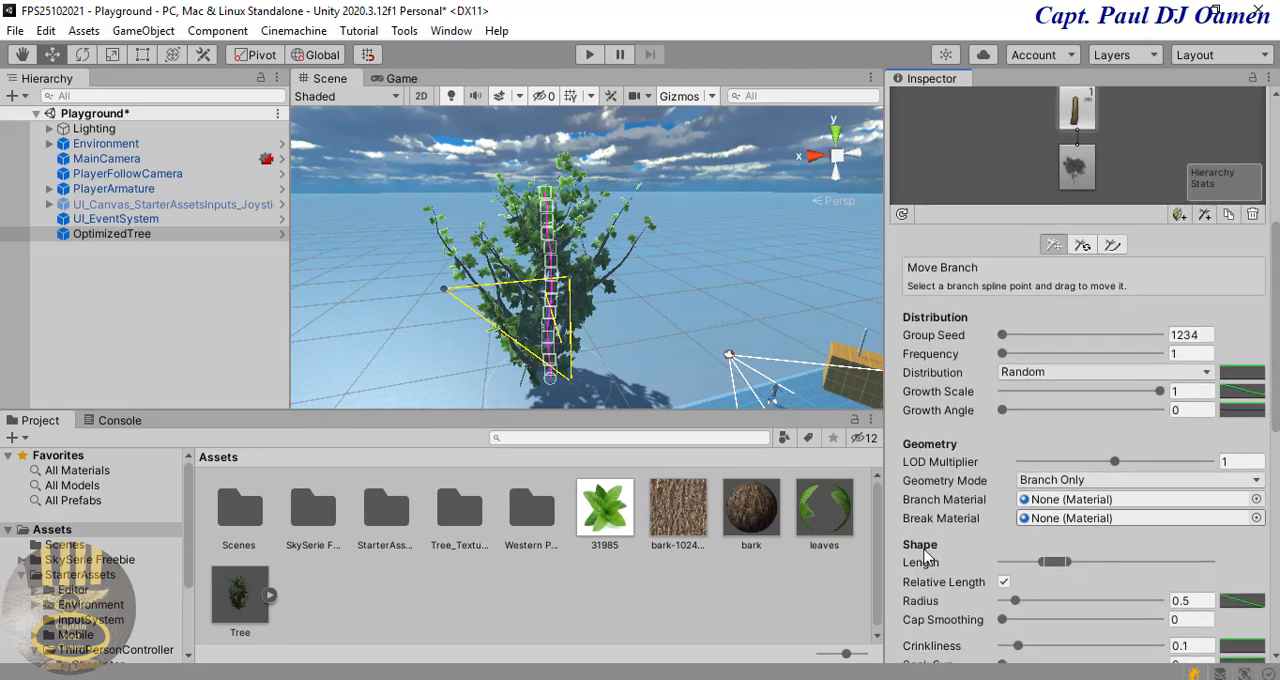
drag(757, 522, 1135, 507)
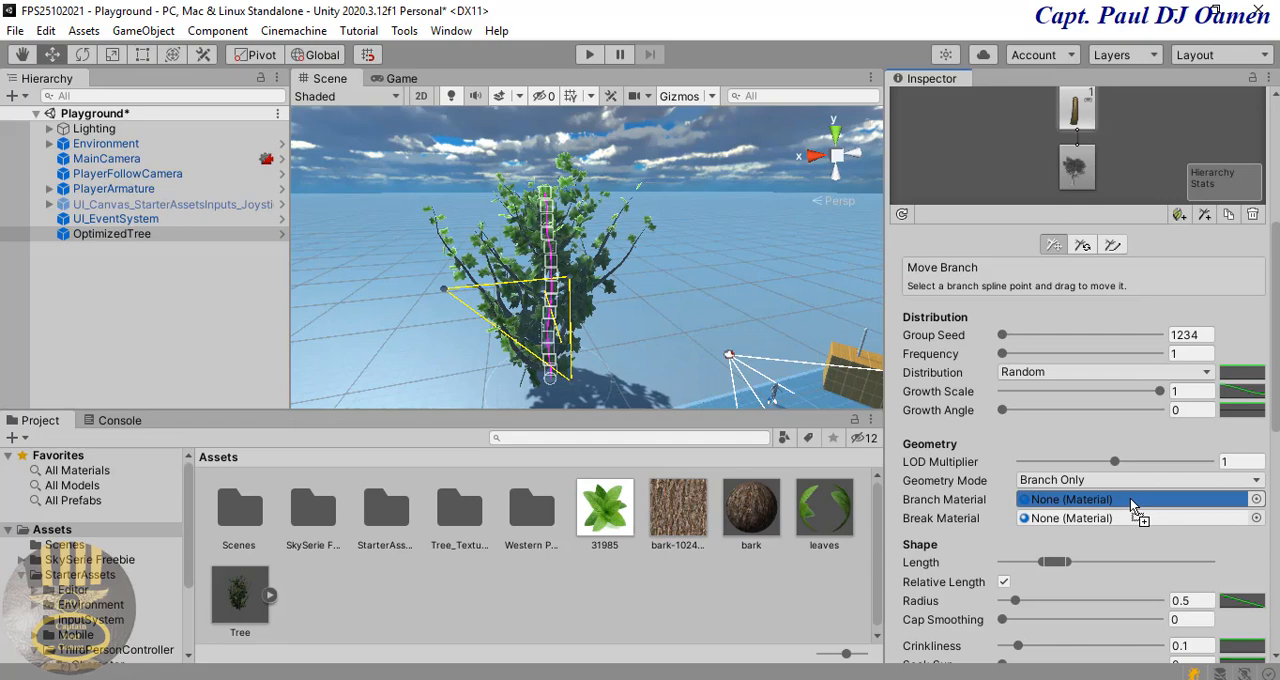
drag(1130, 498, 1130, 498)
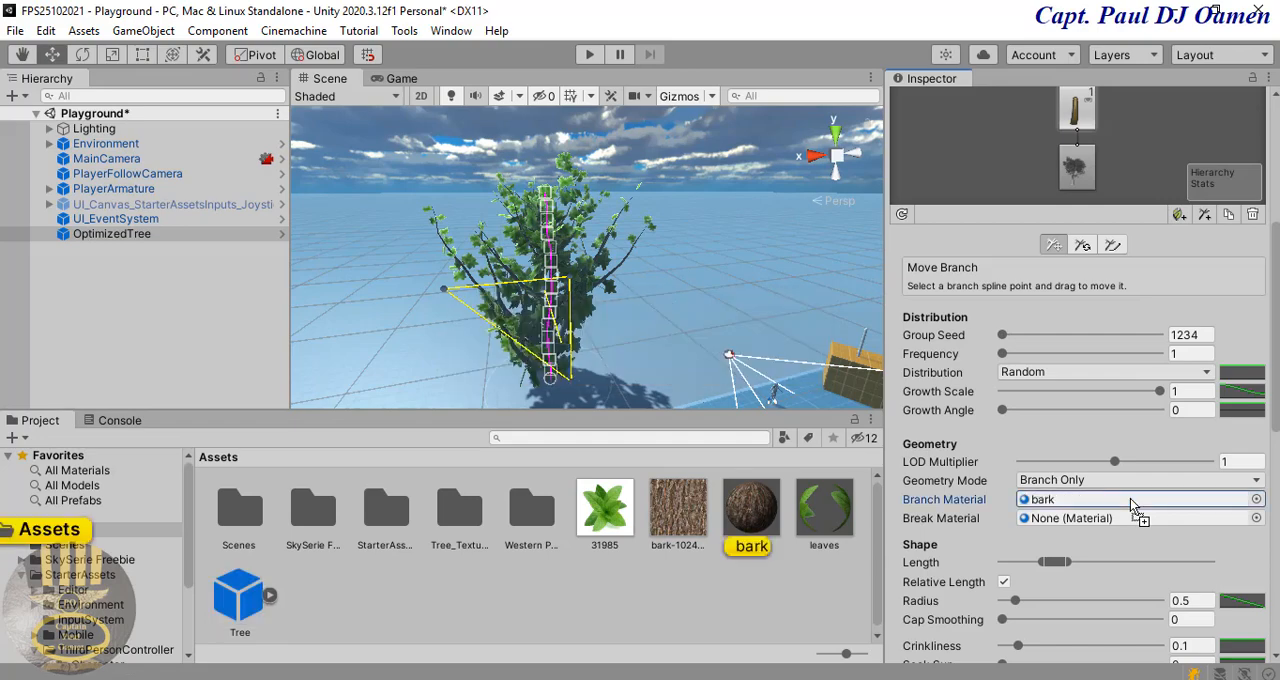
click(682, 254)
scroll(690, 298, up, 3)
middle_drag(699, 313, 676, 260)
scroll(674, 260, up, 3)
scroll(673, 259, up, 2)
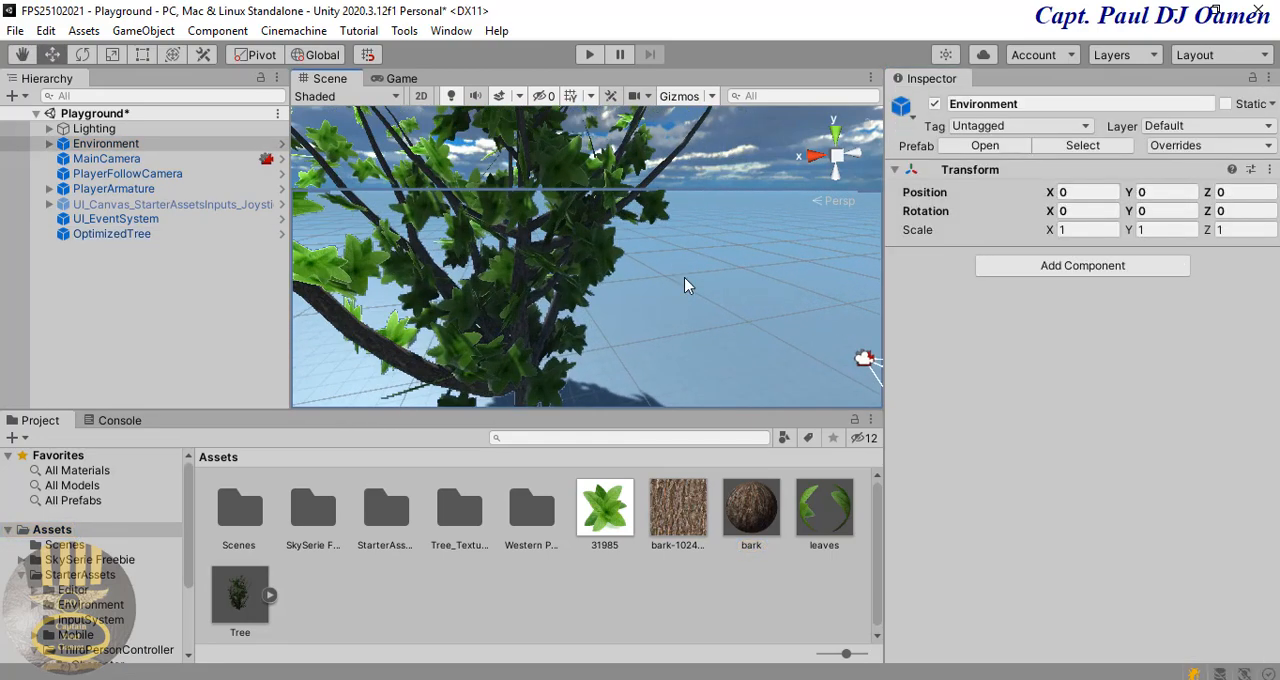
Step: Play-test the scene by walking the character up to the tree, and stop the game
click(590, 56)
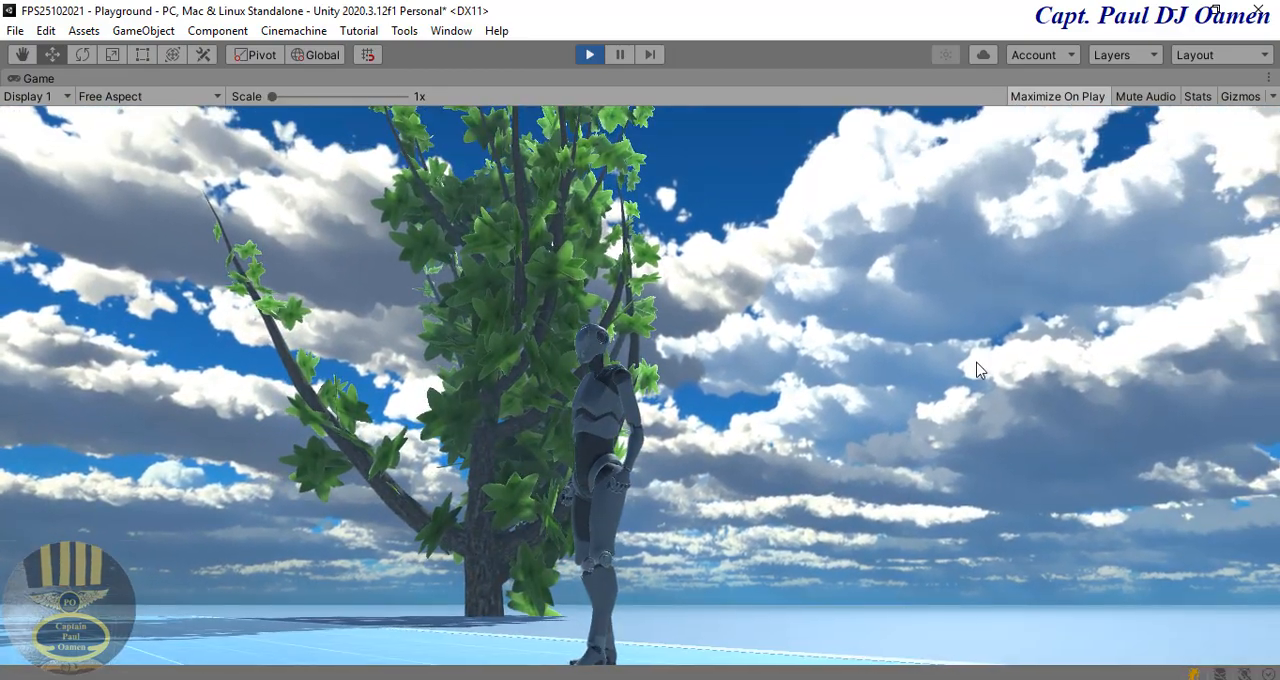
key(w)
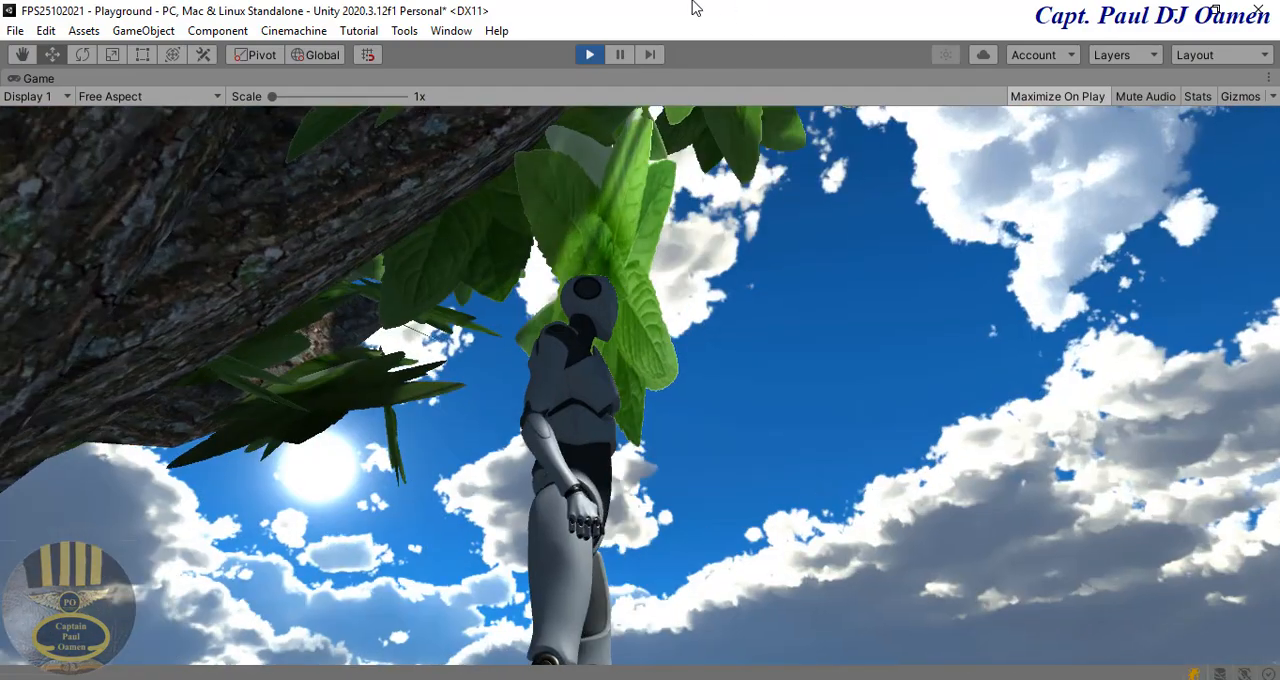
key(ctrl+p)
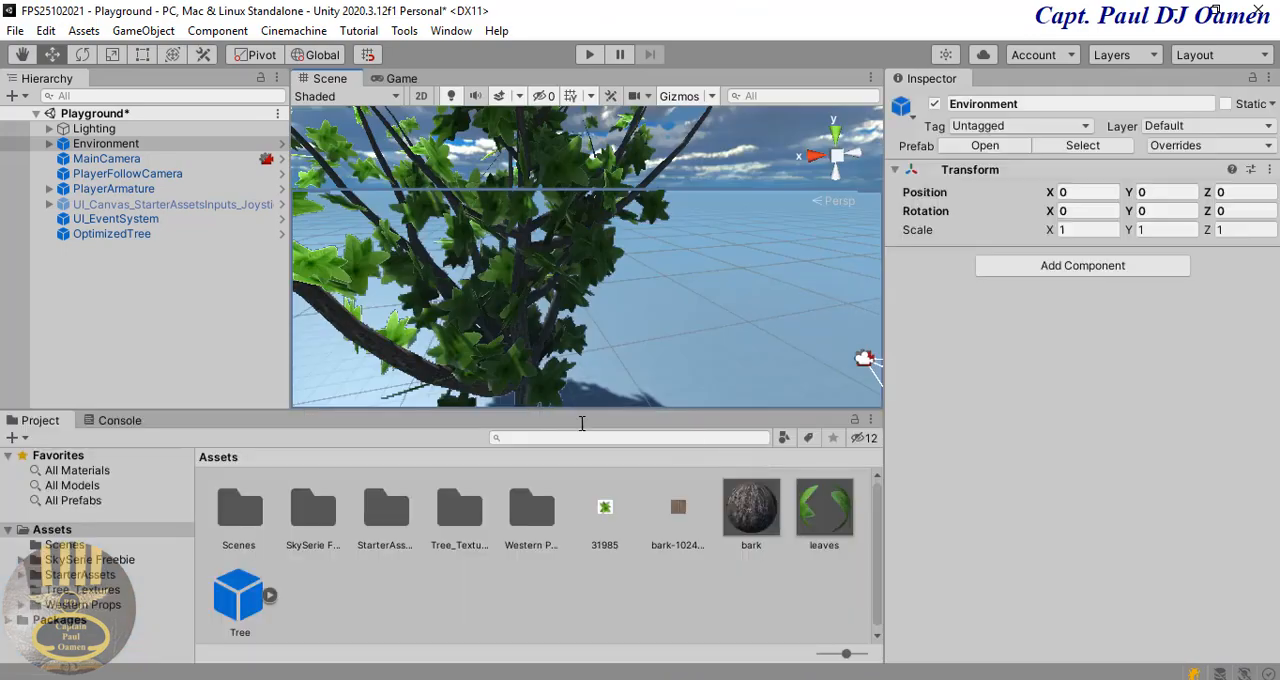
Step: Add a Mesh Collider component to the OptimizedTree
click(112, 234)
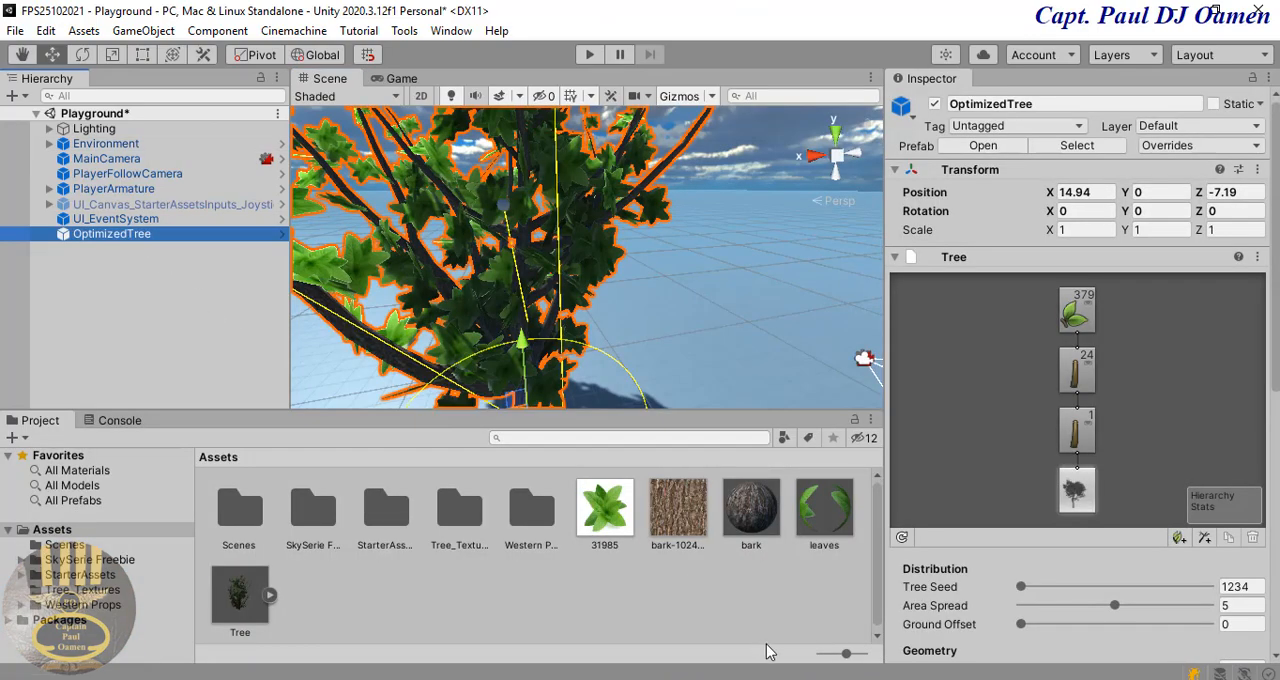
drag(1270, 358, 1273, 665)
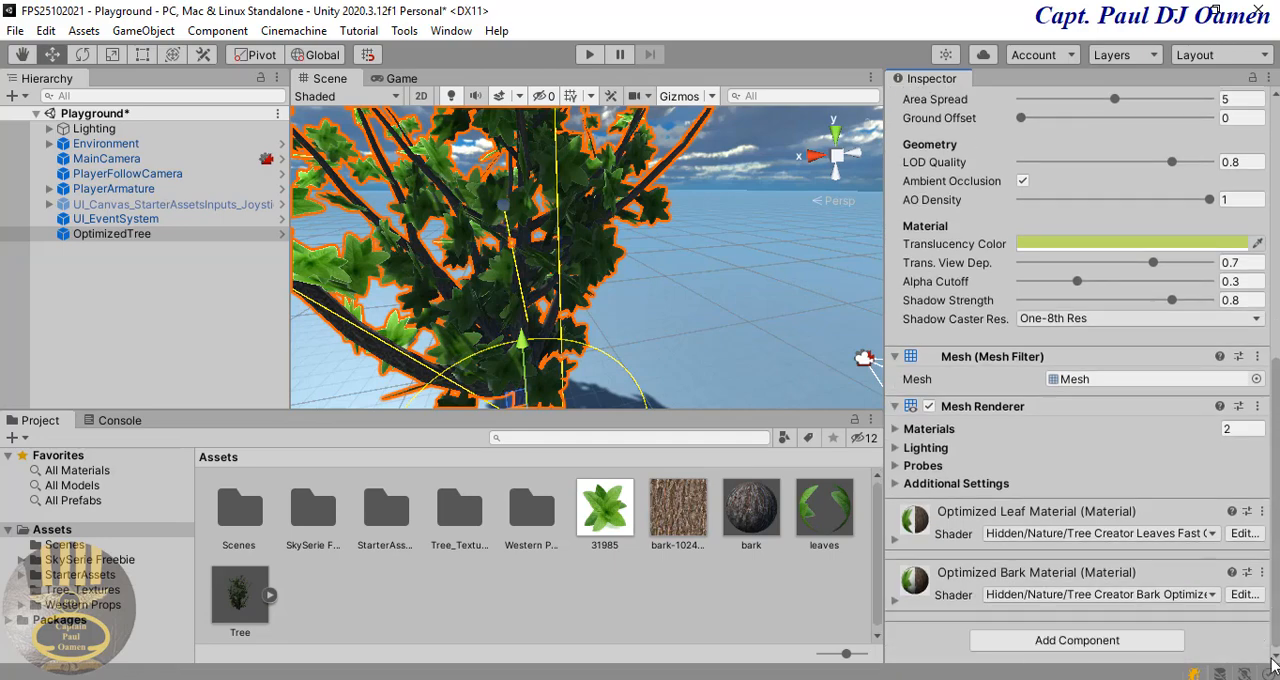
click(1044, 647)
text(mes)
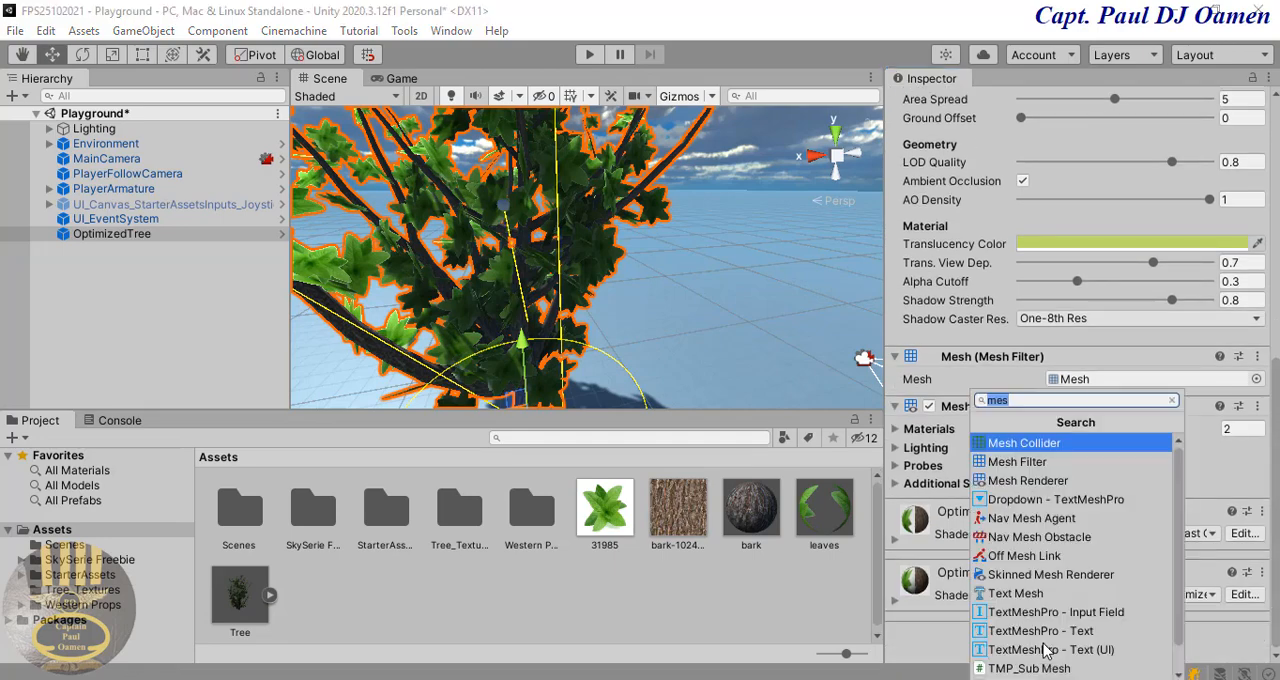
click(1022, 443)
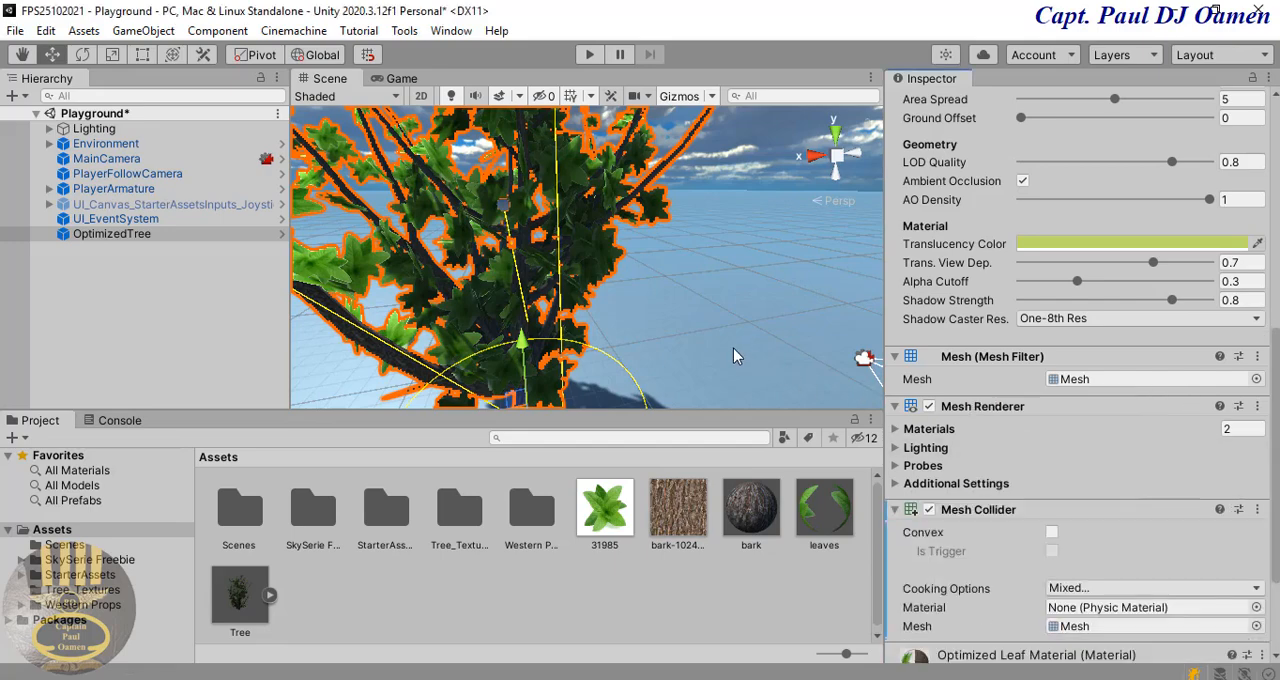
scroll(719, 348, down, 5)
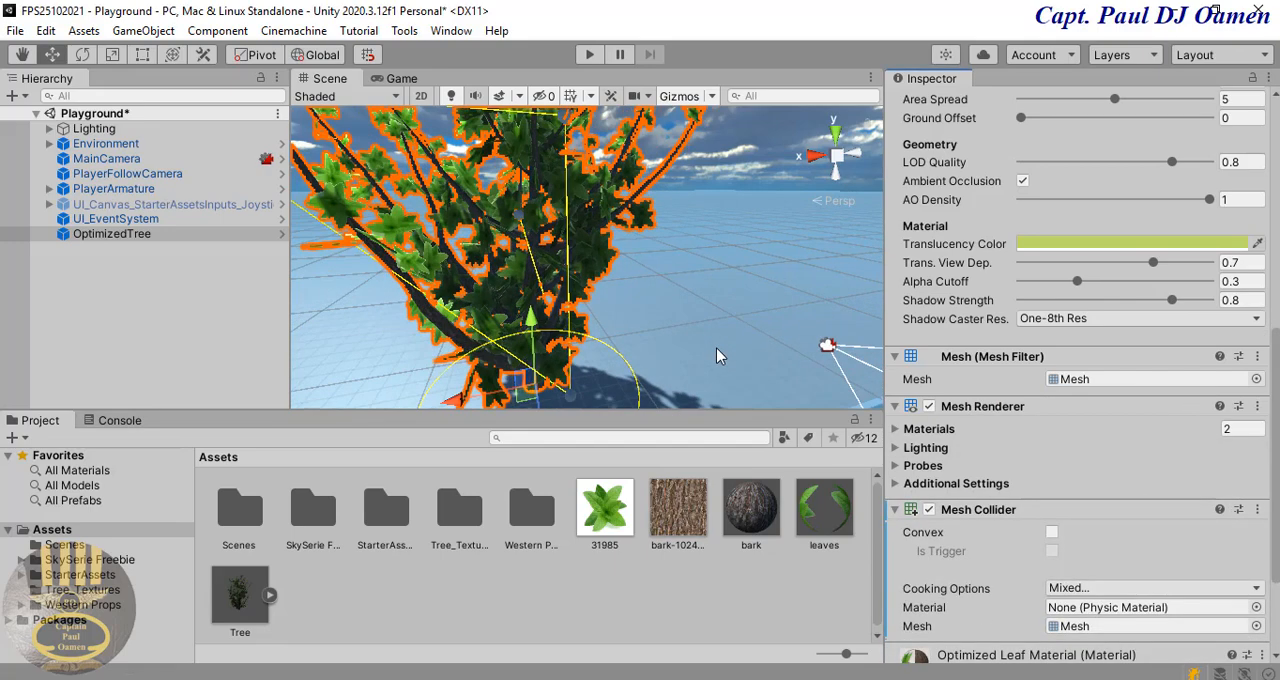
scroll(717, 355, down, 4)
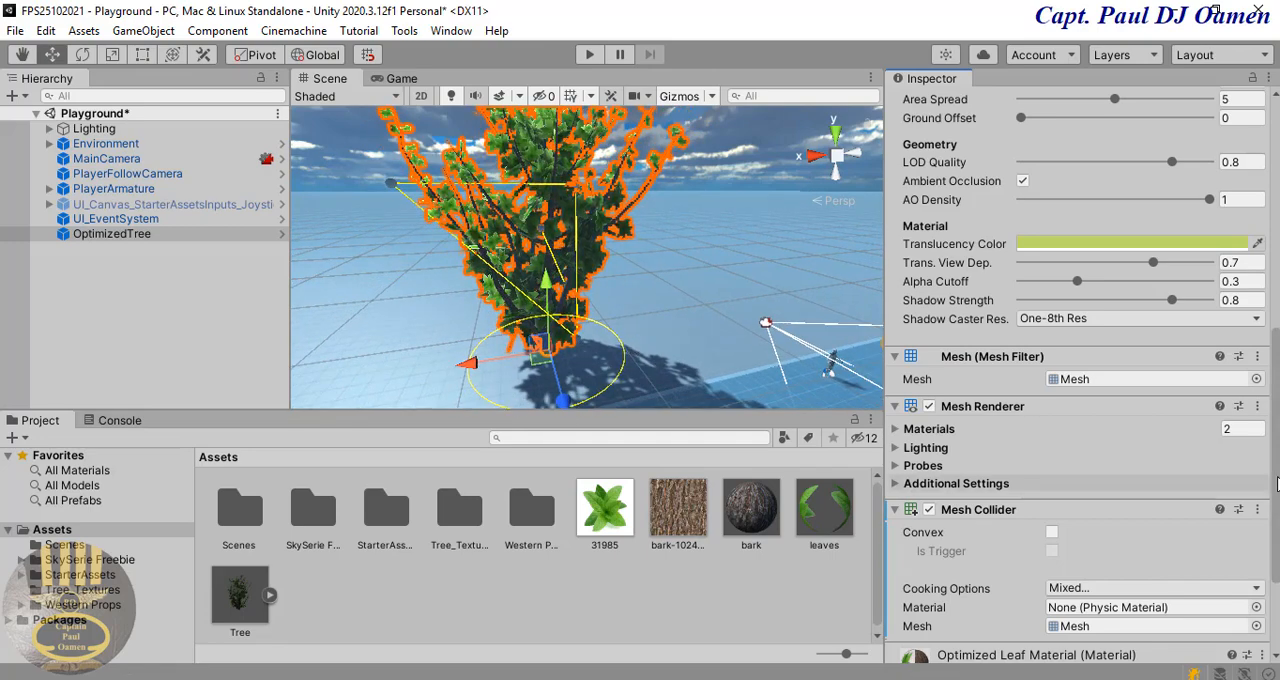
Step: Reduce the OptimizedTree's Area Spread to 1.17
scroll(1080, 375, up, 3)
scroll(1080, 375, up, 4)
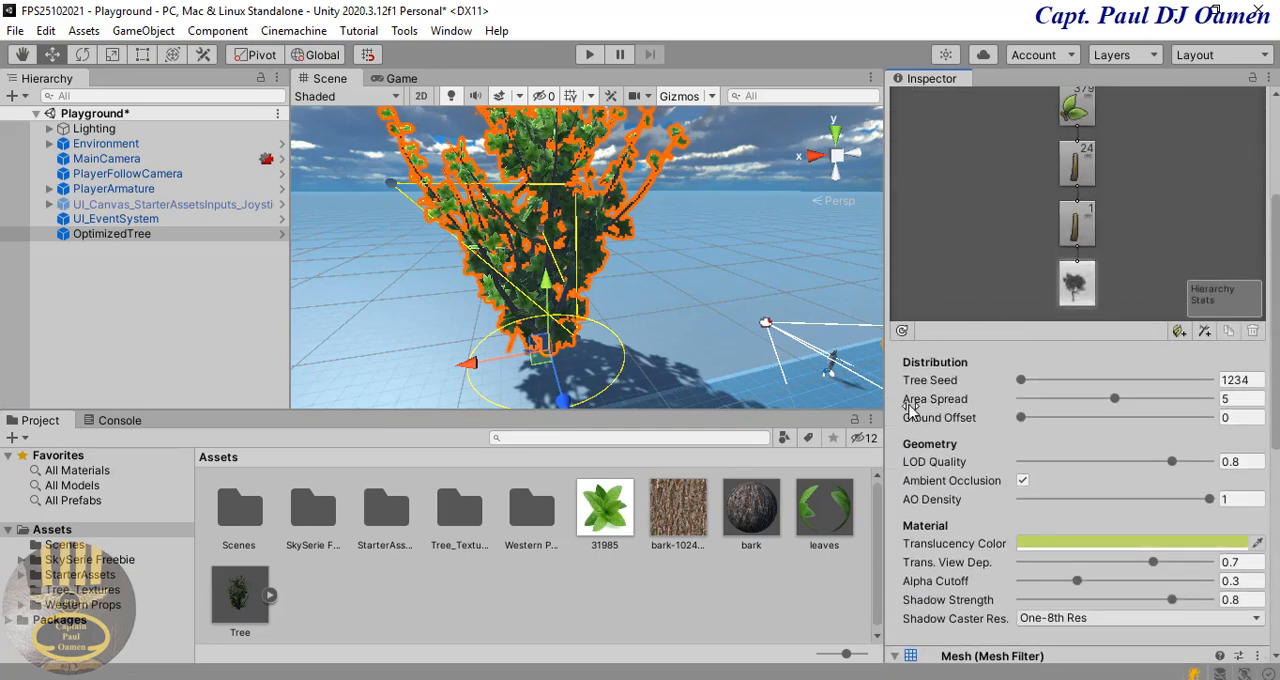
drag(1116, 399, 1073, 404)
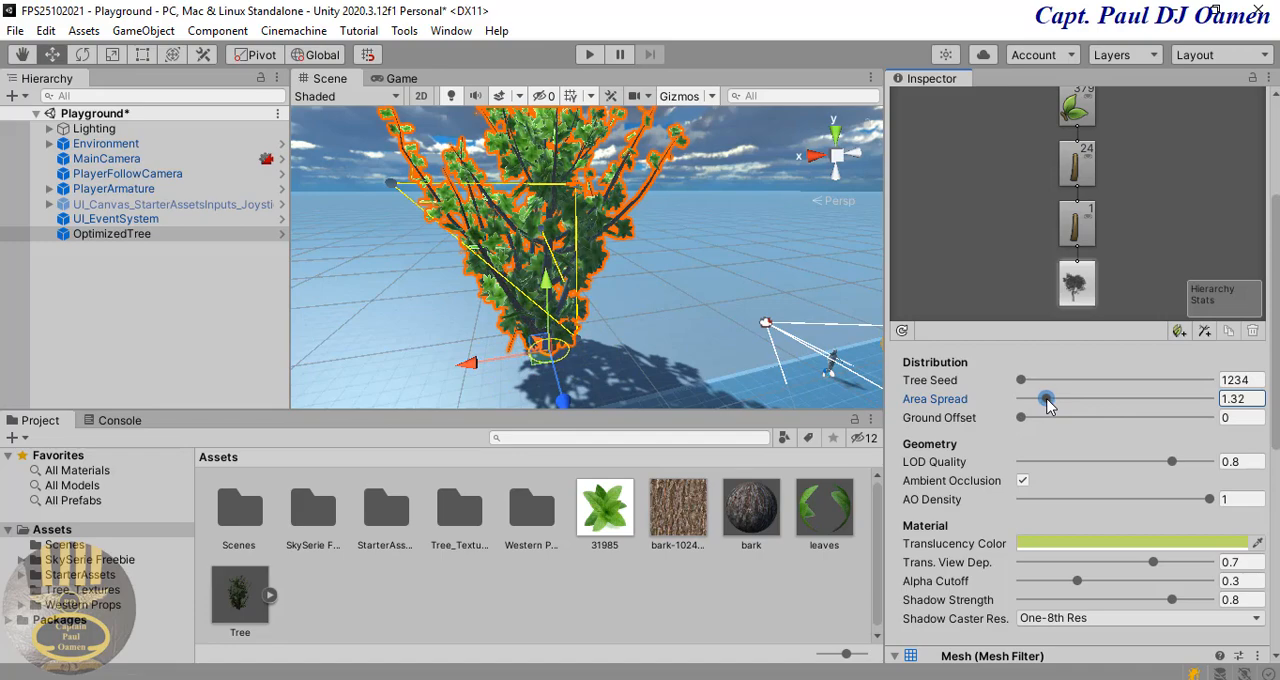
drag(1045, 402, 1006, 394)
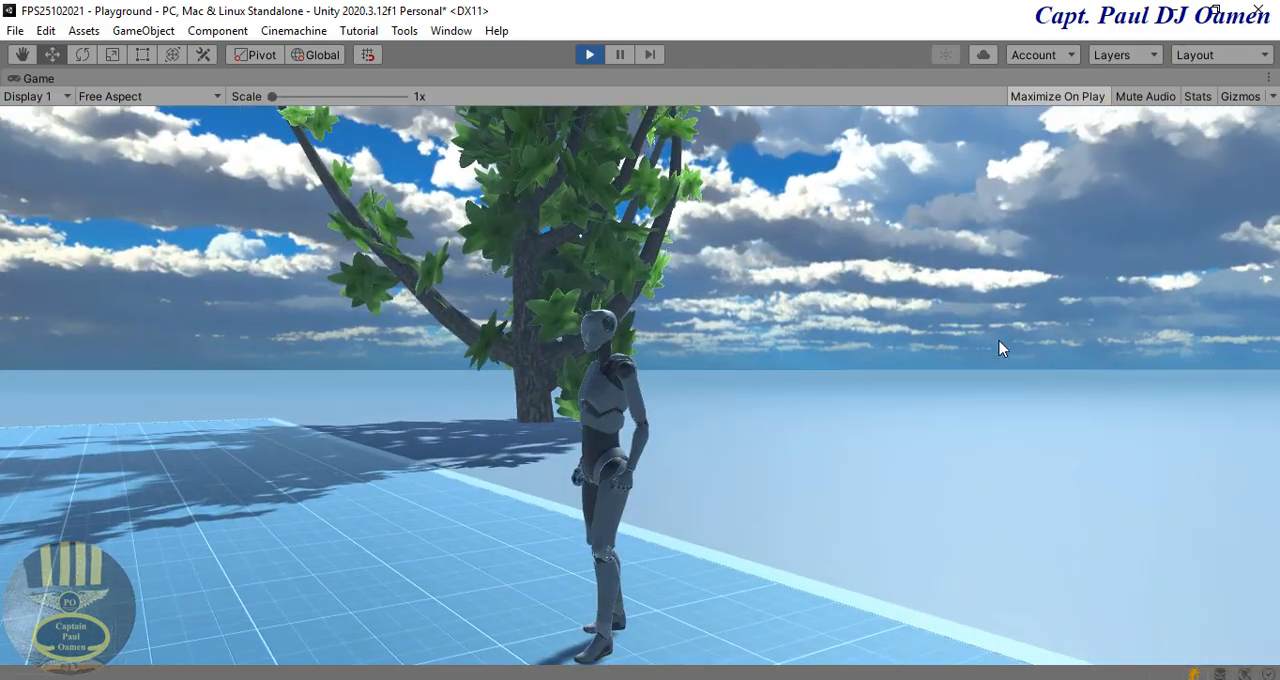
Step: Test the tree's collision in Play mode by walking the character against and around the trunk, and stop the game
key(w)
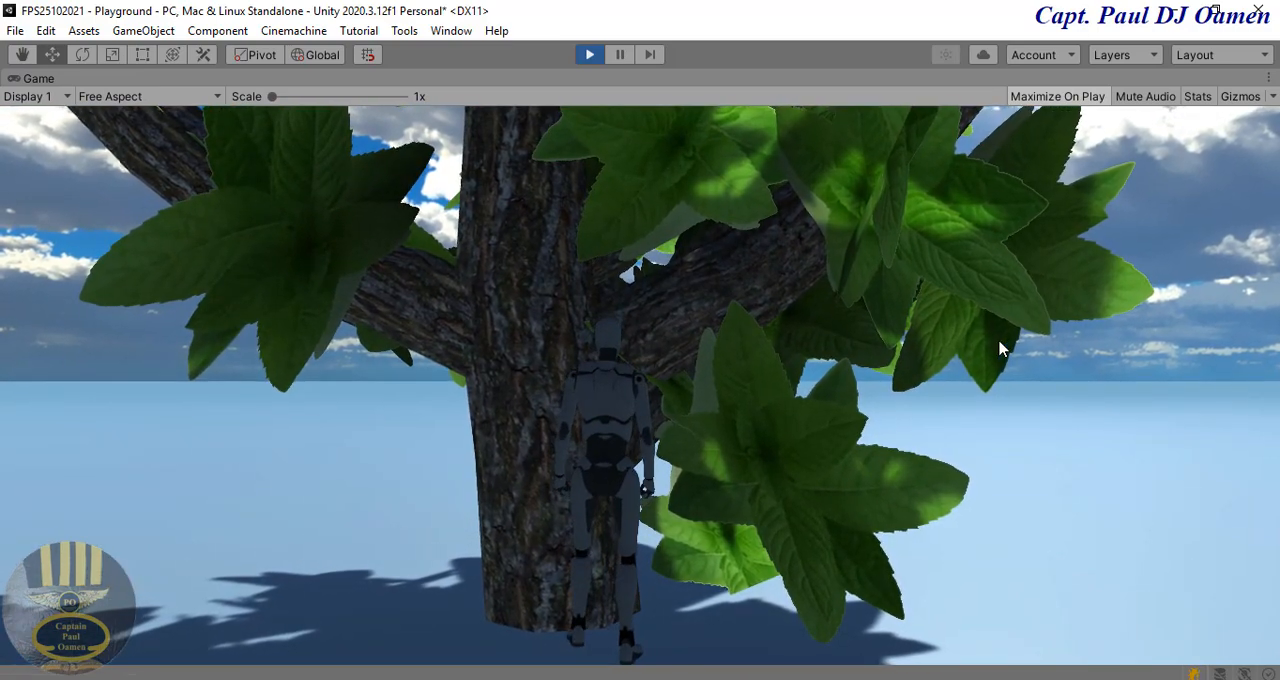
key(a)
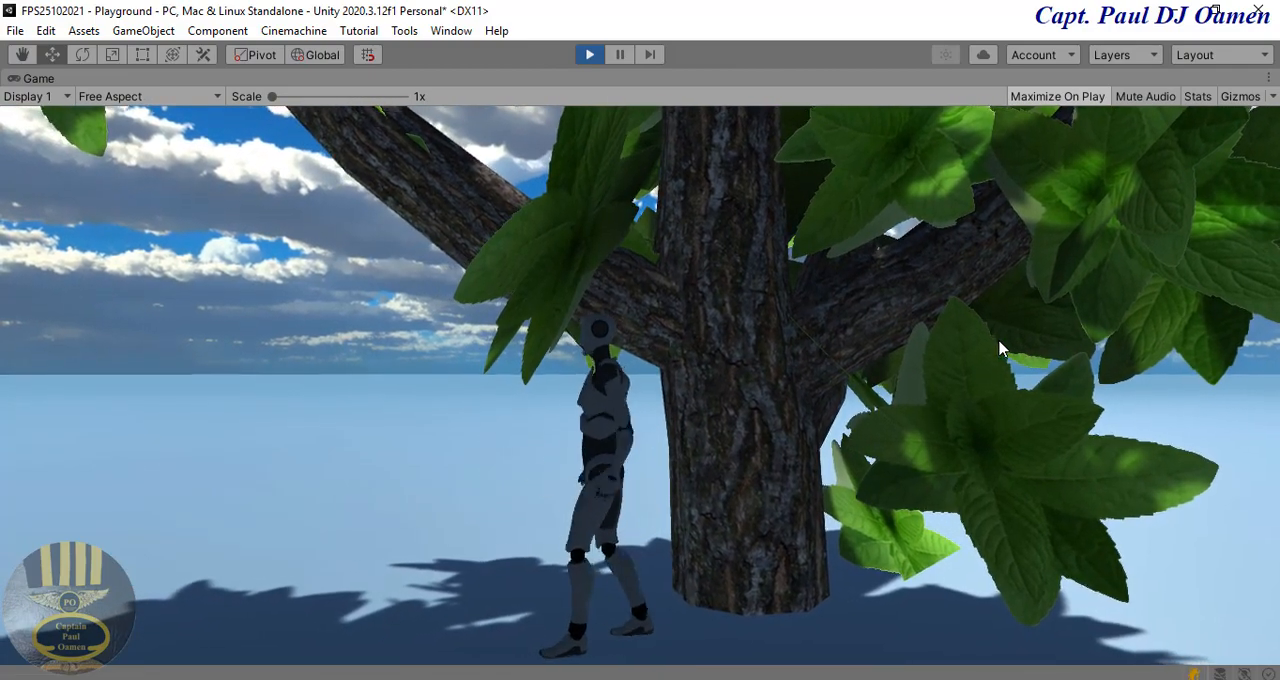
key(s)
key(a)
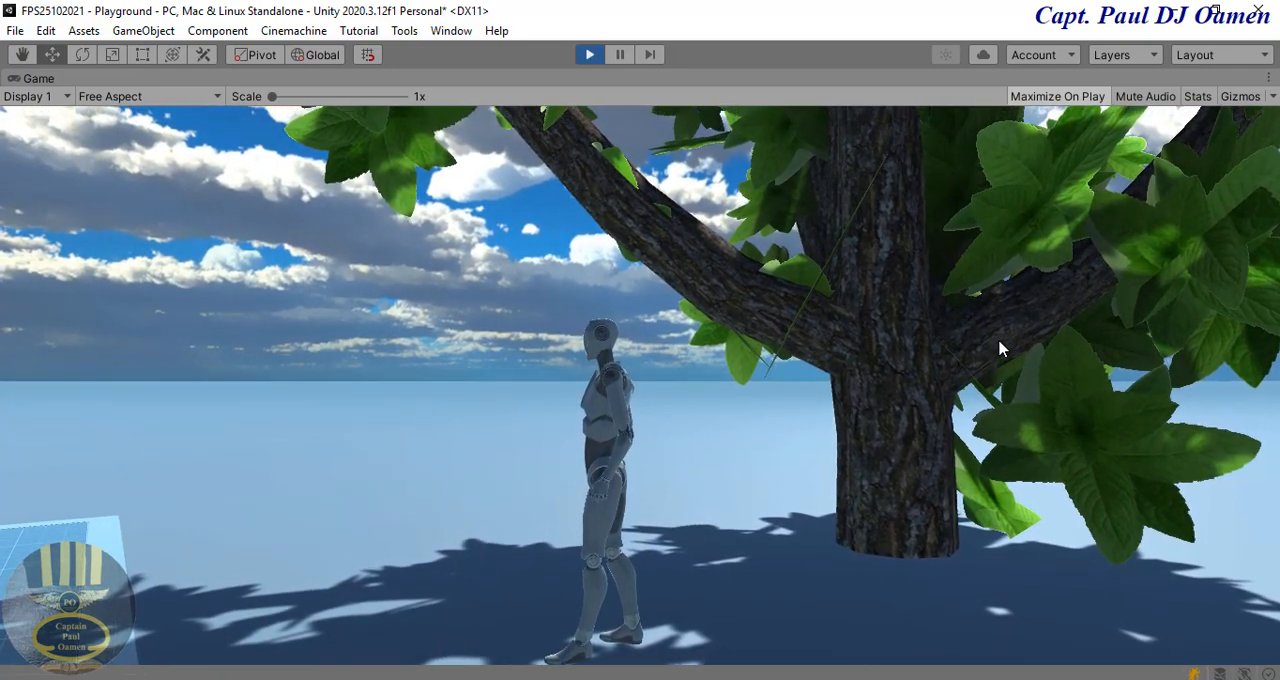
key(w)
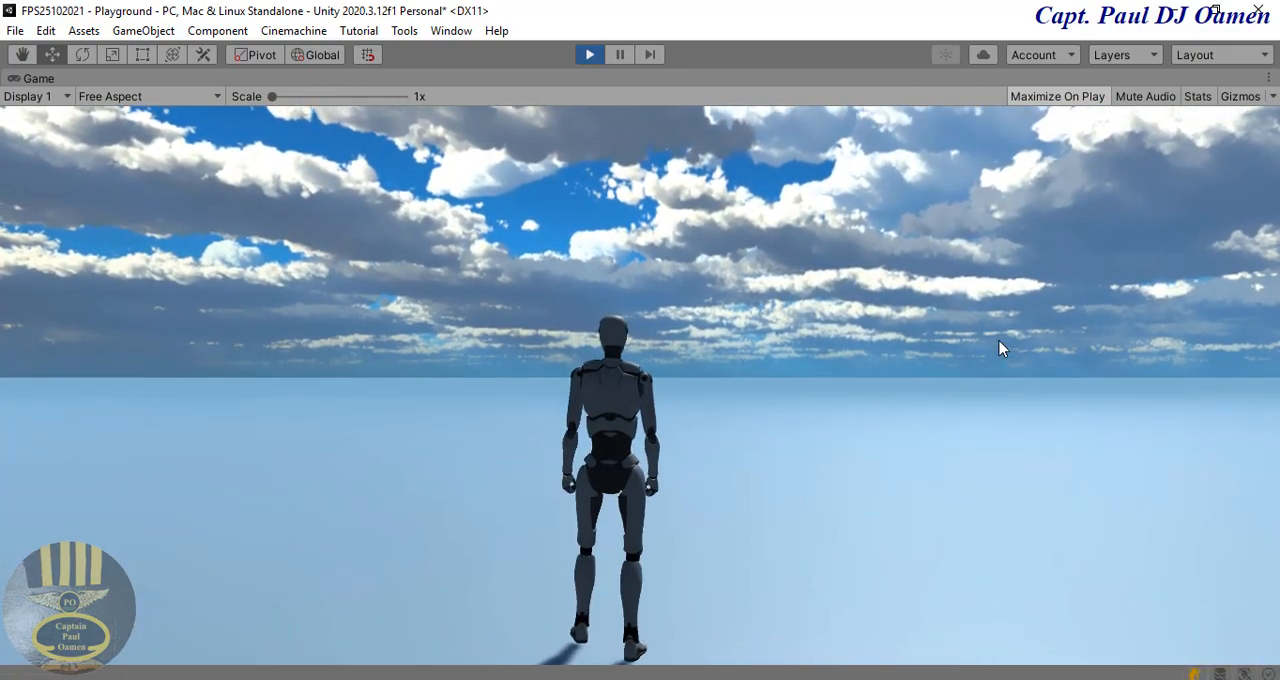
key(s)
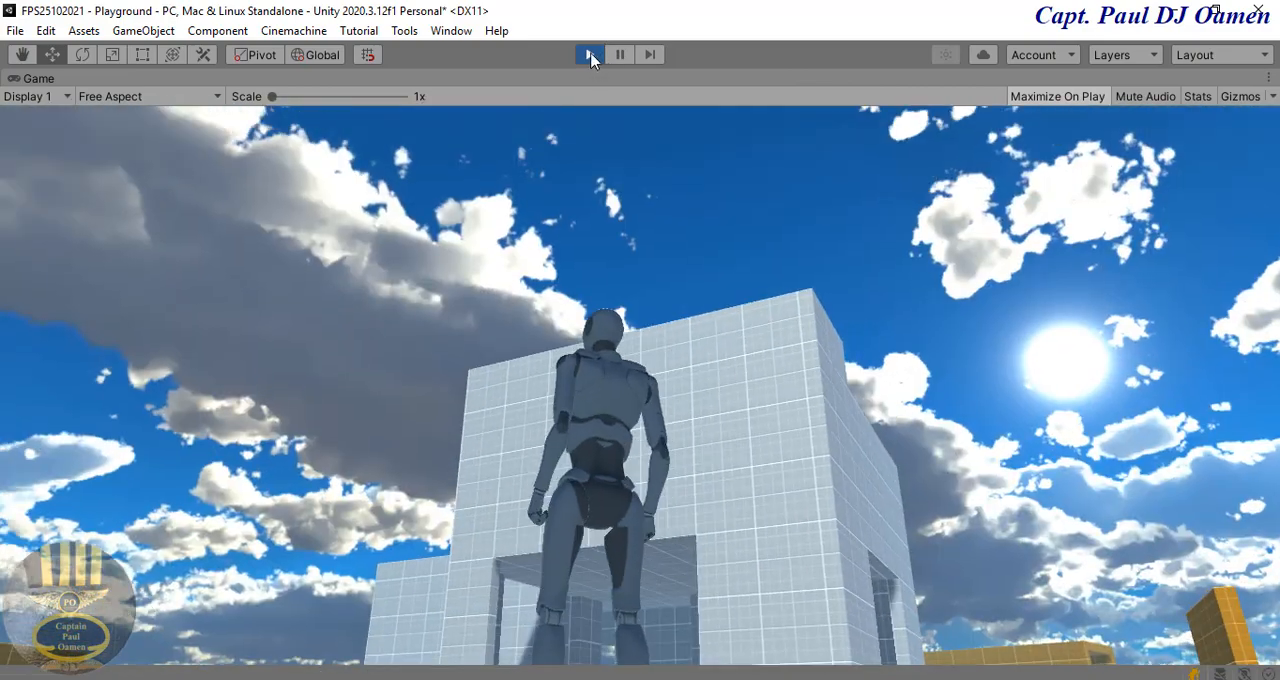
click(590, 55)
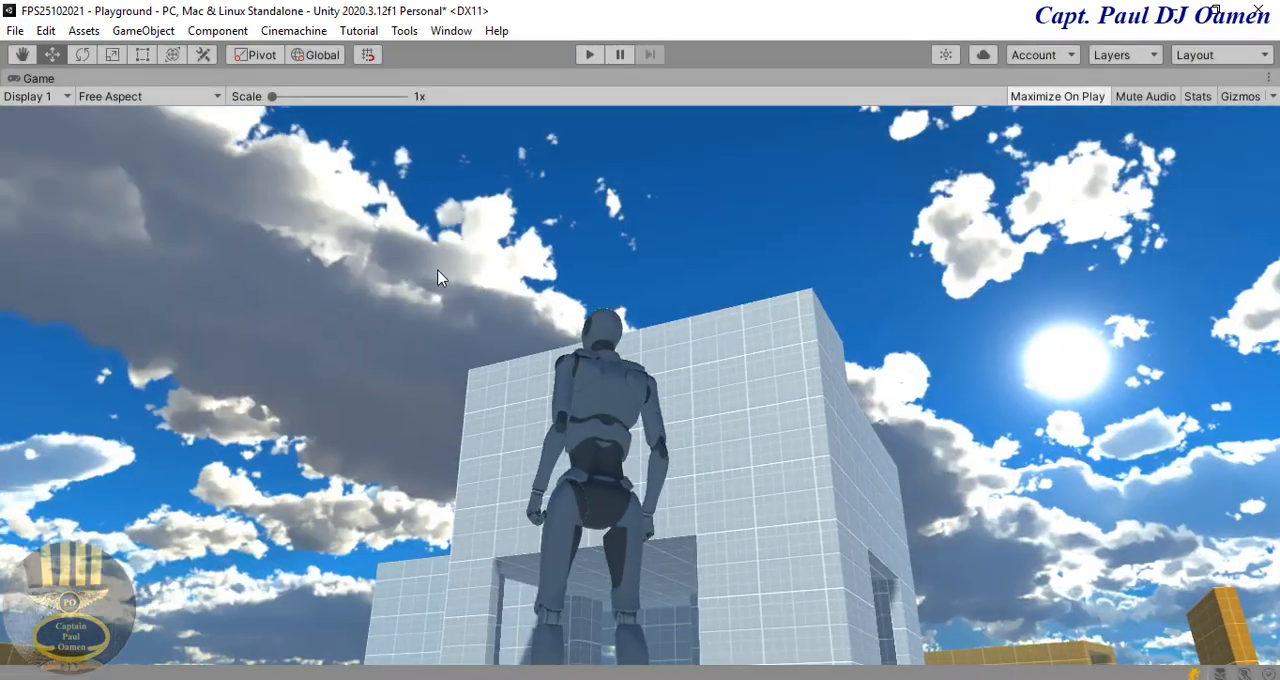
Step: Add a Wind Zone object to the Playground scene
click(143, 31)
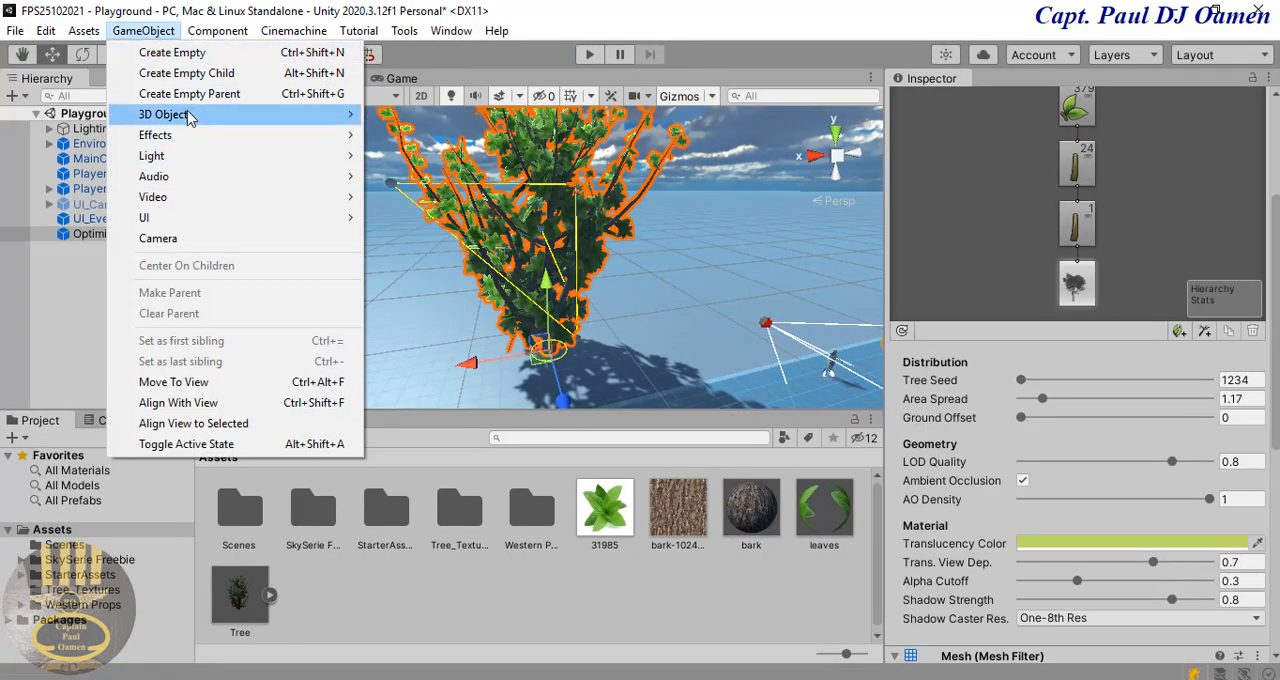
click(77, 300)
right_click(78, 302)
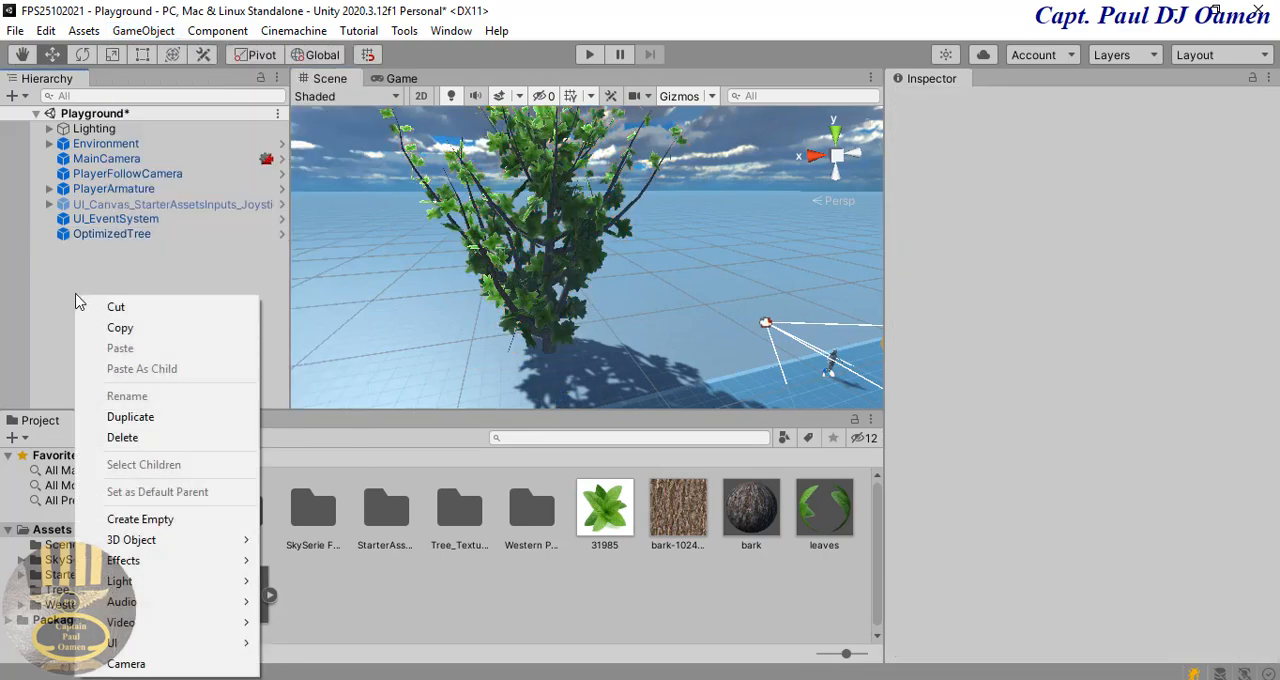
mouse_move(133, 545)
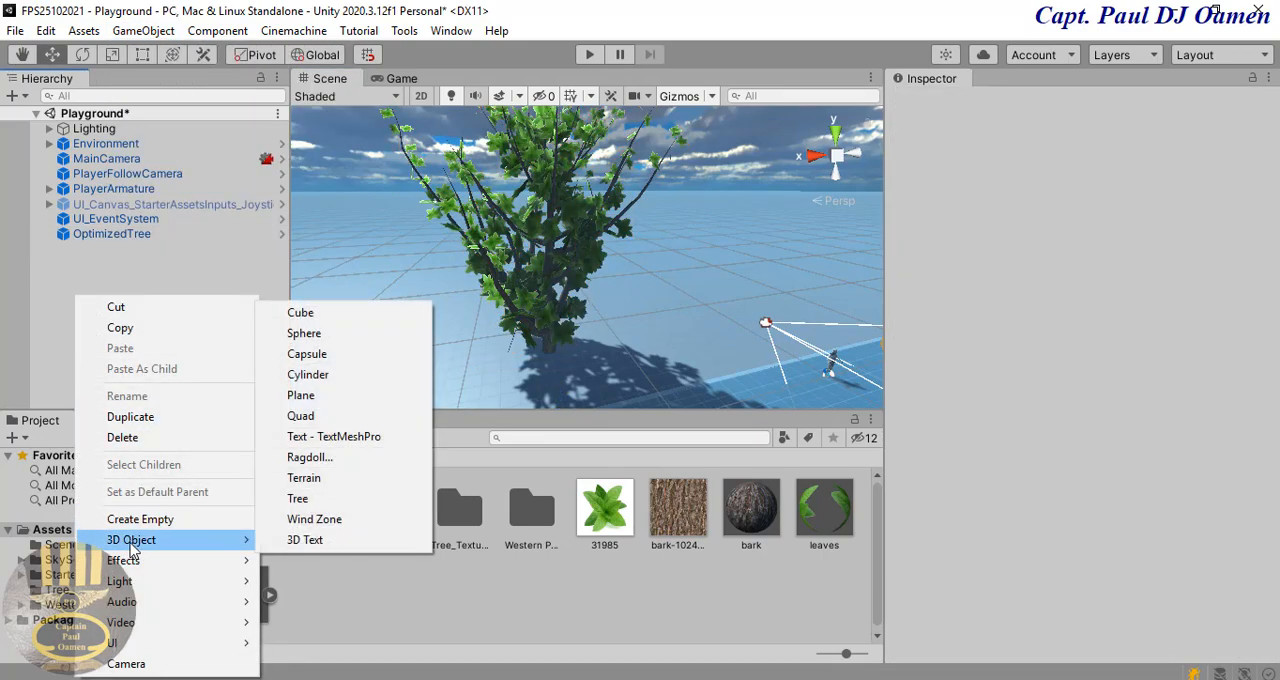
click(316, 520)
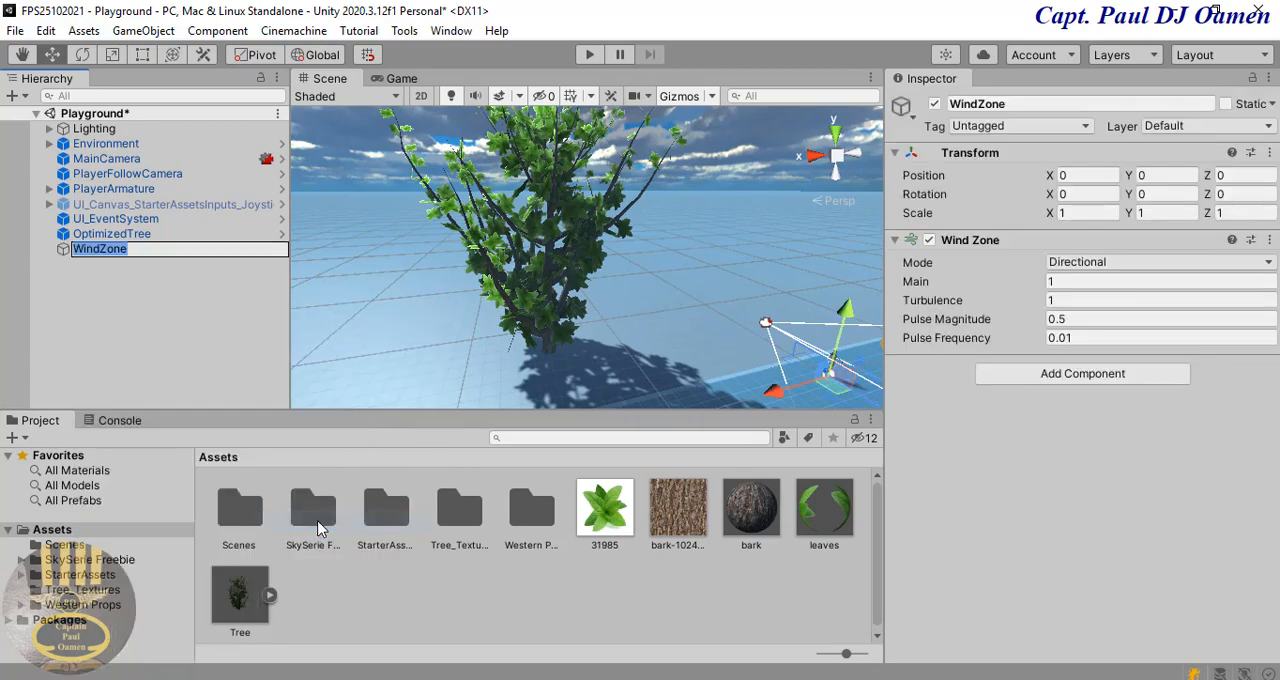
Step: Run the game briefly with the wind zone in the scene, and stop it
click(589, 56)
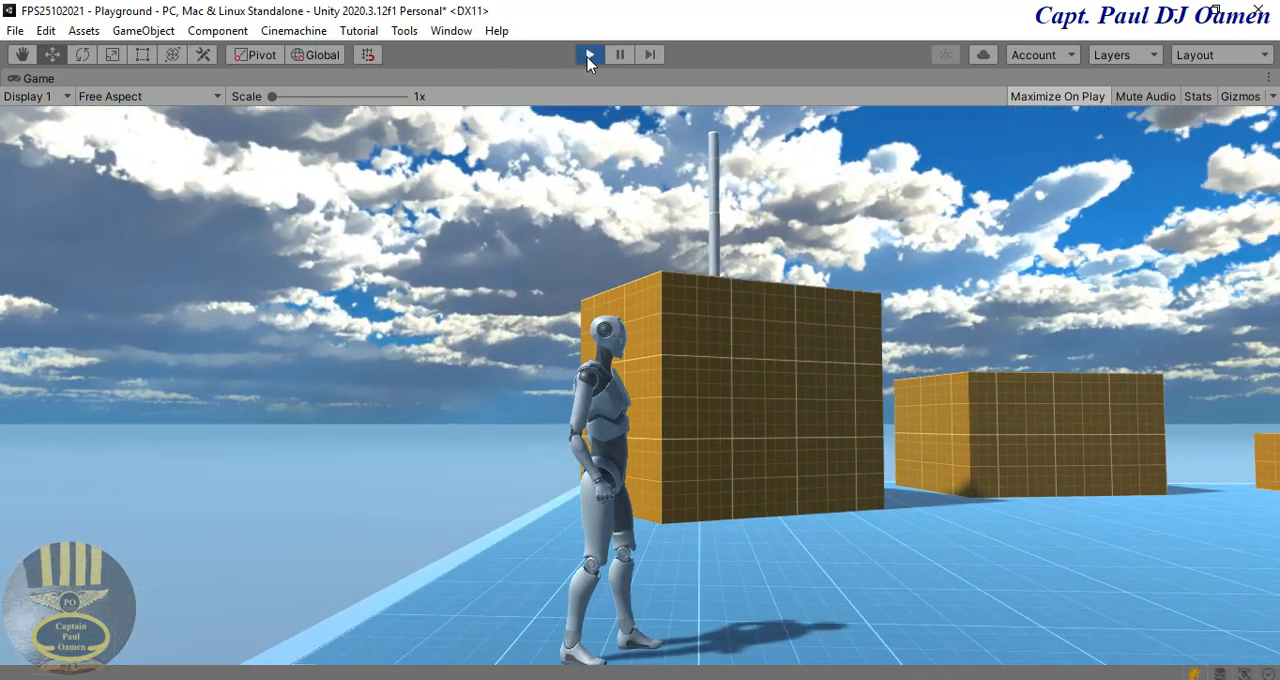
key(ctrl+p)
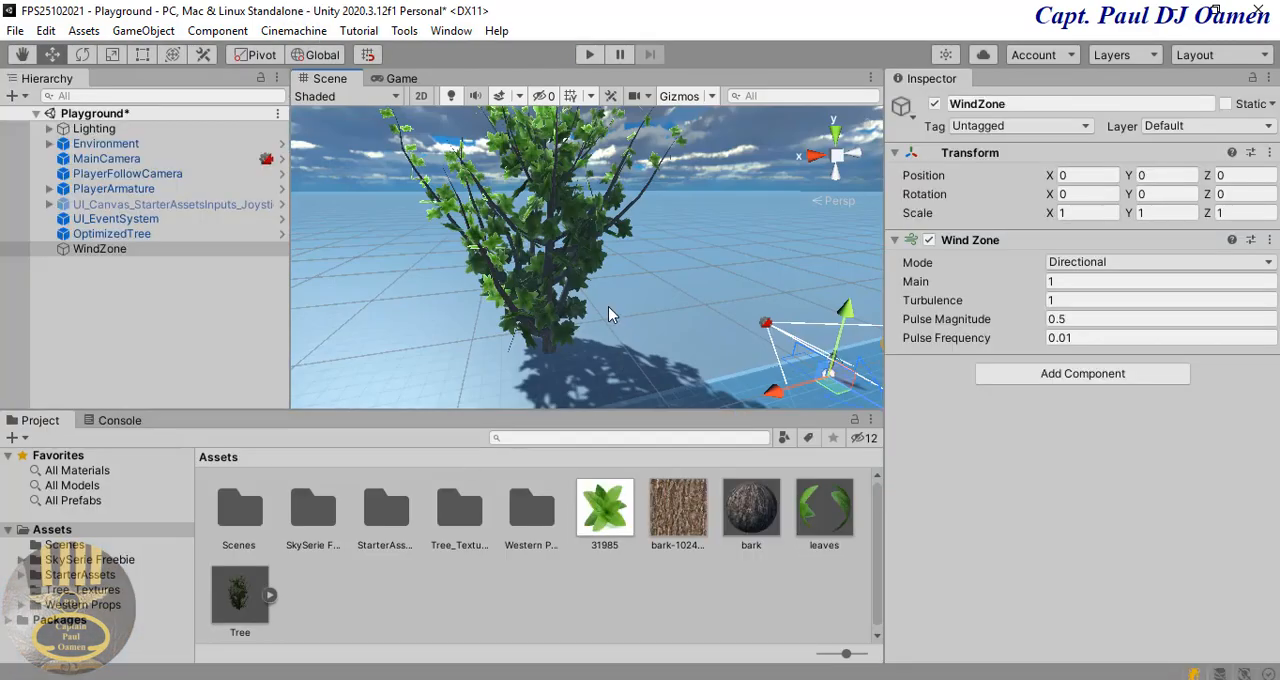
middle_drag(640, 312, 604, 317)
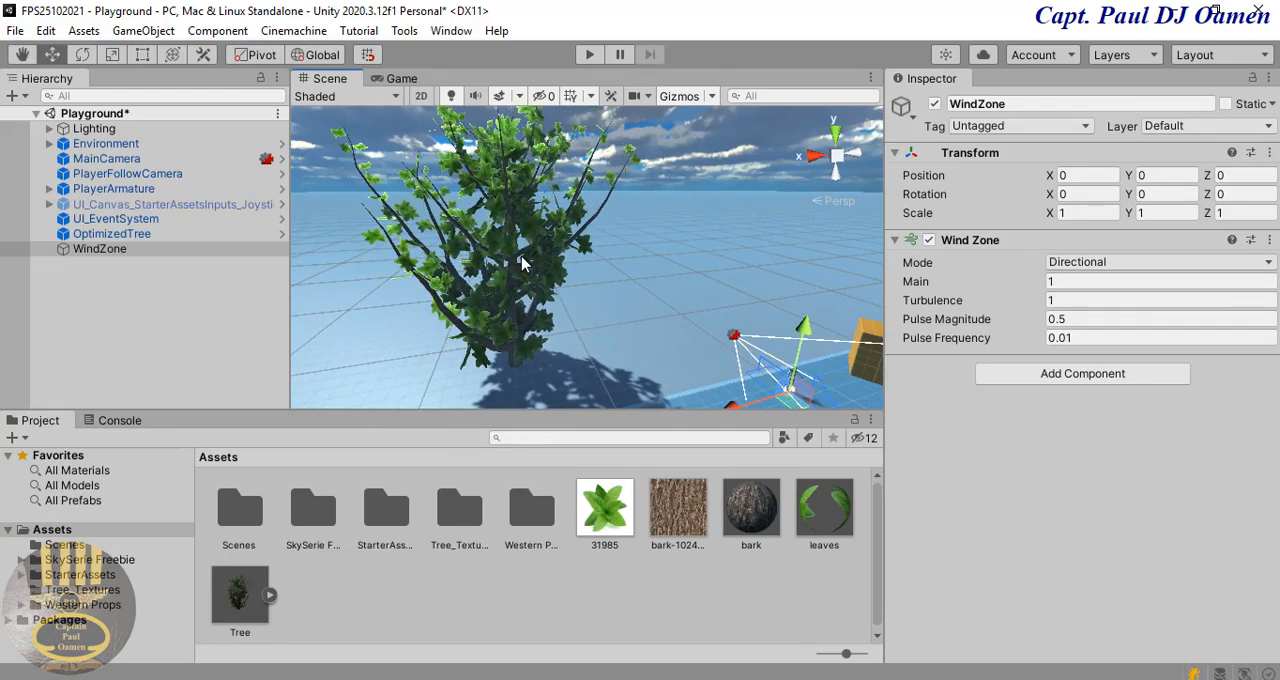
Step: Create an empty game object at the scene's root level and name it Trees
click(520, 263)
click(108, 258)
click(126, 236)
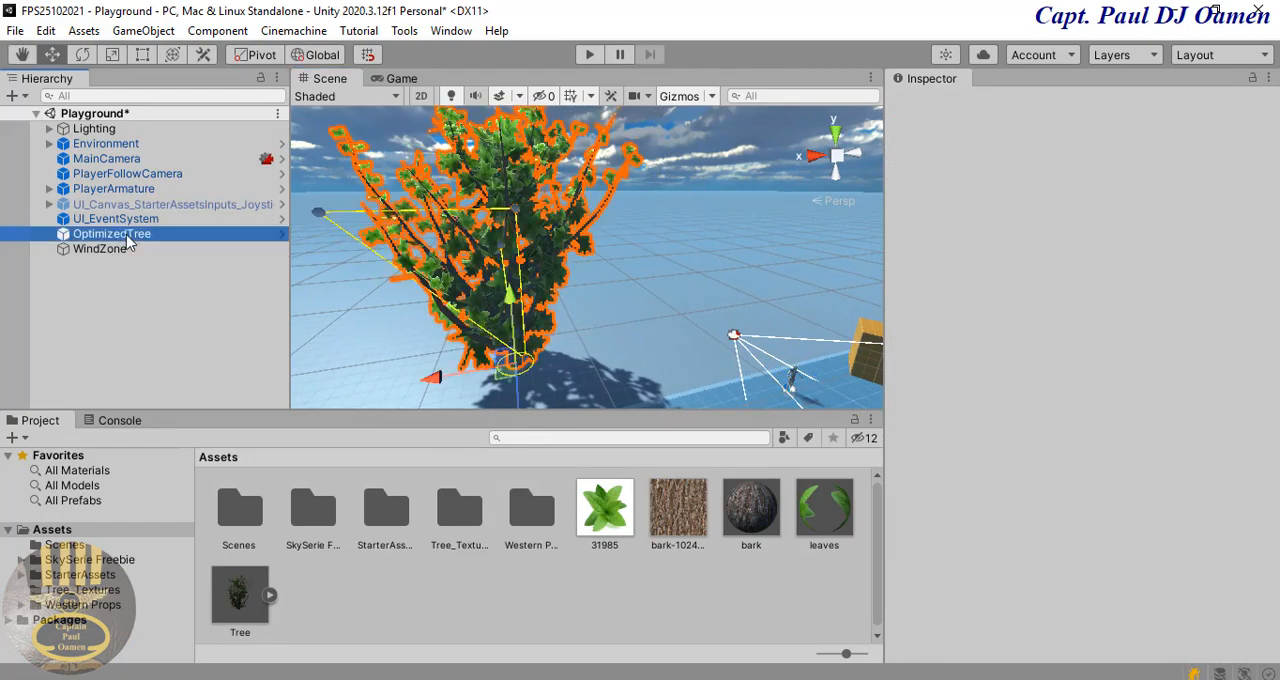
click(117, 295)
right_click(112, 292)
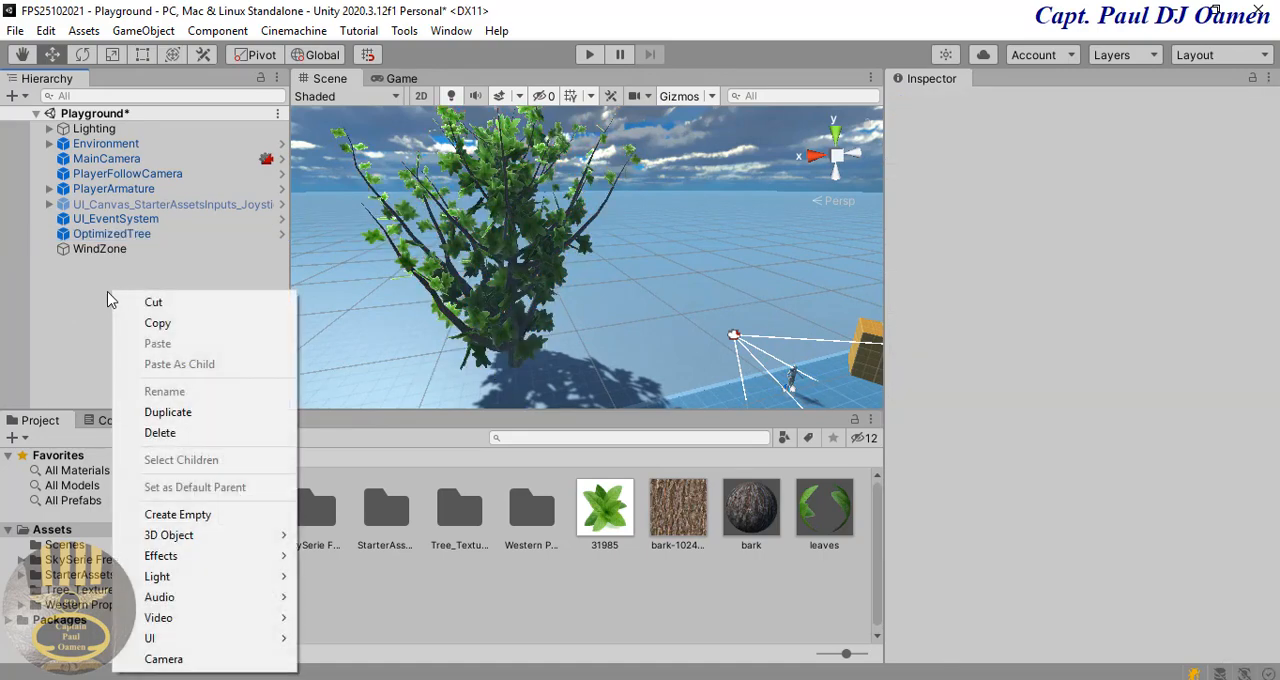
click(178, 514)
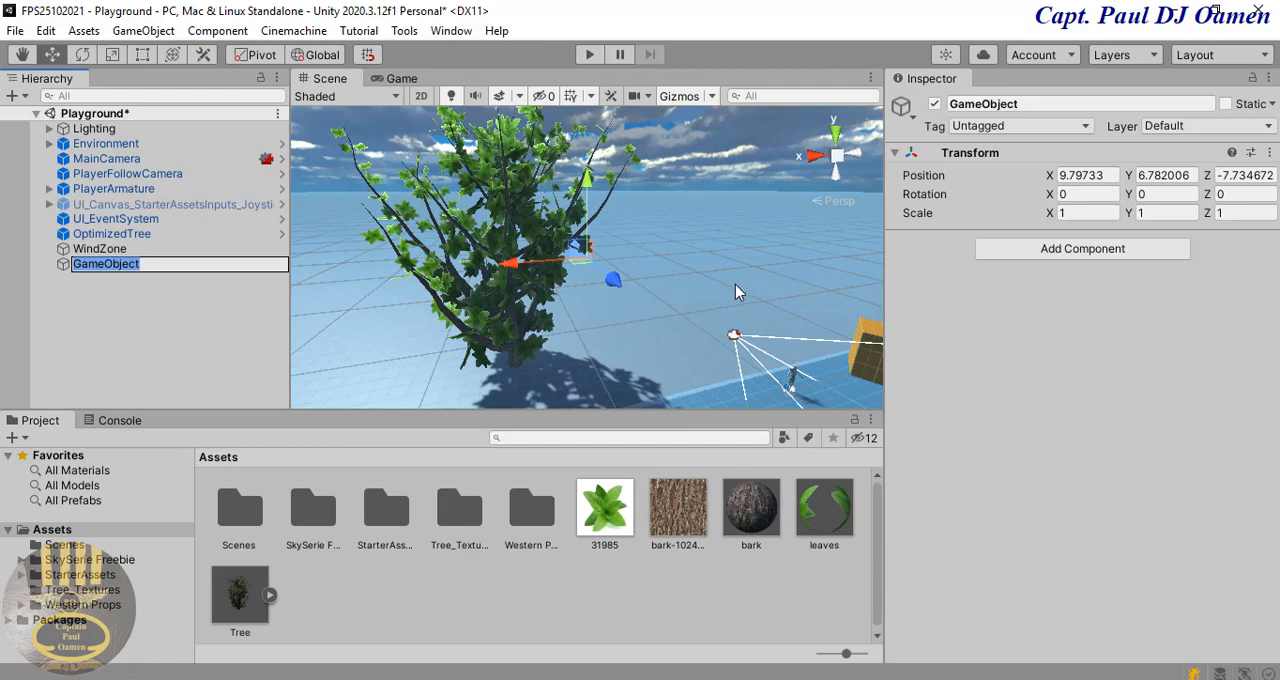
text(Trees)
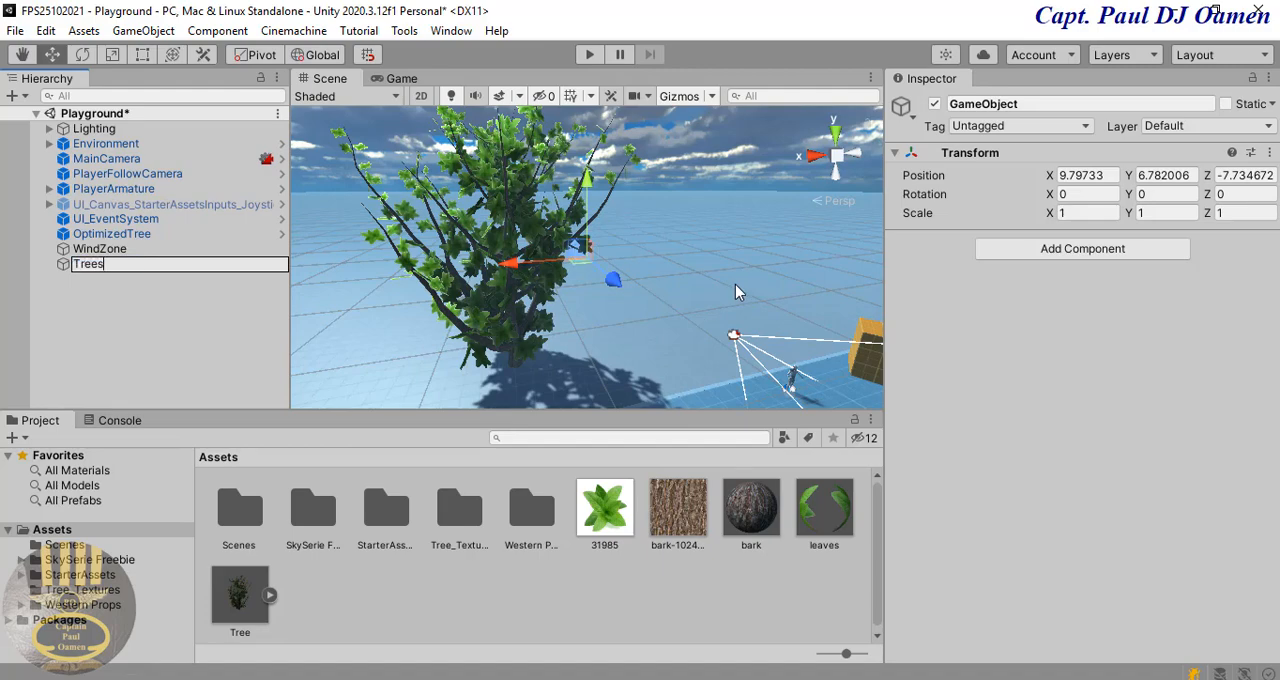
key(Return)
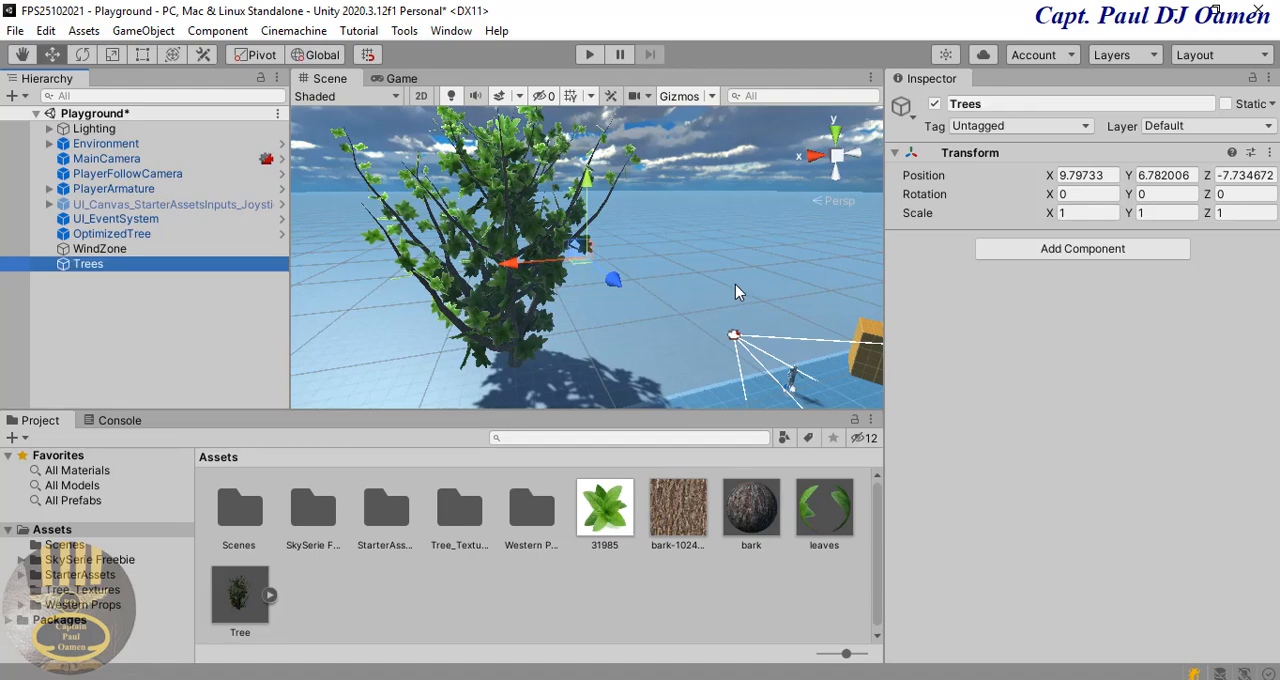
Step: Make OptimizedTree and WindZone children of the Trees object
click(139, 238)
drag(137, 263, 137, 263)
click(117, 236)
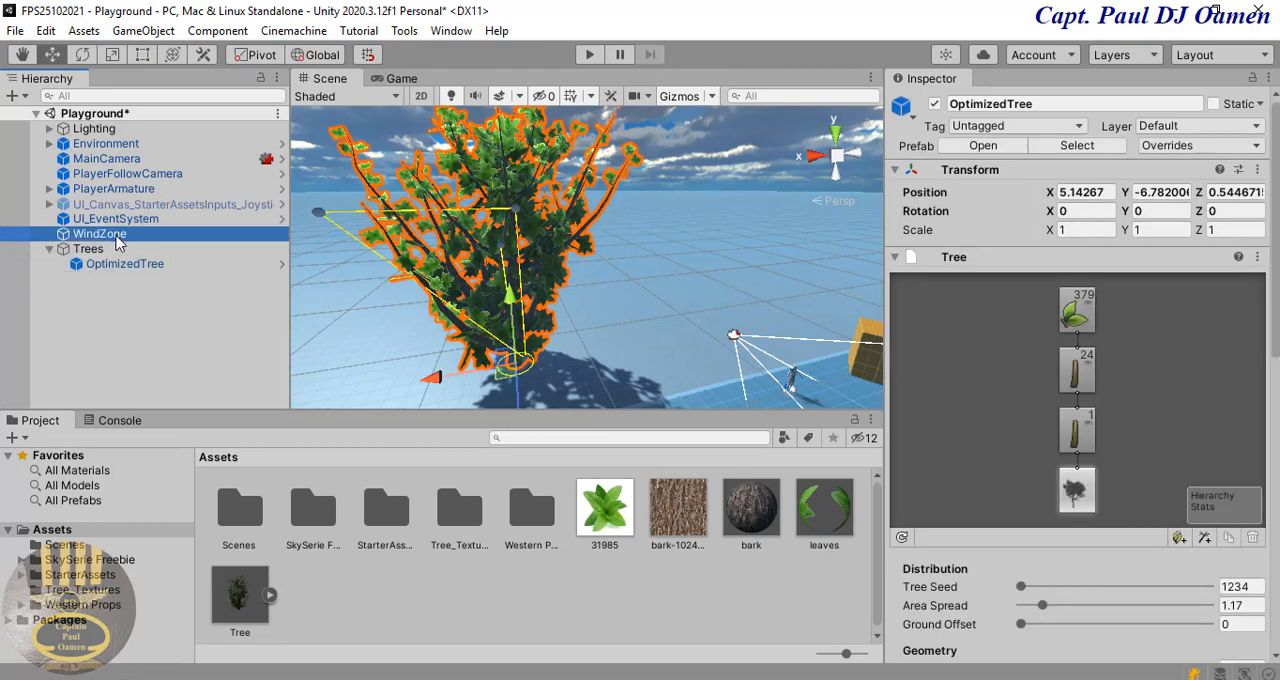
drag(115, 252, 115, 252)
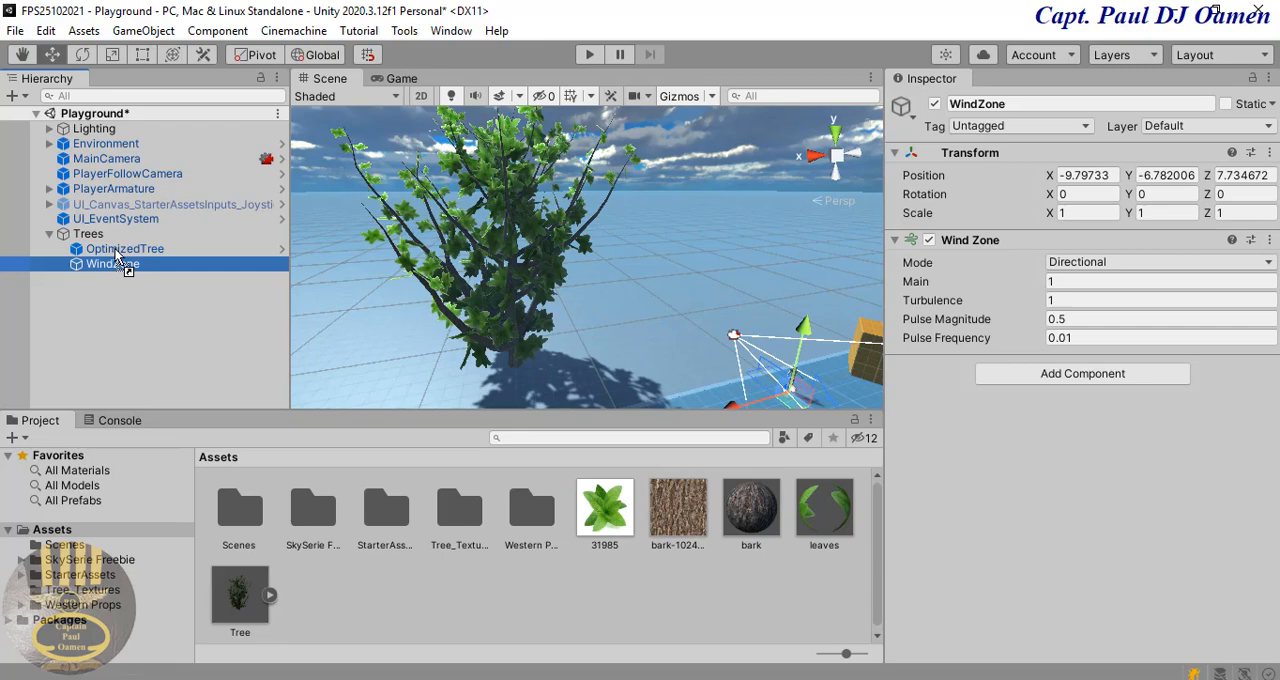
click(168, 318)
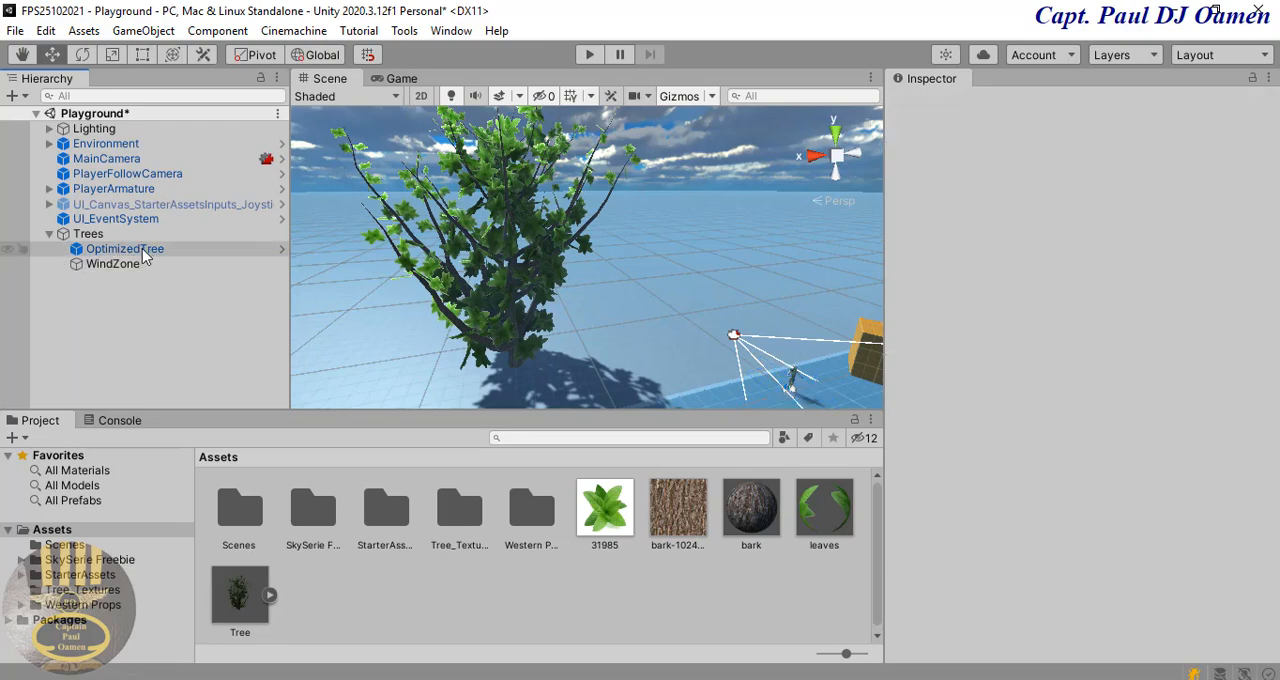
Step: Duplicate OptimizedTree and move the copy along the X axis to -9.82, beside the original
click(145, 254)
right_click(145, 254)
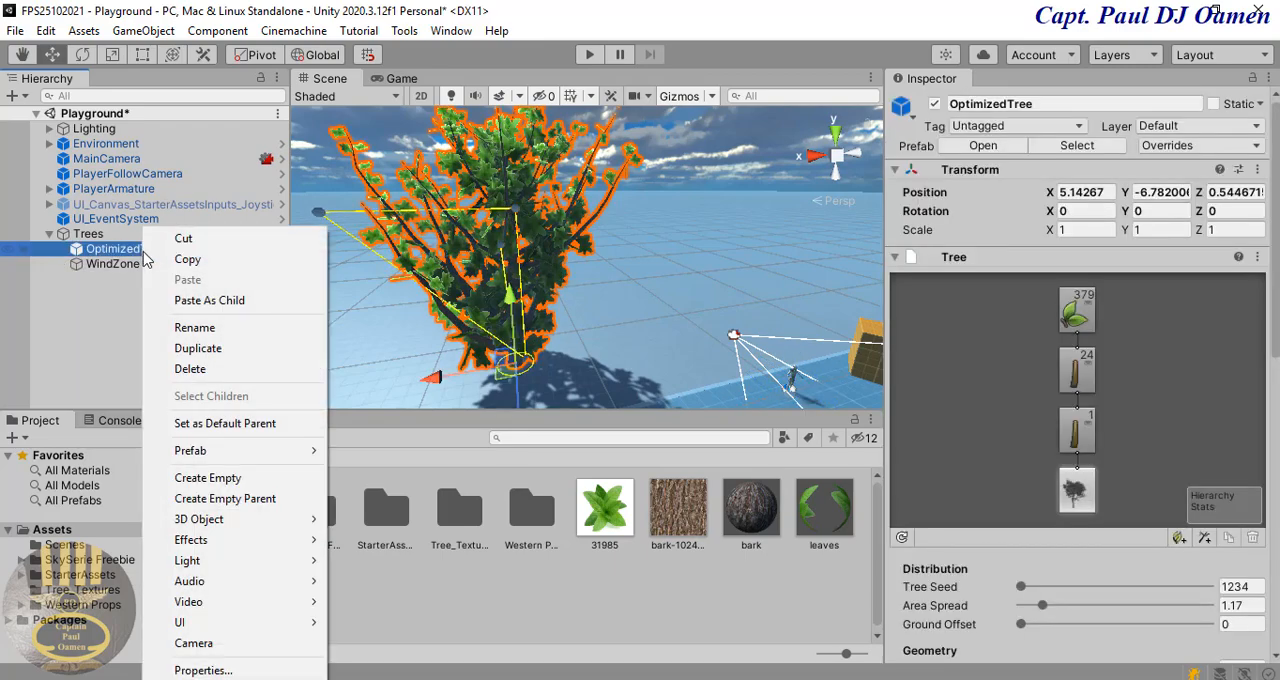
click(238, 350)
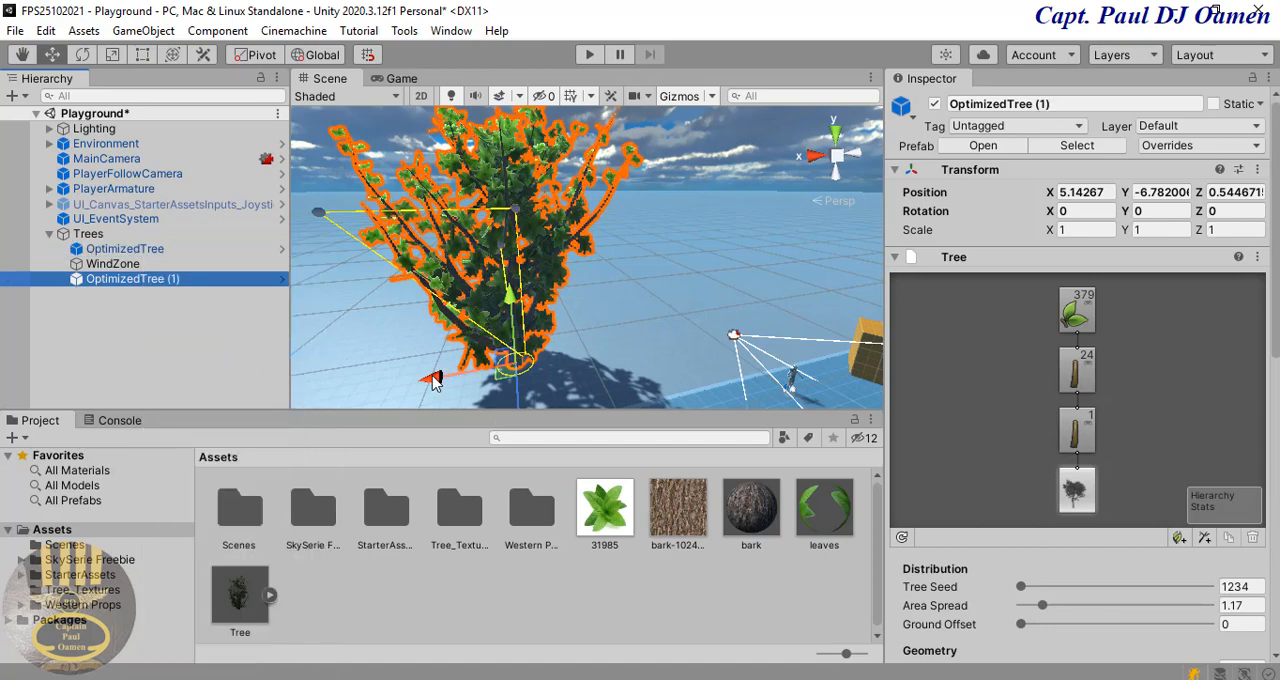
drag(432, 380, 637, 357)
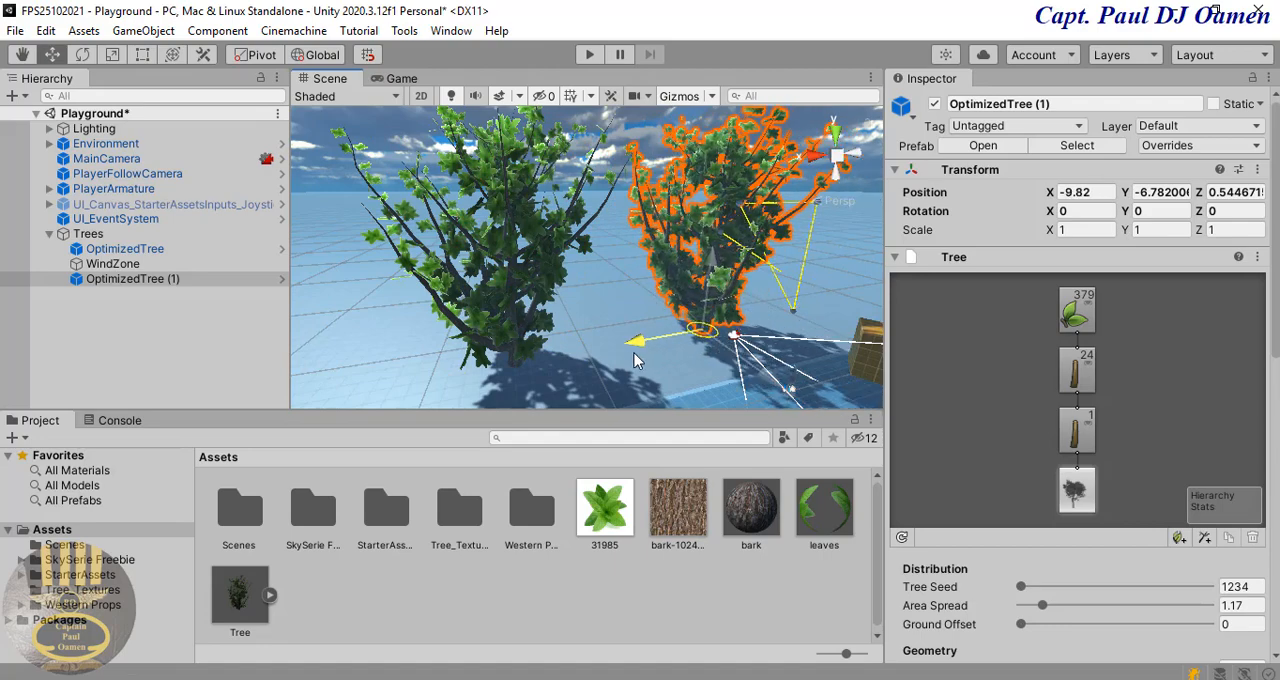
Step: Duplicate both trees together and move the two copies along the X axis to extend the row to four trees
ctrl+click(168, 250)
right_click(169, 252)
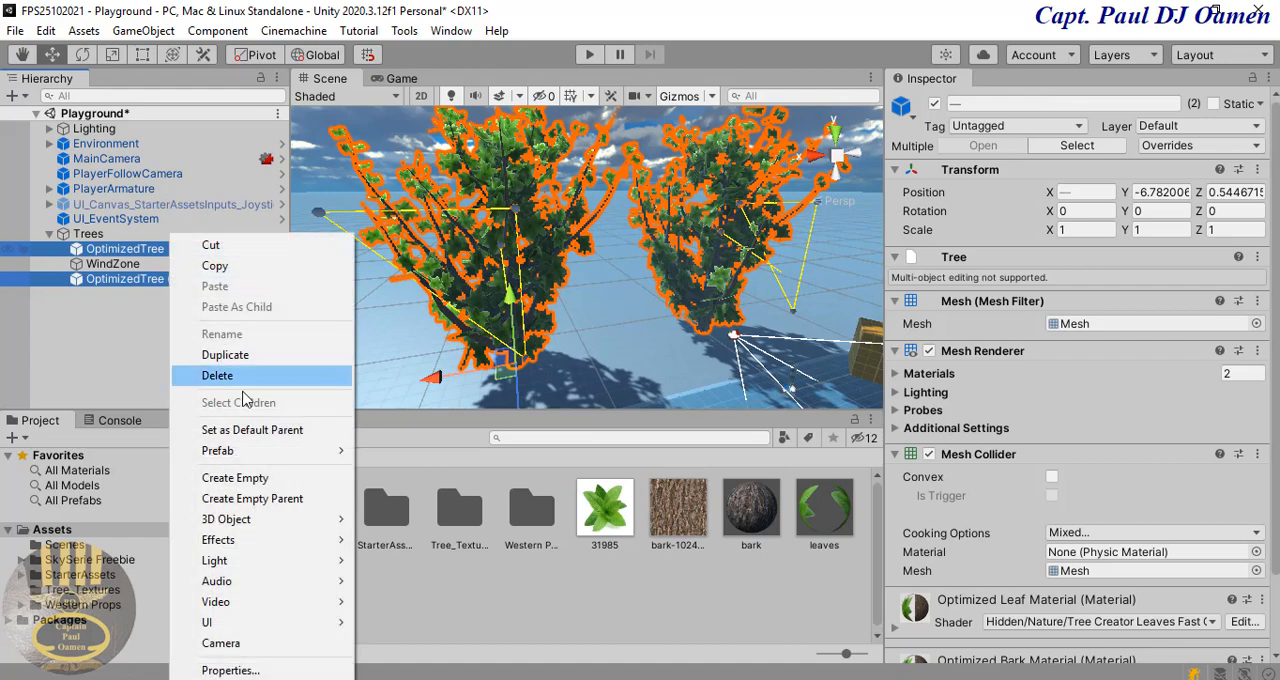
click(228, 355)
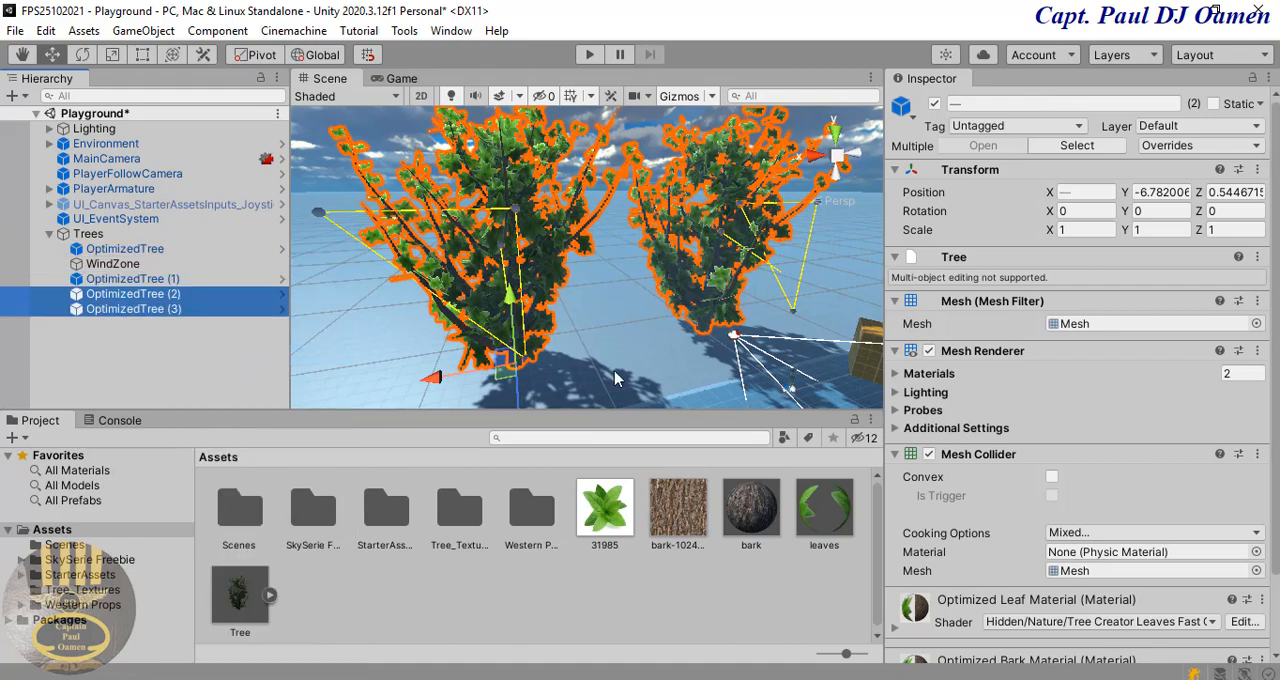
scroll(615, 378, down, 5)
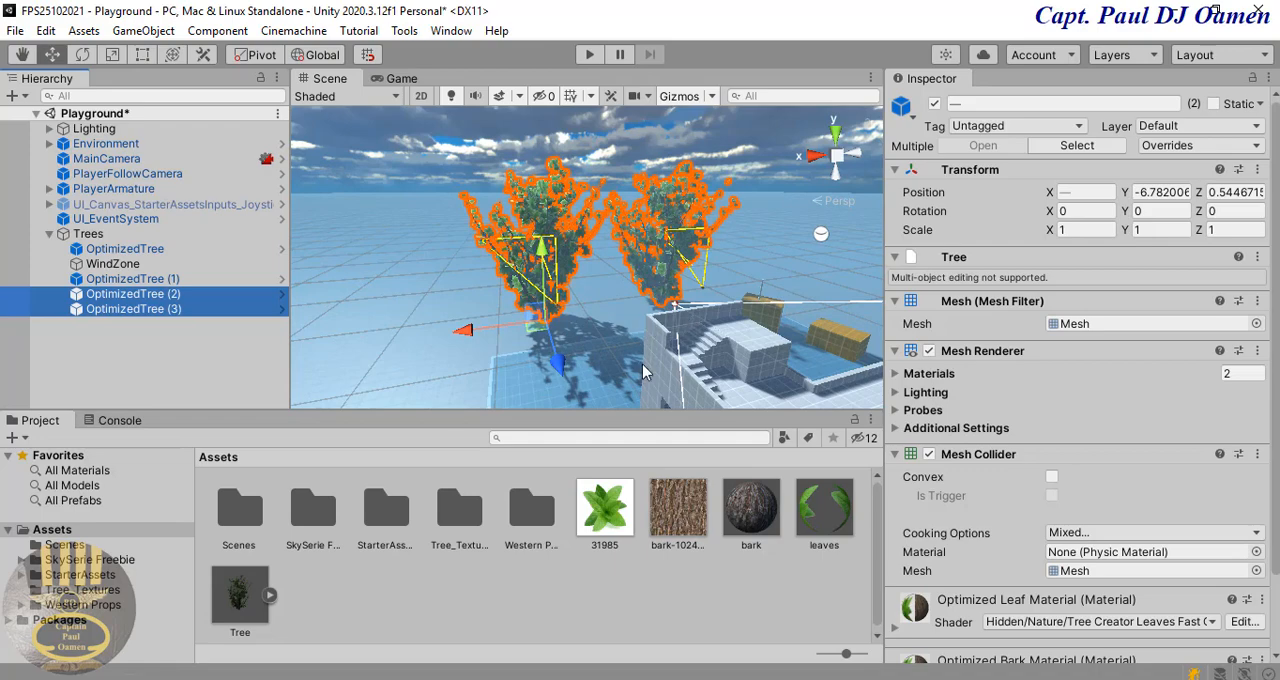
right_drag(643, 365, 739, 357)
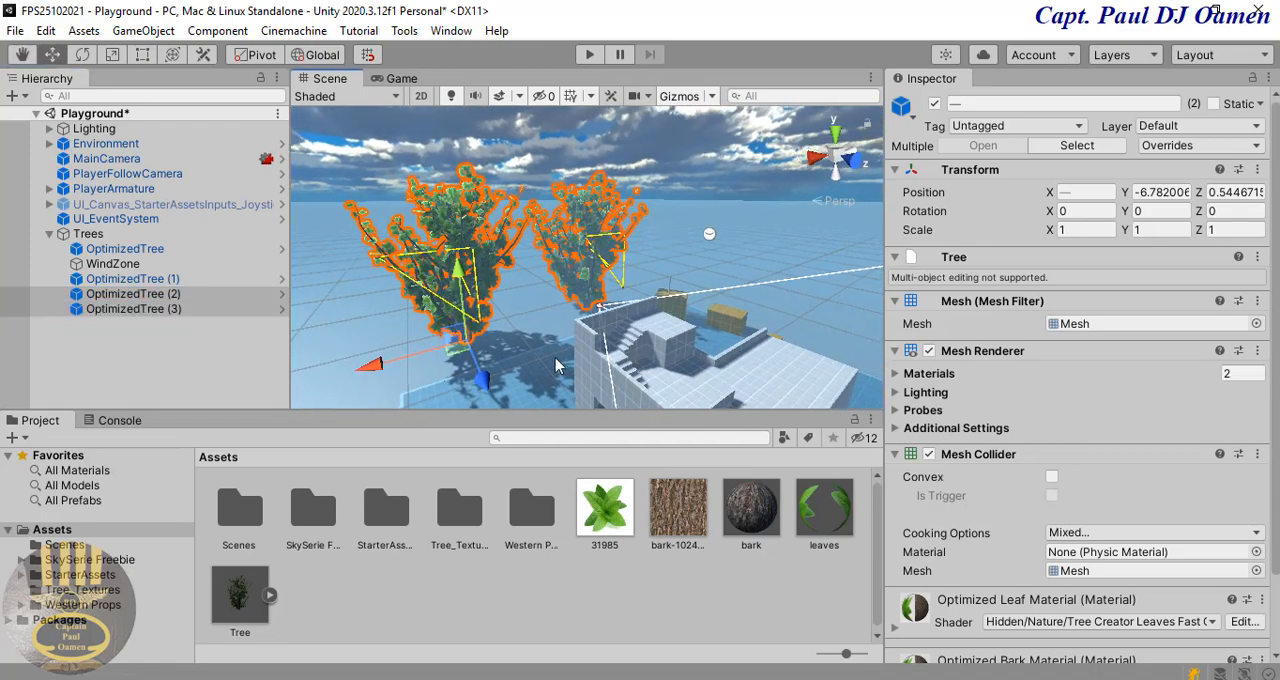
drag(383, 368, 617, 360)
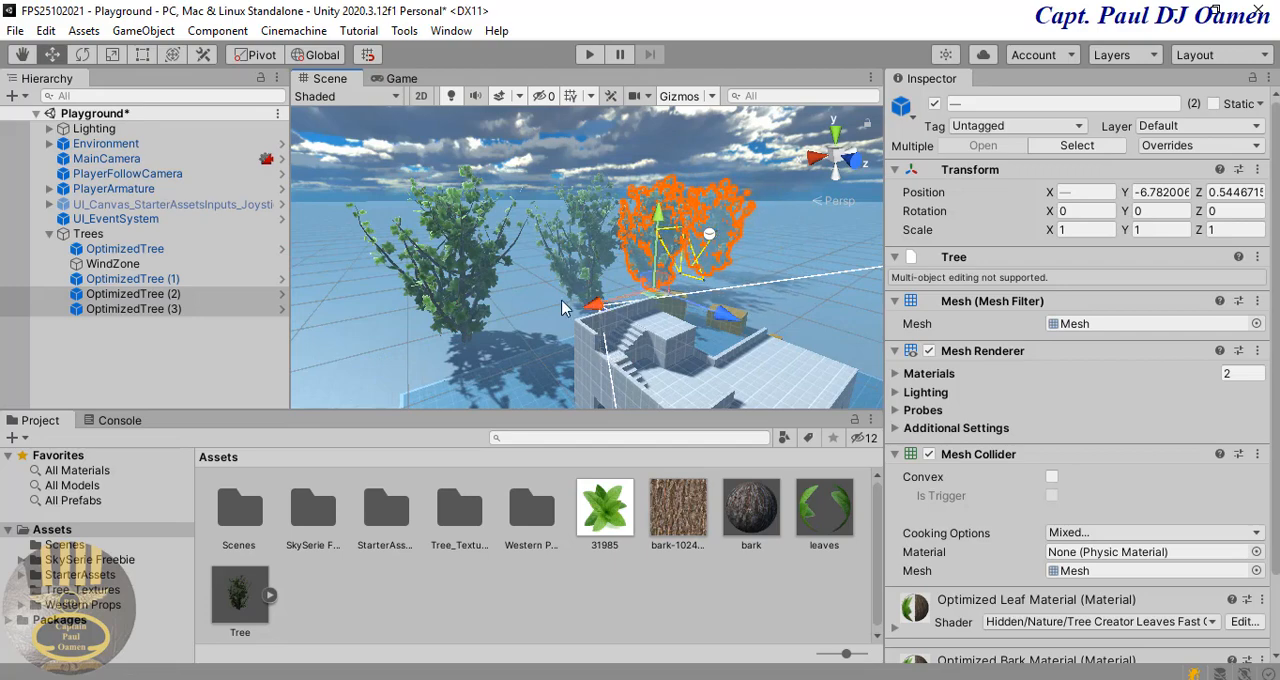
Step: Select all four trees and shift the whole row along the X axis behind the playground's stepped building
ctrl+click(134, 252)
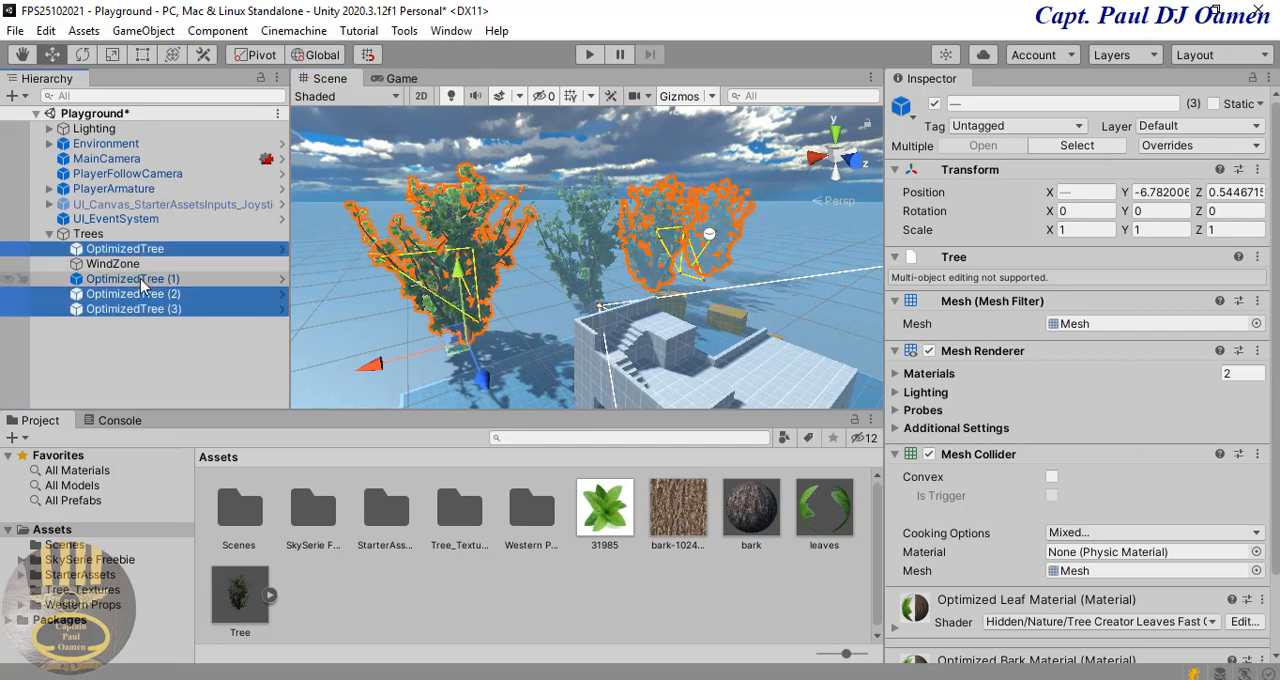
ctrl+click(143, 281)
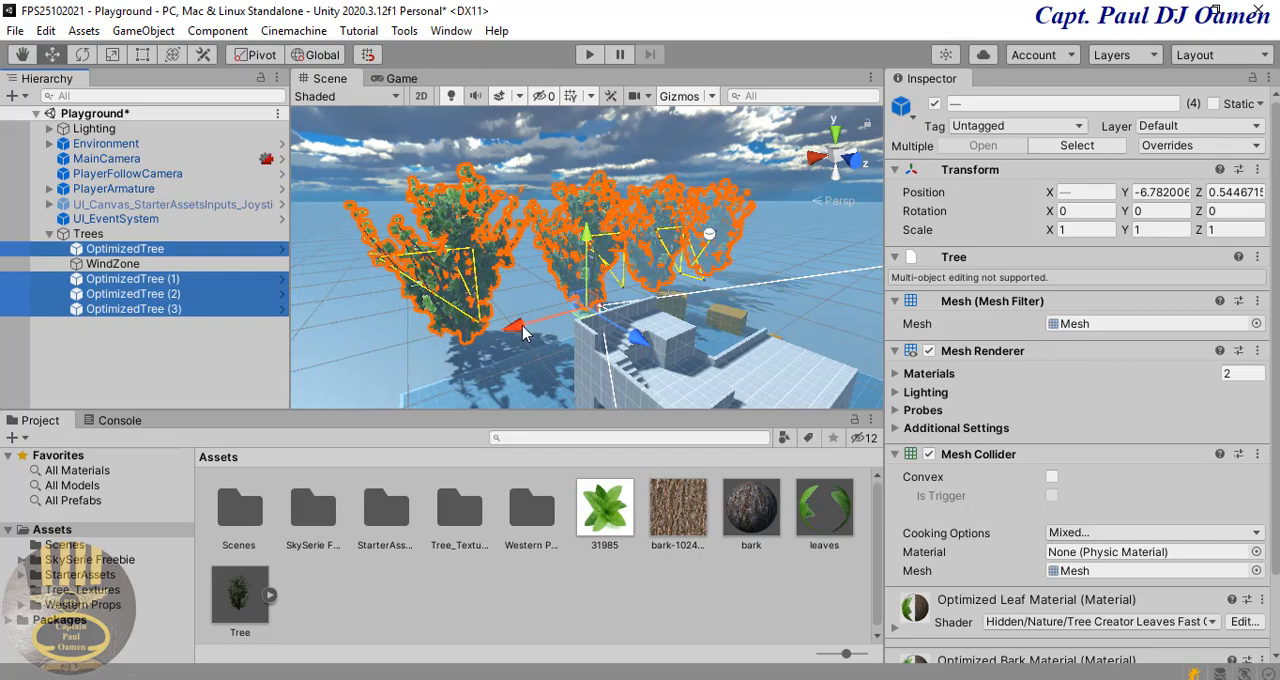
drag(522, 333, 550, 312)
scroll(604, 305, down, 3)
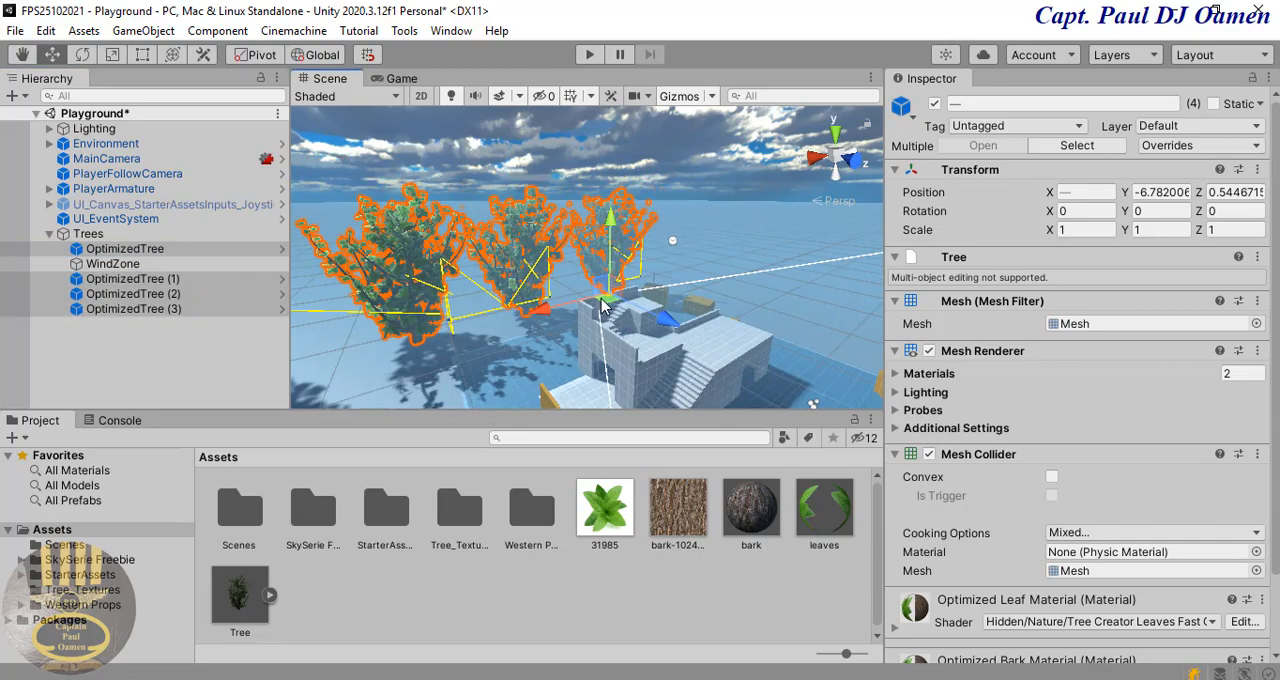
scroll(603, 306, down, 3)
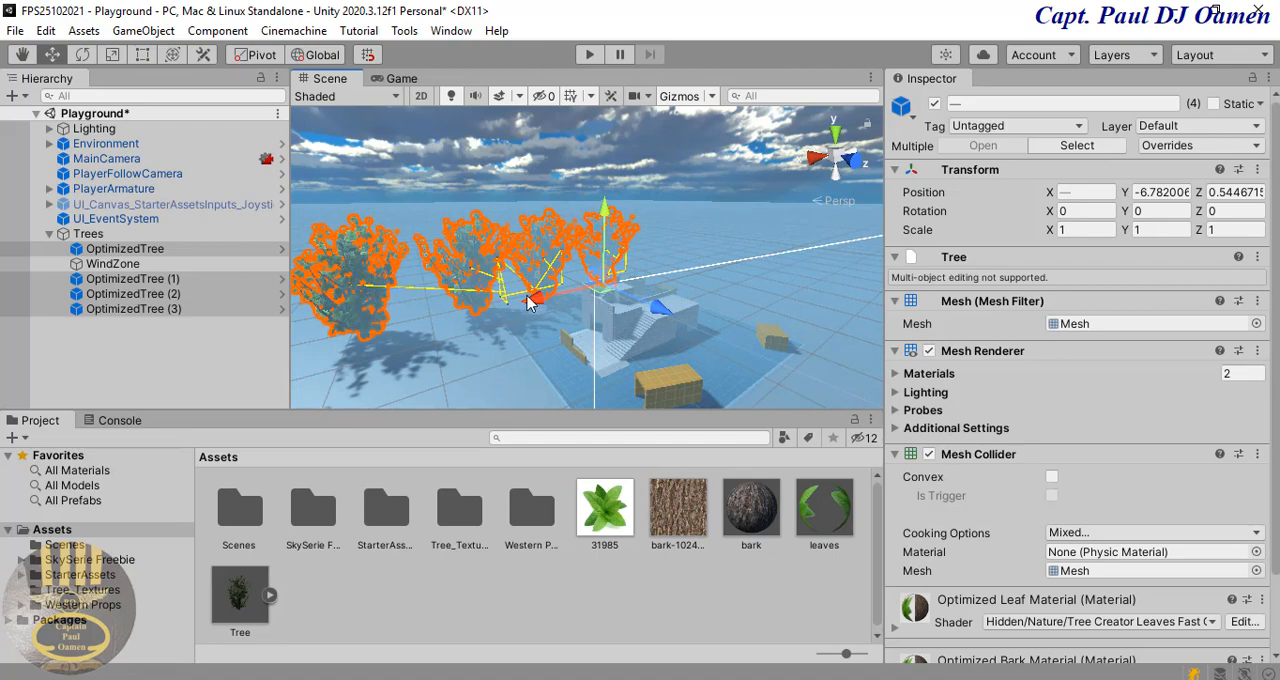
drag(535, 303, 572, 305)
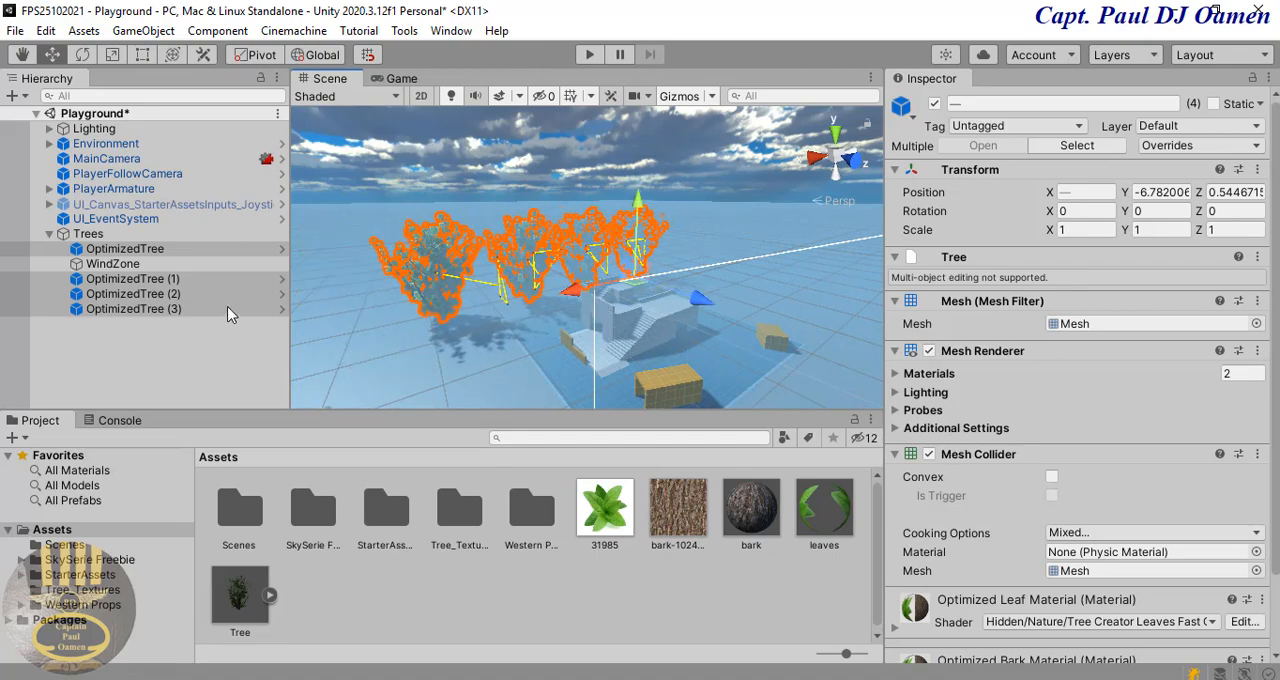
Step: Duplicate the row of four trees and move the copies along the Z axis to 40.5, on the playground's opposite side
right_click(167, 296)
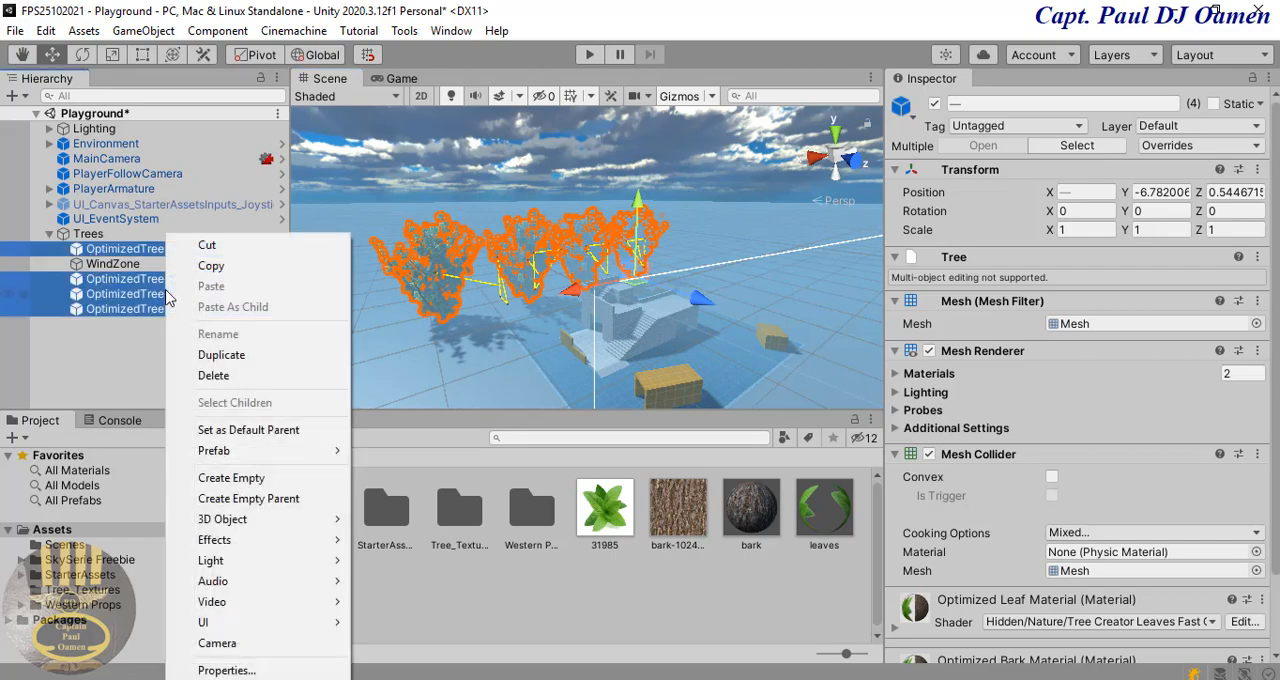
click(221, 355)
drag(637, 320, 913, 500)
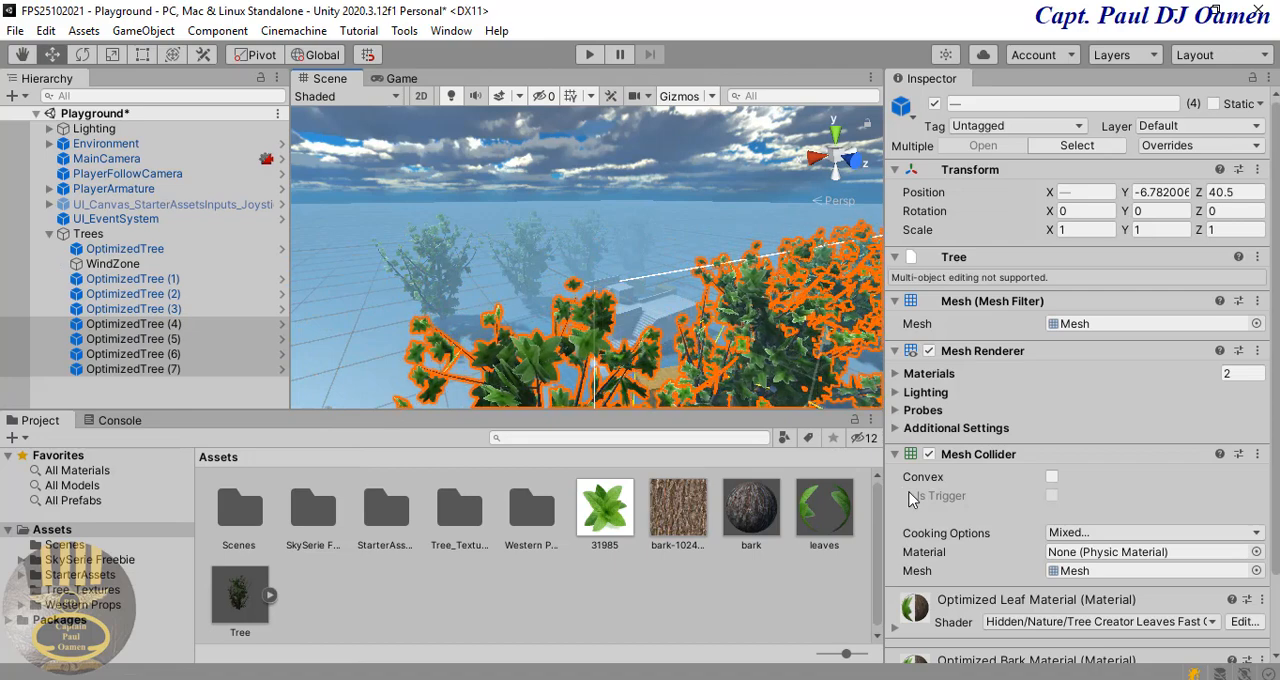
Step: Start Play mode to test the scene with both rows of trees
click(590, 58)
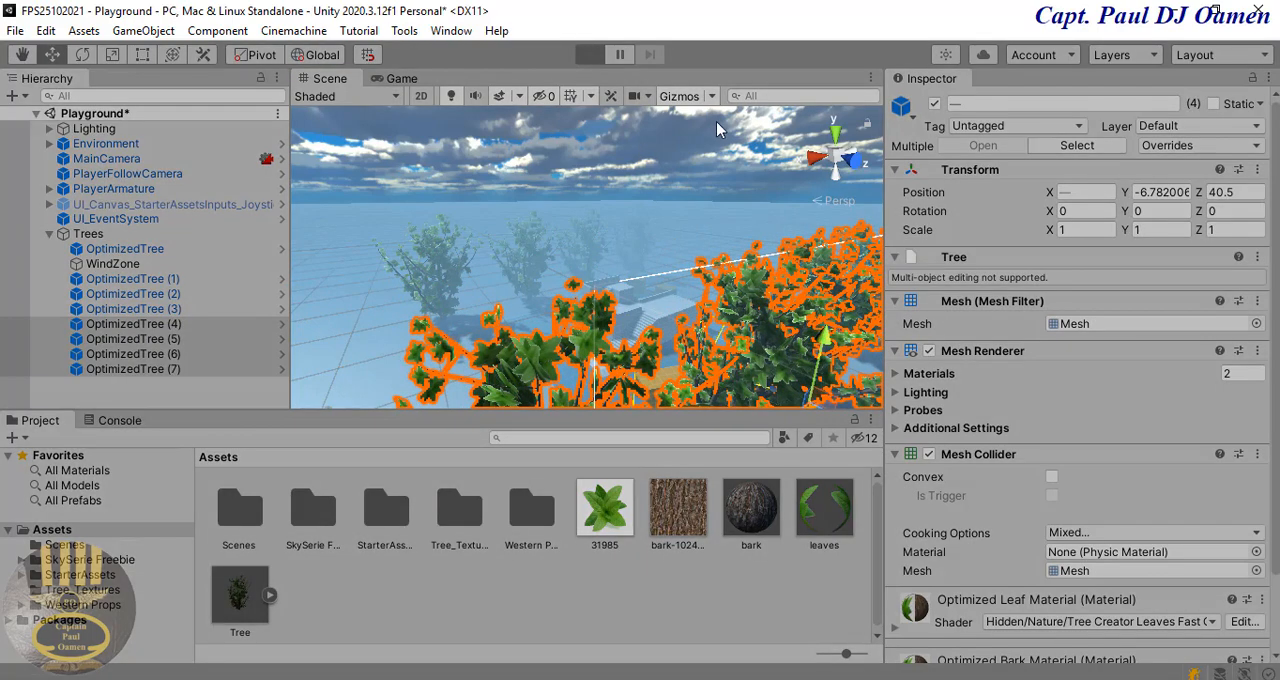
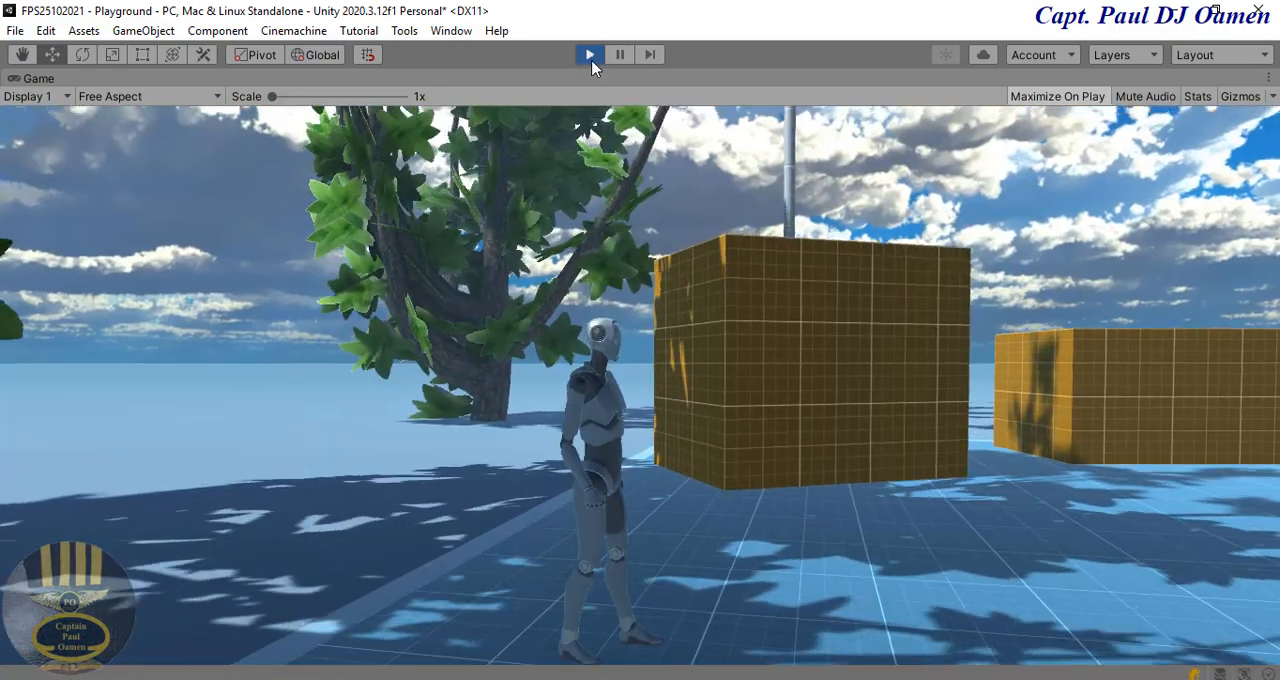
Step: Stop Play mode and return to editing the Playground scene
click(590, 57)
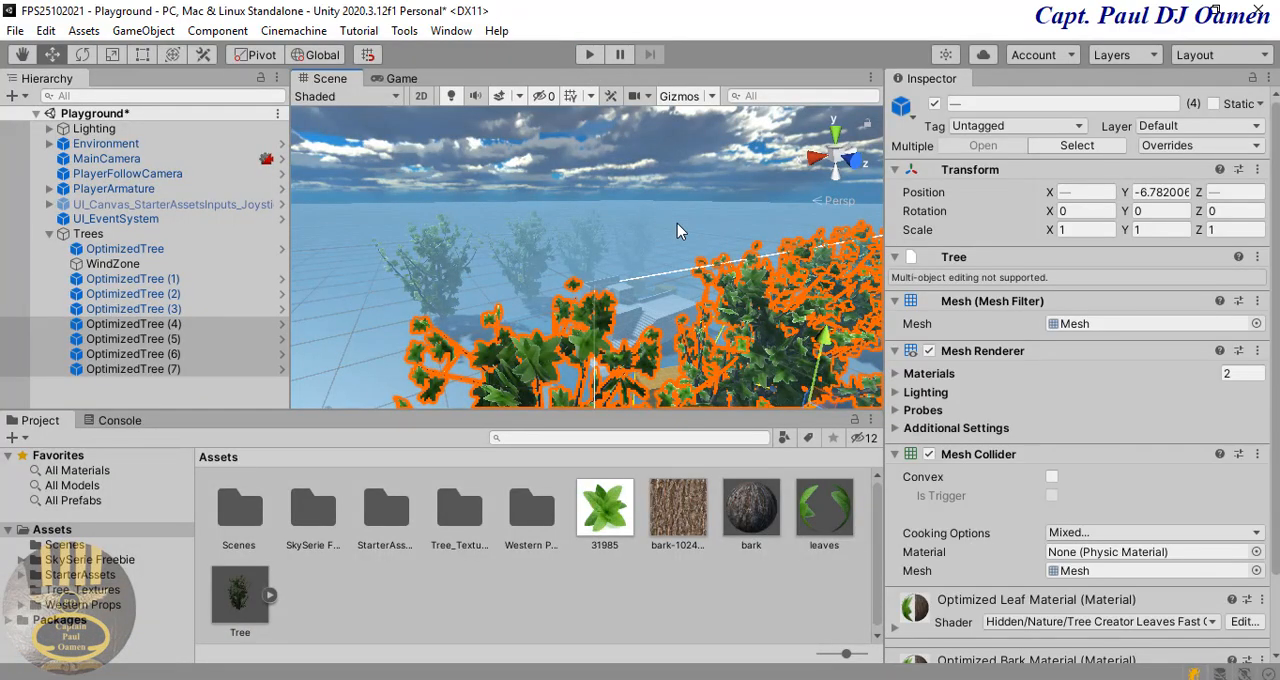
click(668, 243)
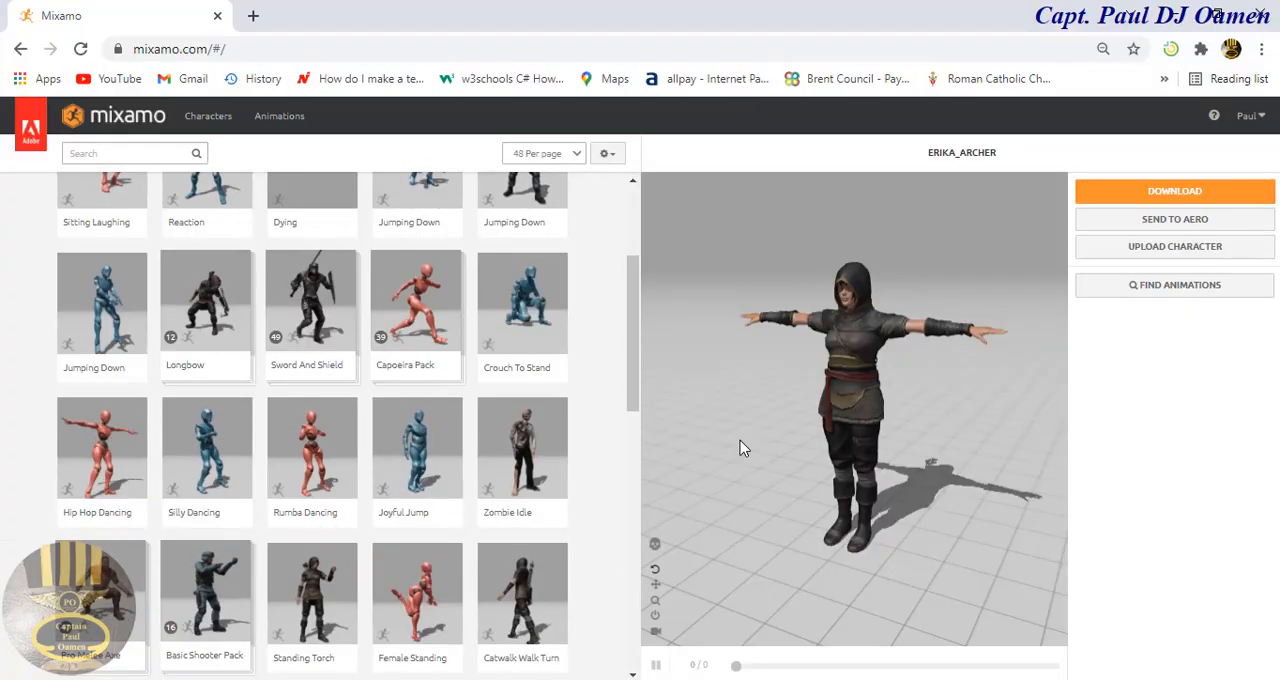
Step: Switch to the Mixamo site and apply the Catwalk Walk Turn animation to the Erika Archer character
click(233, 46)
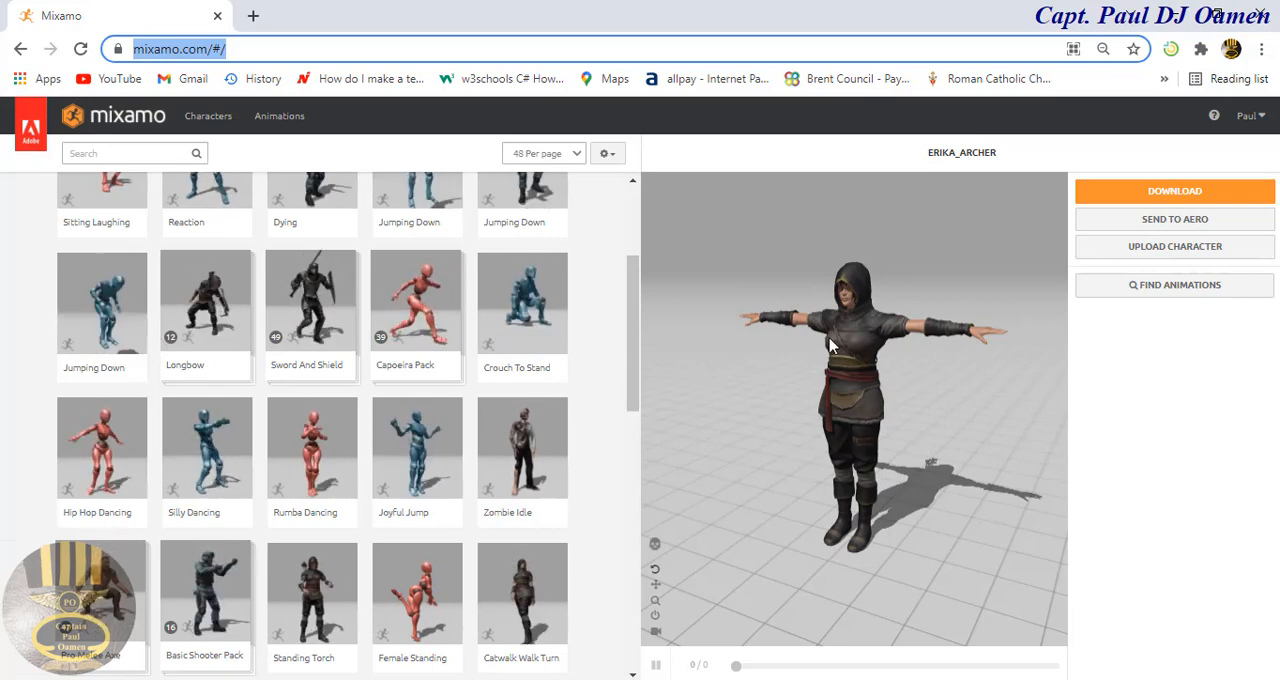
drag(630, 320, 582, 475)
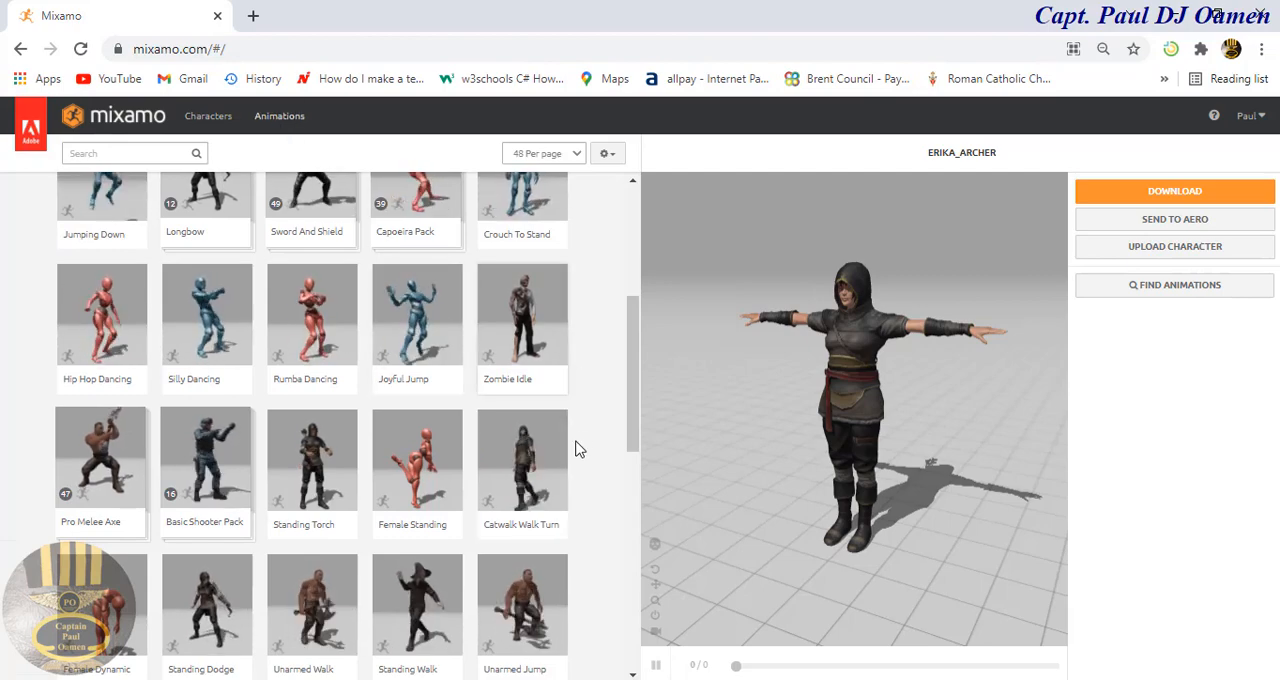
click(527, 459)
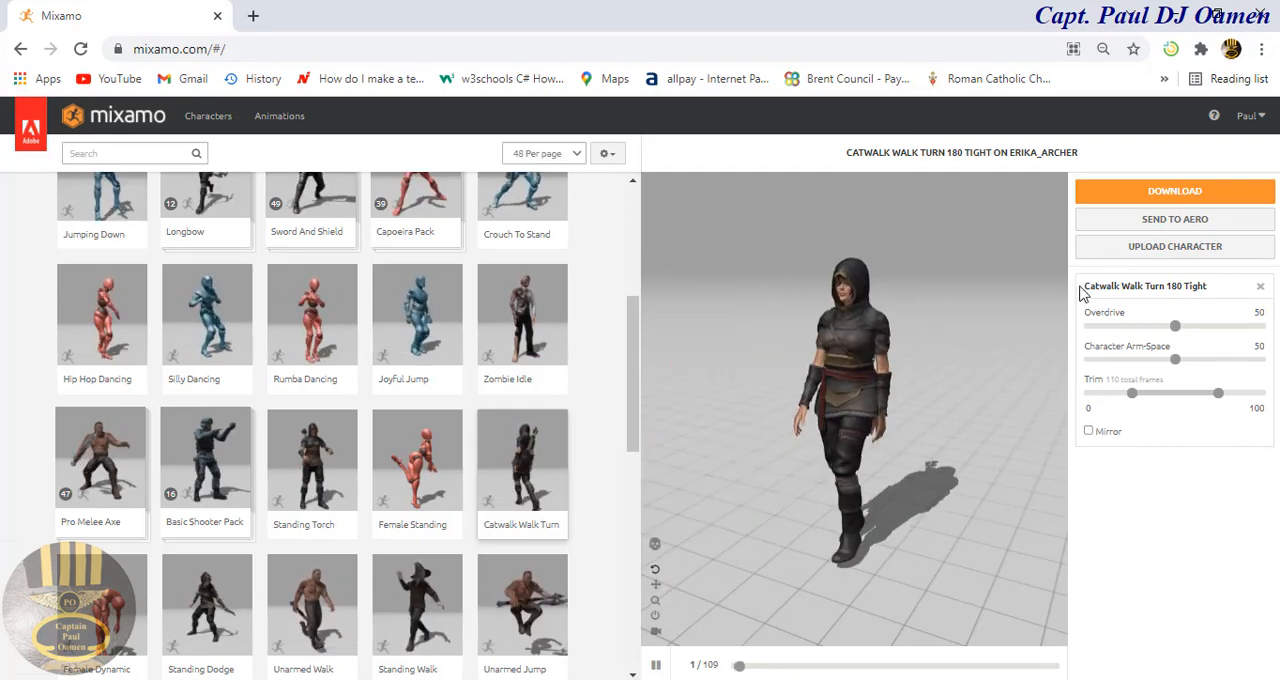
Step: Download the animated Erika Archer in Collada (.dae) format with skin, at 30 frames per second and no keyframe reduction
click(1180, 193)
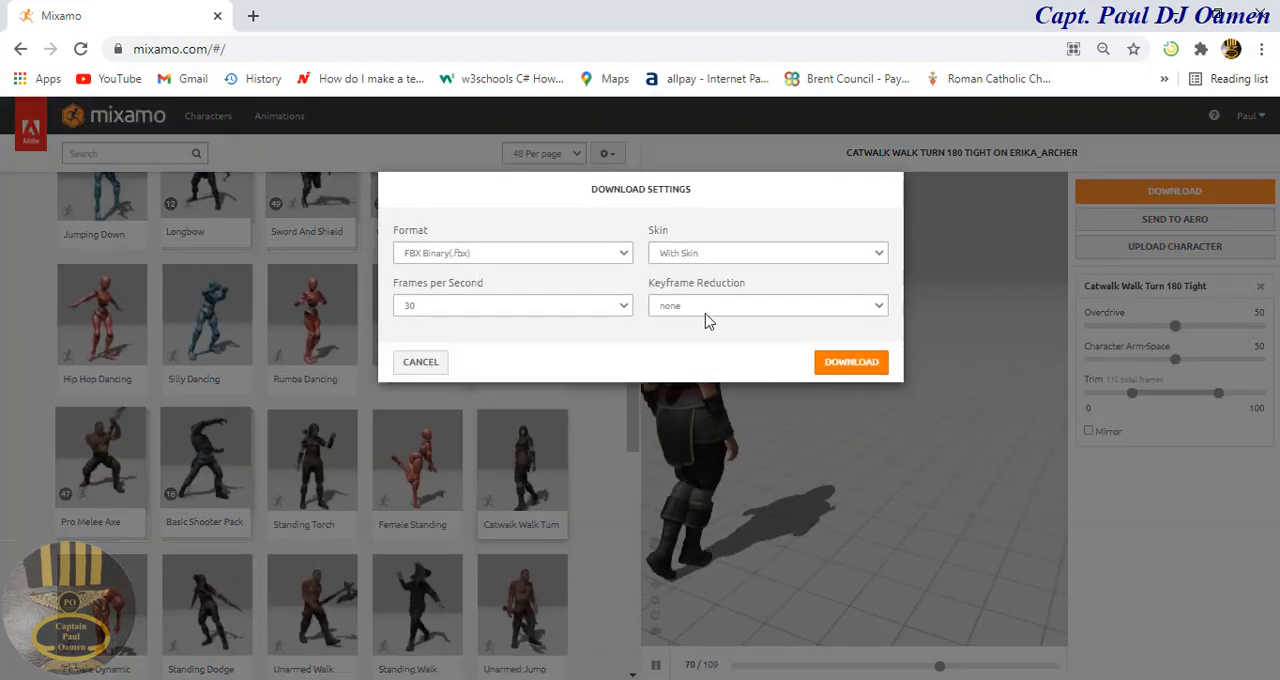
click(624, 254)
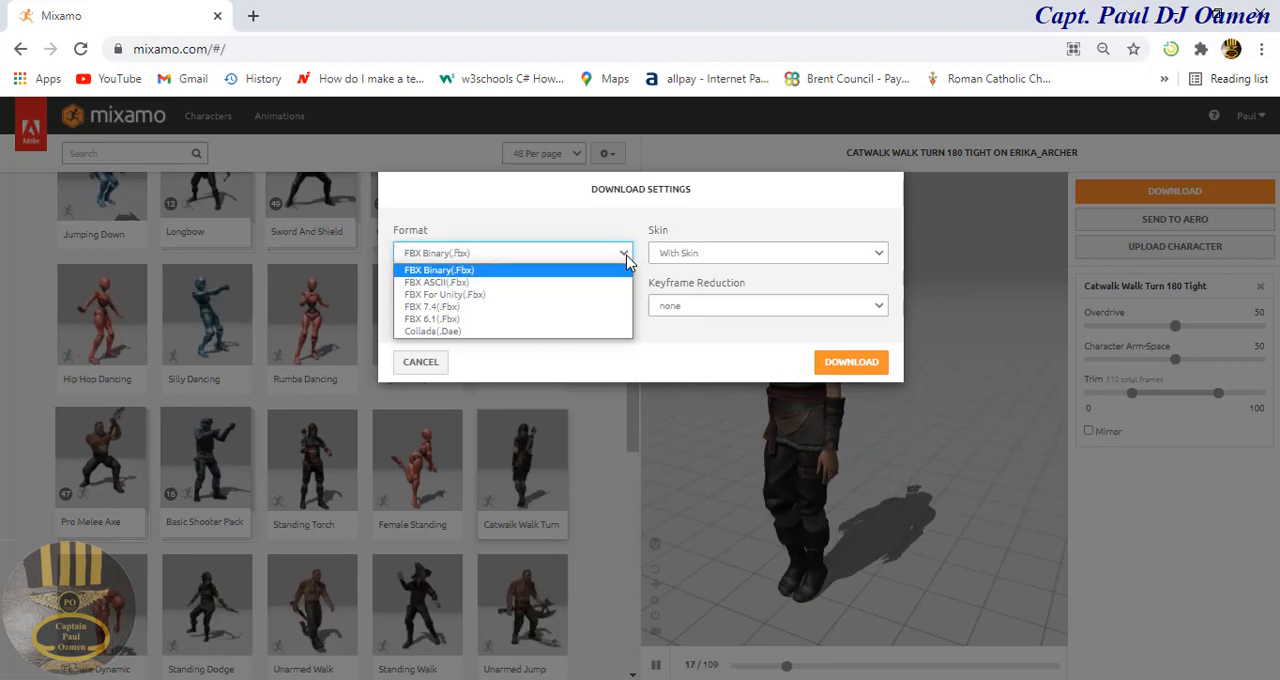
click(420, 336)
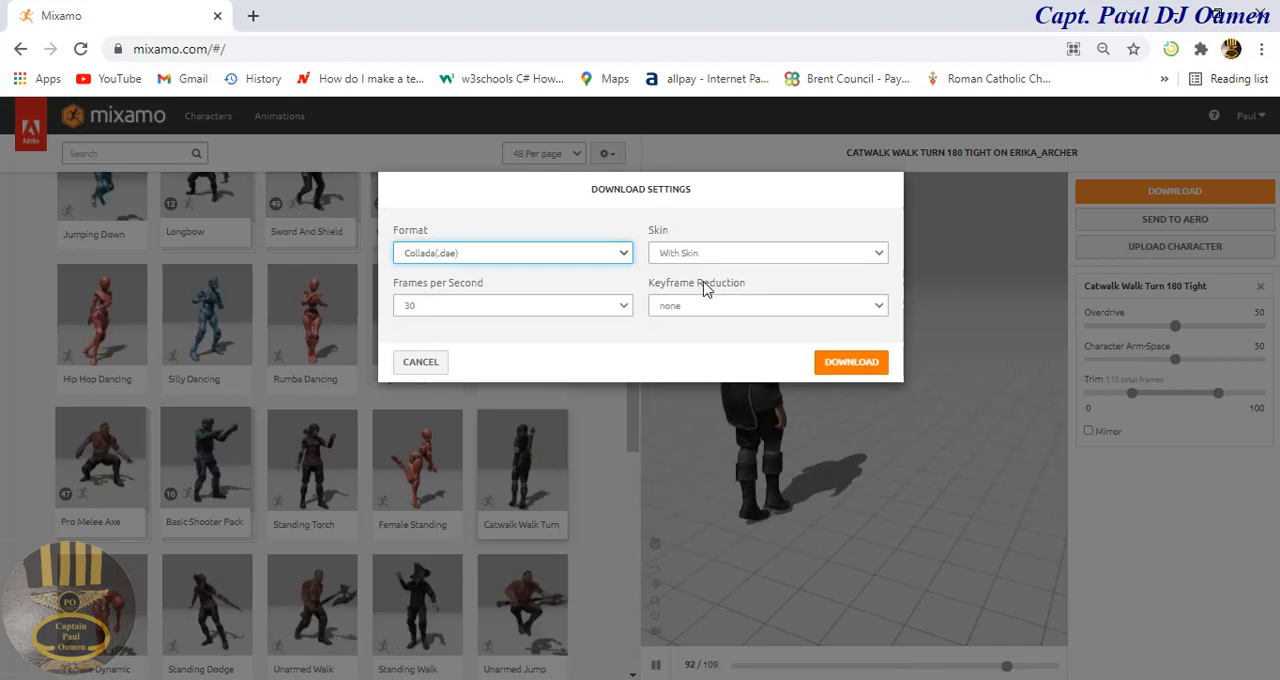
click(850, 364)
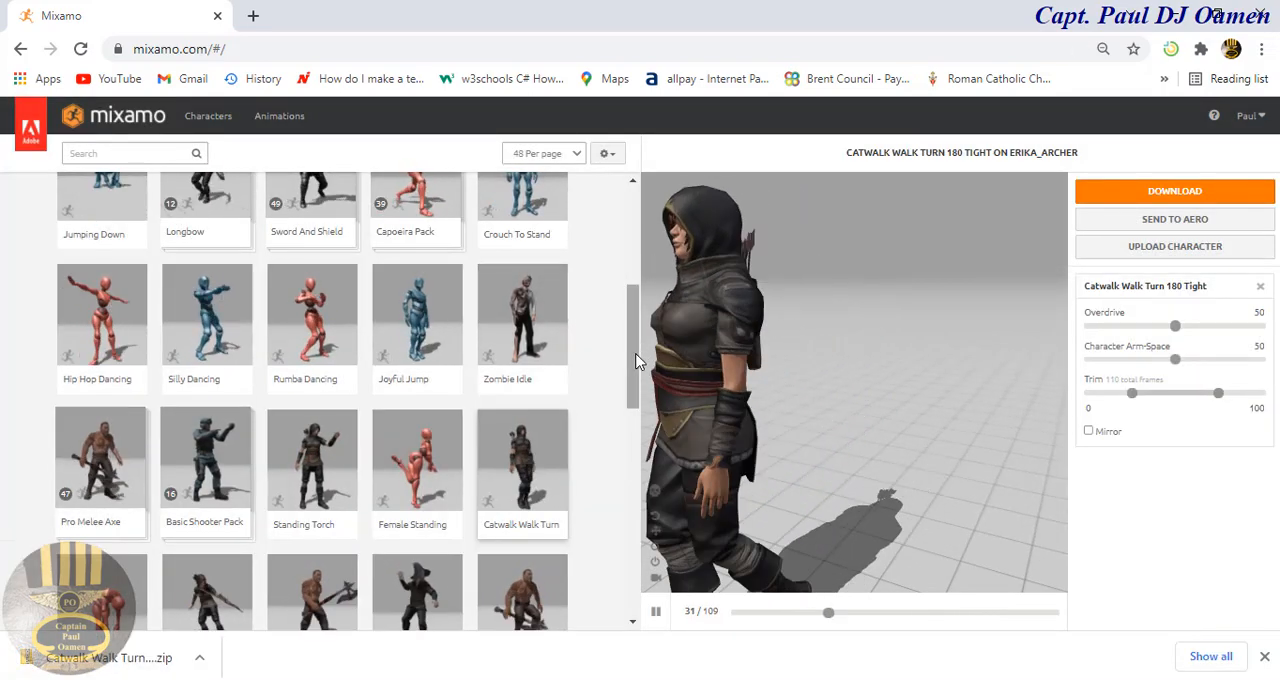
Step: Browse the Mixamo characters and replace Erika Archer with The Boss as the current character
drag(633, 300, 642, 178)
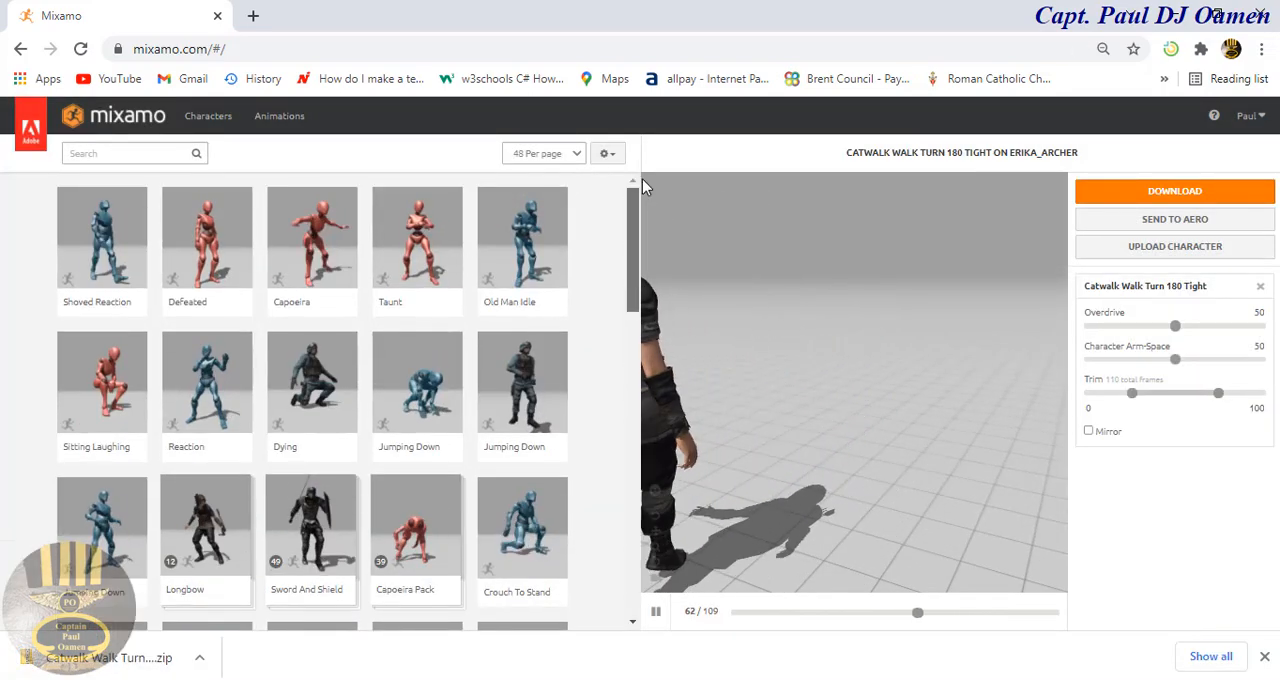
click(210, 117)
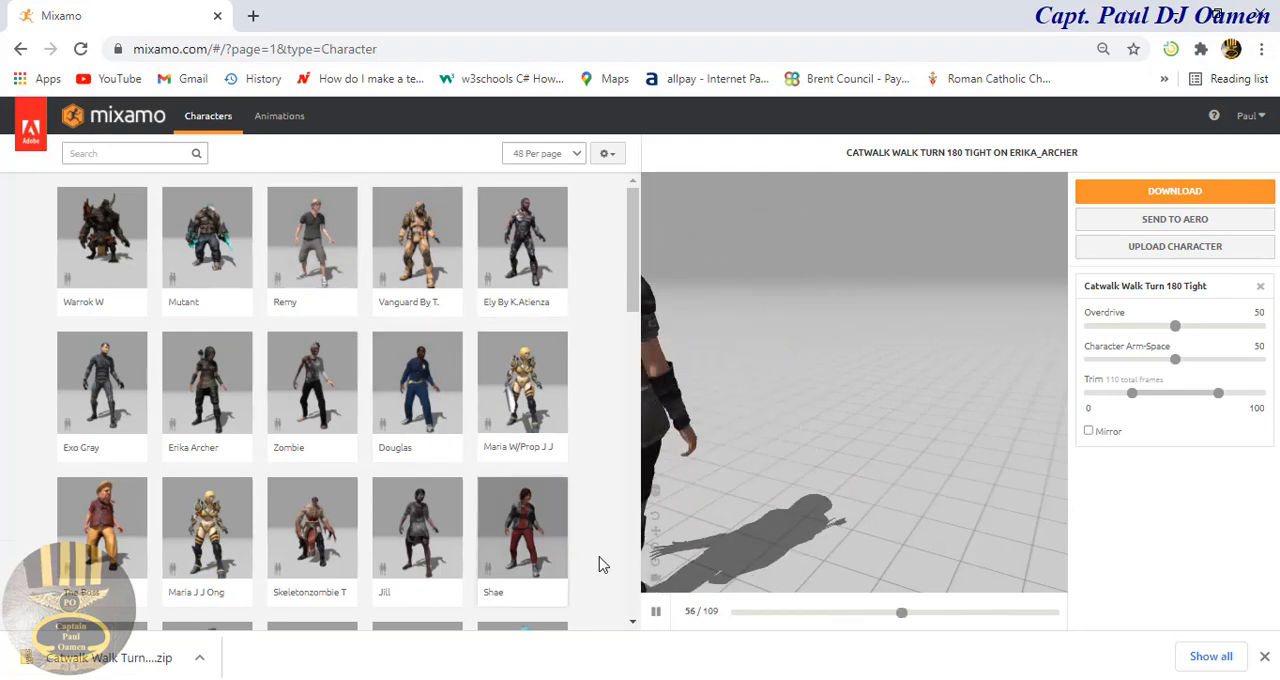
scroll(352, 458, down, 2)
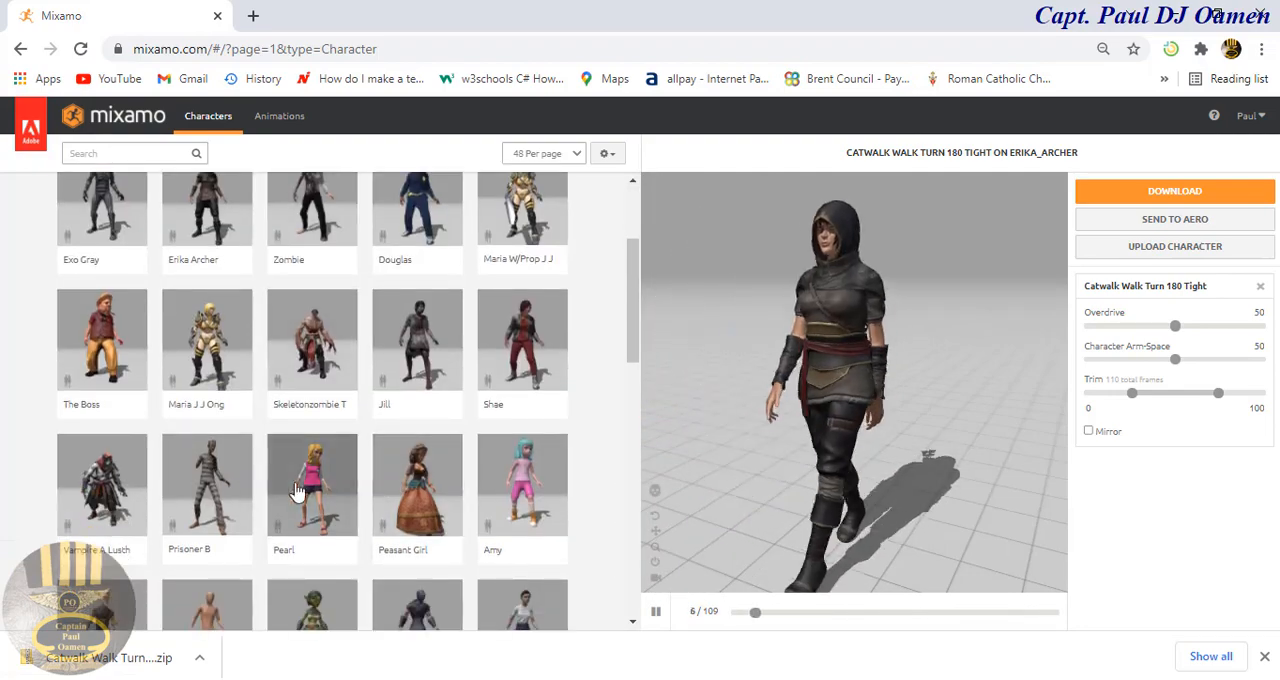
click(168, 352)
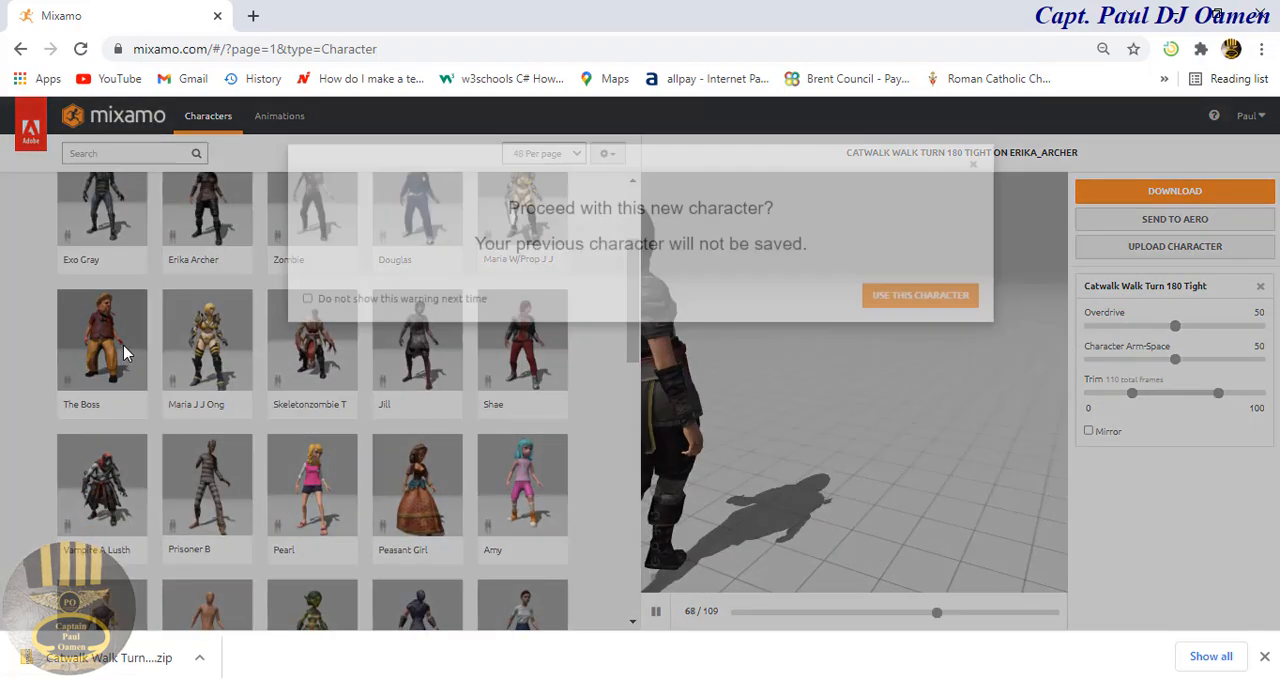
click(920, 322)
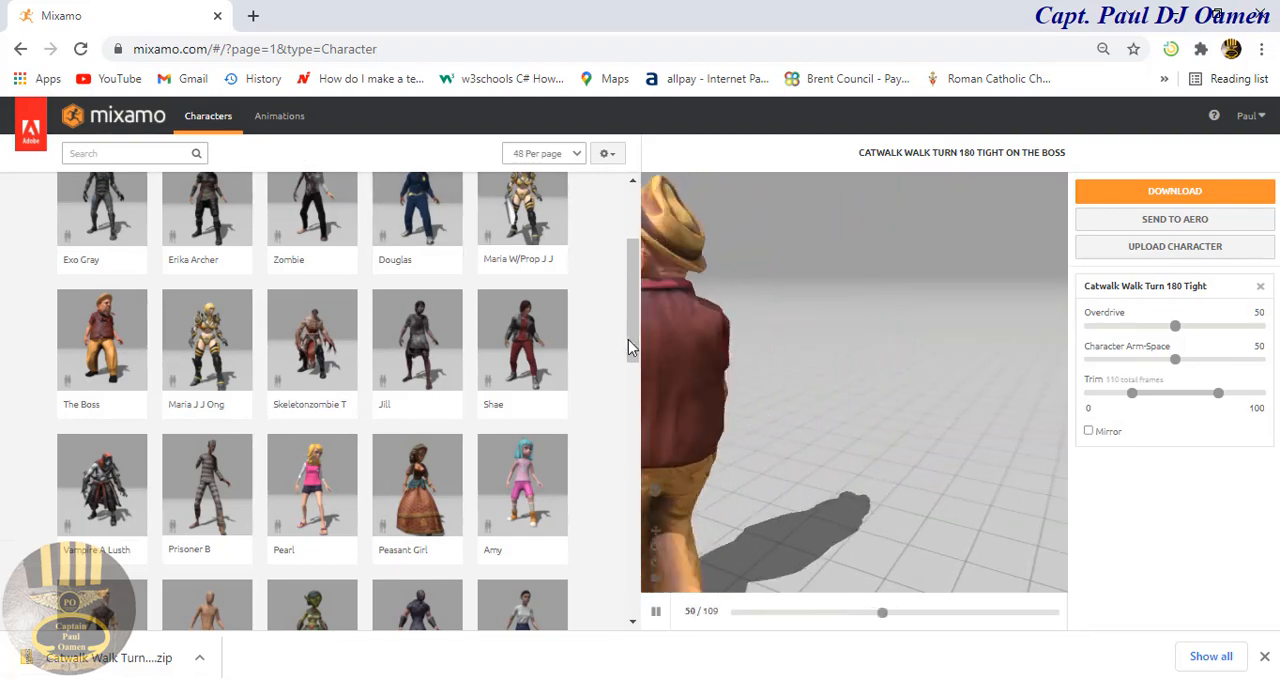
Step: Search the Mixamo animations for "walk"
scroll(628, 339, up, 2)
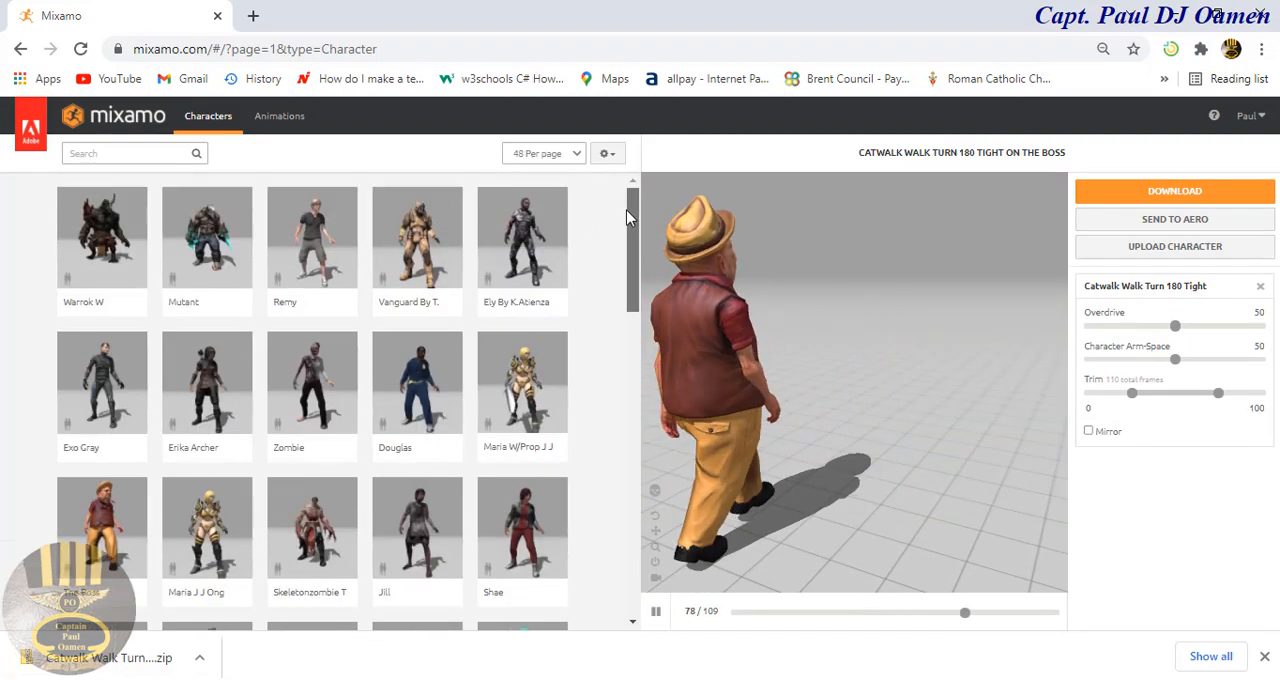
click(287, 124)
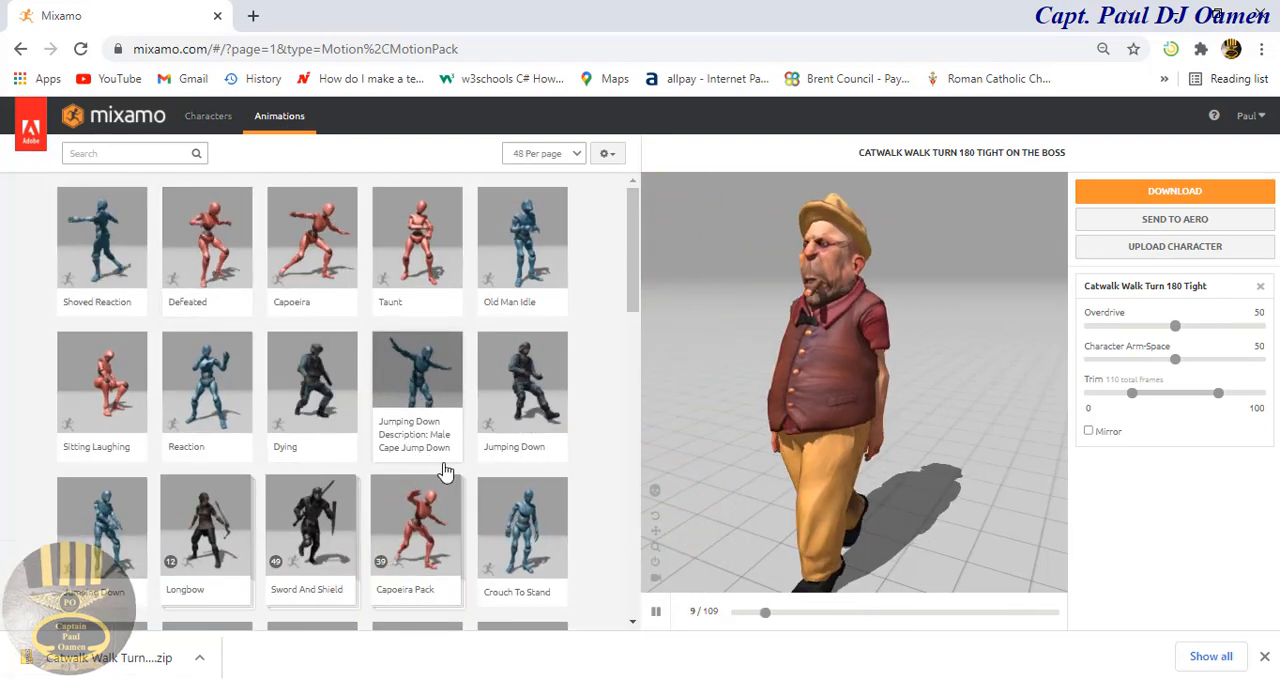
scroll(355, 330, down, 2)
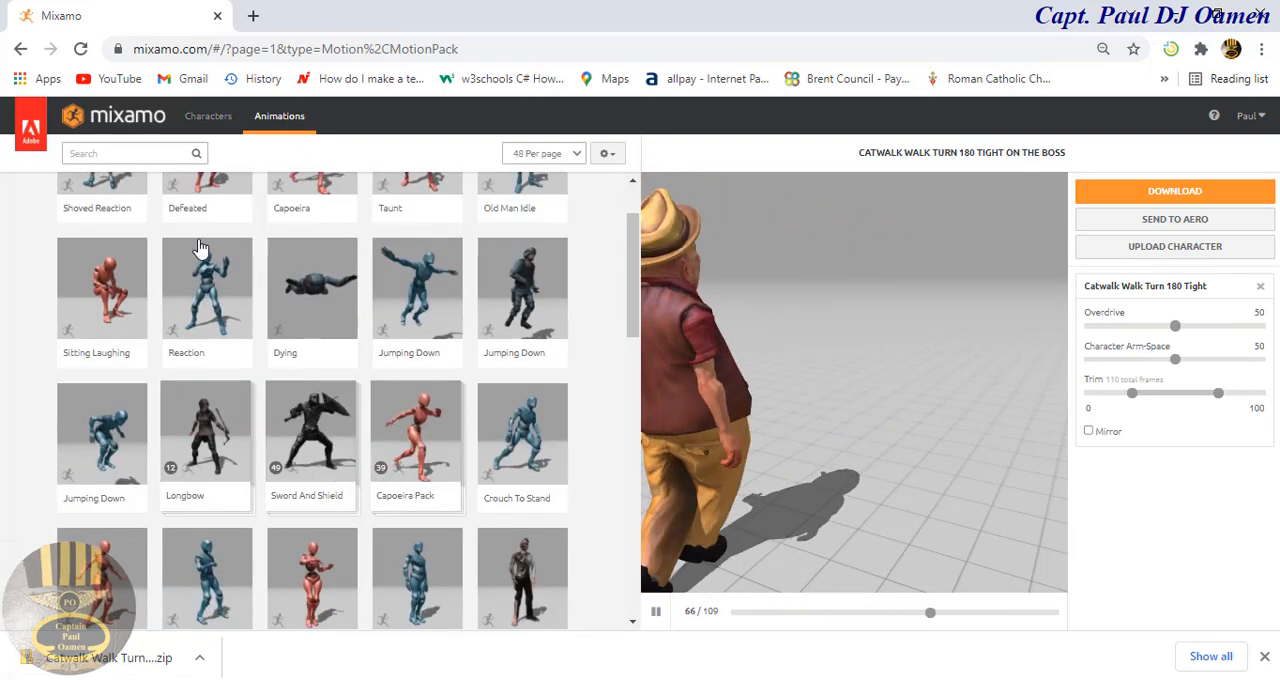
click(145, 155)
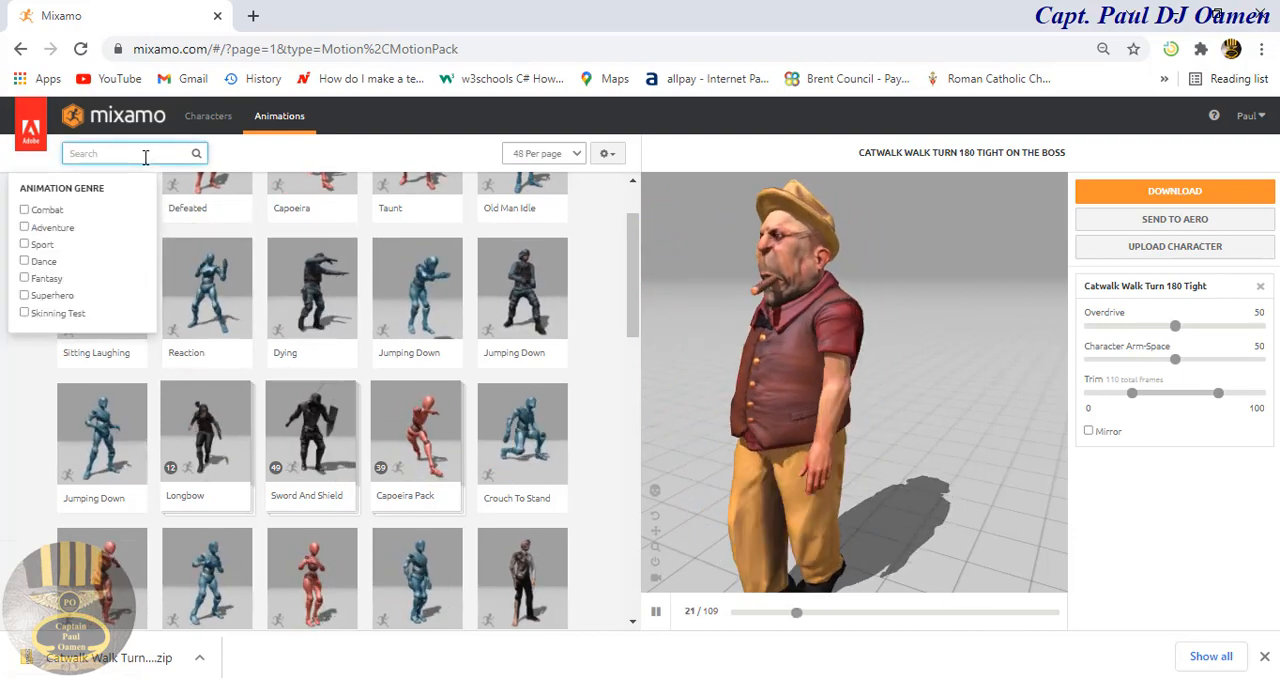
text(walk)
key(Return)
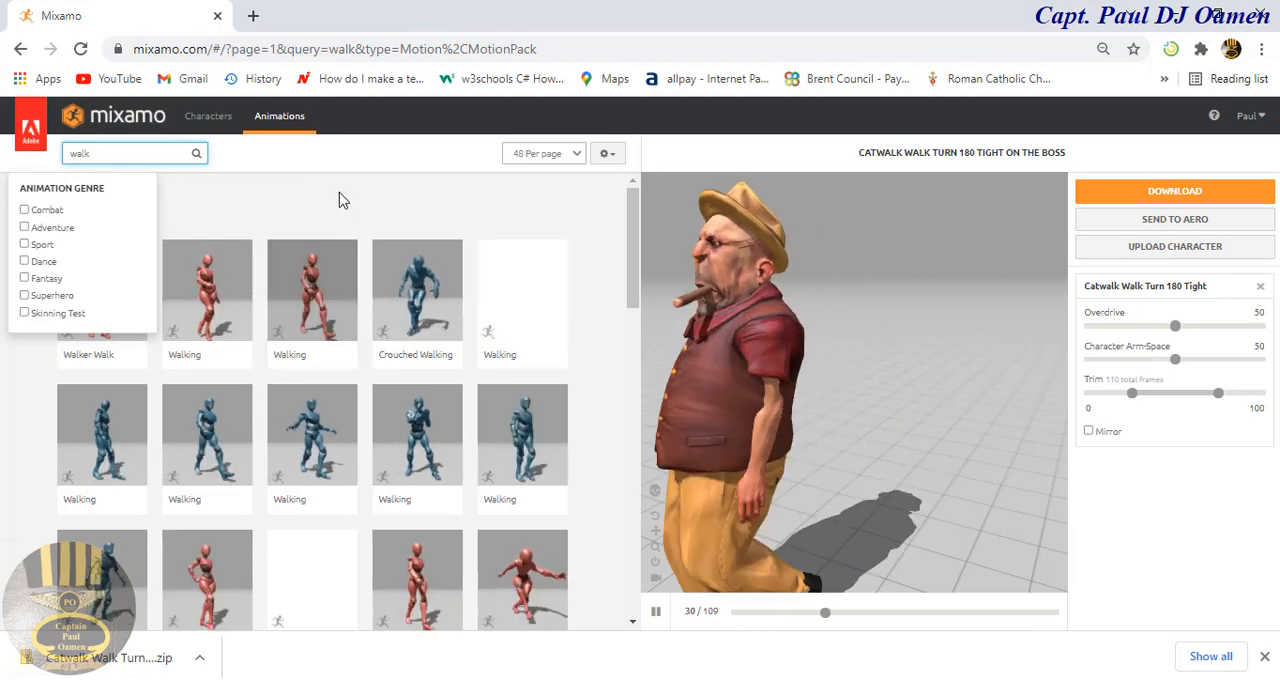
click(268, 196)
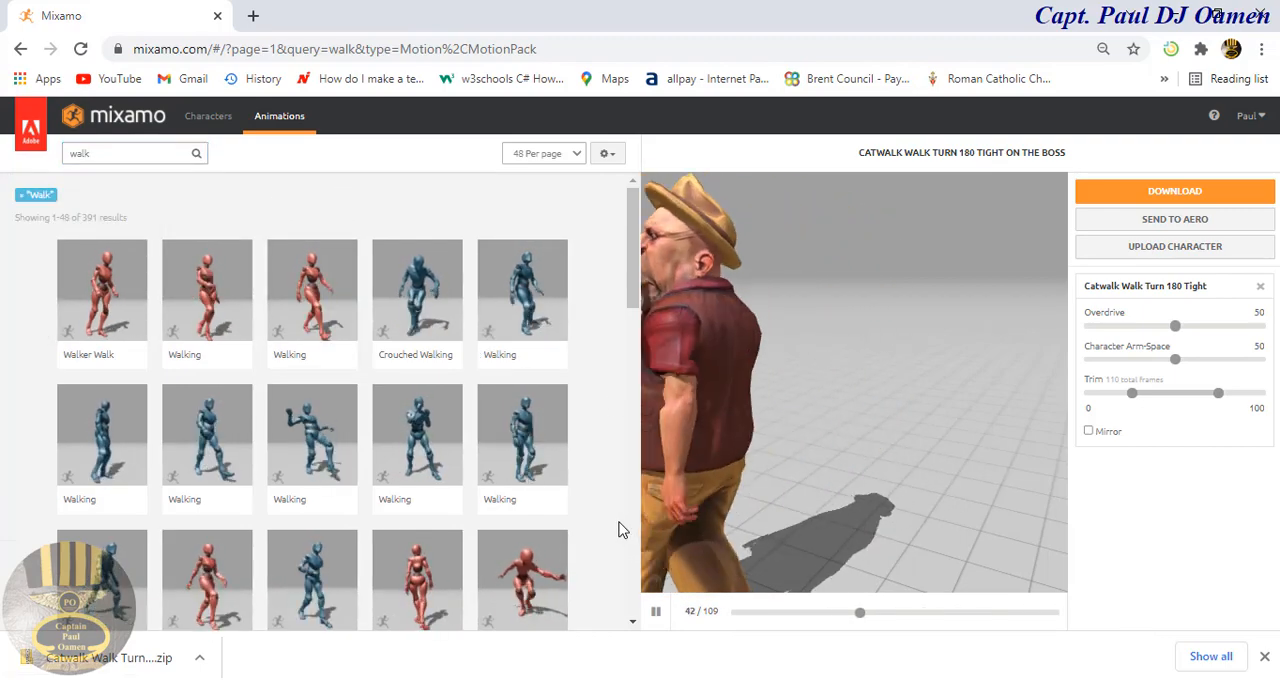
Step: Apply the second Walking animation in the second row of results to The Boss and download it as Collada (.dae) with skin
scroll(621, 530, down, 1)
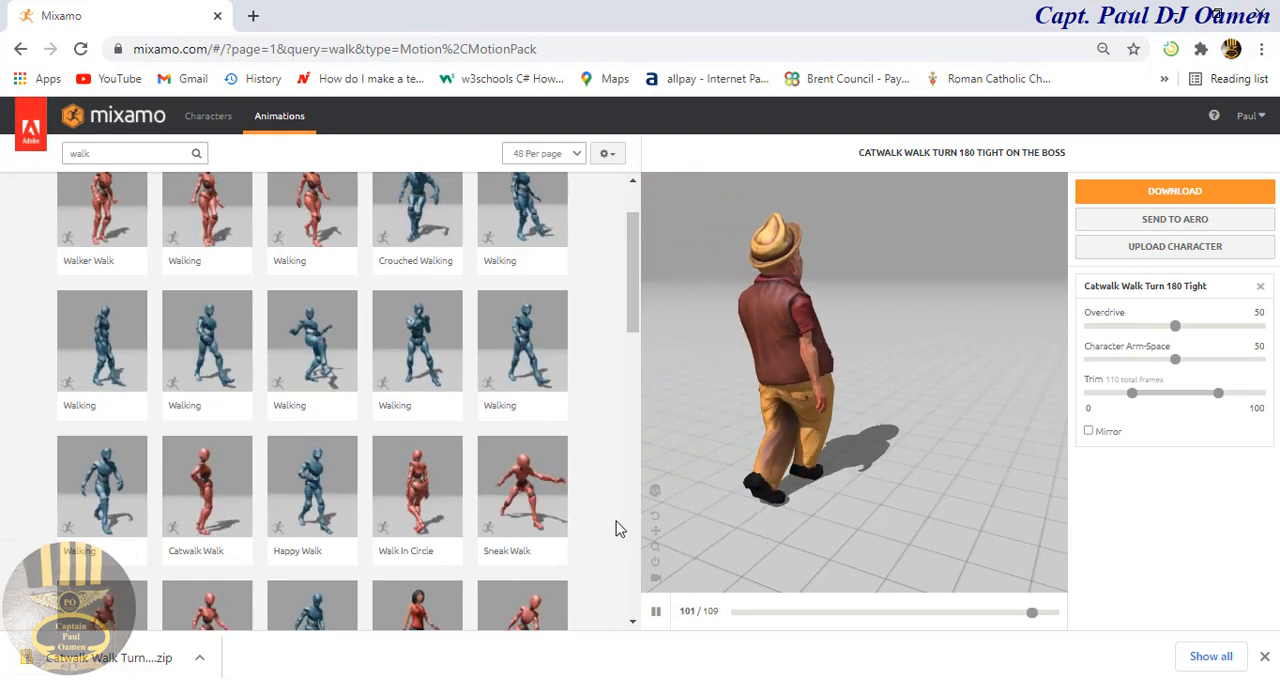
click(208, 337)
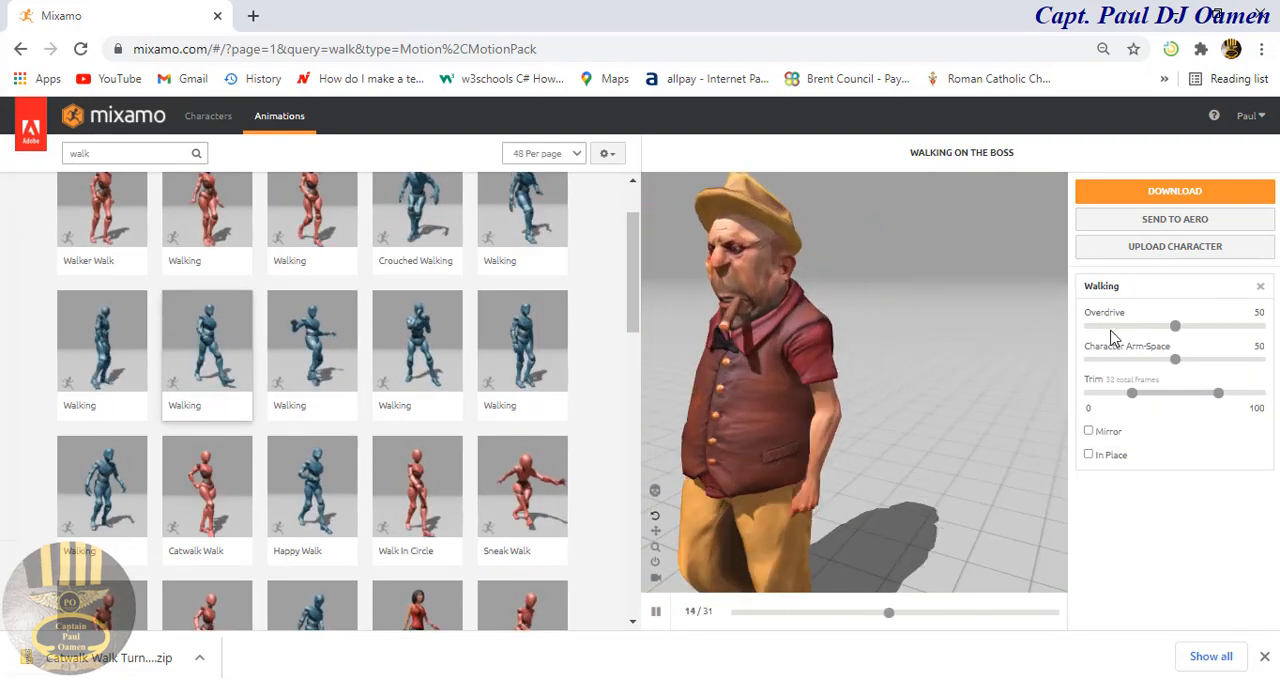
click(1178, 192)
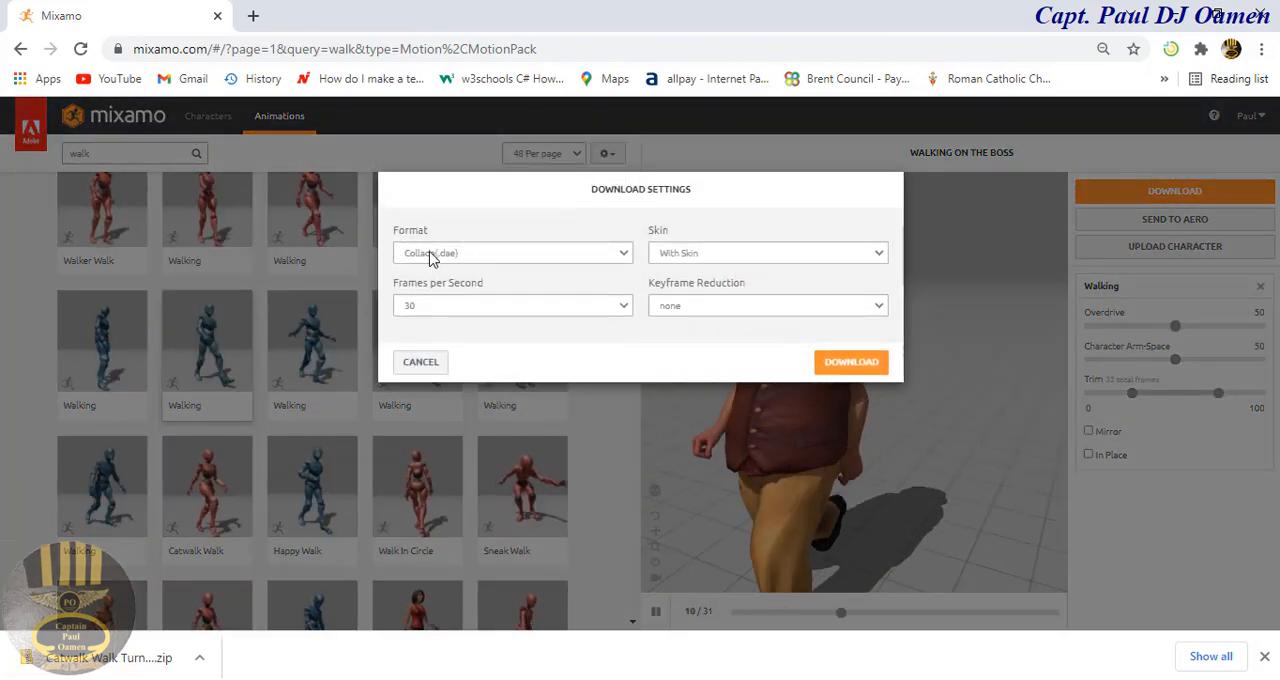
click(864, 364)
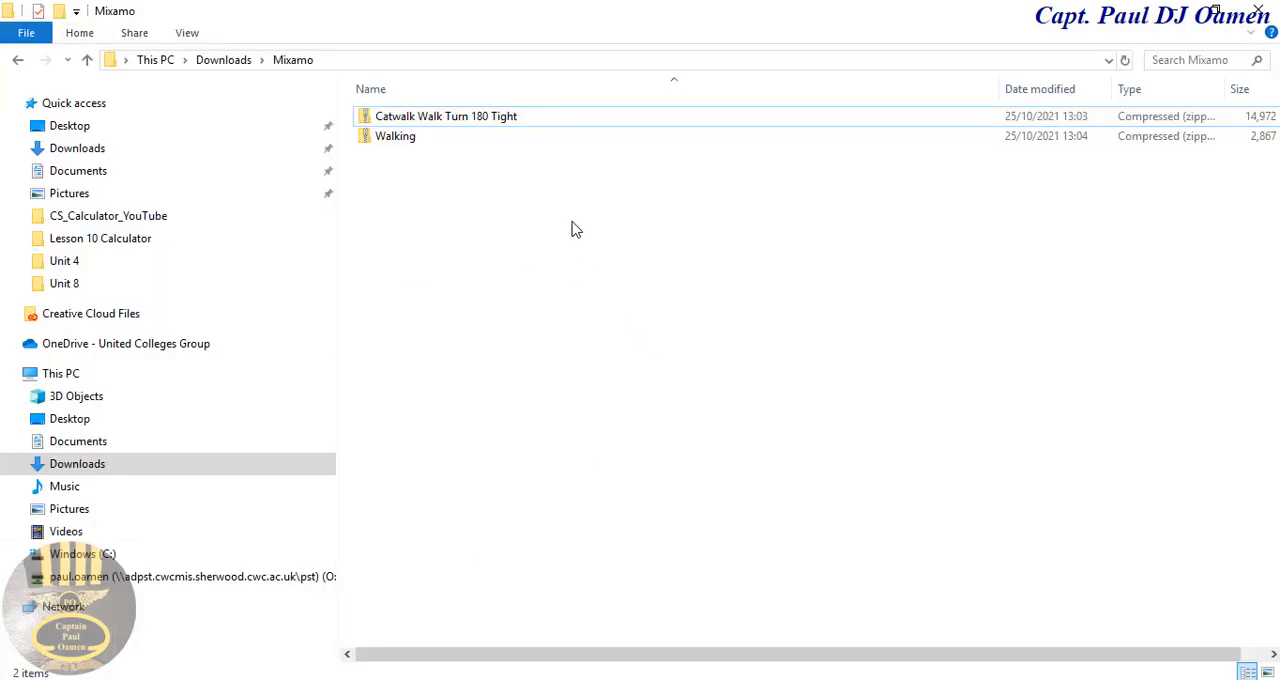
Step: In File Explorer's Downloads > Mixamo folder, extract the Catwalk Walk Turn 180 Tight zip into its own folder and close the extracted window
click(464, 120)
click(461, 121)
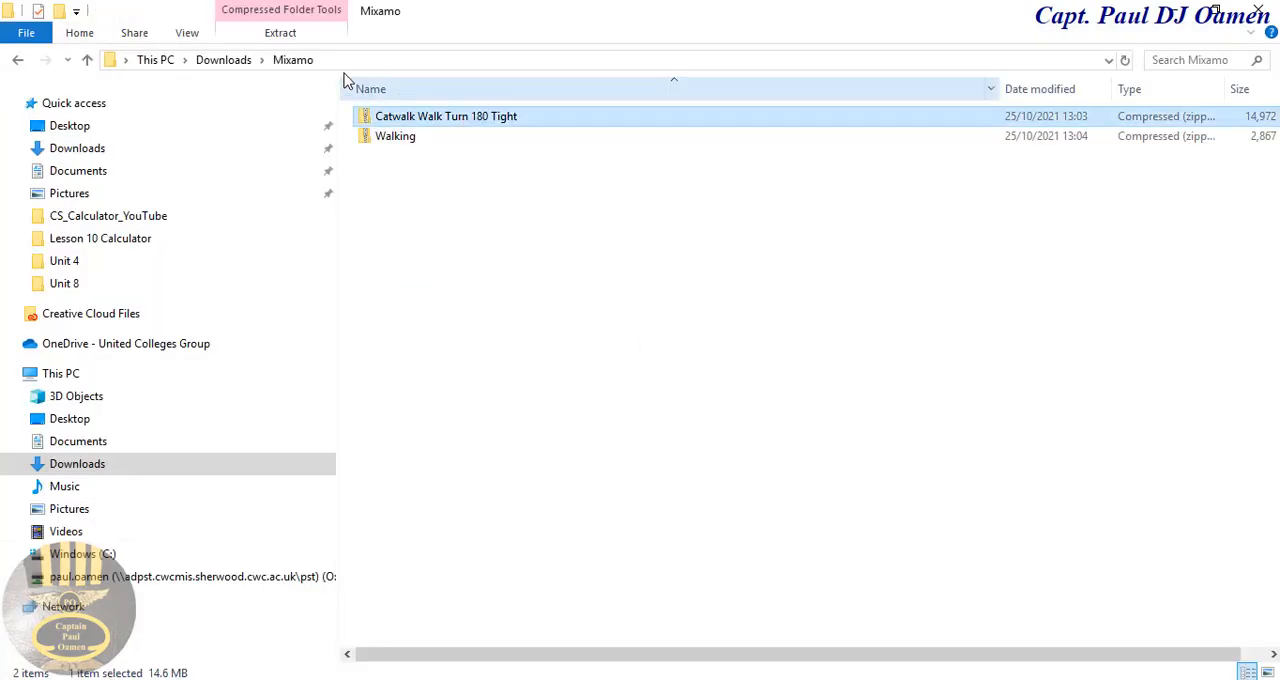
click(281, 32)
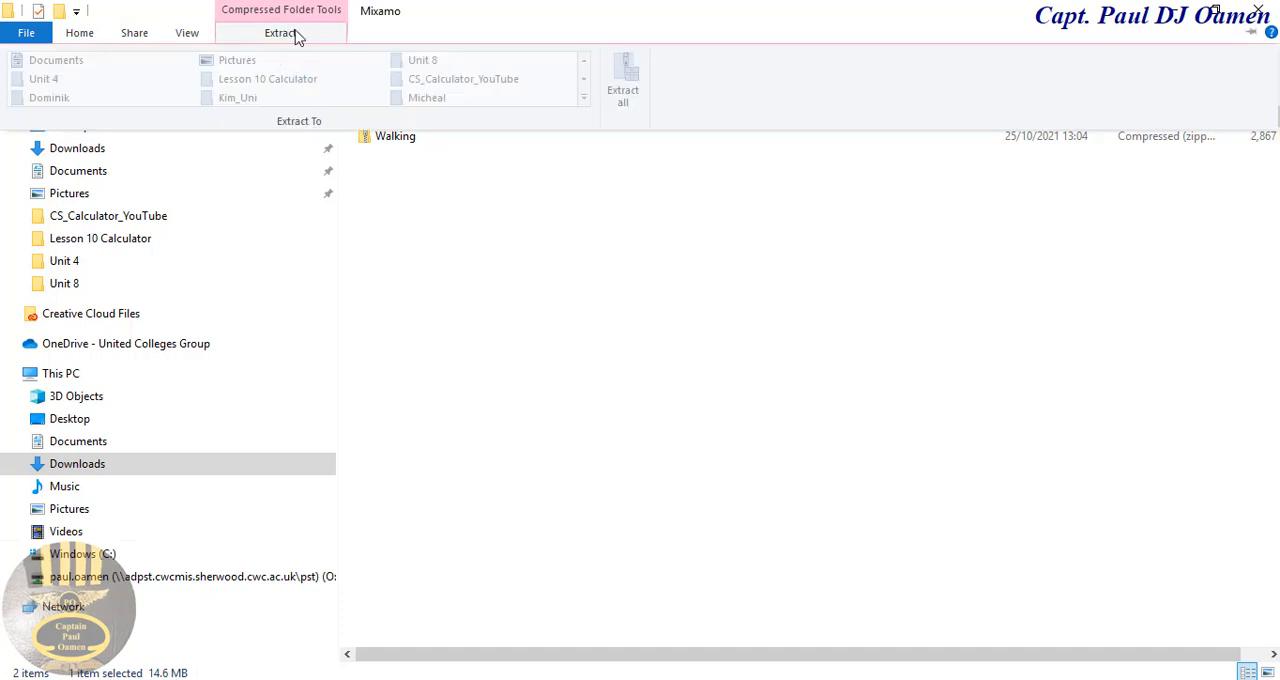
click(618, 82)
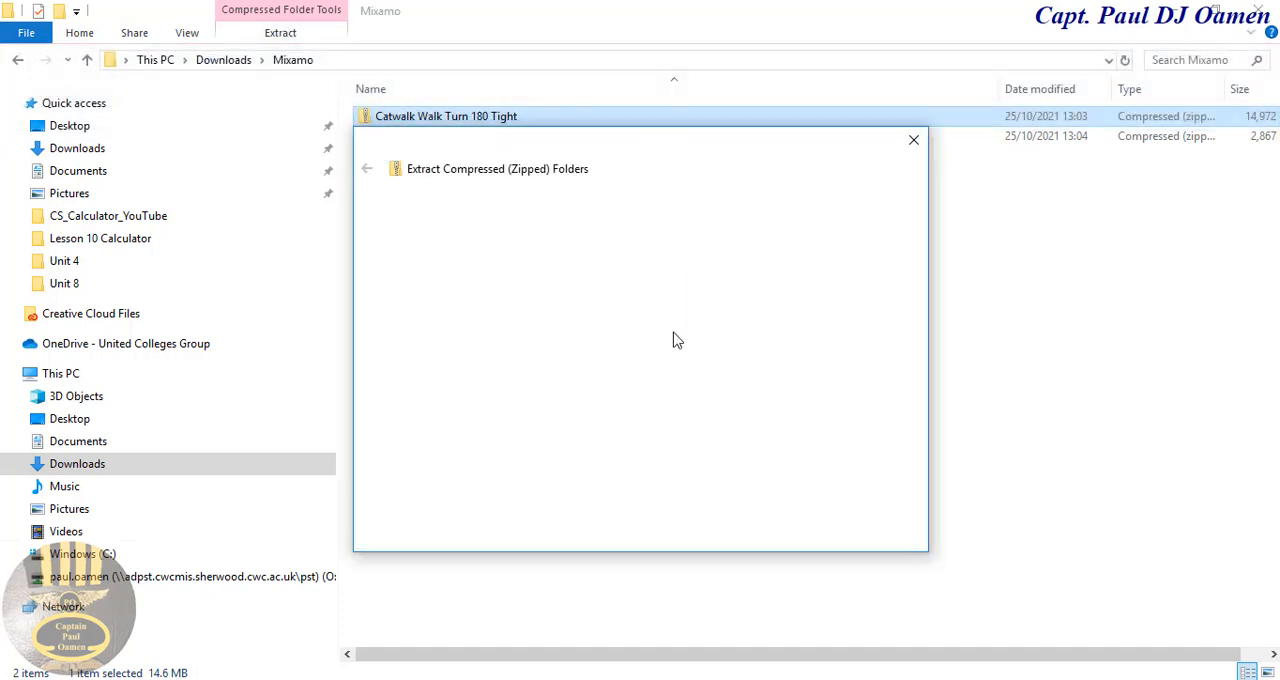
click(824, 539)
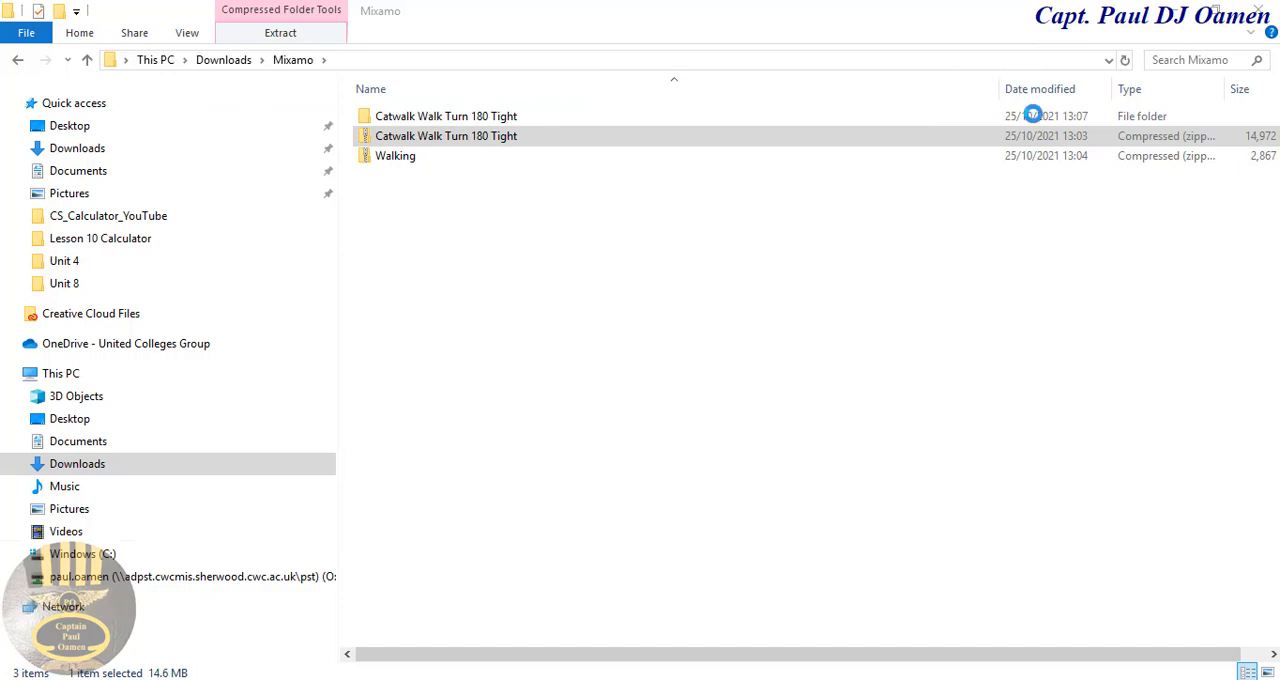
click(999, 15)
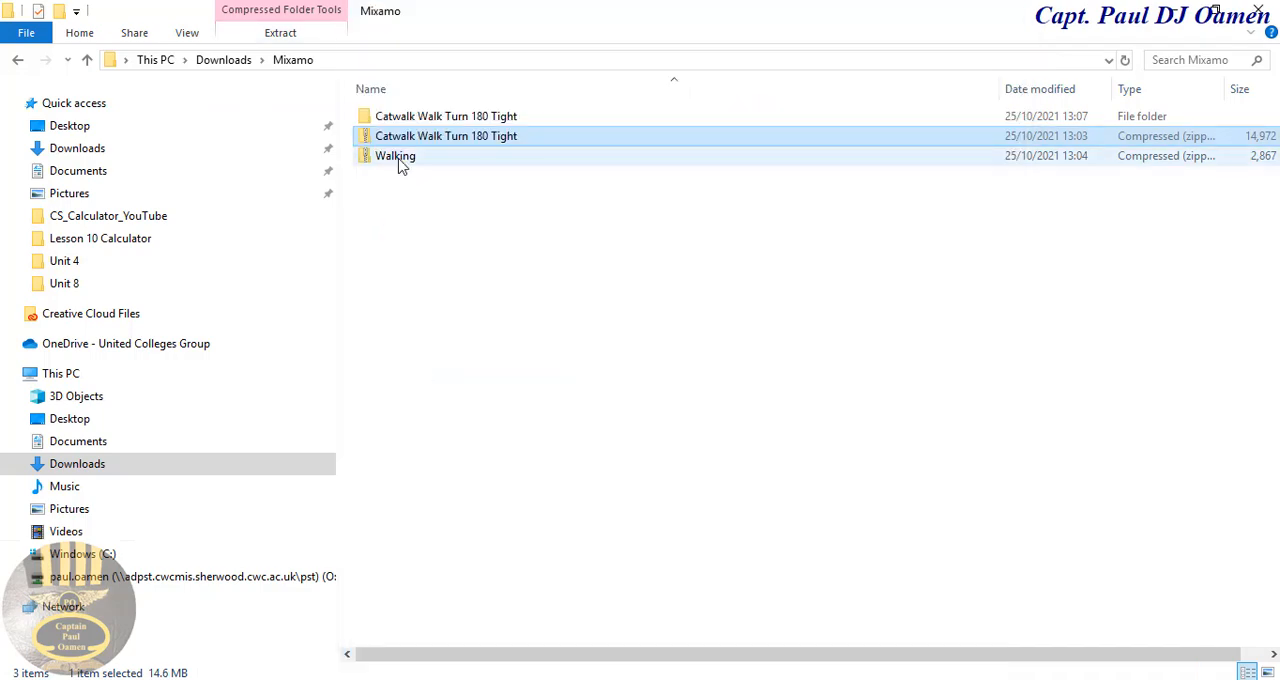
Step: Extract the Walking zip into its own folder in Downloads > Mixamo and return to the Mixamo folder
click(402, 160)
click(293, 32)
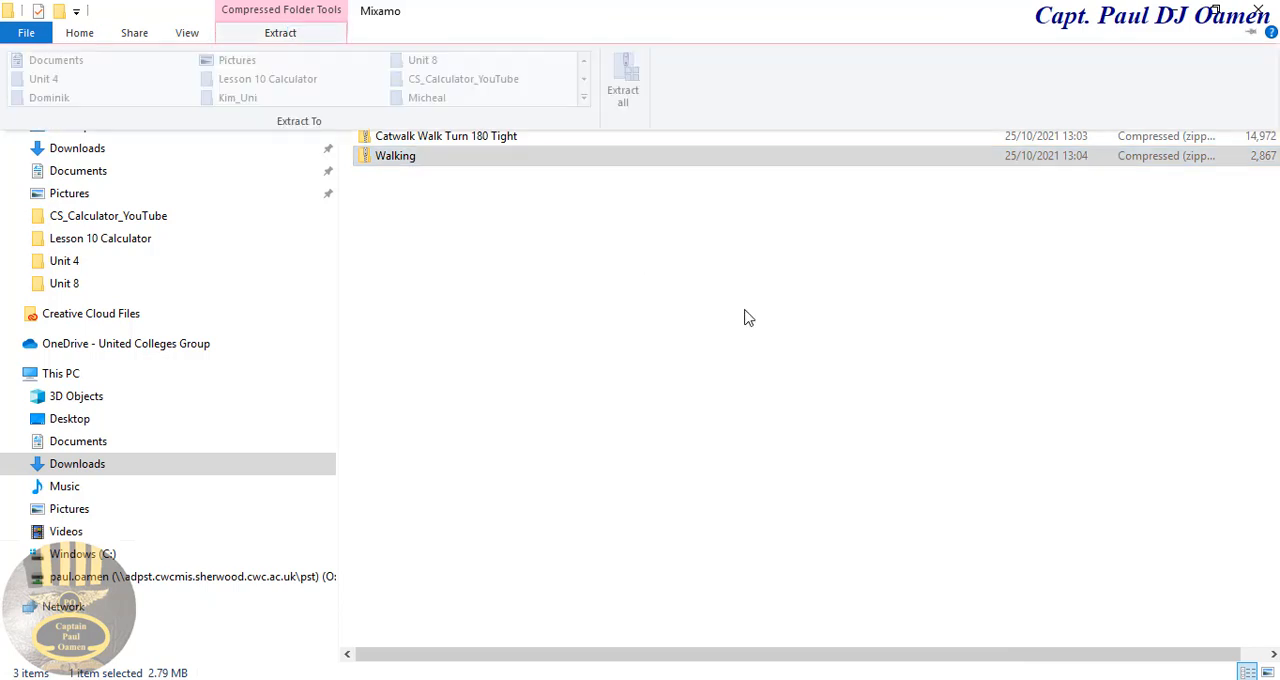
click(632, 98)
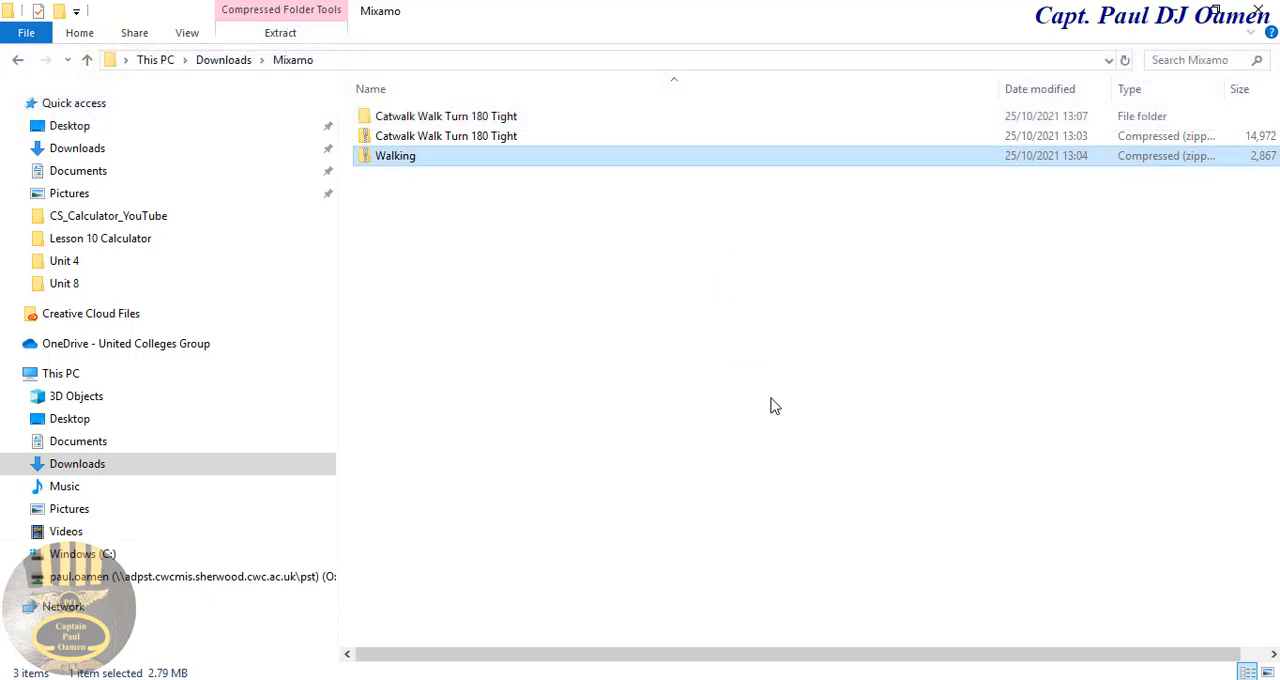
click(832, 540)
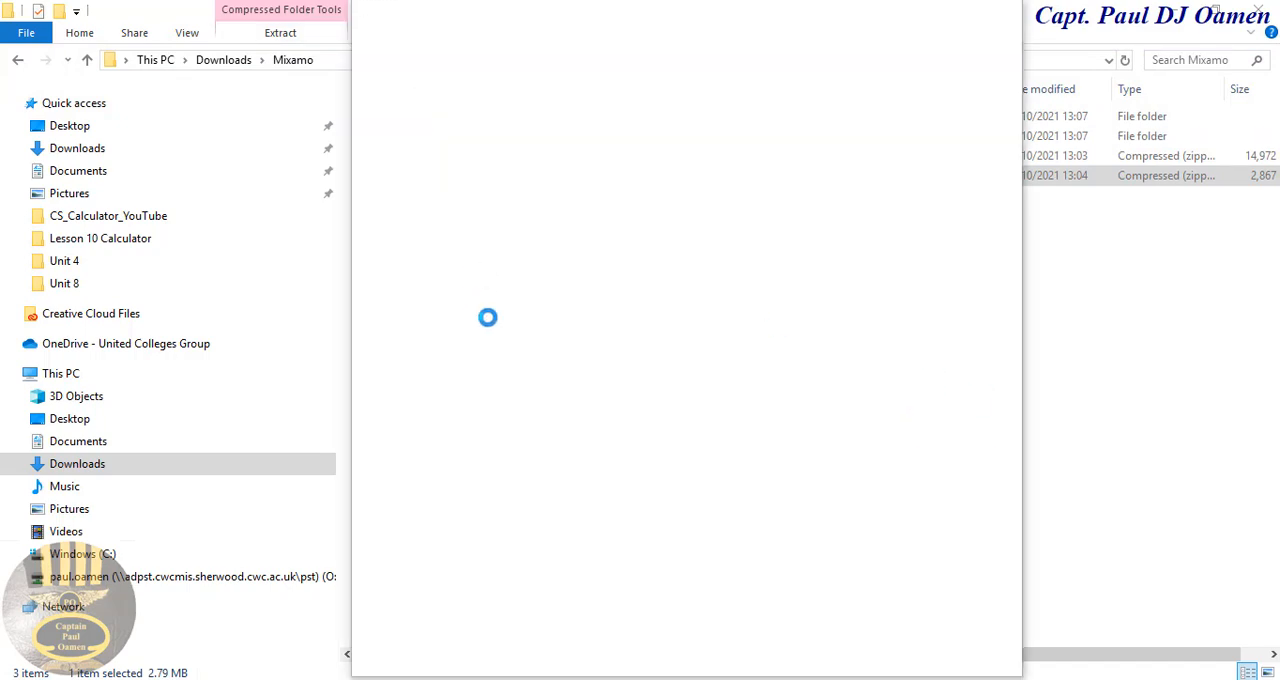
click(1089, 355)
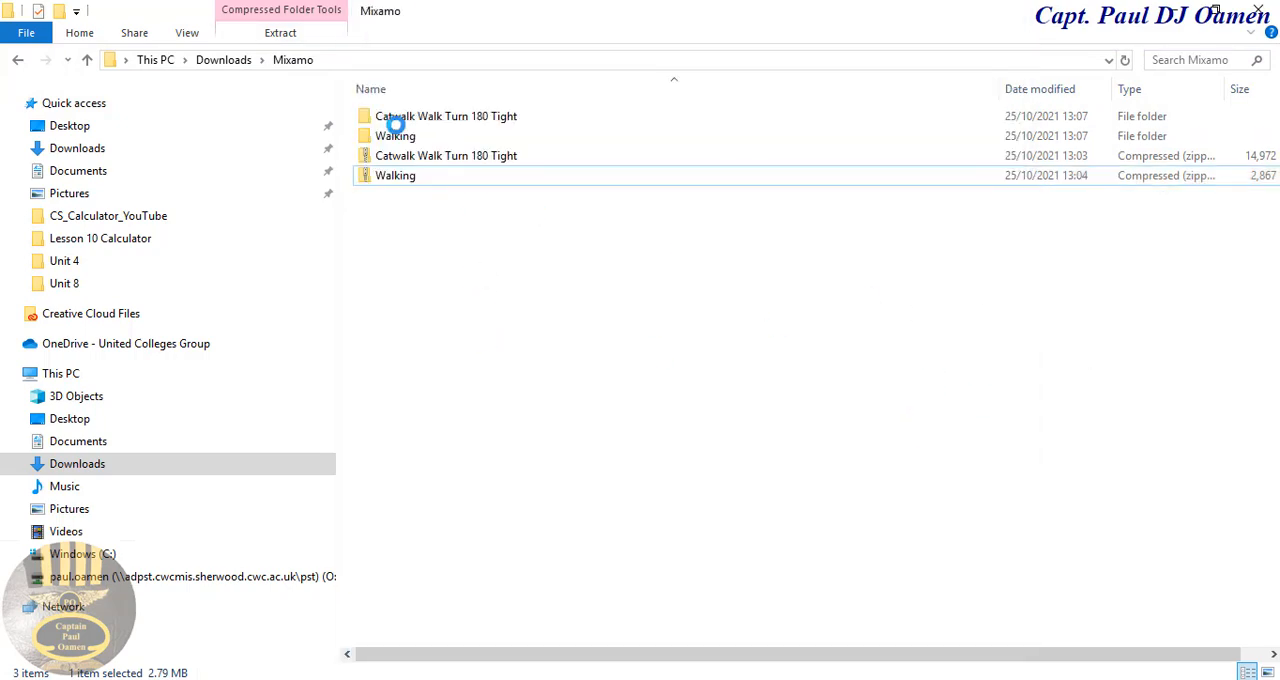
Step: Import the extracted Catwalk Walk Turn 180 Tight and Walking folders from Downloads > Mixamo into the Unity project's Assets and close File Explorer
click(409, 137)
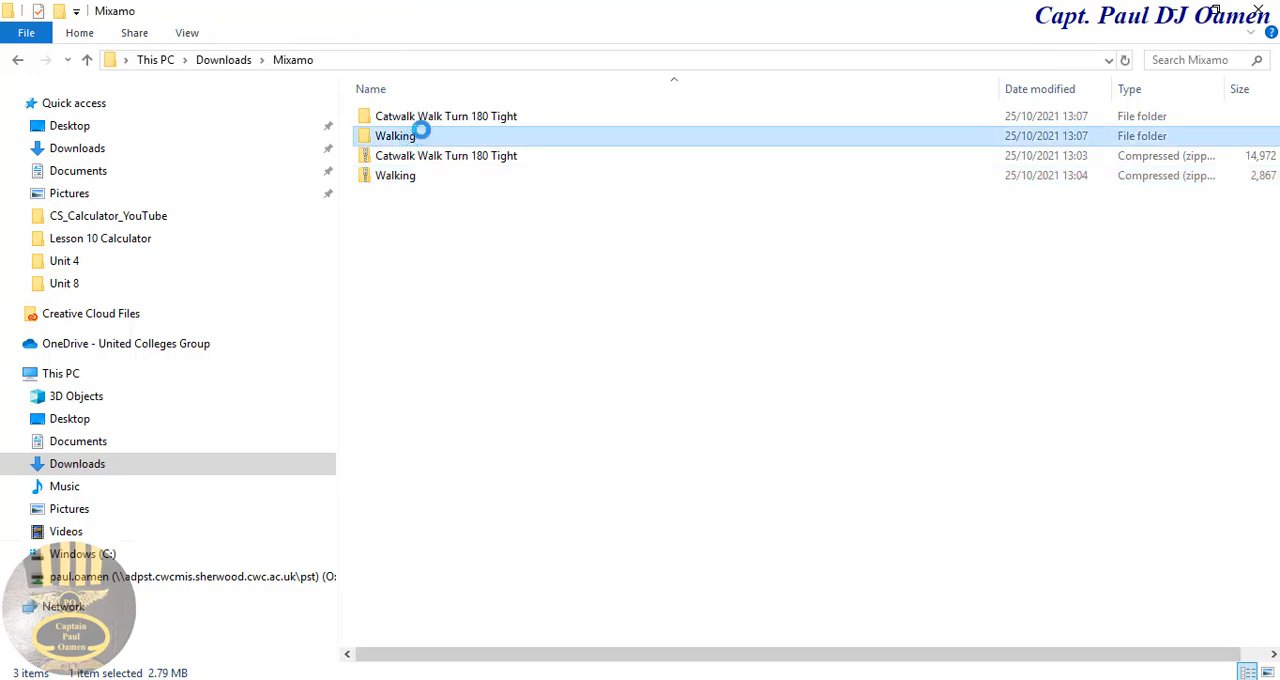
ctrl+click(427, 120)
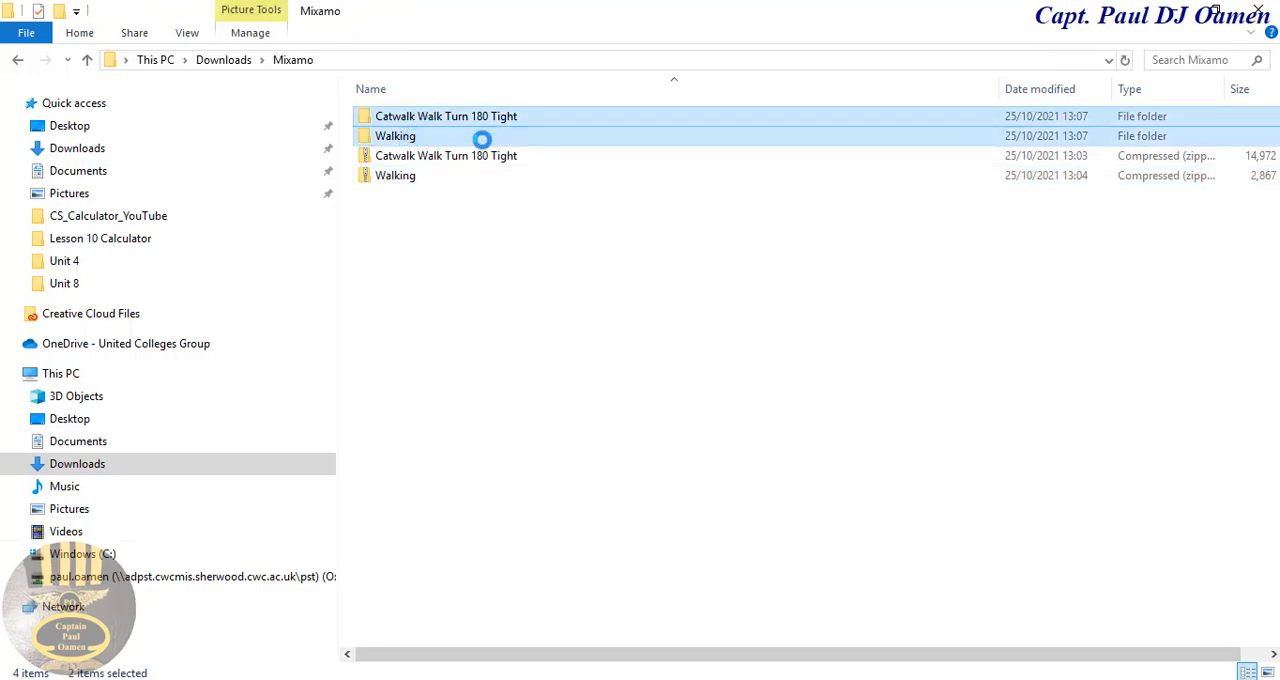
click(1220, 12)
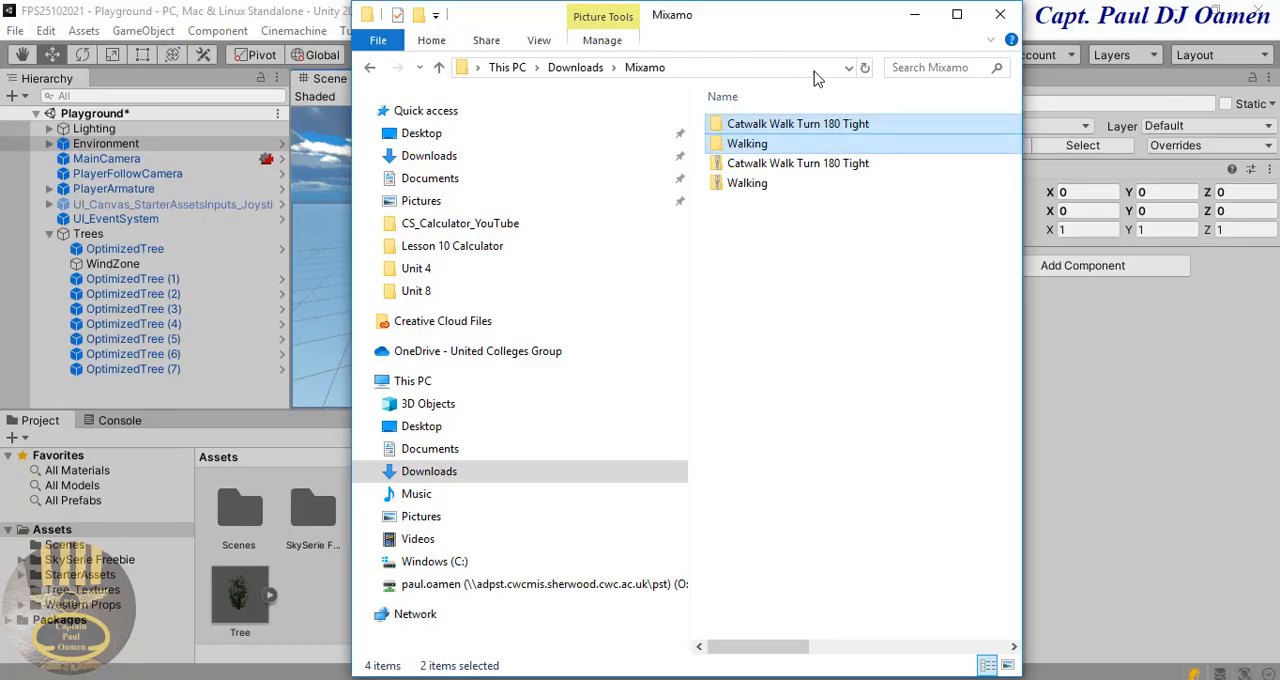
drag(775, 22, 1048, 74)
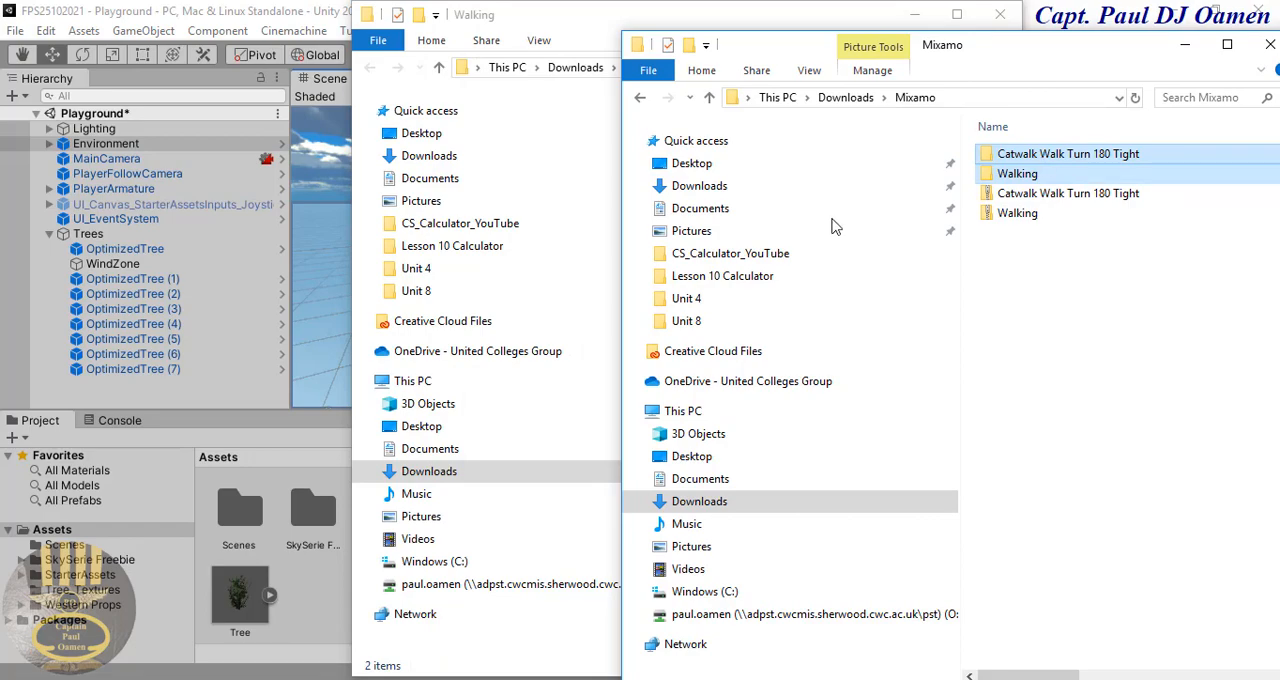
click(612, 22)
click(1000, 14)
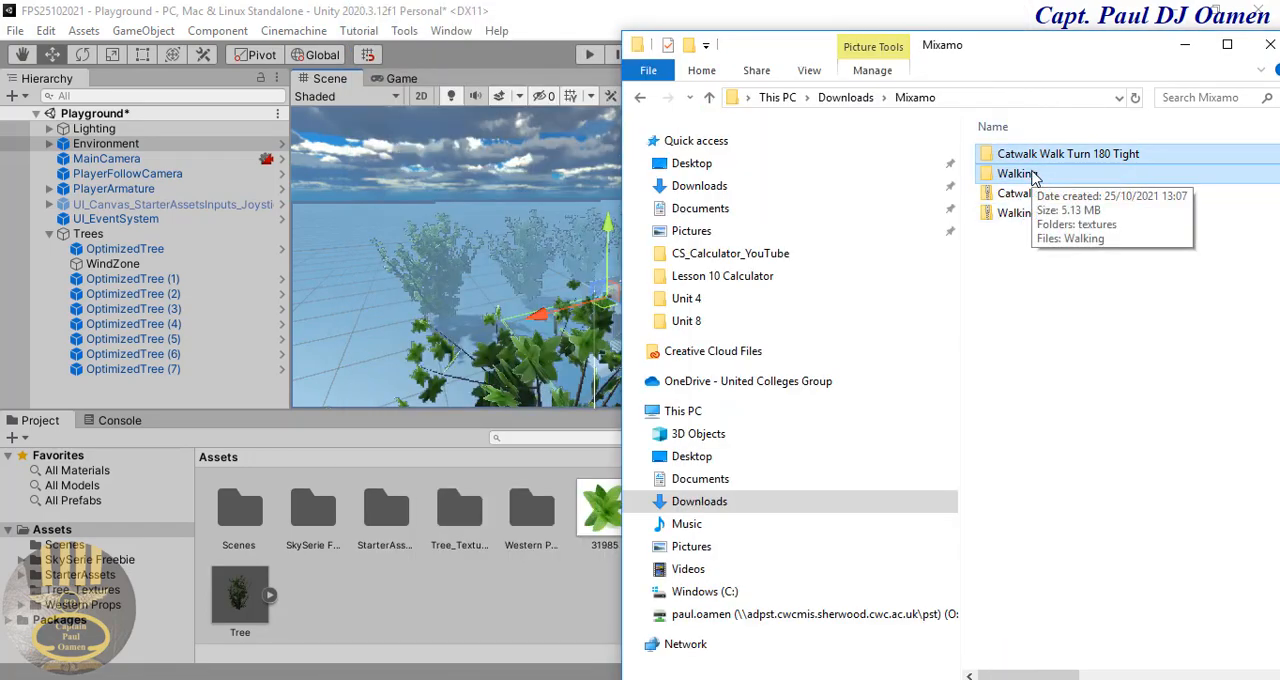
drag(1033, 175, 397, 623)
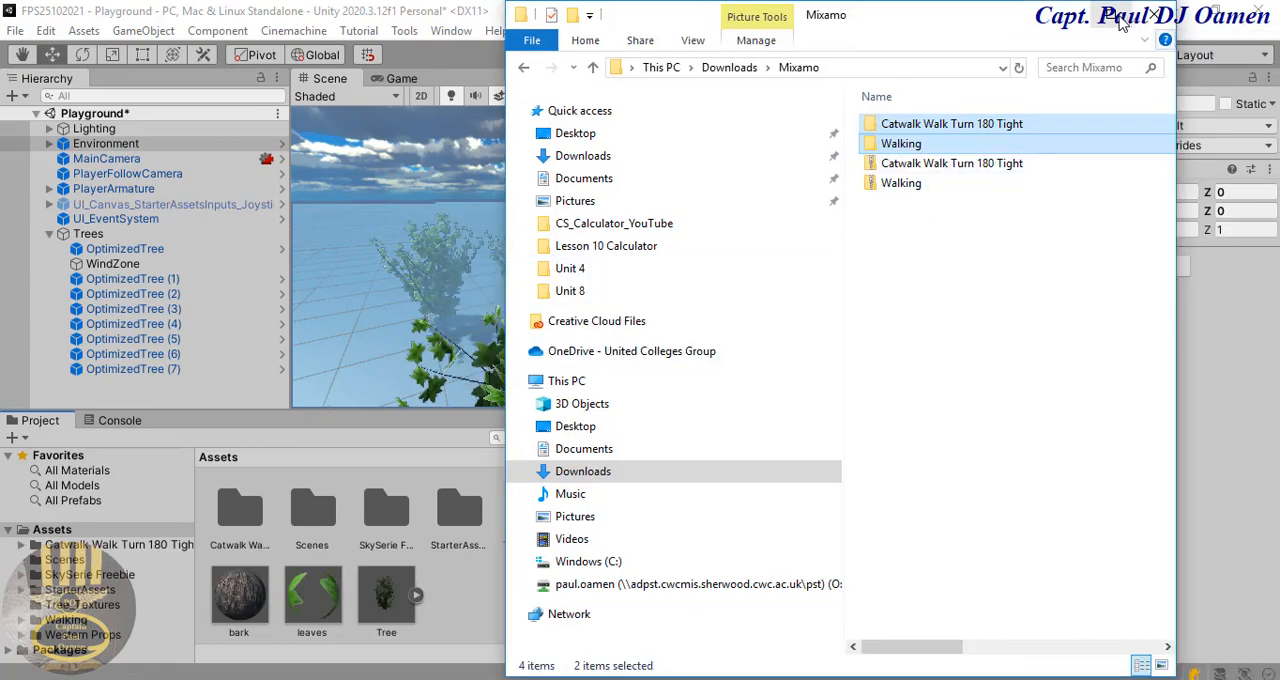
click(1152, 15)
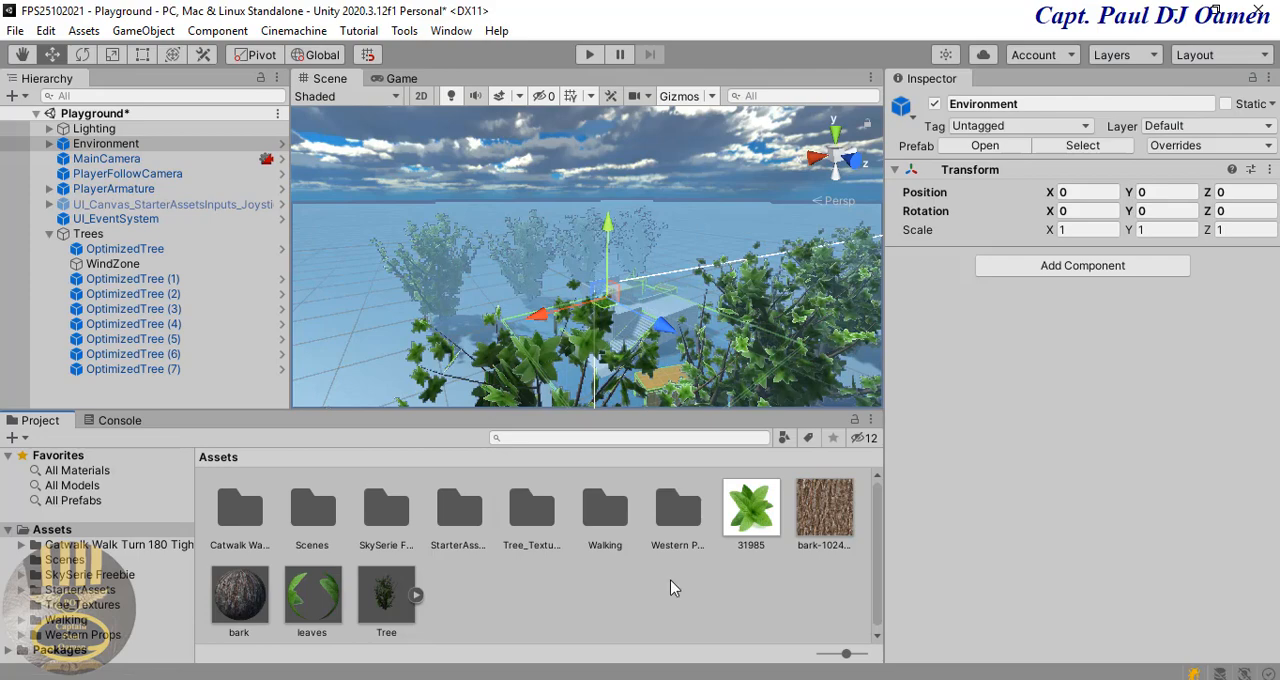
Step: In the imported Catwalk Walk Turn 180 Tight folder, set the character model's rig animation type to Humanoid and apply it
click(240, 510)
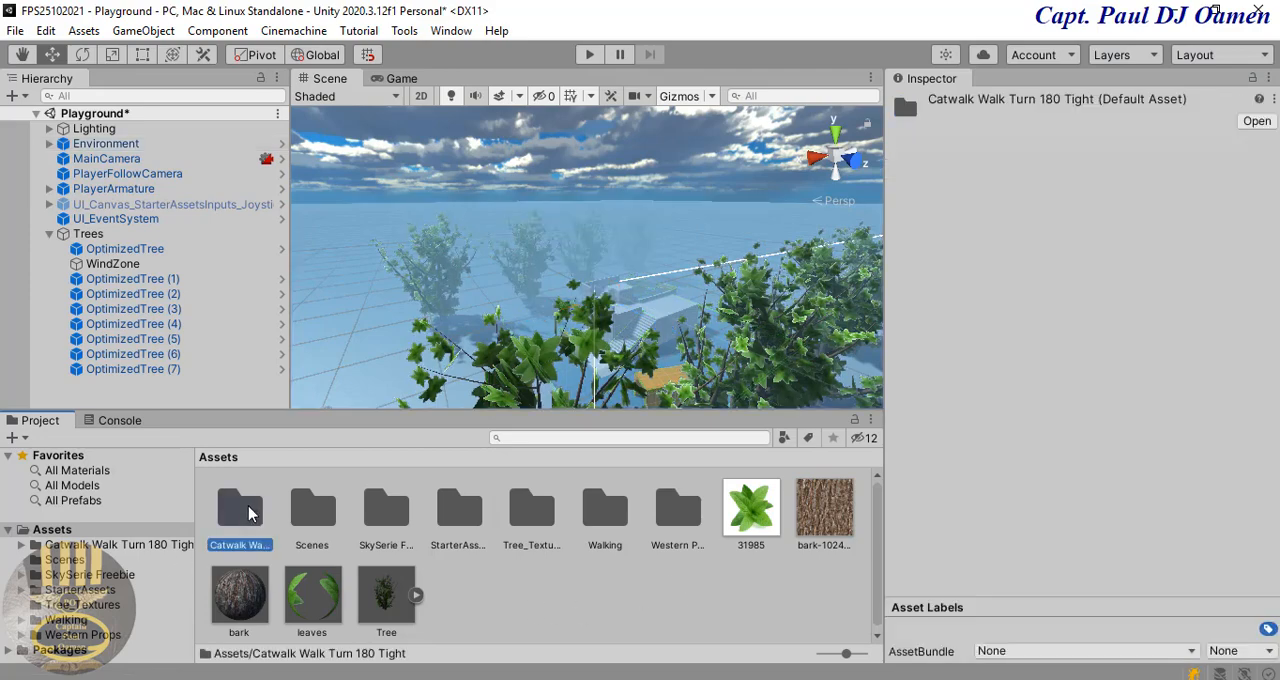
click(606, 512)
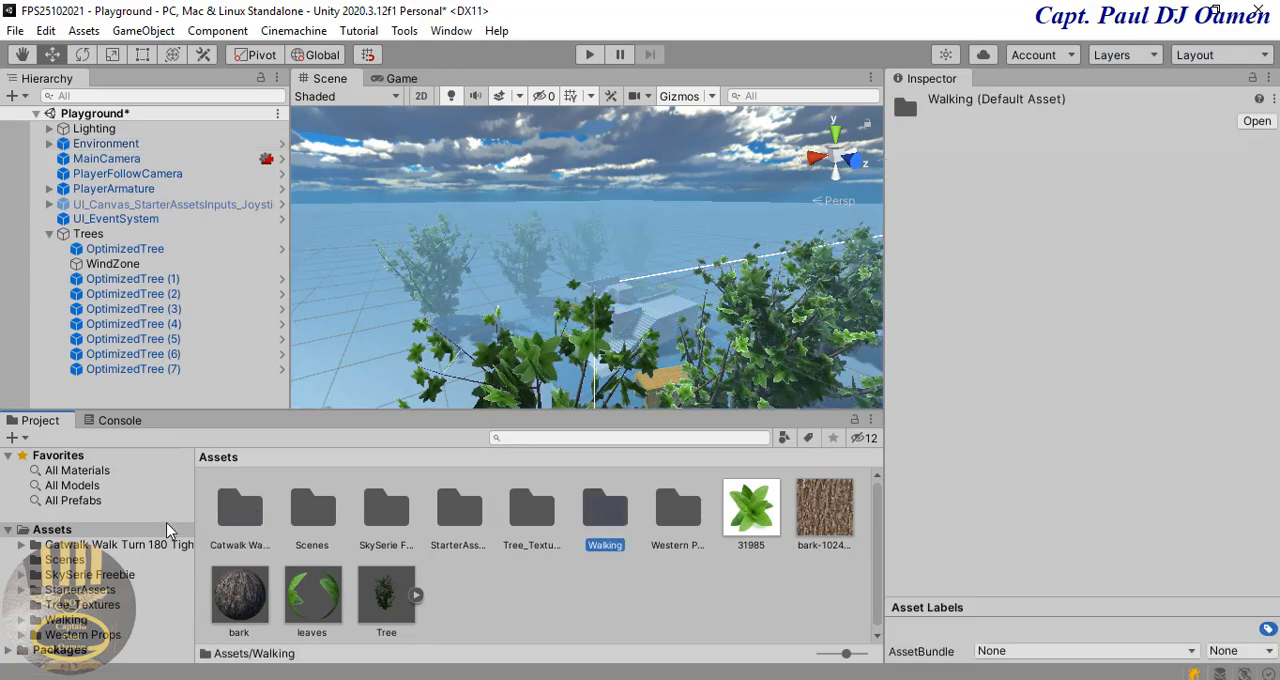
double_click(240, 510)
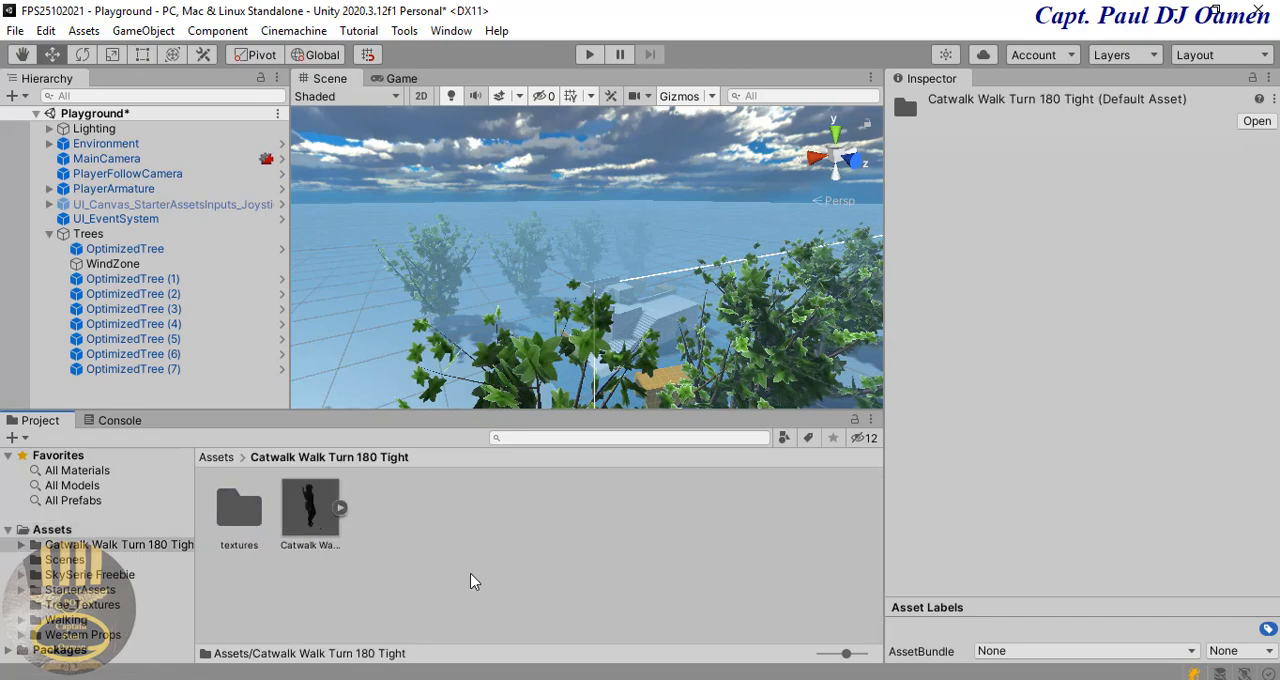
click(309, 511)
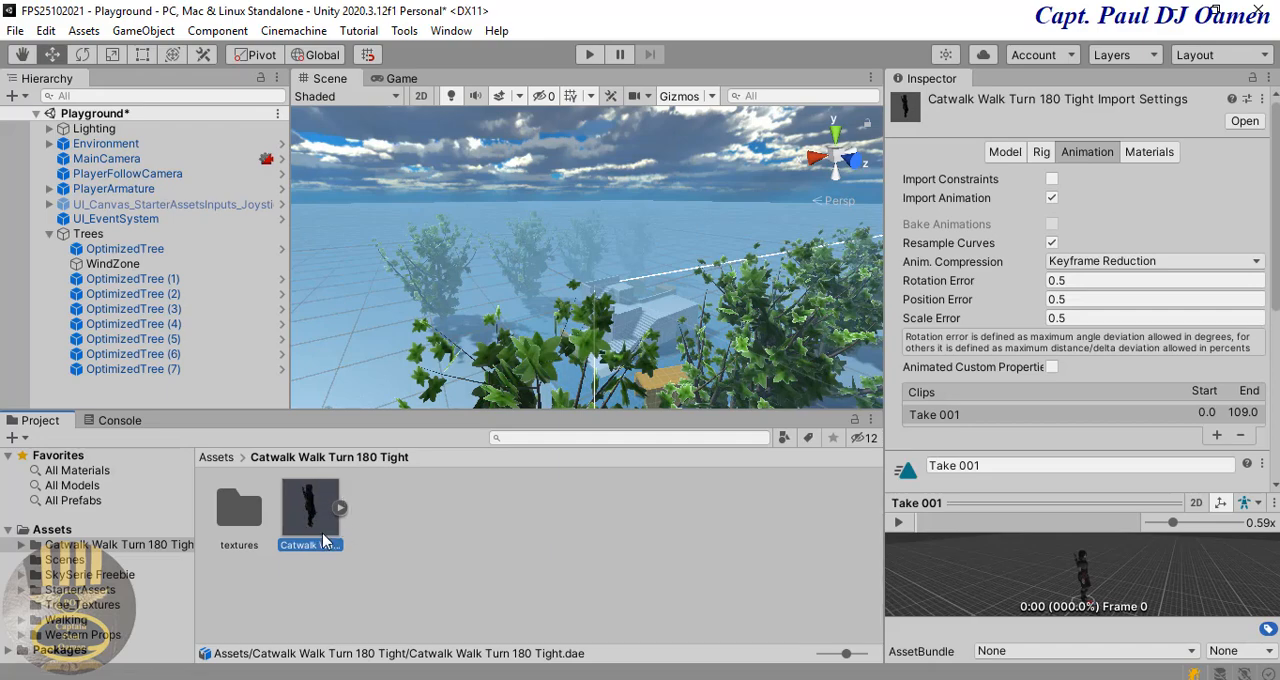
double_click(237, 530)
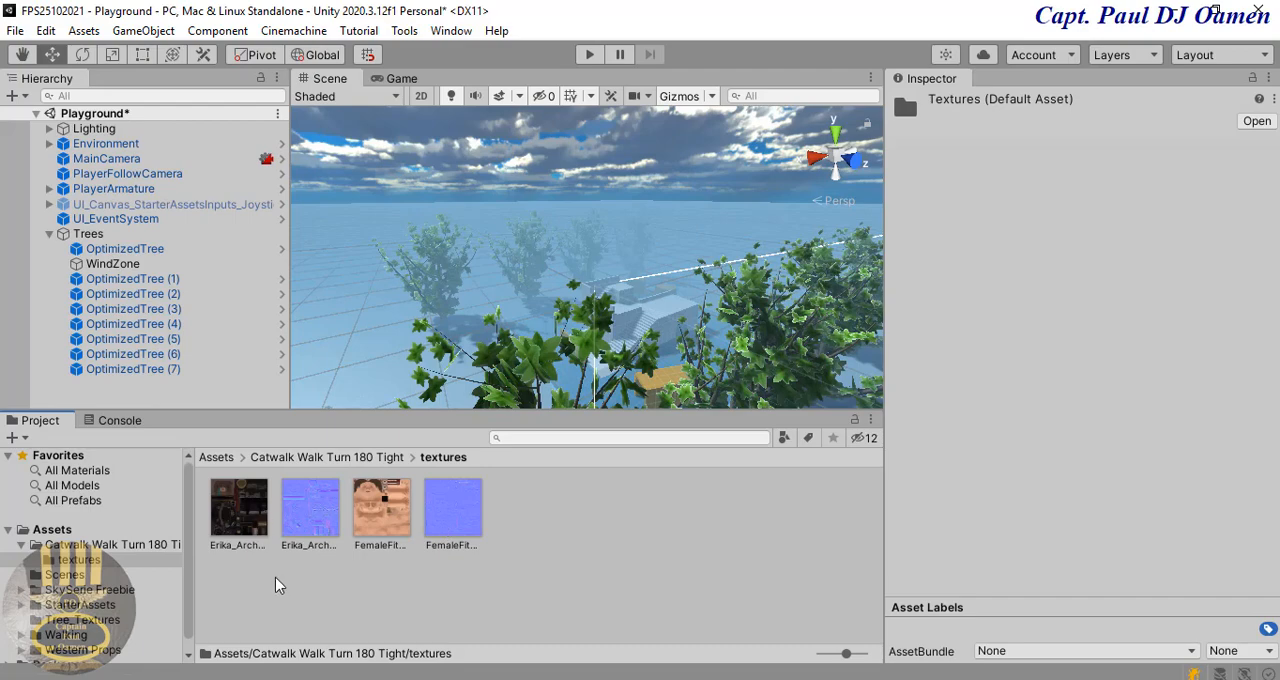
click(343, 460)
click(308, 515)
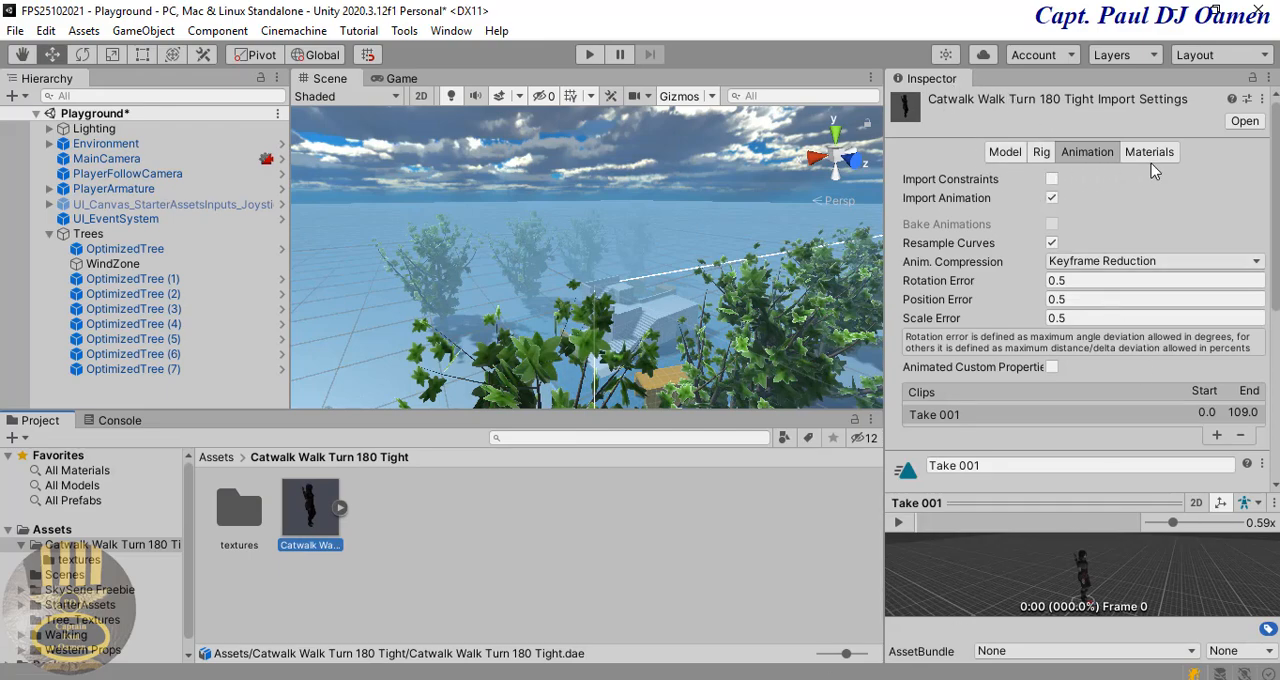
click(1040, 153)
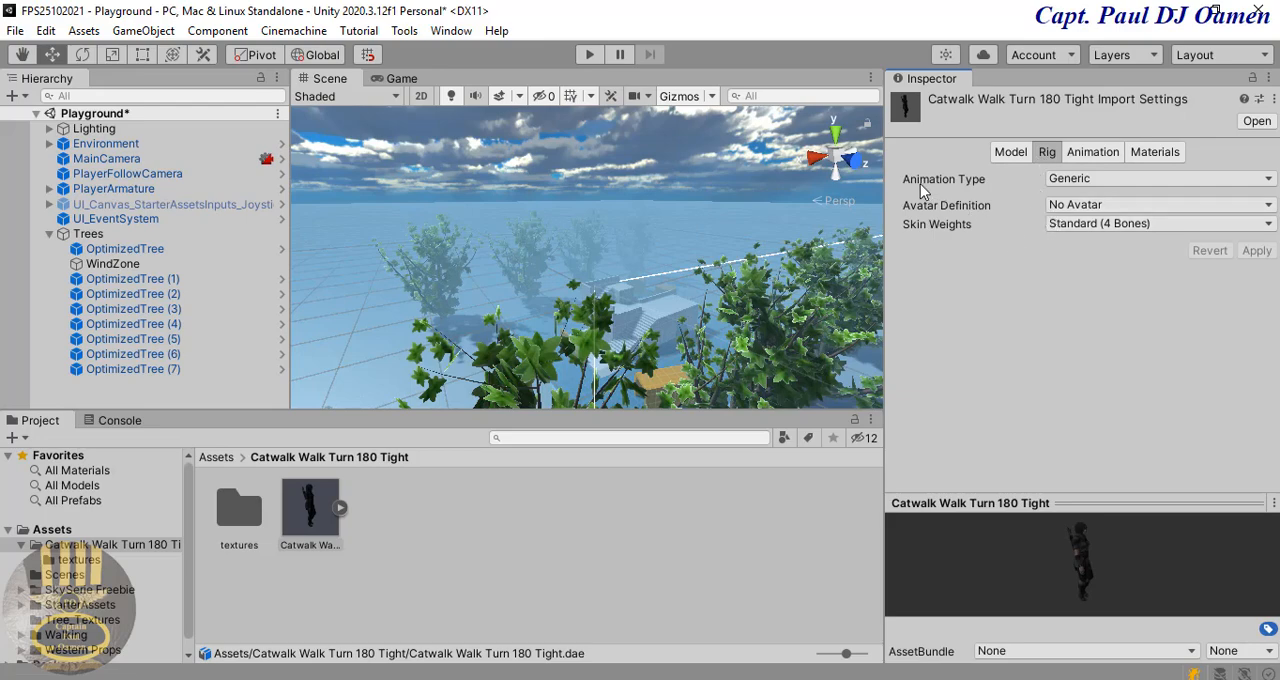
click(1268, 181)
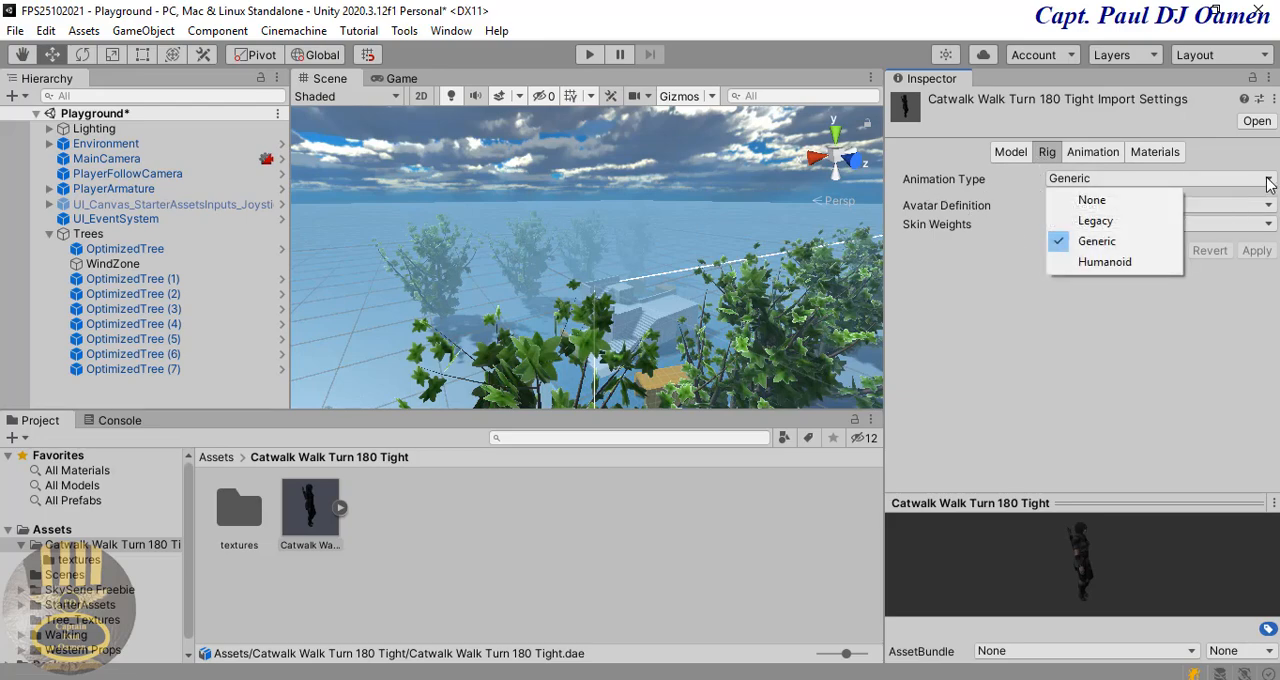
click(1104, 262)
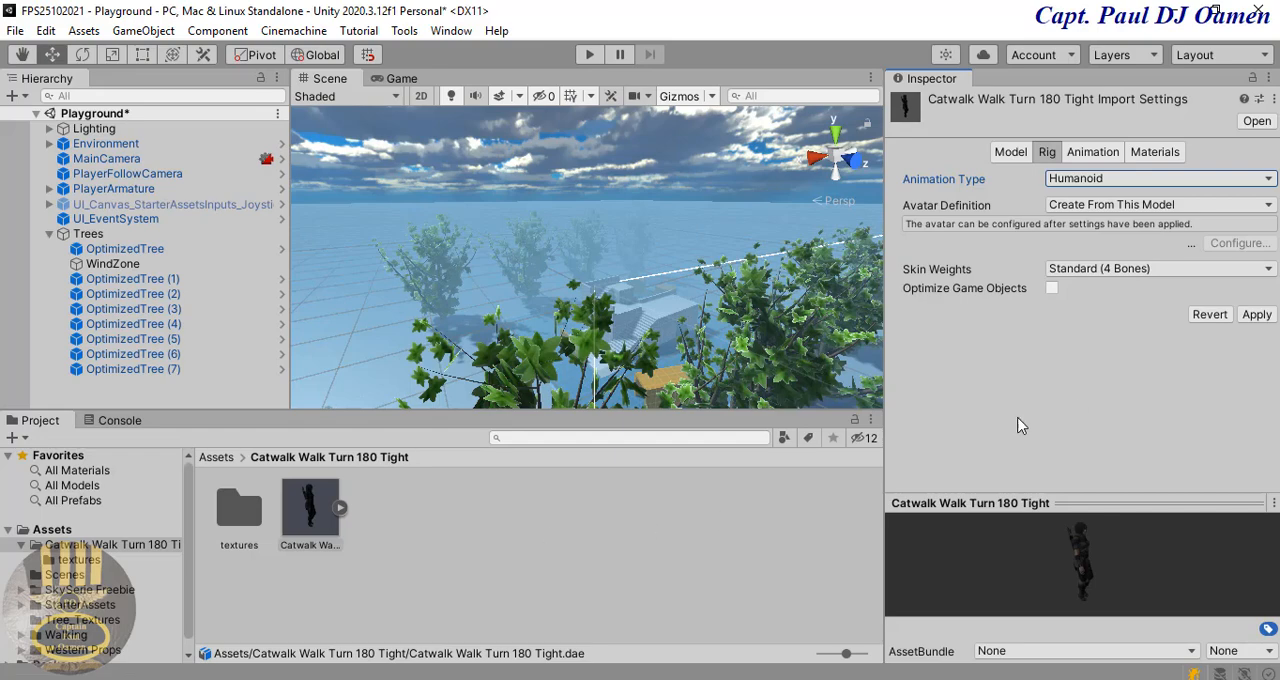
click(1257, 316)
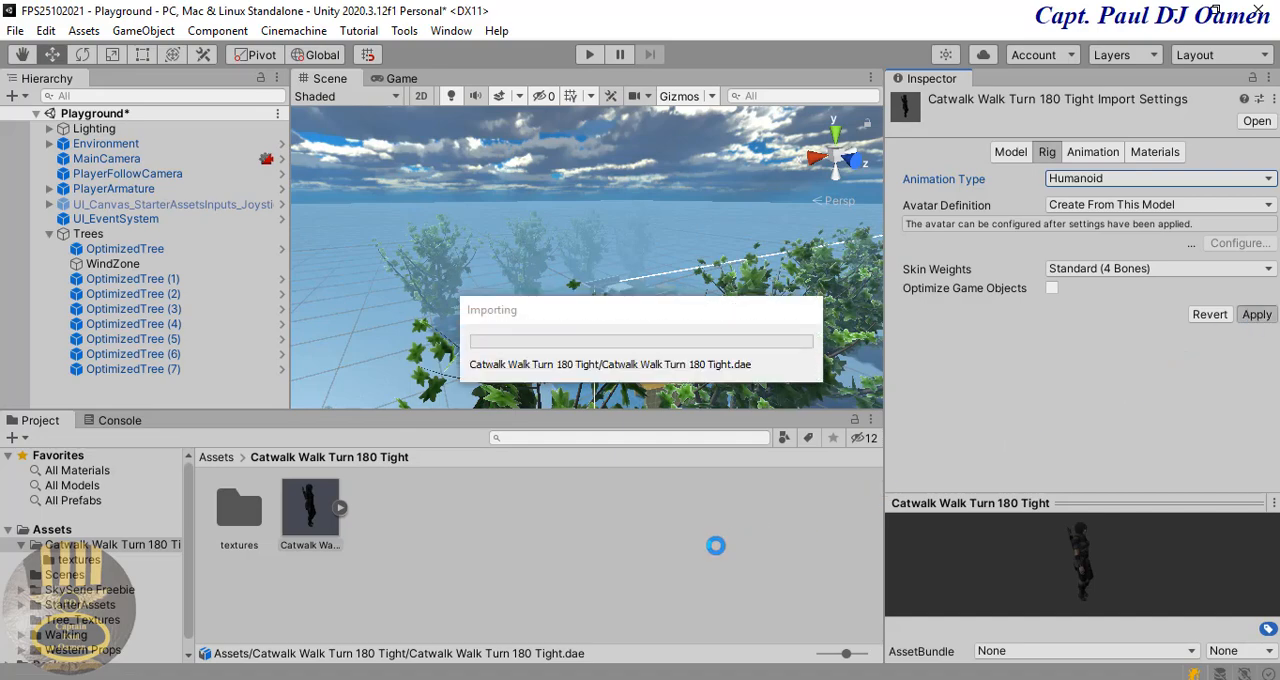
Step: Create an Animator Controller named CatWalk in the Catwalk Walk Turn 180 Tight folder
right_click(478, 510)
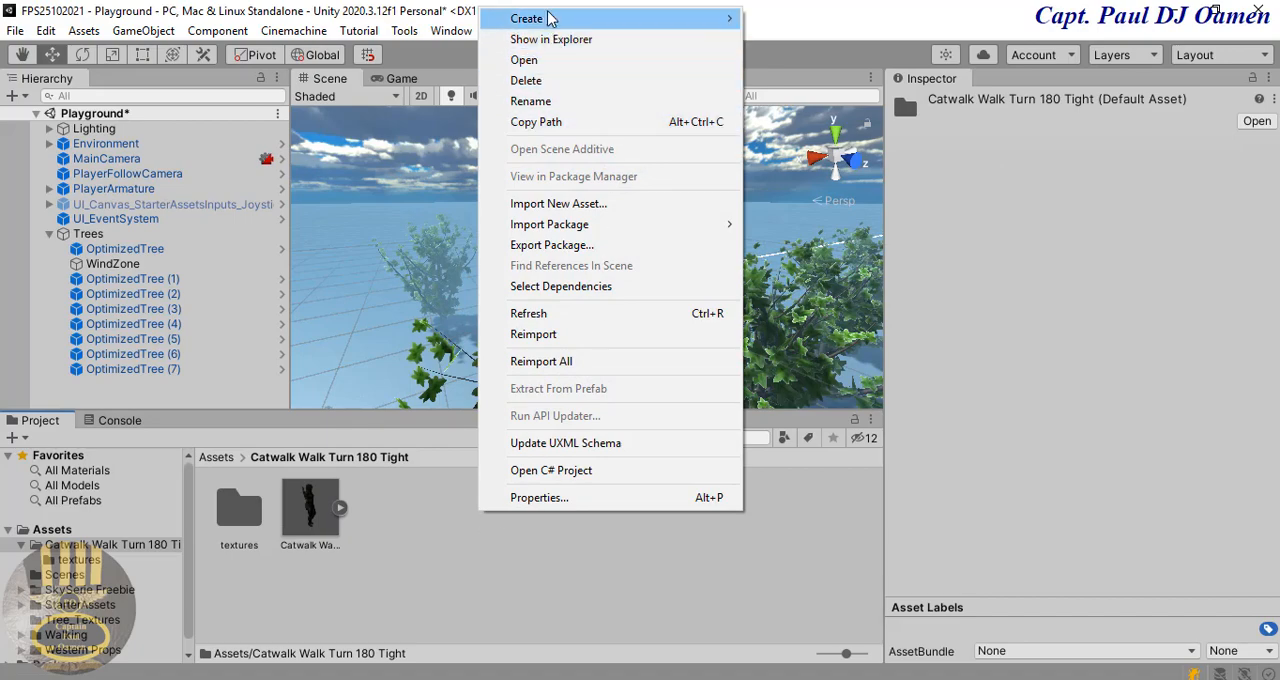
mouse_move(548, 19)
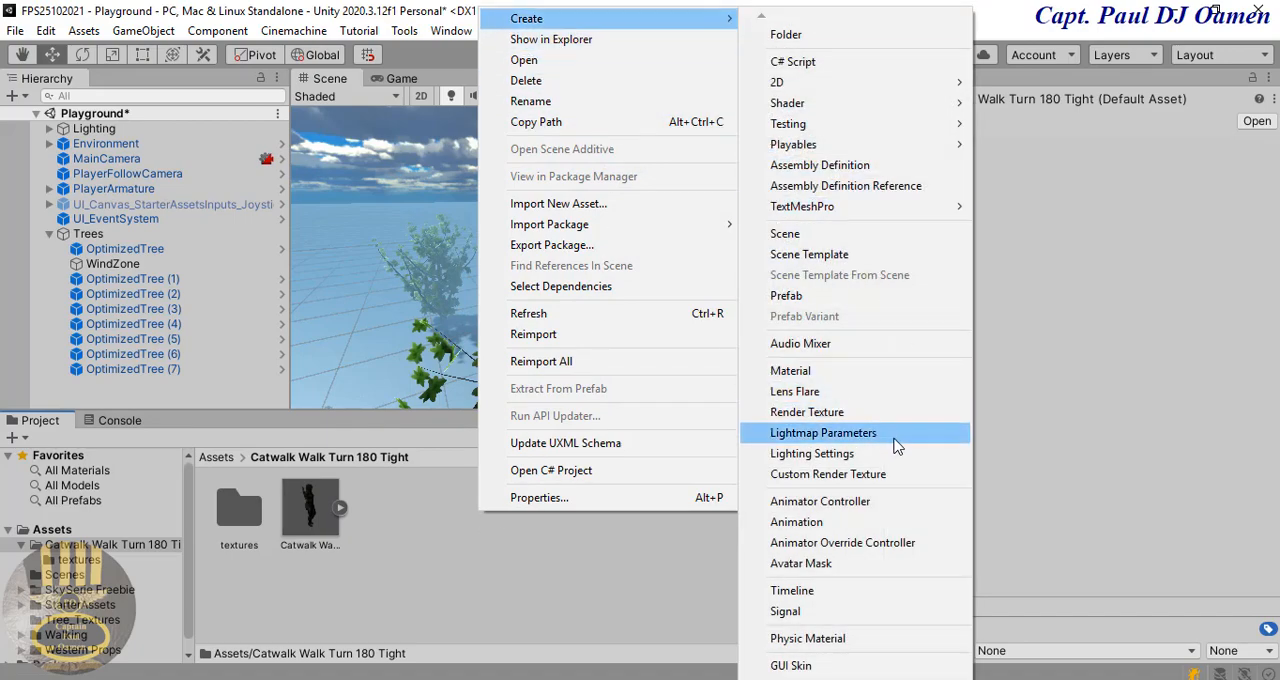
click(820, 501)
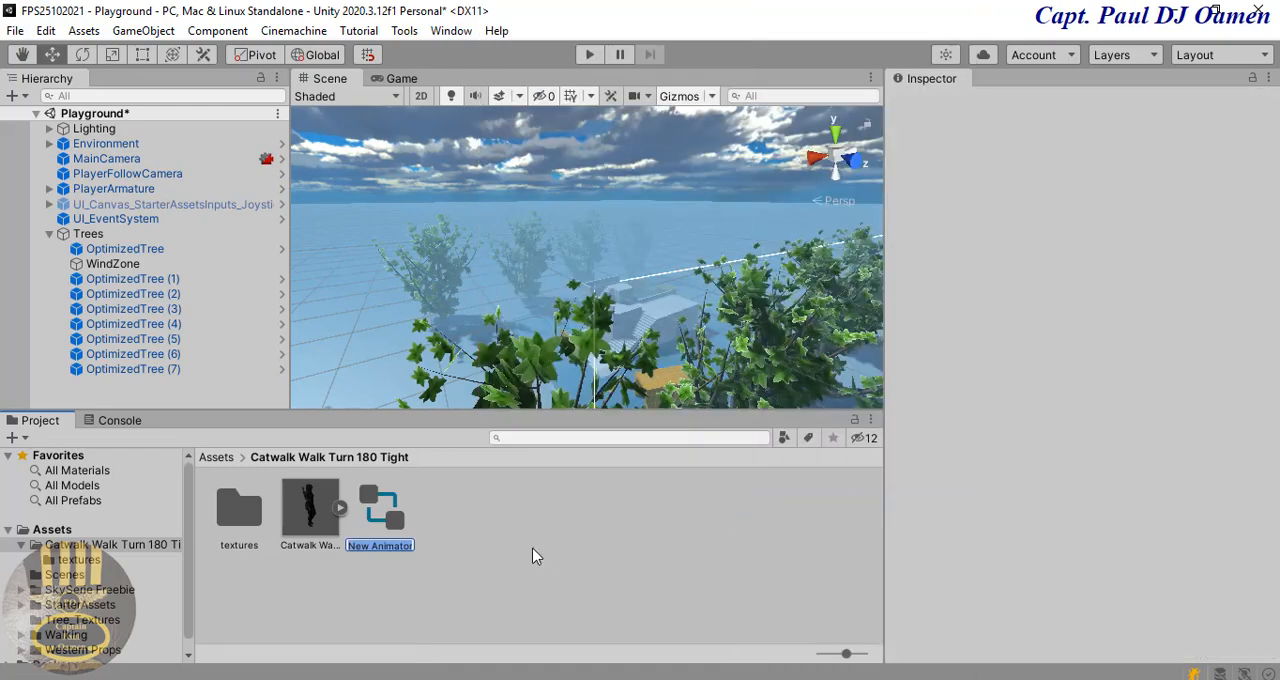
text(CatWalk)
key(Return)
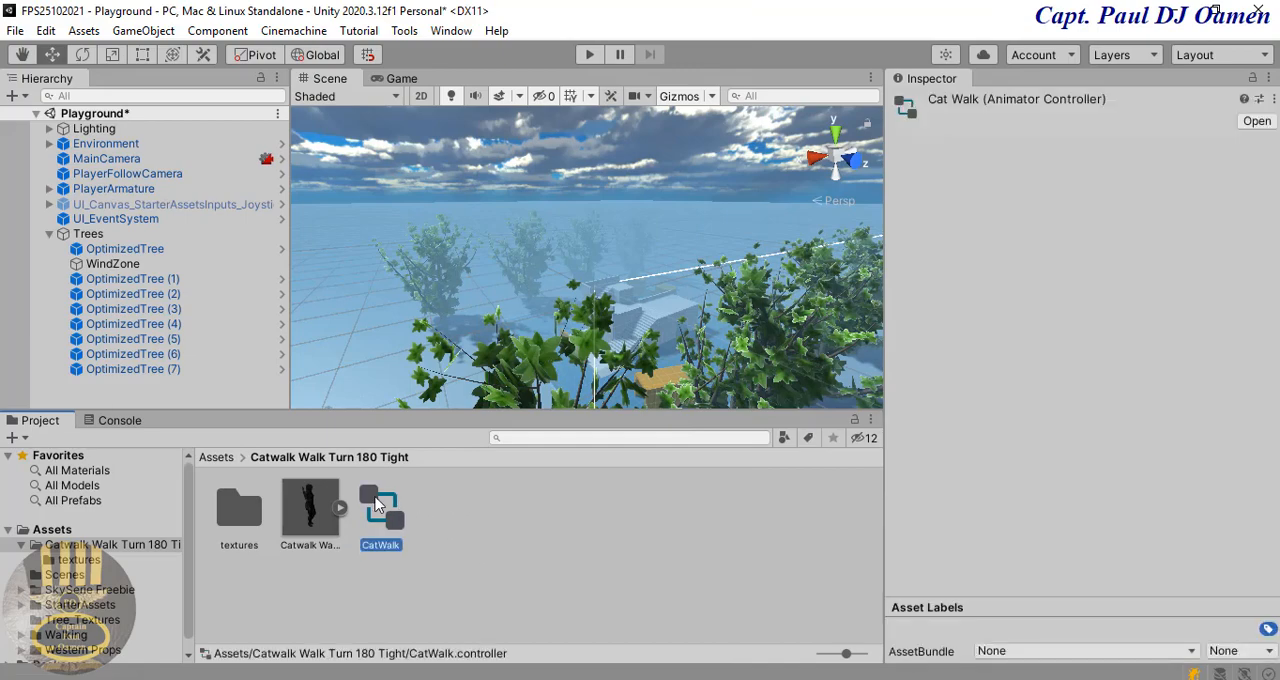
Step: Add the Catwalk model's Take 001 clip as a state beside Any State in the CatWalk controller, and close the Animator
double_click(377, 506)
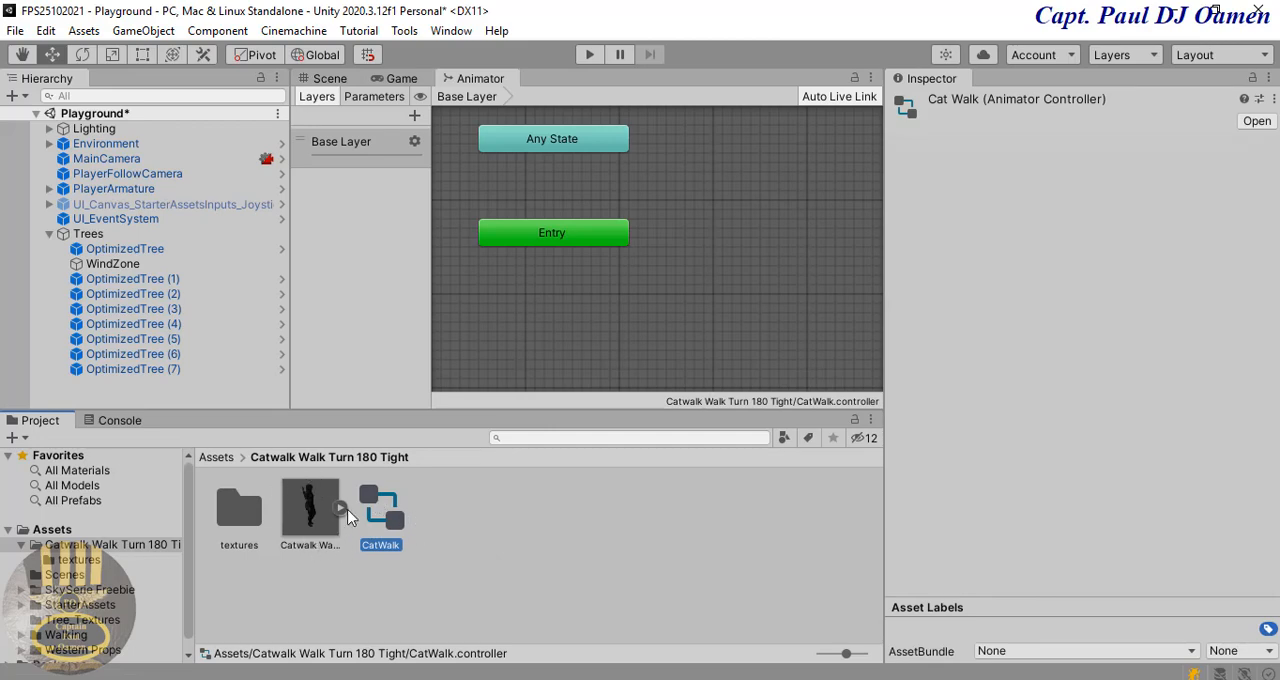
click(341, 509)
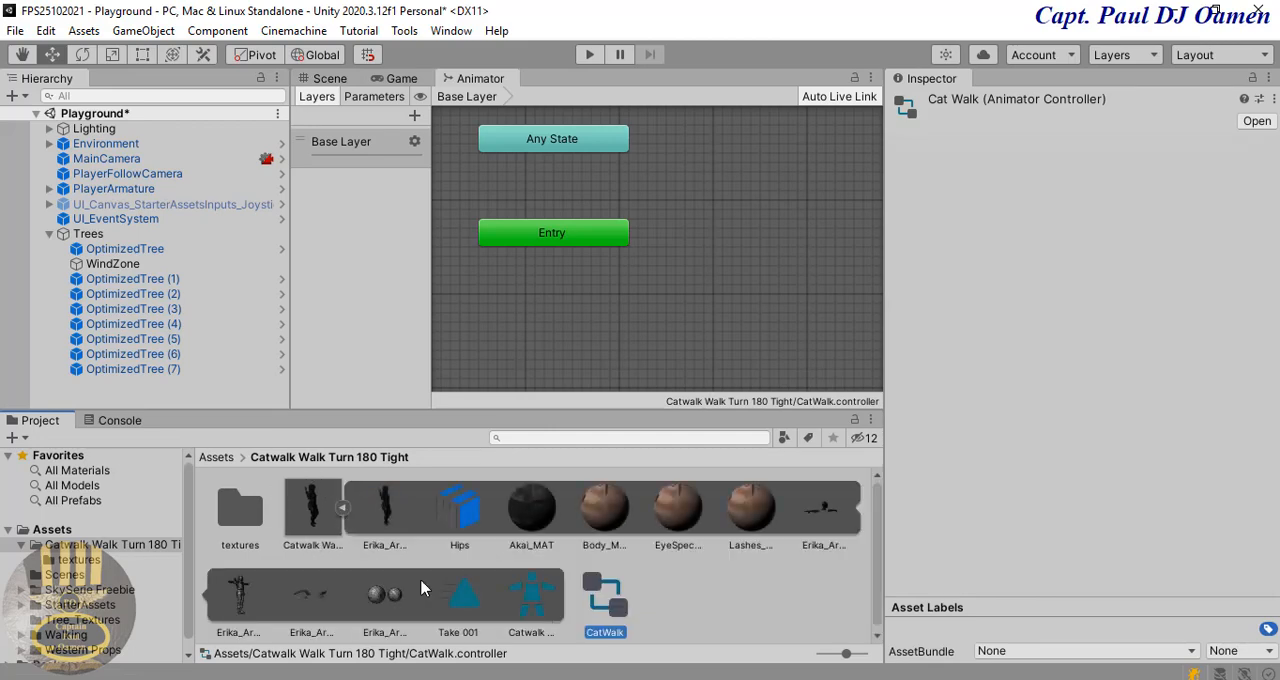
drag(467, 612, 747, 313)
drag(810, 187, 715, 149)
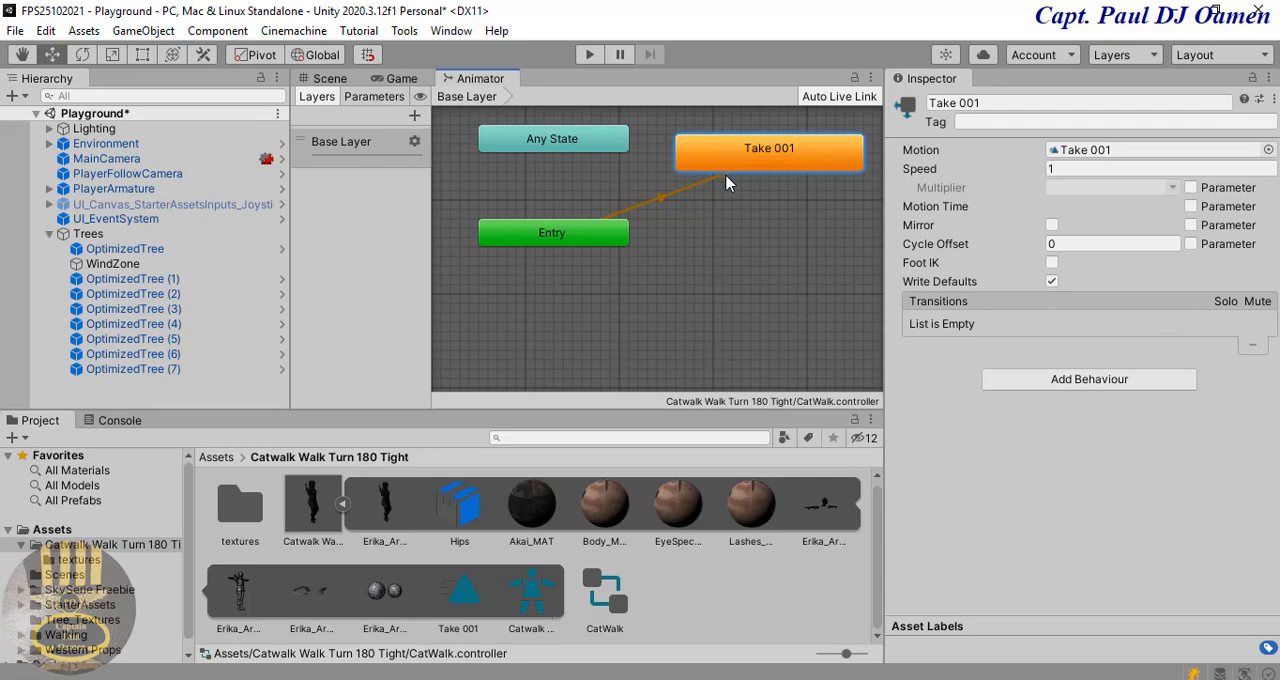
right_click(483, 84)
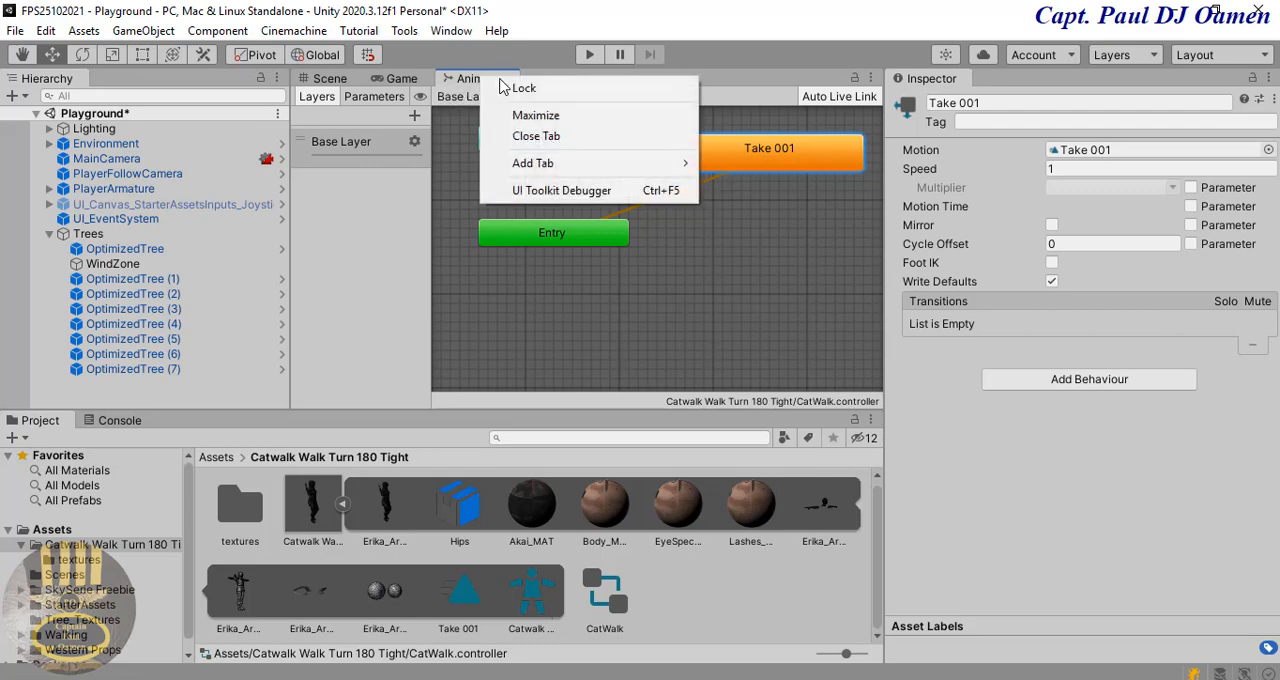
click(557, 140)
Step: Place the Catwalk Walk Turn 180 Tight model in the scene on the blue floor between the grey structure and the tree
click(398, 79)
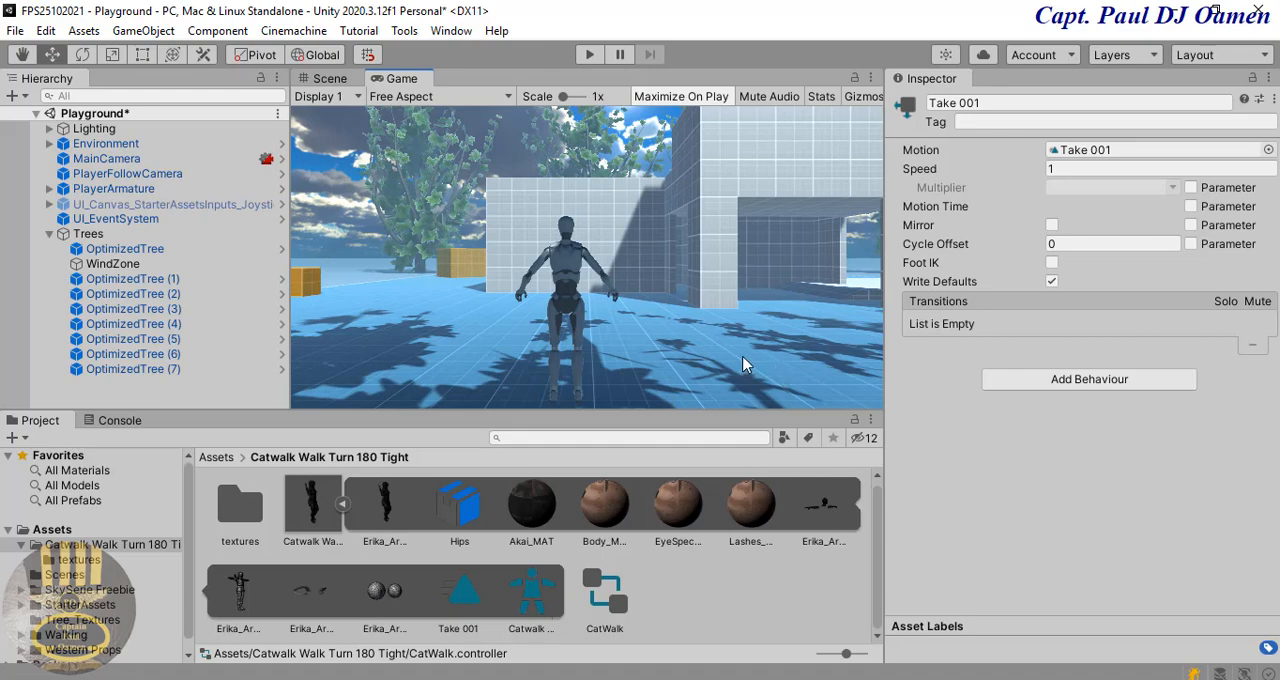
click(332, 86)
right_drag(720, 315, 946, 343)
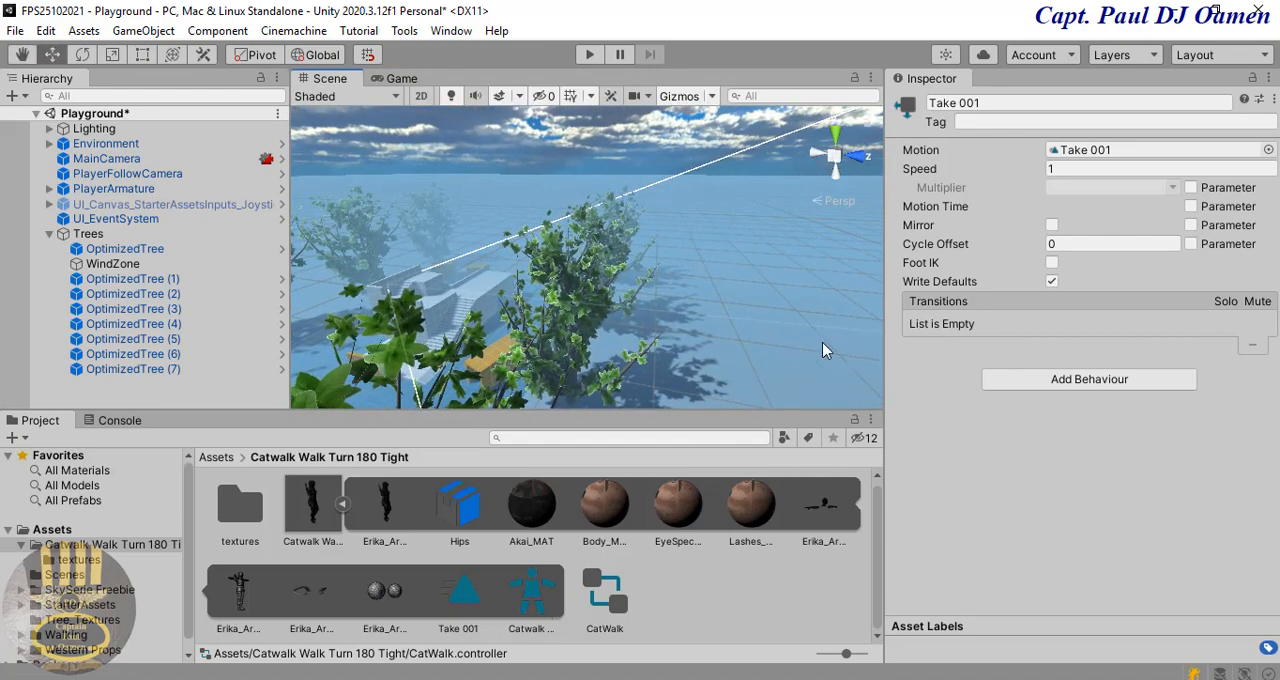
scroll(801, 345, up, 5)
scroll(645, 340, down, 3)
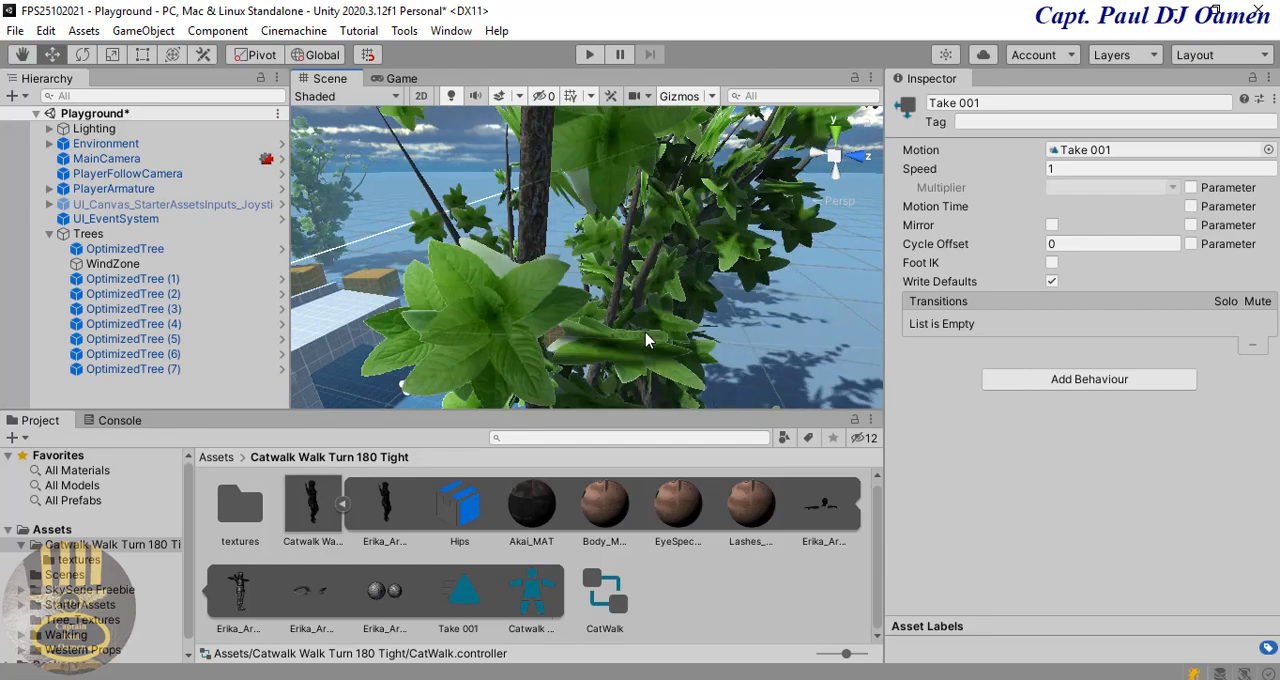
middle_drag(480, 335, 580, 284)
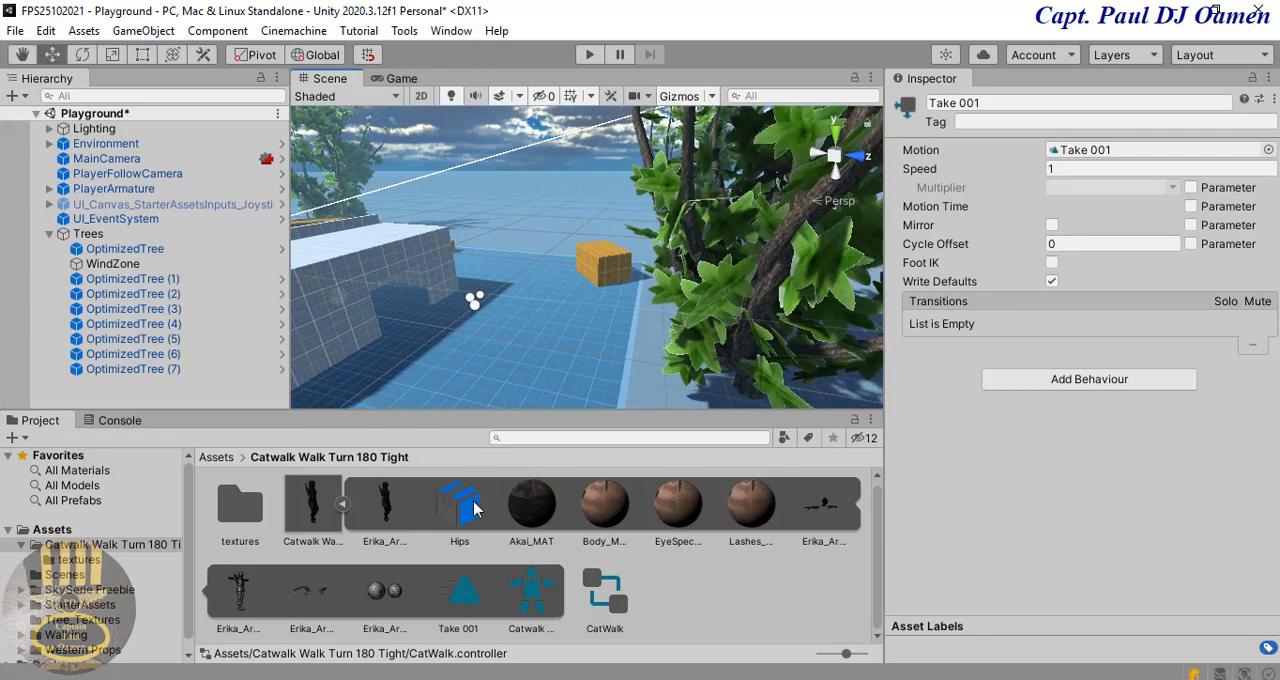
click(342, 507)
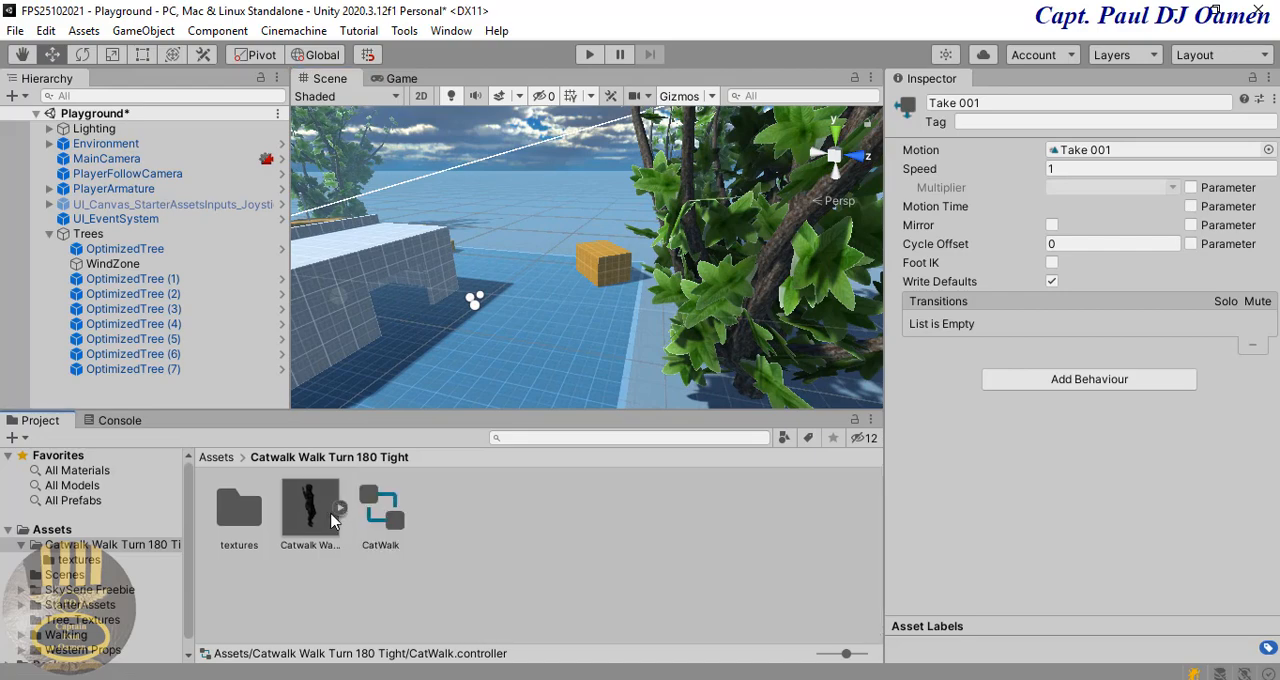
drag(332, 520, 494, 323)
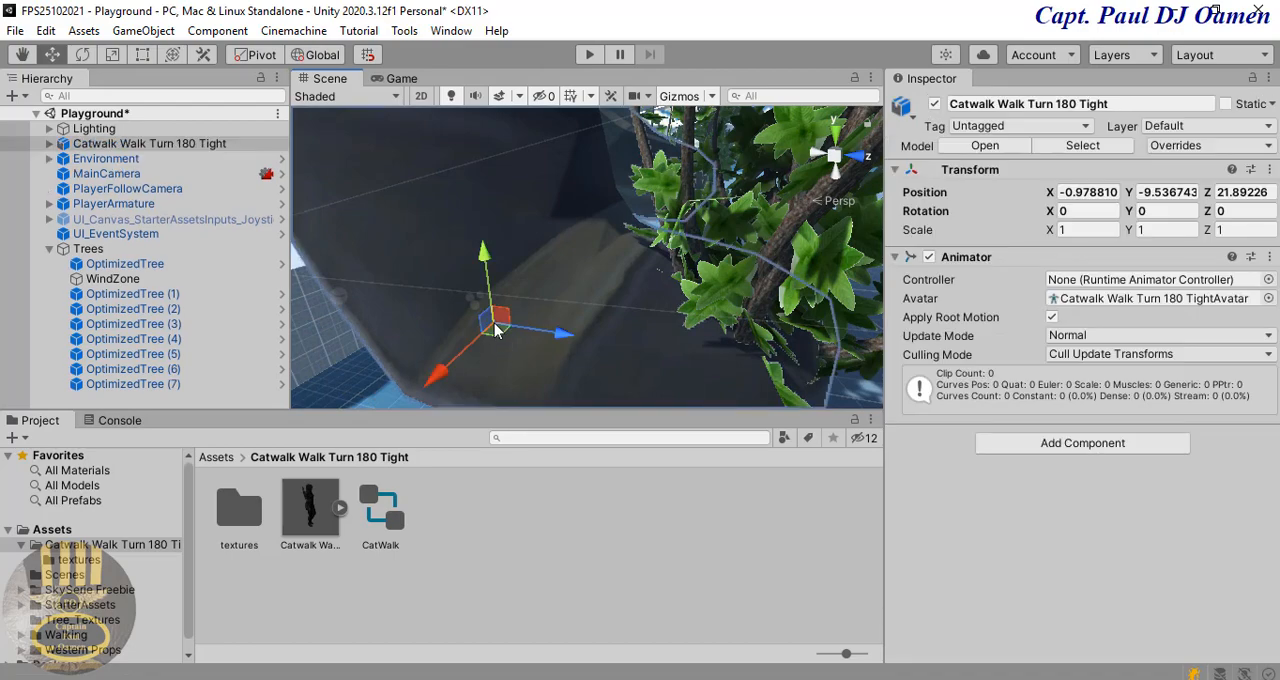
Step: Set the scale of the Catwalk Walk Turn 180 Tight model in the scene to 0.001 on X, Y and Z
click(1088, 230)
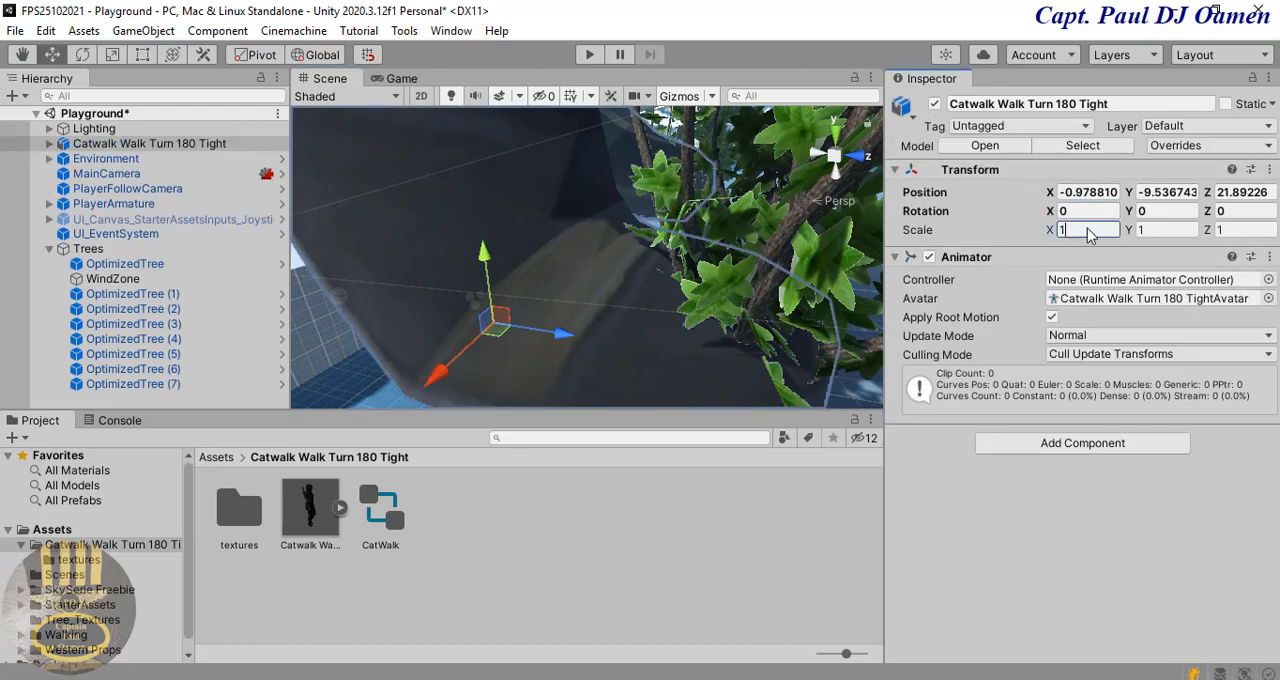
text(0.)
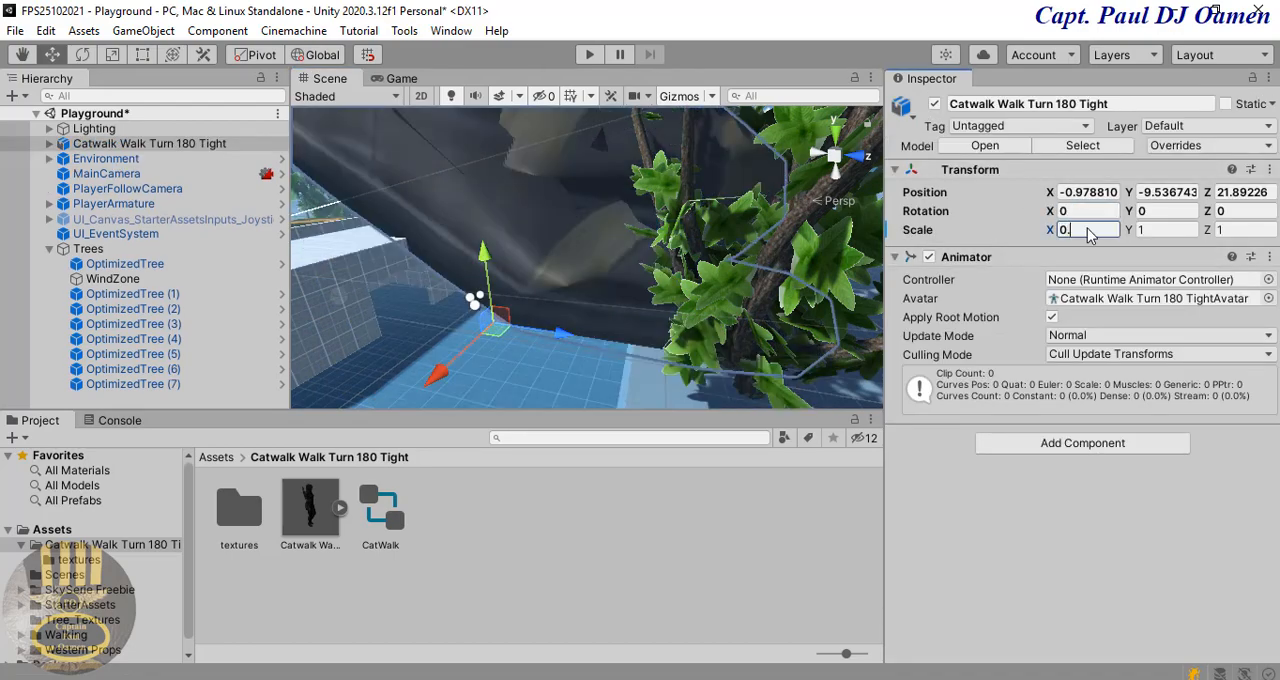
text(001)
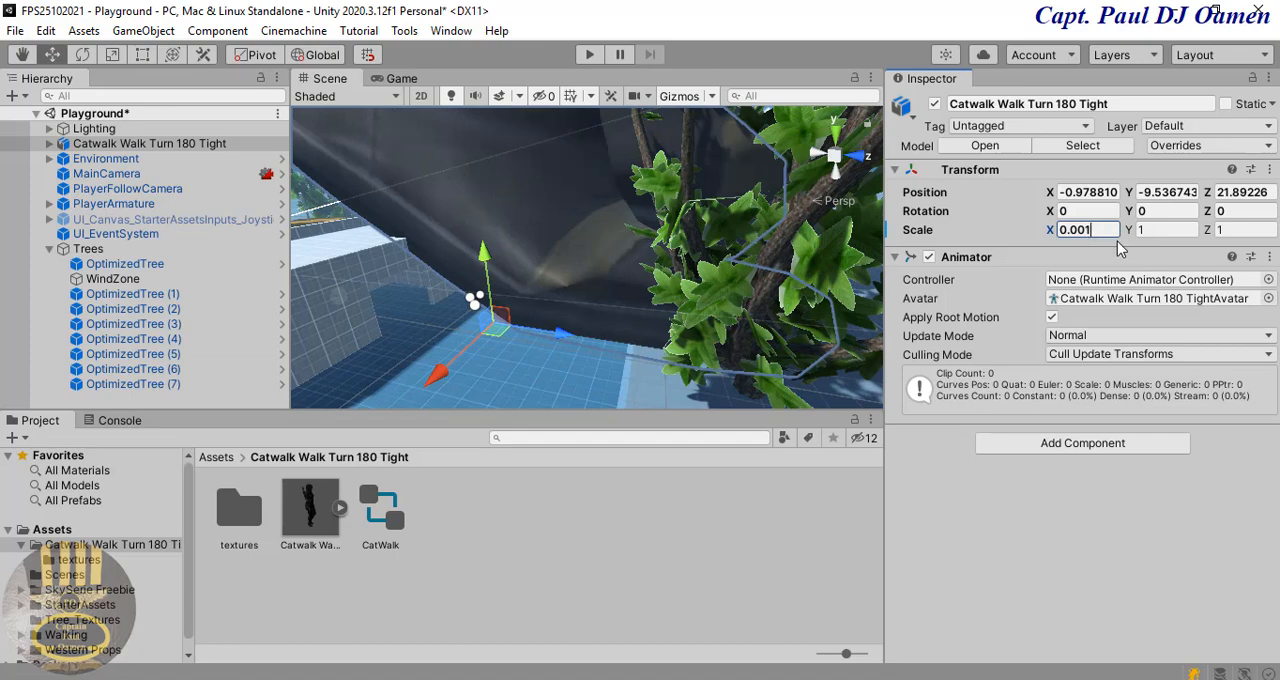
key(Return)
key(ctrl+c)
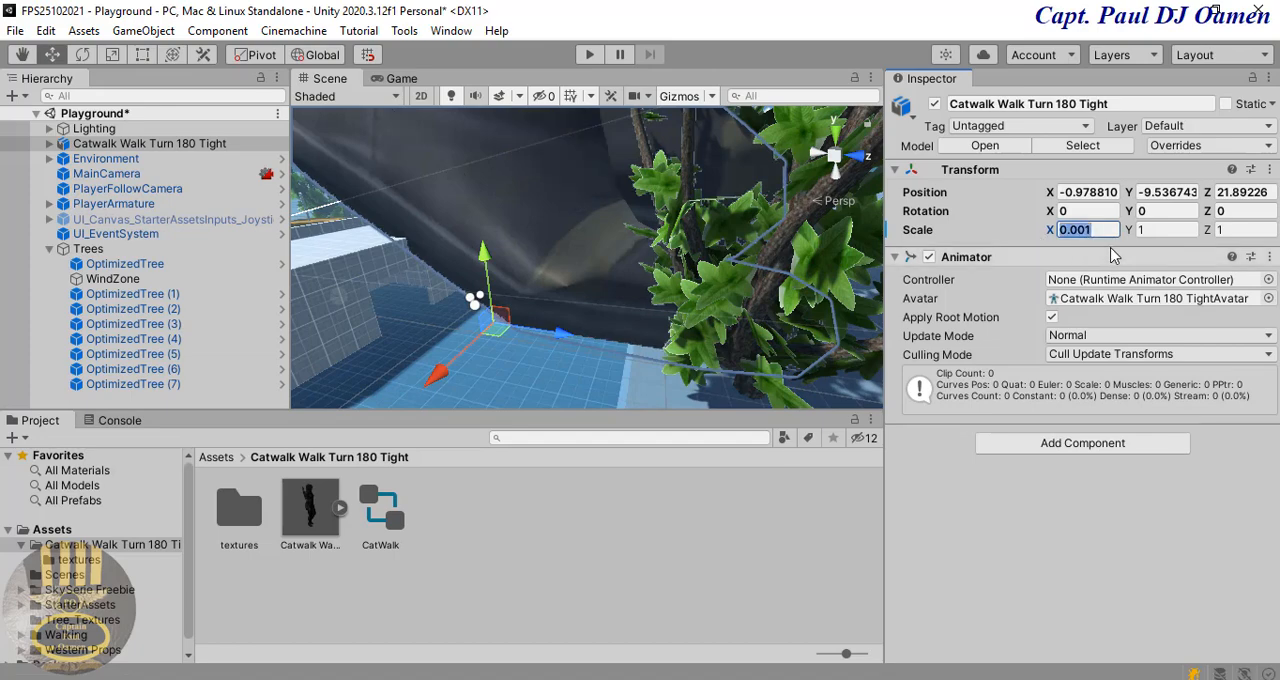
click(1167, 232)
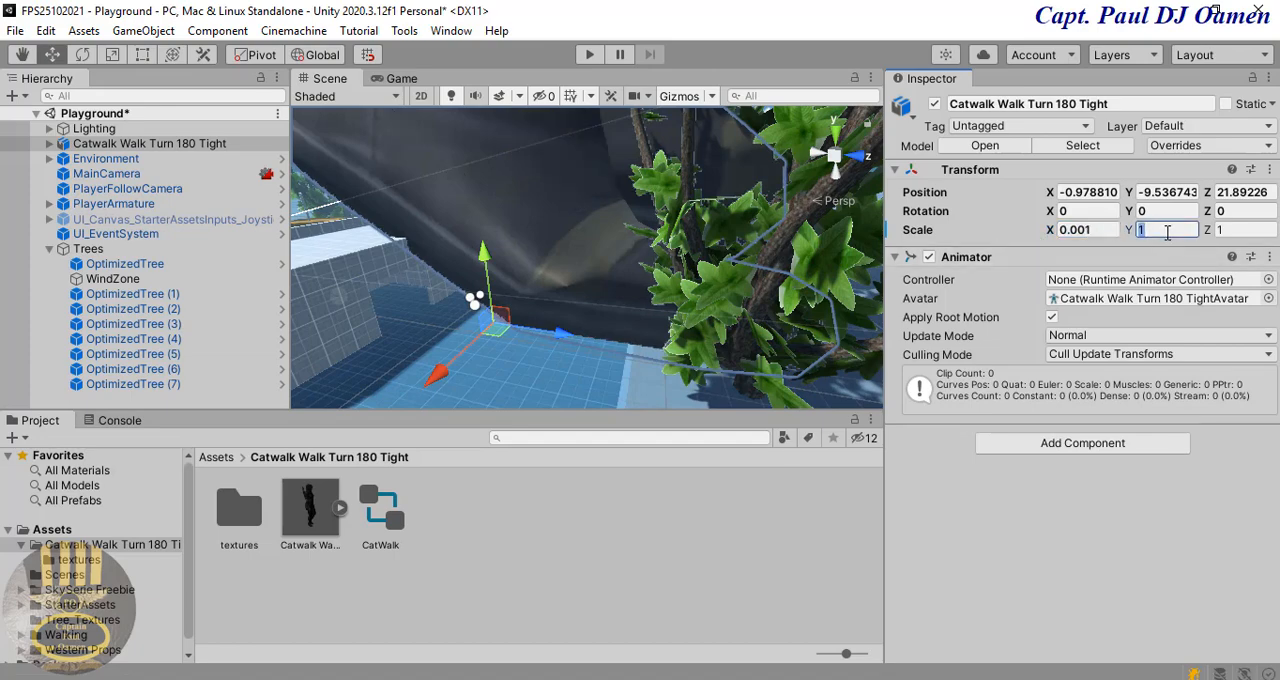
key(ctrl+v)
click(1247, 229)
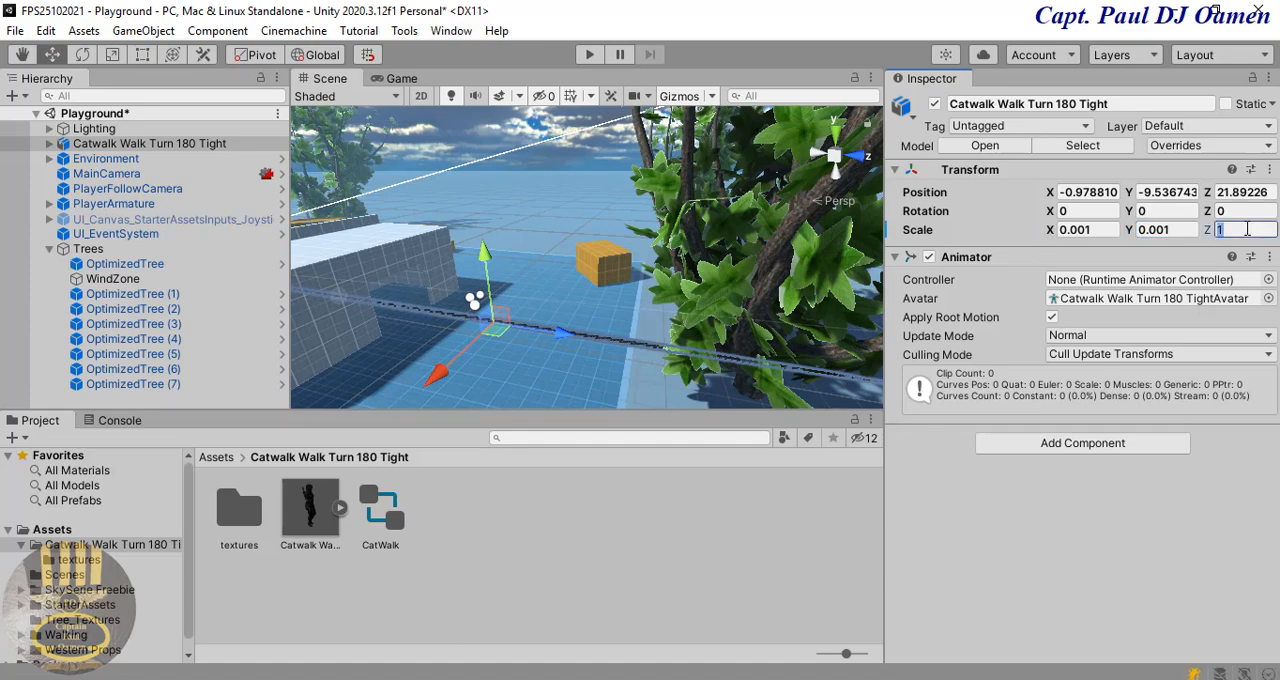
key(ctrl+v)
Step: Move the Catwalk model along the Z axis to about 17.49, into the shadow beside the grey structure
scroll(577, 334, up, 5)
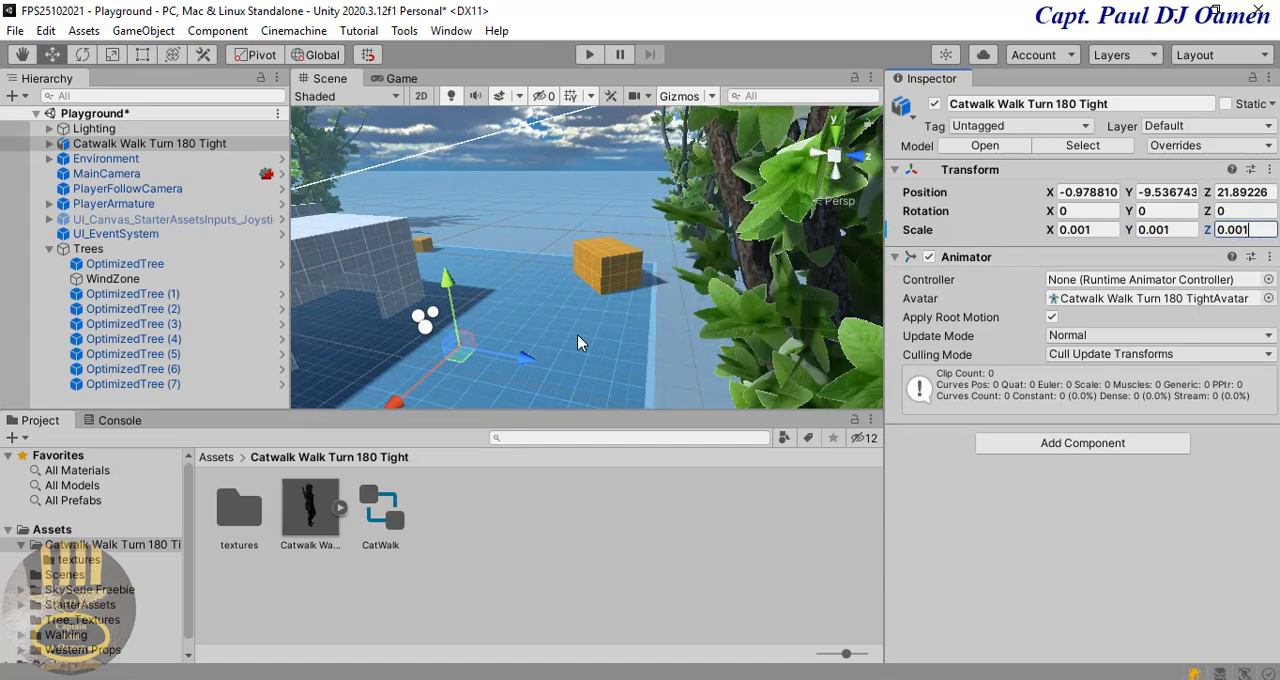
middle_drag(508, 363, 613, 292)
click(200, 145)
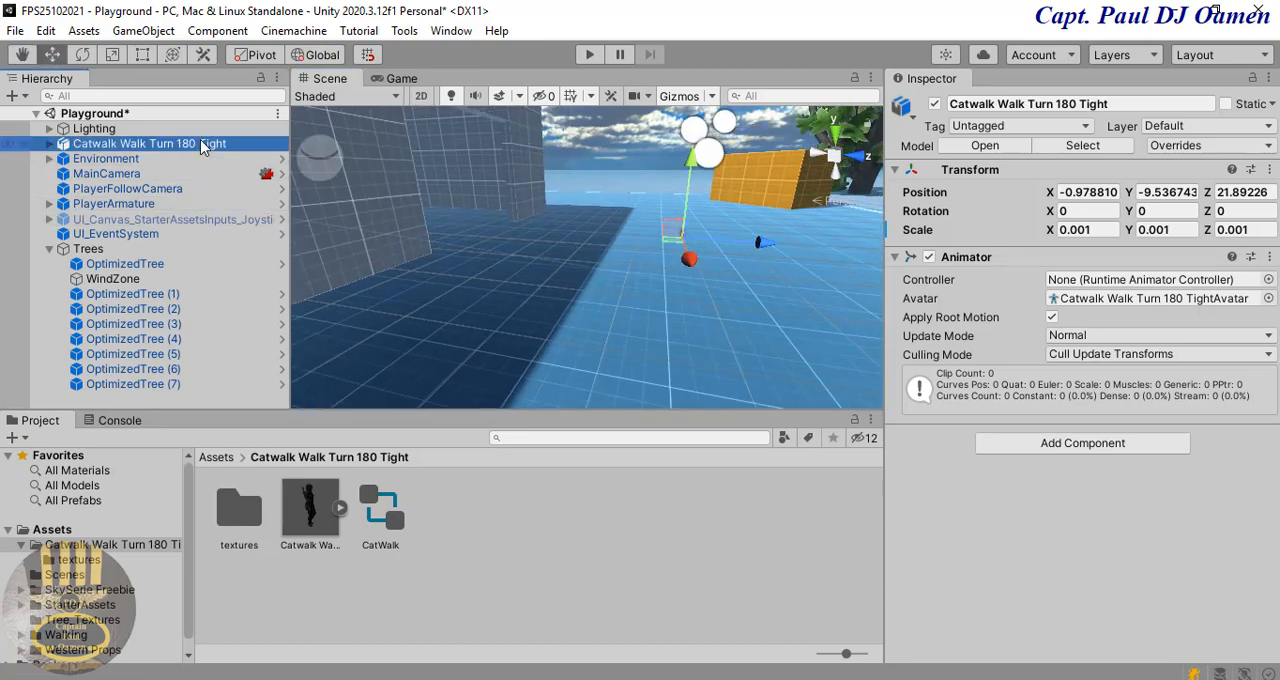
double_click(162, 145)
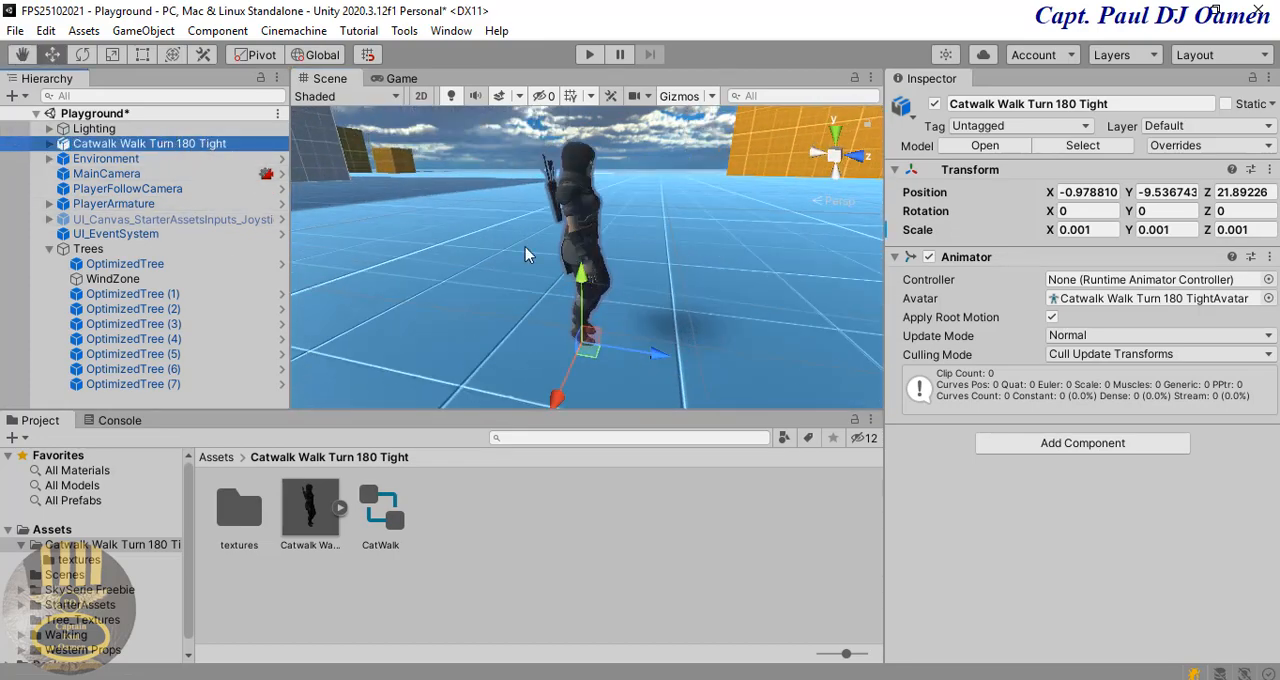
middle_drag(643, 277, 806, 300)
scroll(652, 276, down, 10)
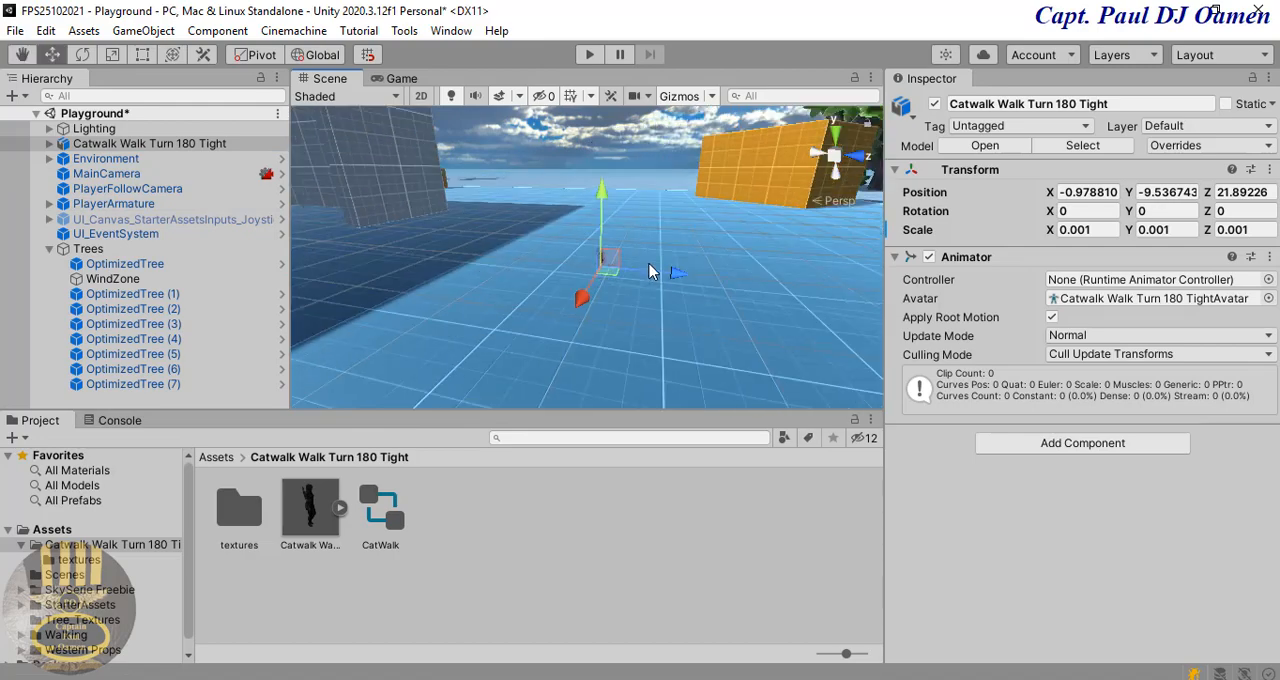
drag(675, 267, 461, 230)
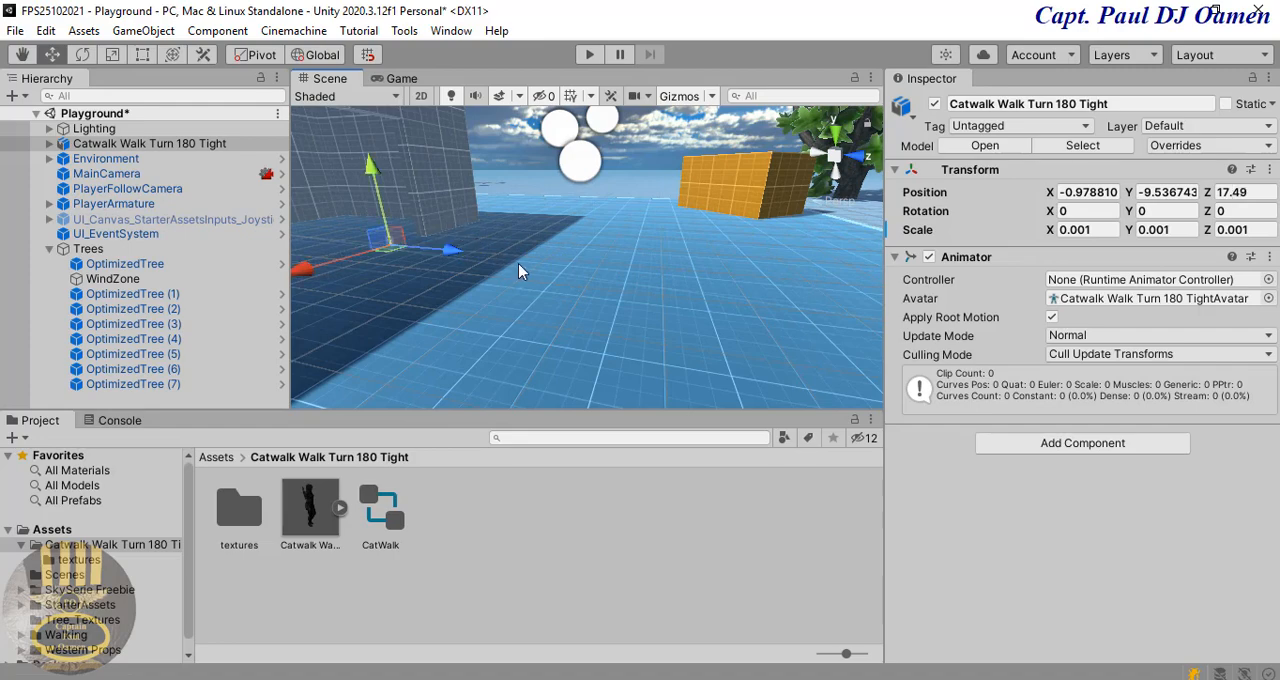
middle_drag(557, 270, 651, 294)
Step: Set the Catwalk model's scale to 0.01 on X, Y and Z
click(1088, 230)
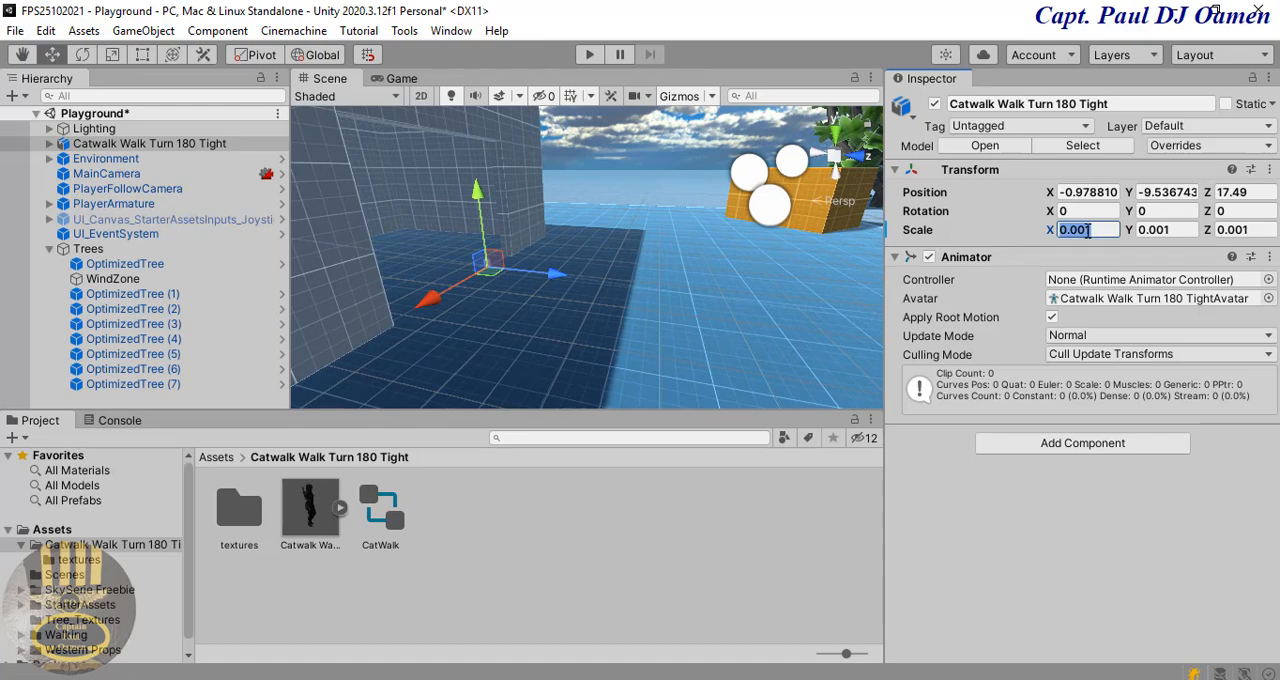
click(1088, 230)
click(1168, 229)
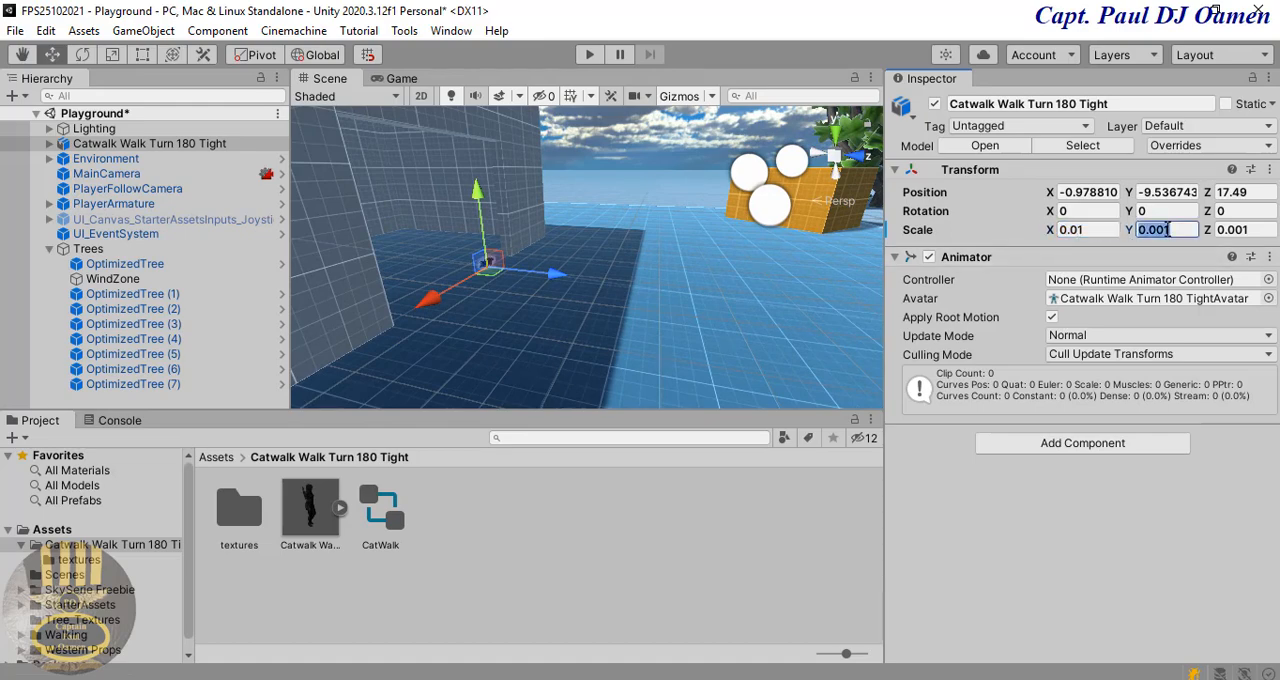
text(0.01)
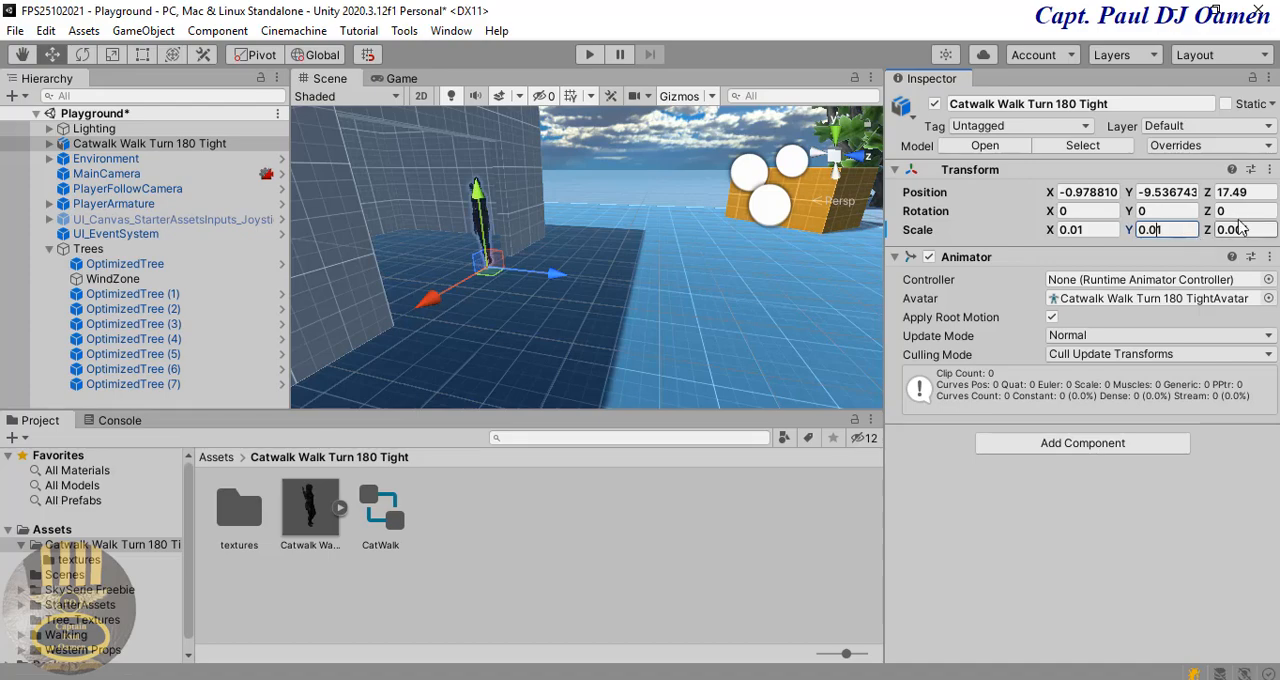
click(1245, 229)
text(0.01)
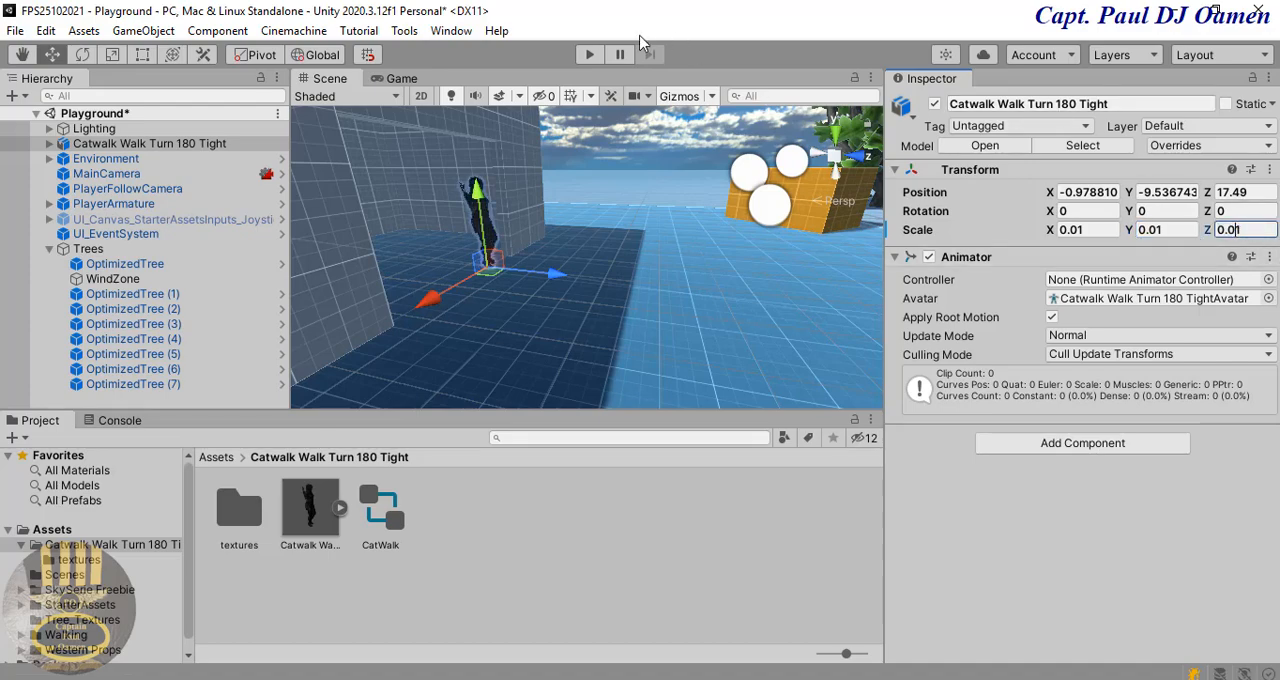
Step: Test-run the game, stop it, and assign the CatWalk controller to the Catwalk model's Animator component
click(588, 56)
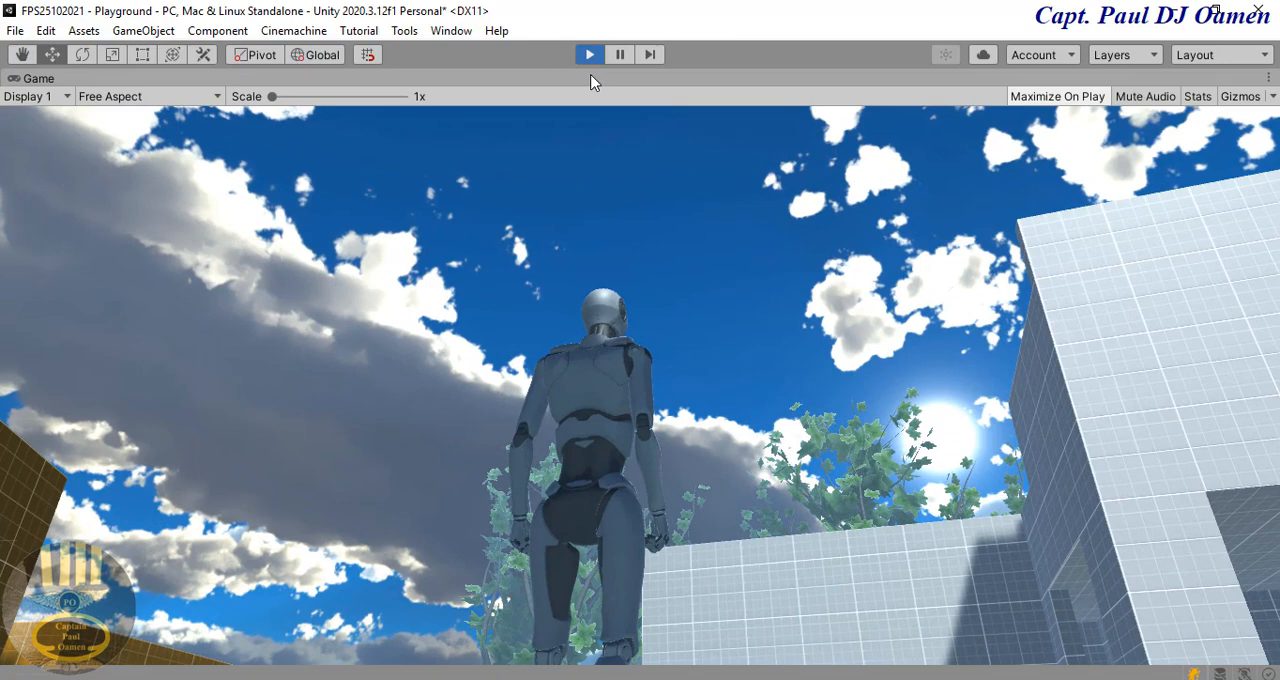
click(589, 55)
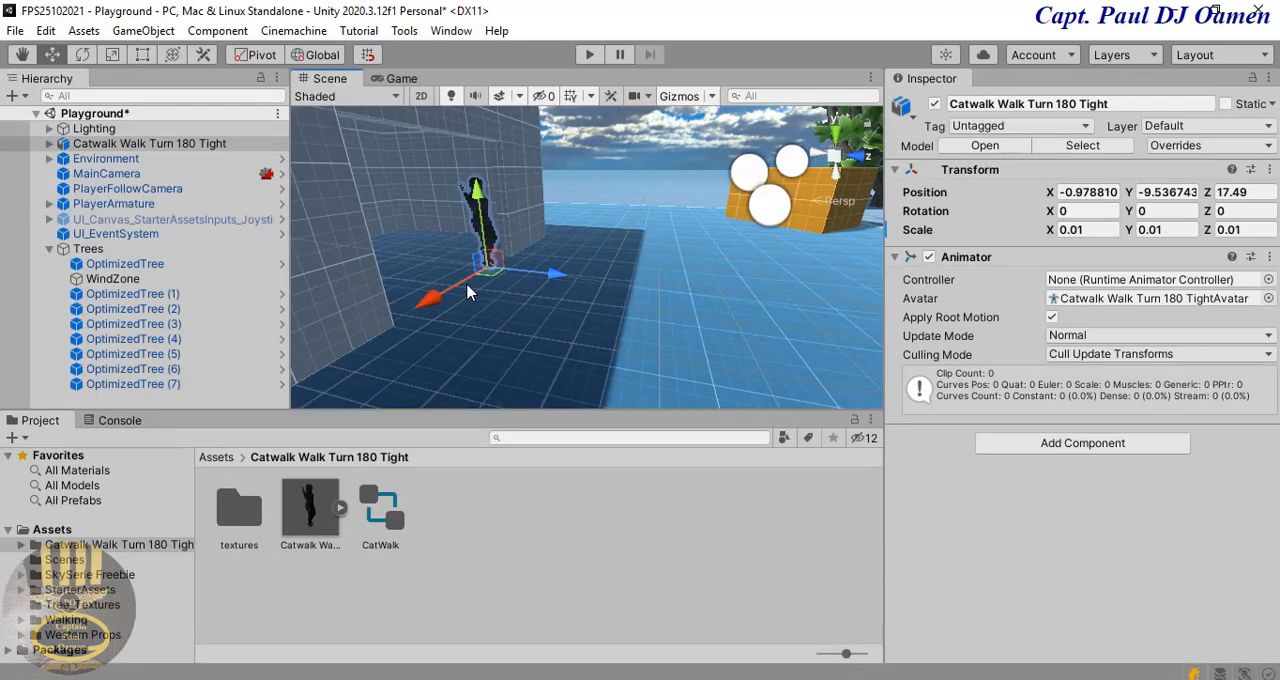
click(375, 517)
drag(380, 510, 1093, 286)
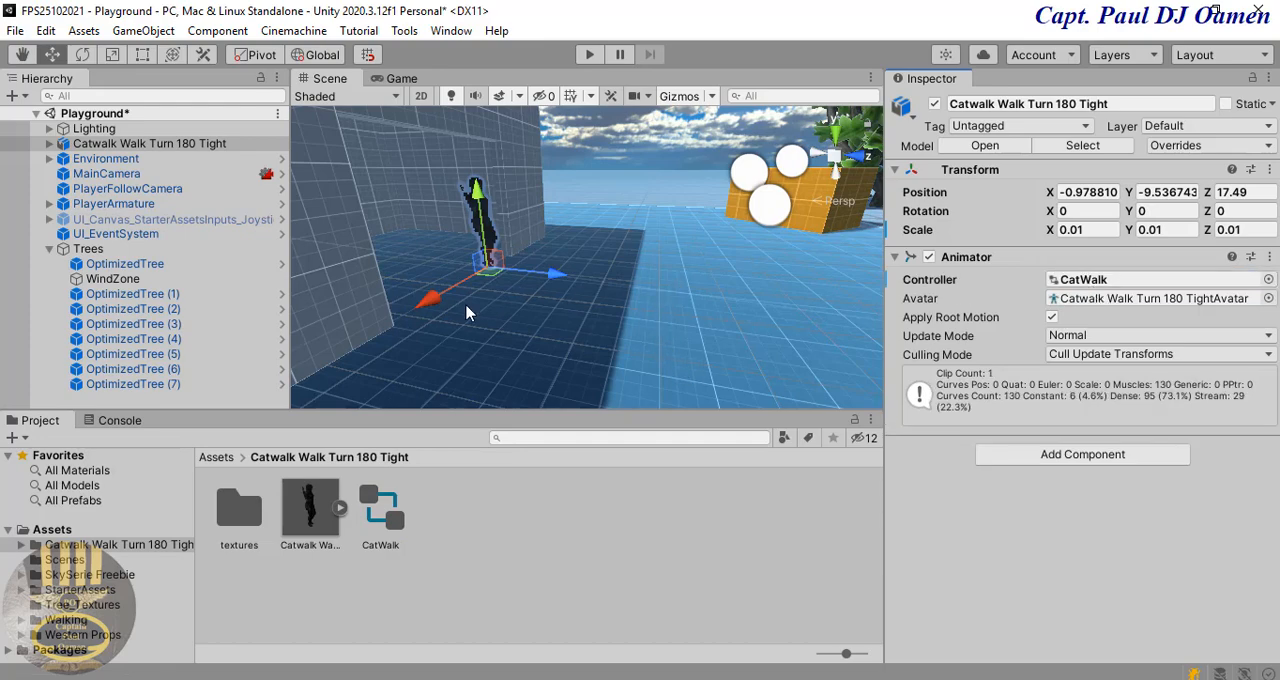
Step: Move the Catwalk model around the staircase to the grey structure's archway, at about X 5.55 and Z 10.4
middle_drag(602, 296, 607, 298)
scroll(611, 300, down, 8)
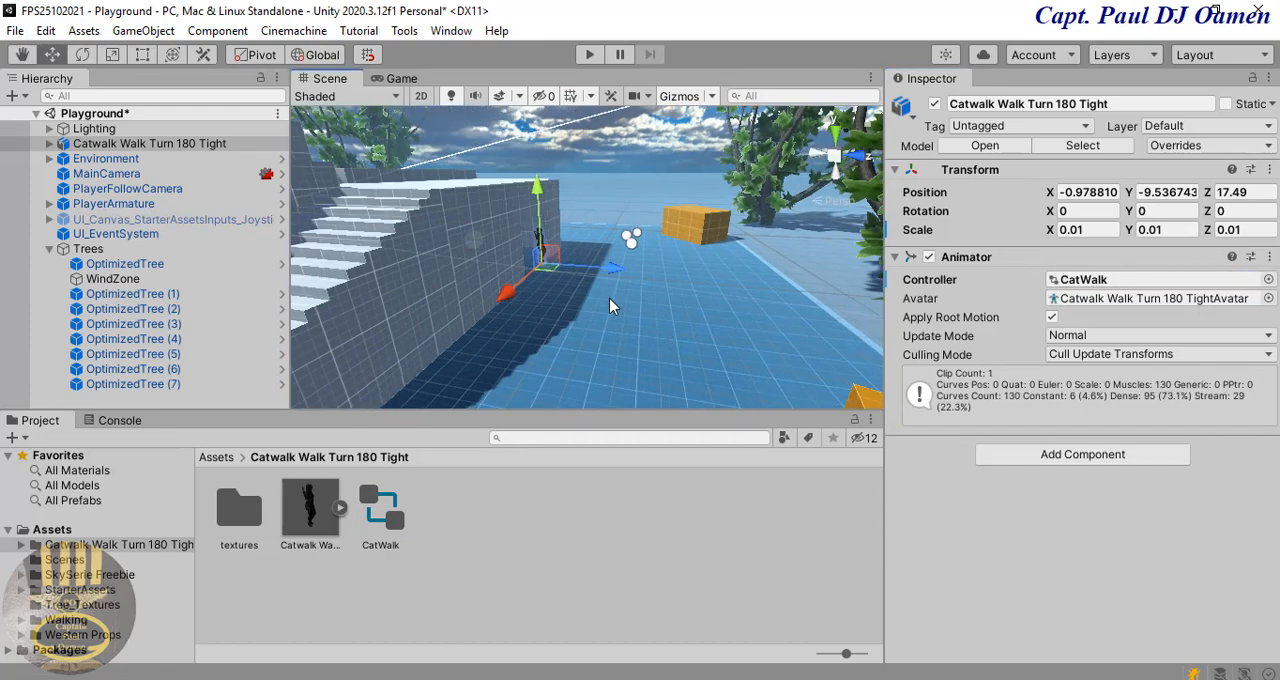
scroll(612, 305, down, 3)
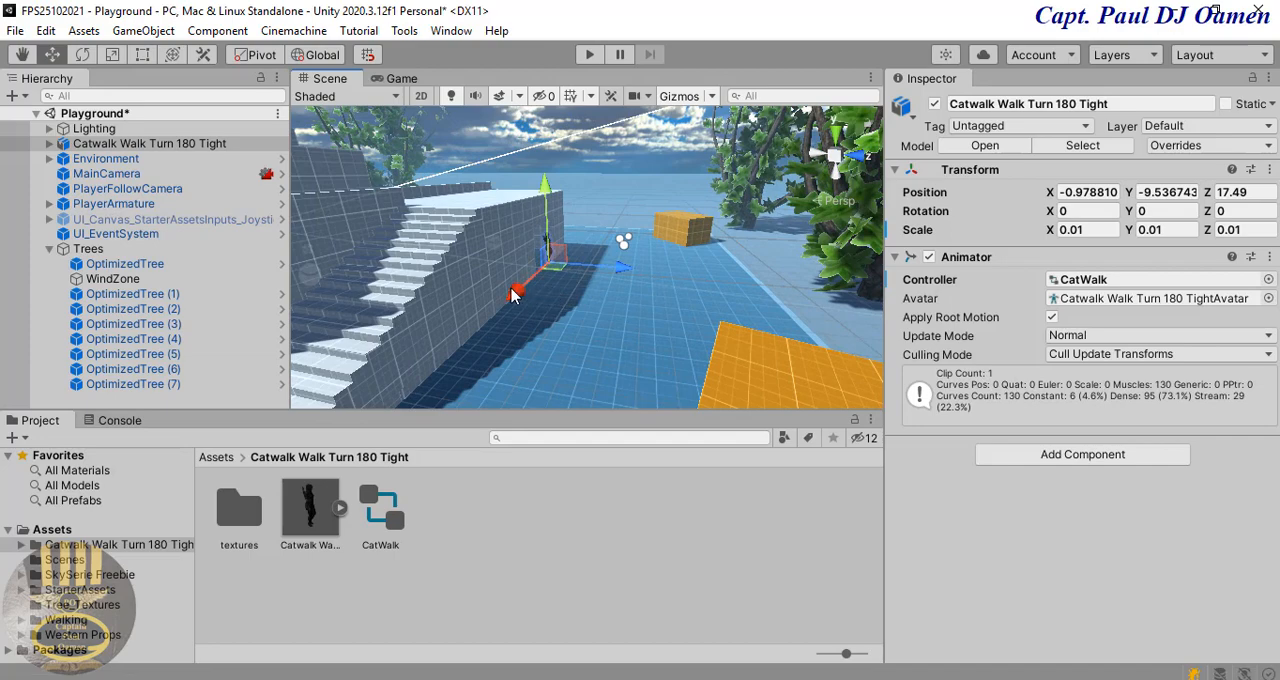
drag(512, 293, 392, 385)
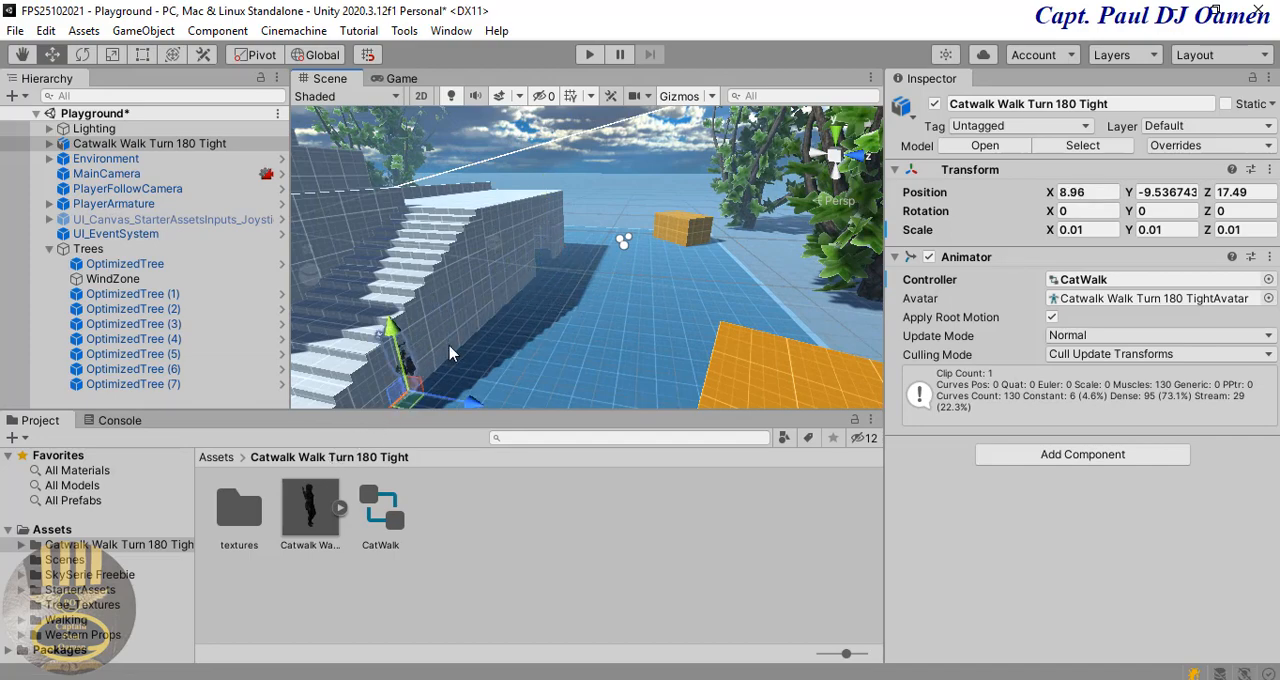
scroll(600, 318, down, 3)
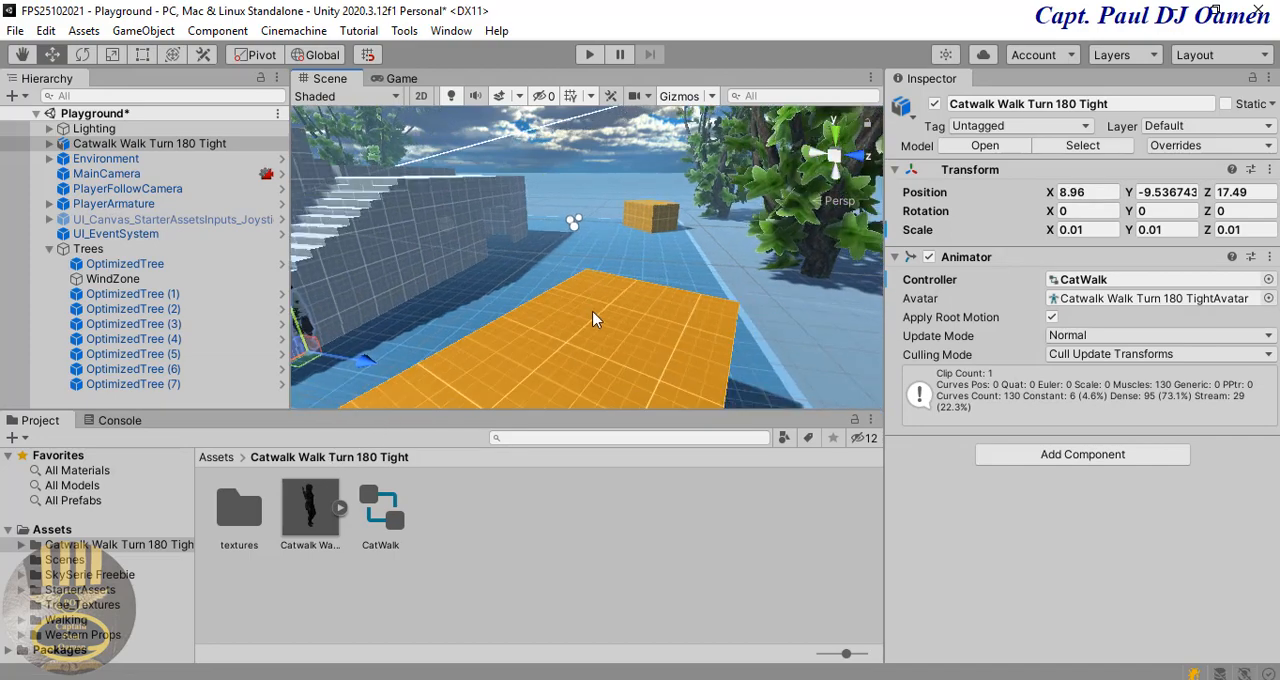
right_drag(565, 306, 350, 313)
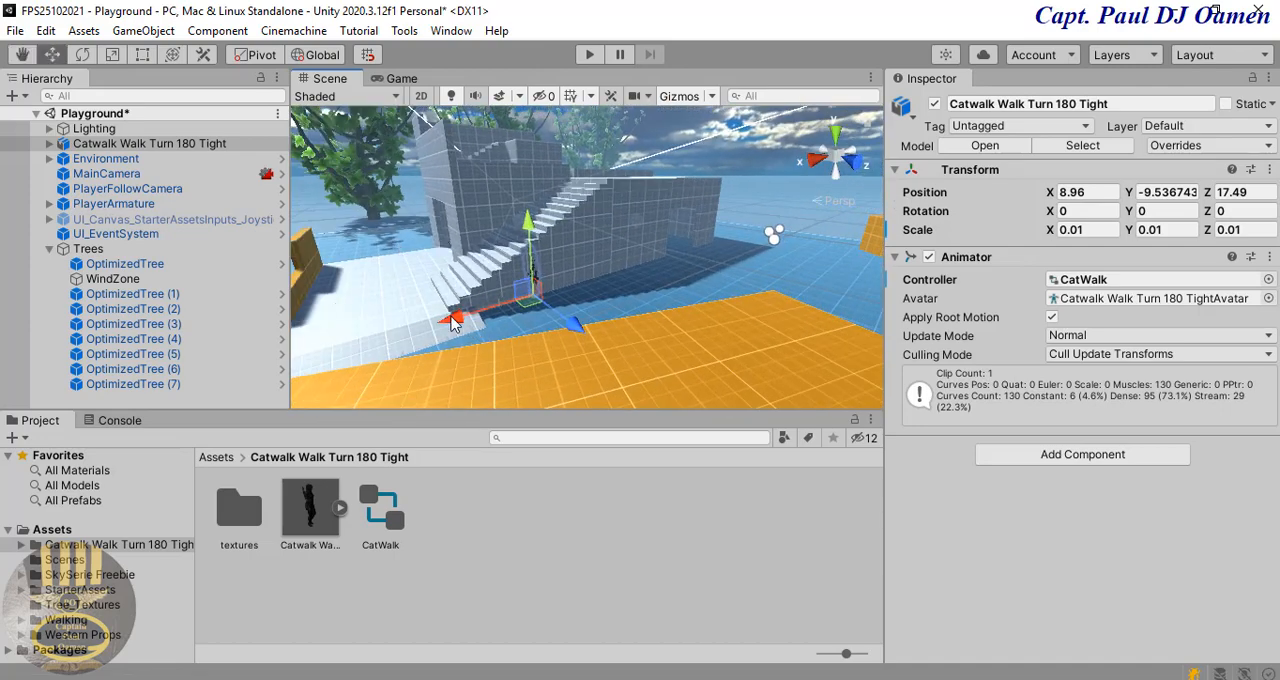
drag(452, 318, 312, 304)
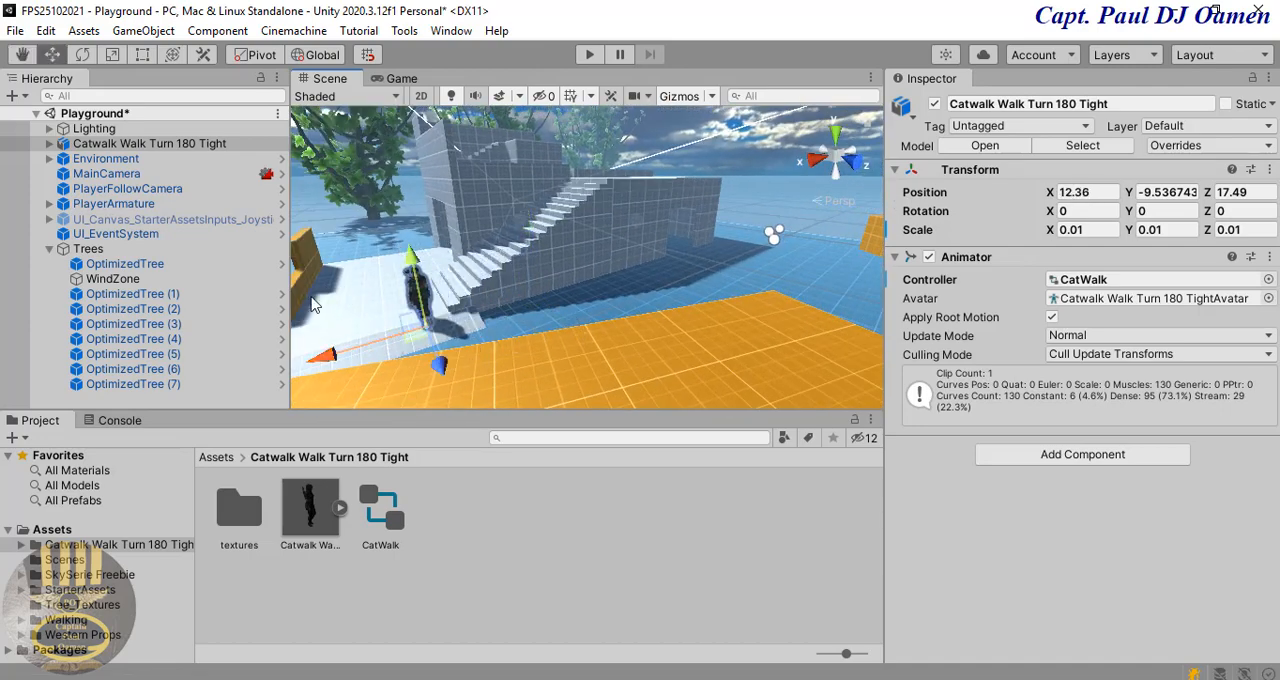
drag(443, 369, 425, 275)
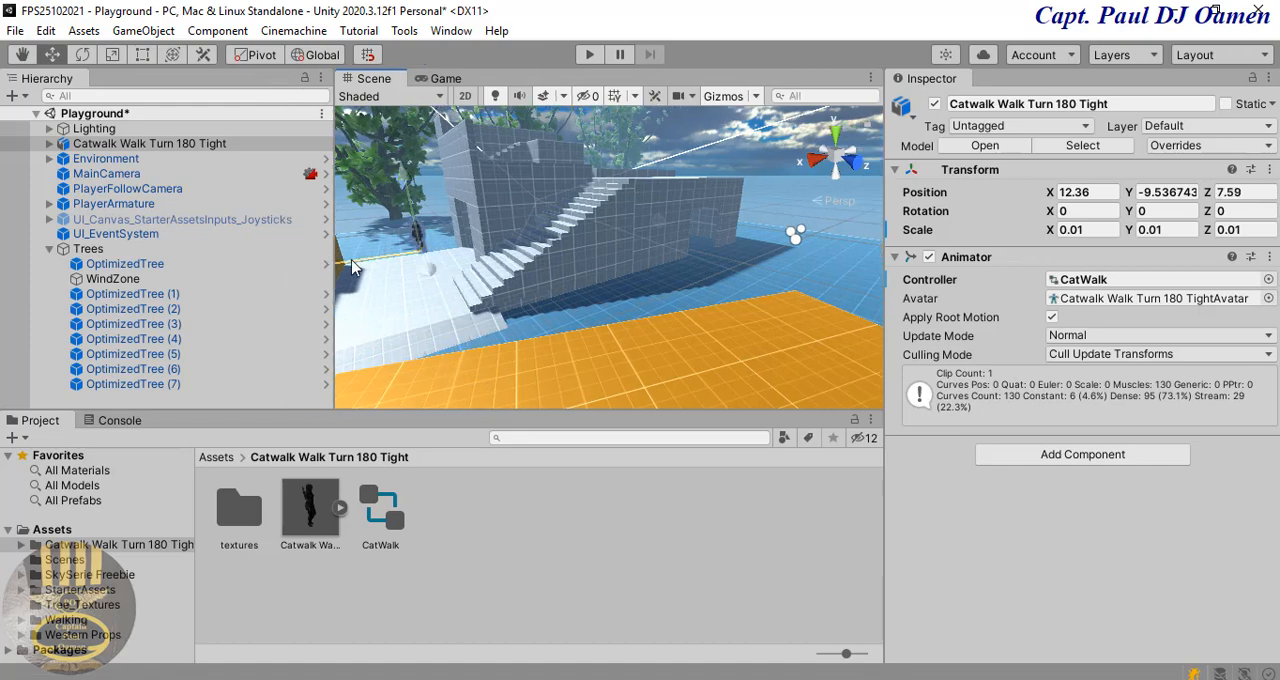
drag(360, 264, 427, 258)
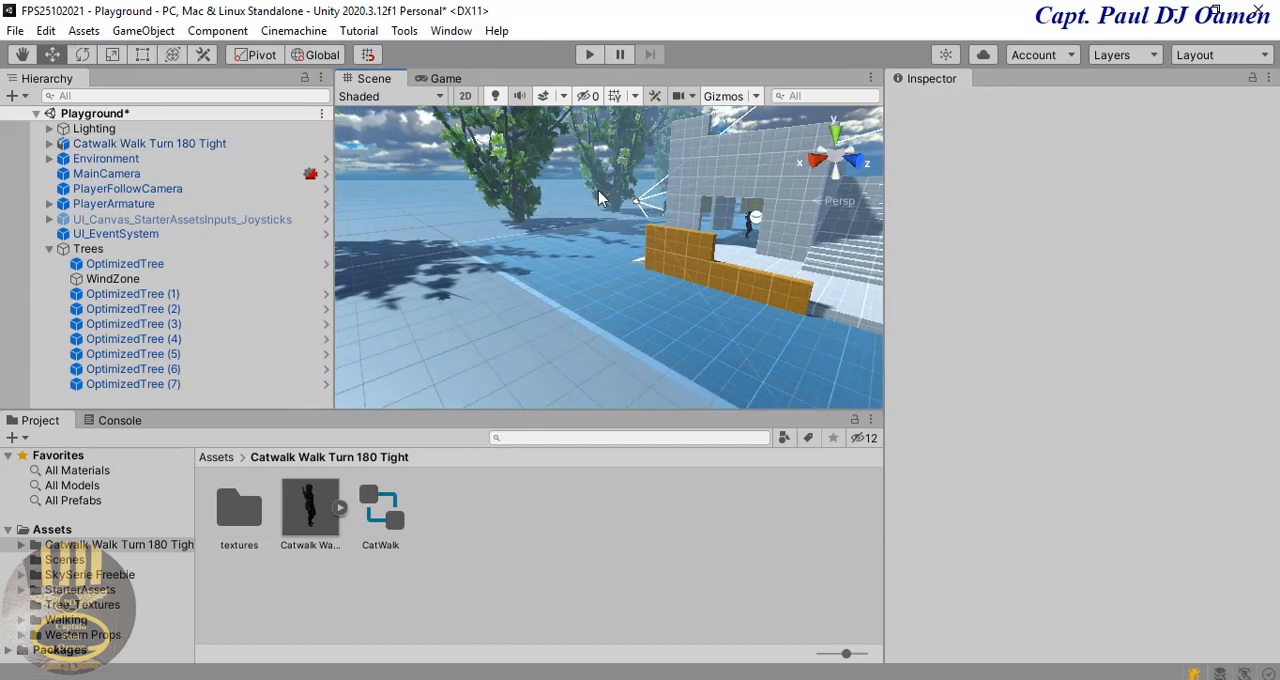
click(747, 229)
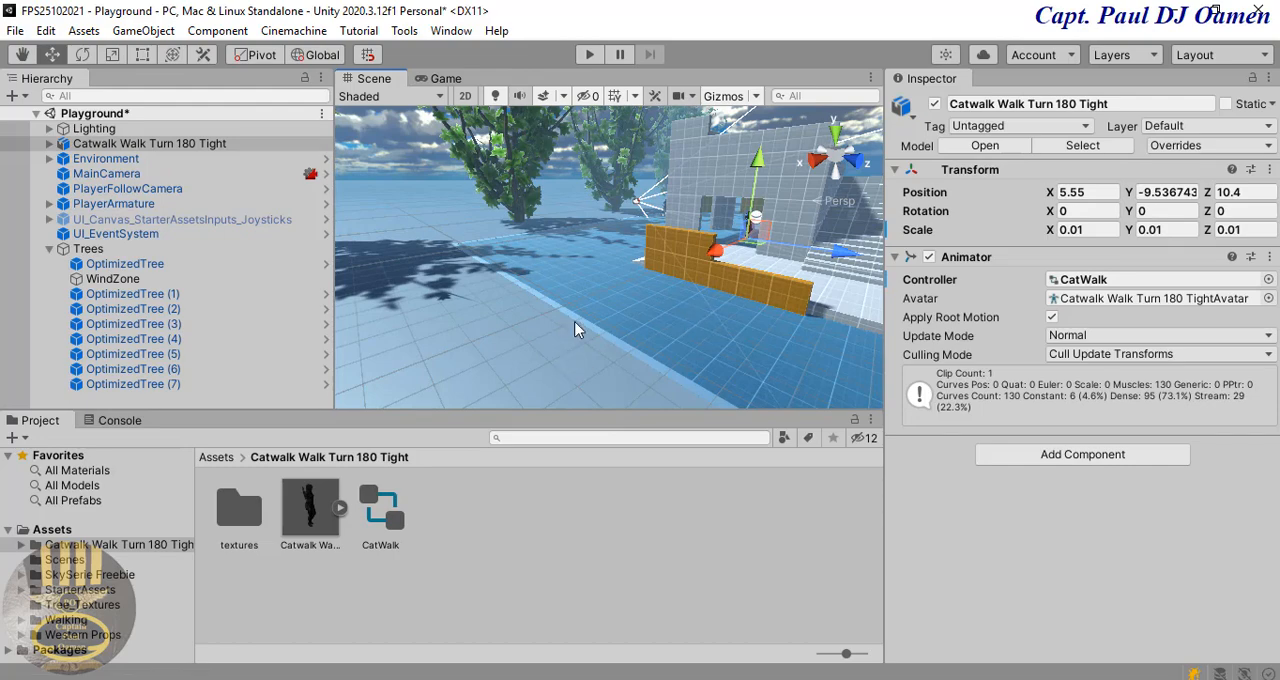
middle_drag(575, 329, 516, 385)
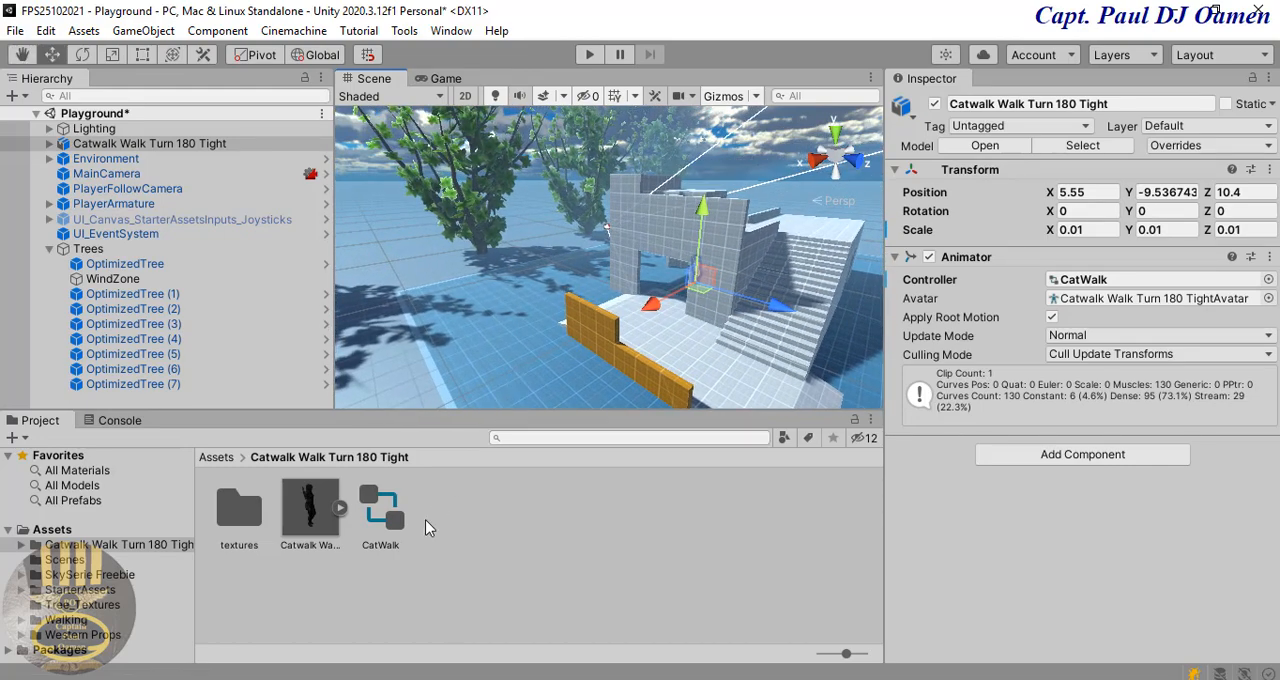
Step: Check the rig animation type of the Catwalk Walk Turn 180 Tight model asset, keeping Humanoid selected
click(448, 578)
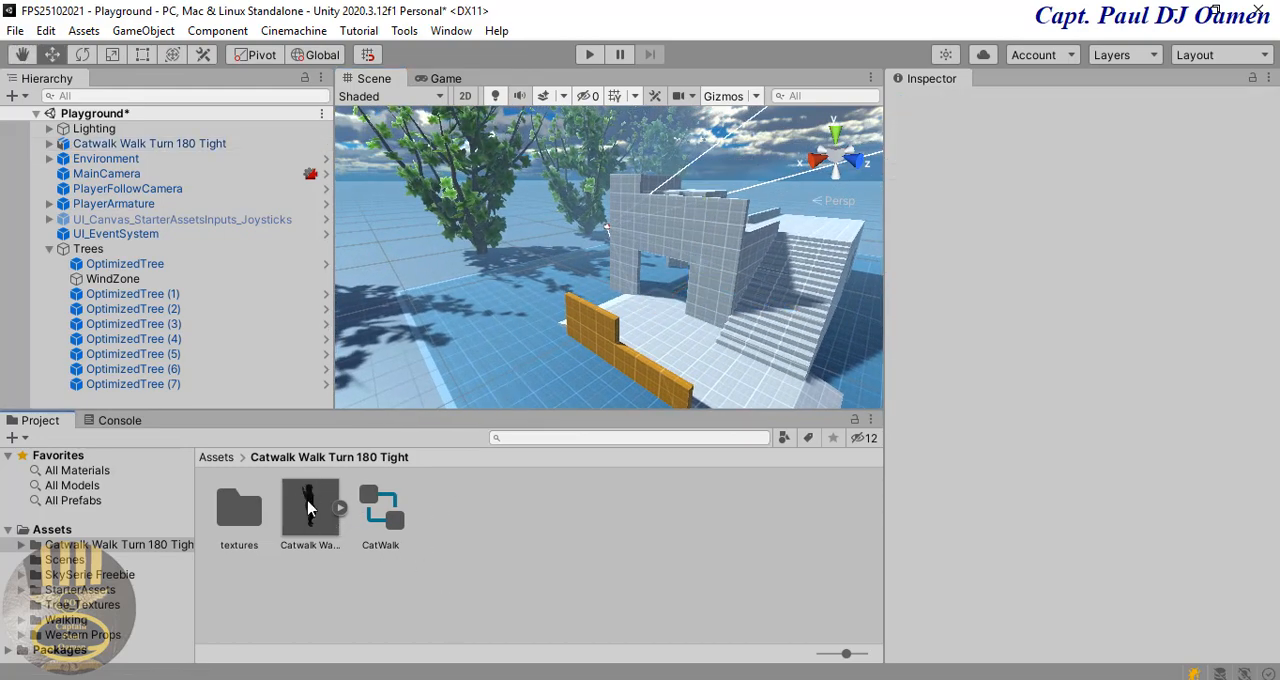
click(308, 507)
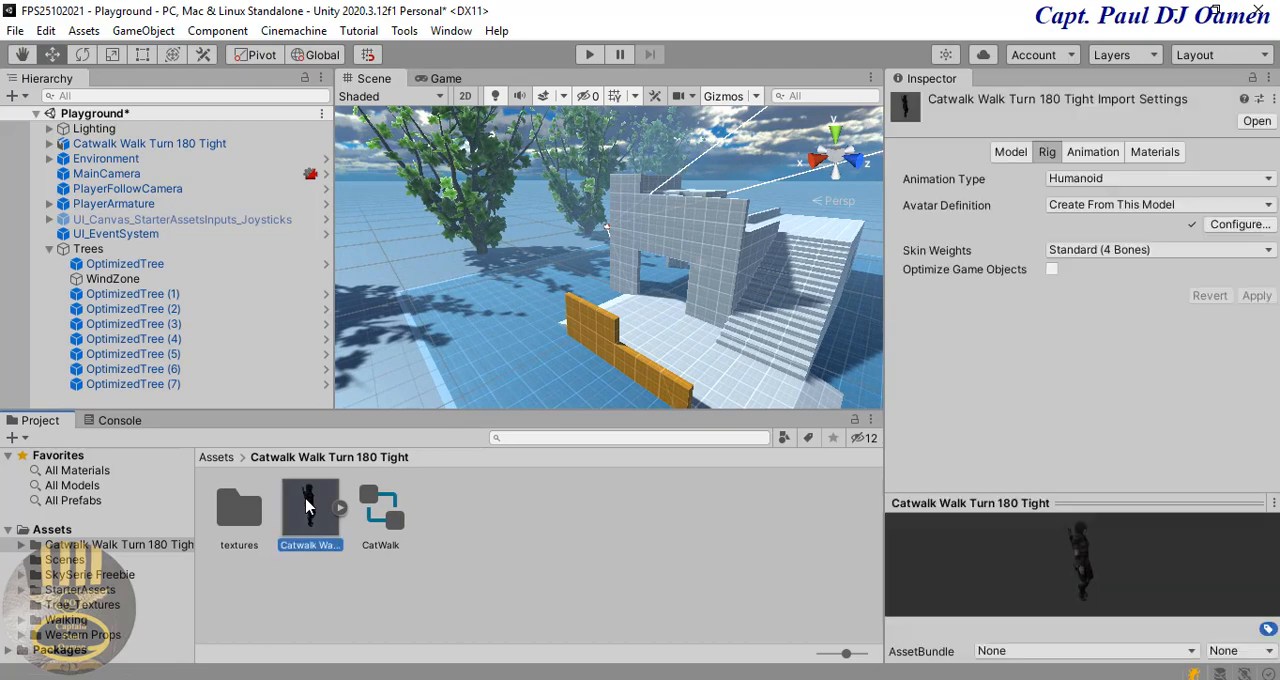
click(1047, 153)
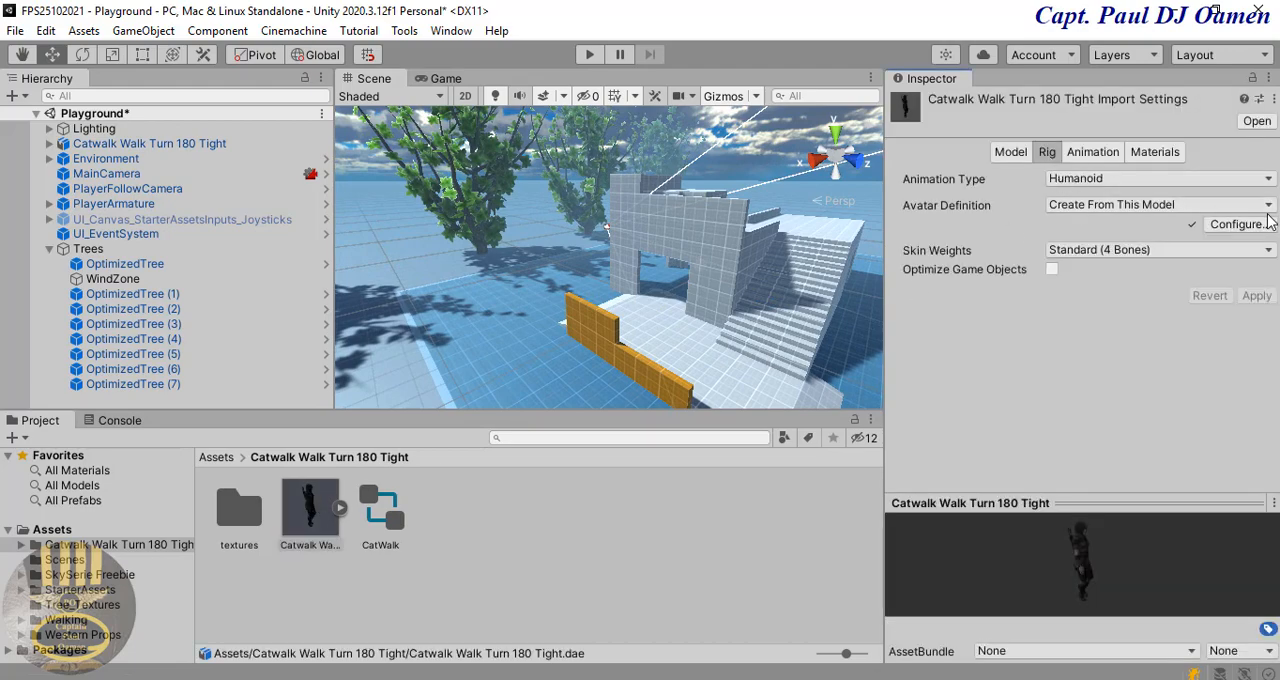
click(1268, 180)
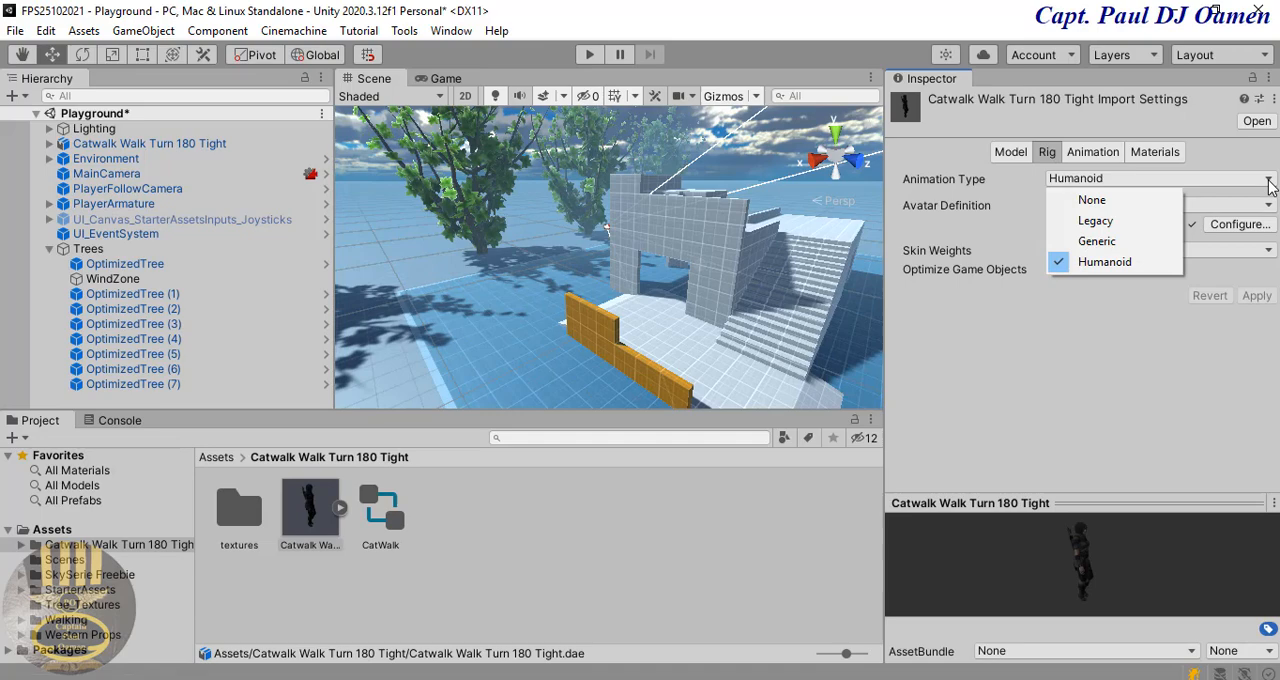
click(1133, 265)
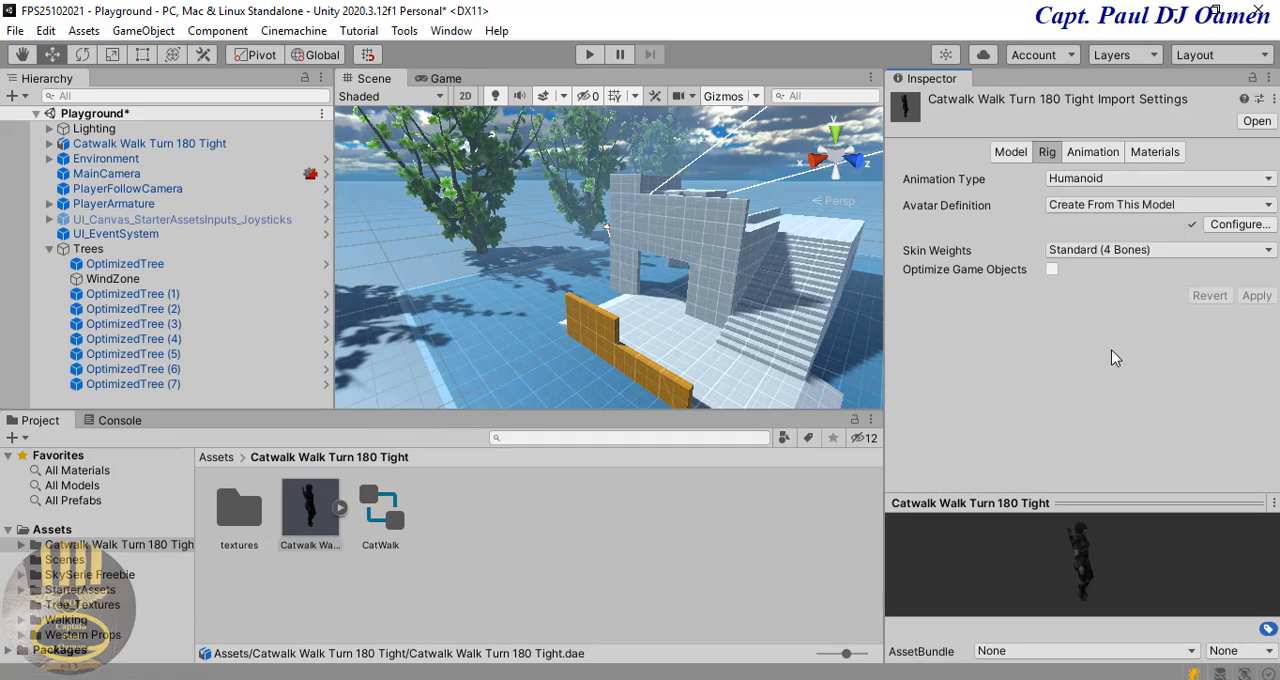
Step: Enable Loop Time and Loop Pose for the Catwalk Walk Turn 180 Tight model's Take 001 clip and apply the import settings
click(1094, 156)
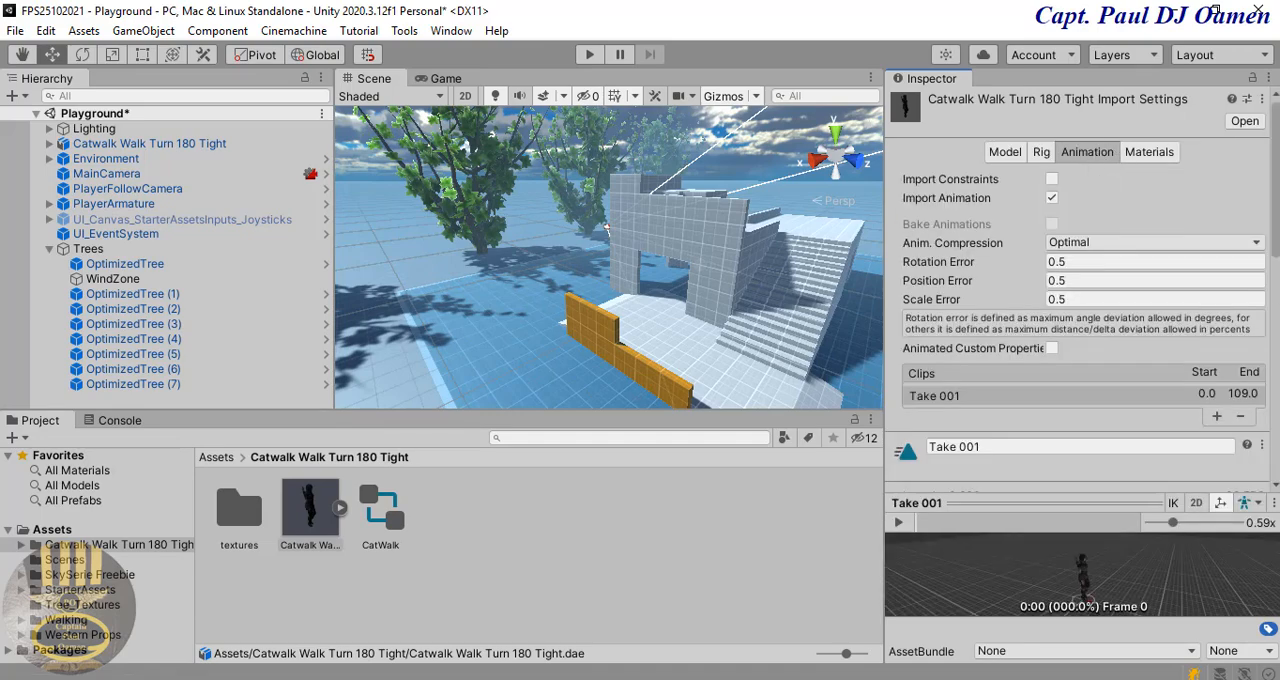
scroll(1080, 290, down, 10)
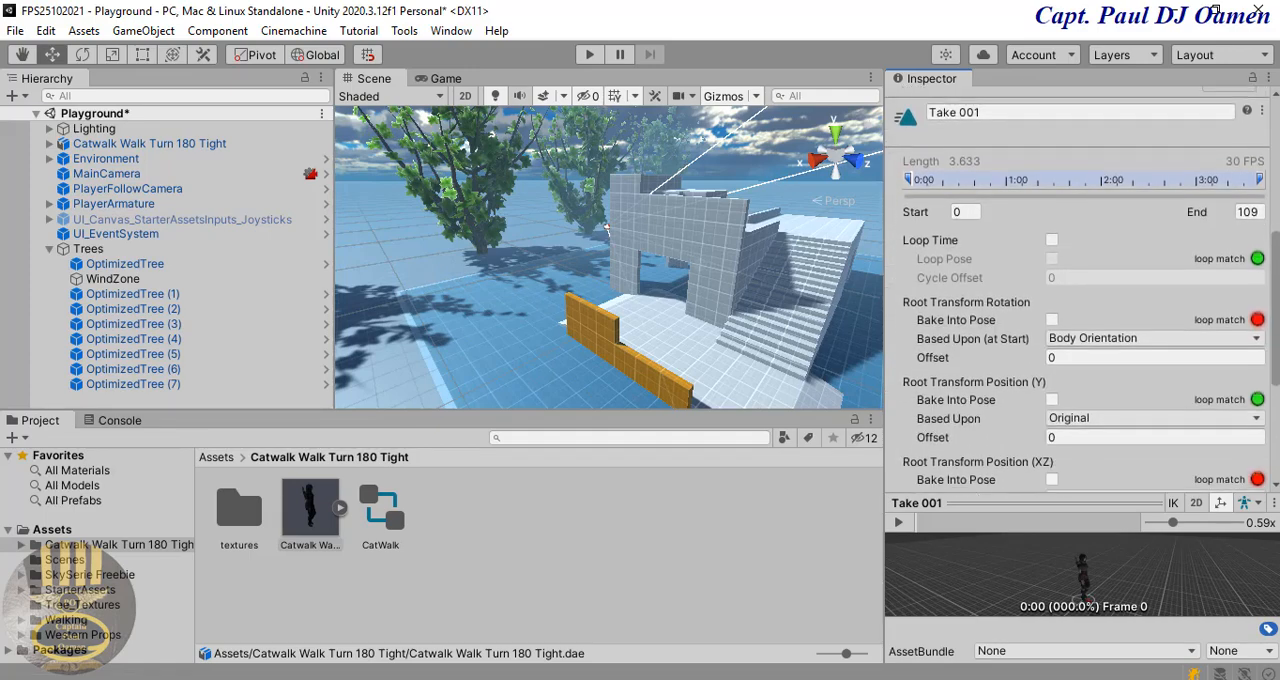
drag(1275, 308, 1275, 309)
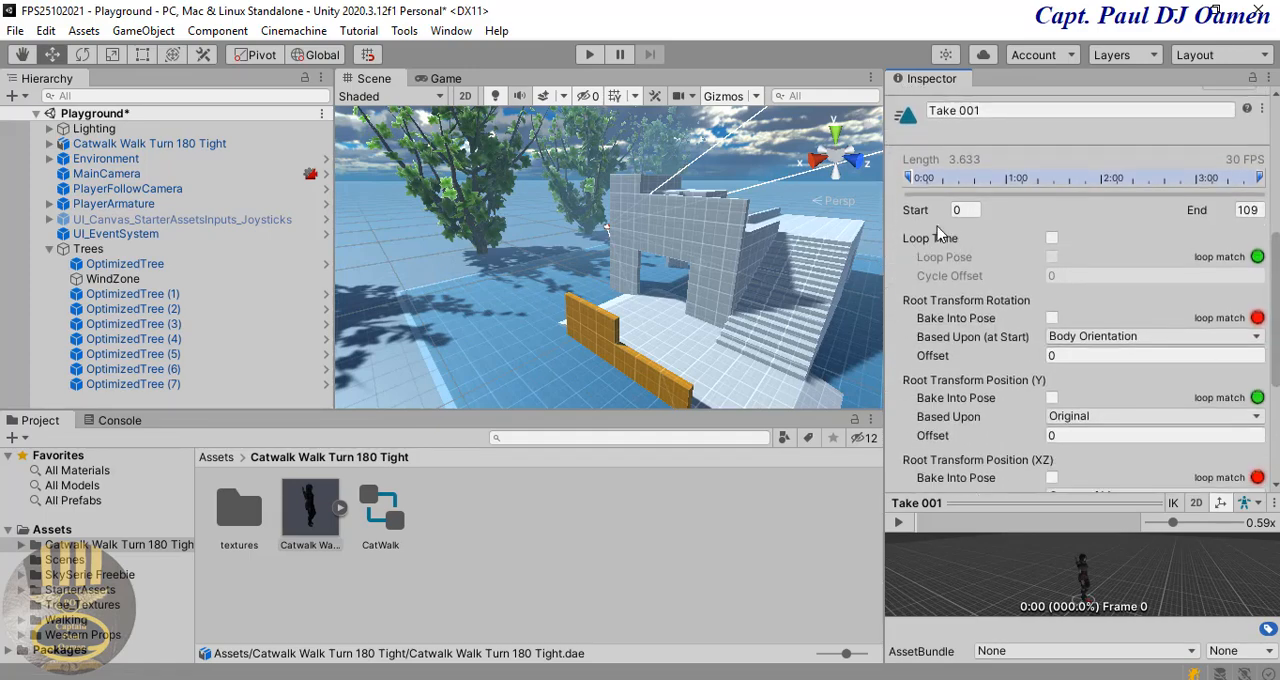
click(1052, 239)
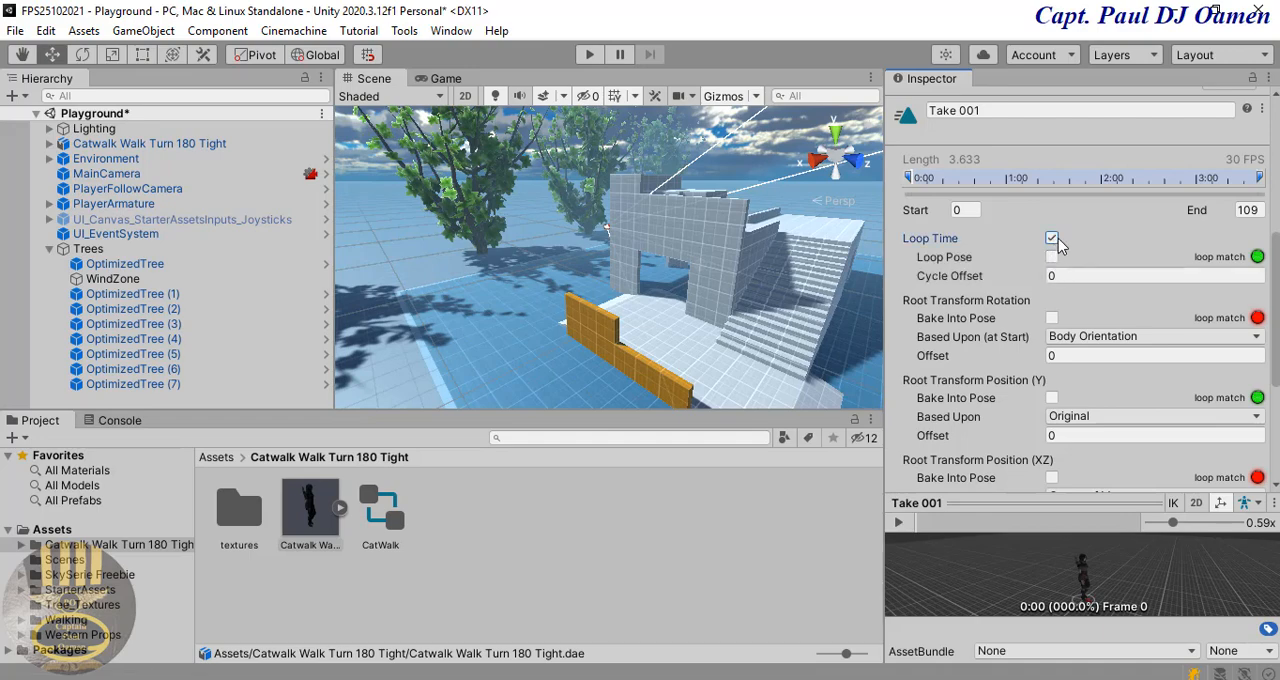
click(1053, 258)
middle_drag(666, 318, 725, 296)
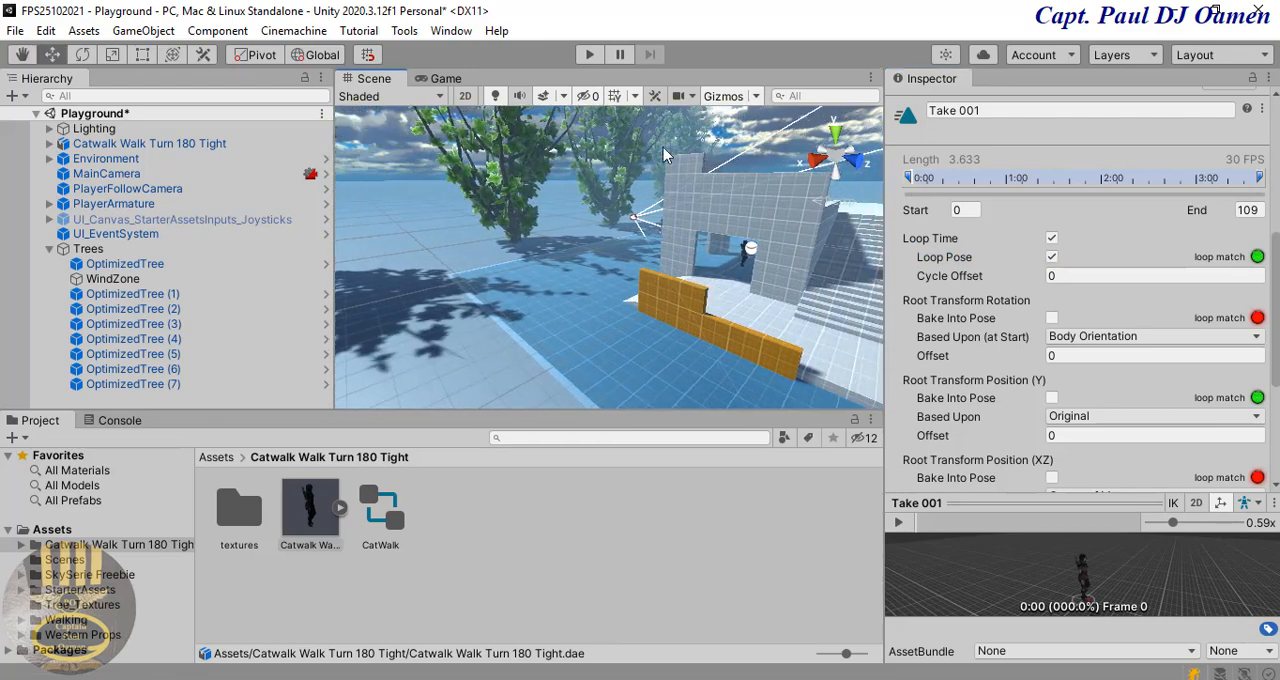
click(590, 56)
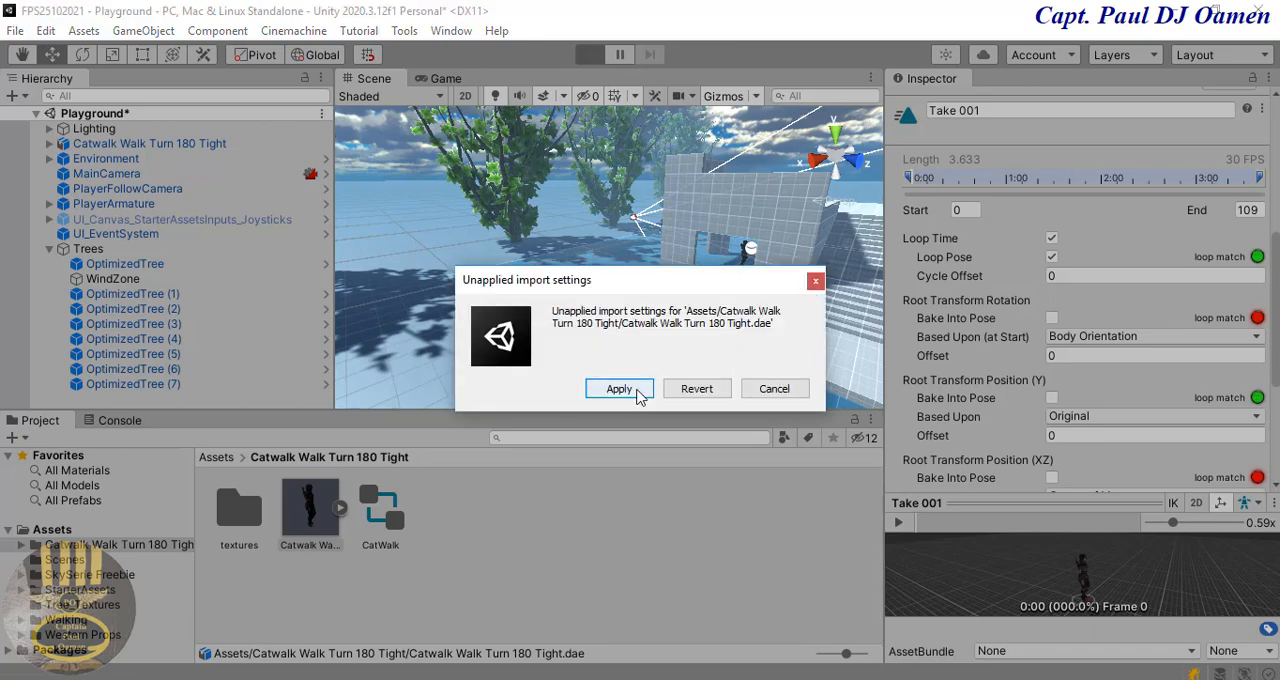
click(619, 389)
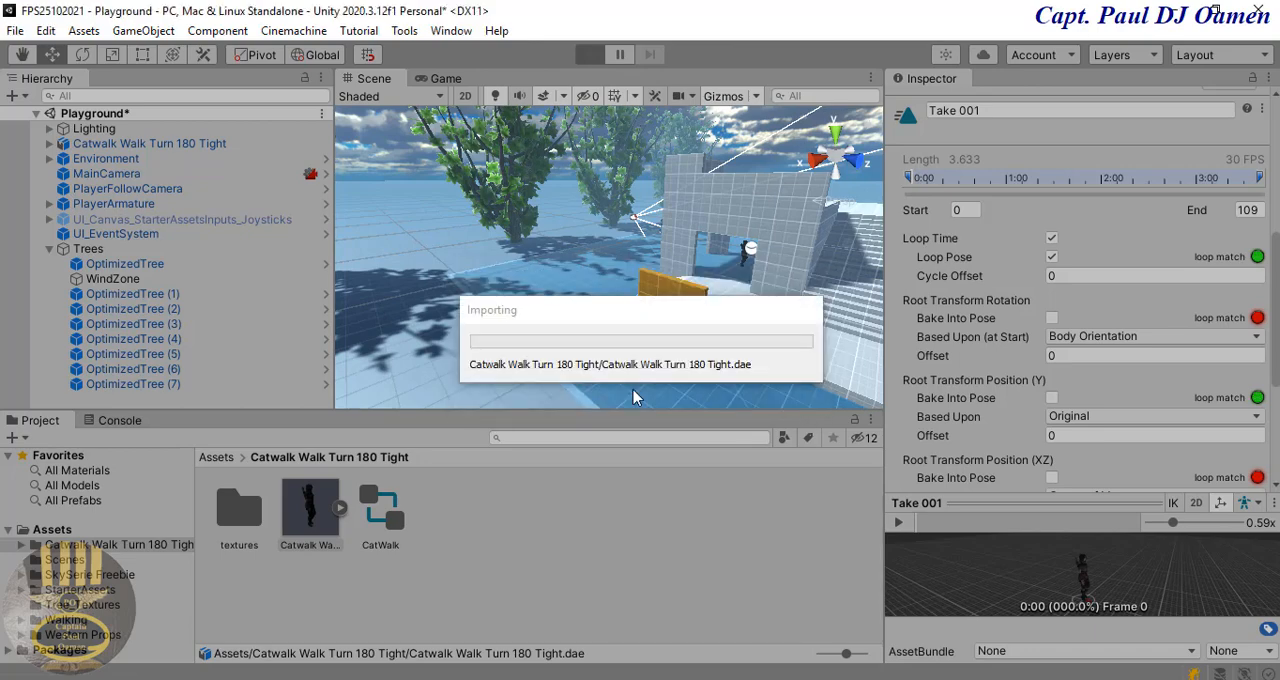
Step: Test-run the game with the looping Catwalk animation, then stop it
key(ctrl+p)
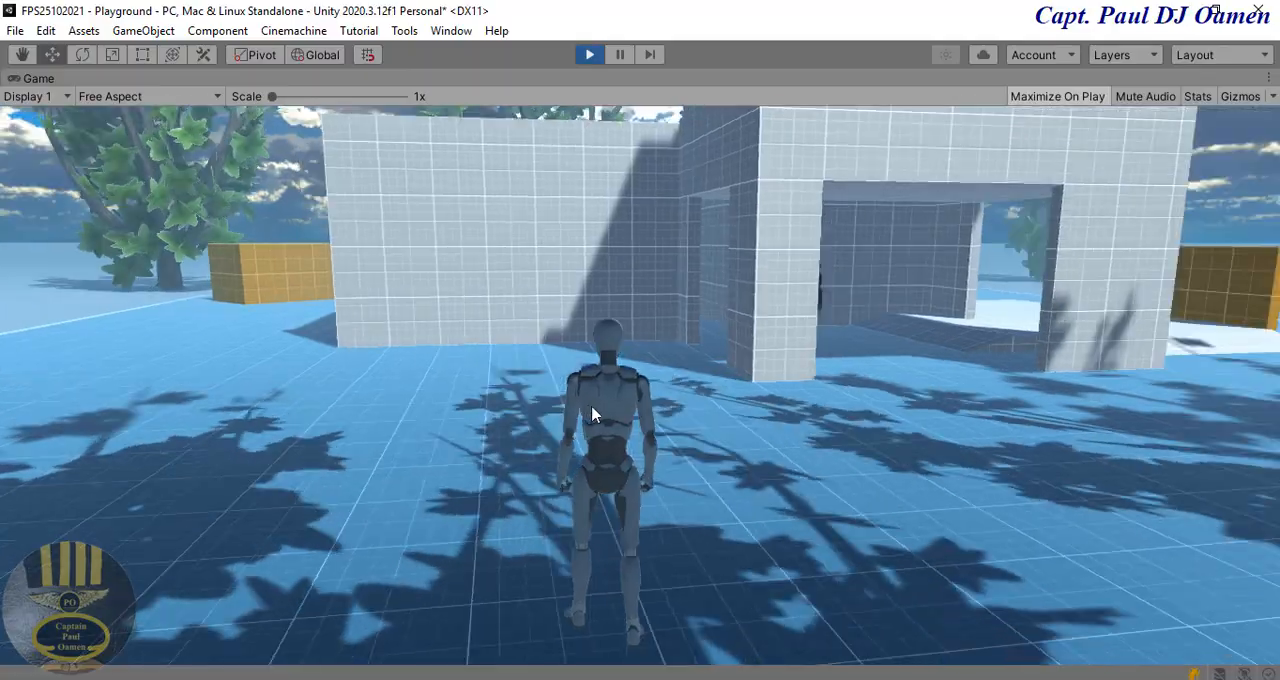
click(592, 417)
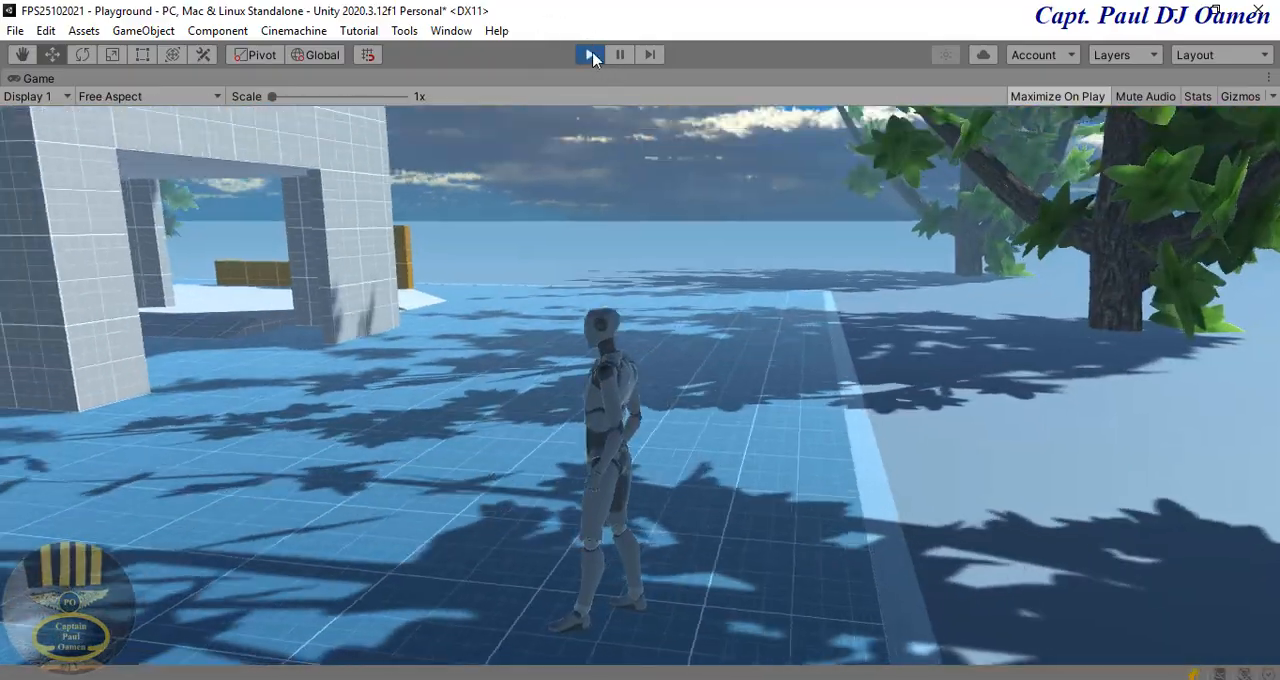
click(588, 54)
click(310, 510)
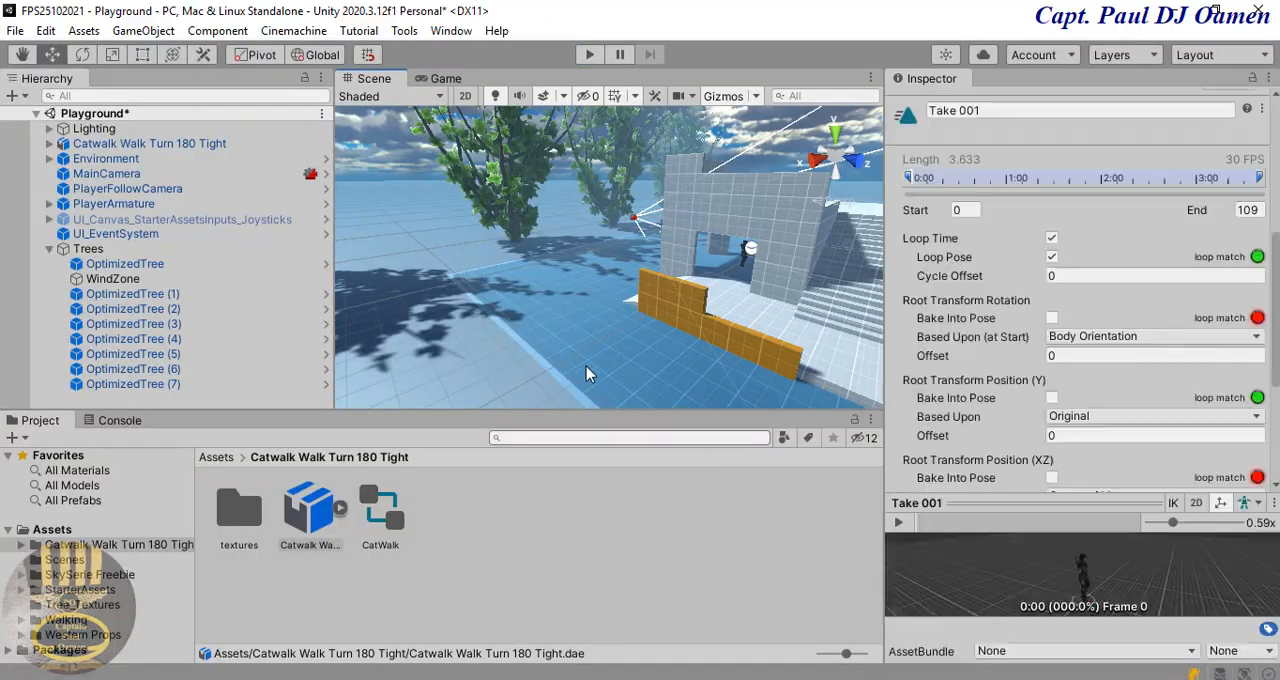
Step: Collapse the Trees group, expand PlayerArmature down to its Geometry child, and inspect Armature_Mesh
click(47, 250)
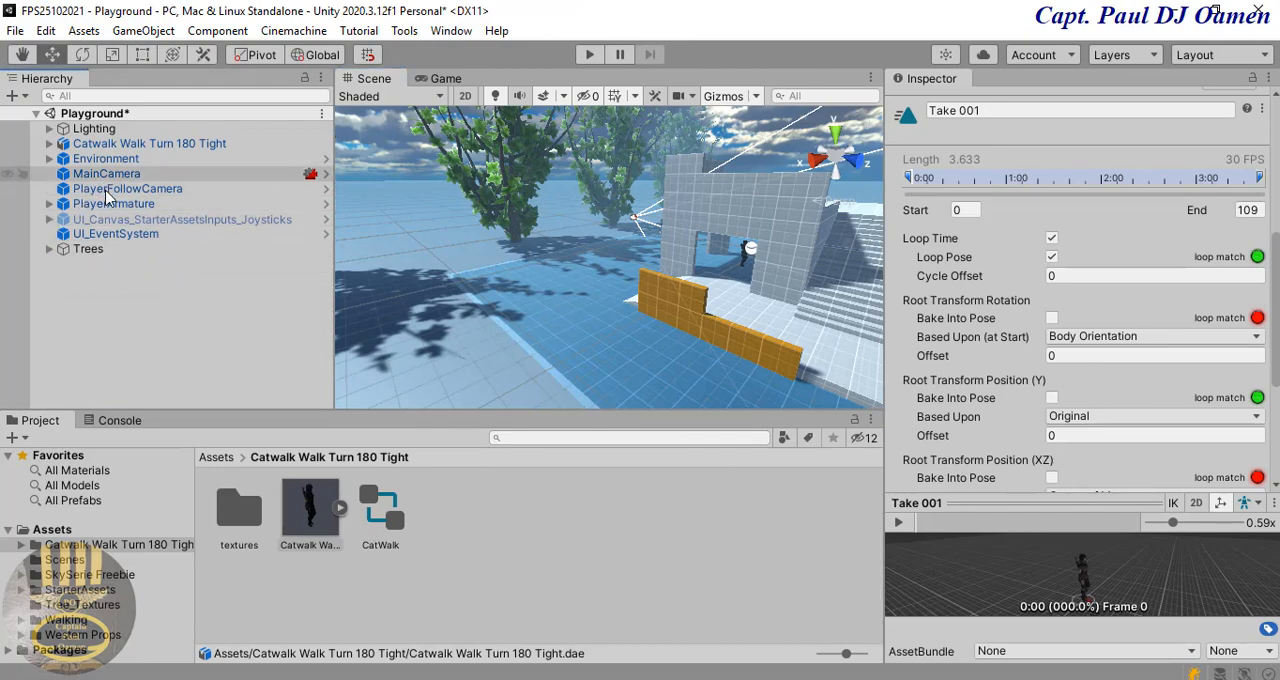
click(48, 204)
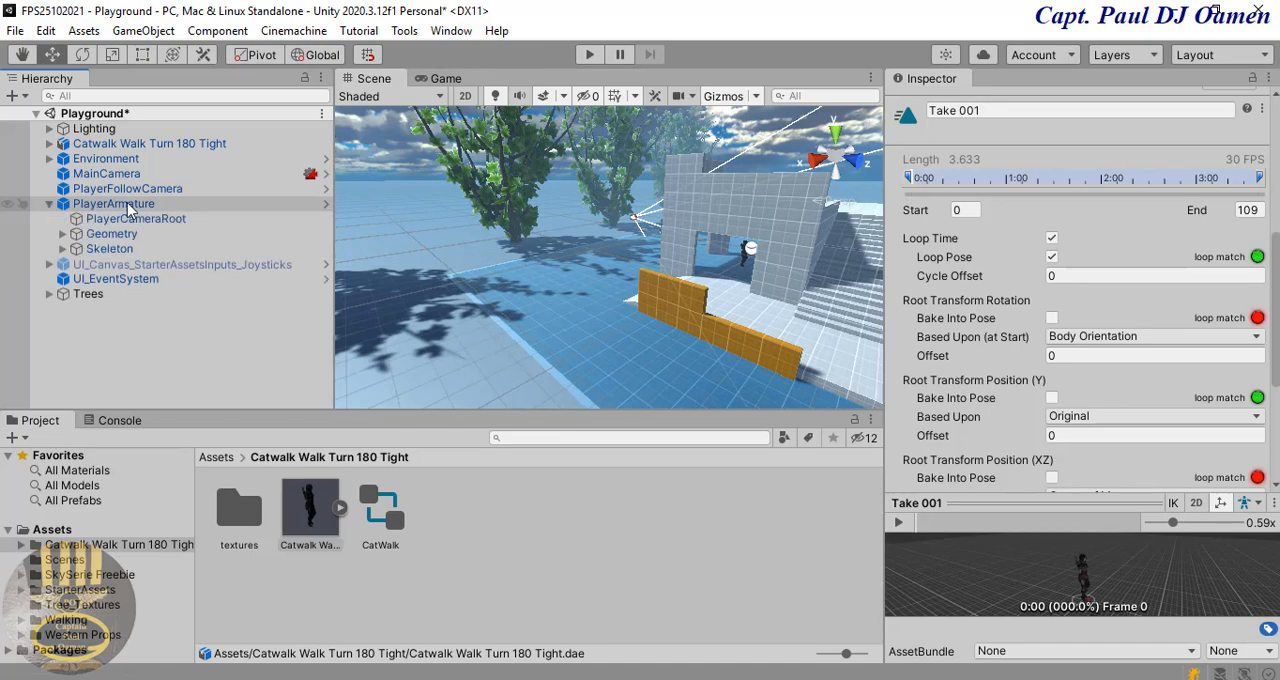
click(63, 234)
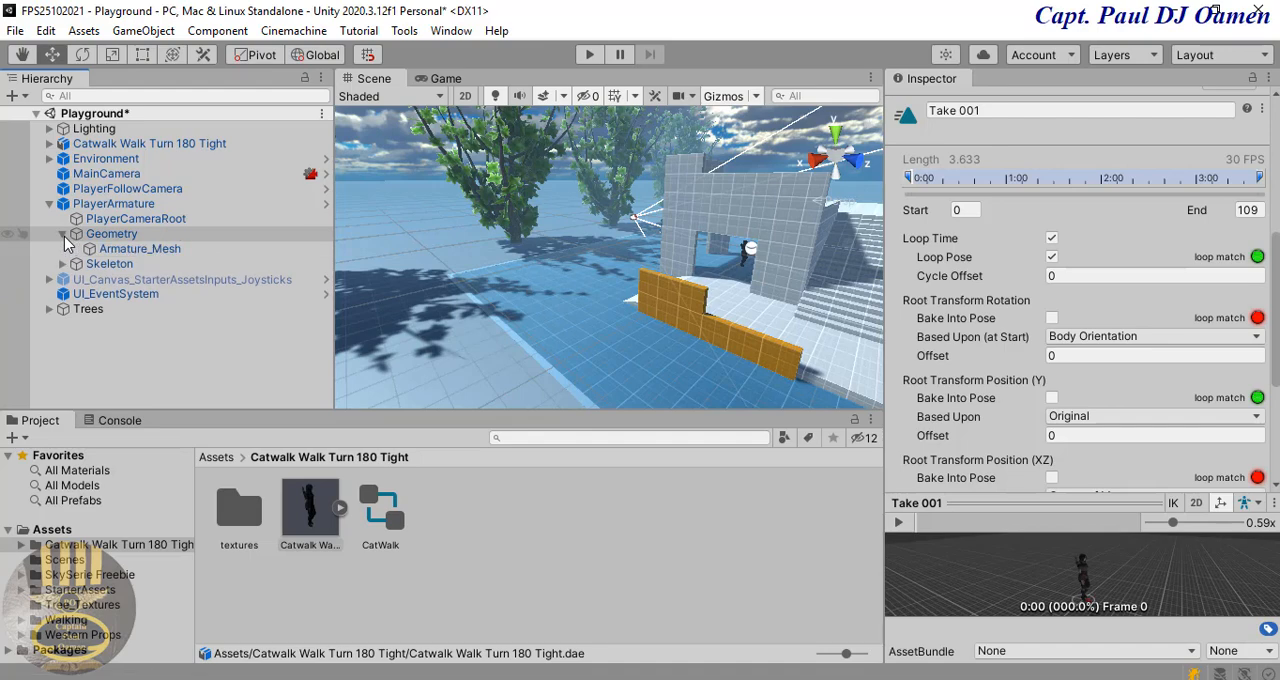
click(138, 250)
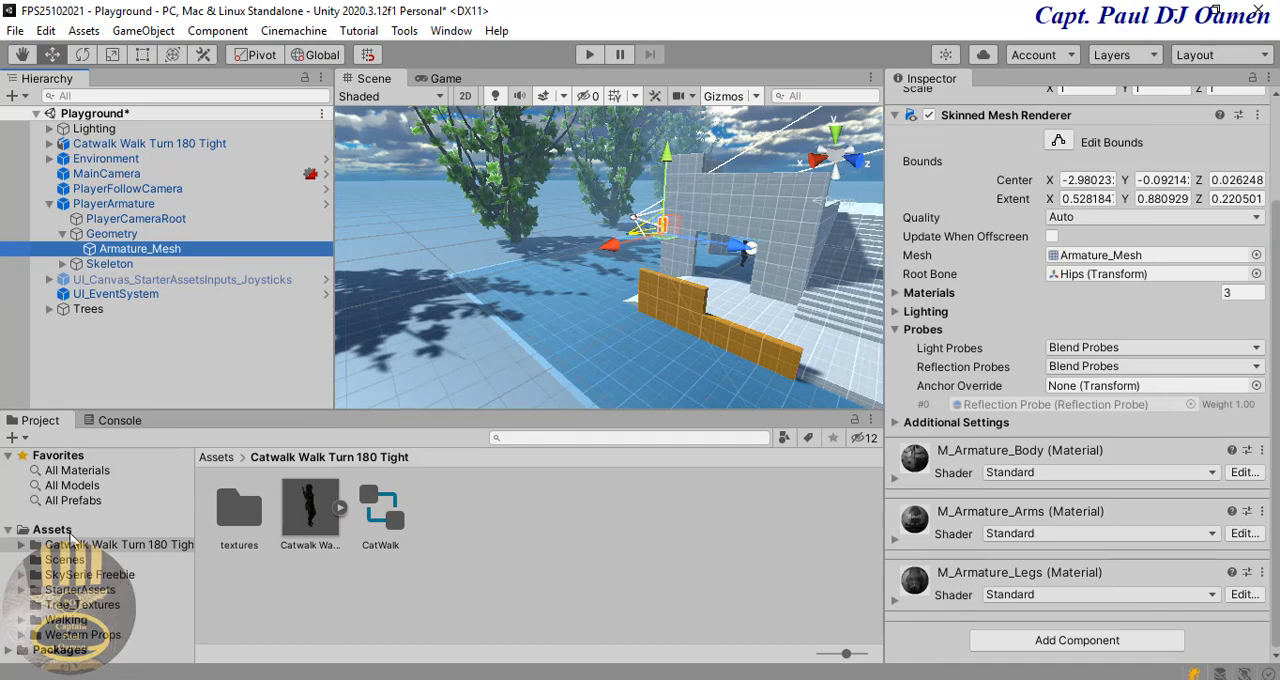
Step: Set the rig animation type of the Walking model in Assets/Walking to Humanoid and apply the change
click(52, 530)
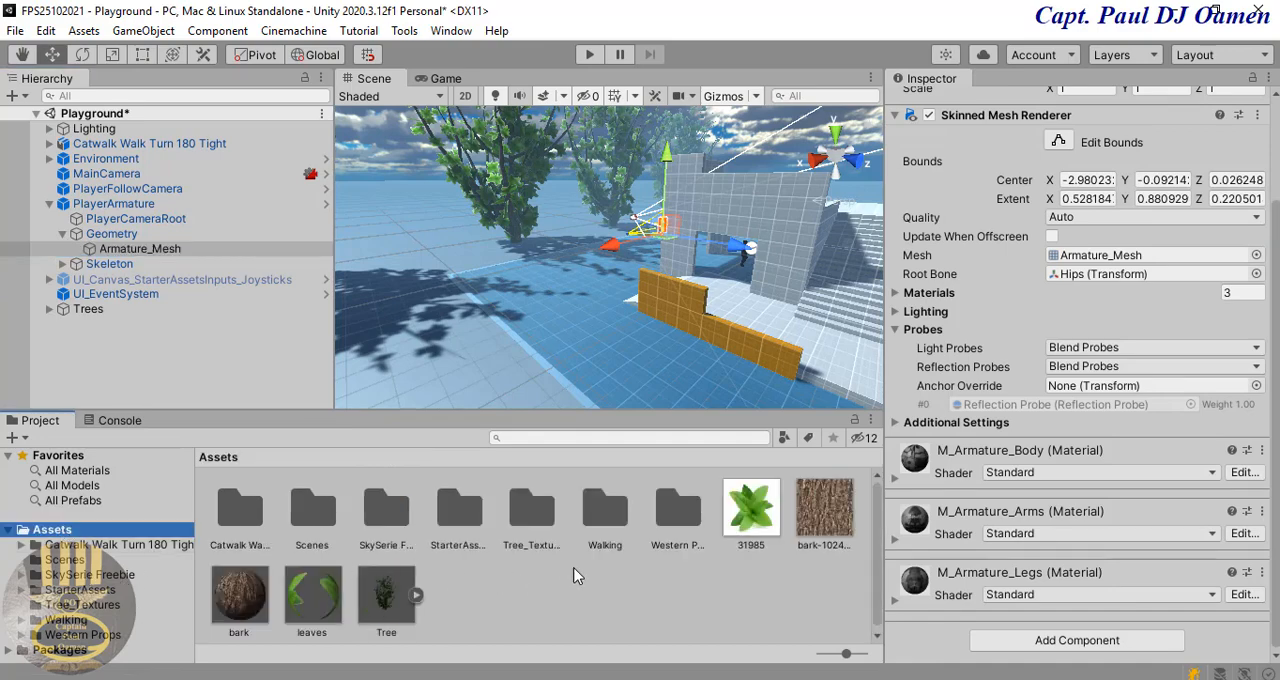
click(607, 510)
double_click(607, 510)
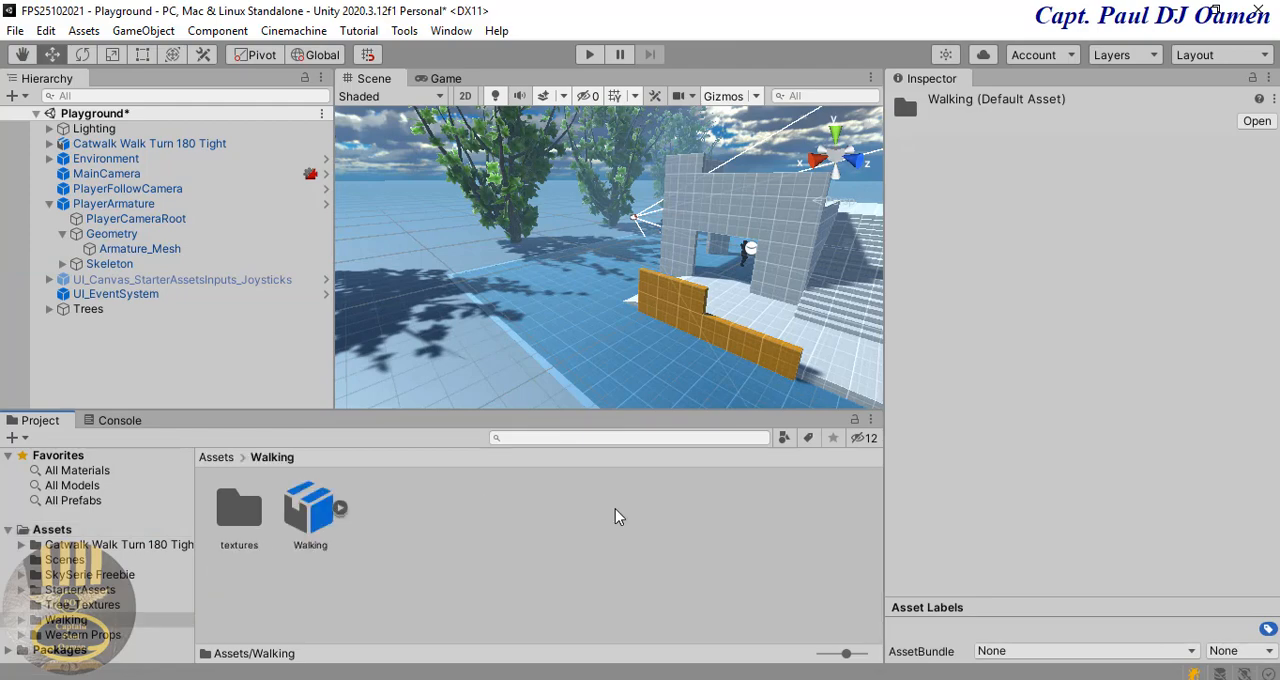
click(309, 515)
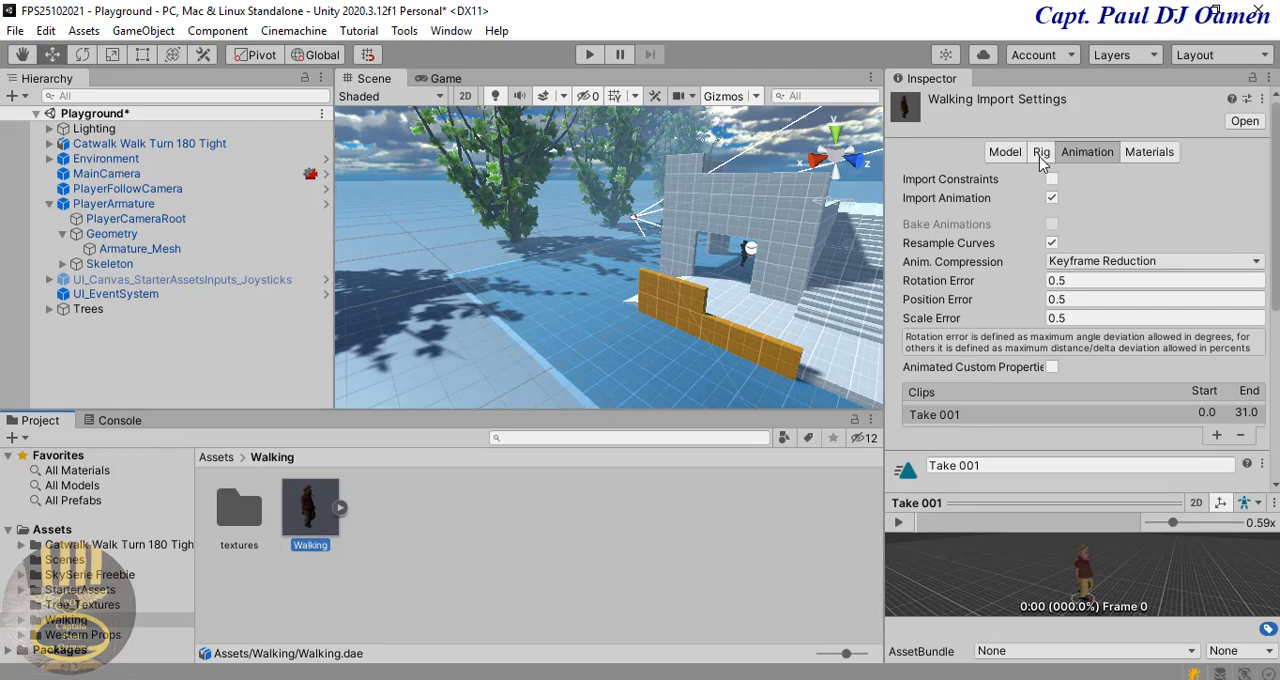
click(1043, 153)
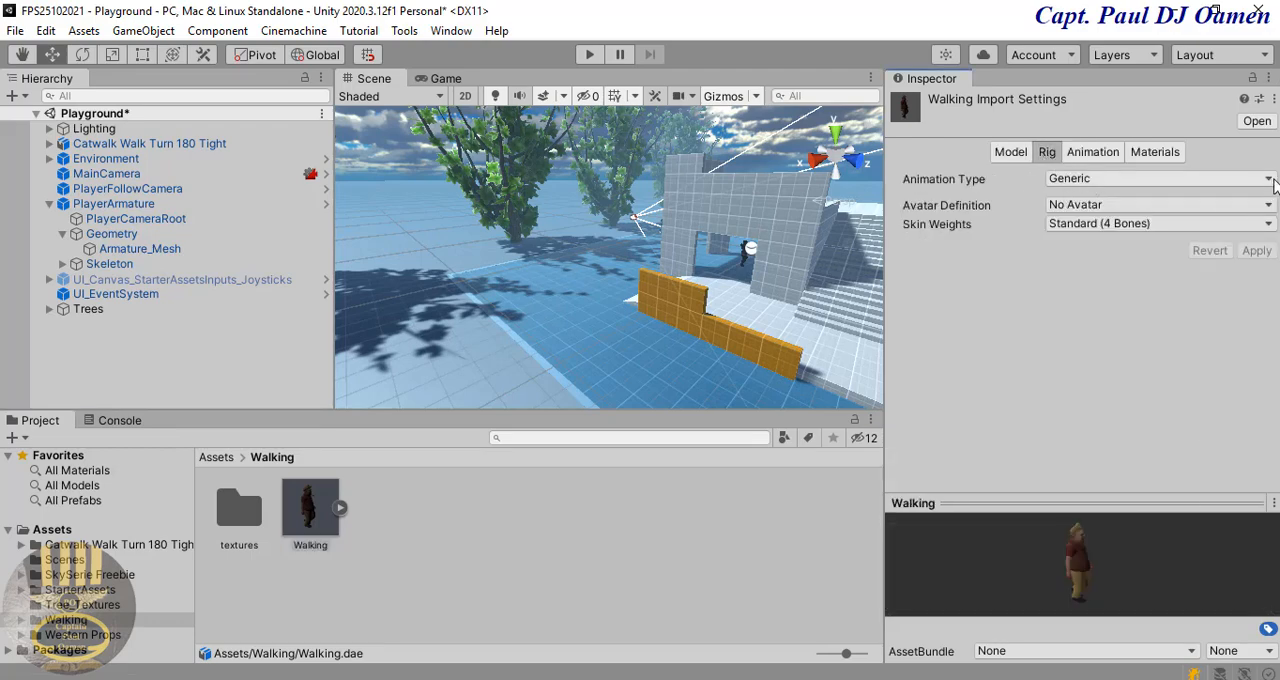
click(1272, 180)
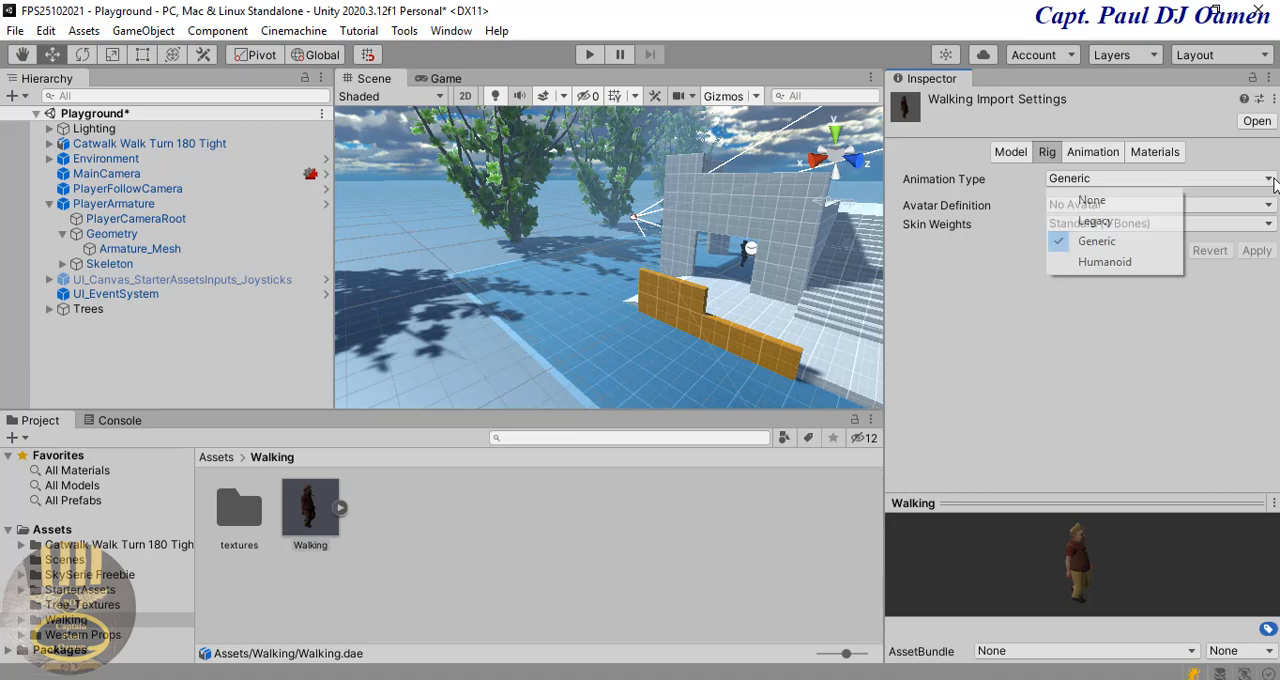
click(1115, 268)
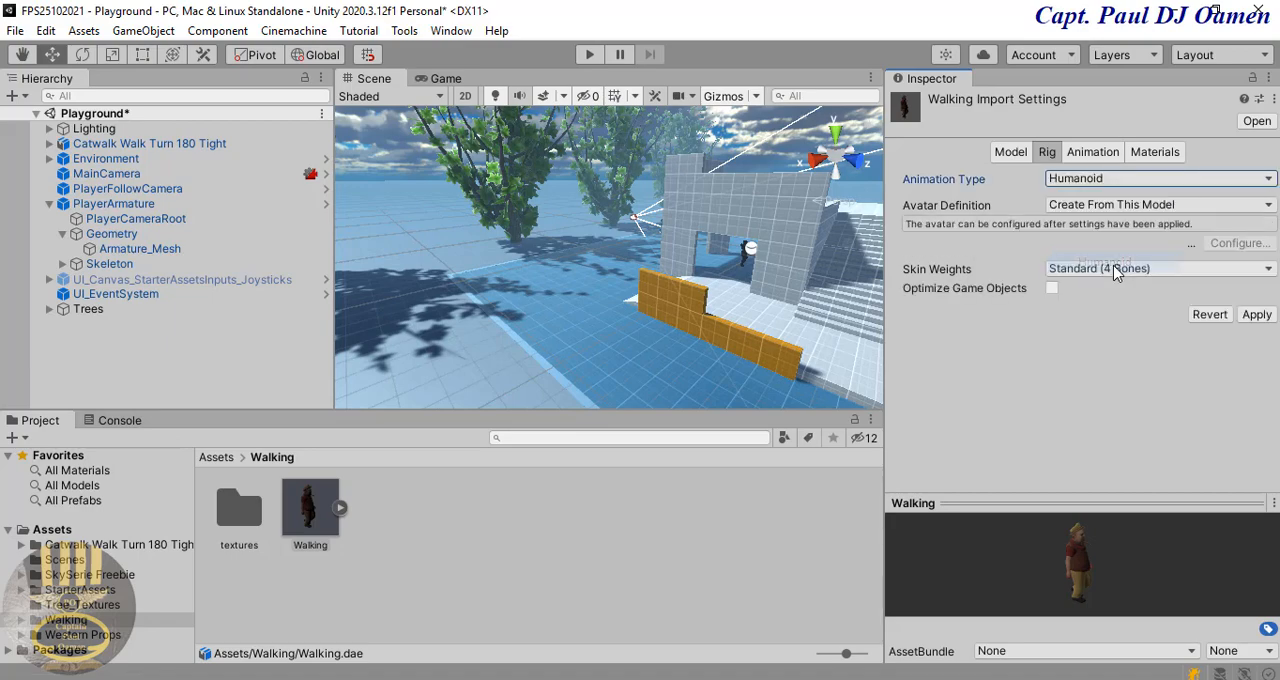
click(1093, 152)
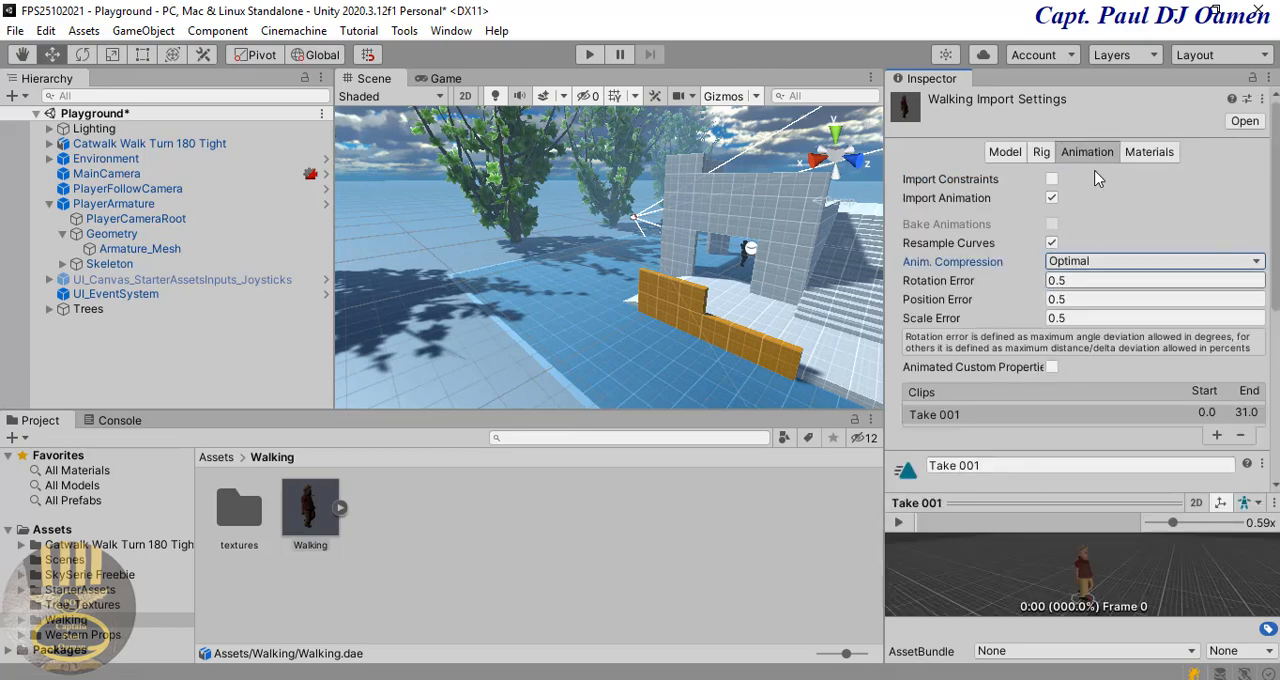
click(1043, 152)
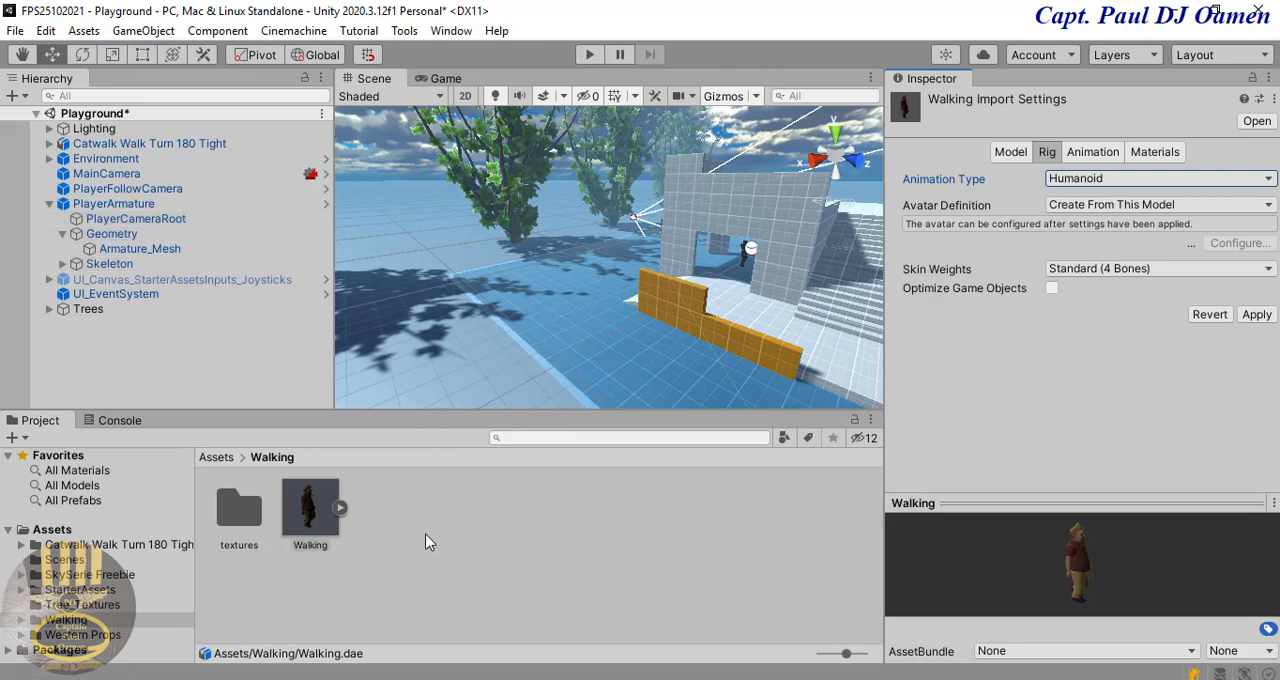
click(1256, 314)
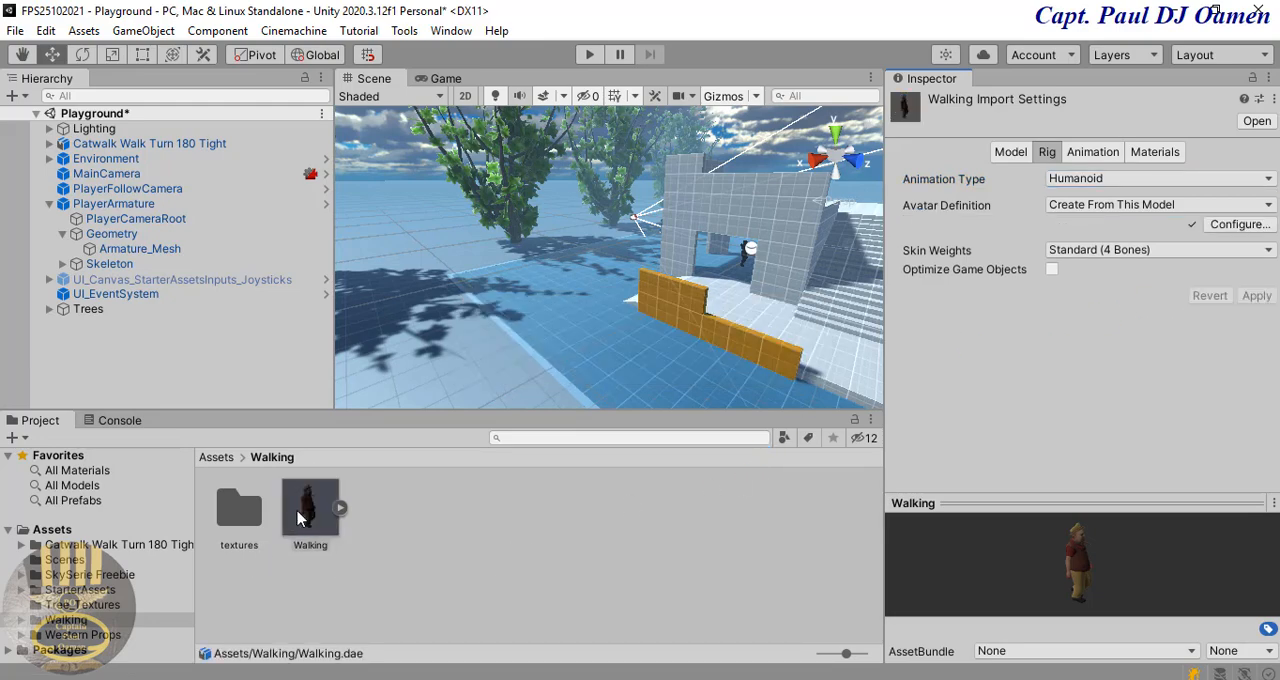
Step: Add the Walking model as a child of PlayerArmature and set its scale to 0.01 on X, Y and Z
drag(305, 515, 127, 280)
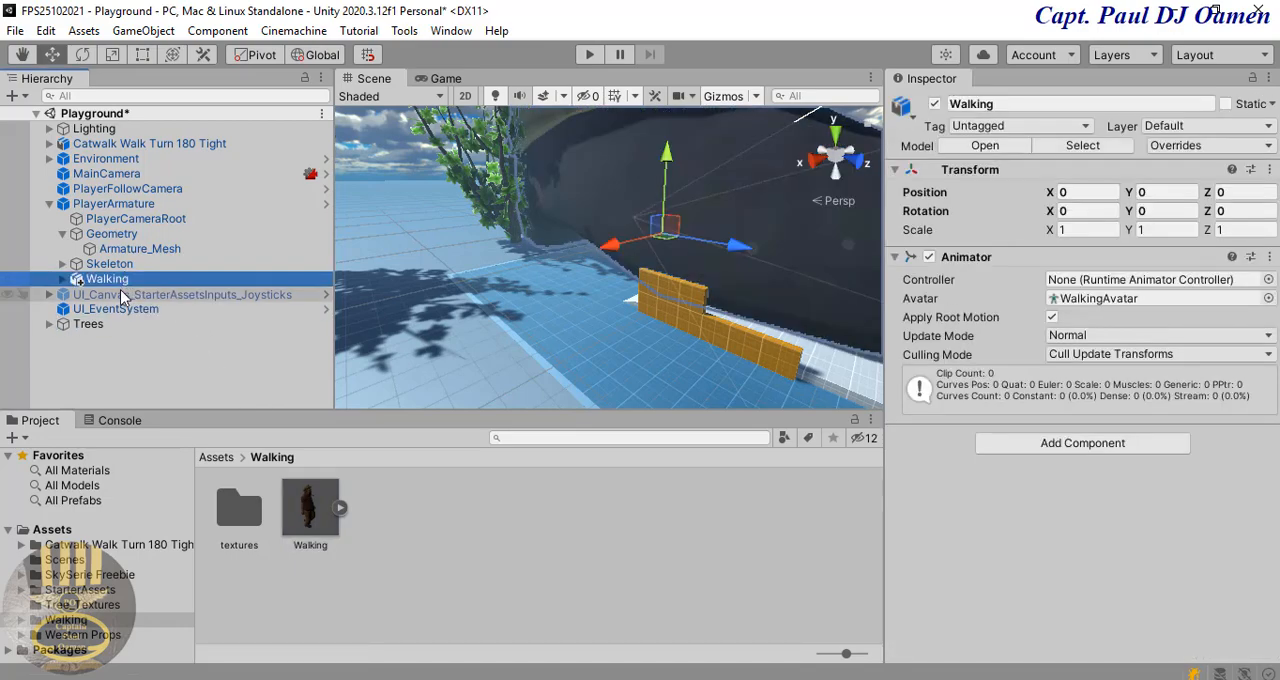
click(1085, 229)
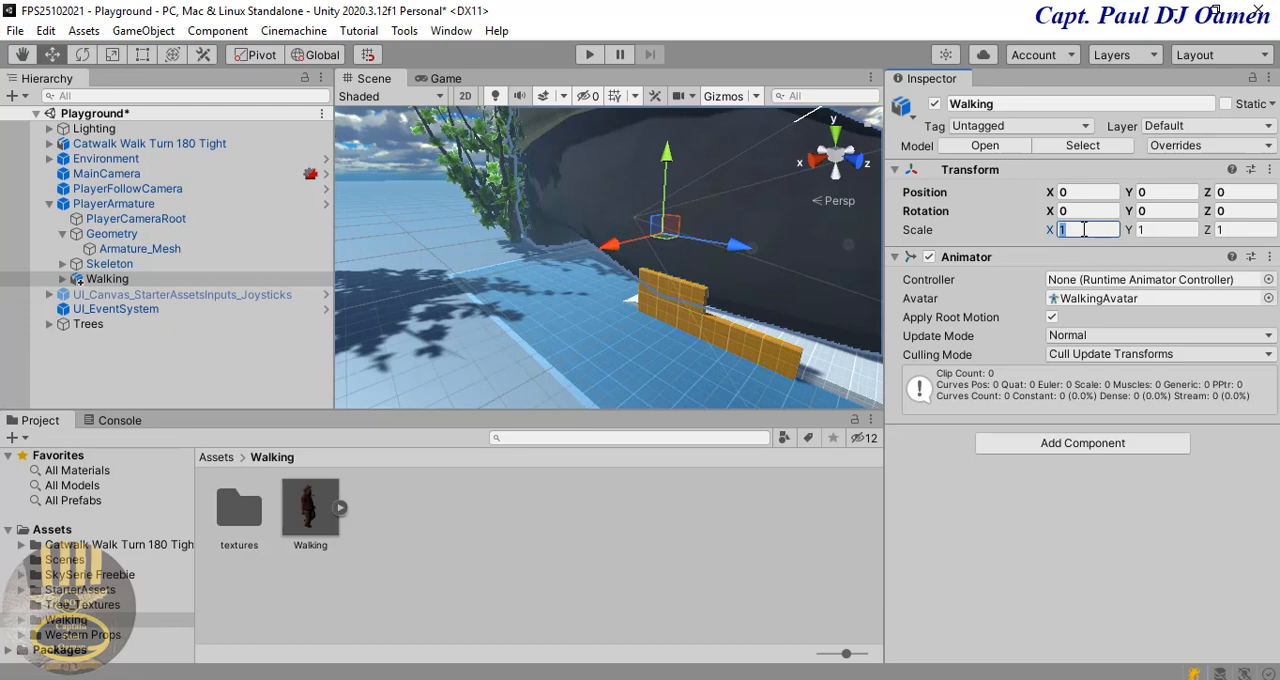
text(0)
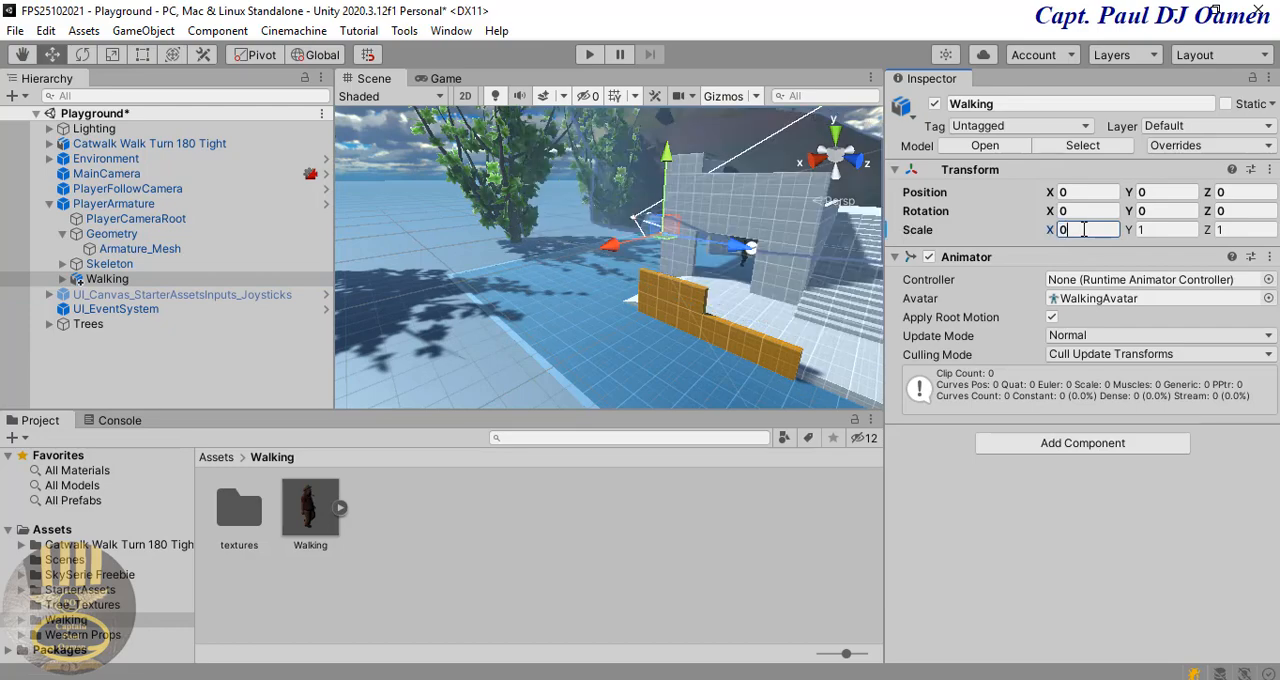
text(.01)
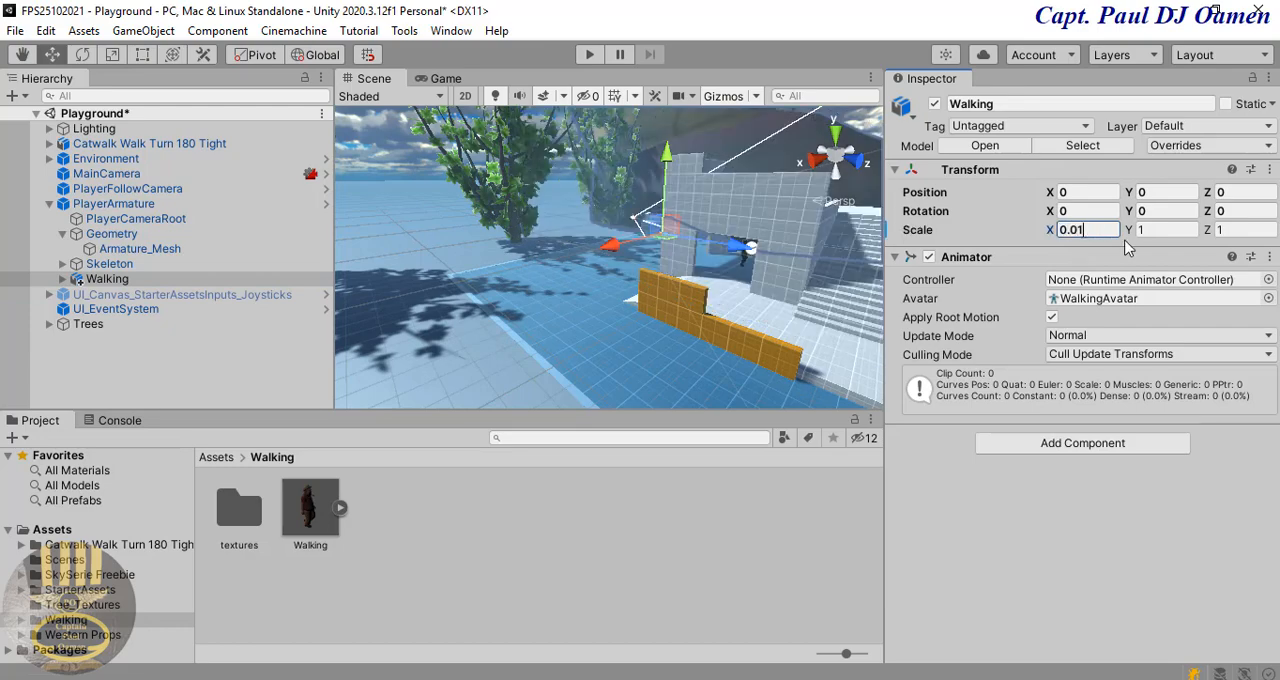
drag(1096, 226, 1044, 232)
key(ctrl+c)
click(1155, 227)
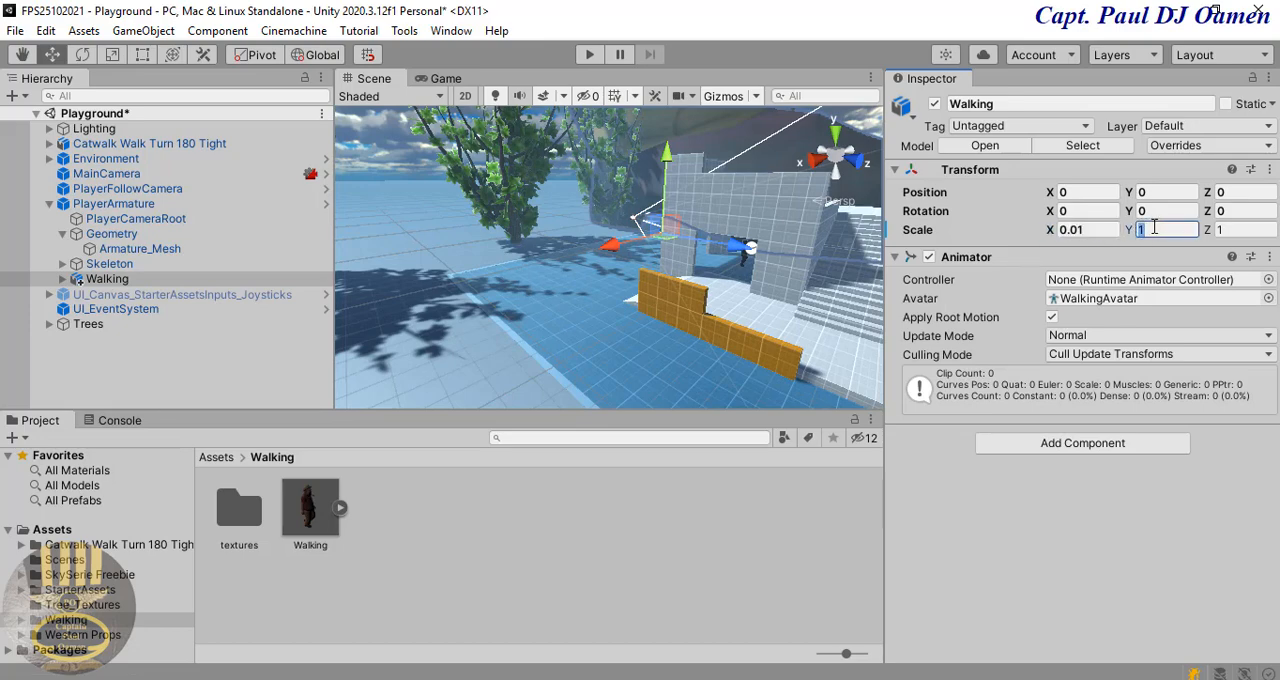
key(ctrl+v)
click(1230, 230)
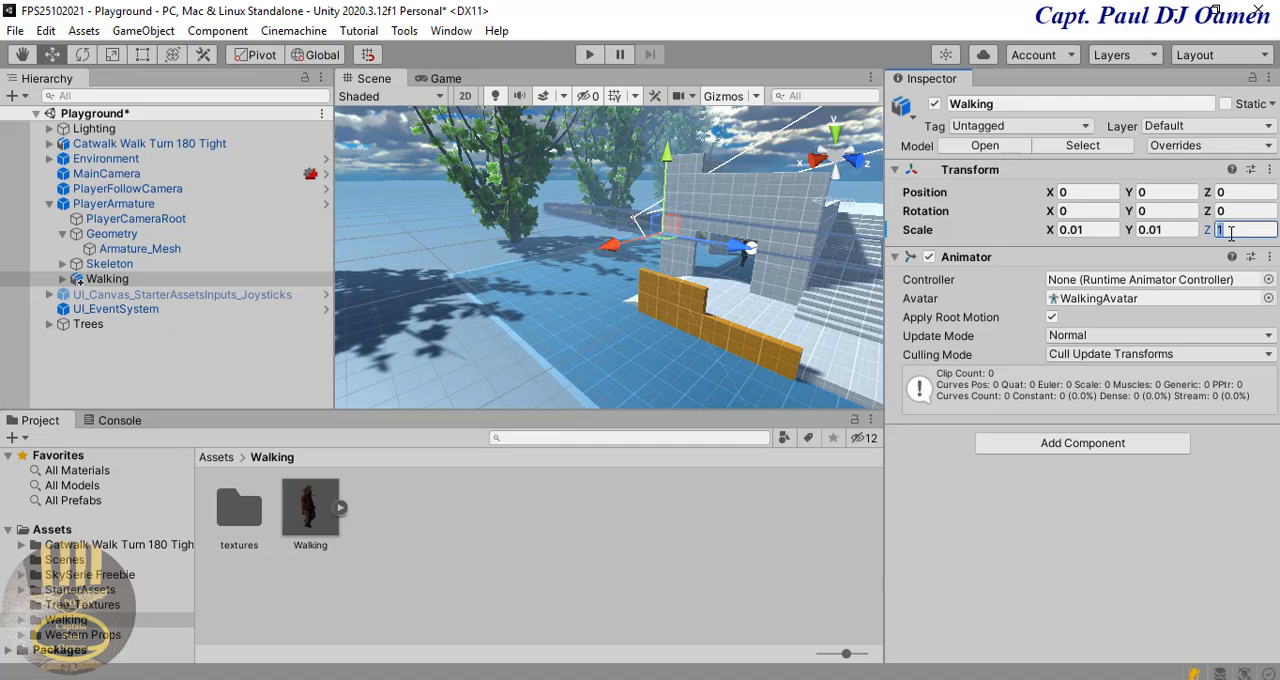
key(ctrl+v)
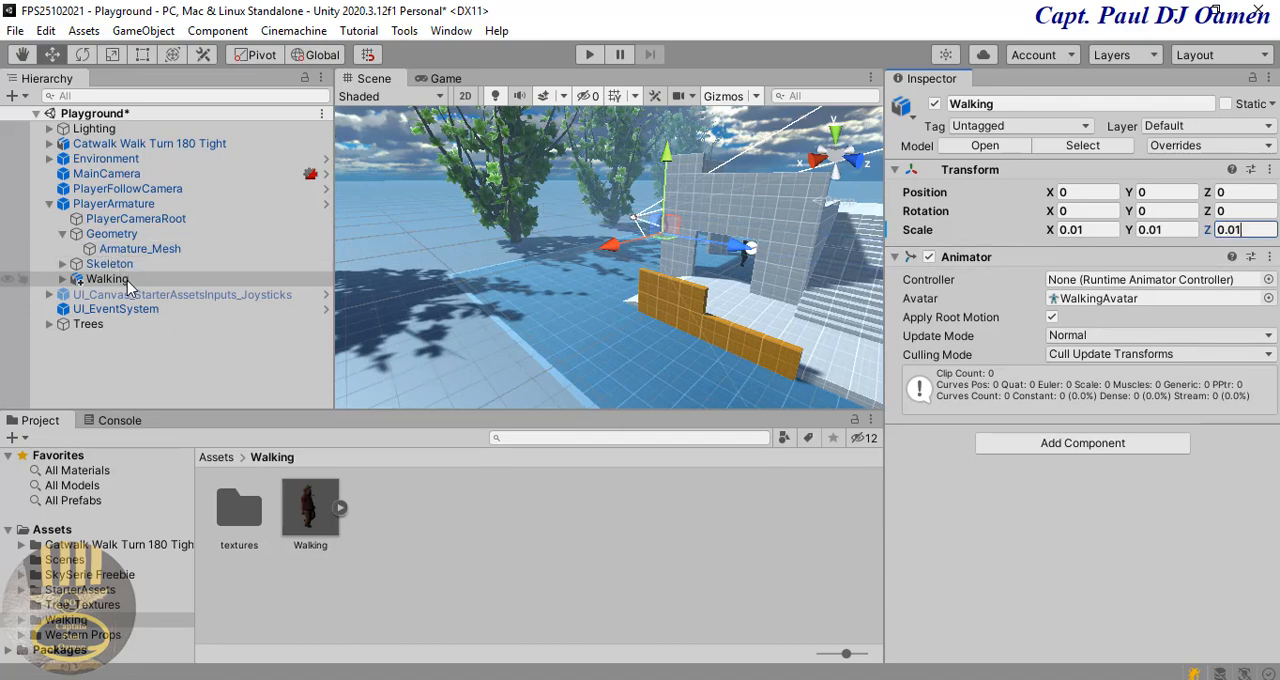
Step: Deactivate Armature_Mesh and move the Walking model into PlayerArmature's Geometry object
click(140, 249)
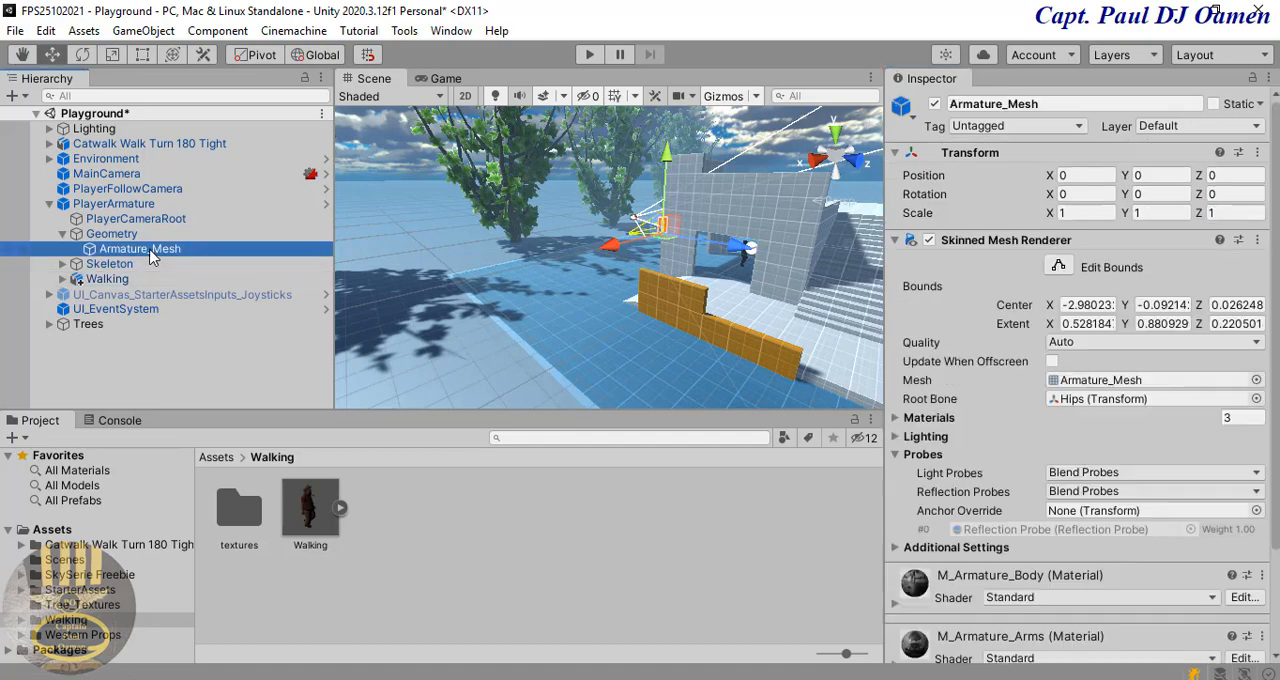
click(934, 104)
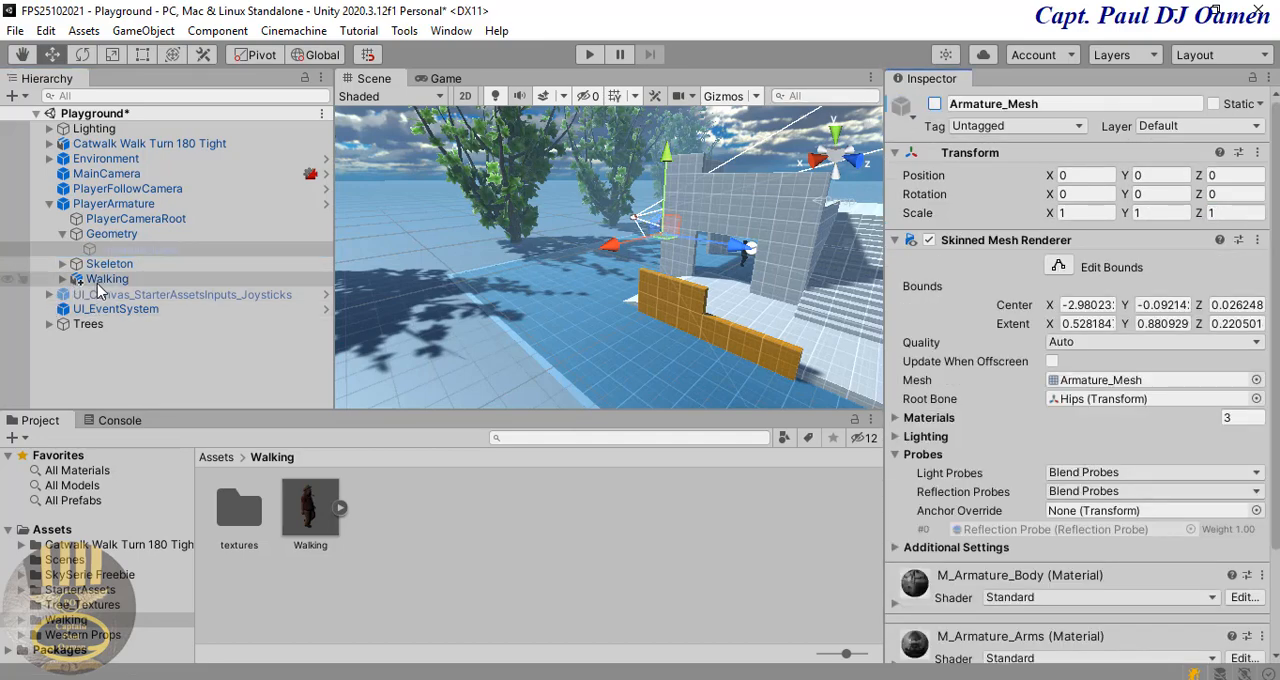
drag(98, 286, 101, 266)
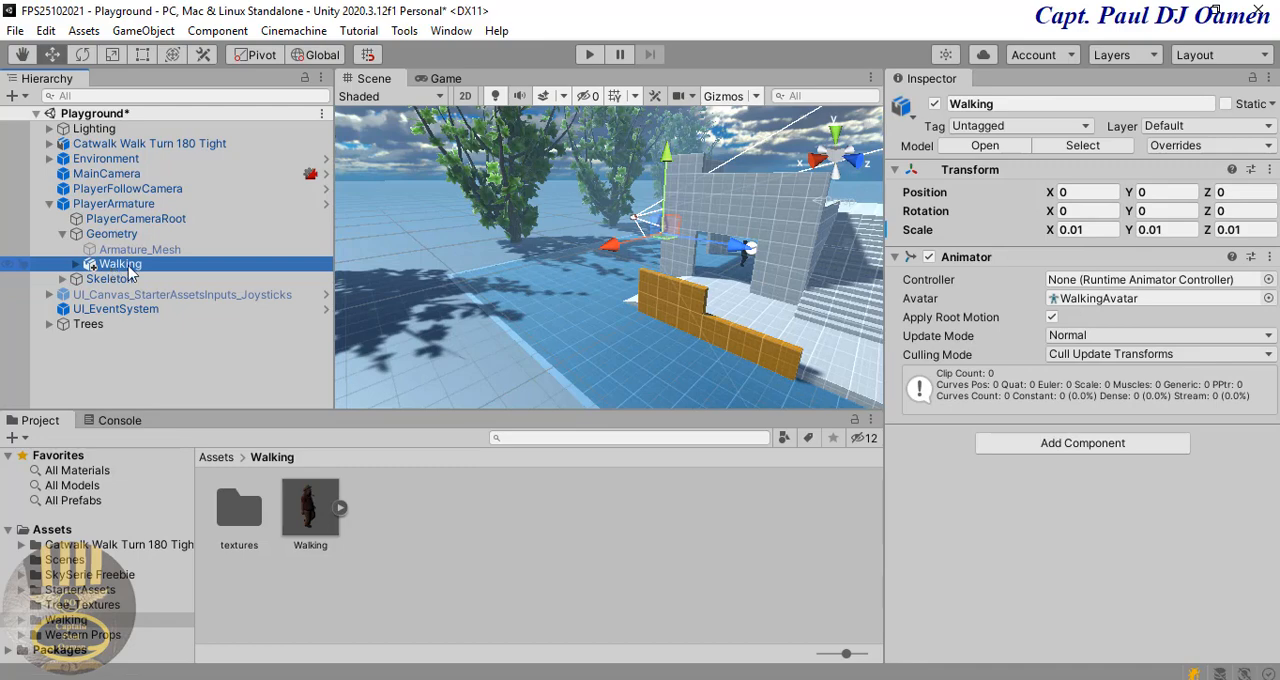
right_click(539, 327)
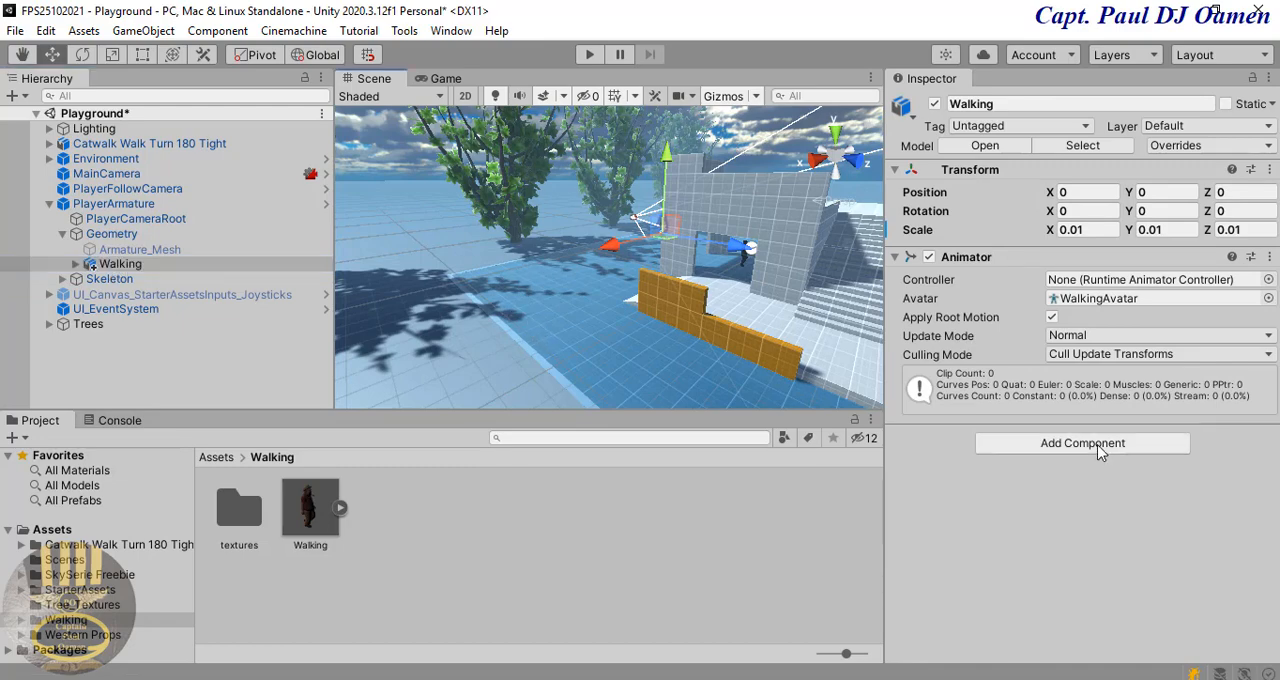
Step: Set the avatar of PlayerArmature's Animator to WalkingAvatar
click(115, 204)
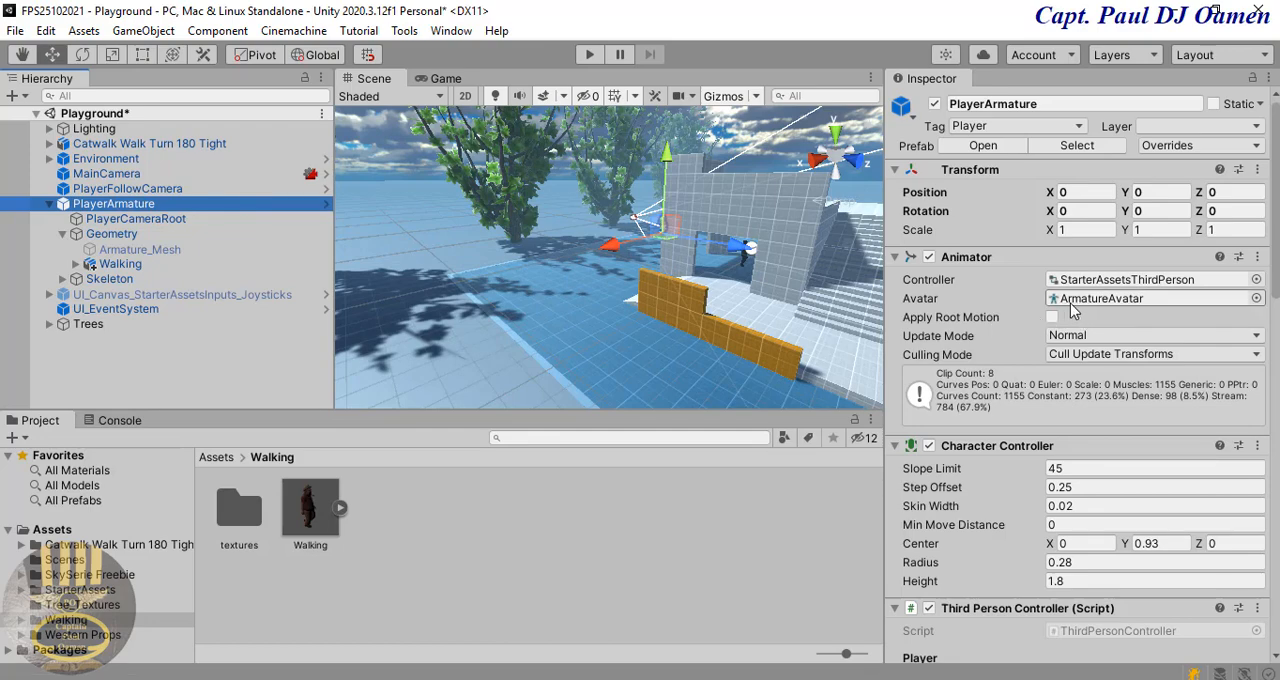
click(1256, 299)
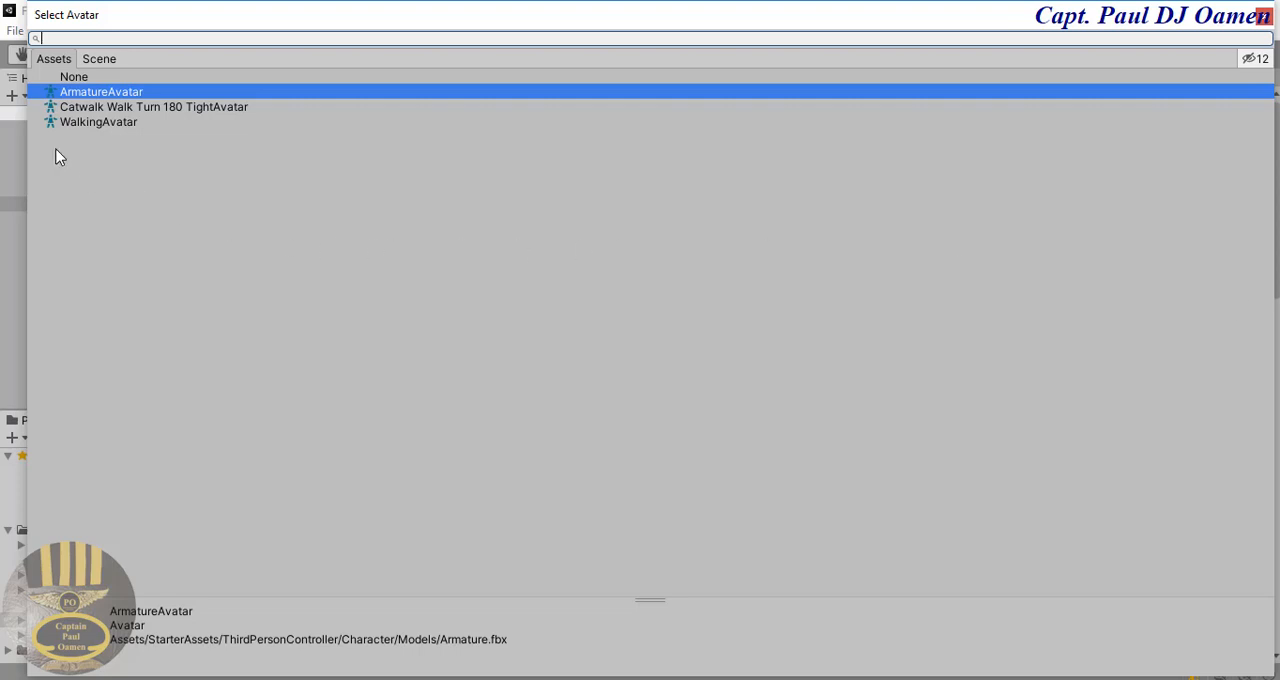
click(88, 122)
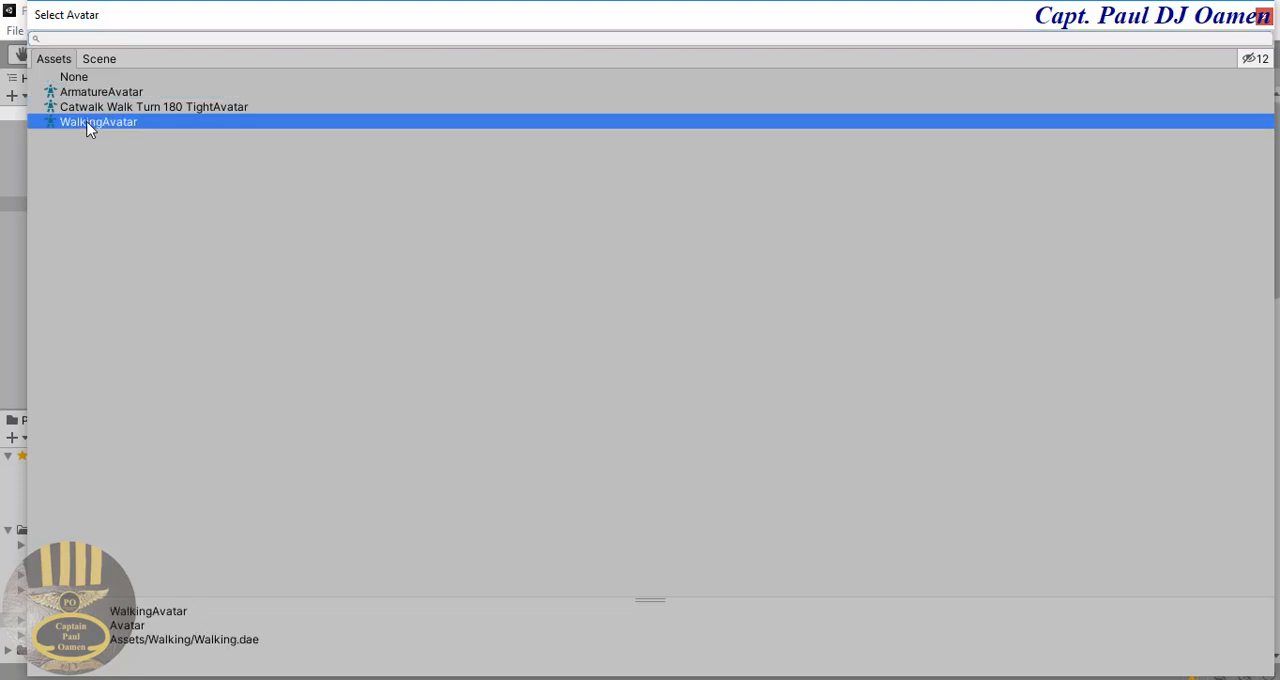
click(1264, 15)
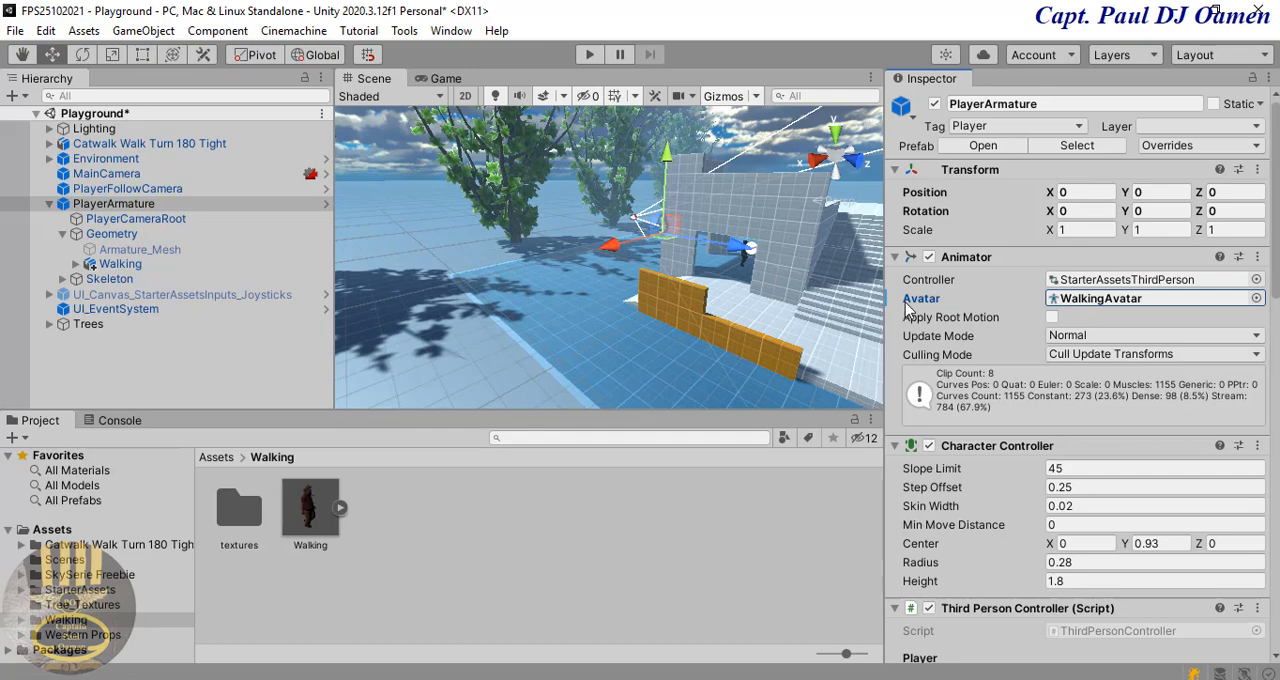
Step: Play-test the scene by walking the new character across the playground and through the building in all directions, and stop play mode
click(587, 57)
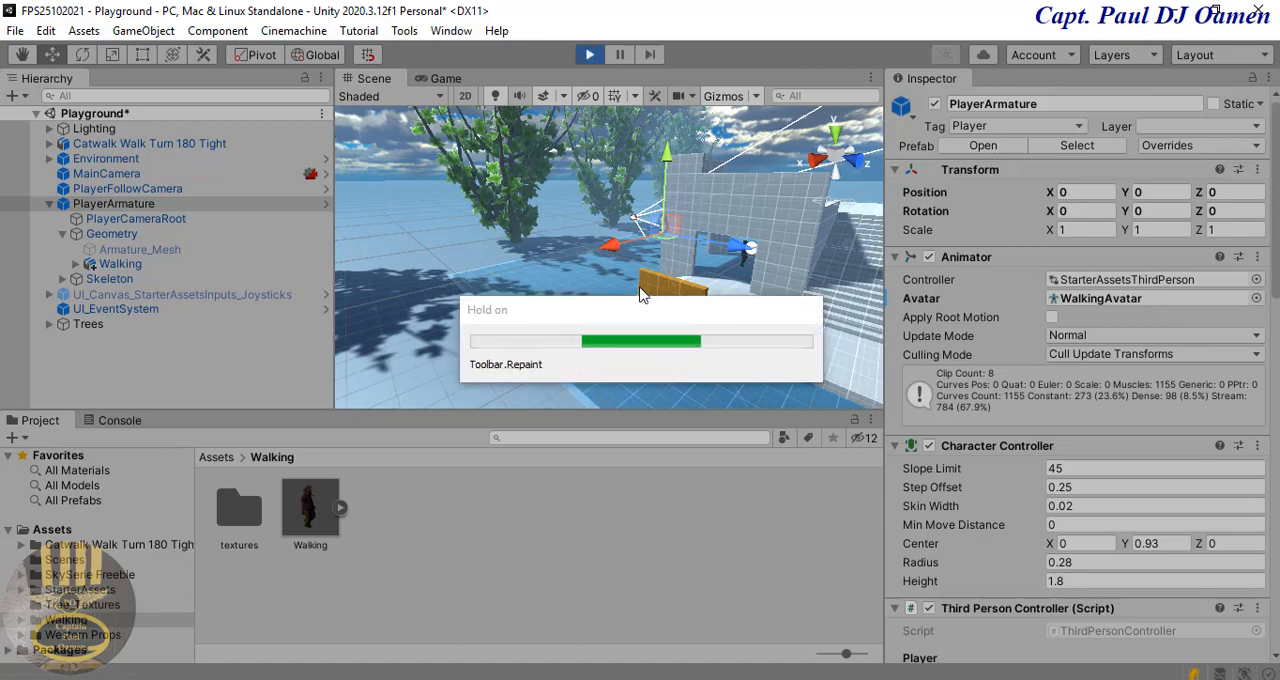
key(w)
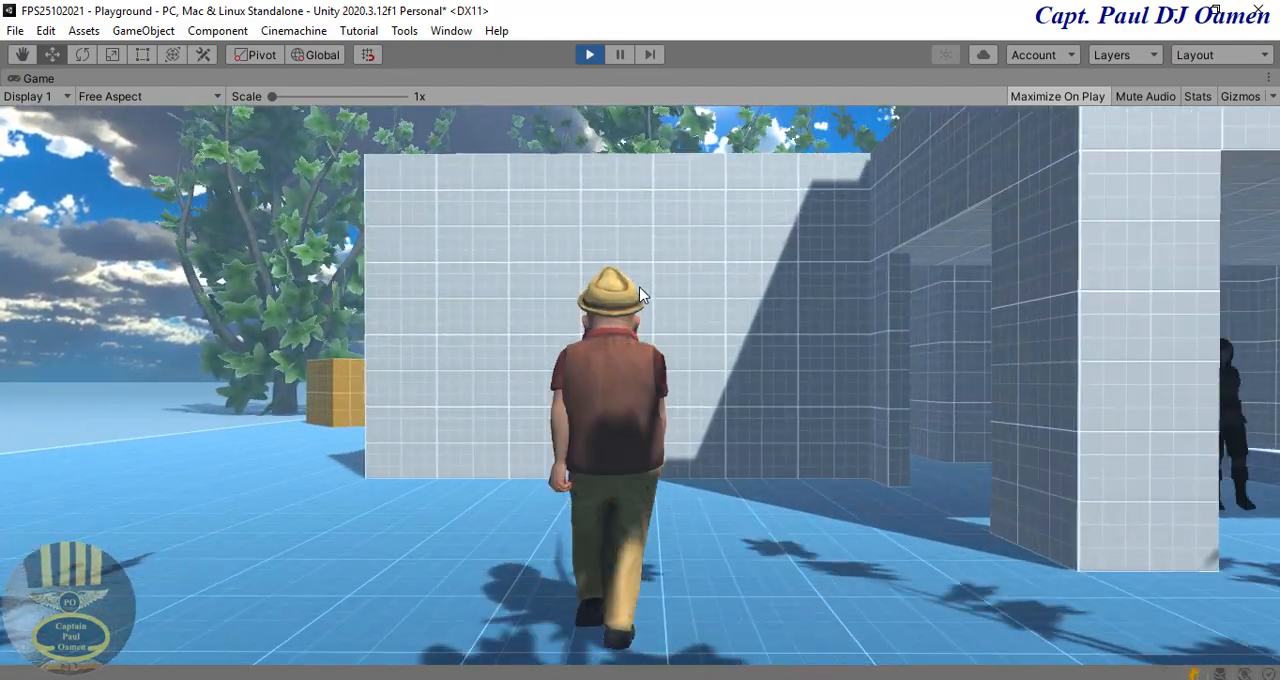
key(a)
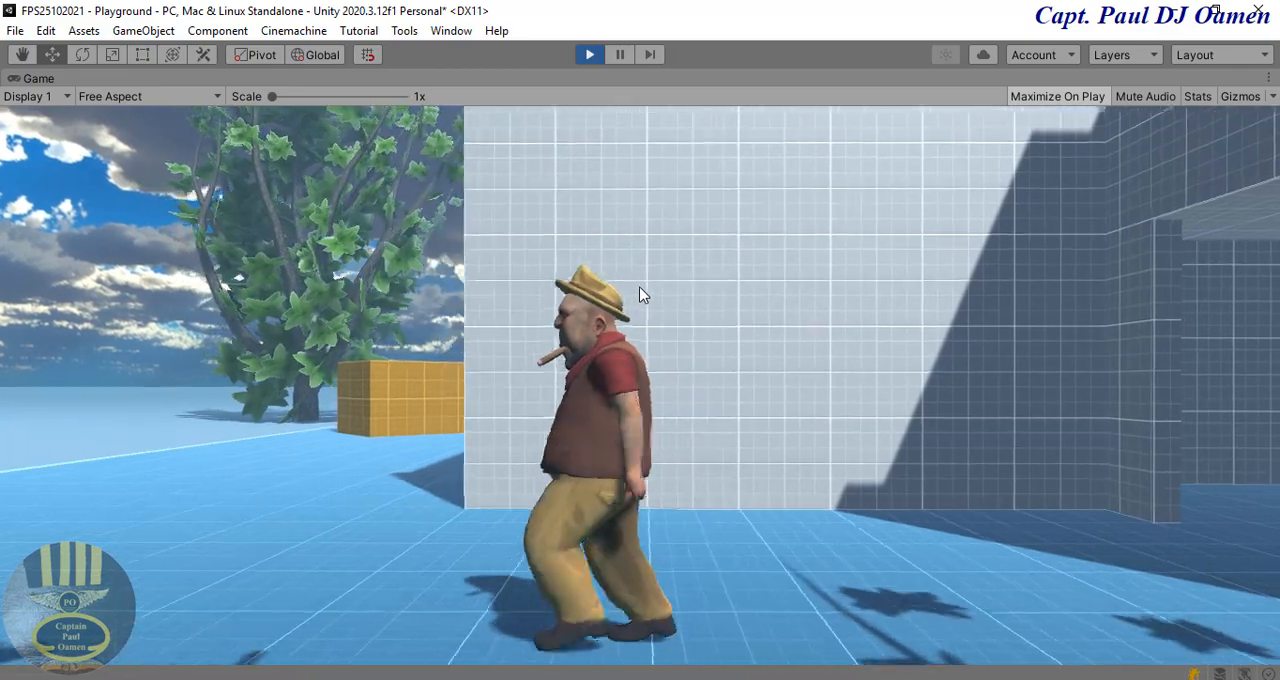
key(d)
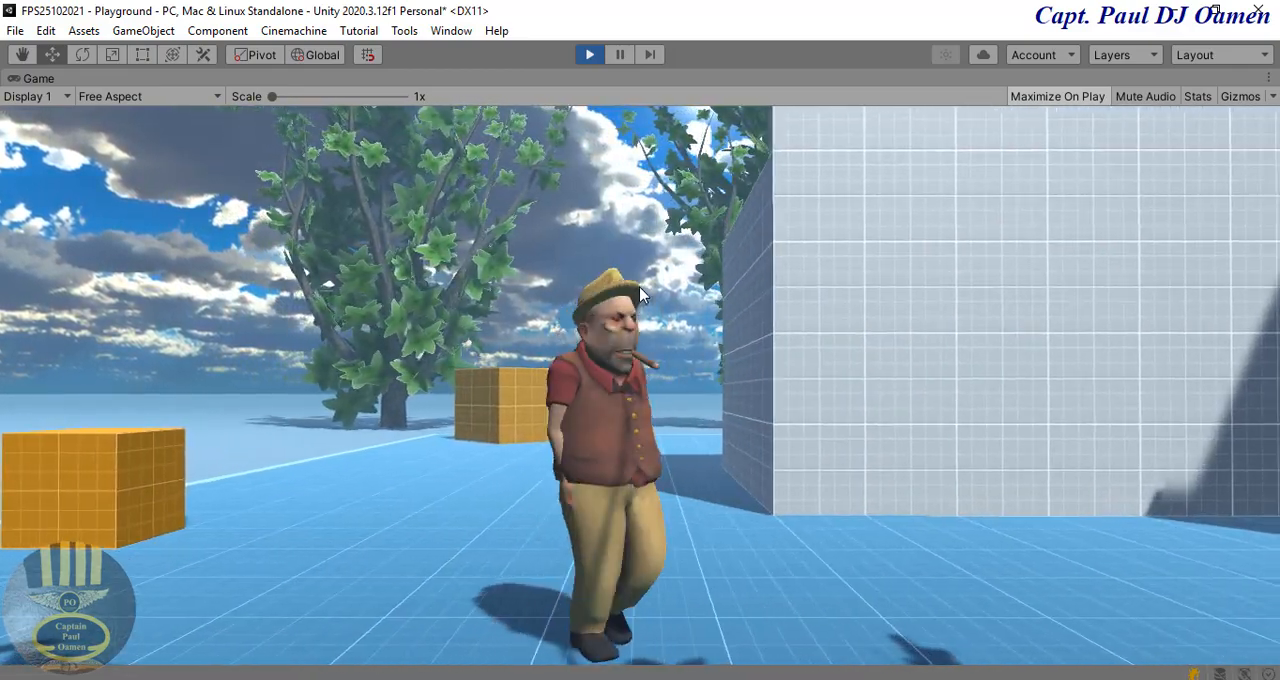
key(s)
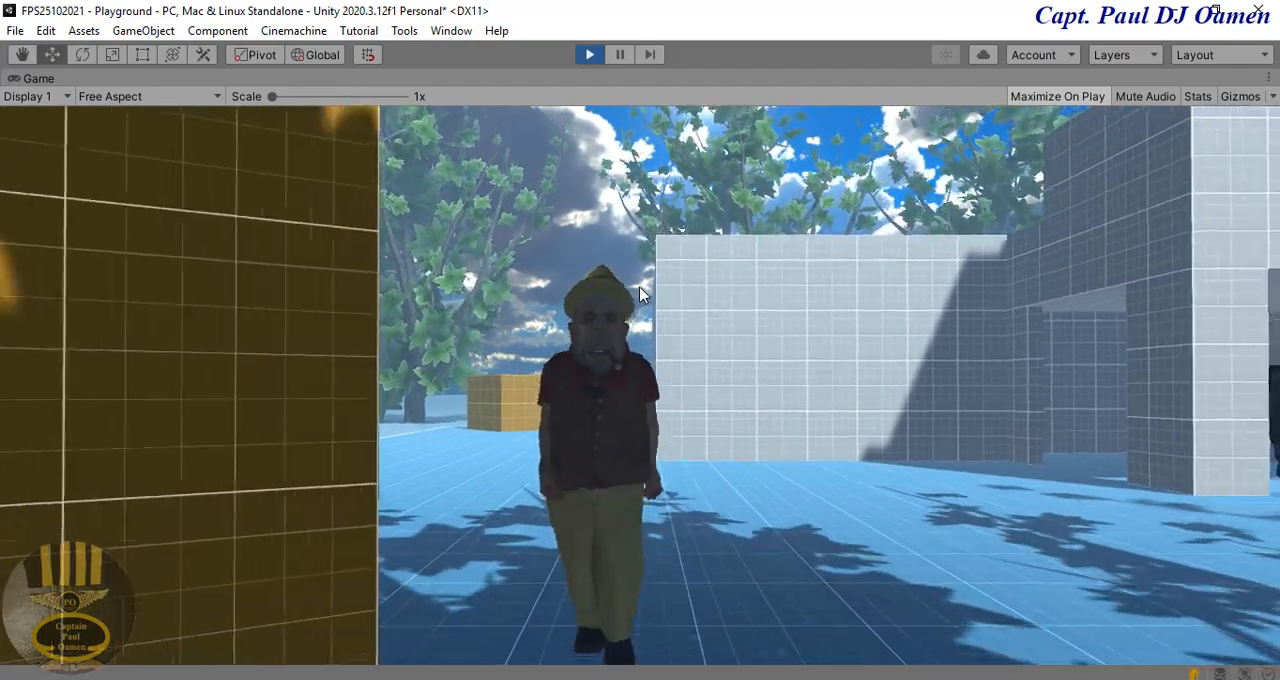
key(d)
key(s)
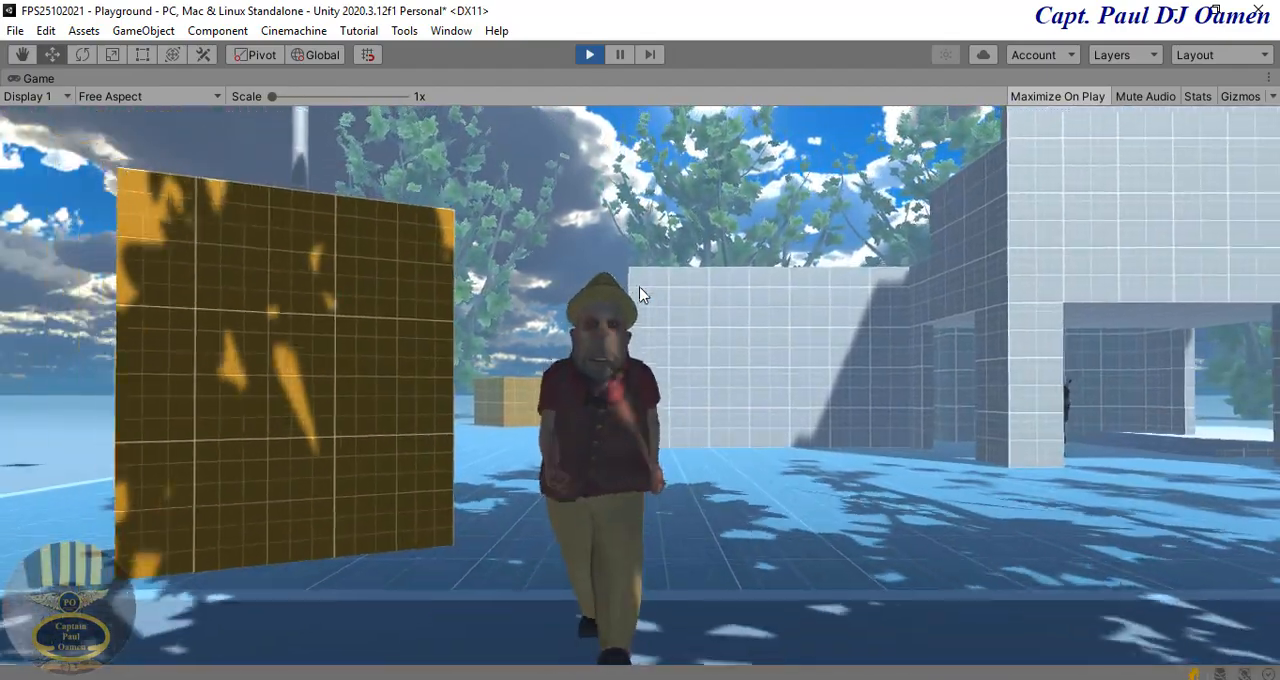
key(w)
key(d)
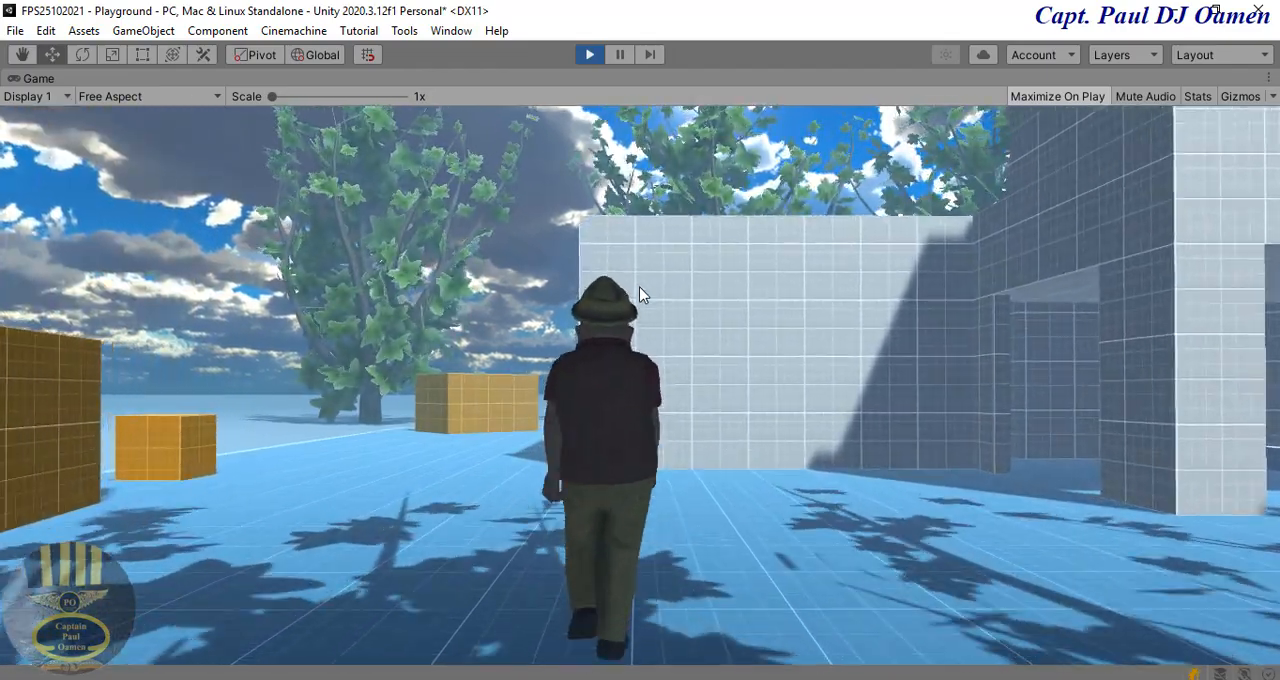
key(d)
key(w)
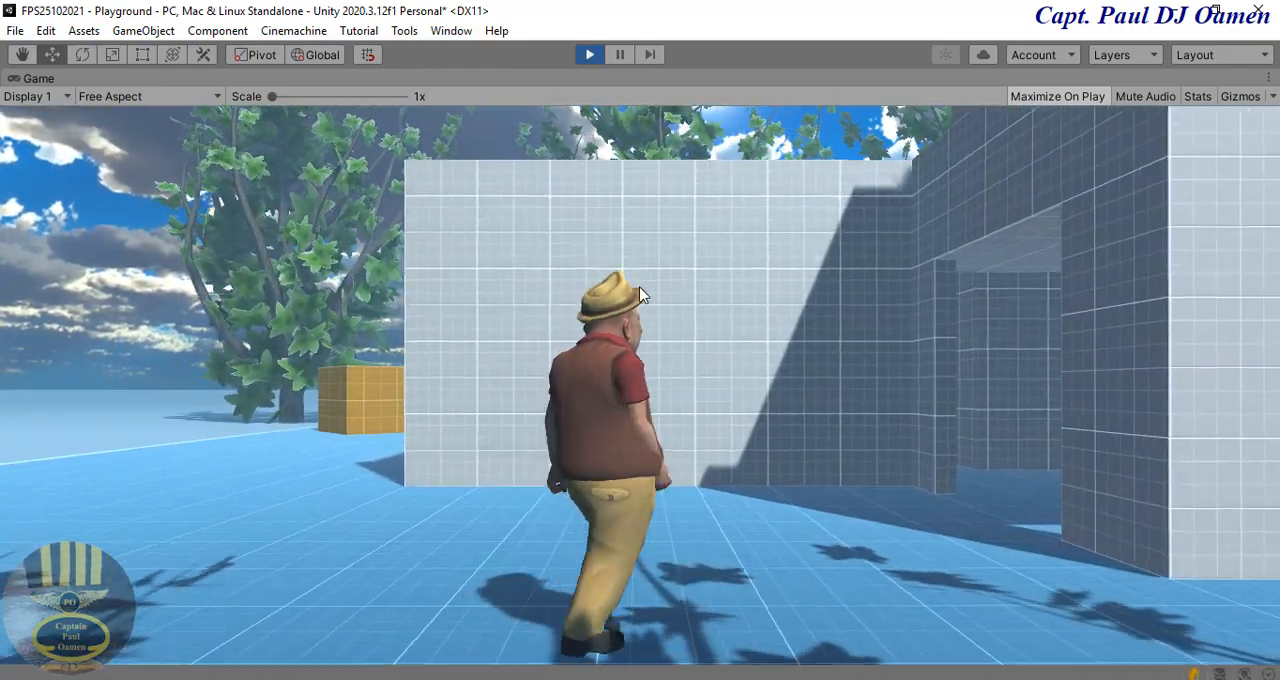
key(d)
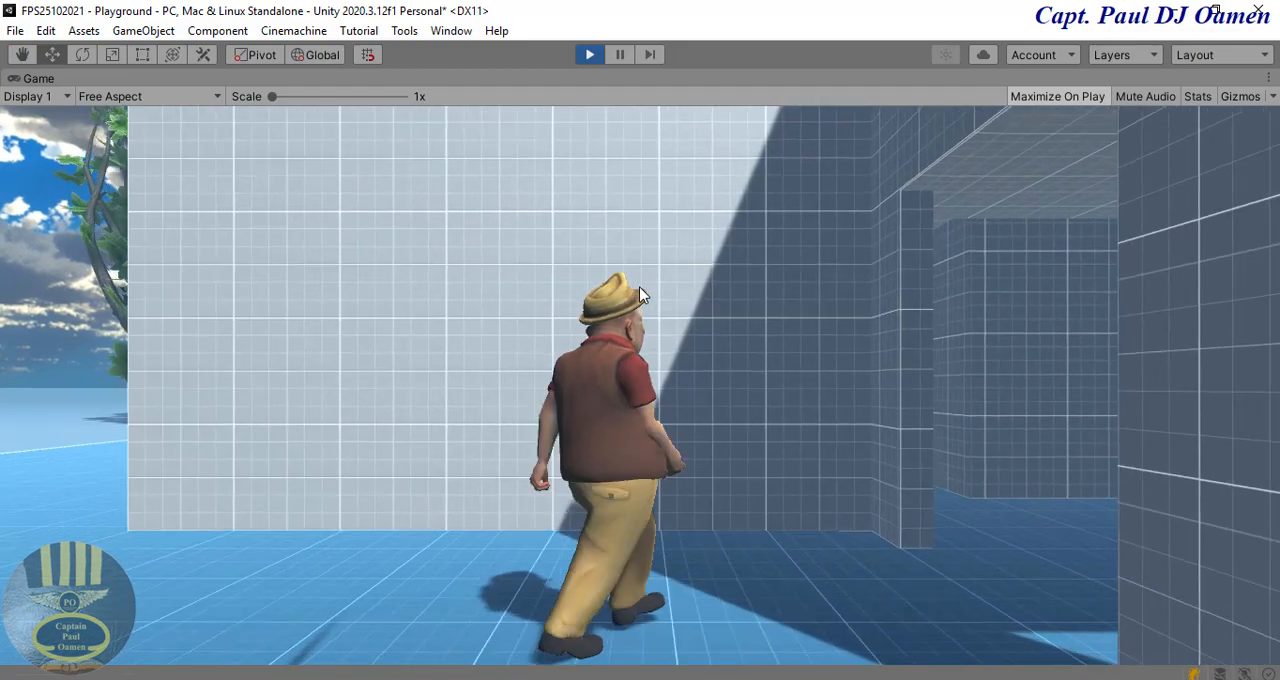
key(d)
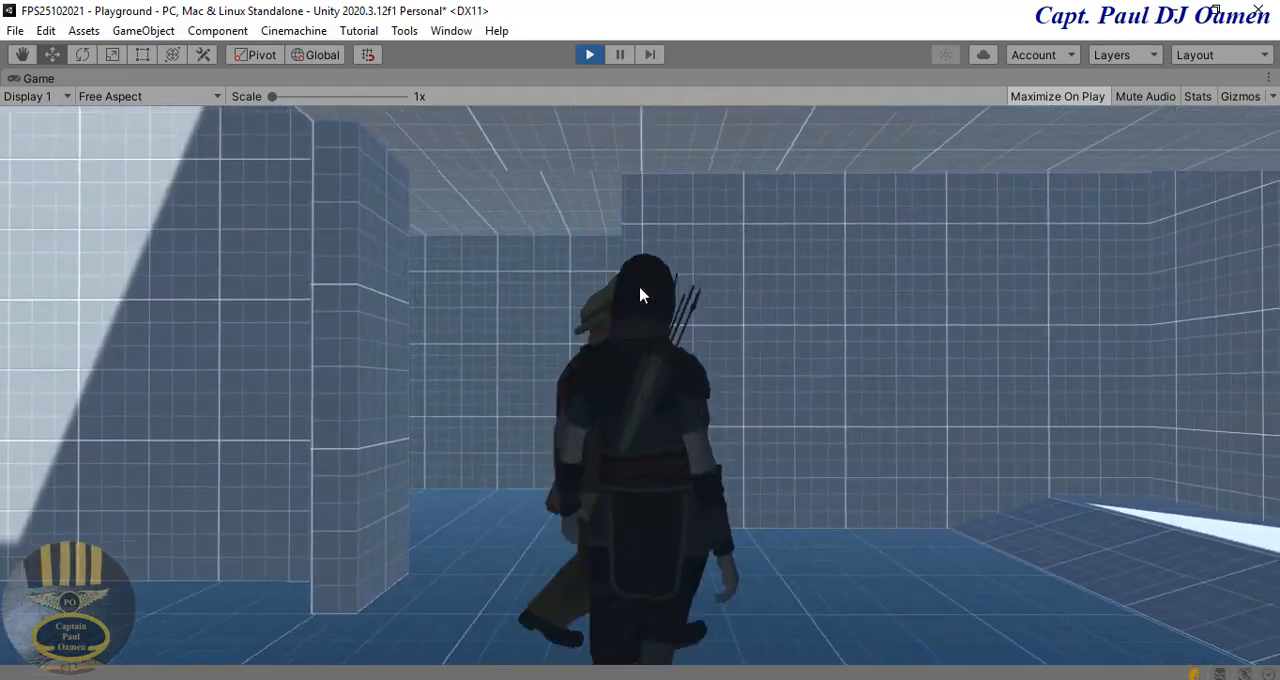
key(d)
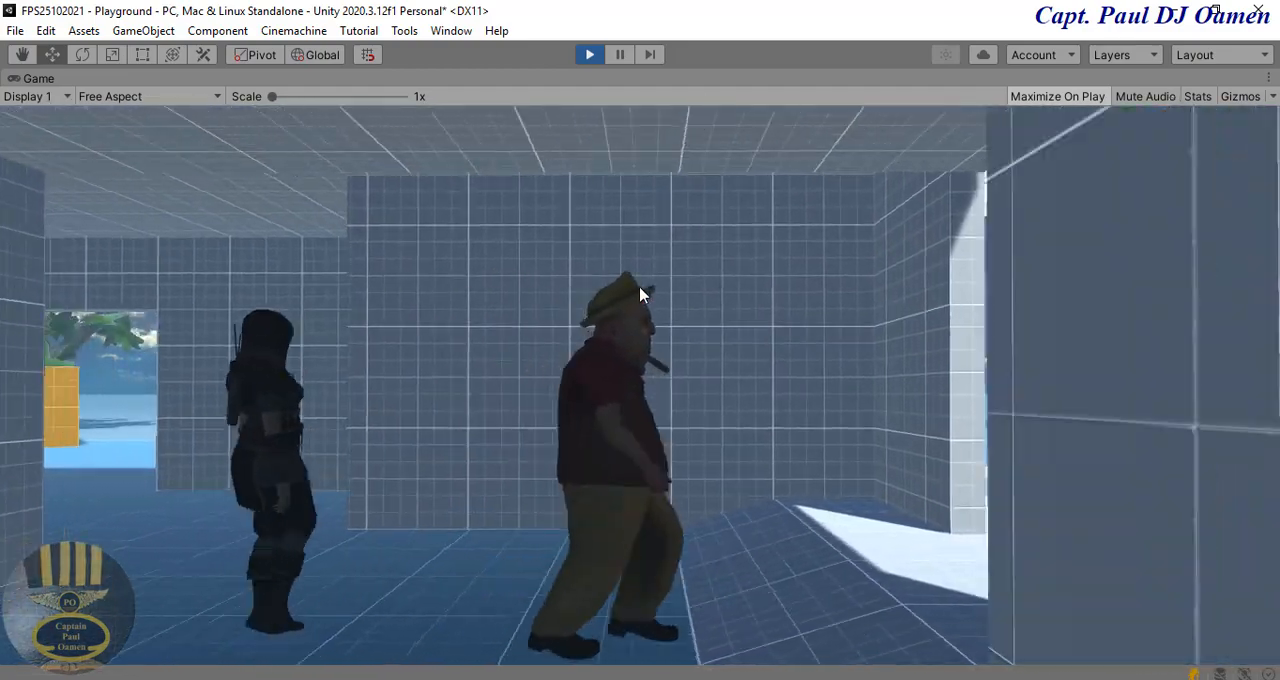
key(d)
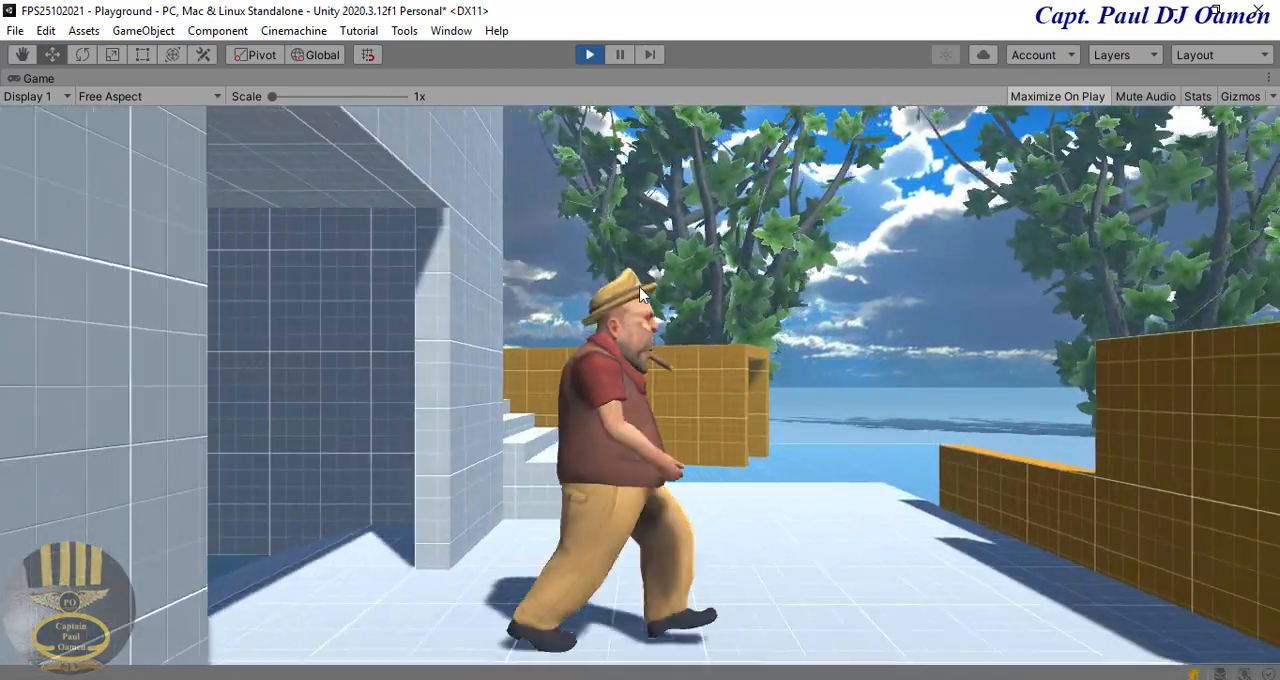
key(w)
key(w)
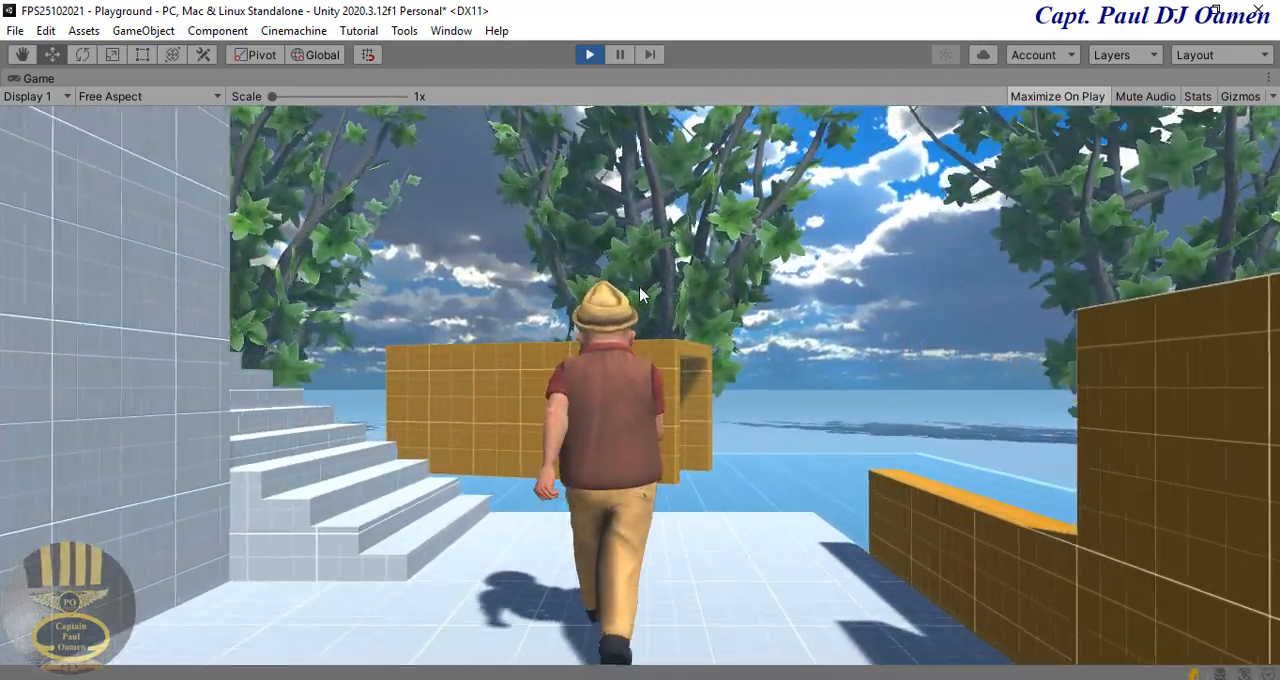
key(a)
key(a)
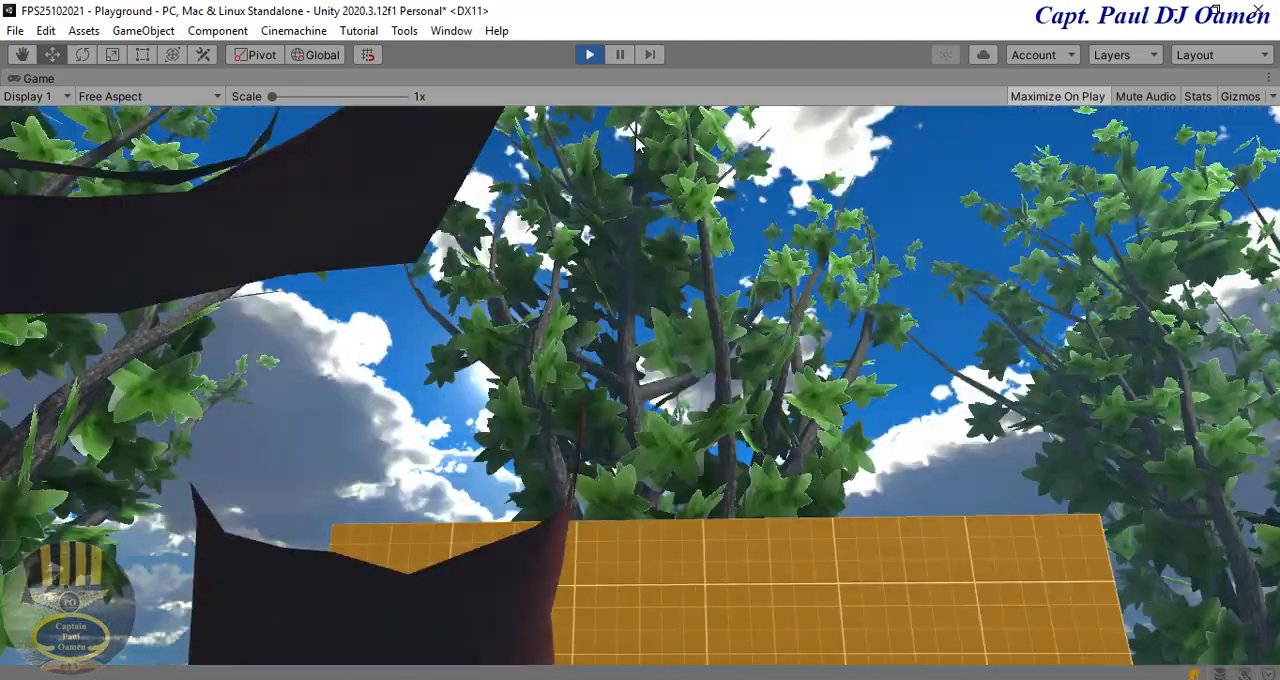
click(590, 55)
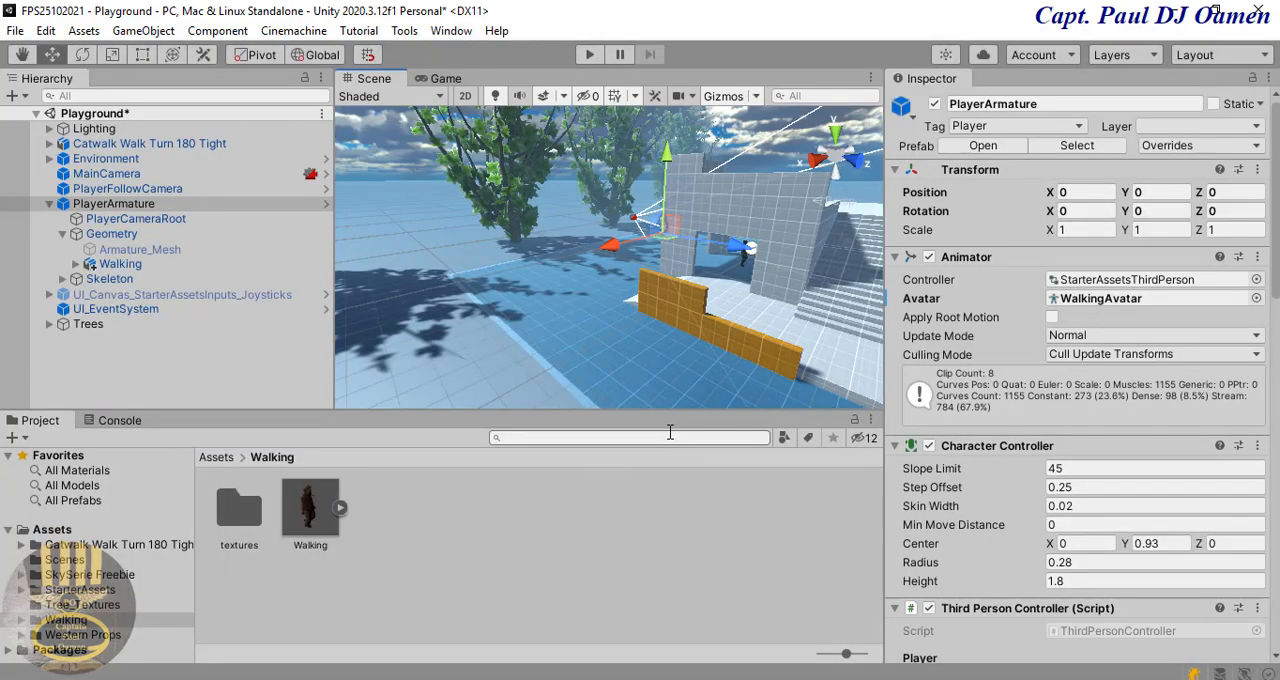
Step: Browse the project assets to the Wooden Crate folder in western-props-pack/Models
click(52, 530)
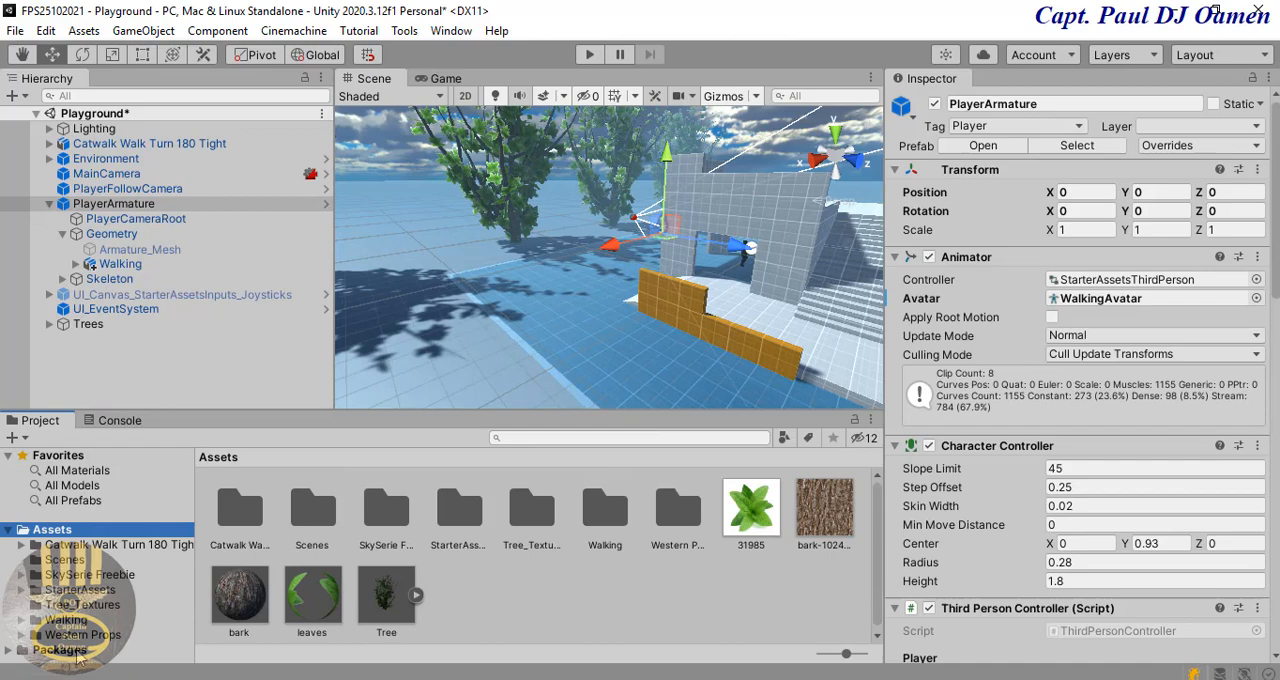
click(84, 635)
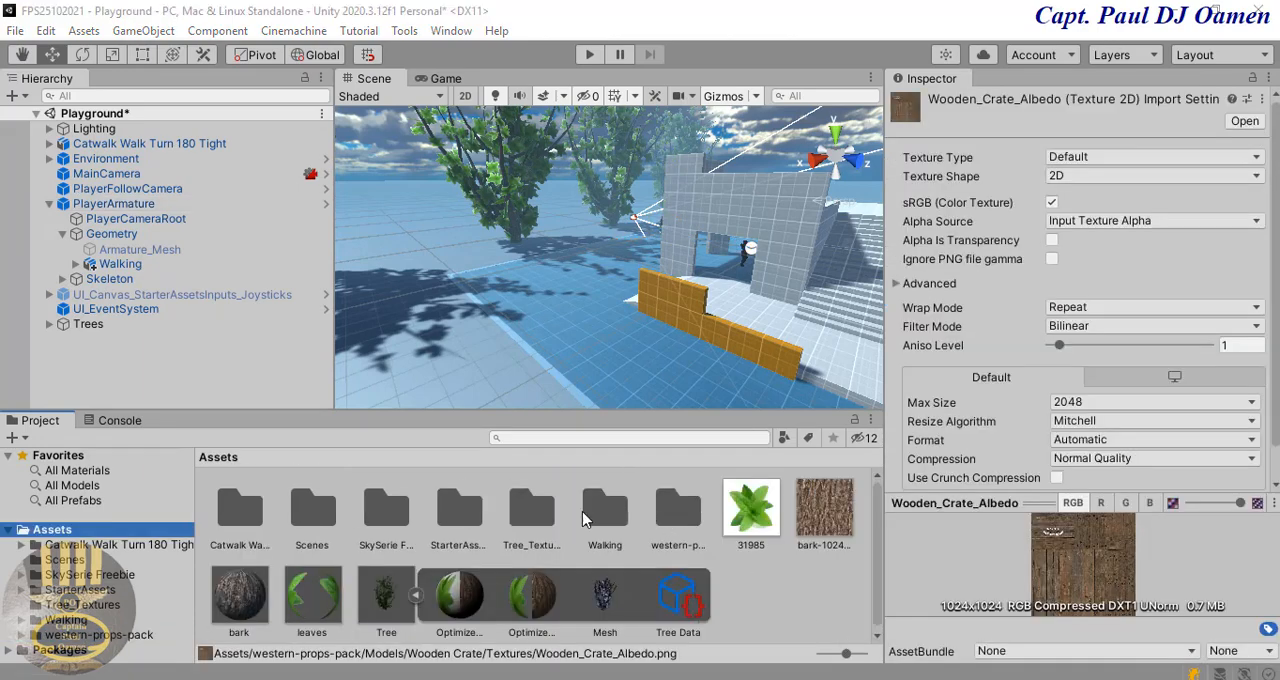
click(80, 636)
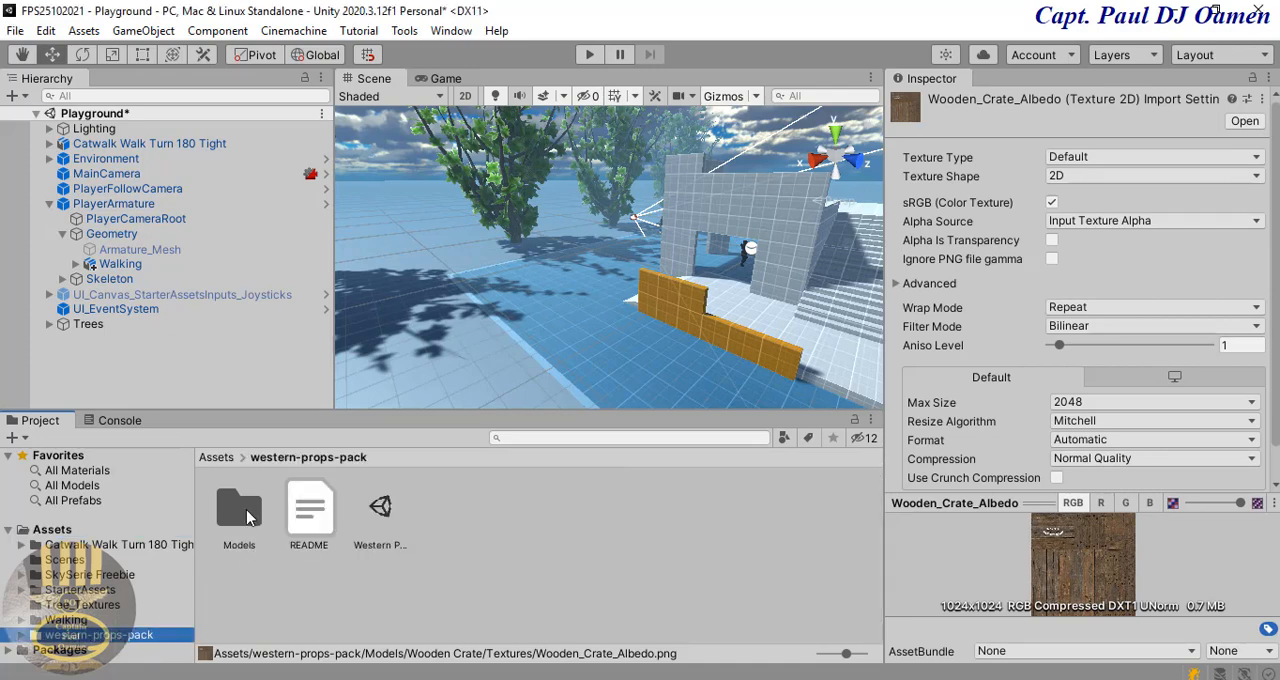
double_click(240, 510)
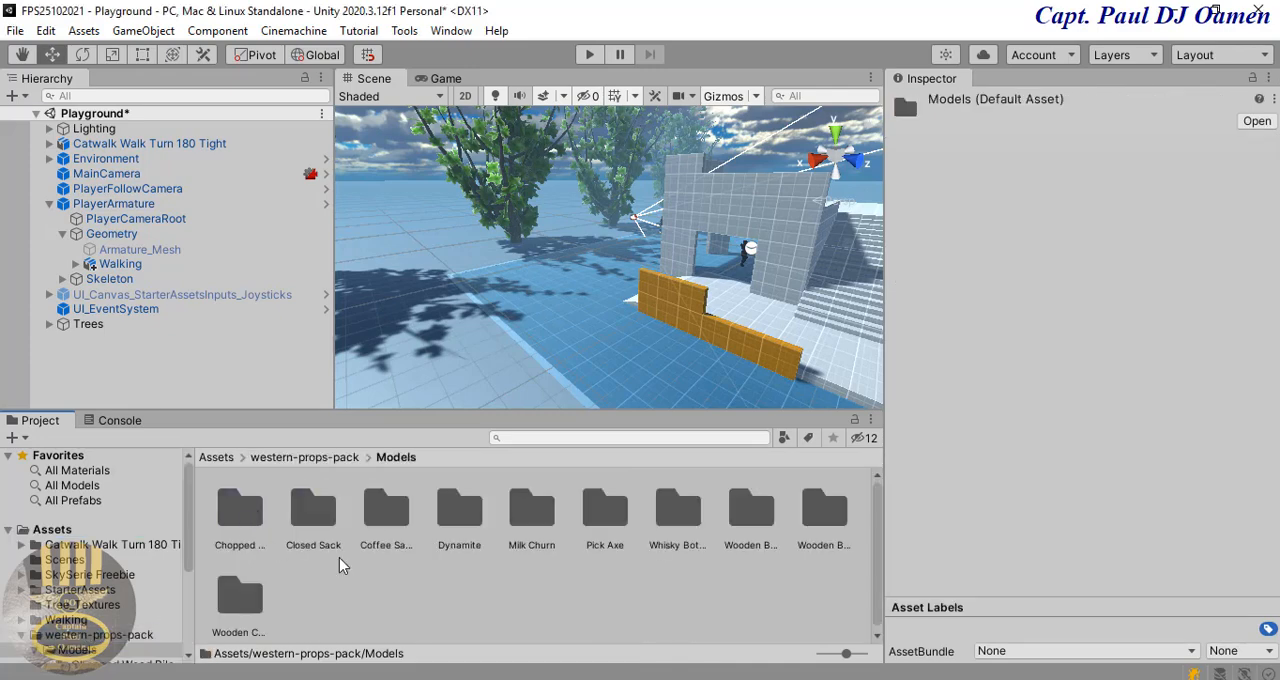
click(240, 600)
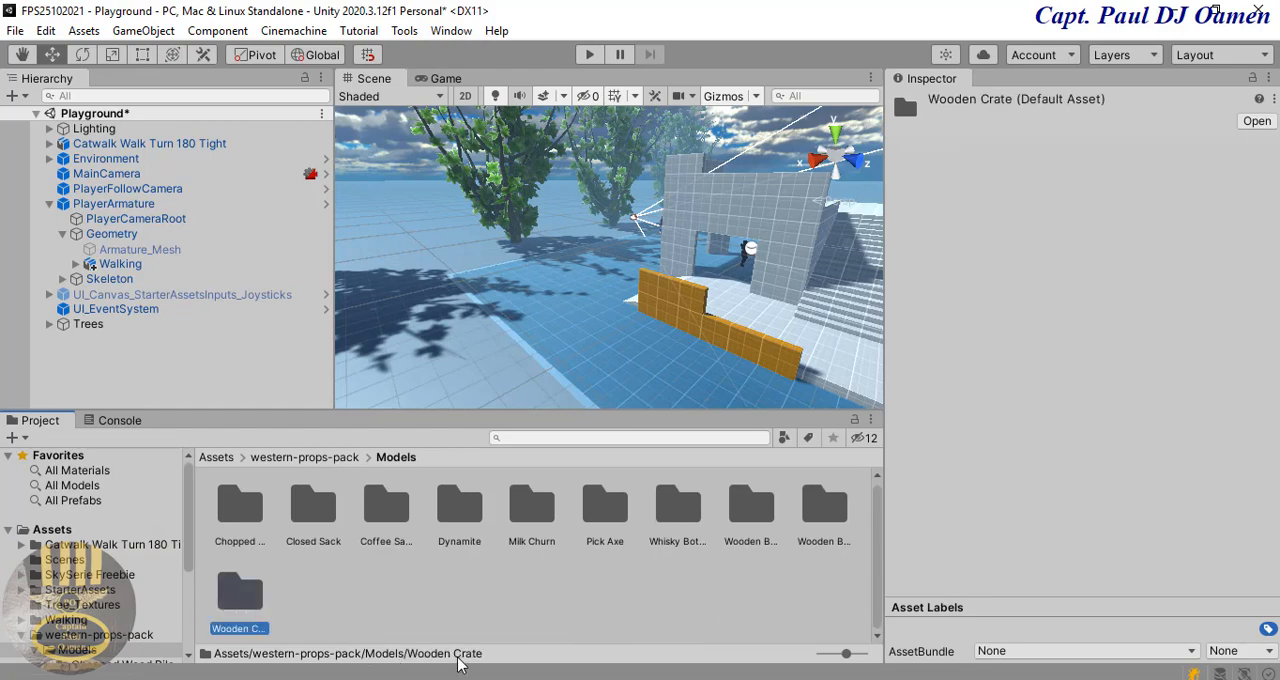
double_click(240, 595)
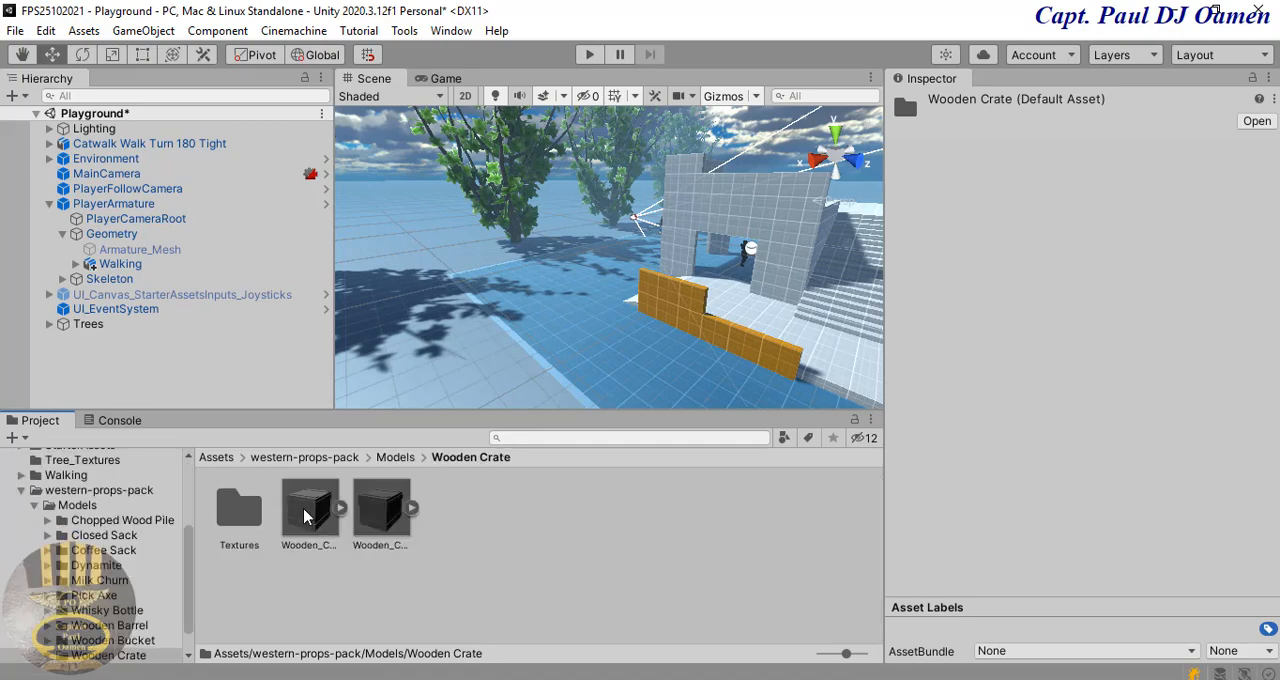
Step: Place the intact Wooden_Crate model on the ground near the low orange wall, at about X 19.85, Y 0, Z 6.57
click(411, 509)
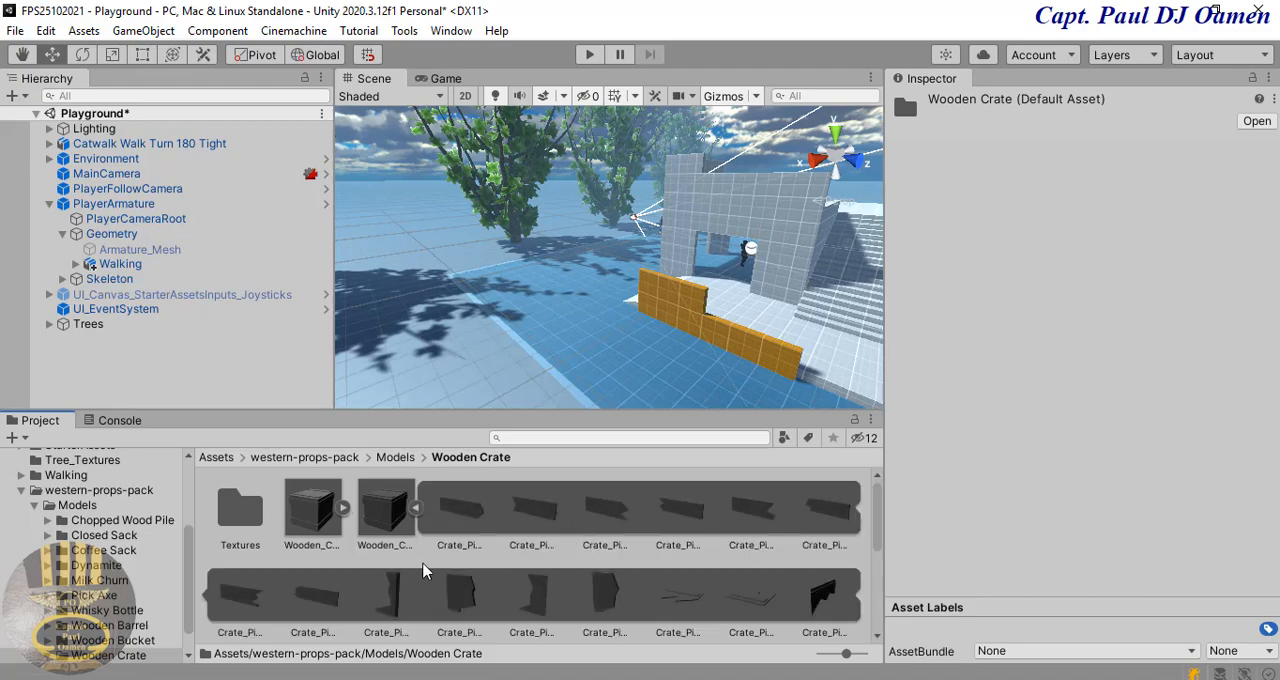
click(307, 514)
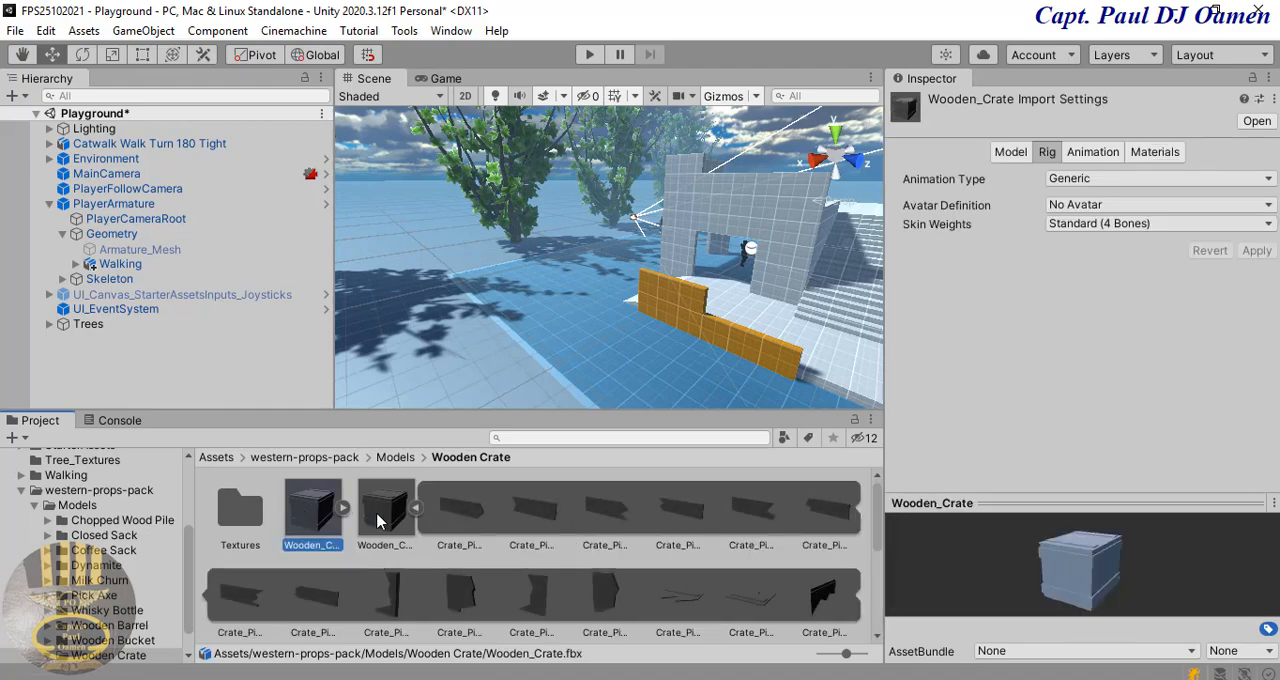
click(415, 508)
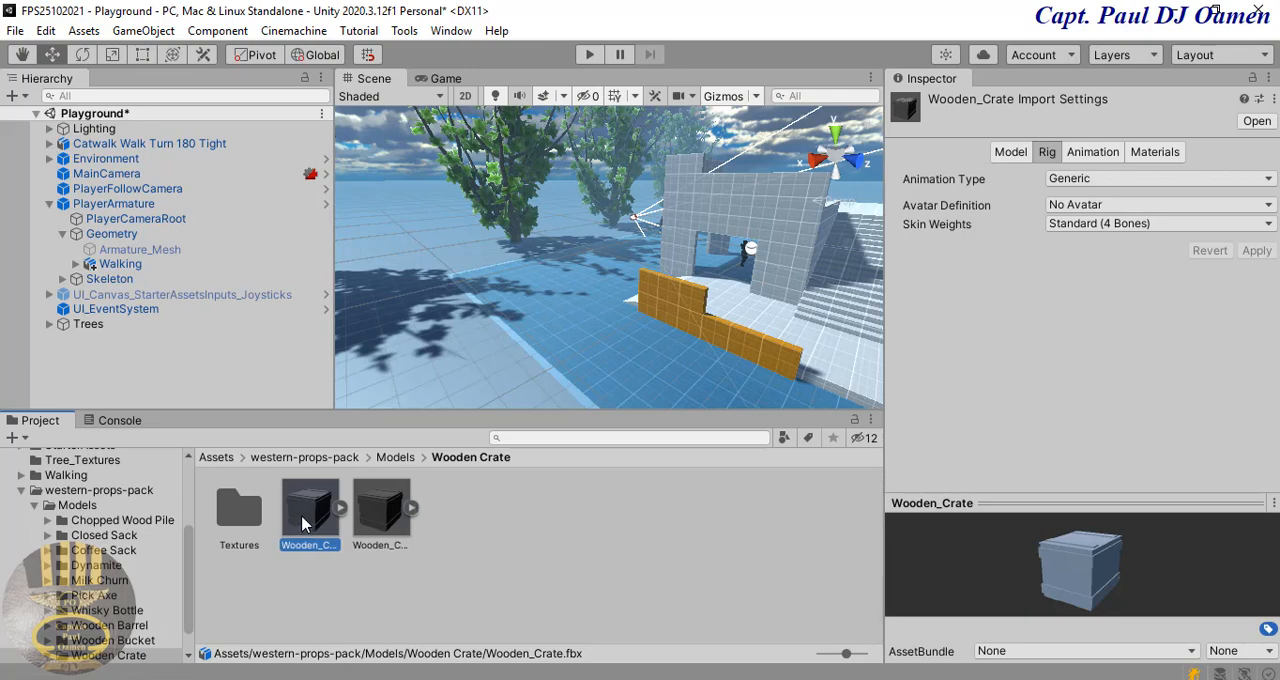
drag(305, 522, 516, 323)
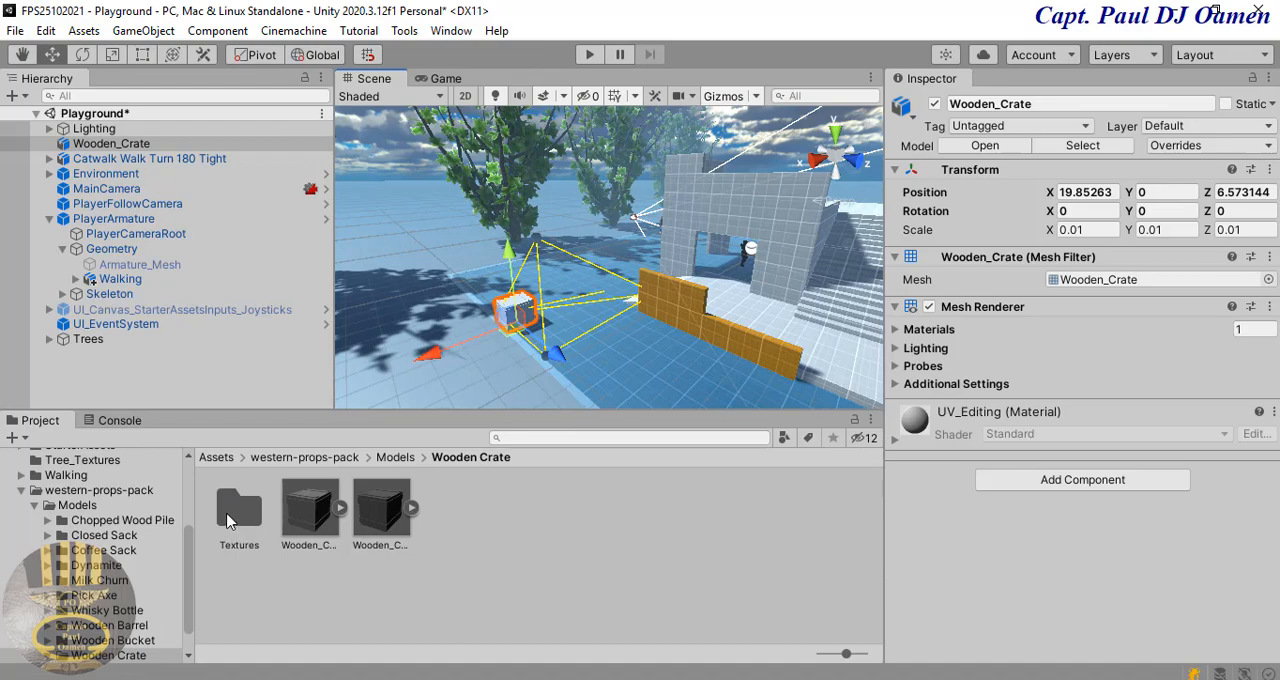
Step: Apply the Wooden_Crate_Albedo texture from the crate's Textures folder to the Wooden_Crate object
double_click(238, 510)
drag(234, 524, 141, 143)
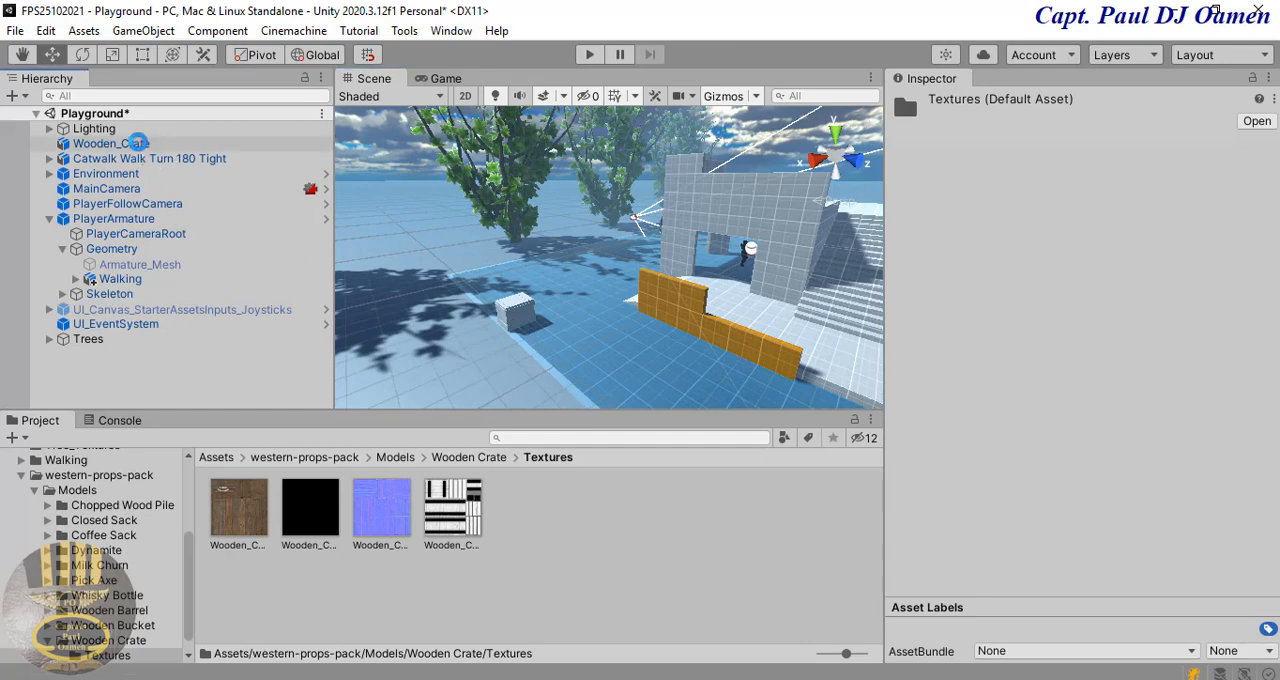
drag(141, 143, 141, 143)
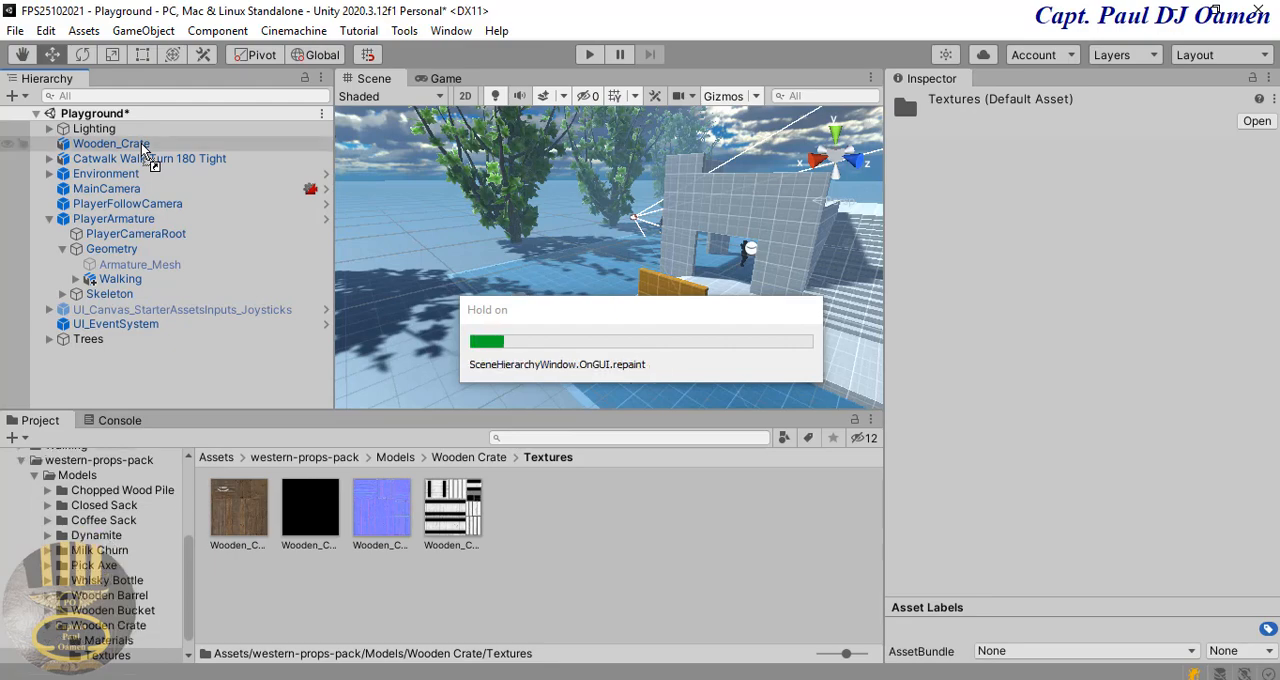
Step: Raise the Wooden_Crate object to about Y 0.29 and shift it along the X axis to about 19.18
scroll(562, 345, up, 5)
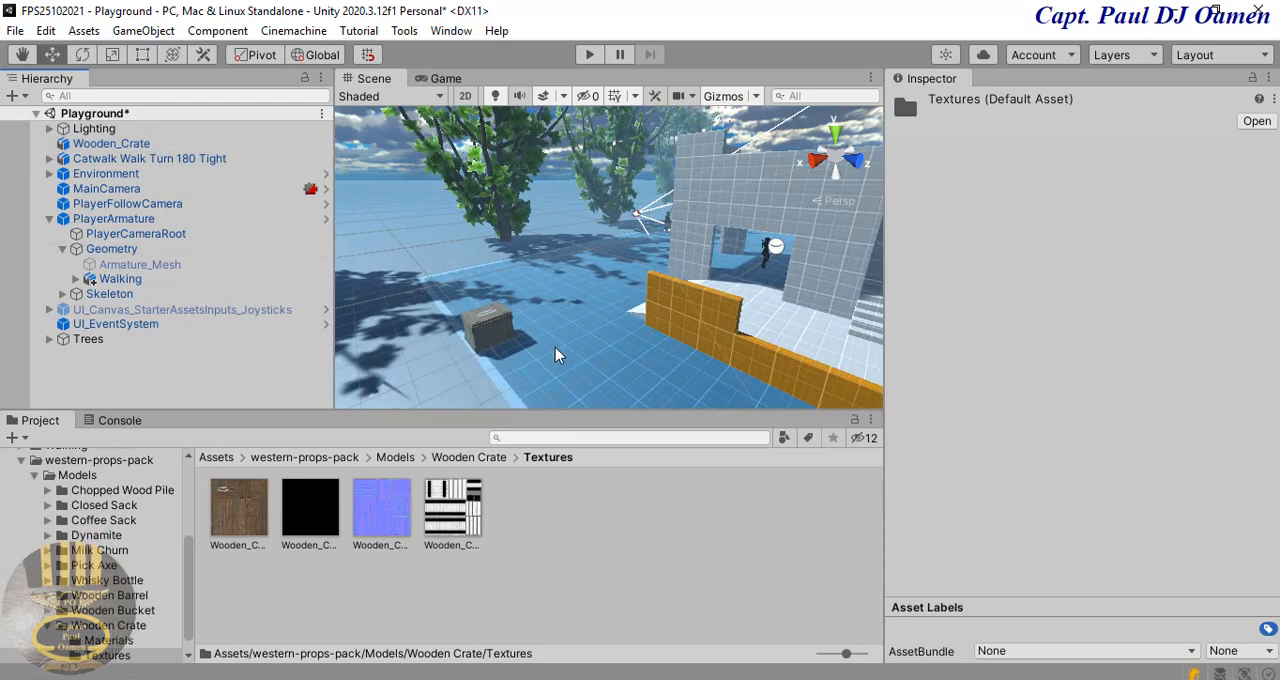
click(424, 372)
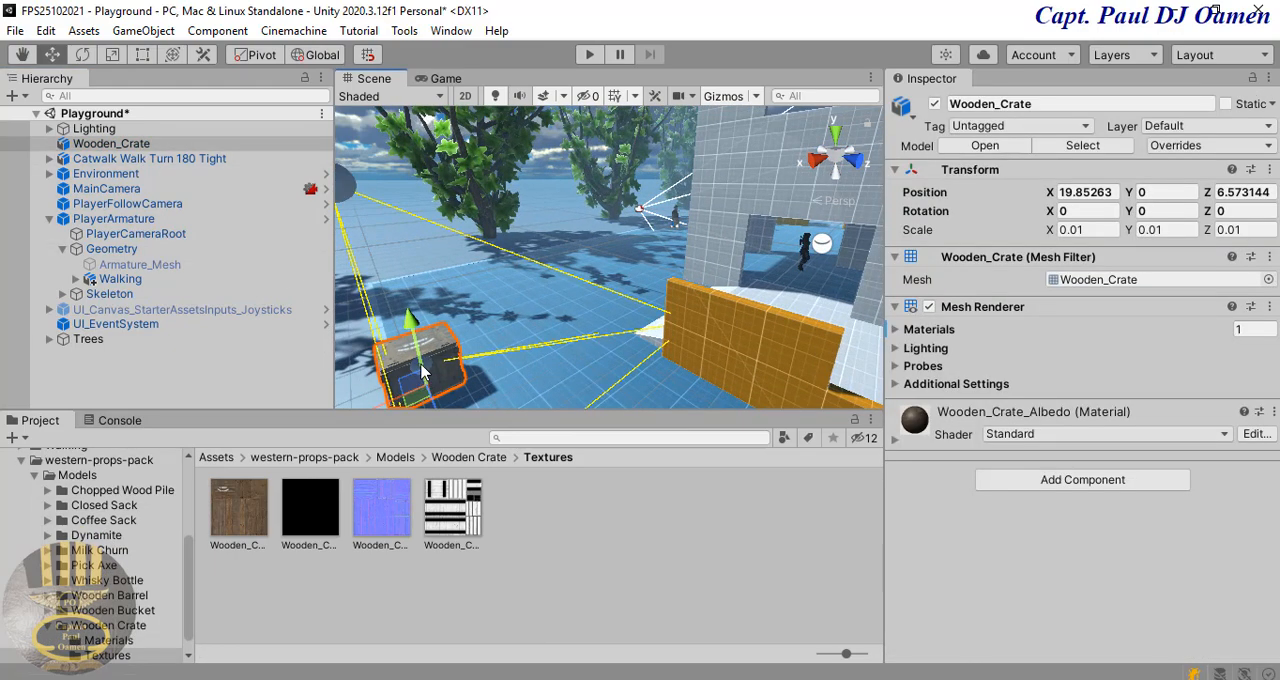
drag(418, 316, 417, 306)
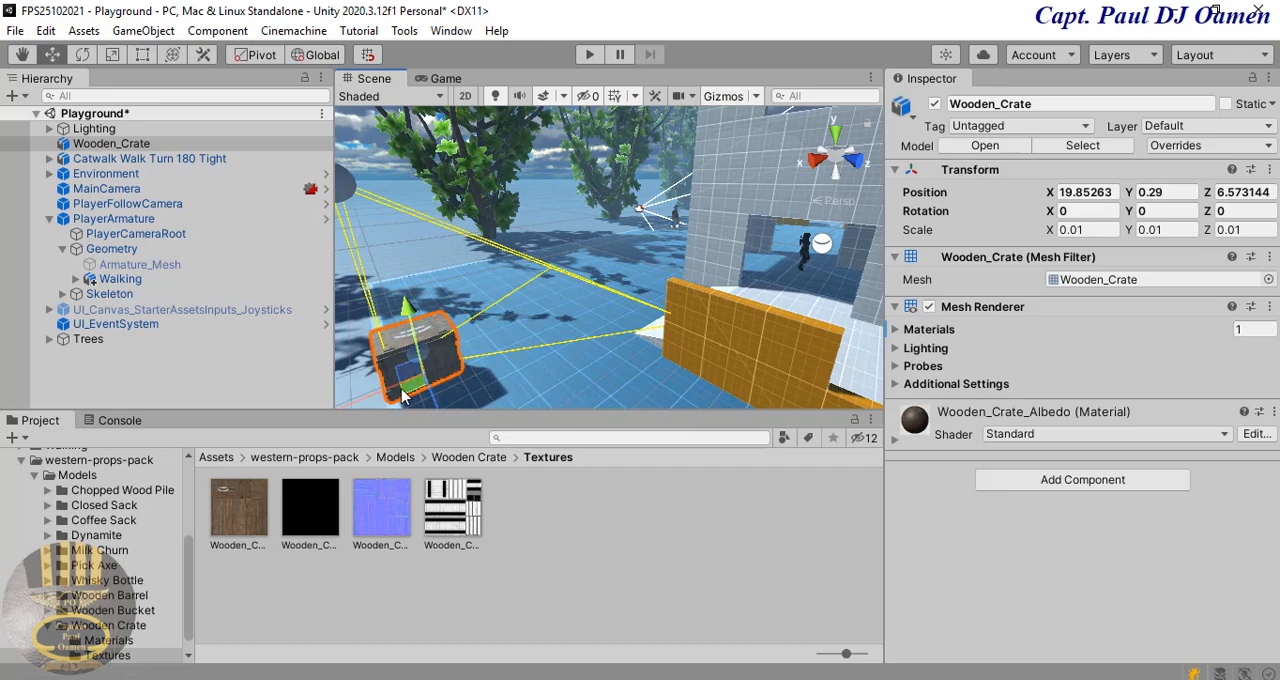
drag(360, 405, 402, 394)
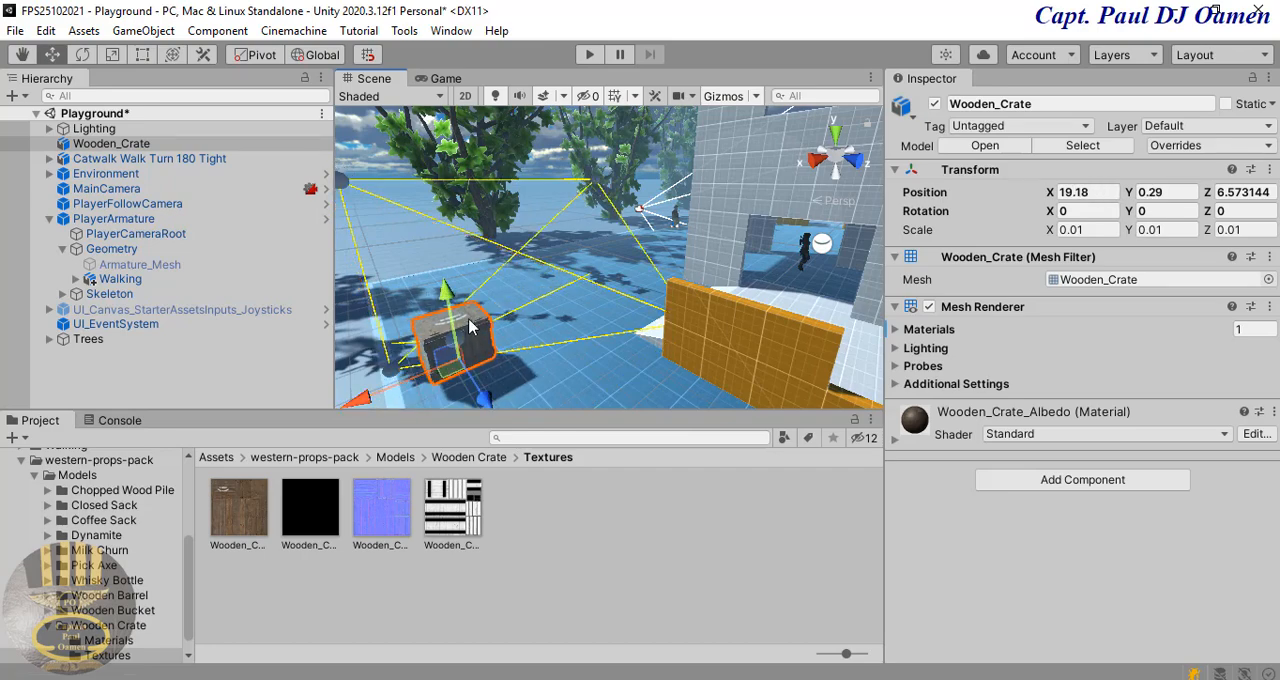
Step: Lower the Wooden_Crate object to about Y -0.04 so that it rests on the ground
drag(452, 301, 458, 332)
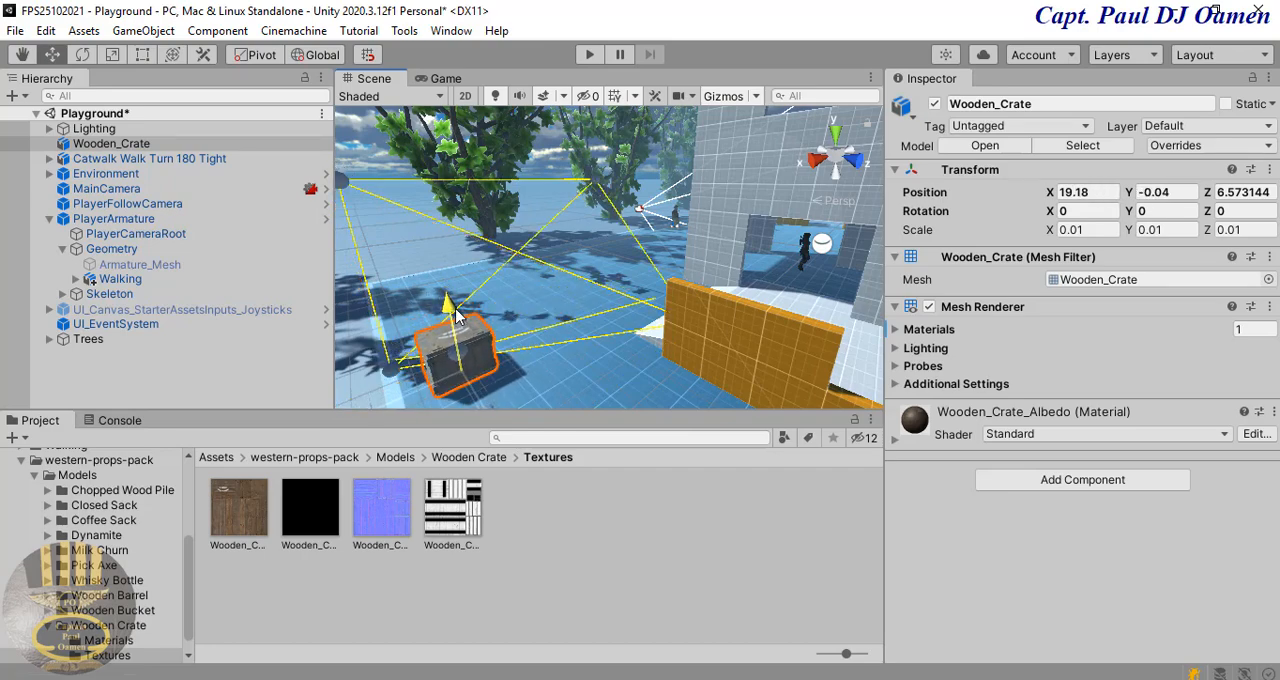
click(518, 387)
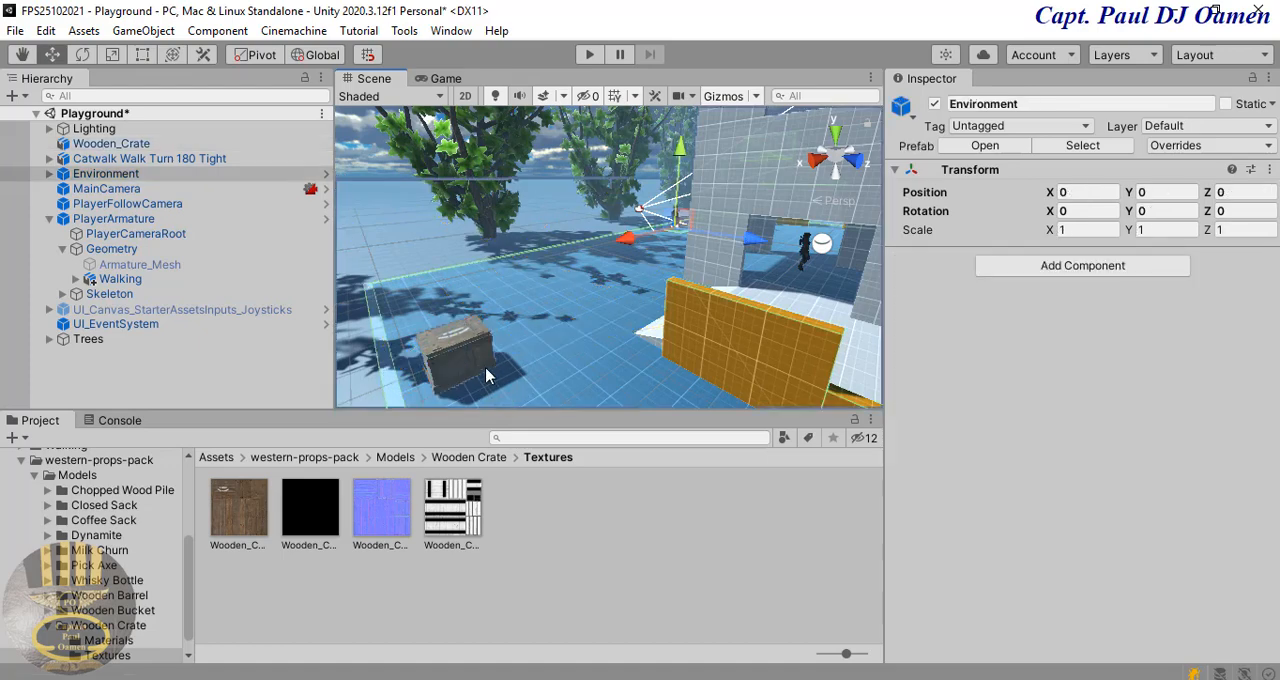
click(463, 350)
click(360, 362)
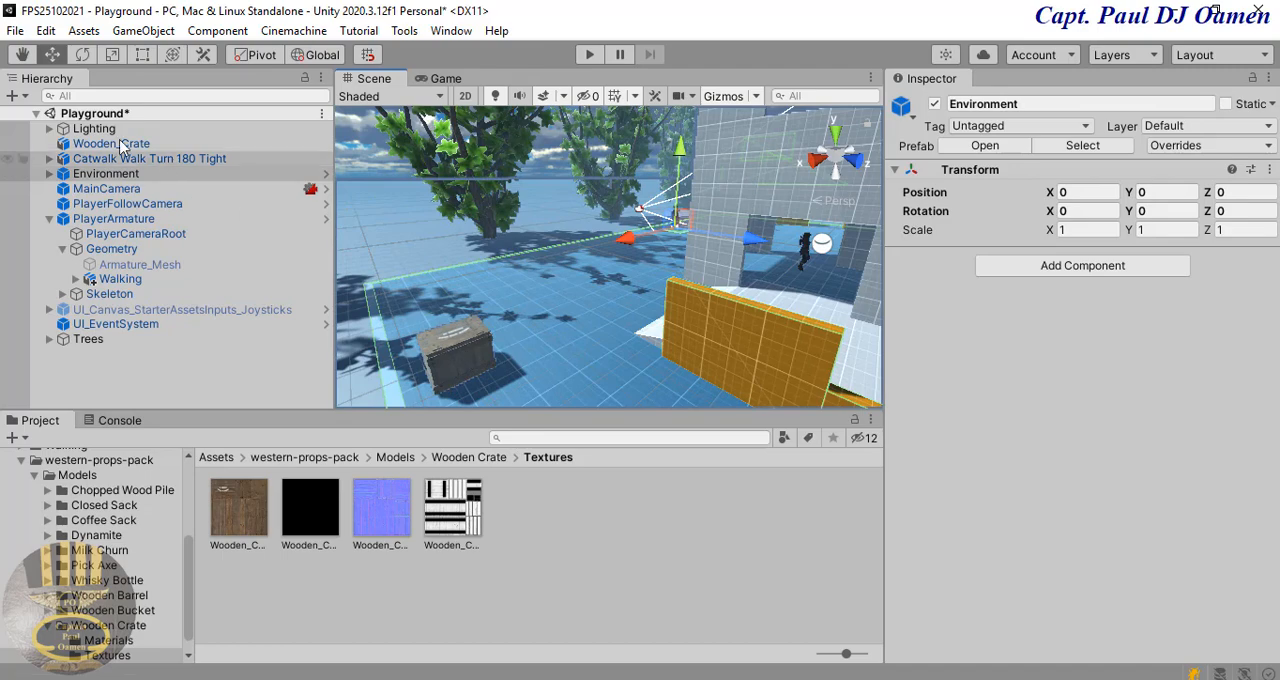
Step: Place the Wooden_Crate_Cracked model from the Wooden Crate folder on the ground near the textured crate, at about X 21.91, Z 6.00
click(476, 457)
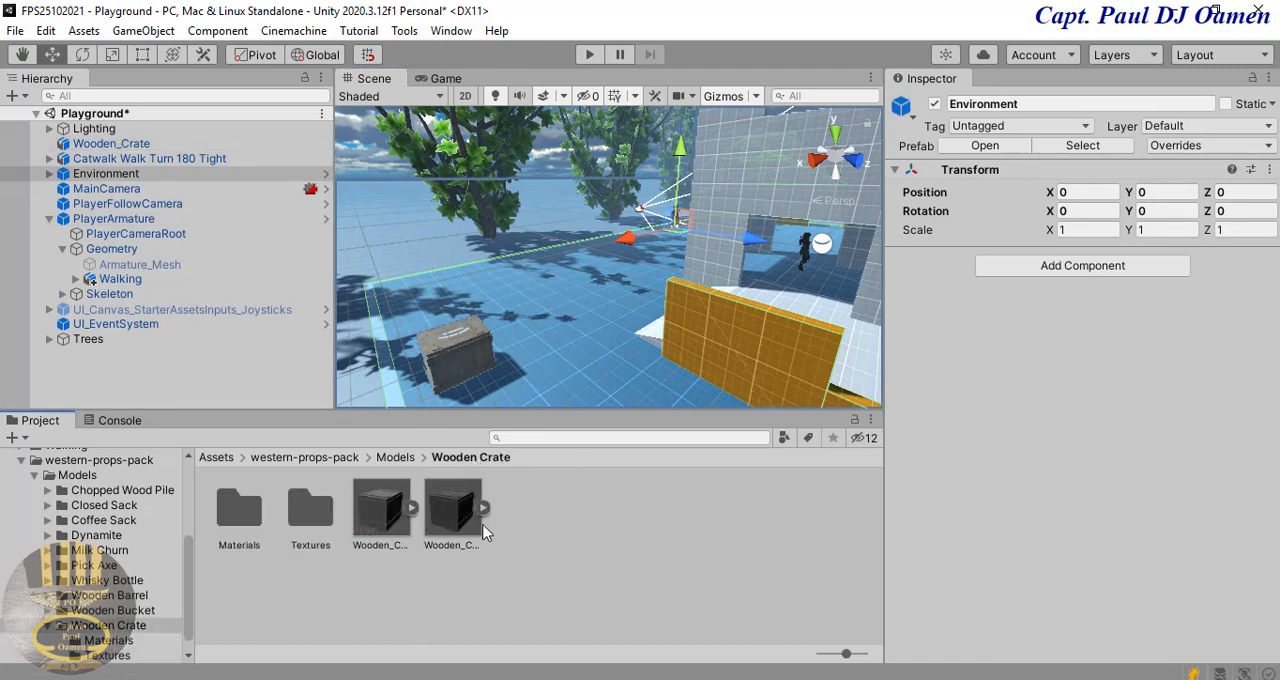
click(452, 516)
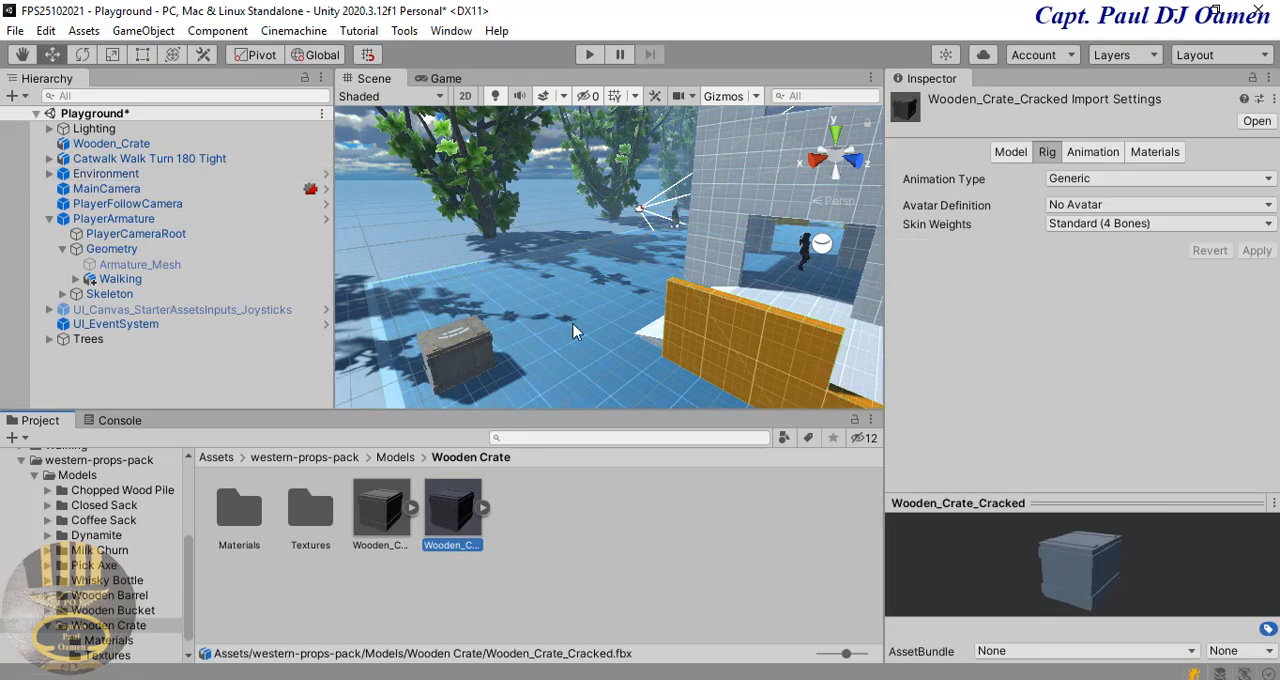
middle_drag(575, 332, 652, 299)
middle_drag(654, 276, 651, 231)
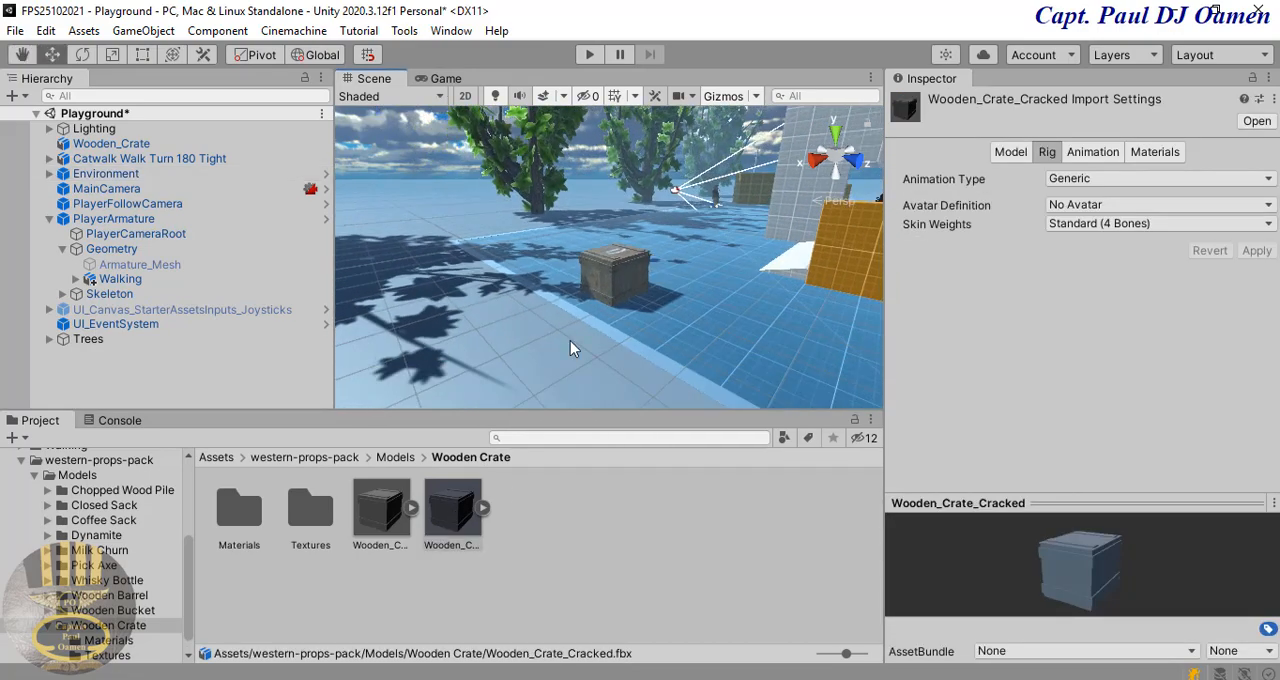
drag(452, 512, 478, 330)
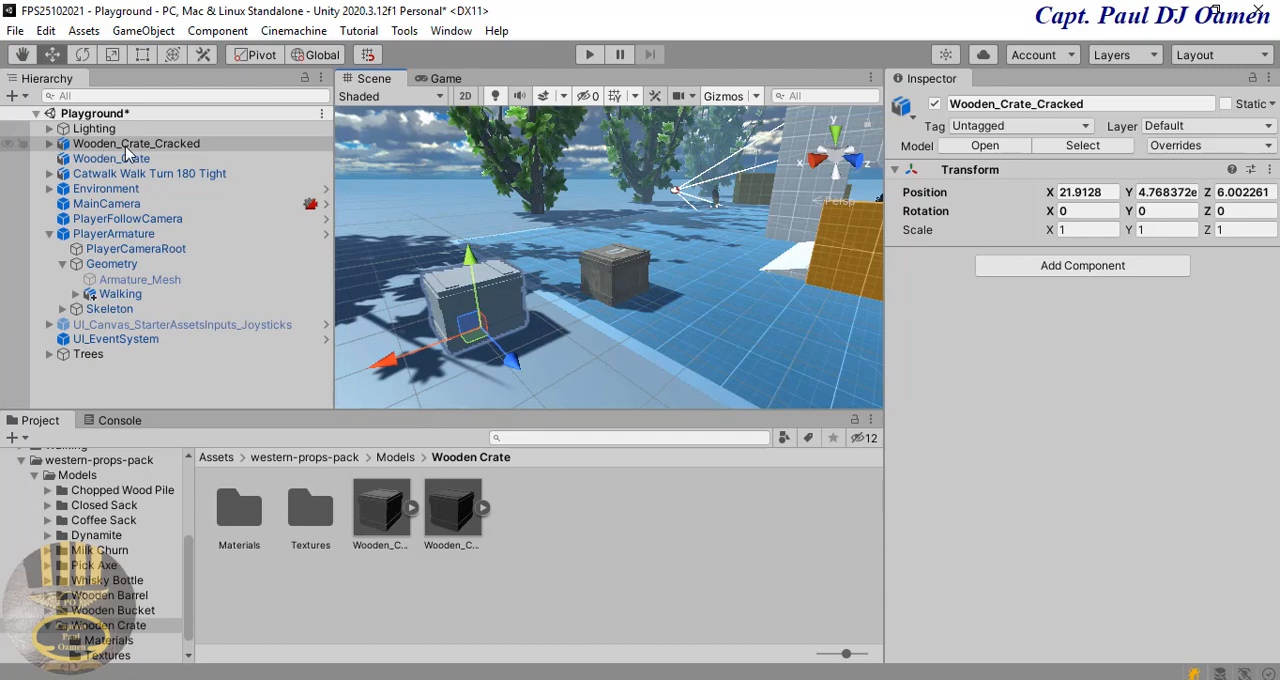
Step: Expand Wooden_Crate_Cracked and examine which part of the crate each Crate_Piece object forms, up to Crate_Piece_014
click(50, 144)
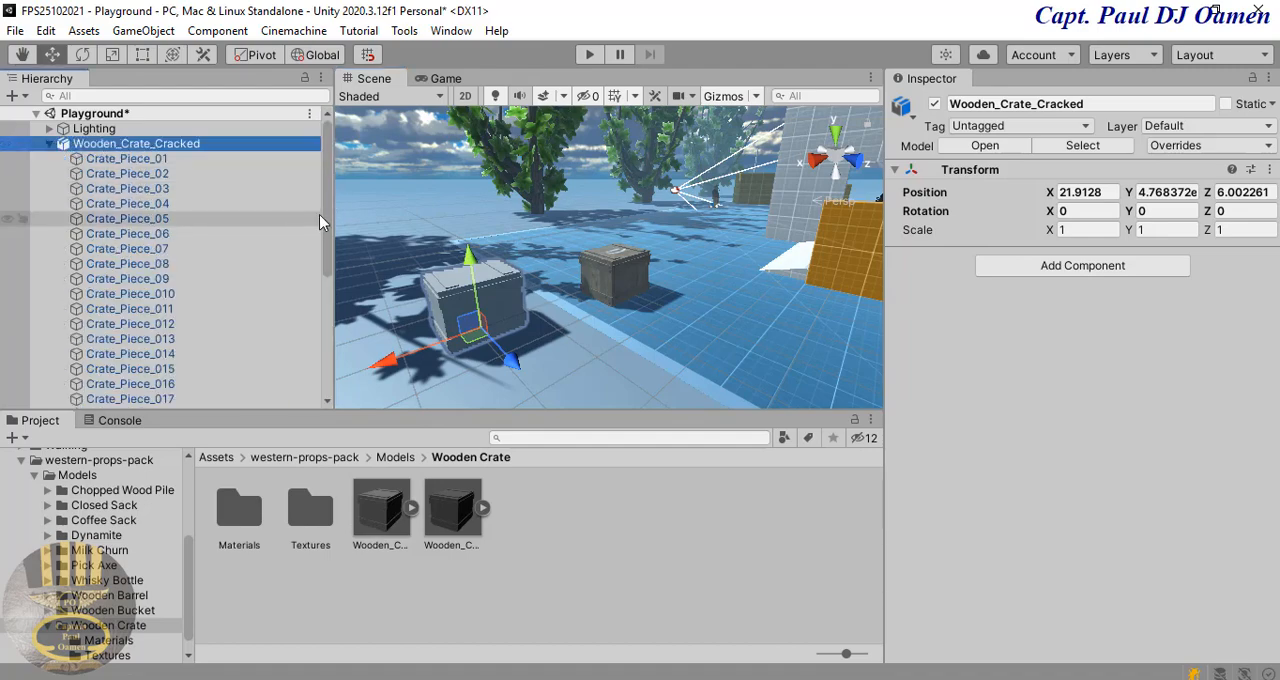
drag(328, 211, 328, 222)
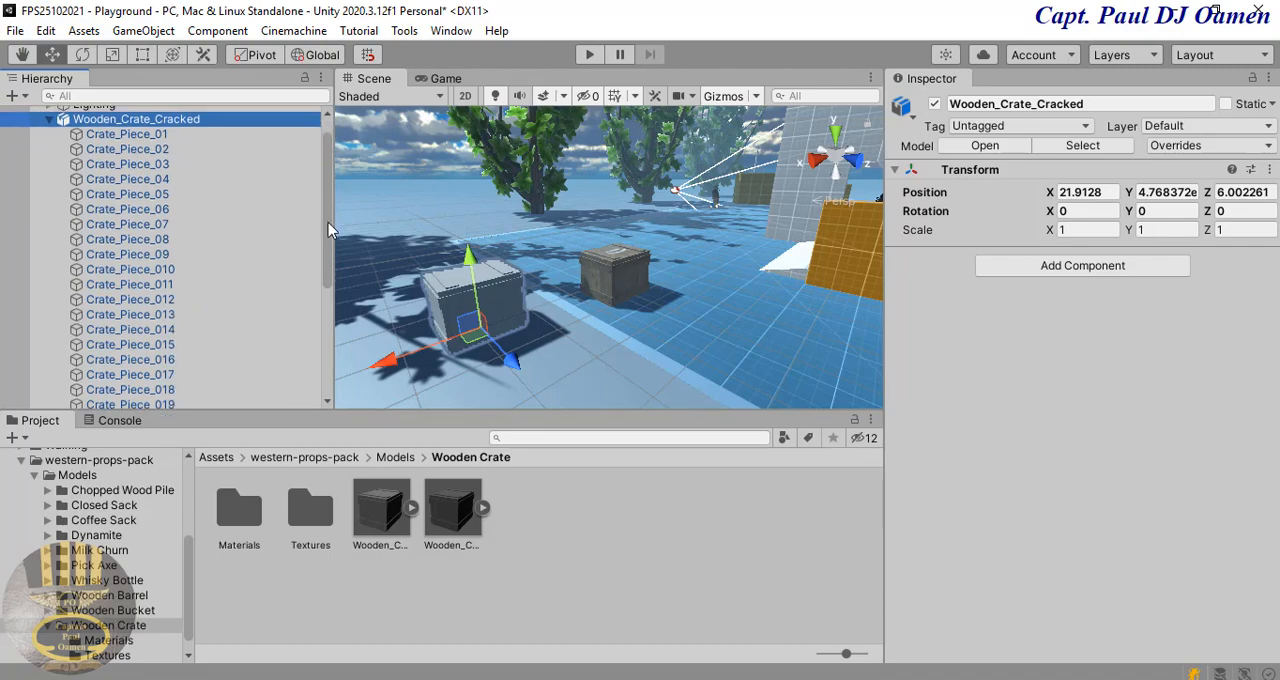
click(142, 134)
click(130, 149)
click(127, 209)
click(120, 256)
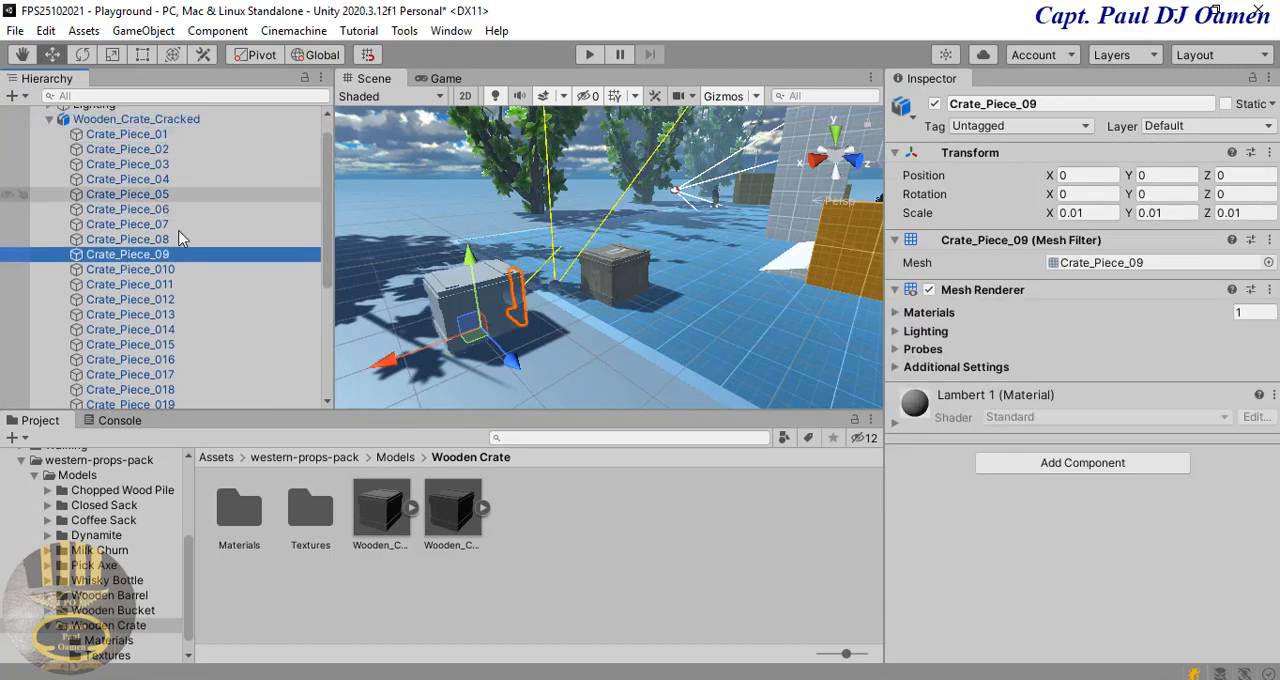
click(196, 303)
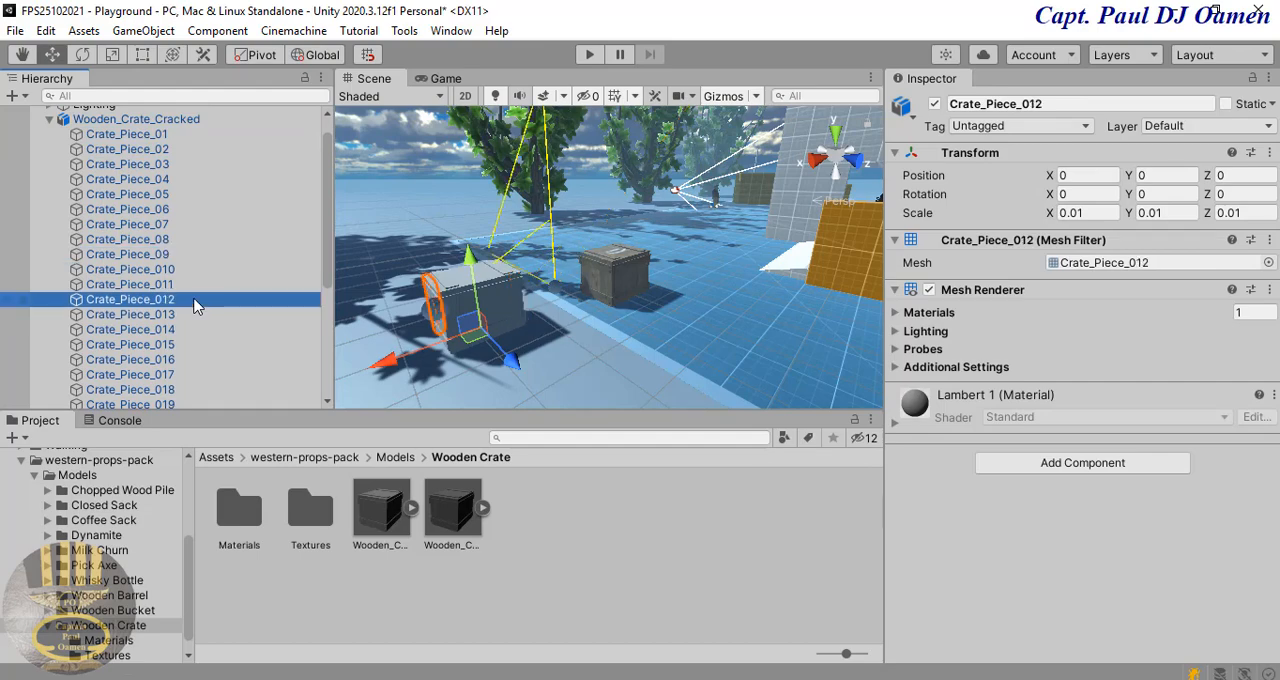
click(165, 315)
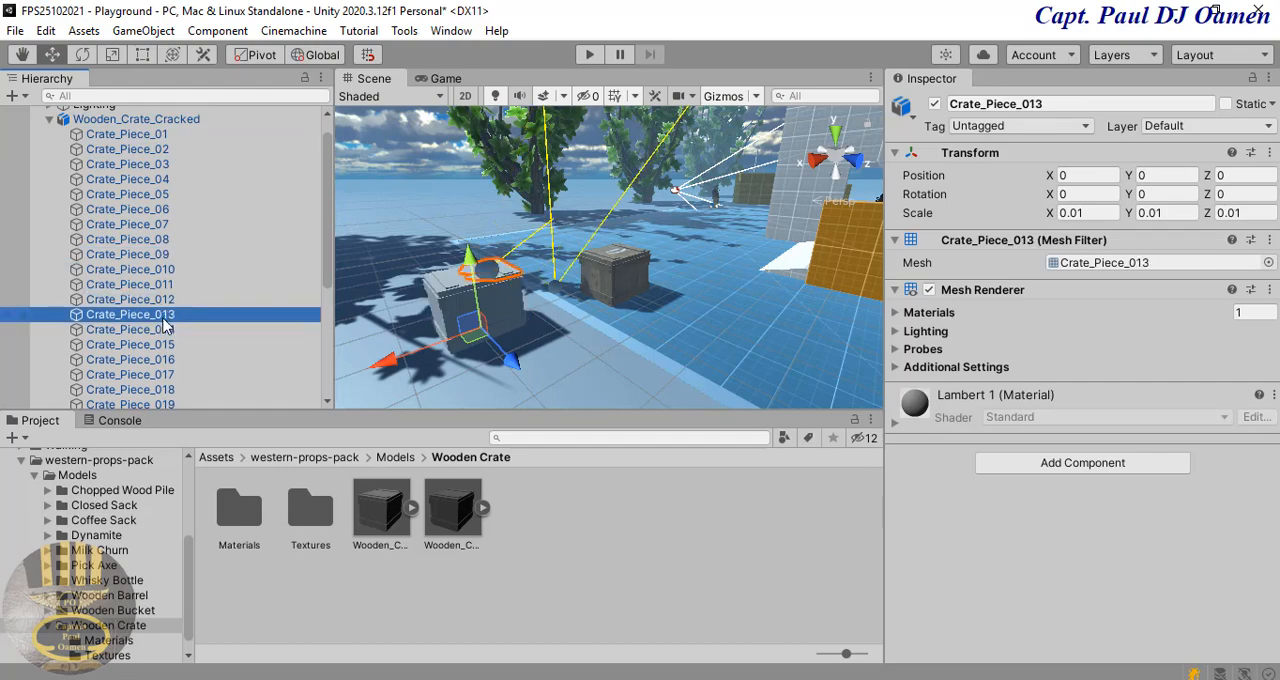
click(157, 333)
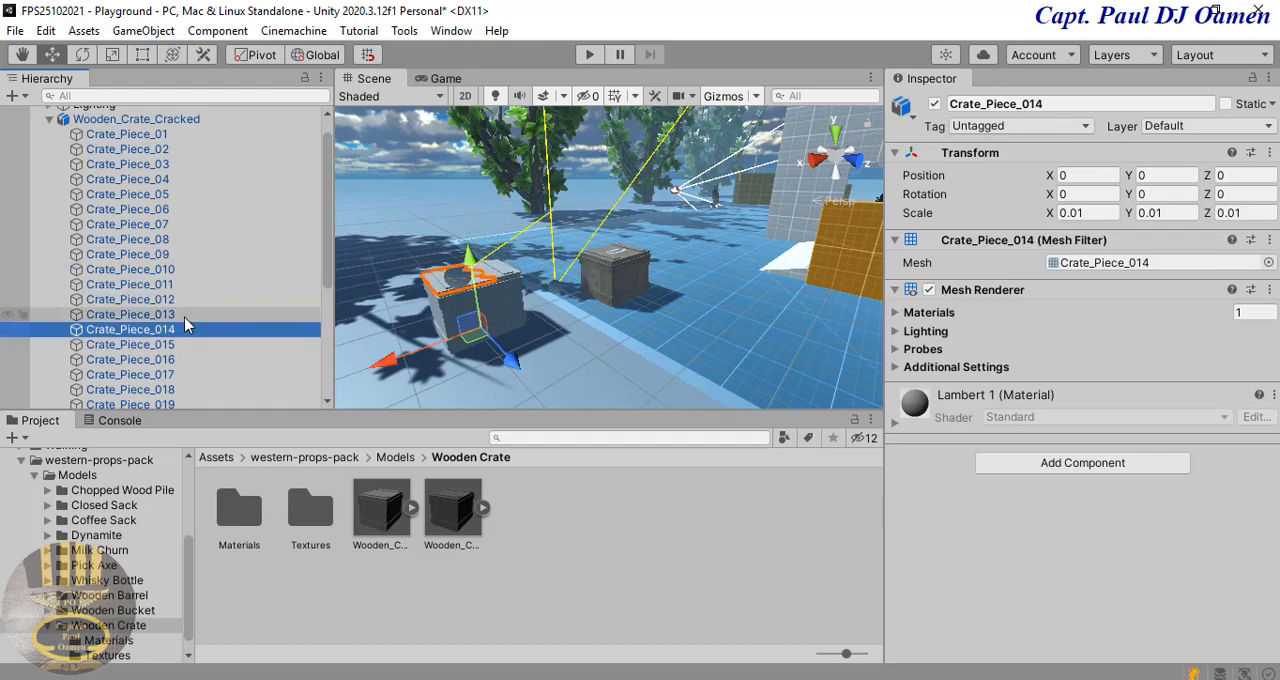
Step: Apply the Wooden_Crate_Albedo texture from the crate's Textures folder to the individual pieces of Wooden_Crate_Cracked
double_click(313, 530)
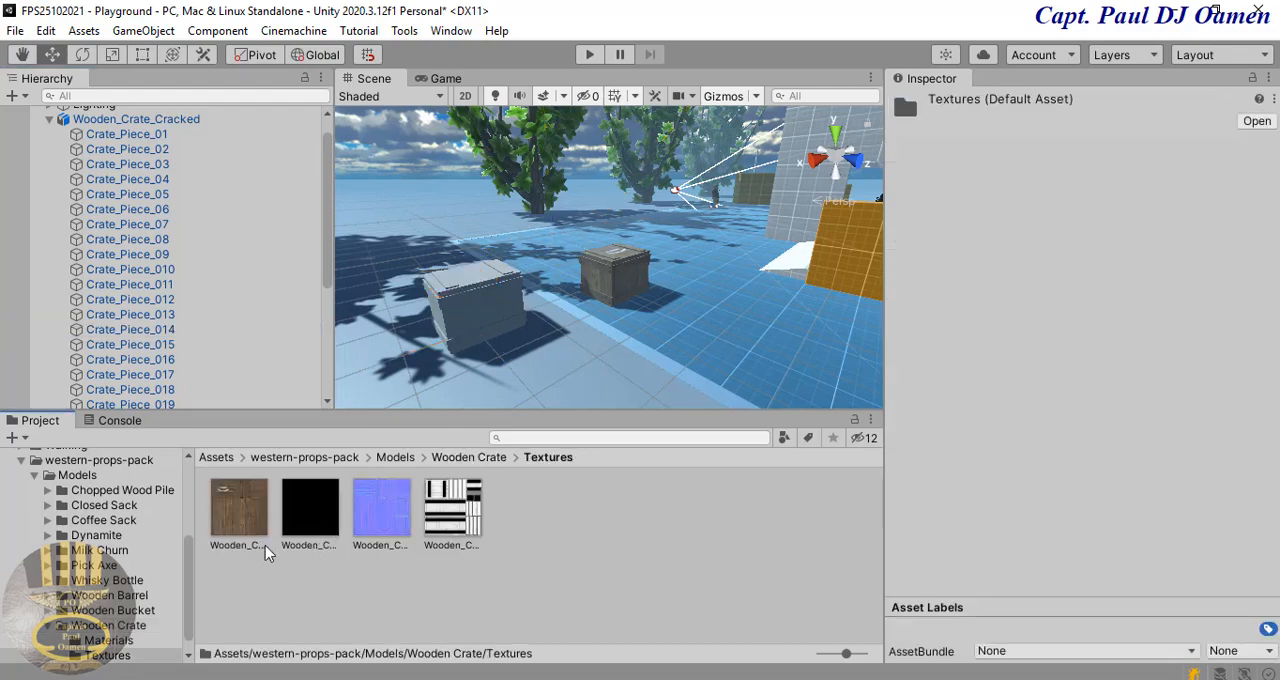
drag(248, 508, 503, 268)
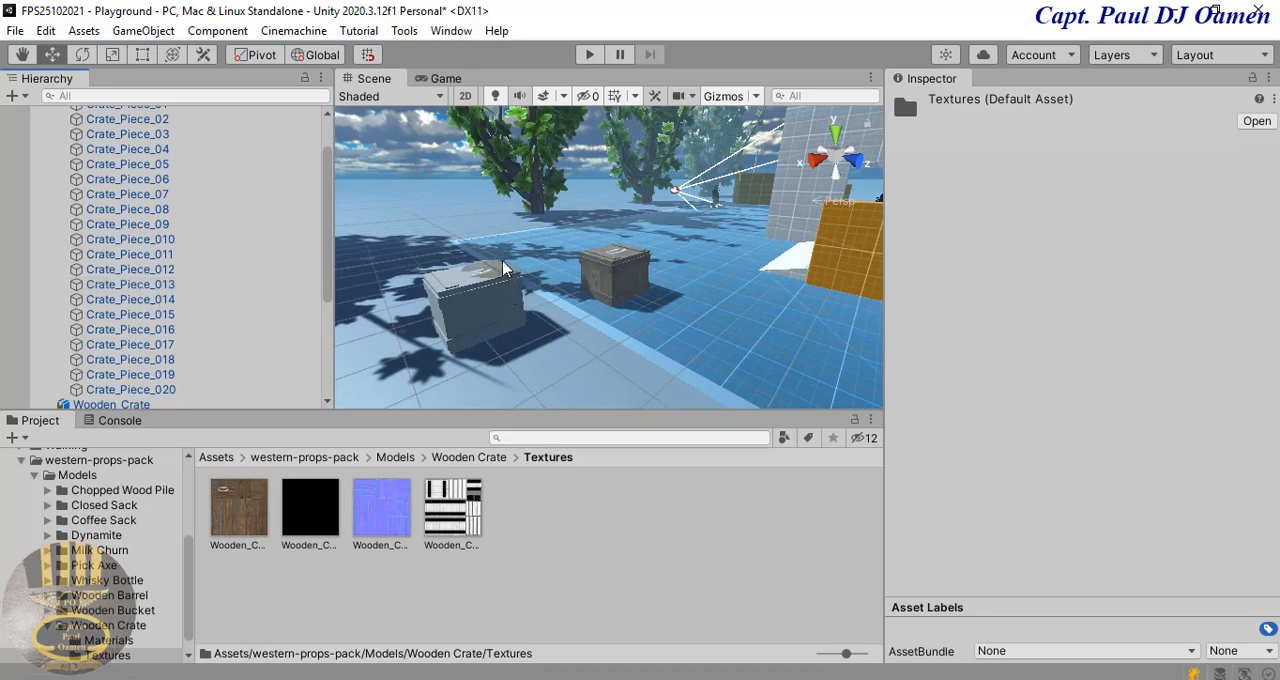
drag(255, 515, 170, 310)
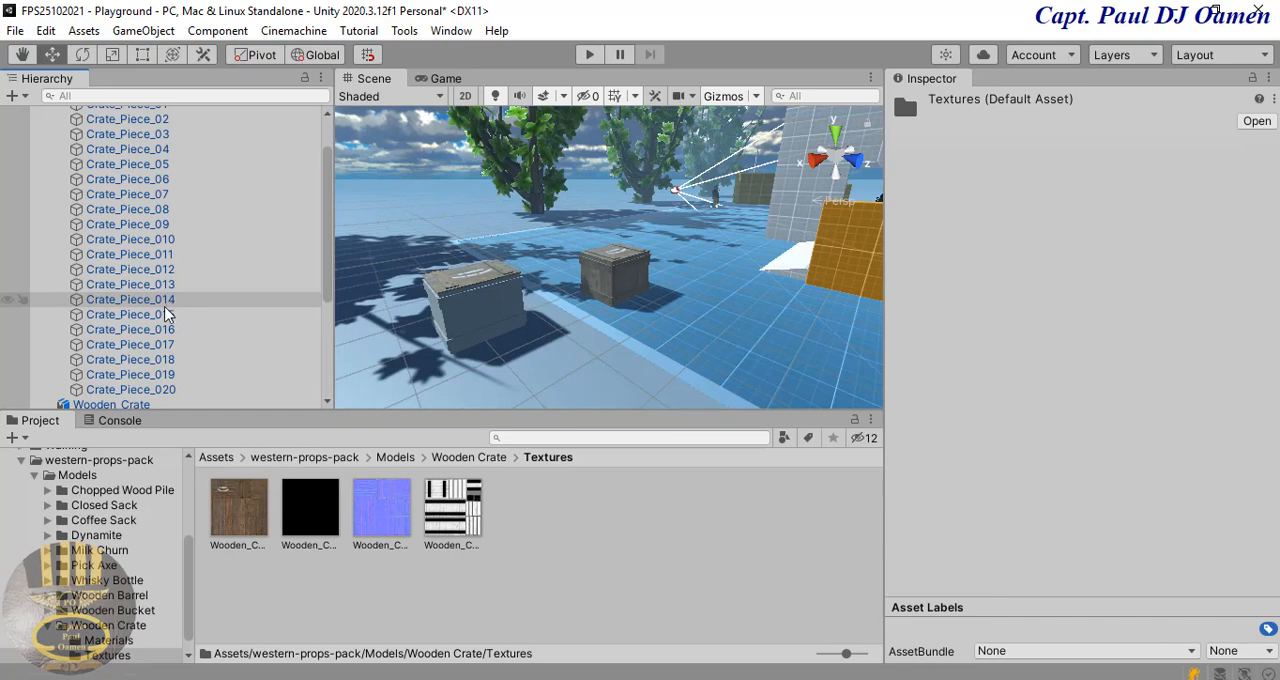
drag(236, 505, 177, 372)
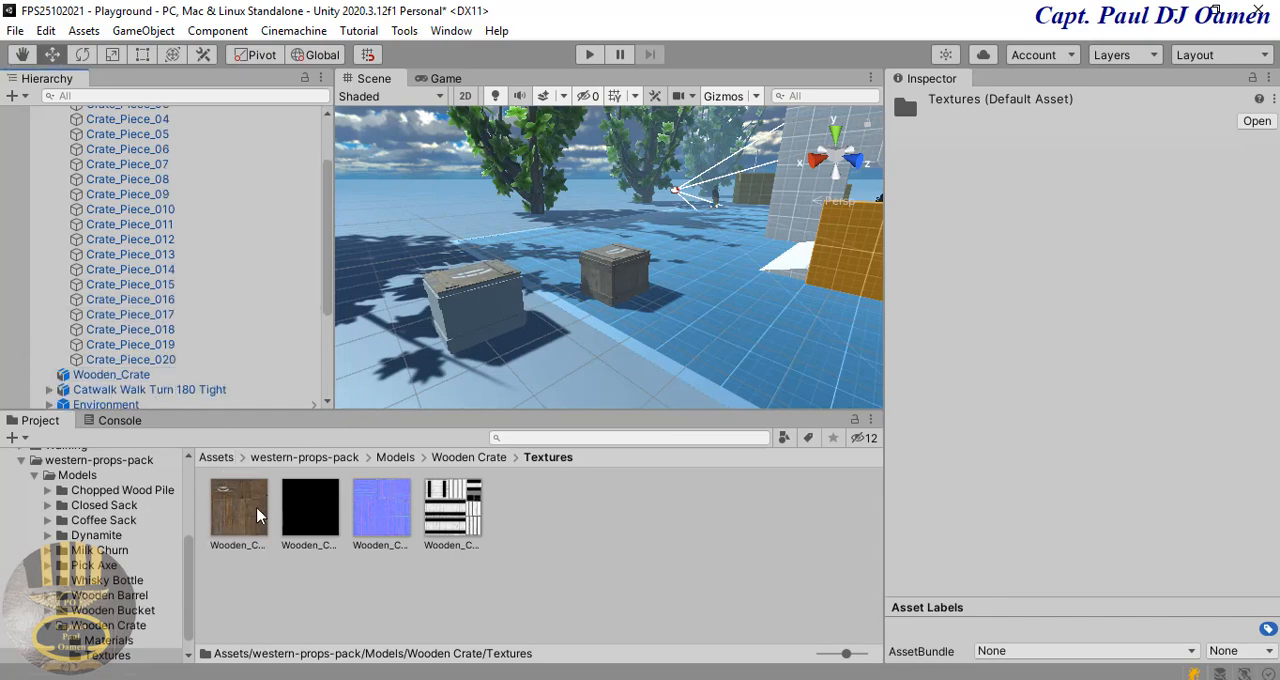
drag(257, 515, 166, 318)
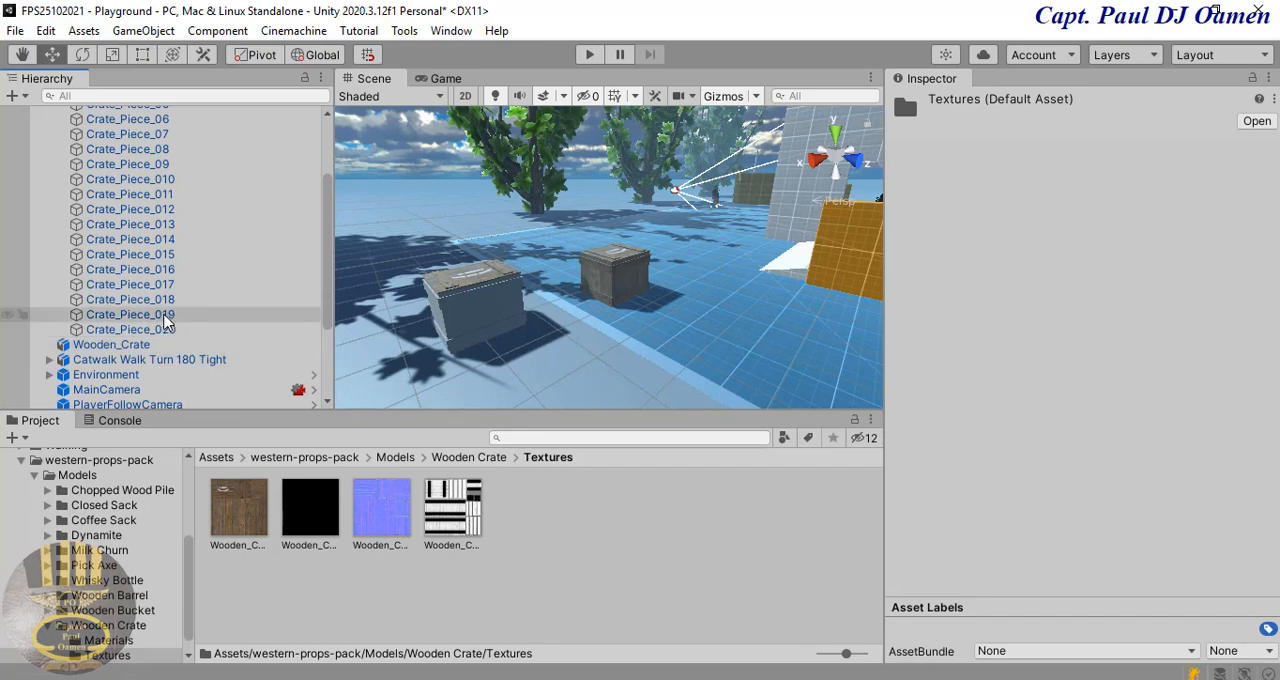
scroll(166, 320, up, 2)
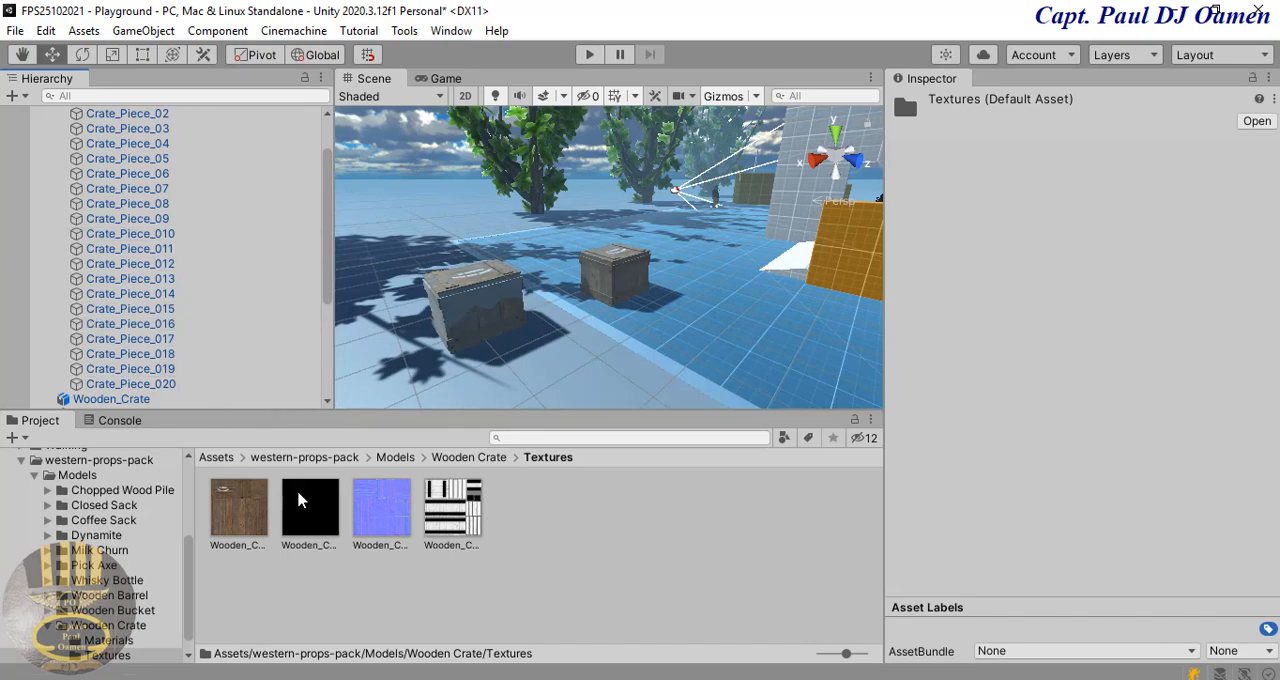
drag(257, 515, 165, 313)
drag(242, 499, 141, 288)
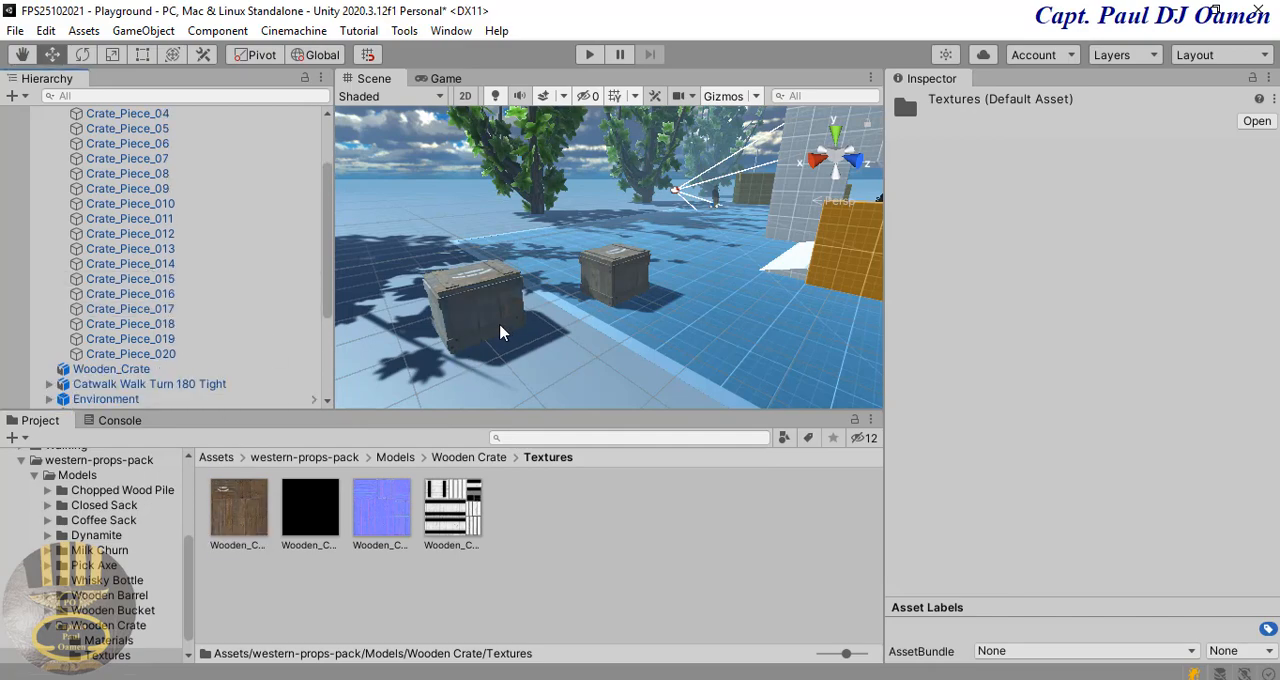
Step: Find the piece of the cracked crate still lacking a texture, Crate_Piece_07, and apply the Wooden_Crate_Albedo texture to it
alt+drag(500, 331, 596, 320)
right_drag(596, 320, 444, 355)
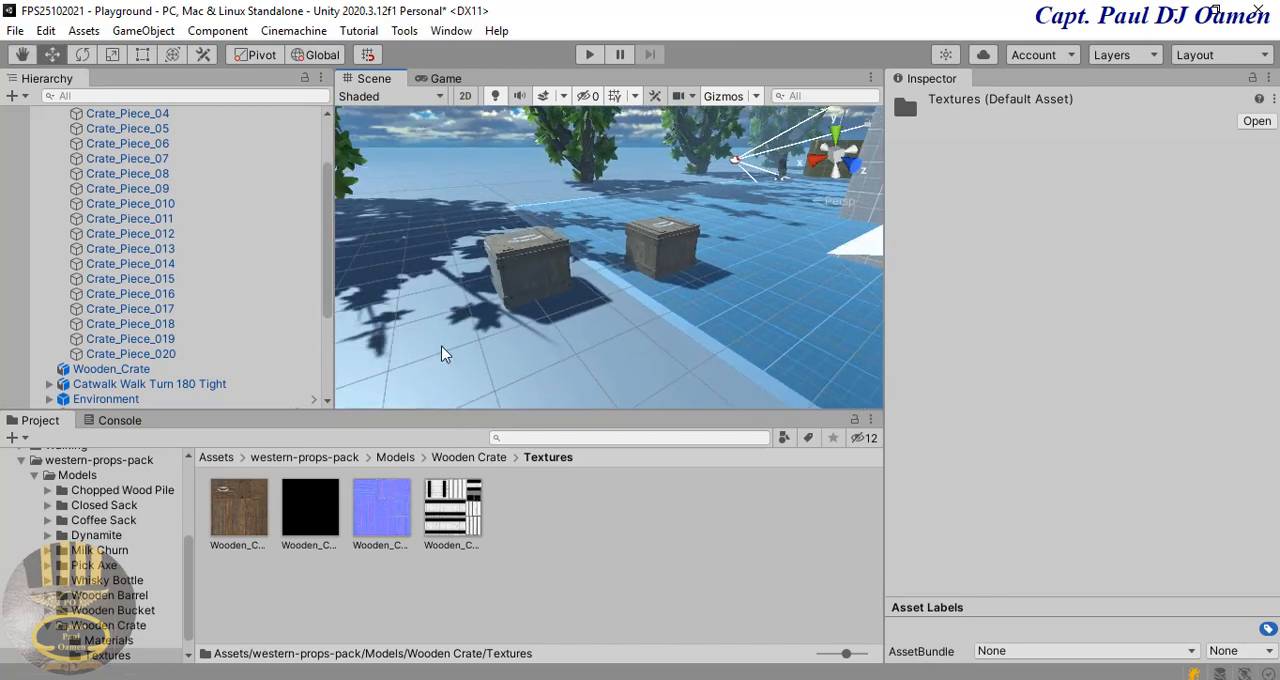
middle_drag(444, 355, 587, 346)
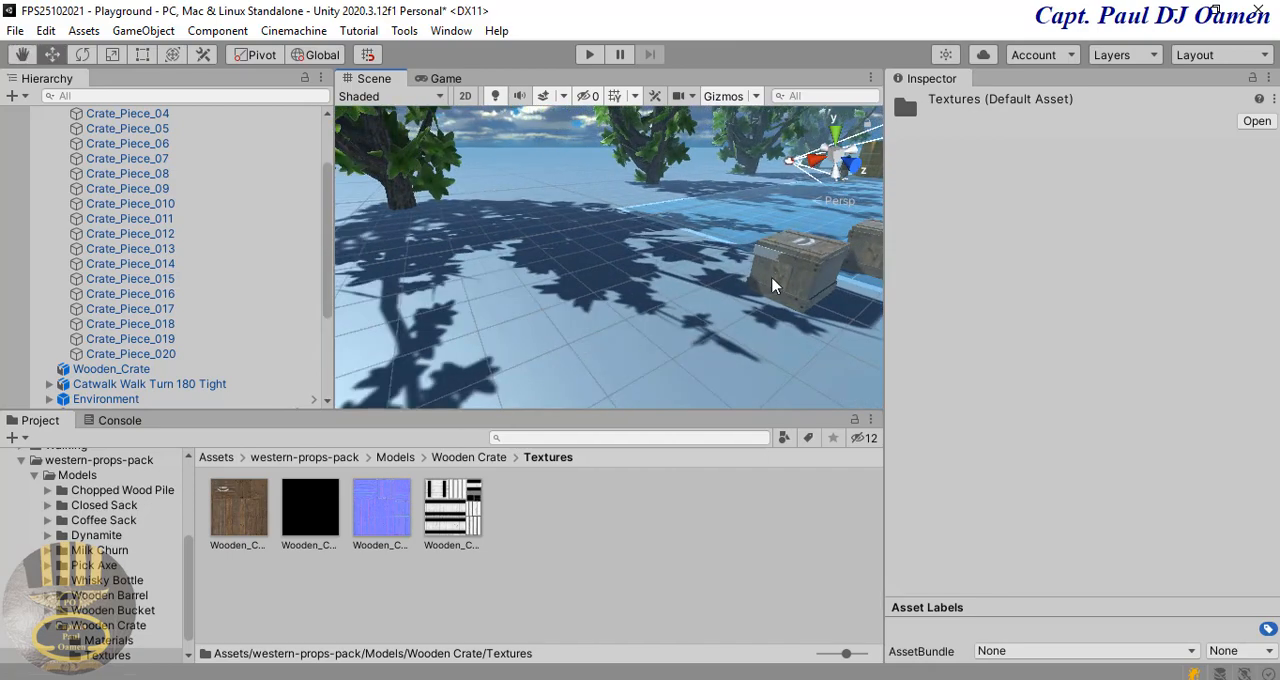
click(770, 263)
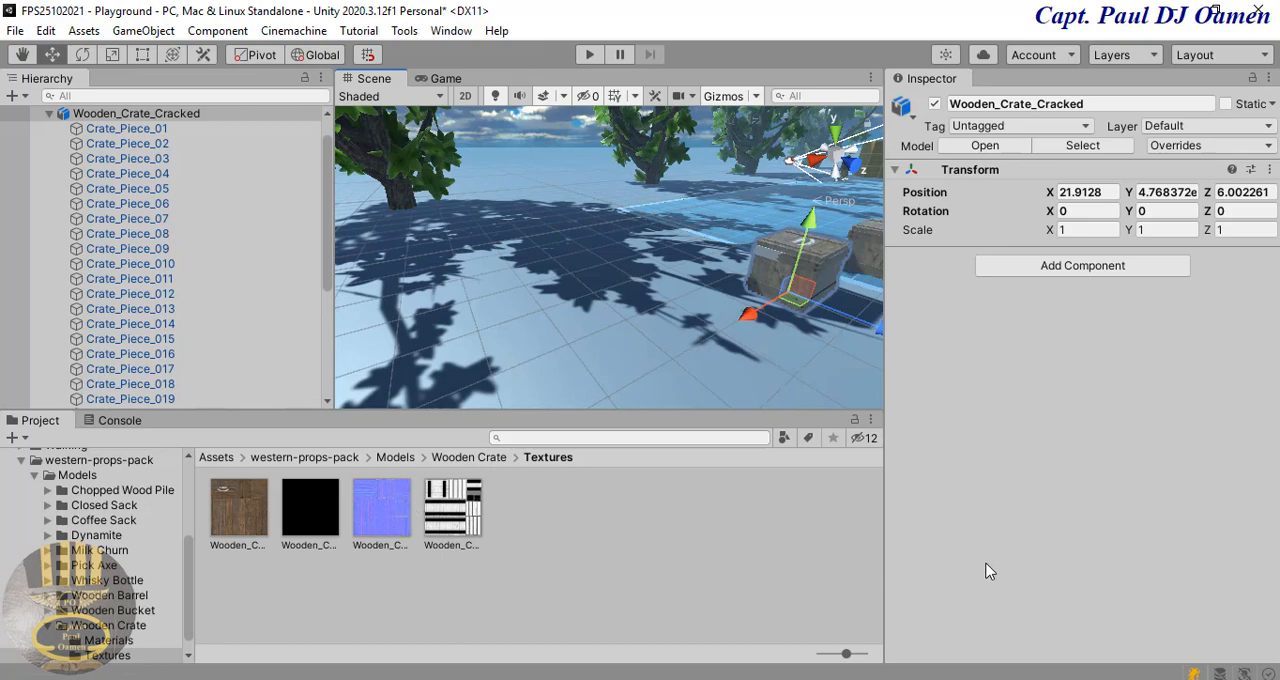
click(721, 590)
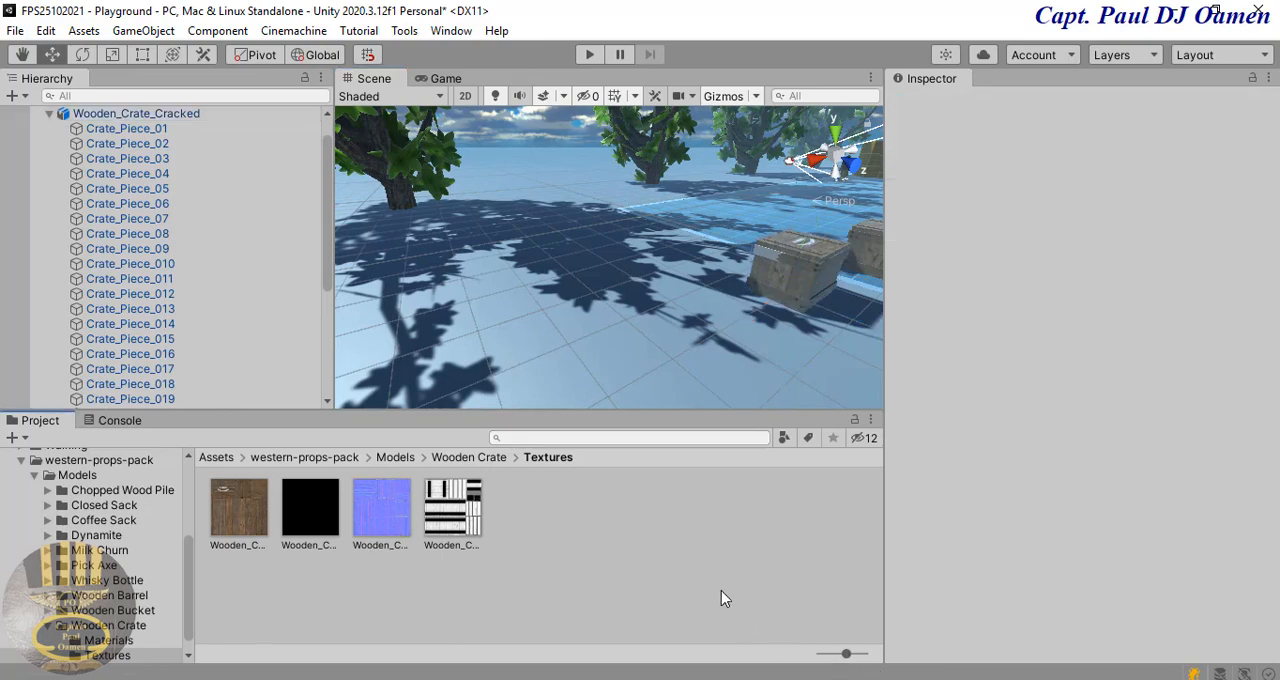
click(767, 251)
click(770, 260)
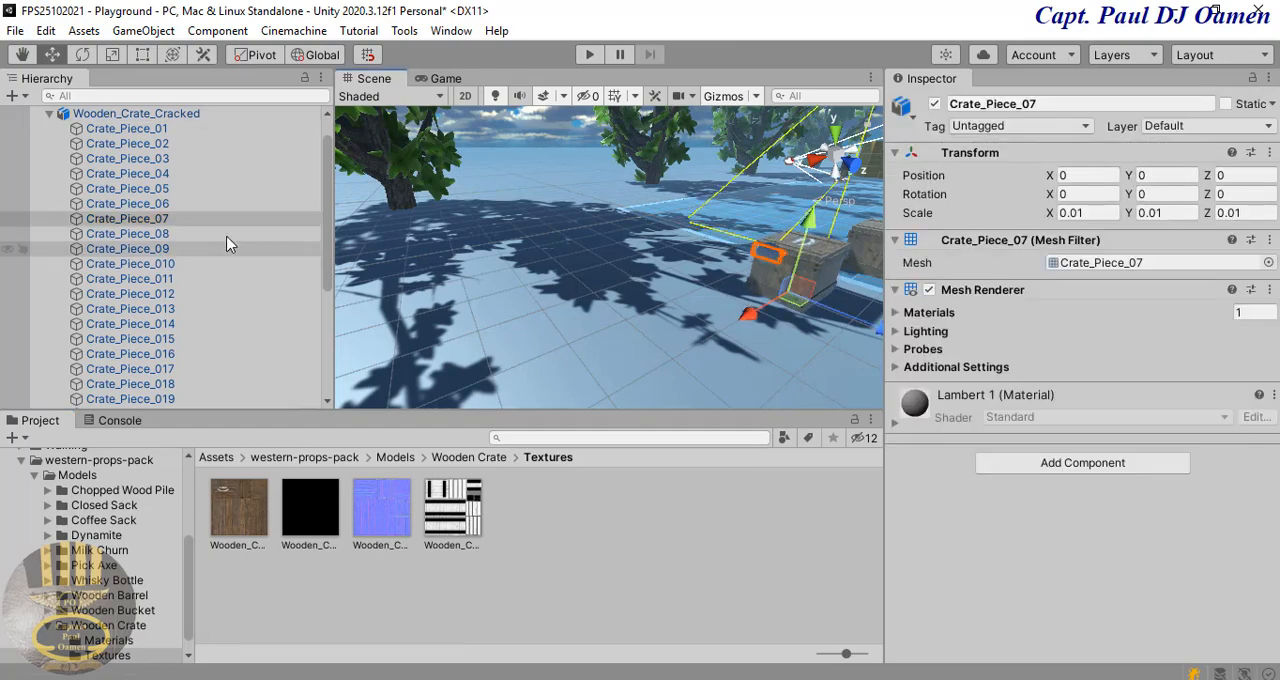
drag(240, 507, 153, 228)
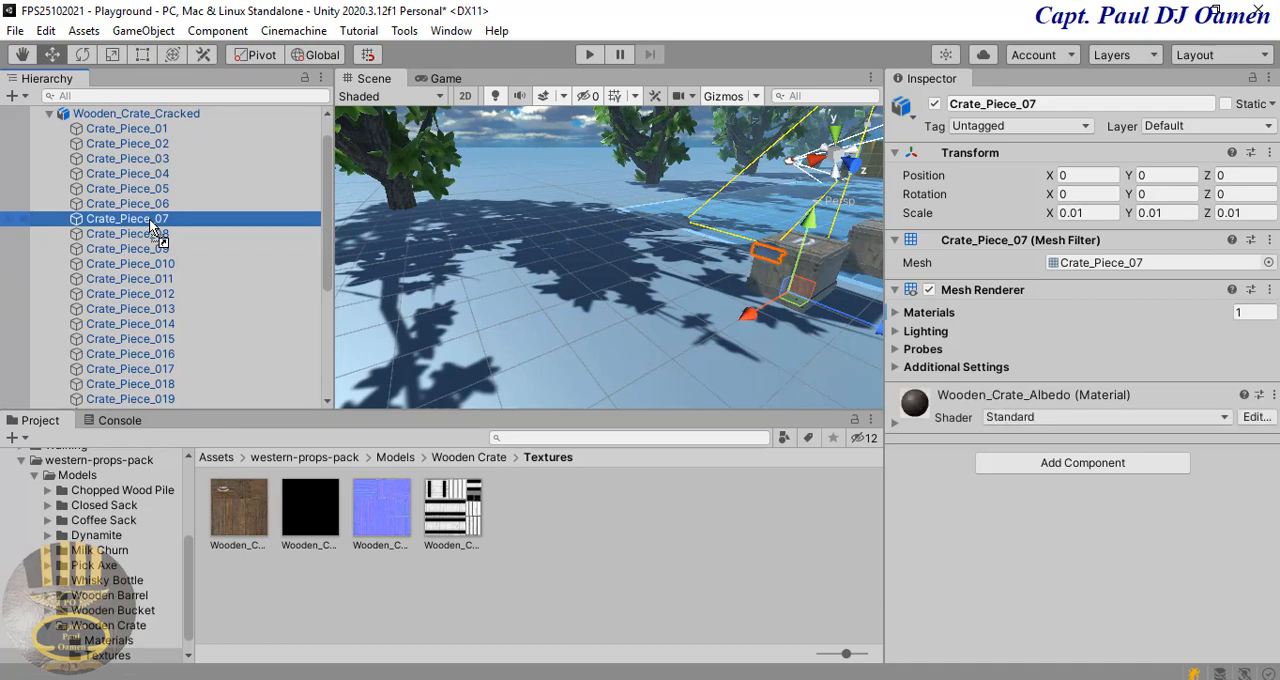
click(586, 334)
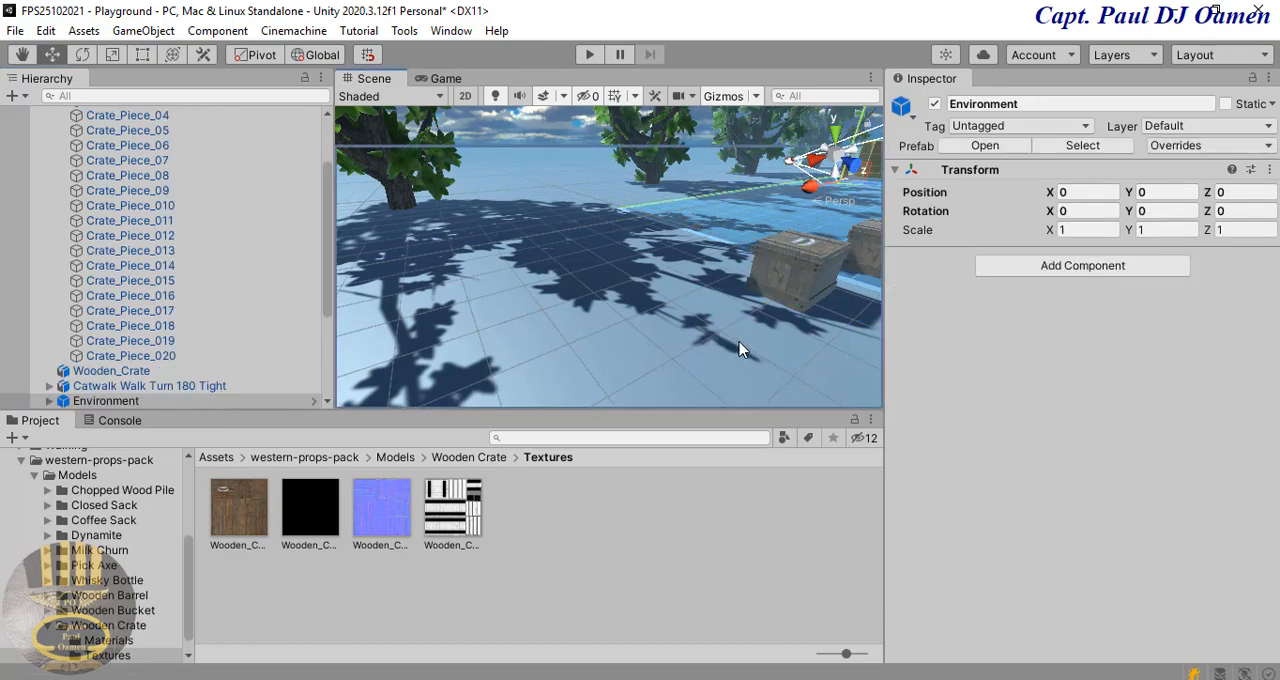
right_drag(743, 346, 827, 332)
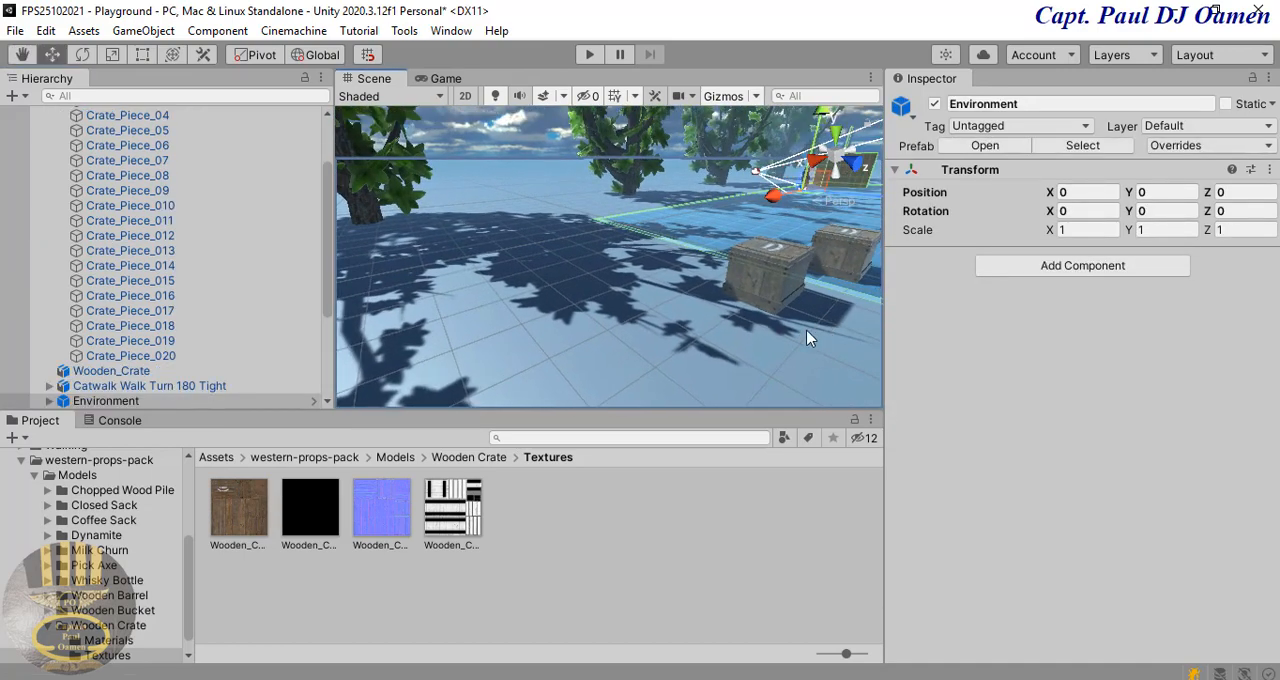
Step: Select all the cracked crate's pieces together, from Crate_Piece_01 to Crate_Piece_020
drag(330, 290, 336, 236)
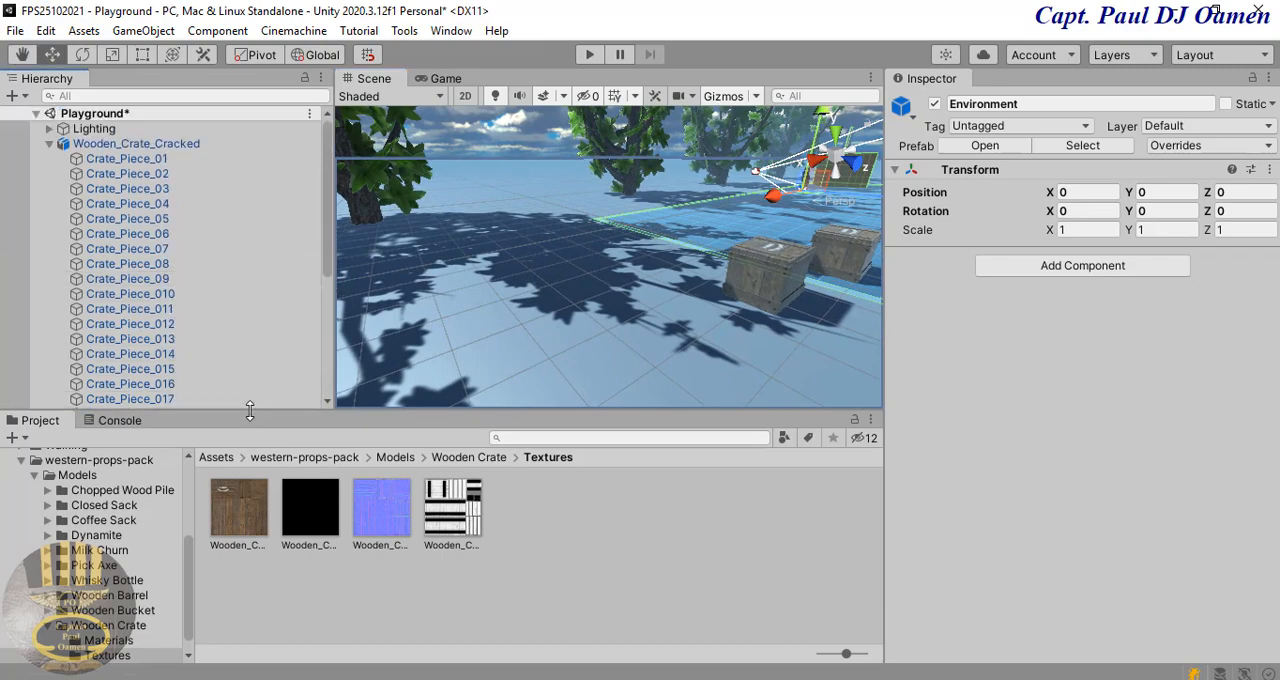
click(140, 159)
drag(332, 259, 324, 274)
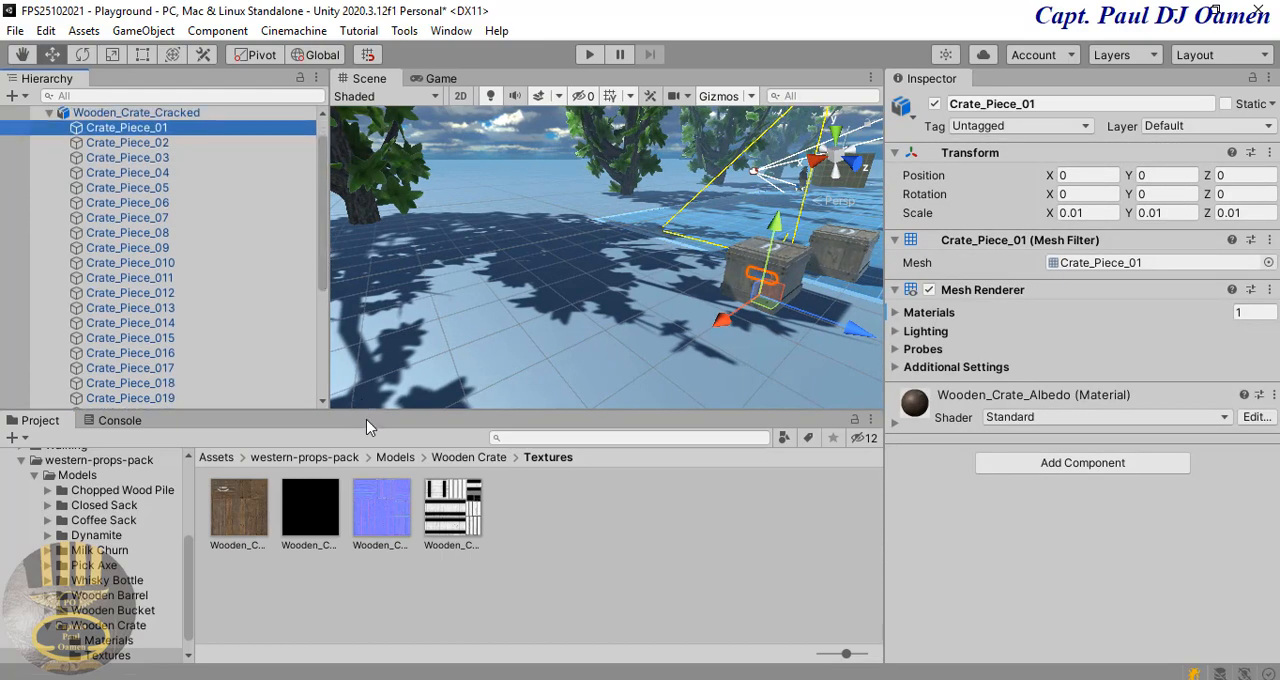
drag(369, 414, 363, 442)
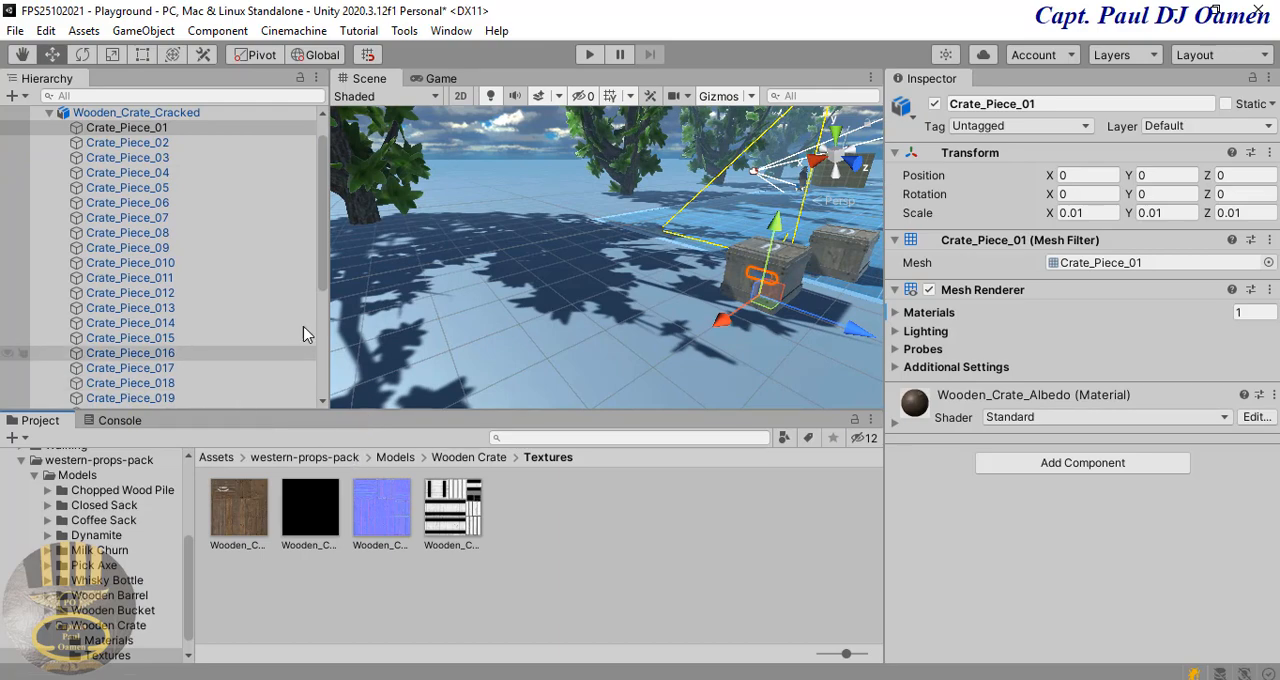
drag(319, 274, 315, 277)
scroll(300, 300, down, 2)
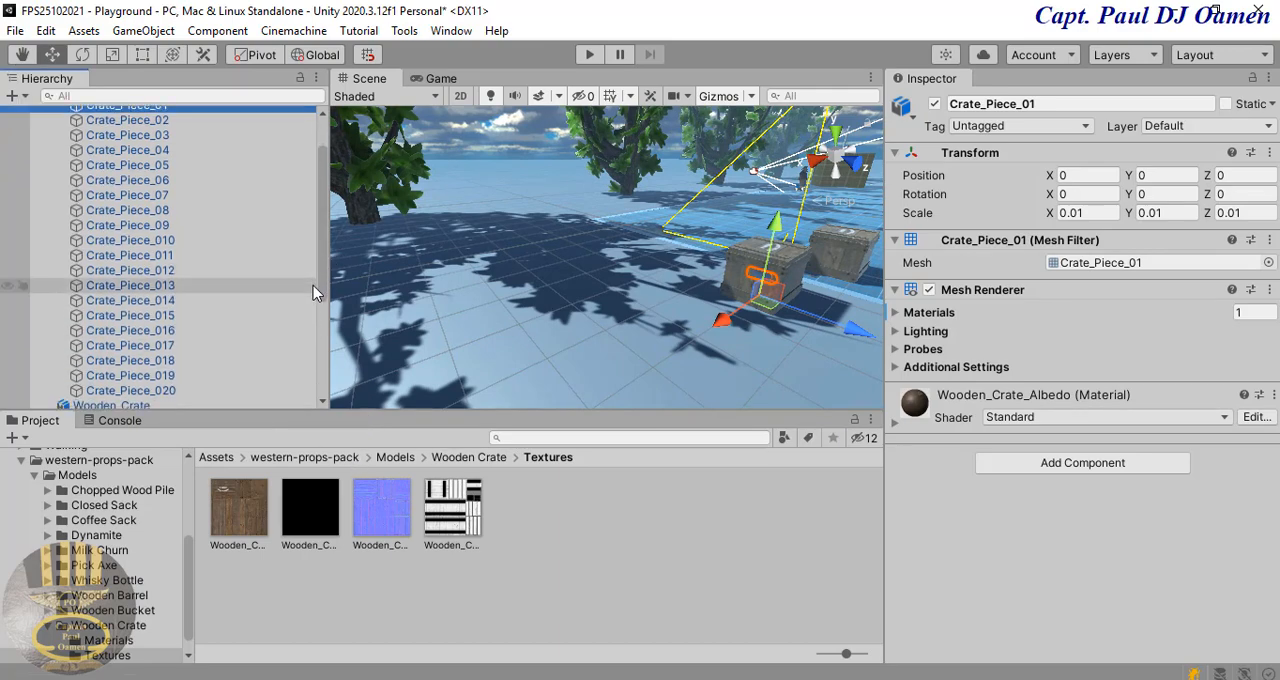
shift+click(196, 386)
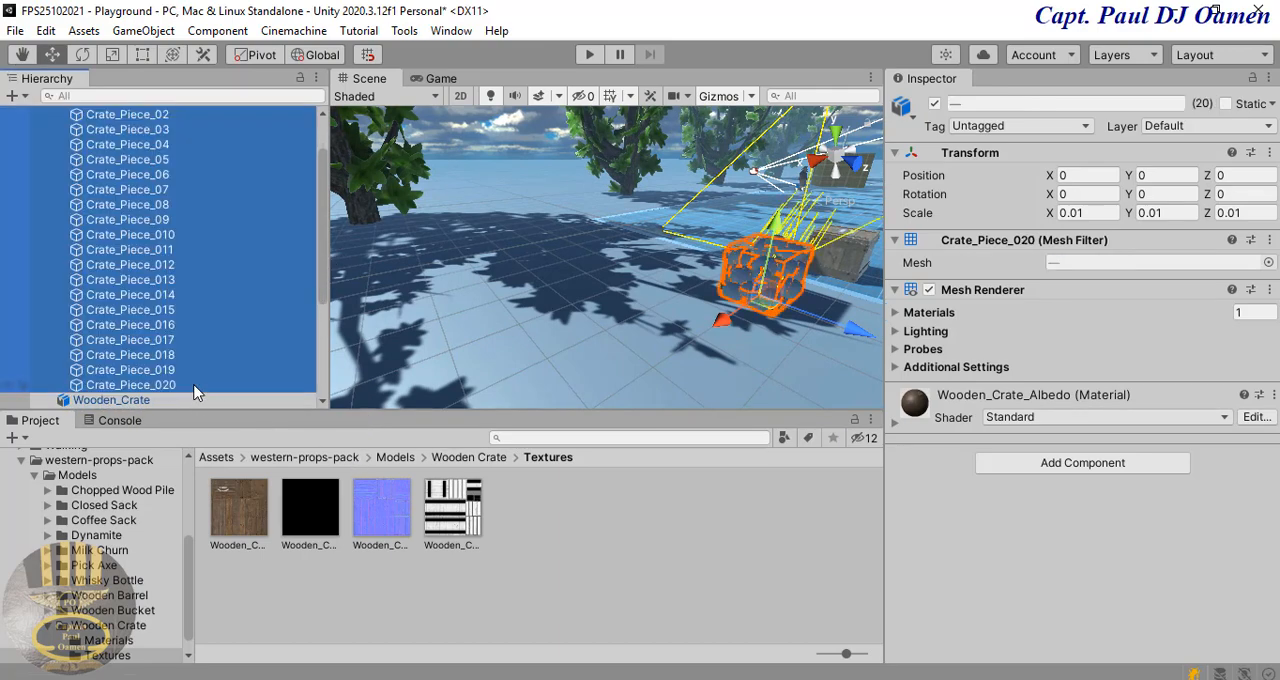
Step: Add a Mesh Collider component to all the selected pieces of the cracked crate
click(1062, 466)
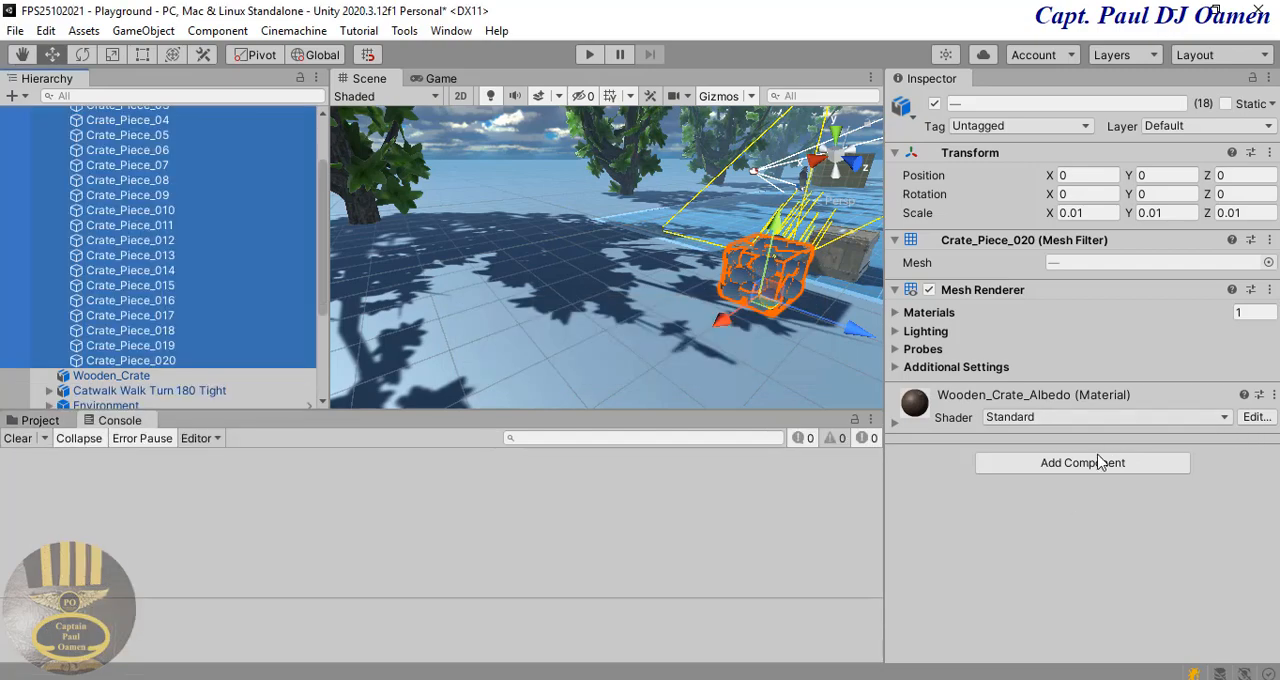
click(1095, 464)
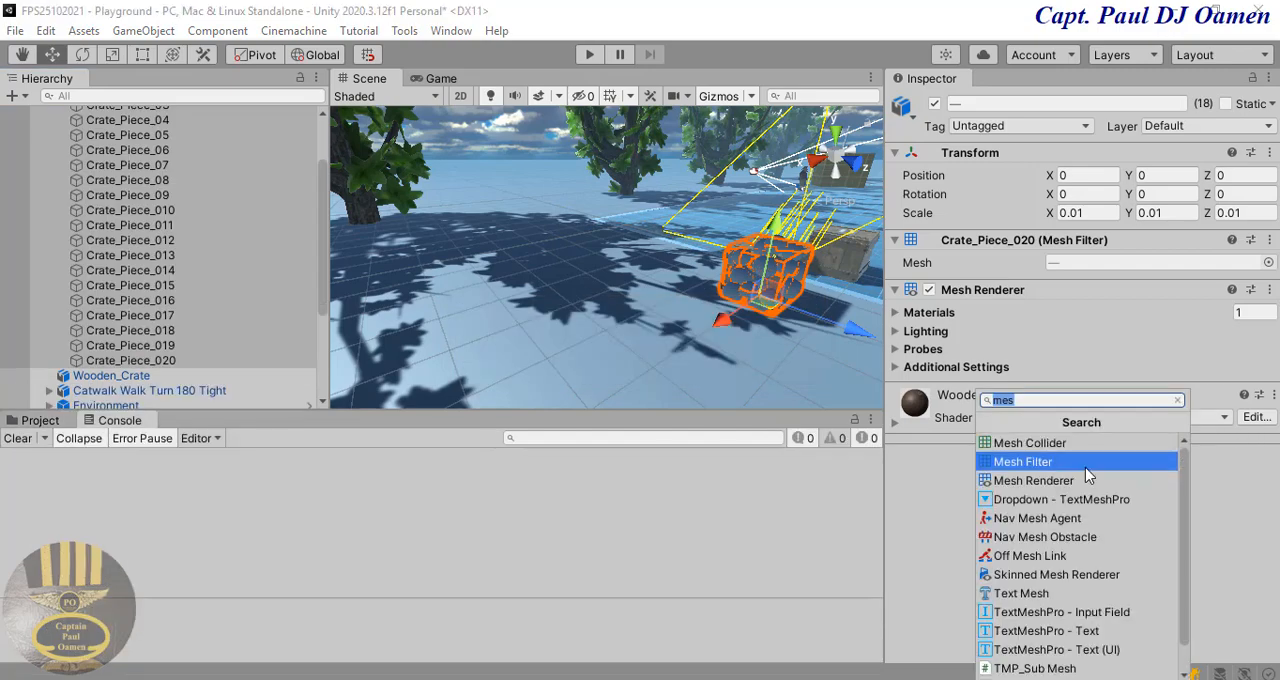
click(1080, 447)
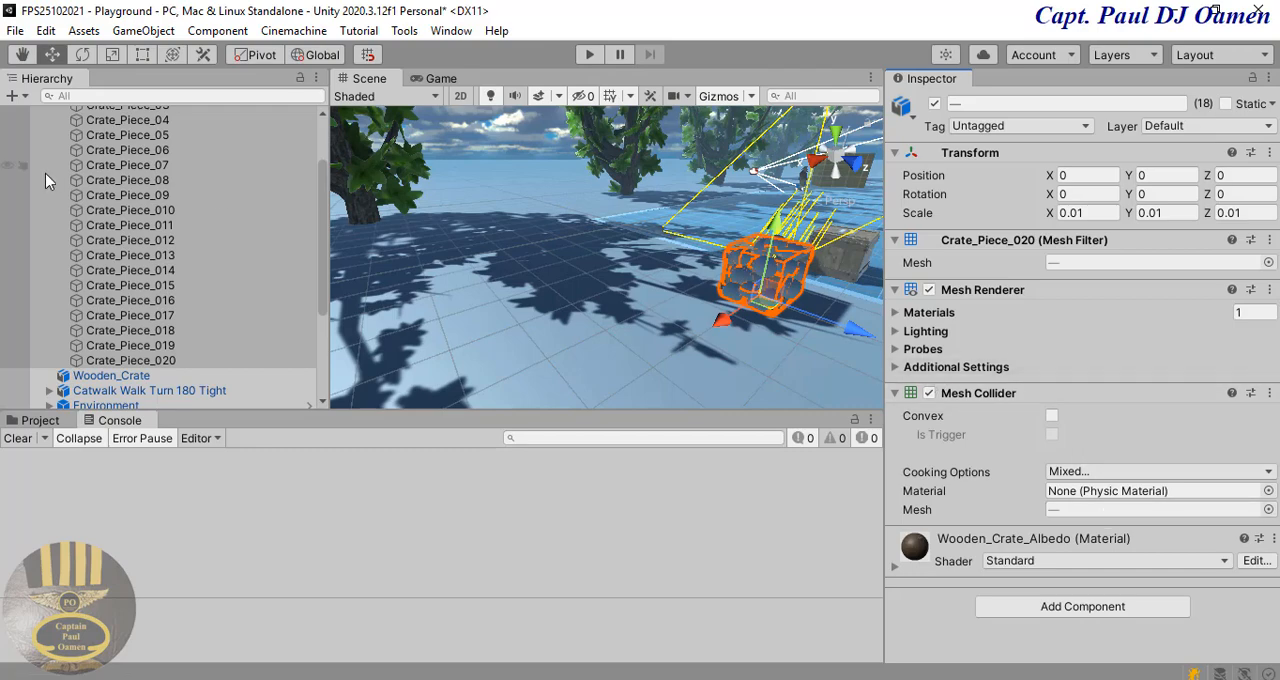
Step: Reselect Crate_Piece_01 through Crate_Piece_020 and turn on Convex for their Mesh Colliders
click(228, 305)
click(166, 360)
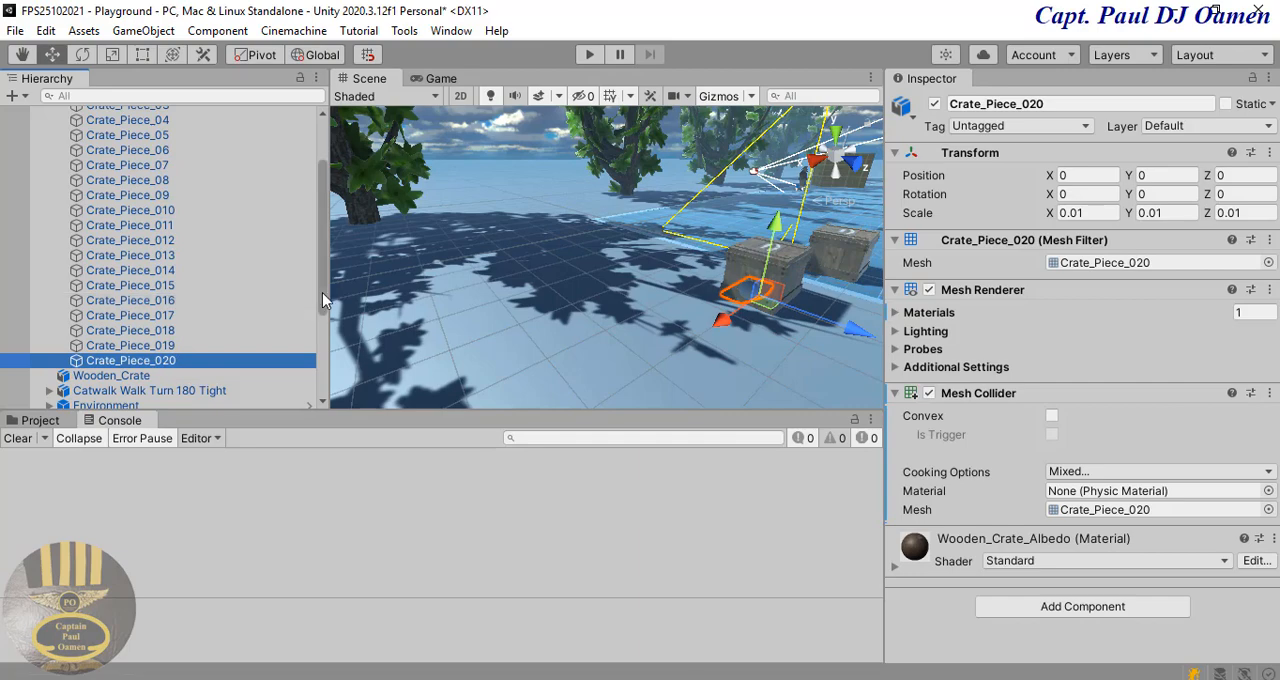
scroll(180, 200, up, 3)
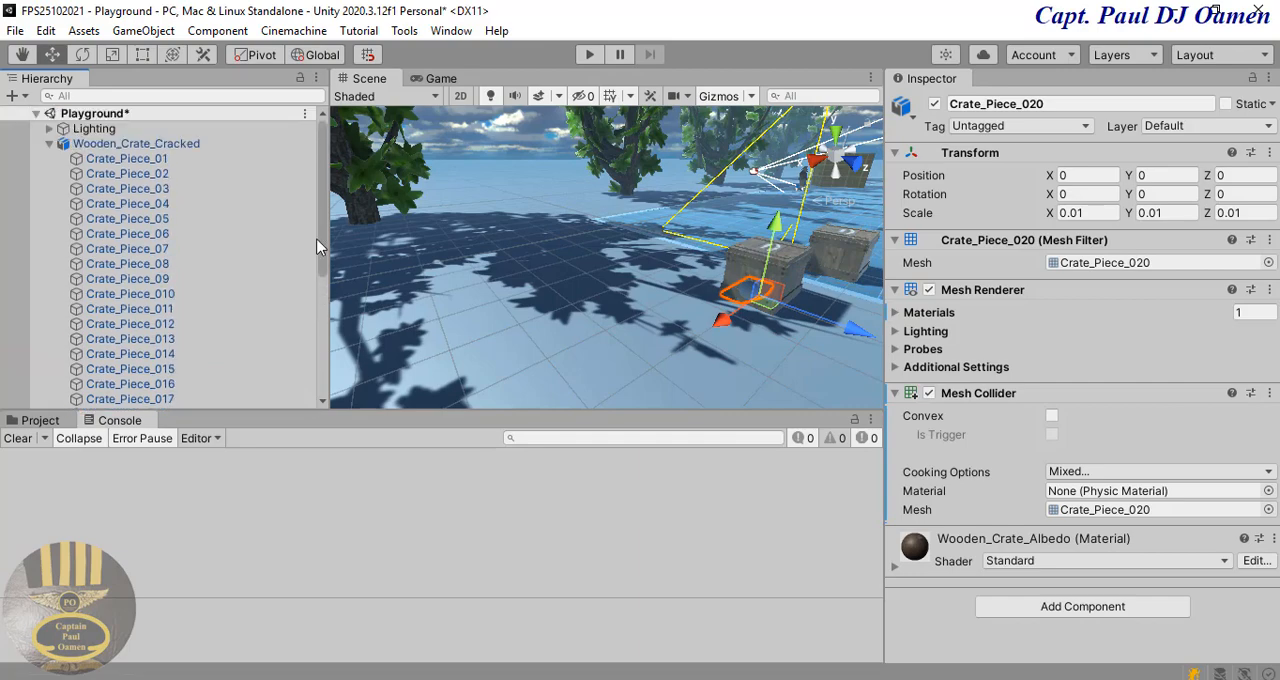
shift+click(172, 161)
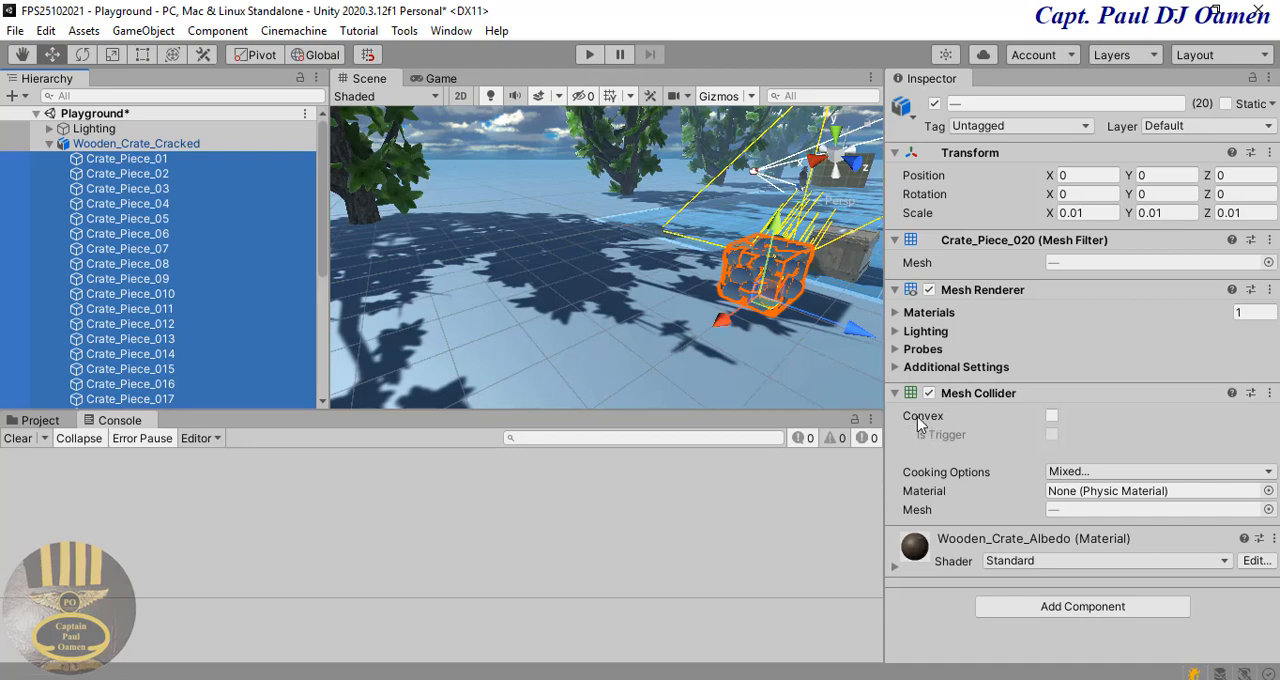
click(1051, 416)
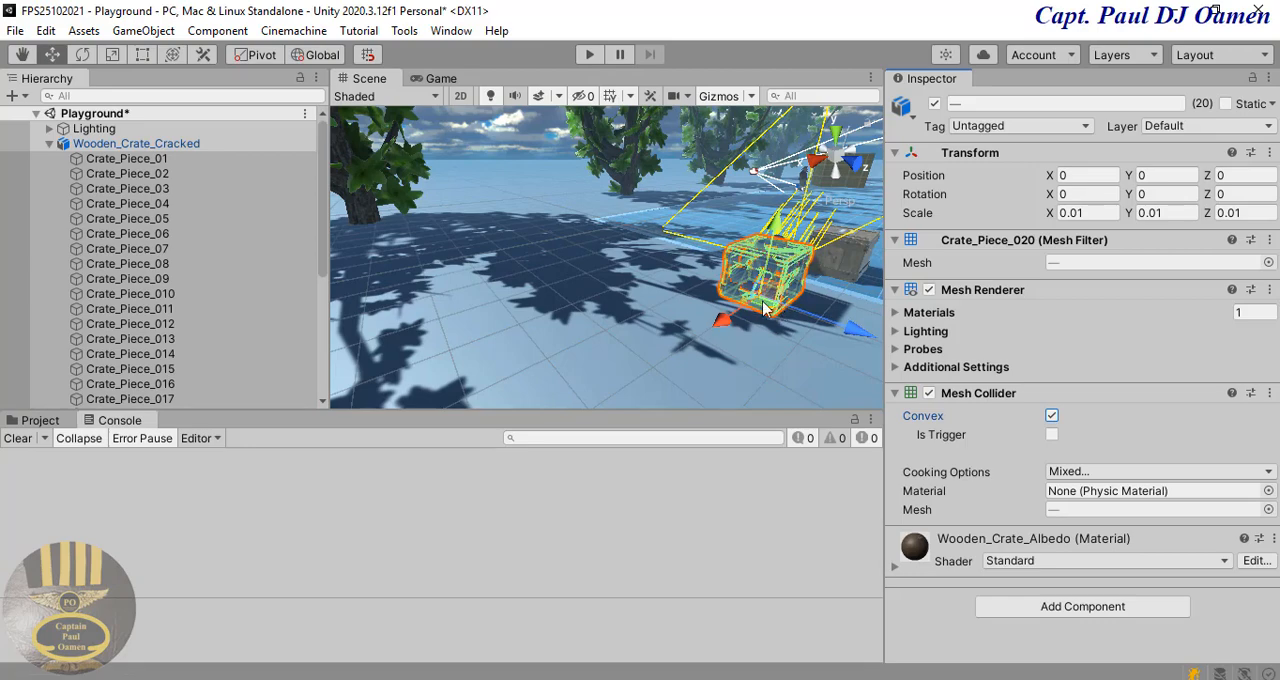
Step: Add a Rigidbody component to all the selected cracked crate pieces
click(1075, 614)
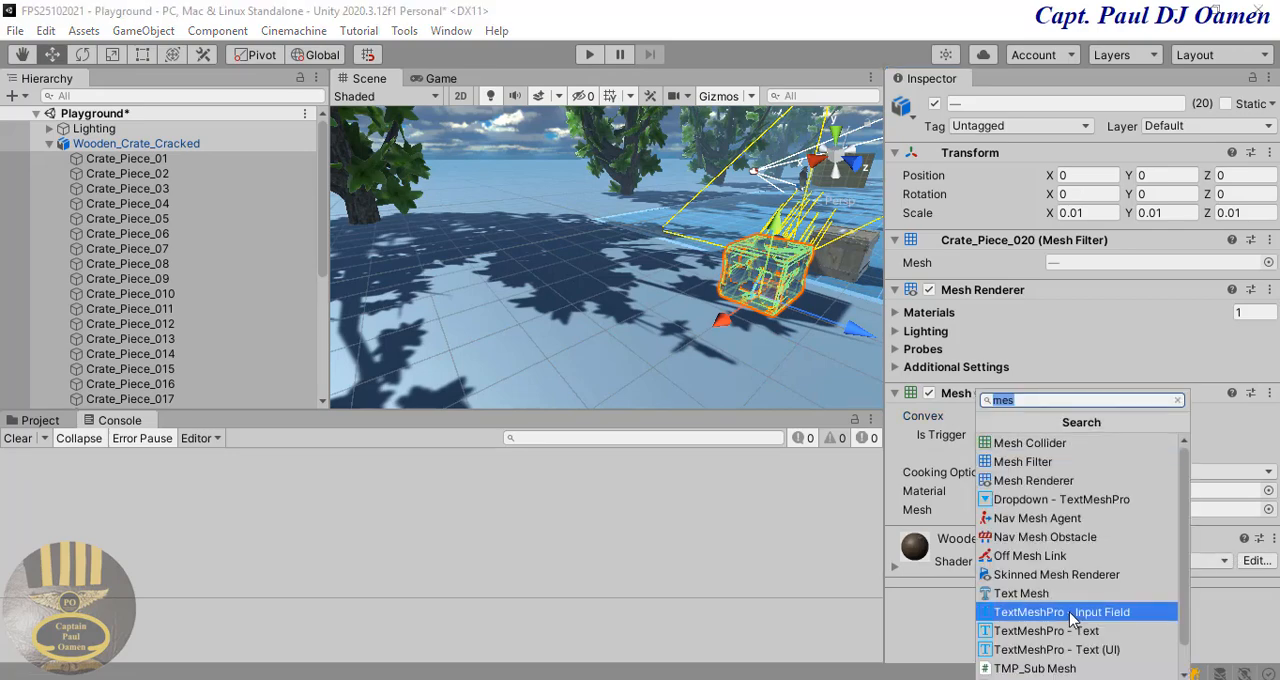
text(R)
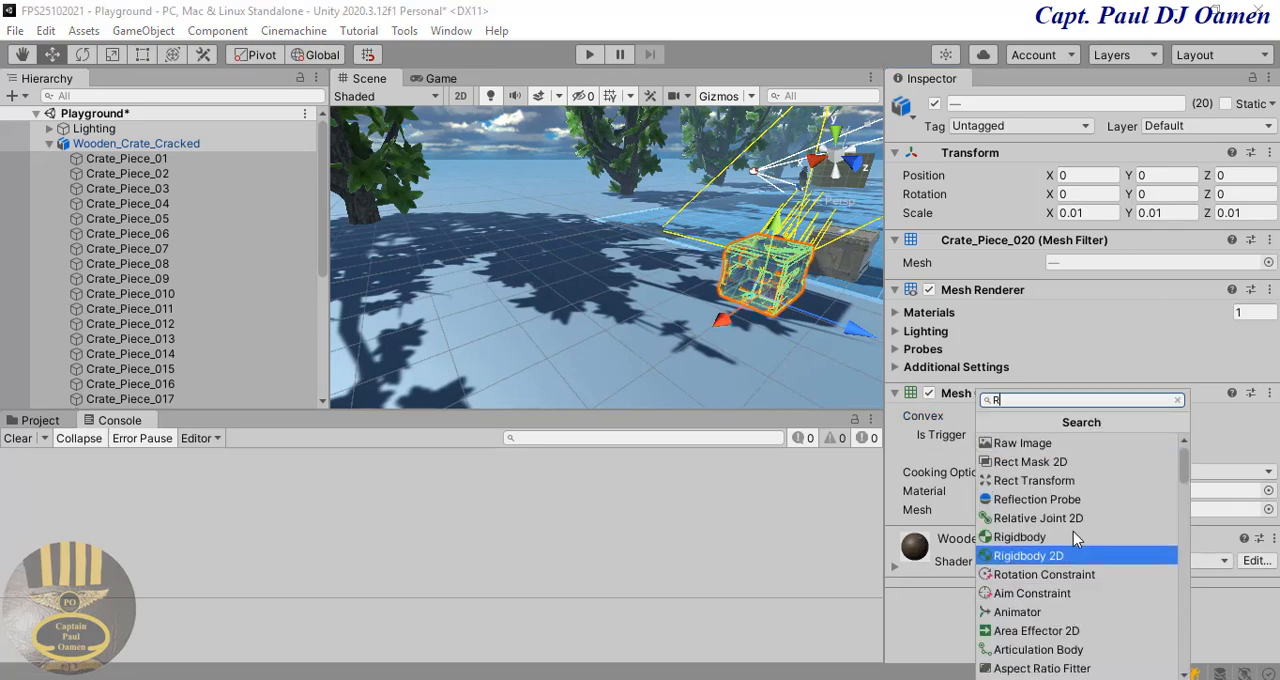
text(ig)
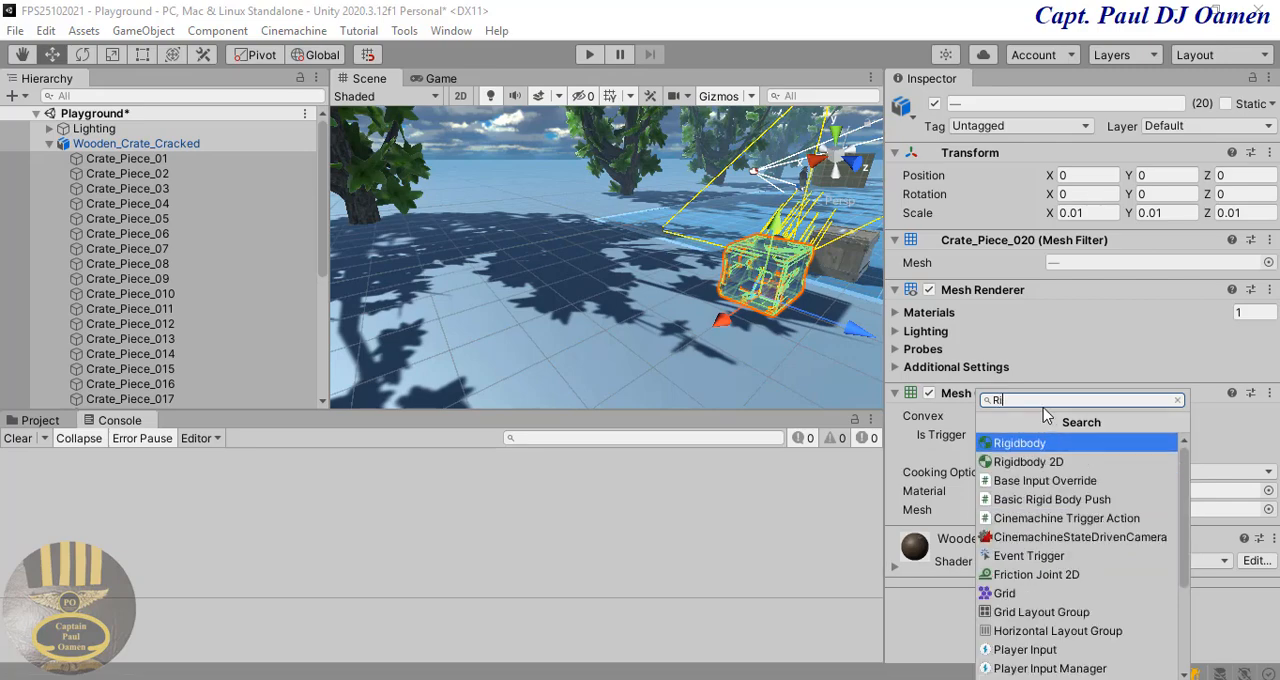
click(1041, 444)
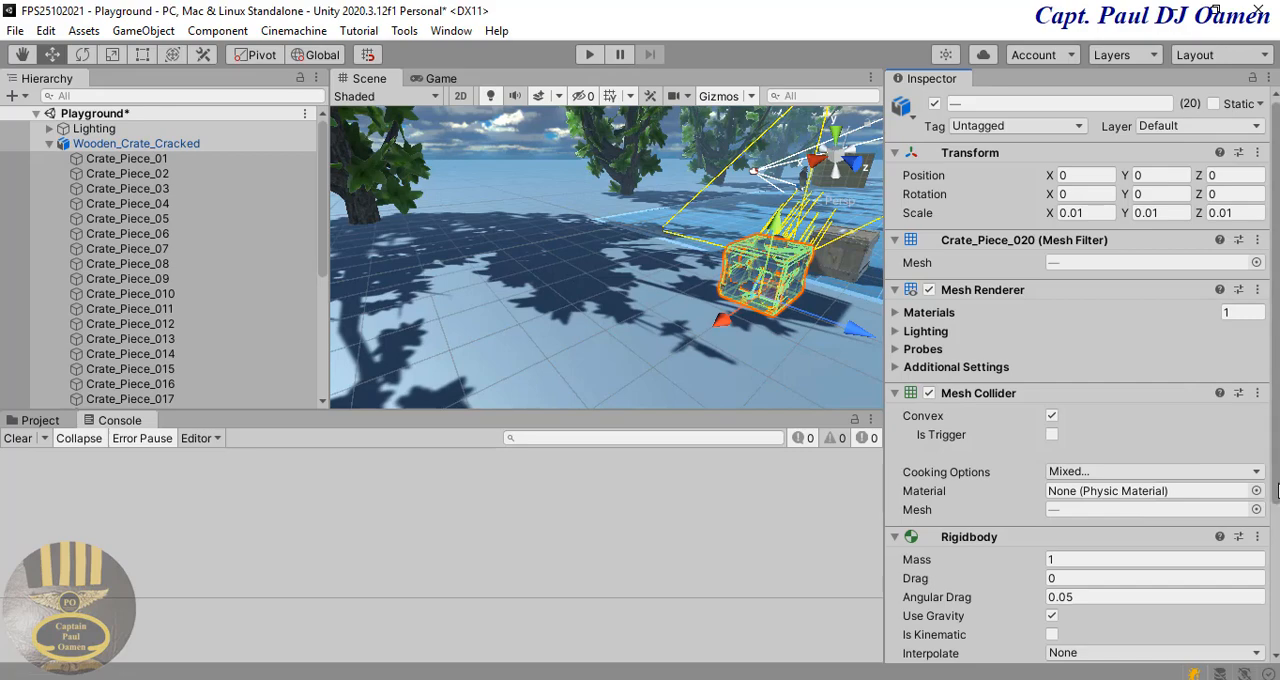
Step: Set the Rigidbody mass of all the cracked crate pieces to 0.5
drag(1275, 484, 1275, 507)
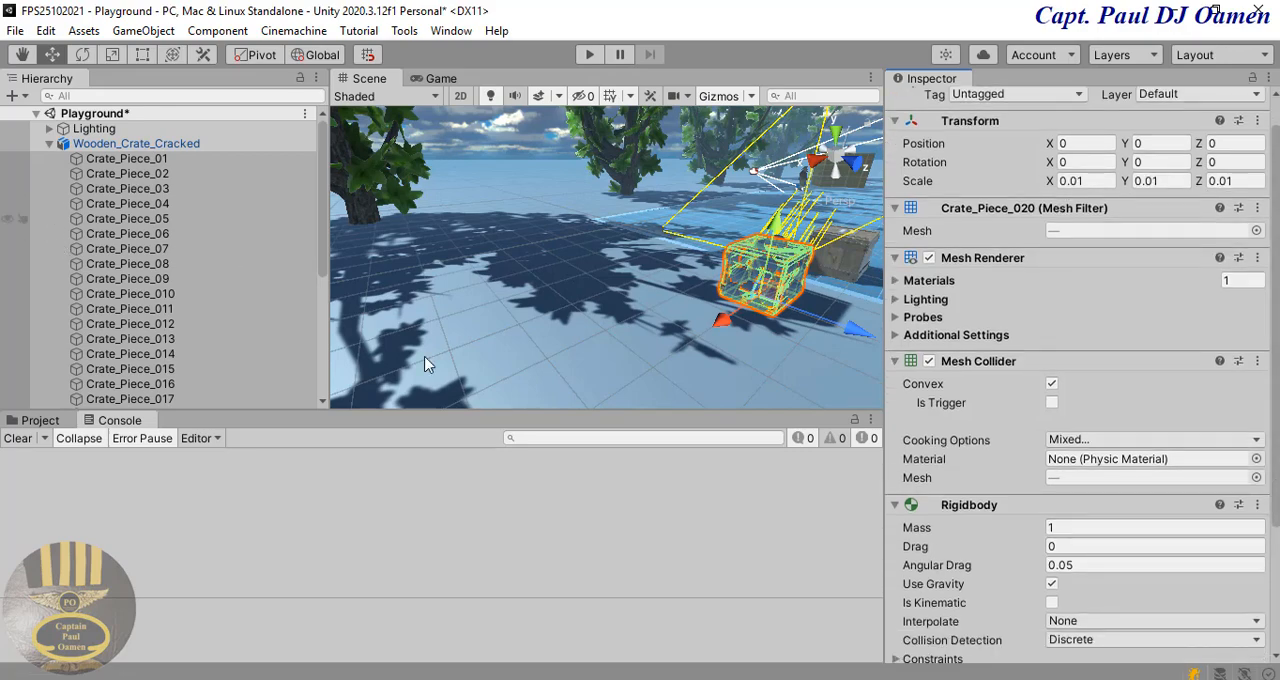
click(1071, 527)
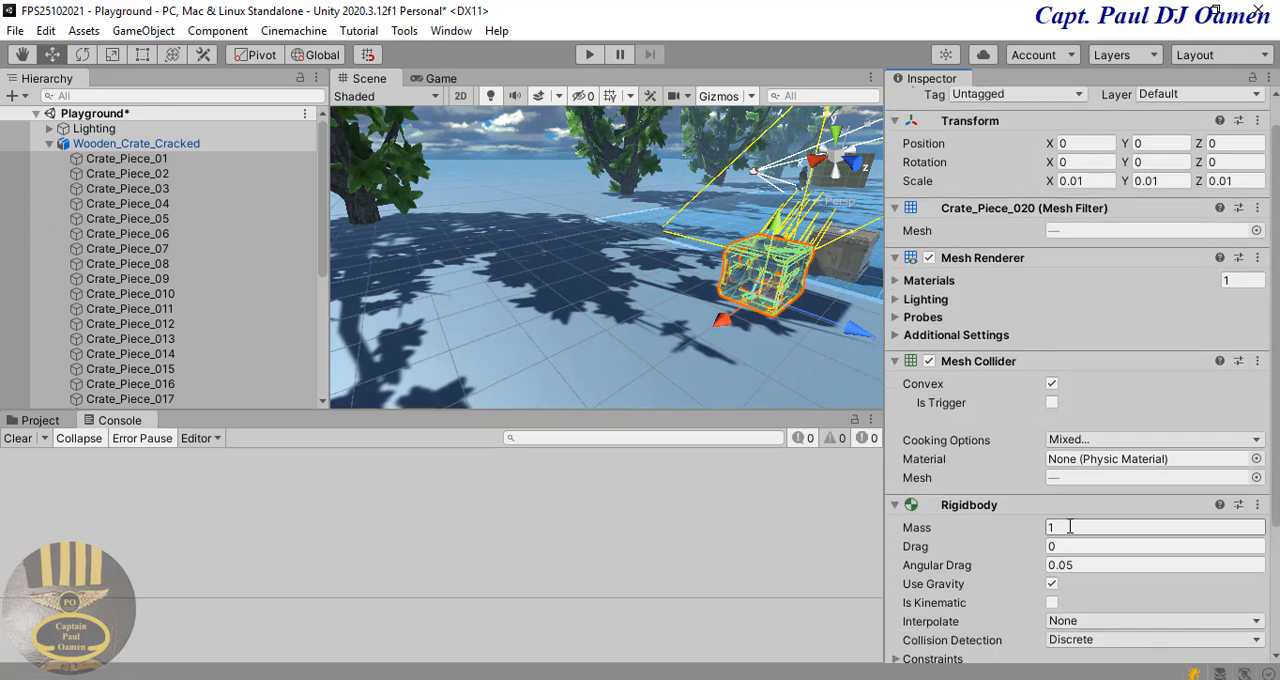
click(1060, 527)
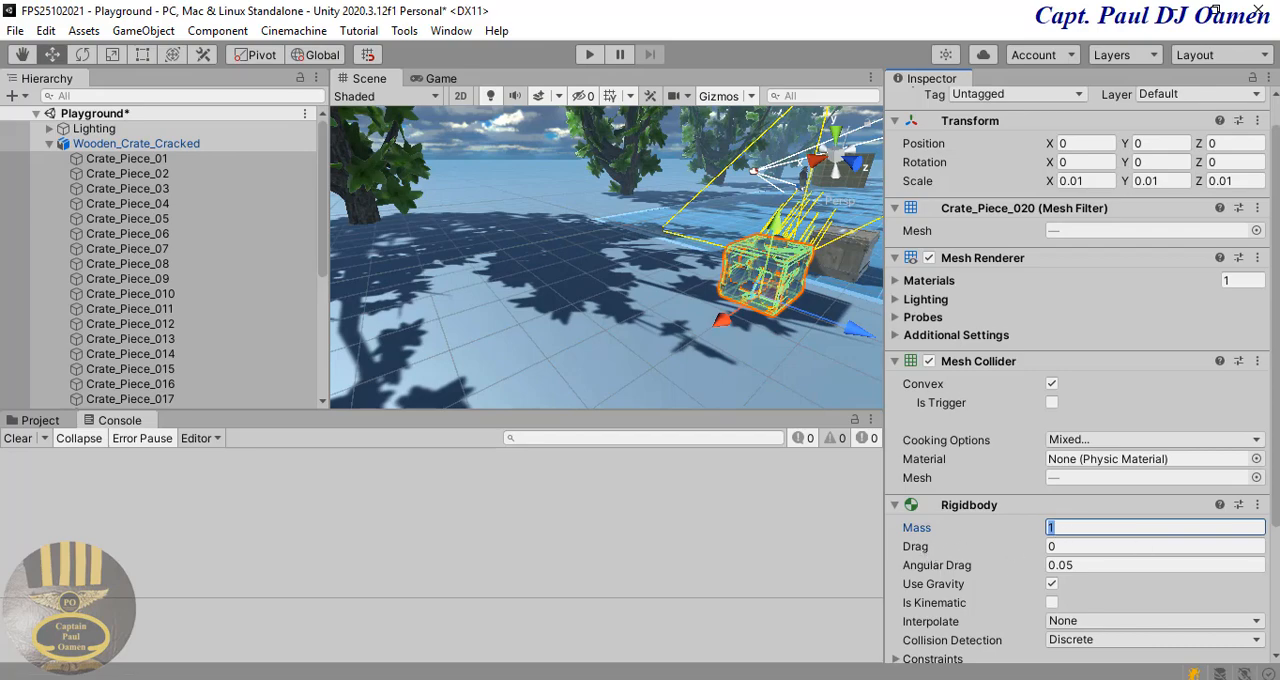
drag(1276, 500, 1277, 553)
scroll(963, 455, down, 2)
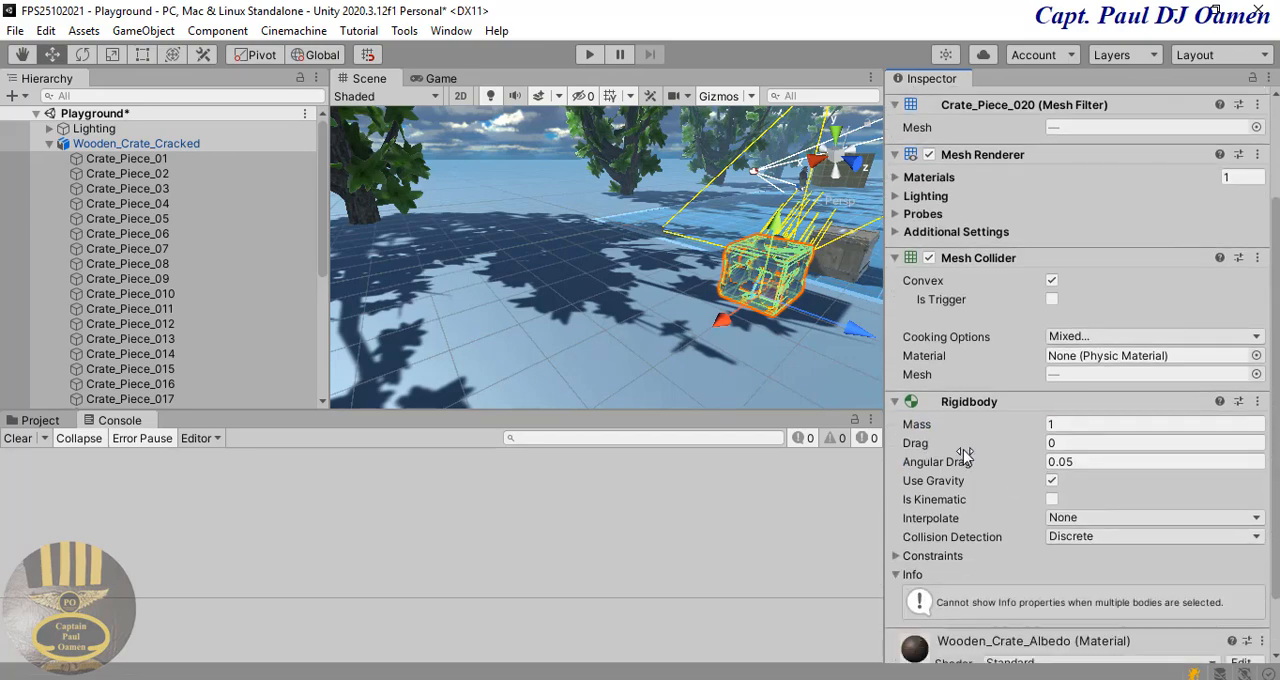
click(1067, 427)
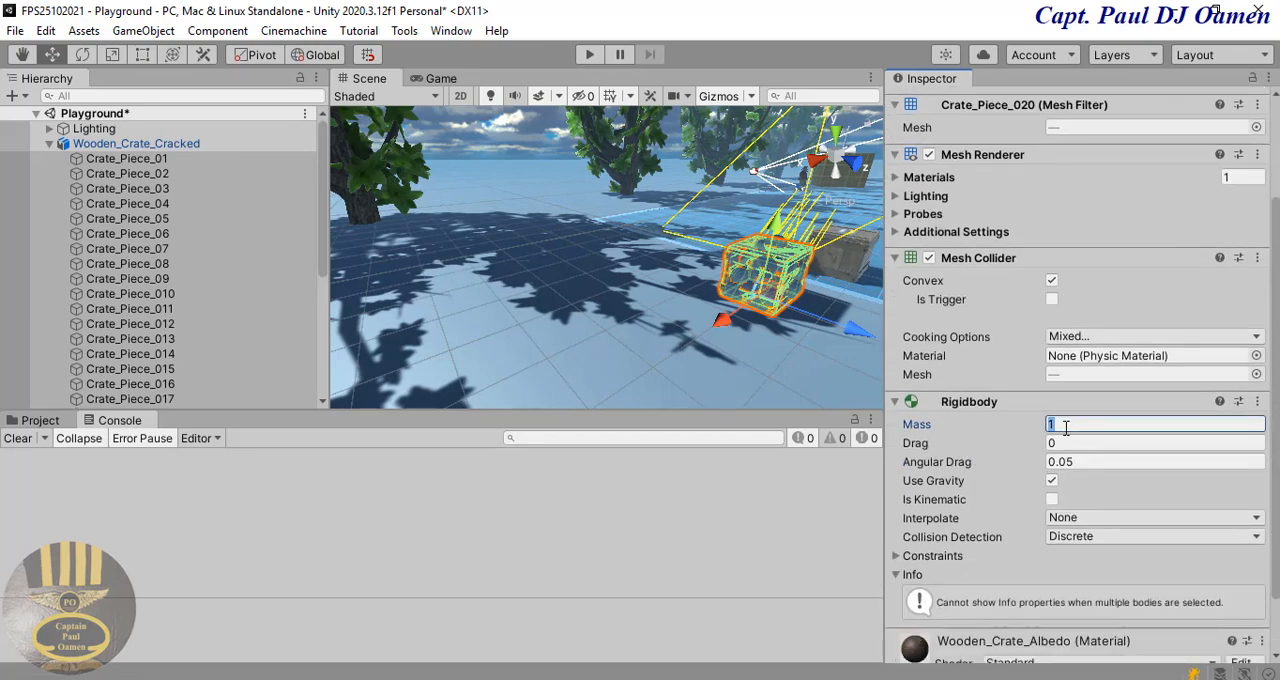
text(0.5)
Step: Collapse Wooden_Crate_Cracked and save it as an original prefab in the project's root Assets folder
click(44, 421)
click(474, 580)
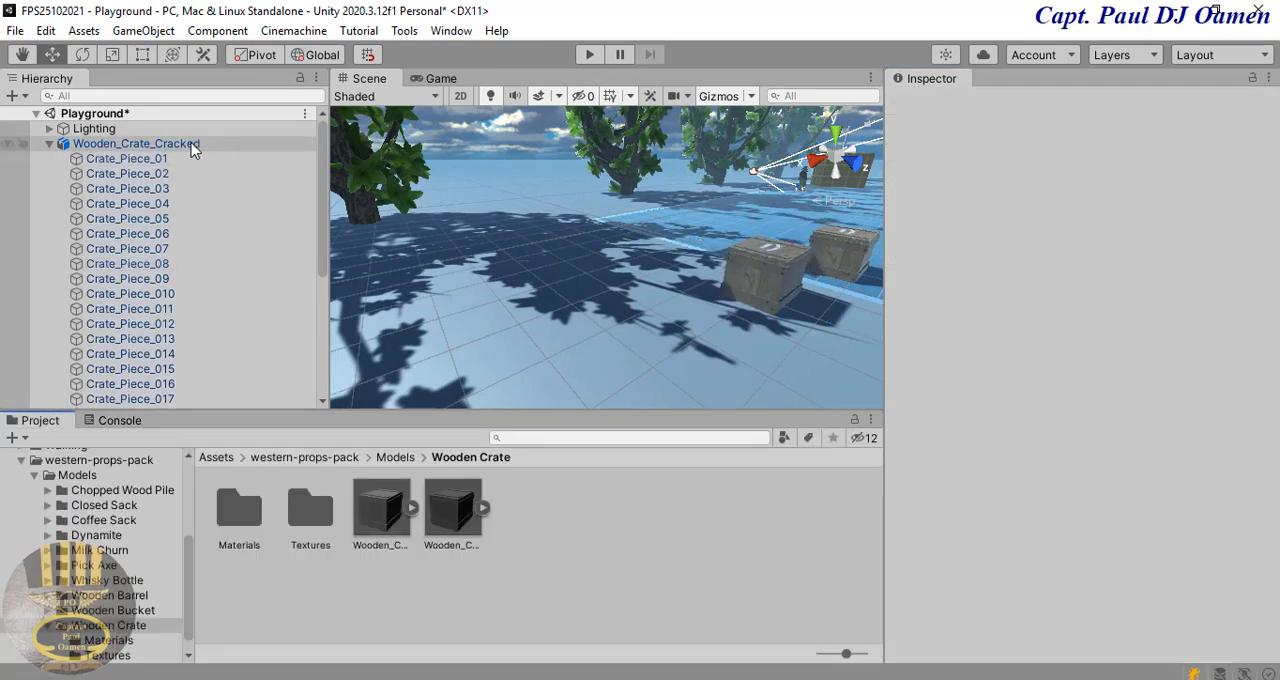
click(183, 147)
click(49, 144)
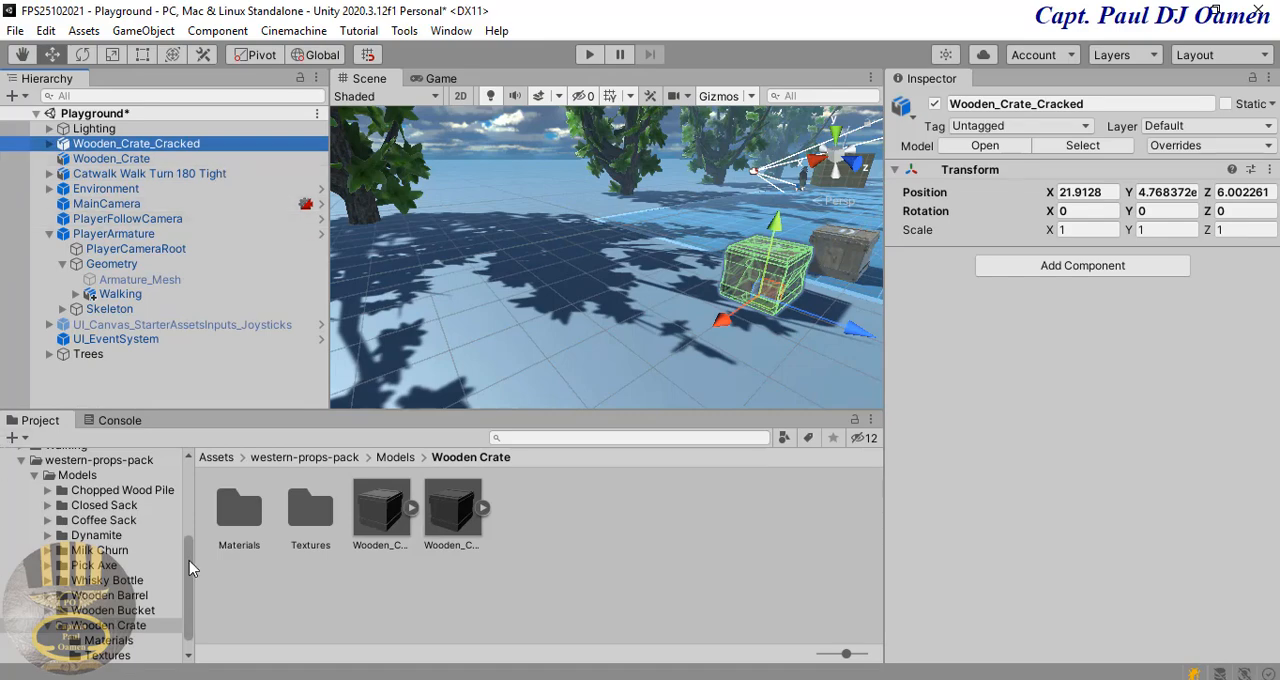
drag(189, 560, 199, 470)
click(62, 531)
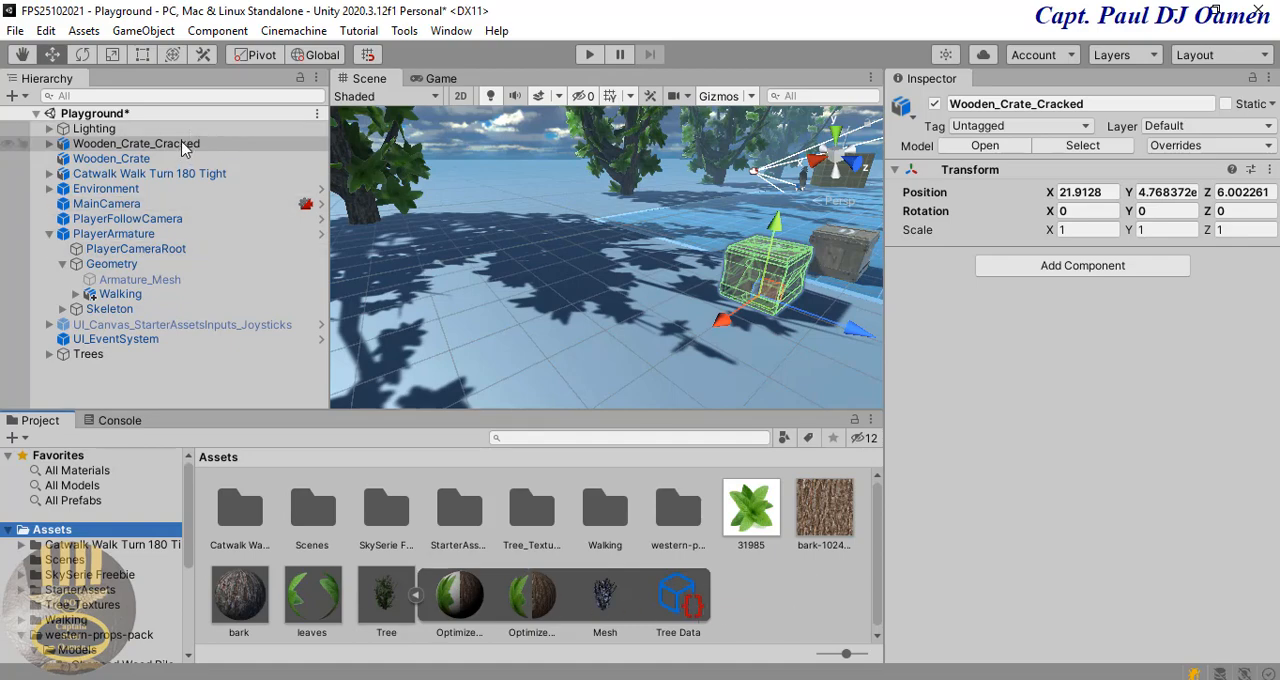
drag(183, 148, 773, 602)
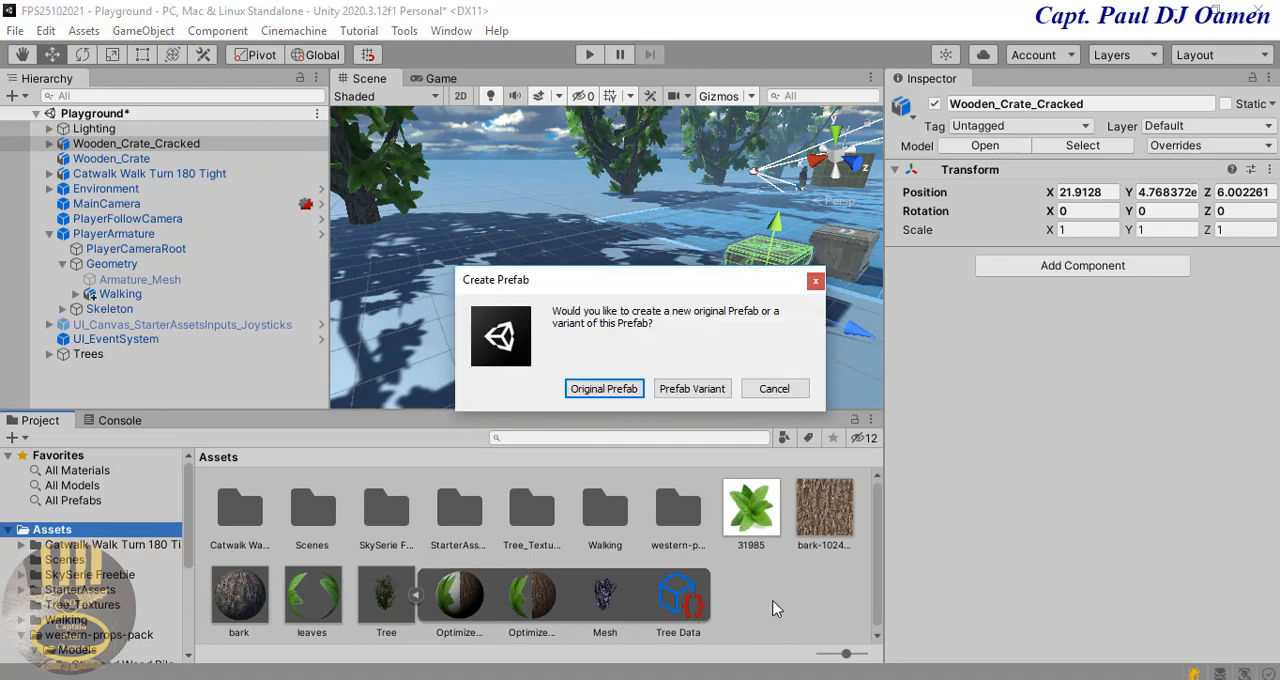
click(604, 389)
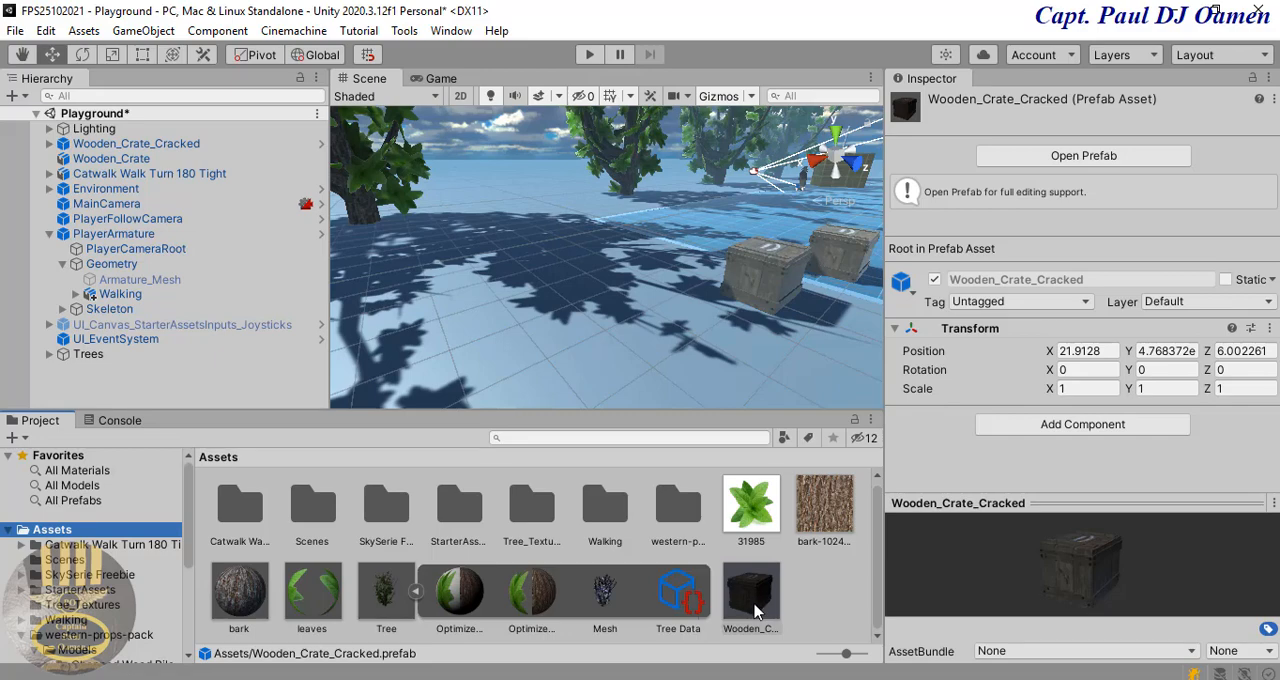
Step: Delete the Wooden_Crate_Cracked object from the Playground scene
click(778, 268)
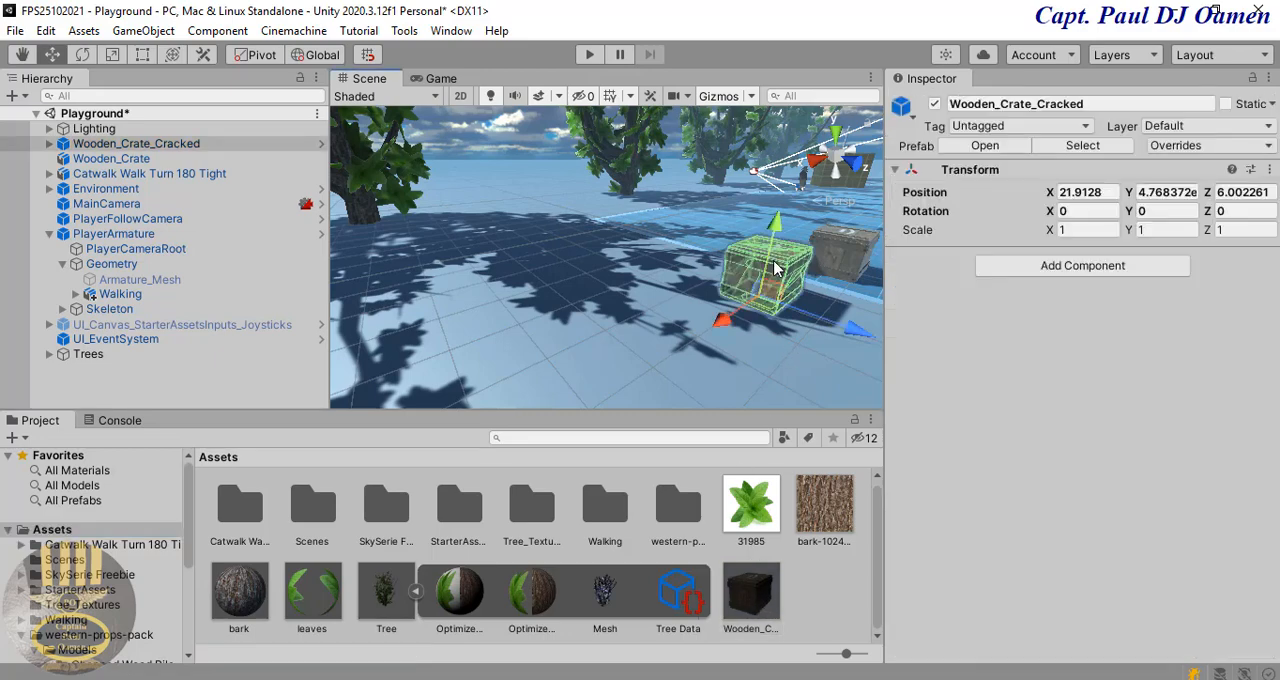
click(186, 148)
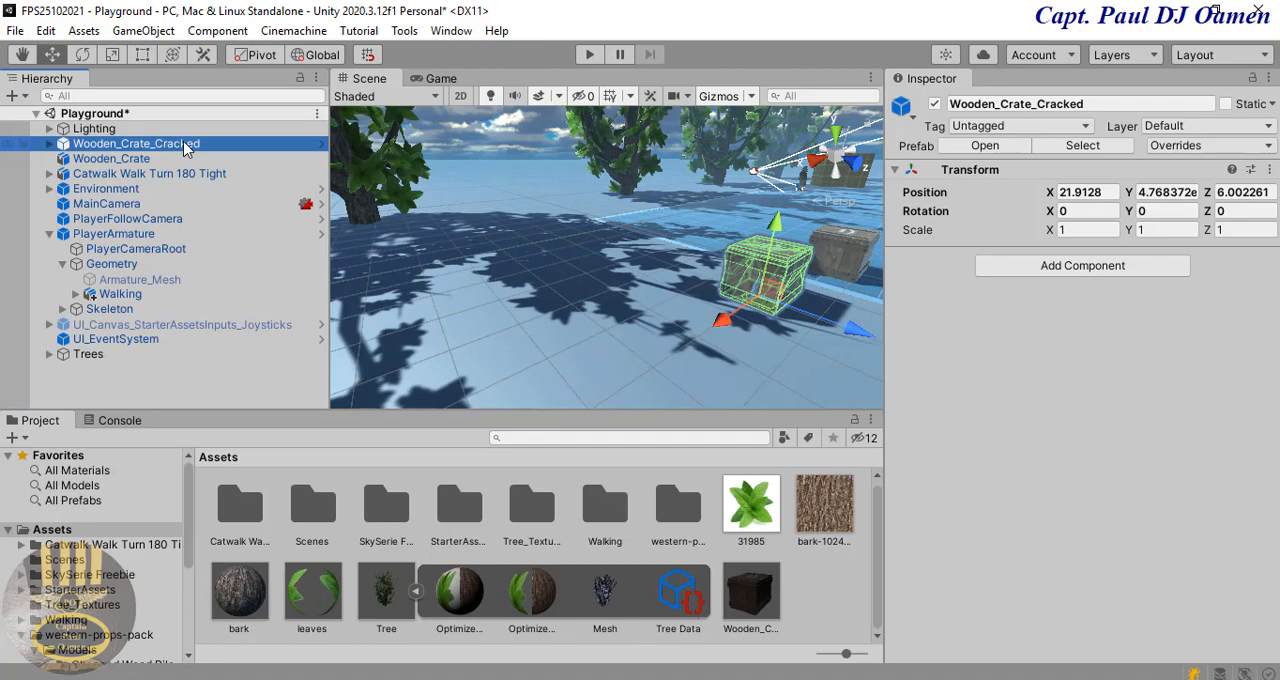
right_click(185, 148)
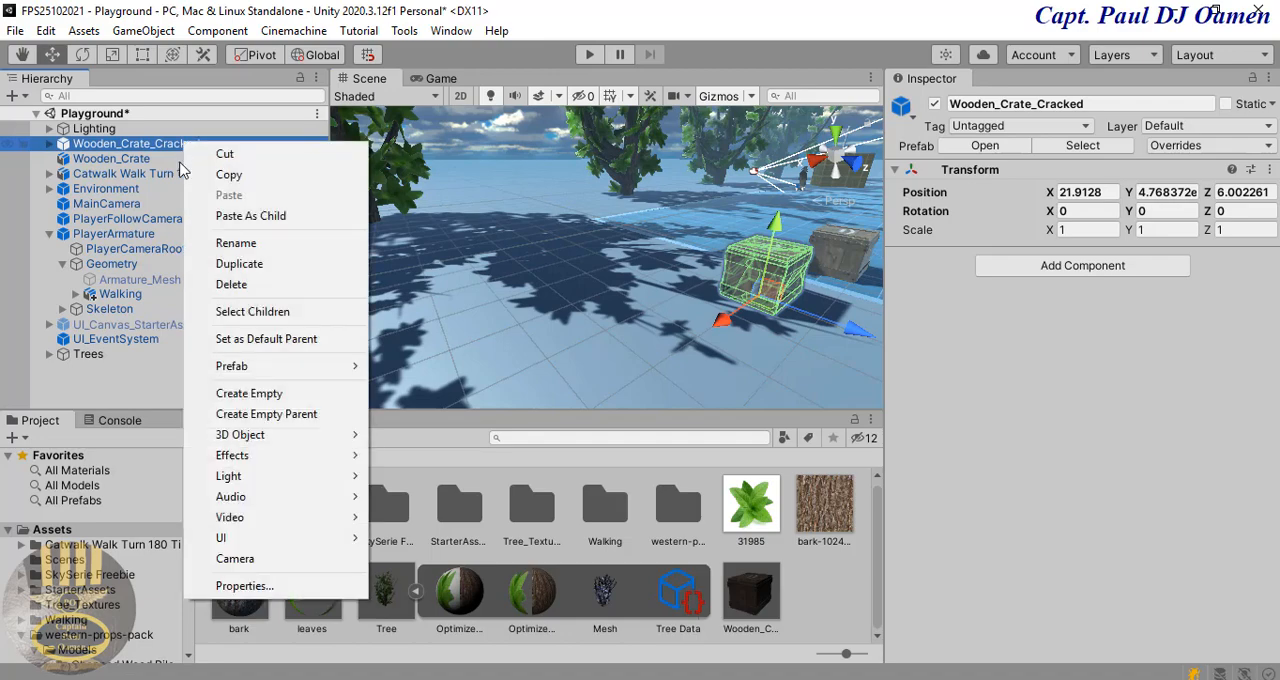
click(250, 292)
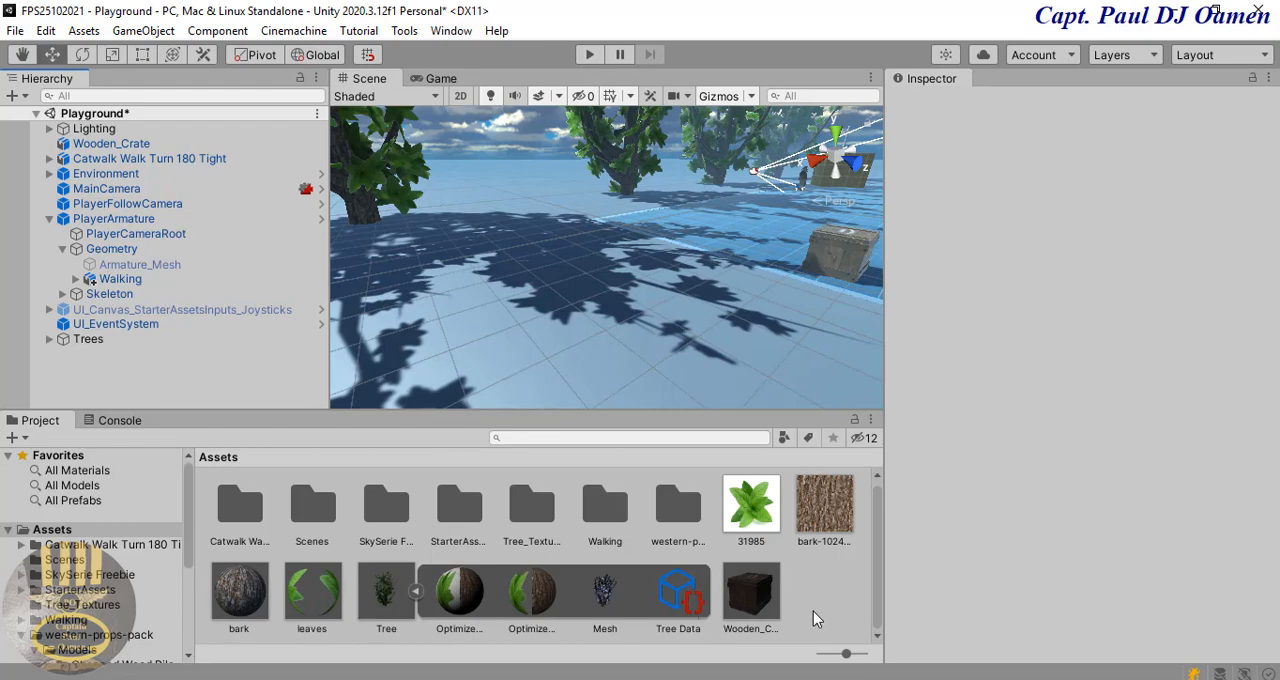
Step: Create a new script named Cratewood and attach it to the intact Wooden_Crate
click(839, 244)
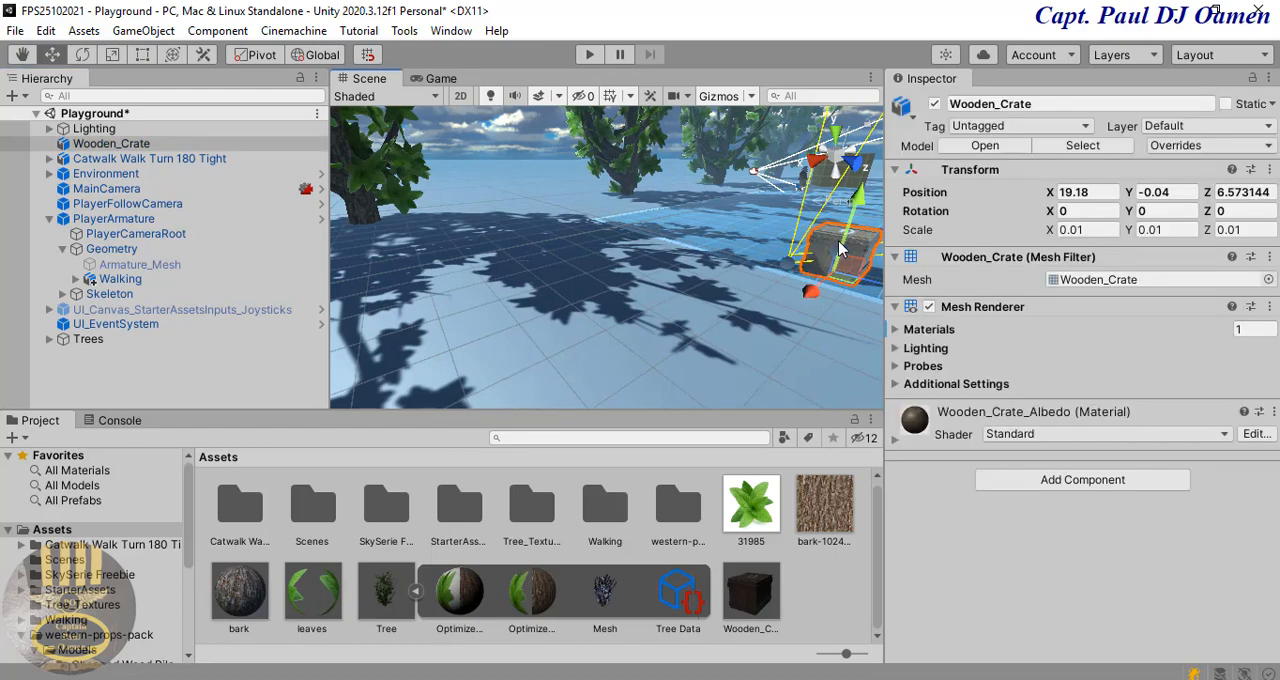
click(145, 147)
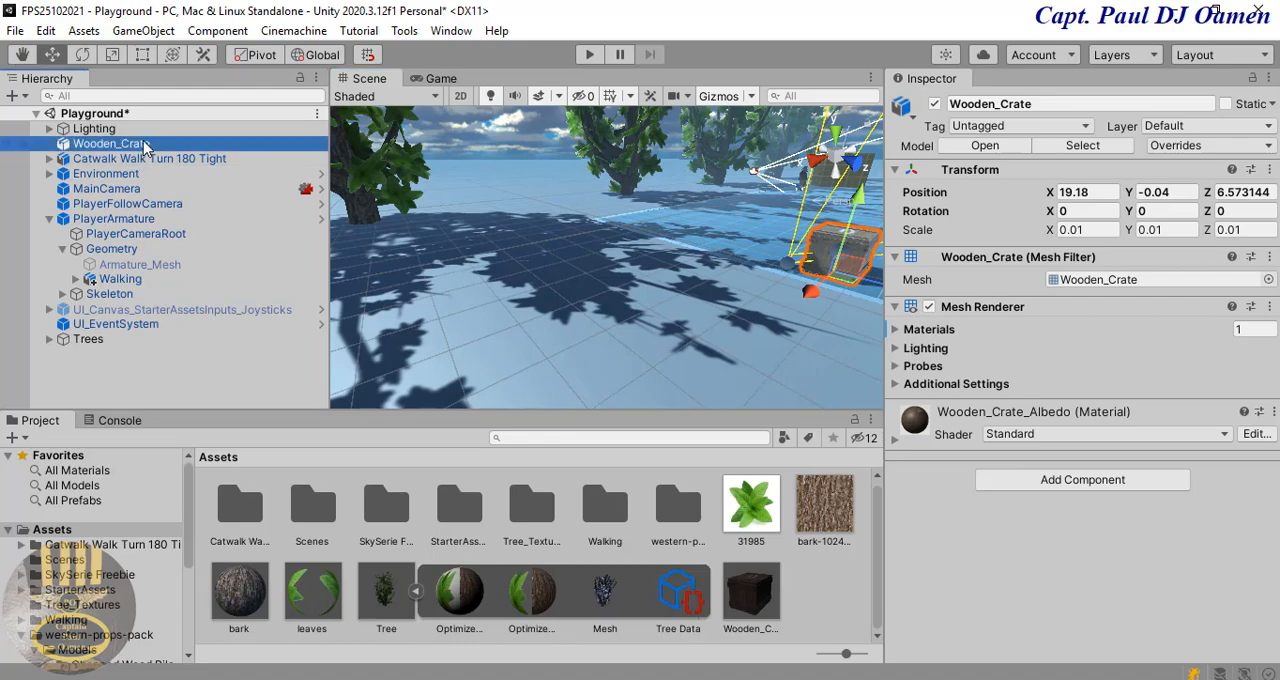
click(1058, 484)
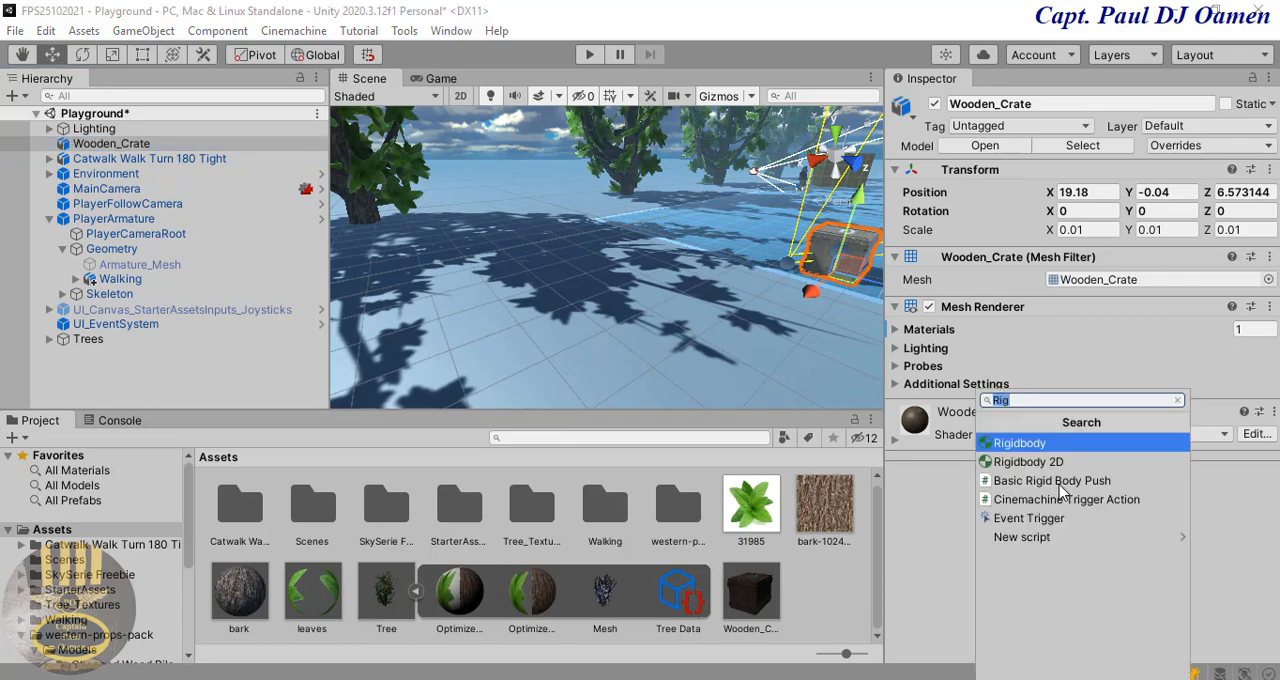
click(1010, 537)
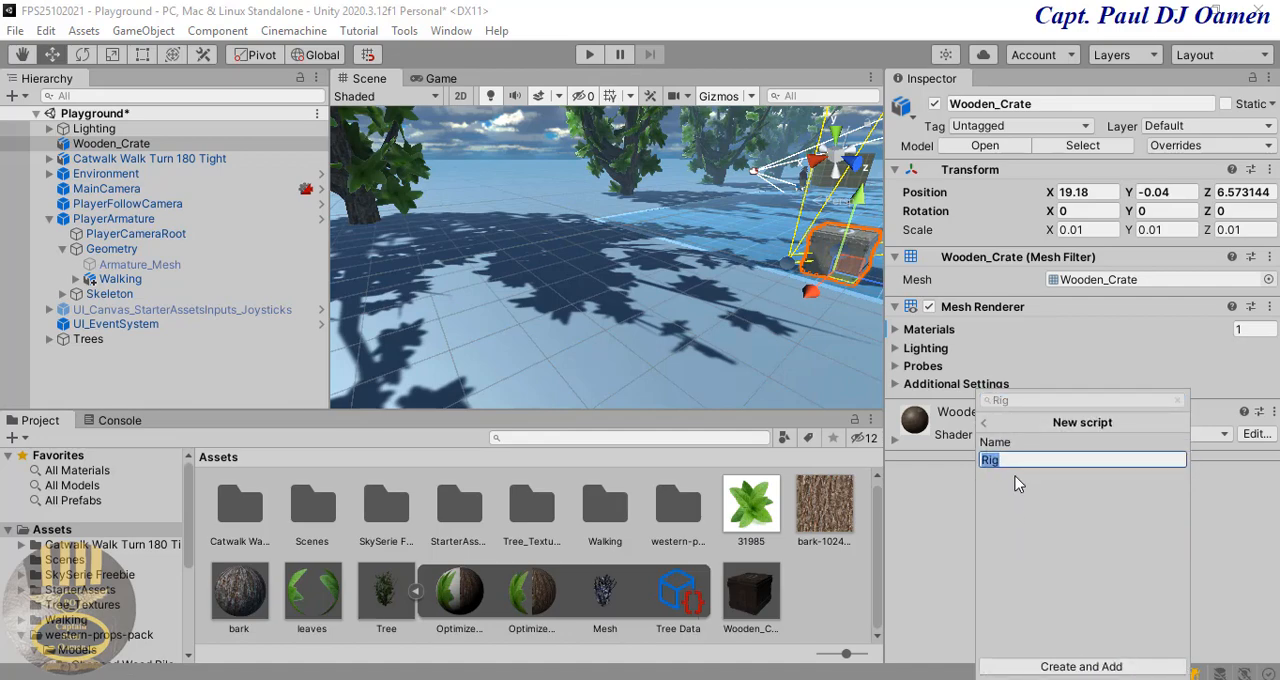
text(Cratewood)
click(1045, 667)
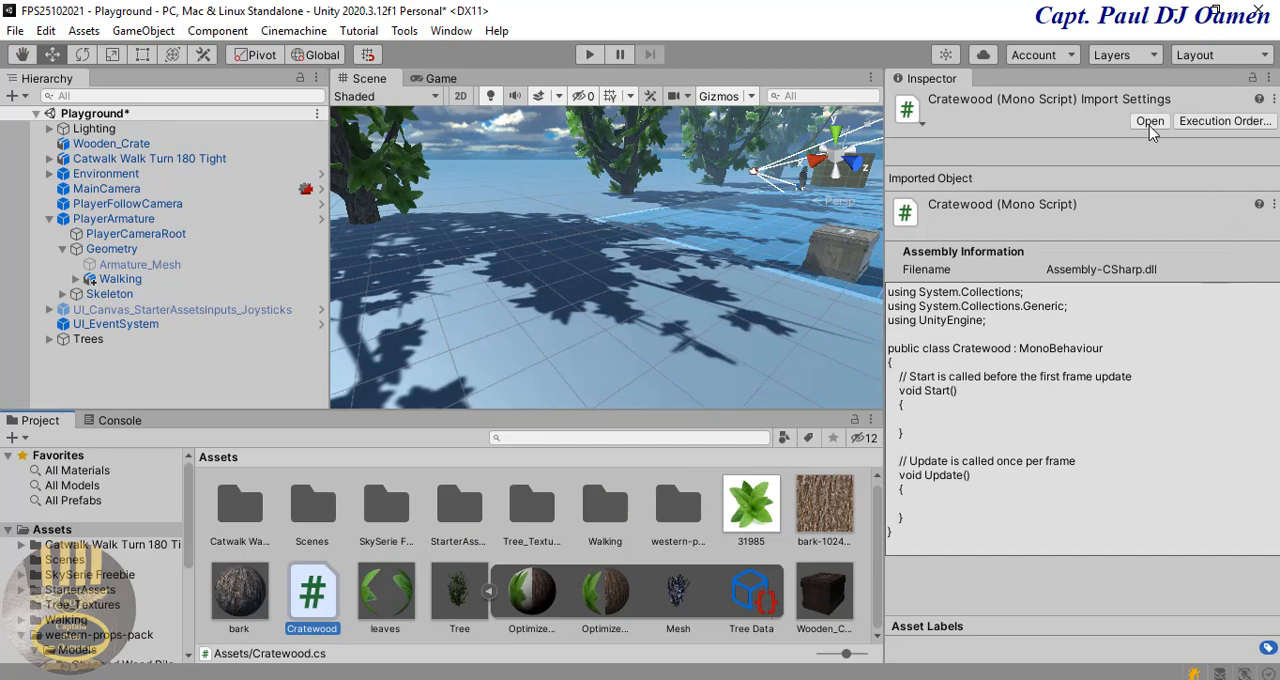
Step: Open the Cratewood script in Visual Studio and replace the comment above Start with the declaration "public GameObject BreakBox;"
click(1150, 122)
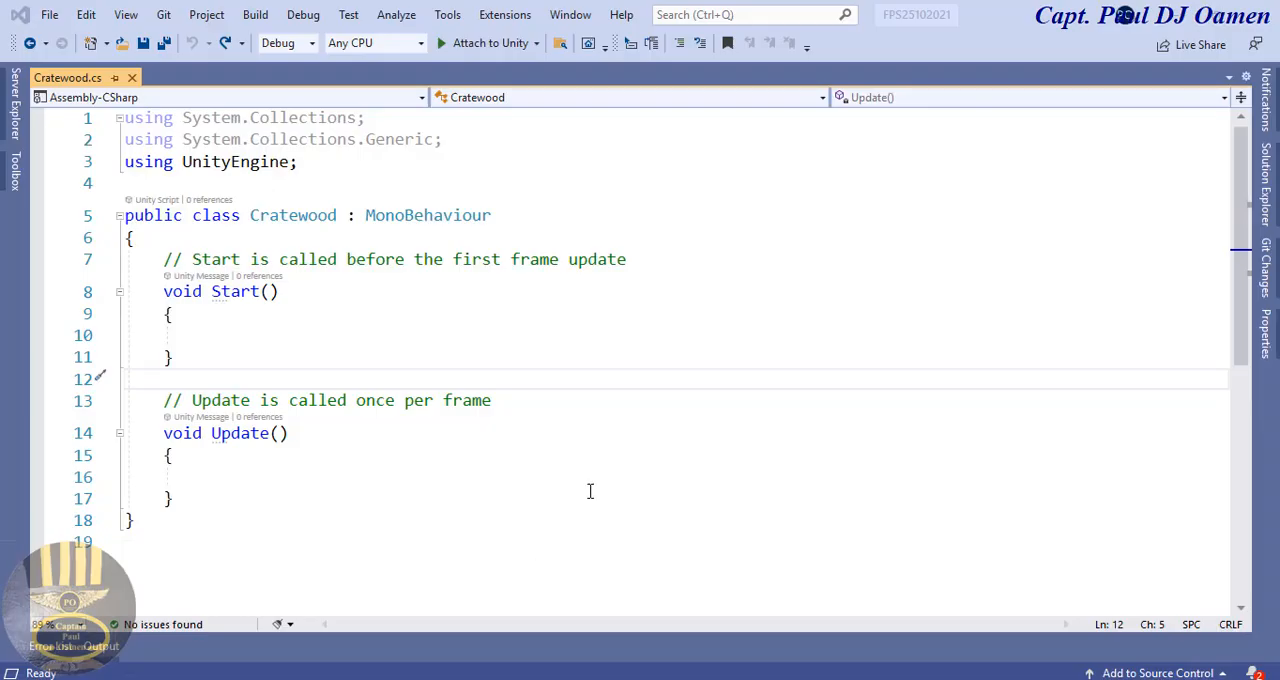
drag(629, 259, 163, 262)
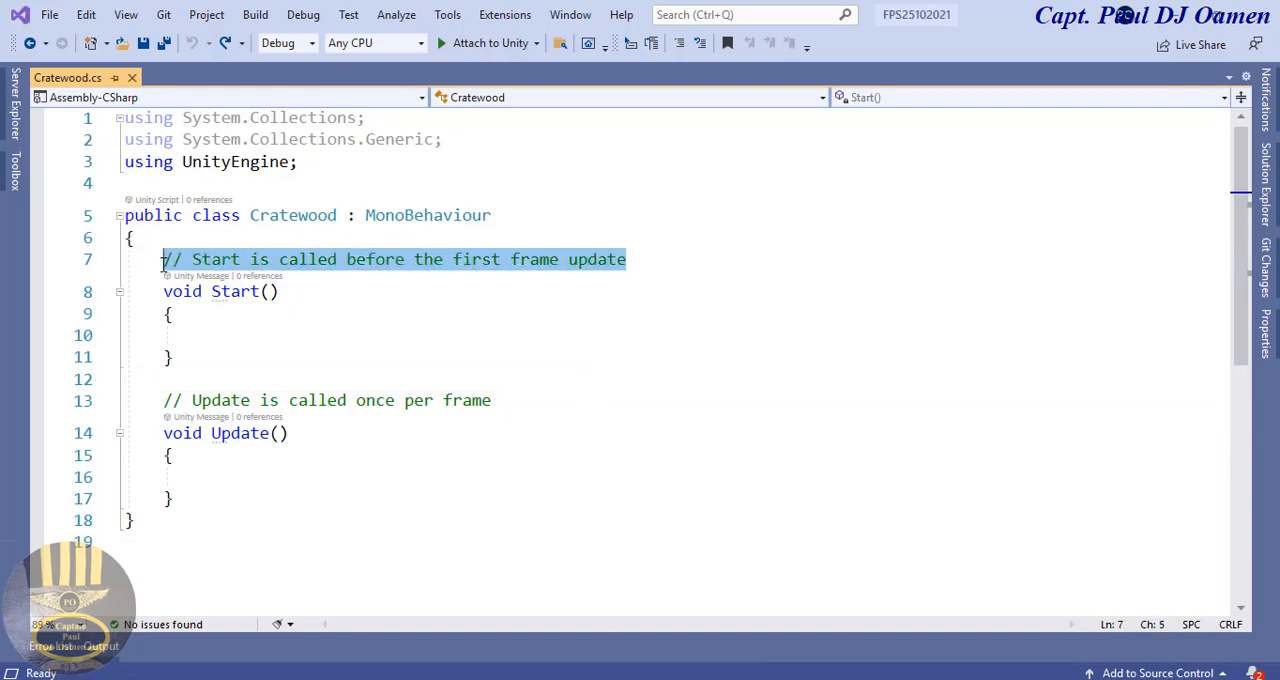
text(p)
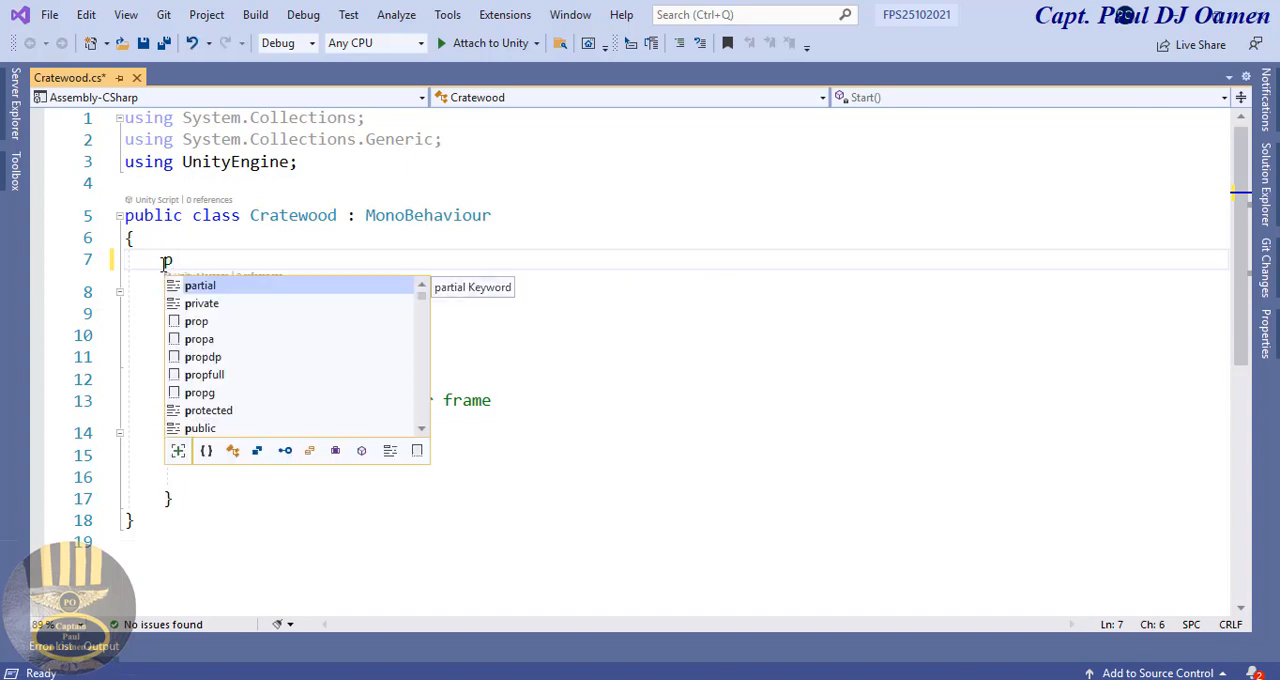
text(ublic )
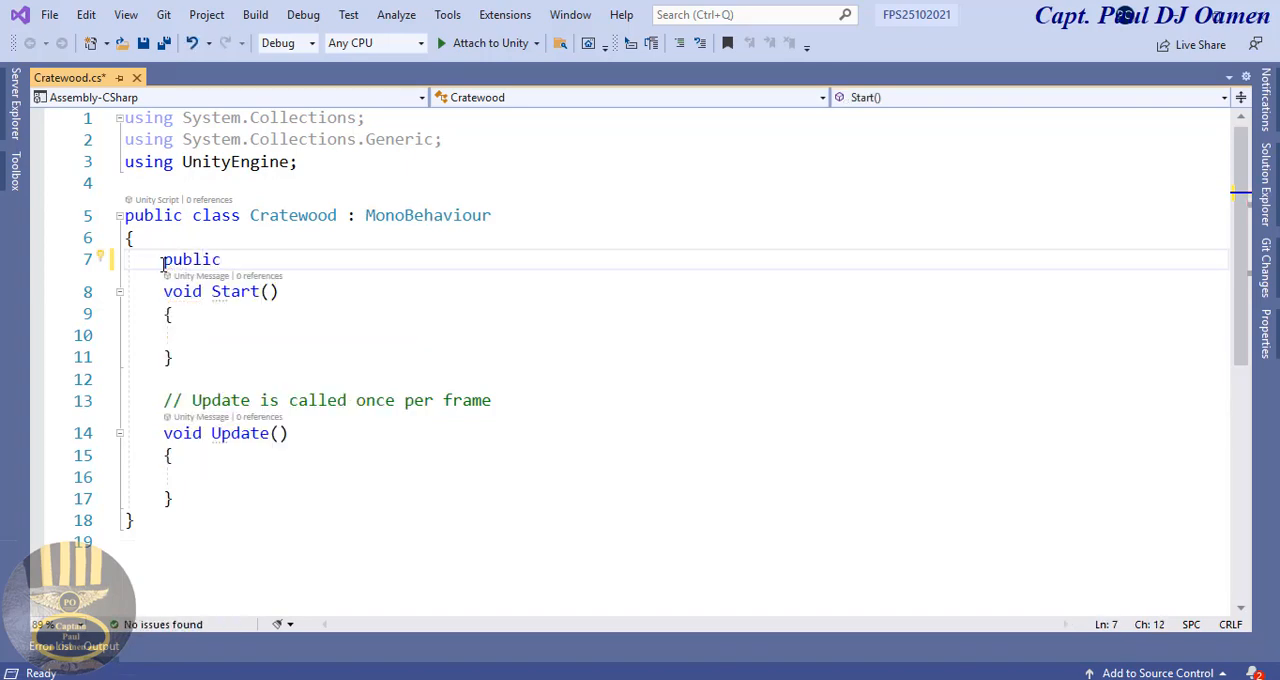
text(Game)
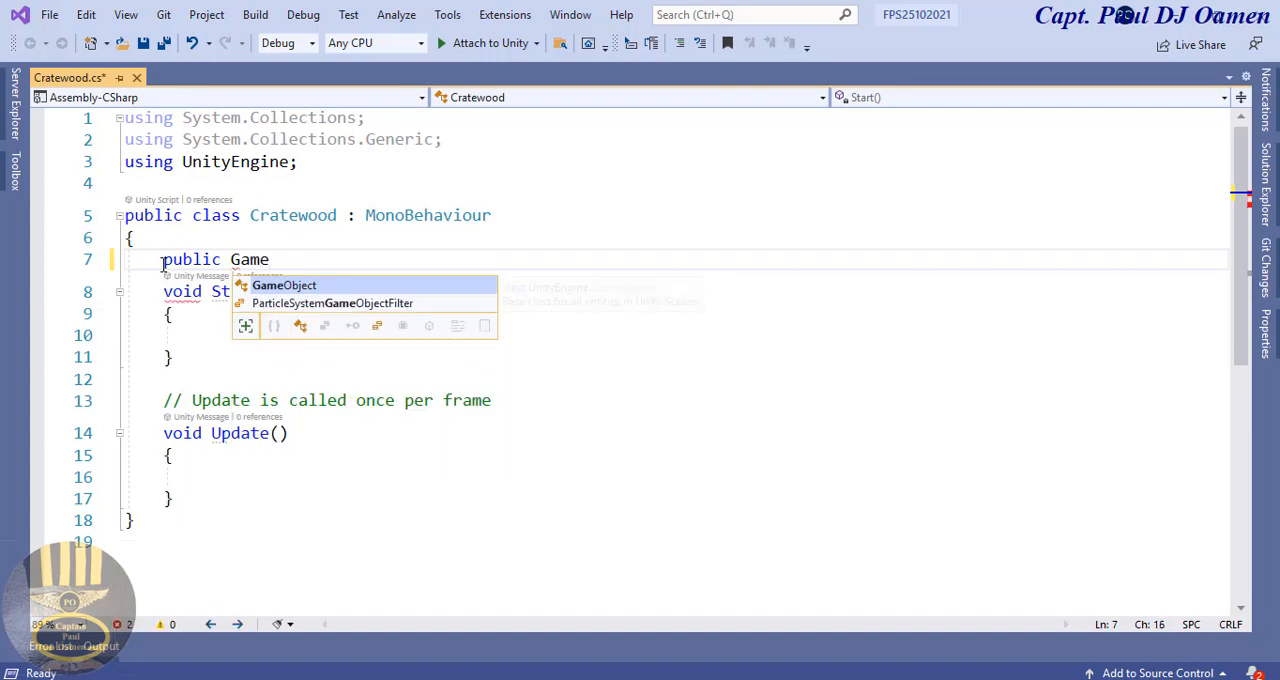
double_click(284, 286)
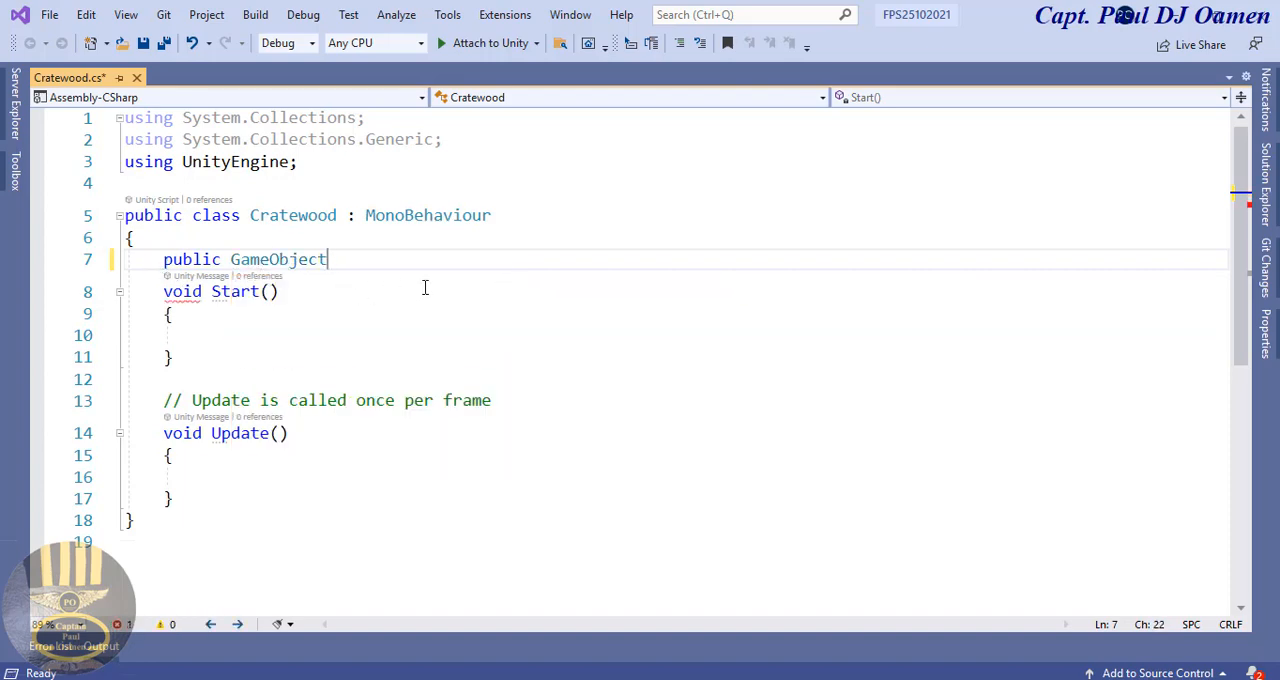
text(Br)
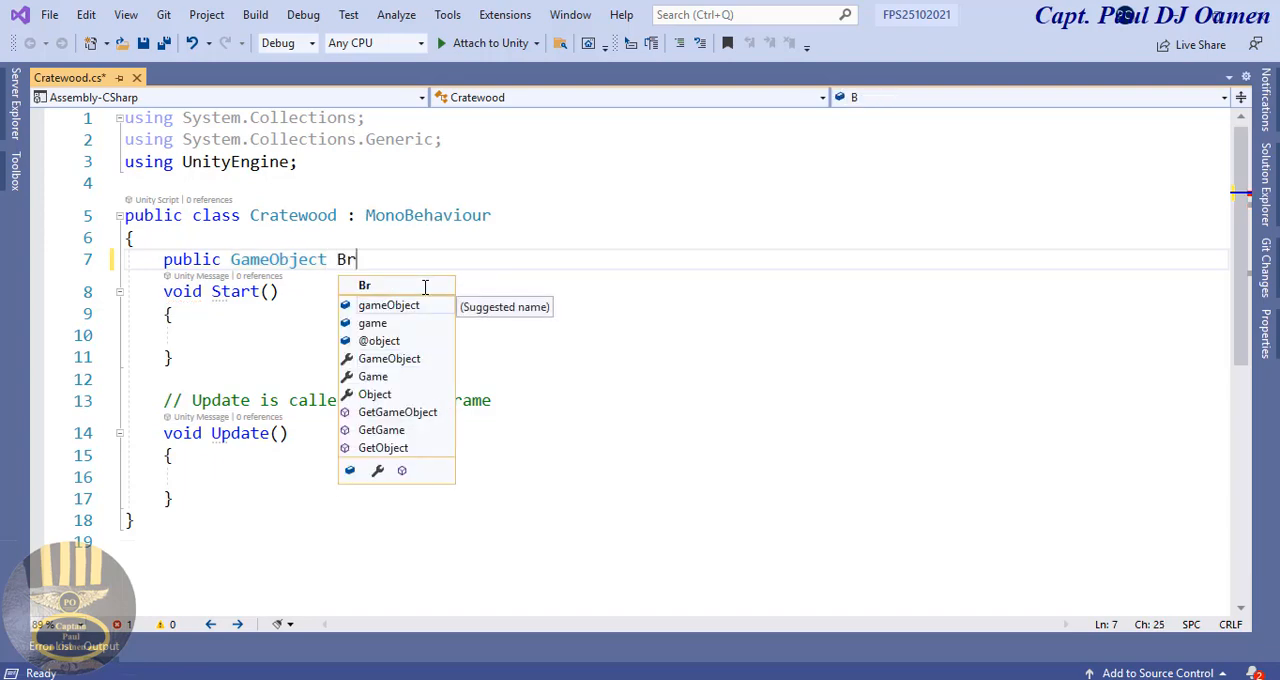
text(e)
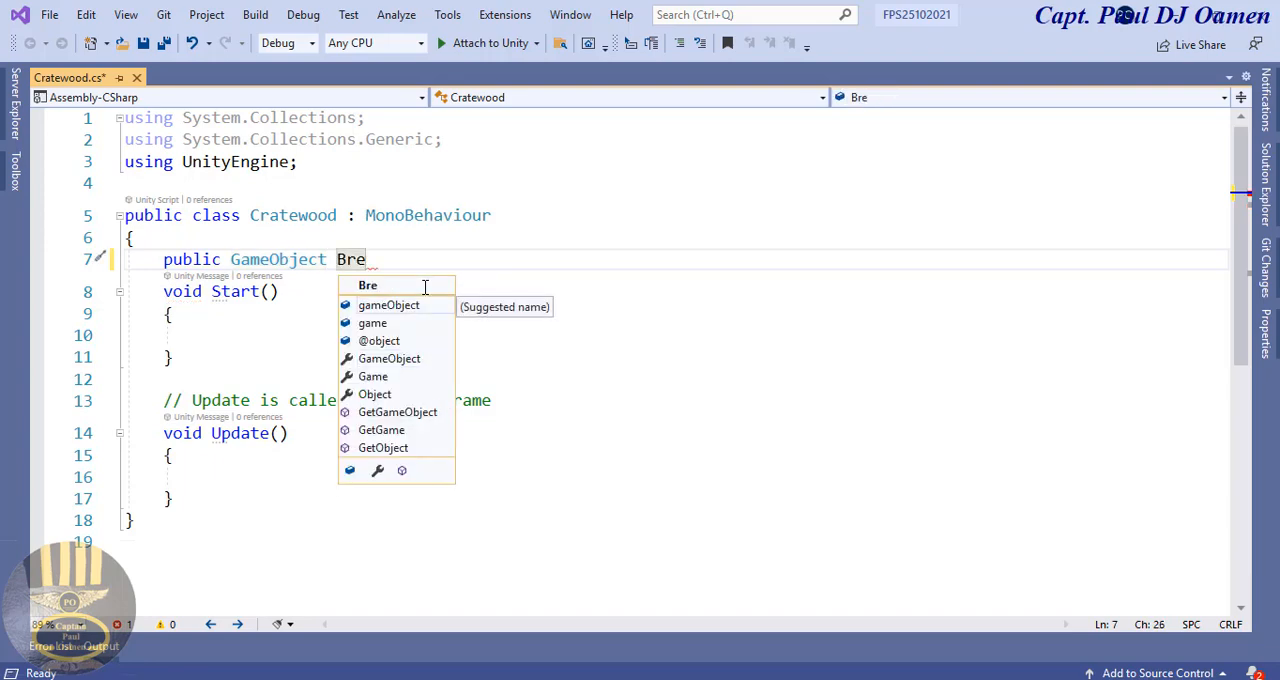
text(akBox)
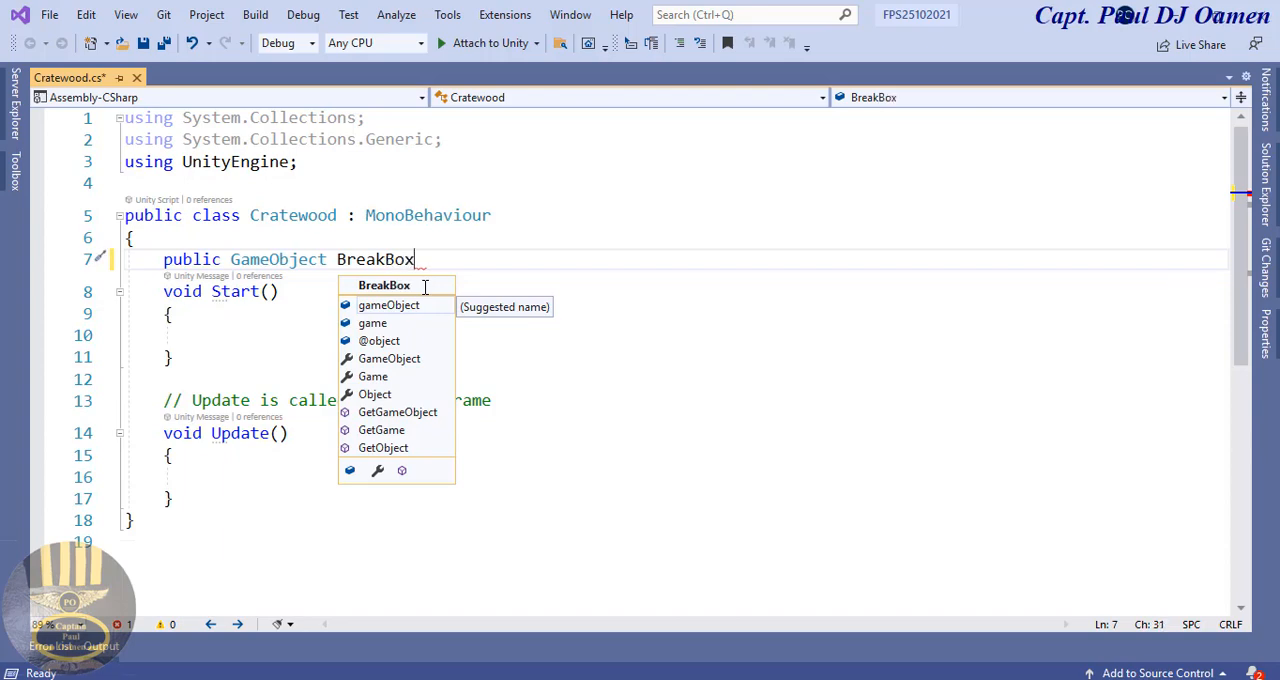
text(;)
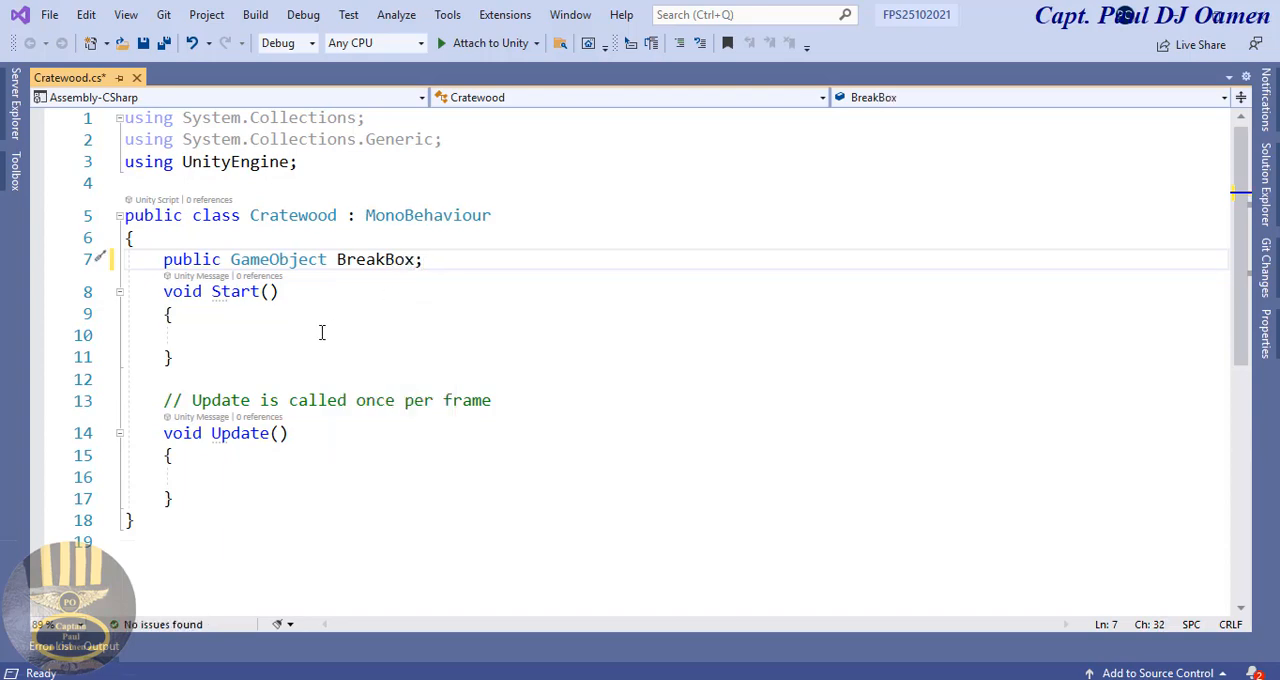
Step: Delete the Start method and the Update comment, and change the Update method's declaration to "private void OnTriggerEnter"
drag(160, 291, 503, 395)
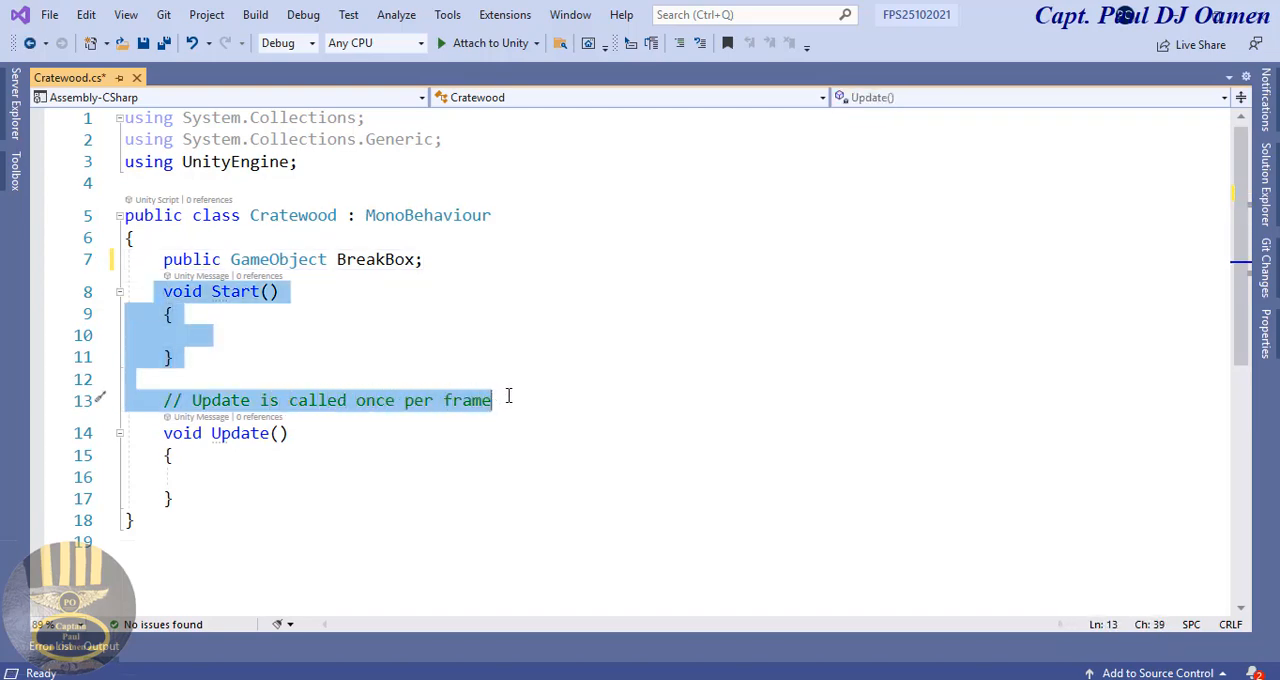
key(Delete)
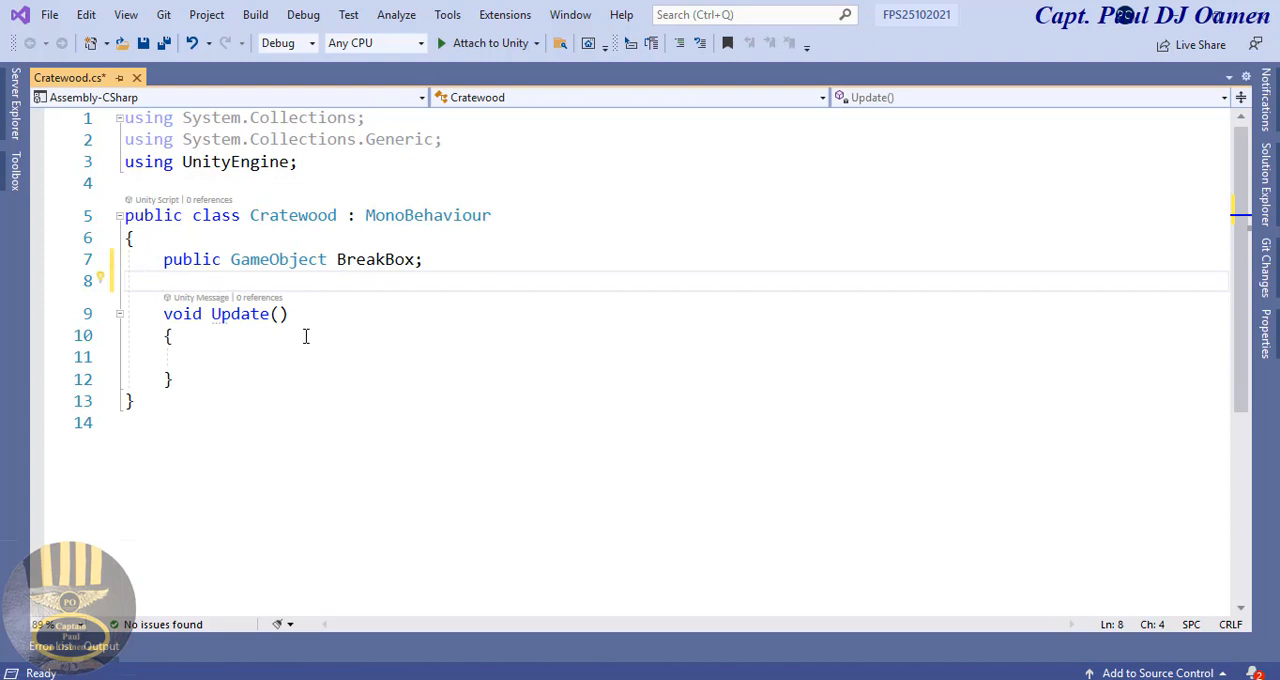
drag(287, 314, 165, 310)
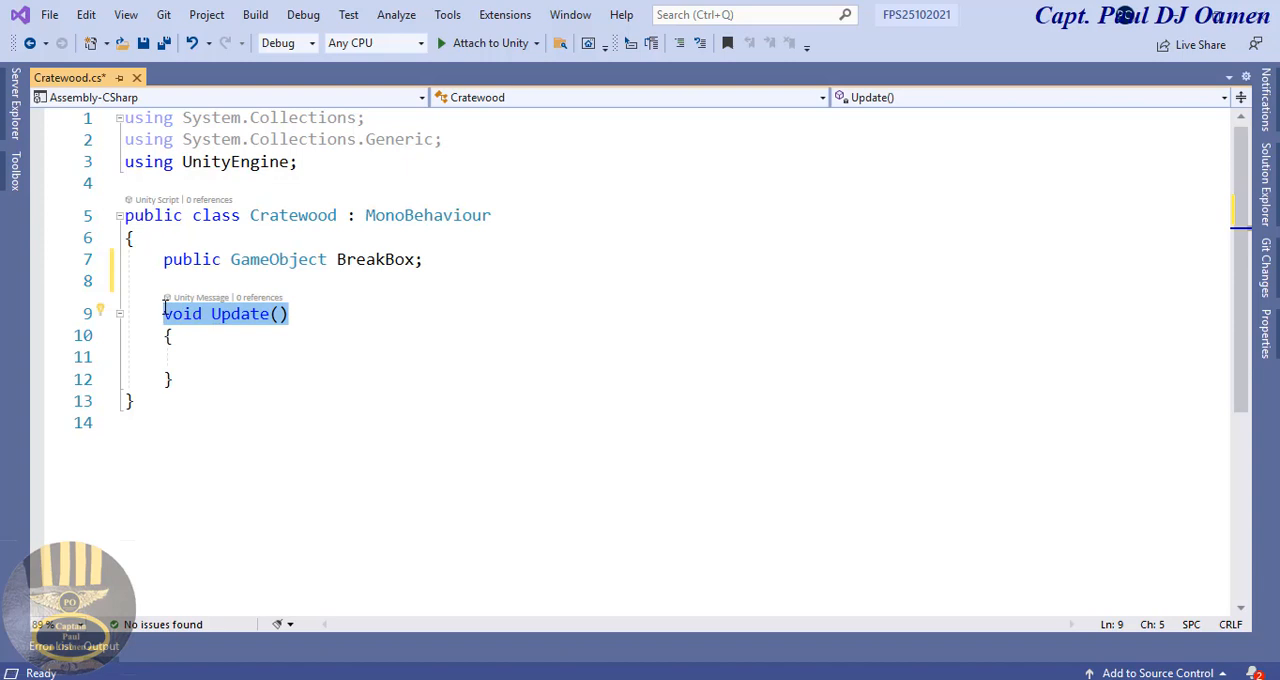
text(private )
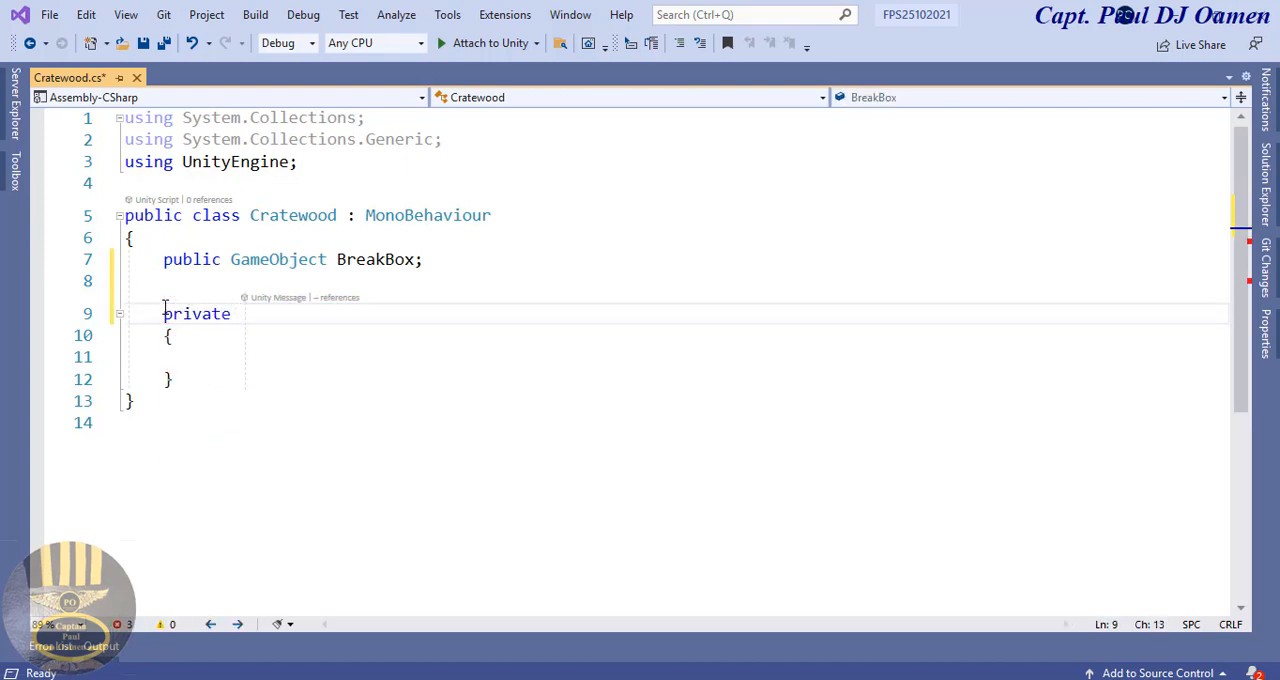
text(void )
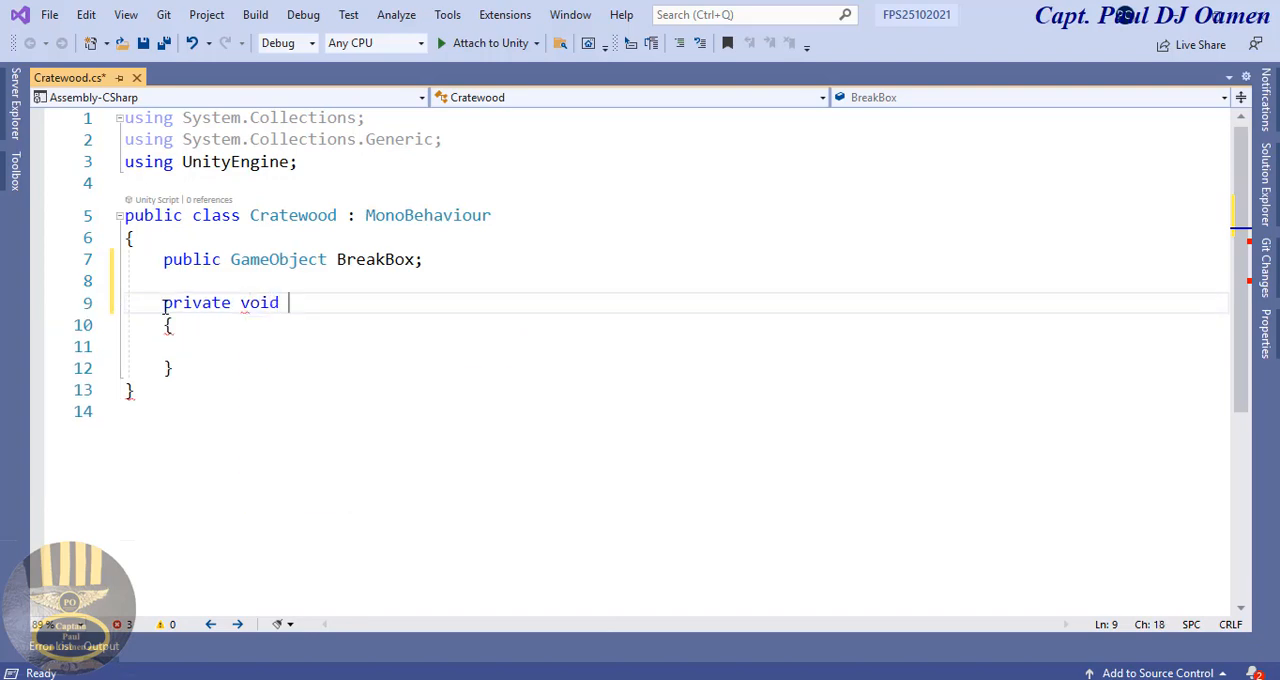
text(OnTri)
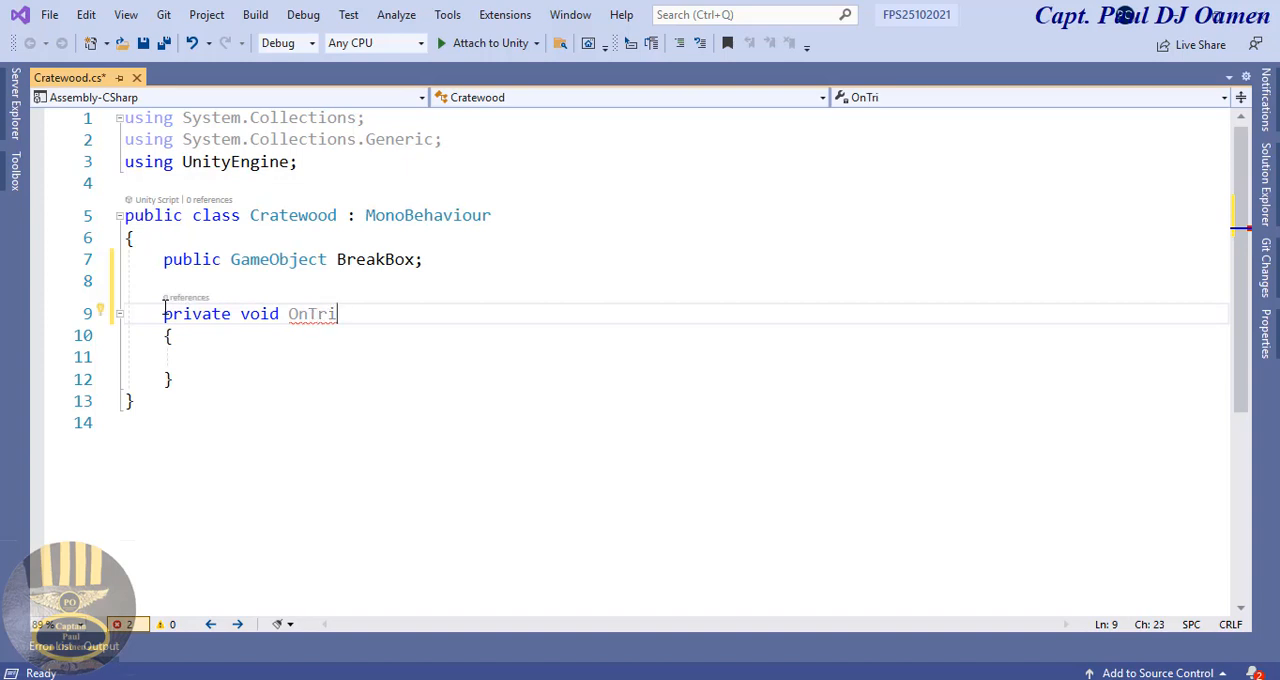
text(ggerEnter)
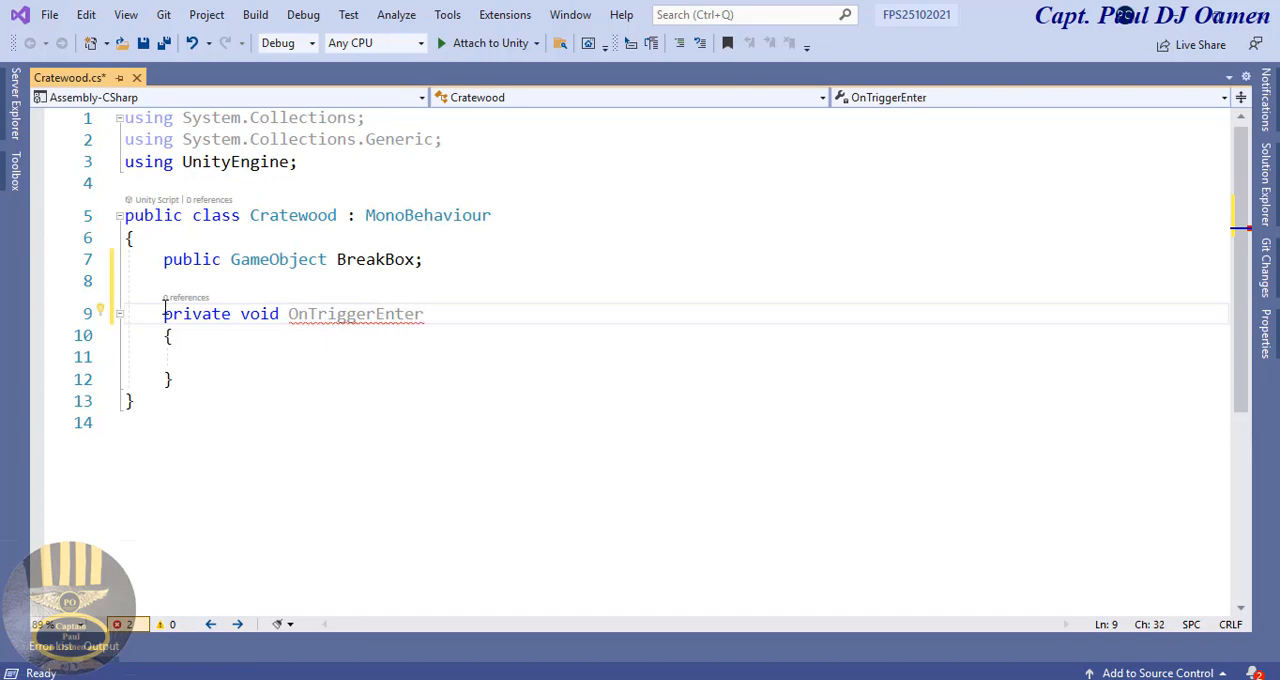
text(()
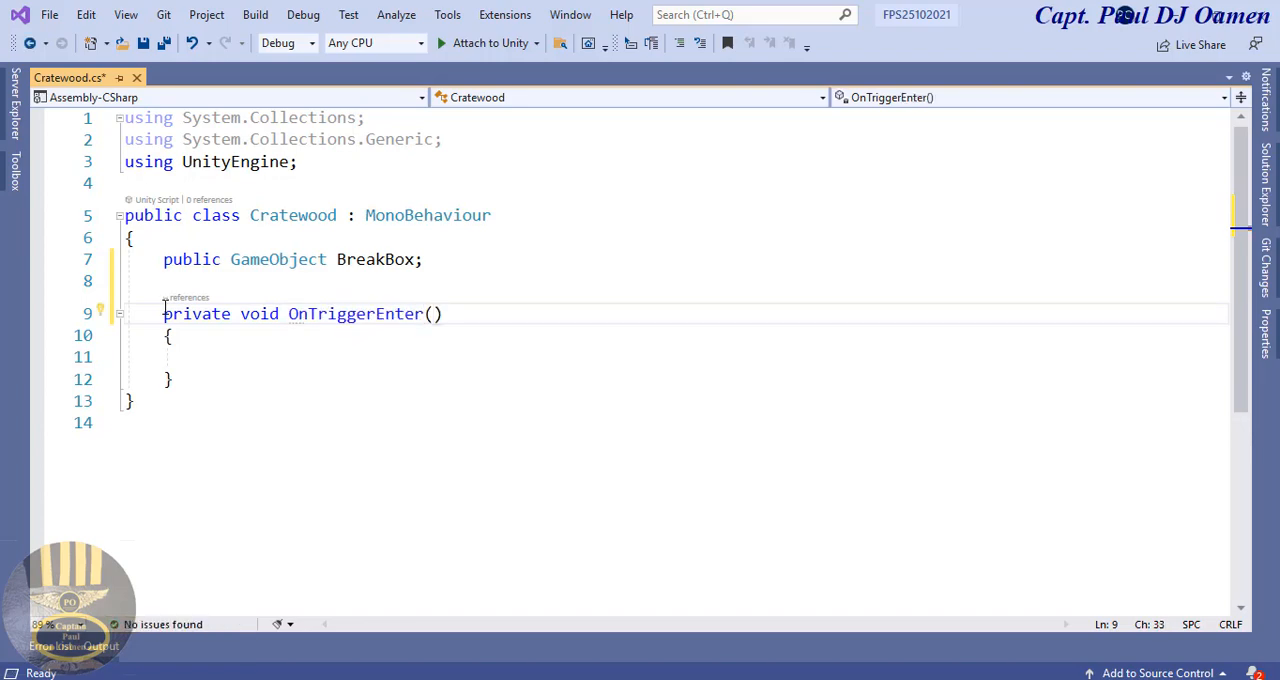
text(Coll)
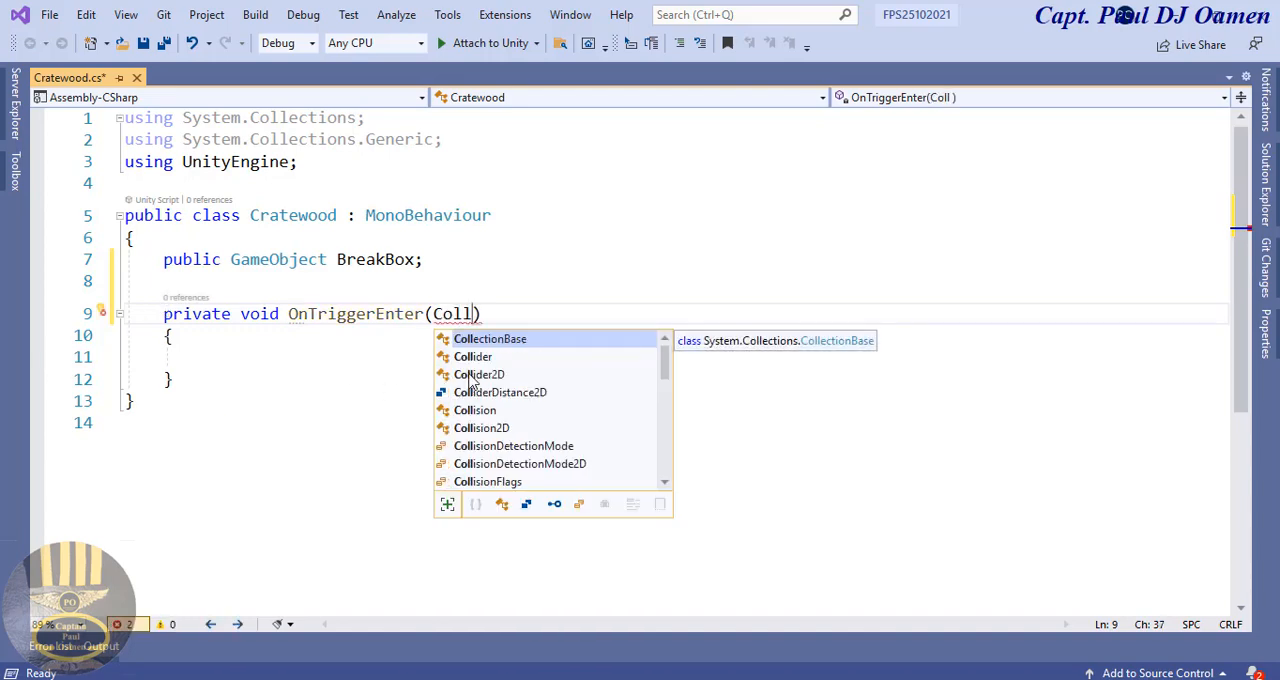
Step: Give the OnTriggerEnter method the parameter "Collider other" in parentheses
double_click(484, 360)
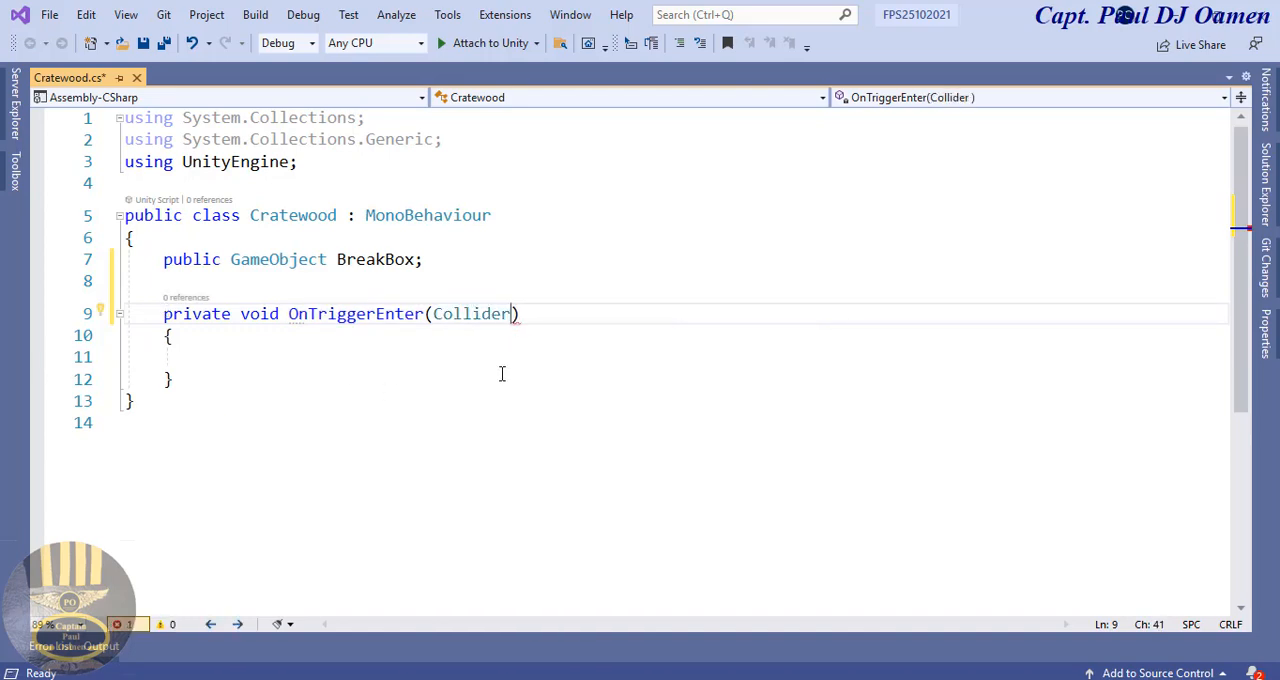
text(other)
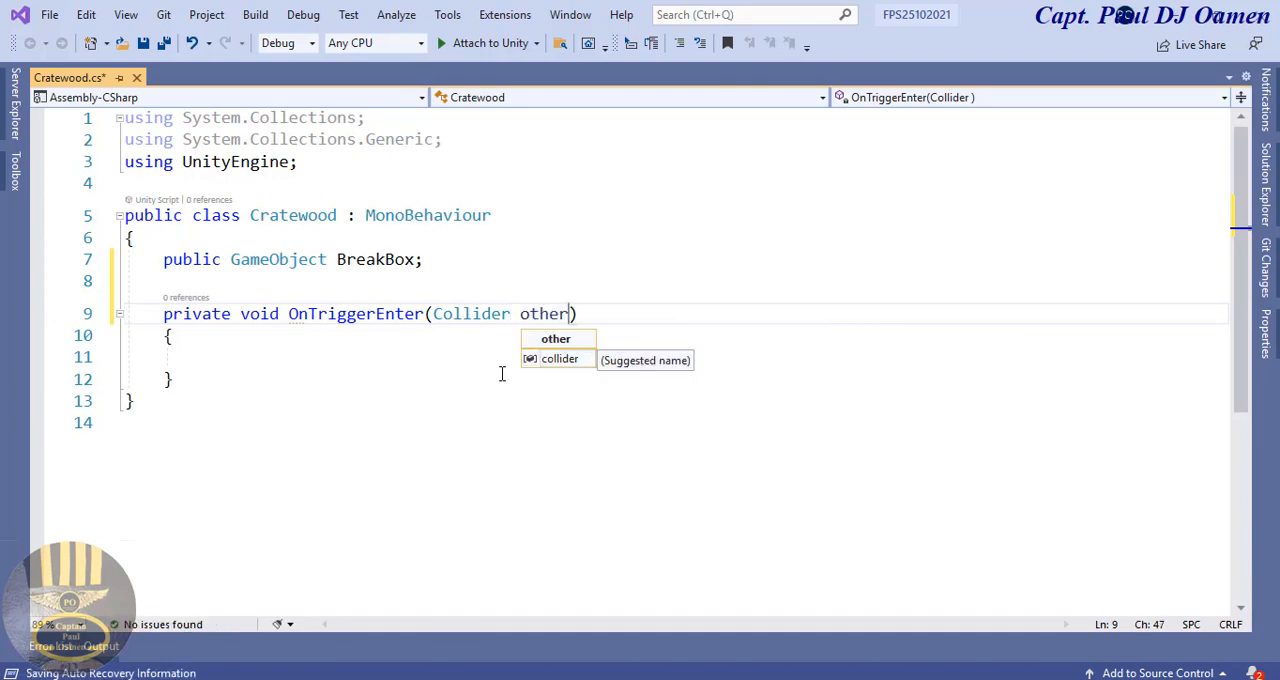
click(326, 343)
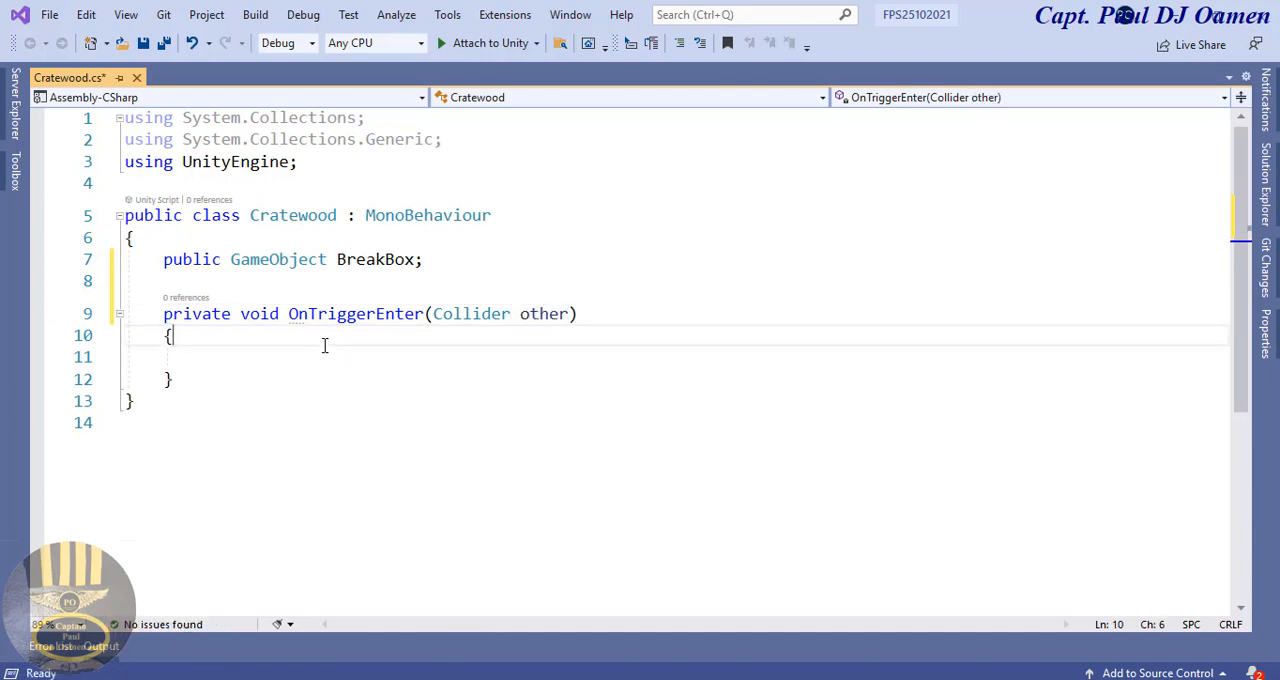
Step: Inside OnTriggerEnter, add the condition "if (other.gameObject.CompareTag("Player"))"
click(253, 356)
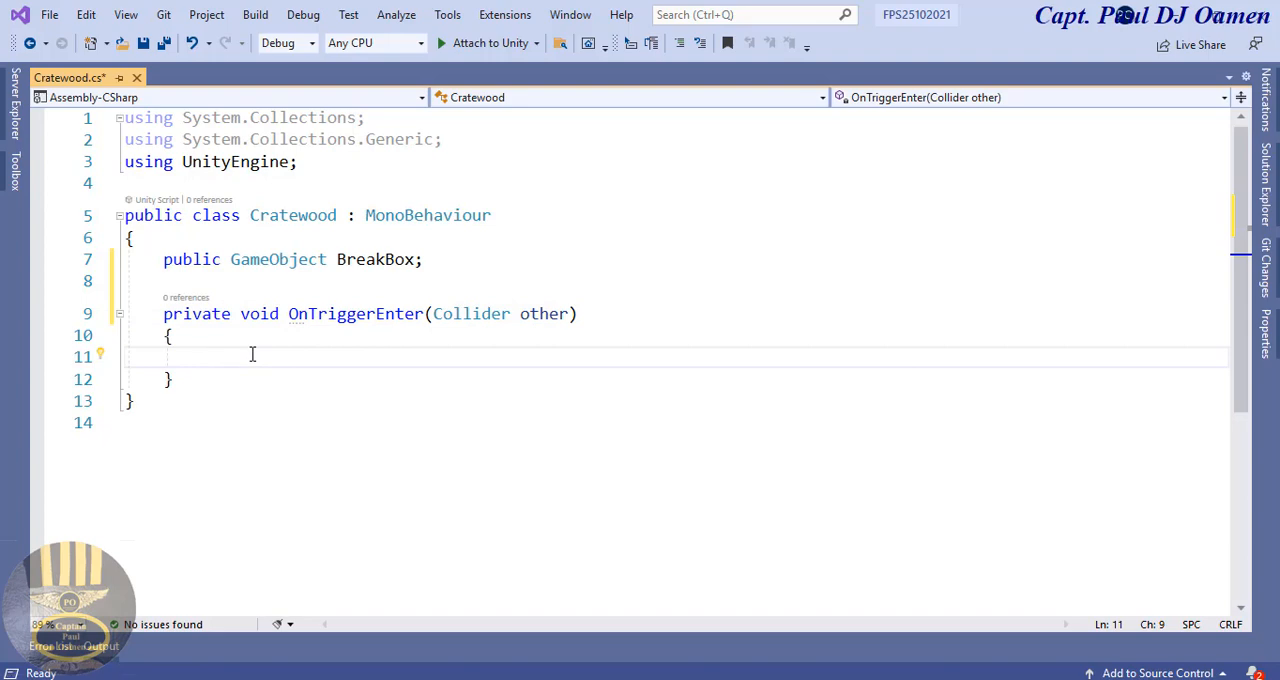
text(if (o)
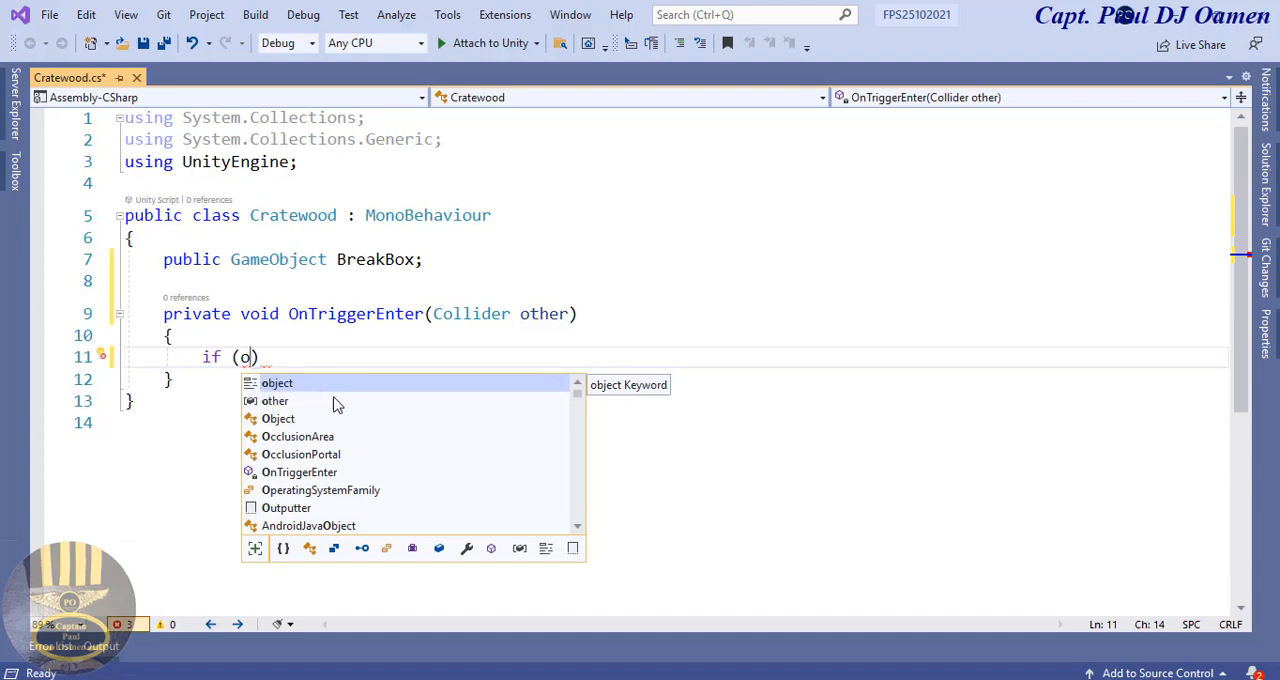
double_click(288, 402)
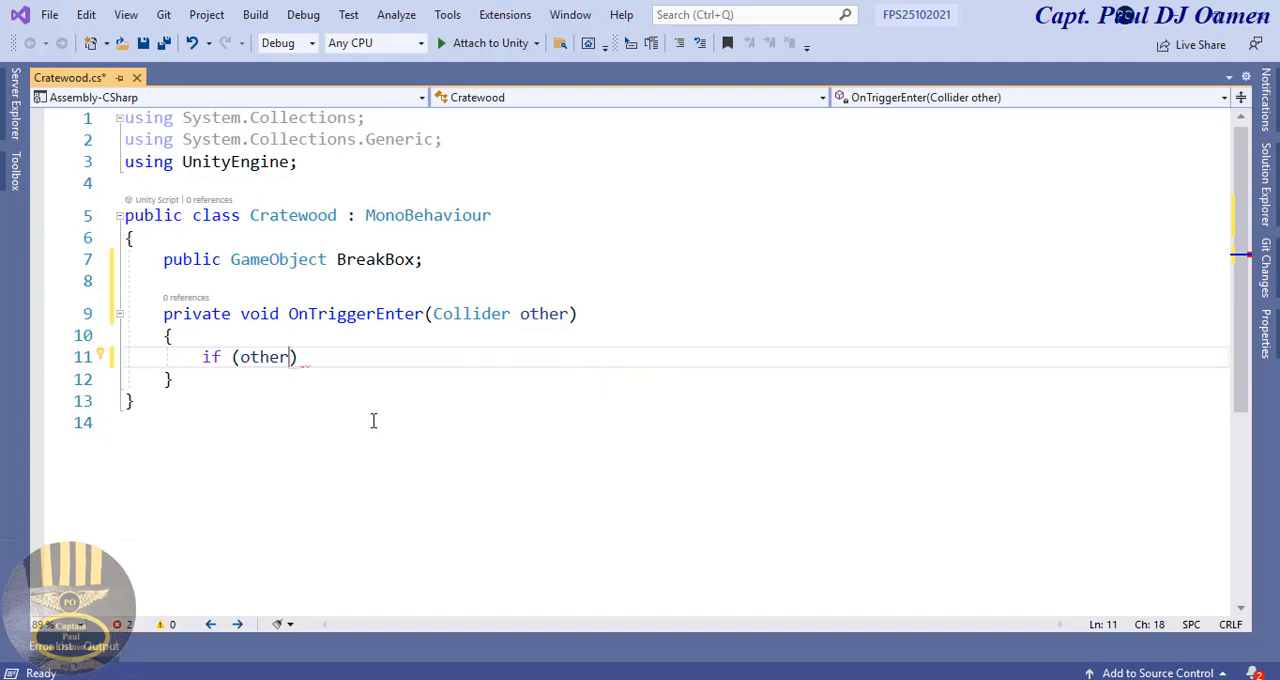
text(.g)
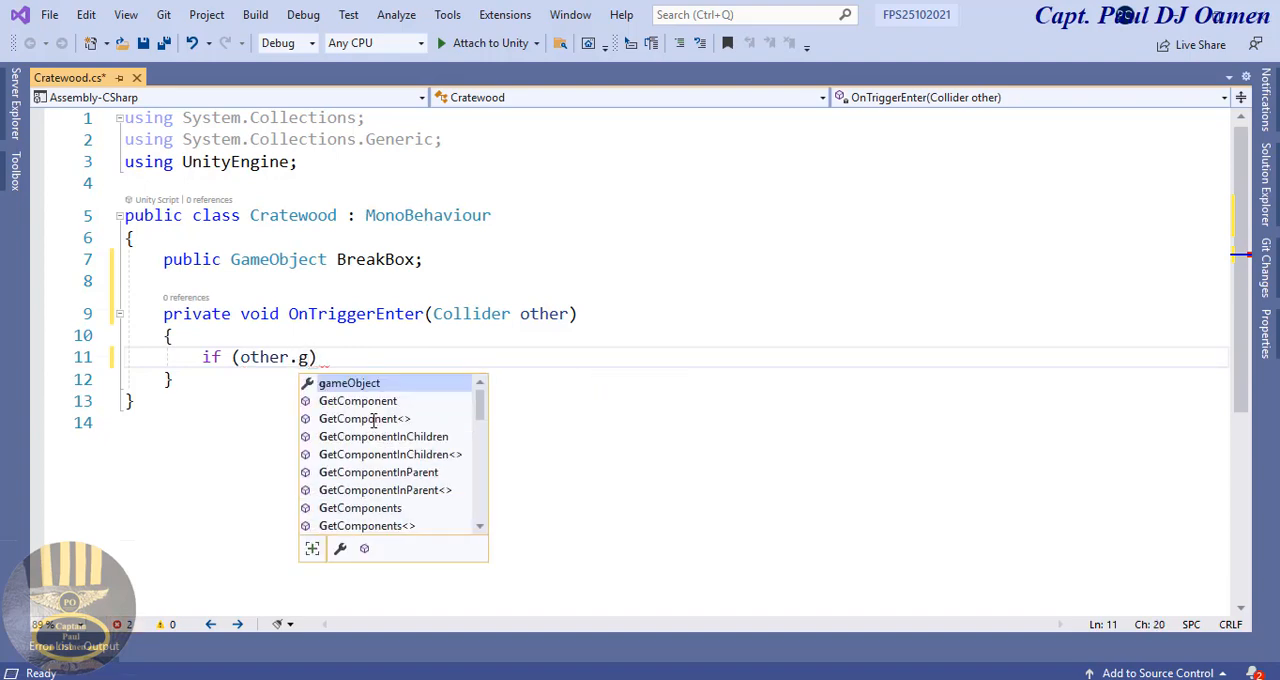
double_click(395, 386)
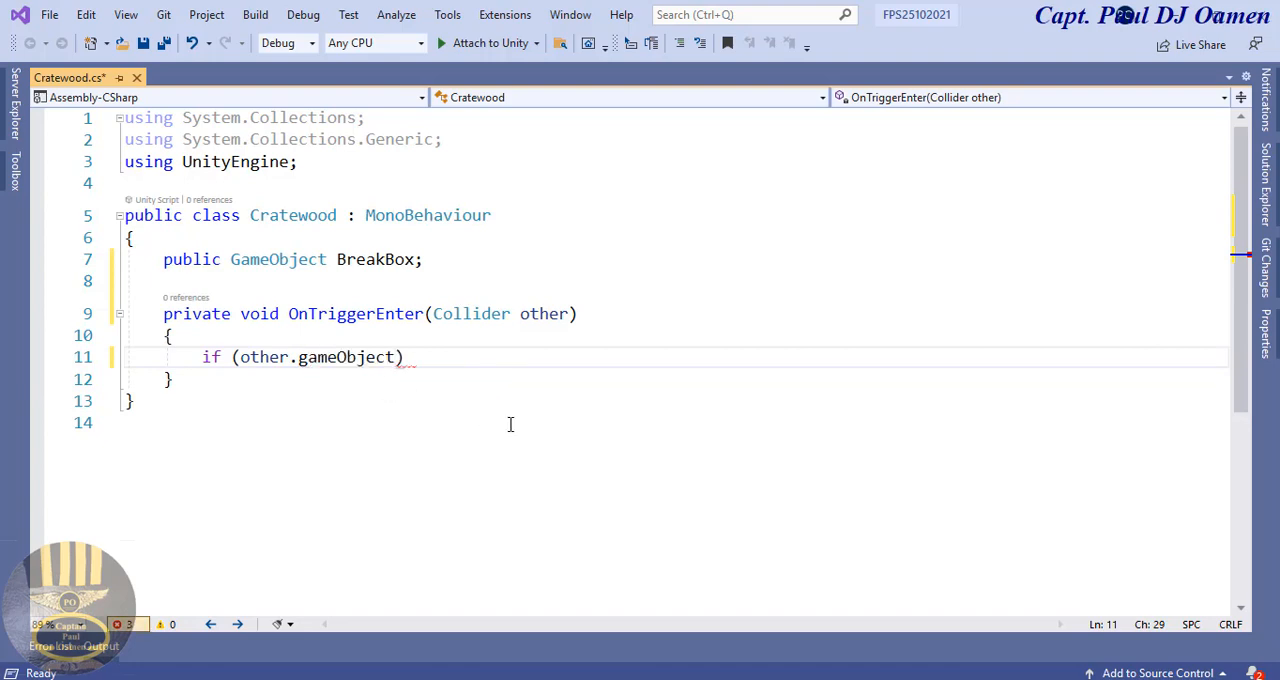
text(.)
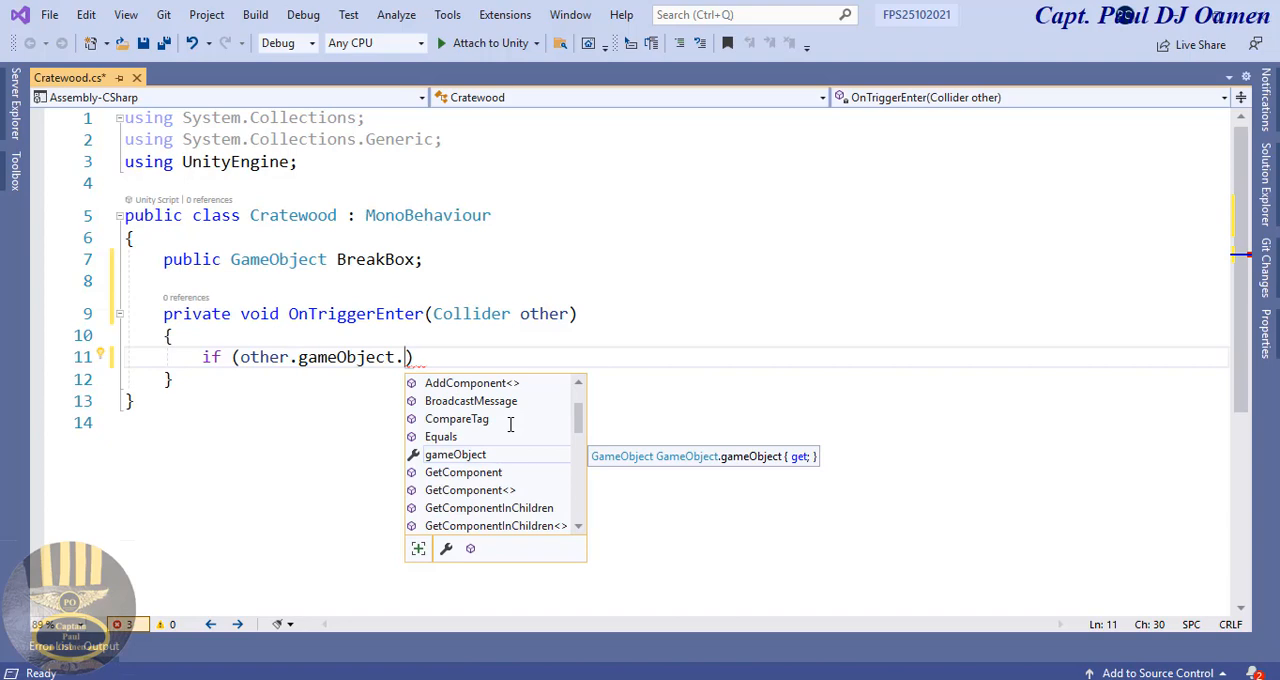
text(Co)
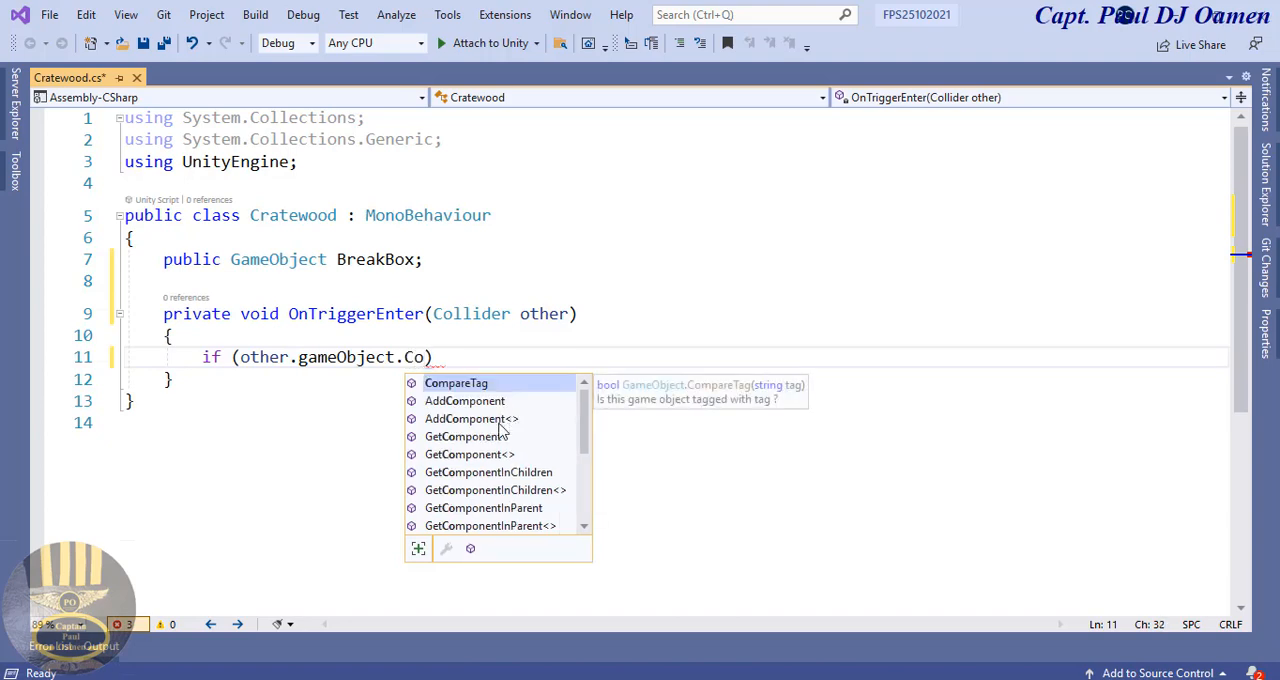
double_click(493, 385)
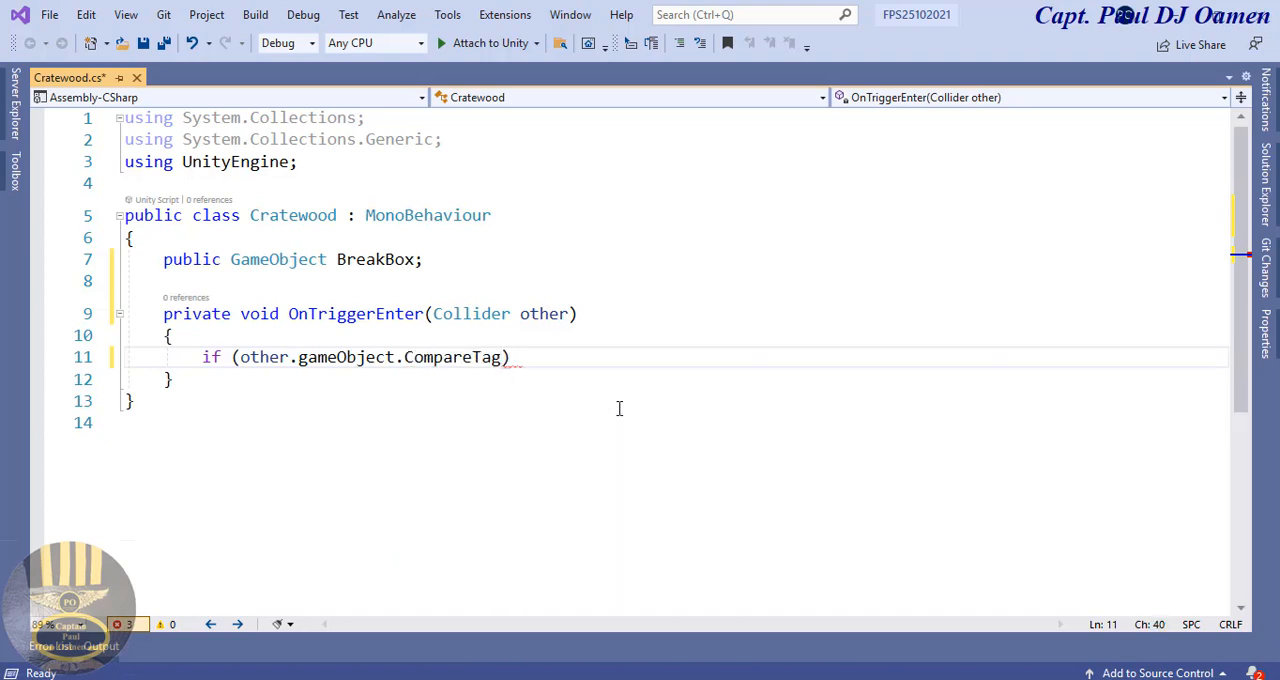
text((")
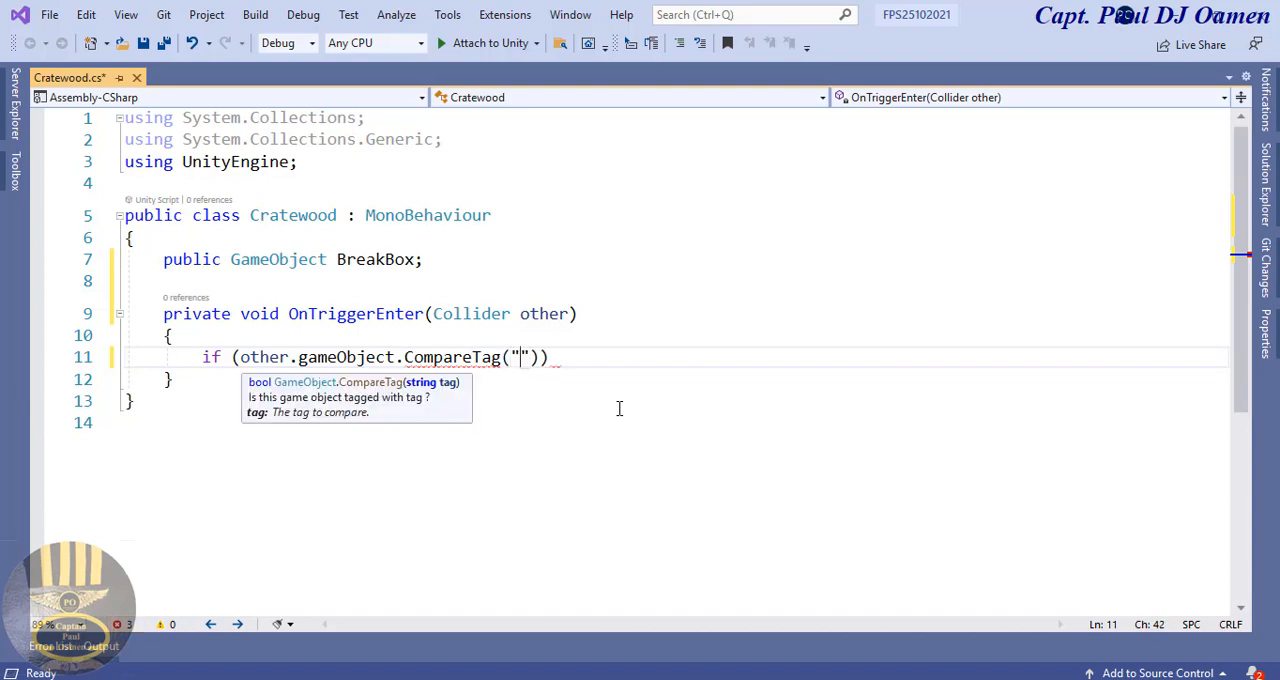
text(Player)
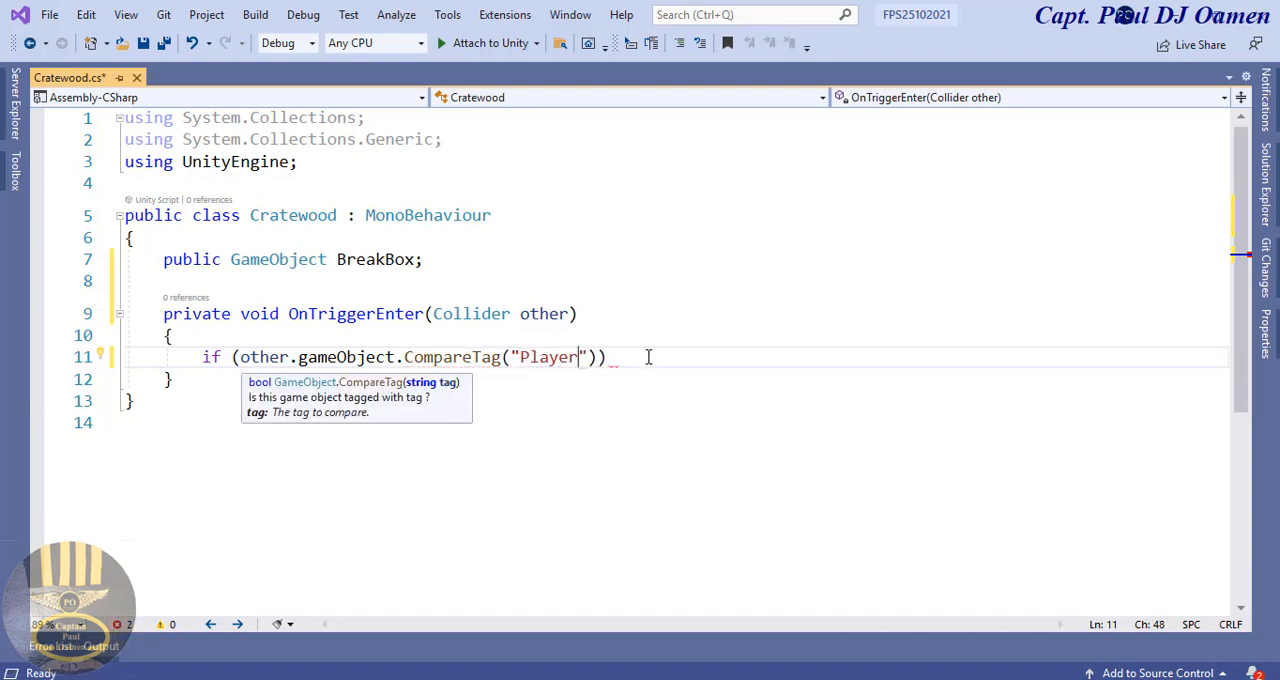
click(619, 358)
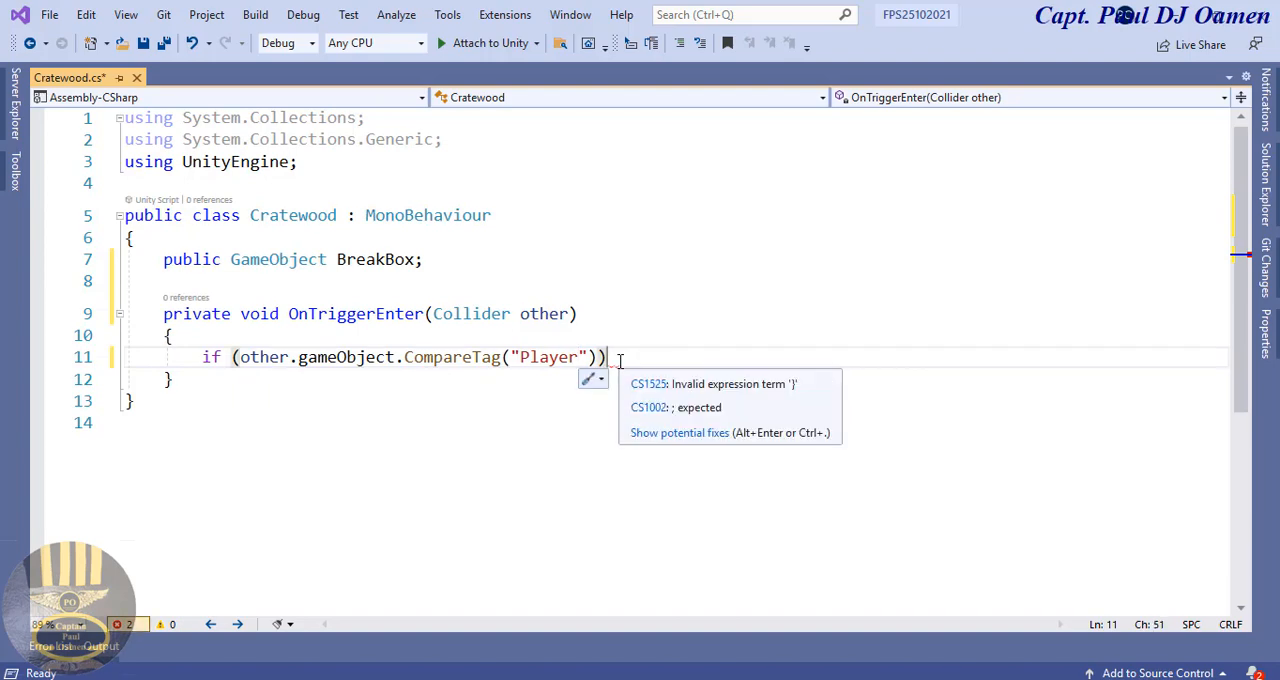
Step: Add a braced block under the if condition and begin an Instantiate call inside it with BreakBox as the first argument
key(Return)
text({)
key(Return)
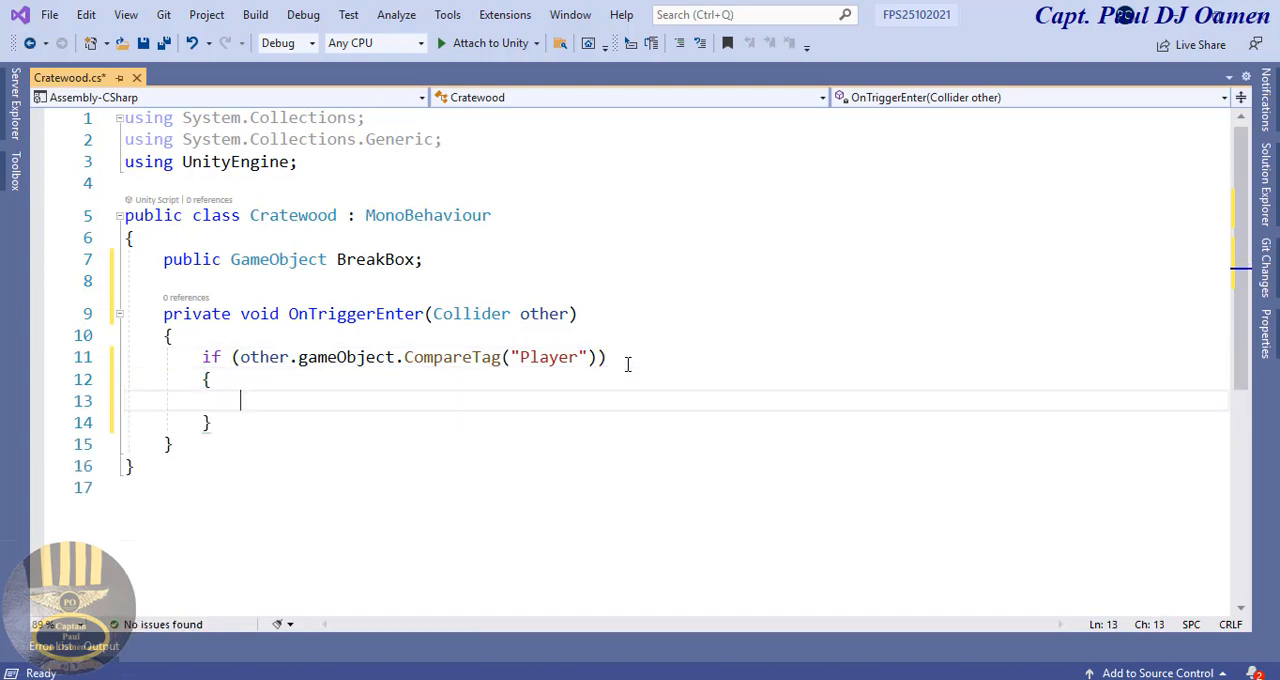
text(Inst)
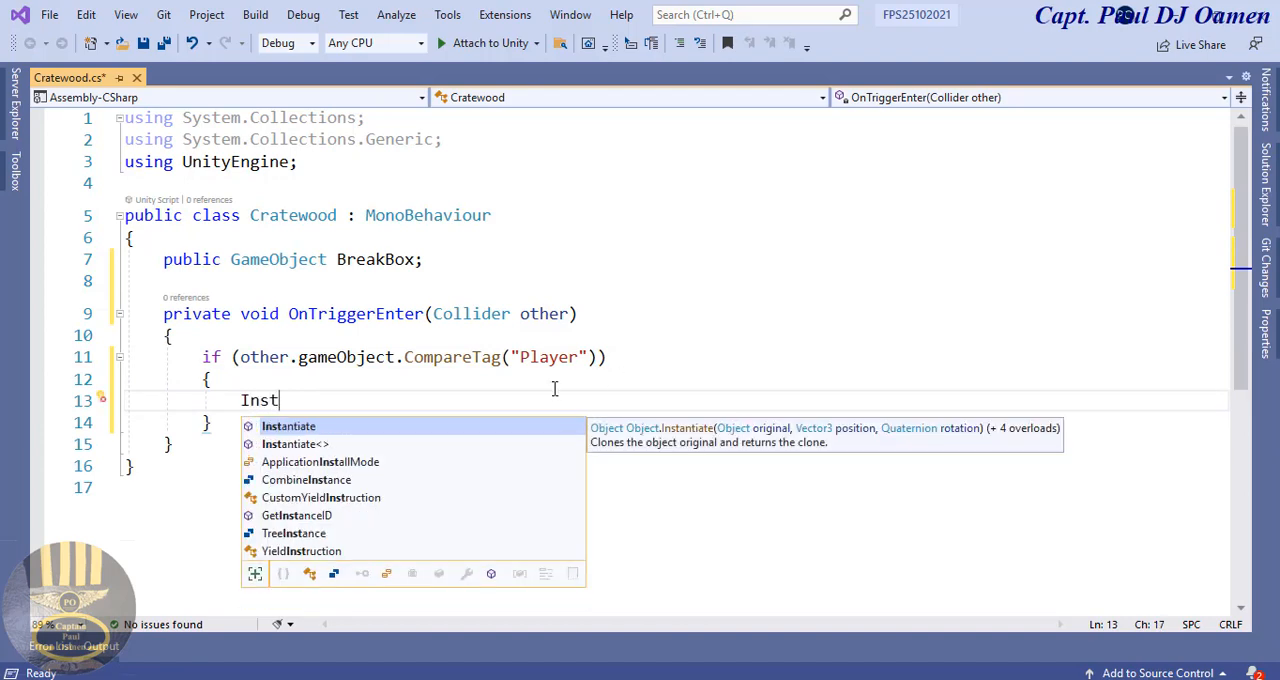
double_click(374, 430)
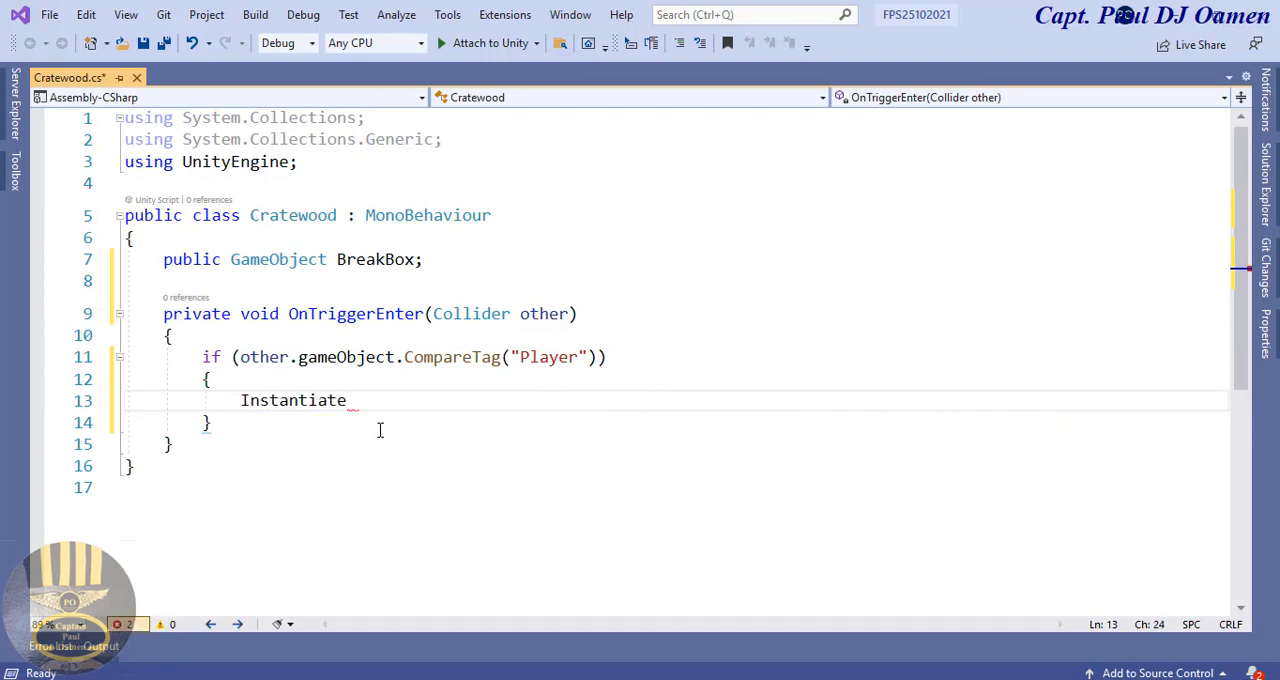
text((B)
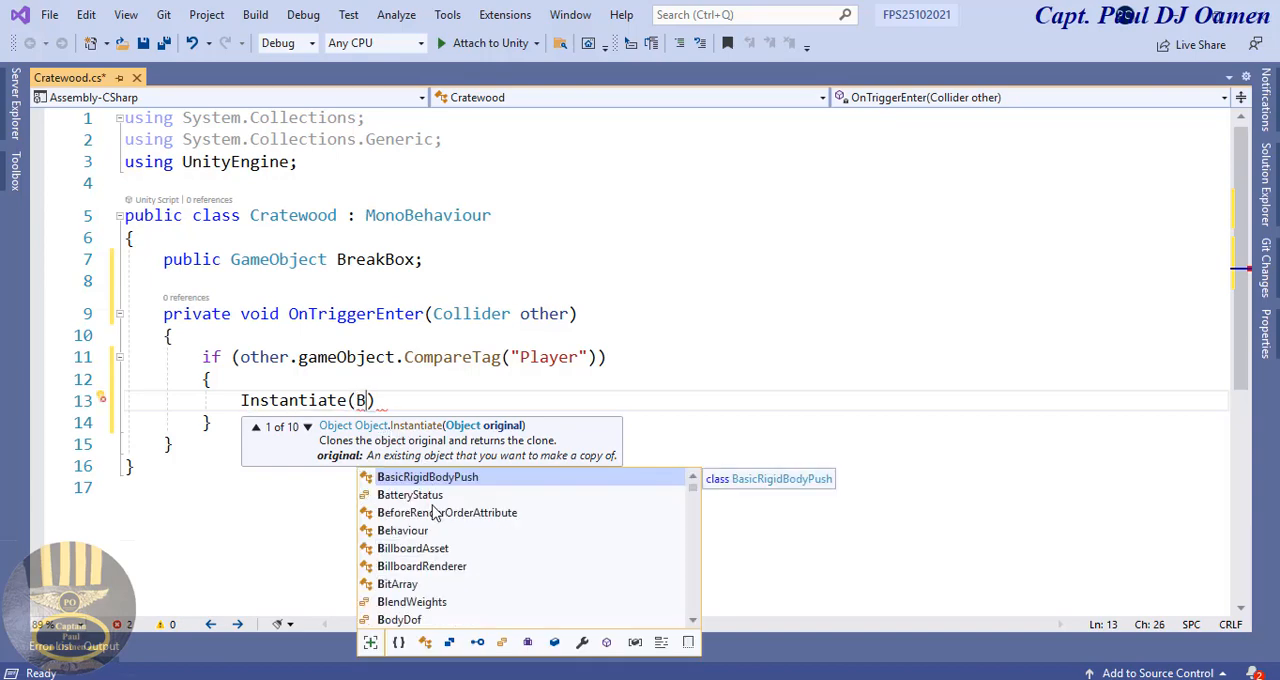
text(re)
double_click(404, 478)
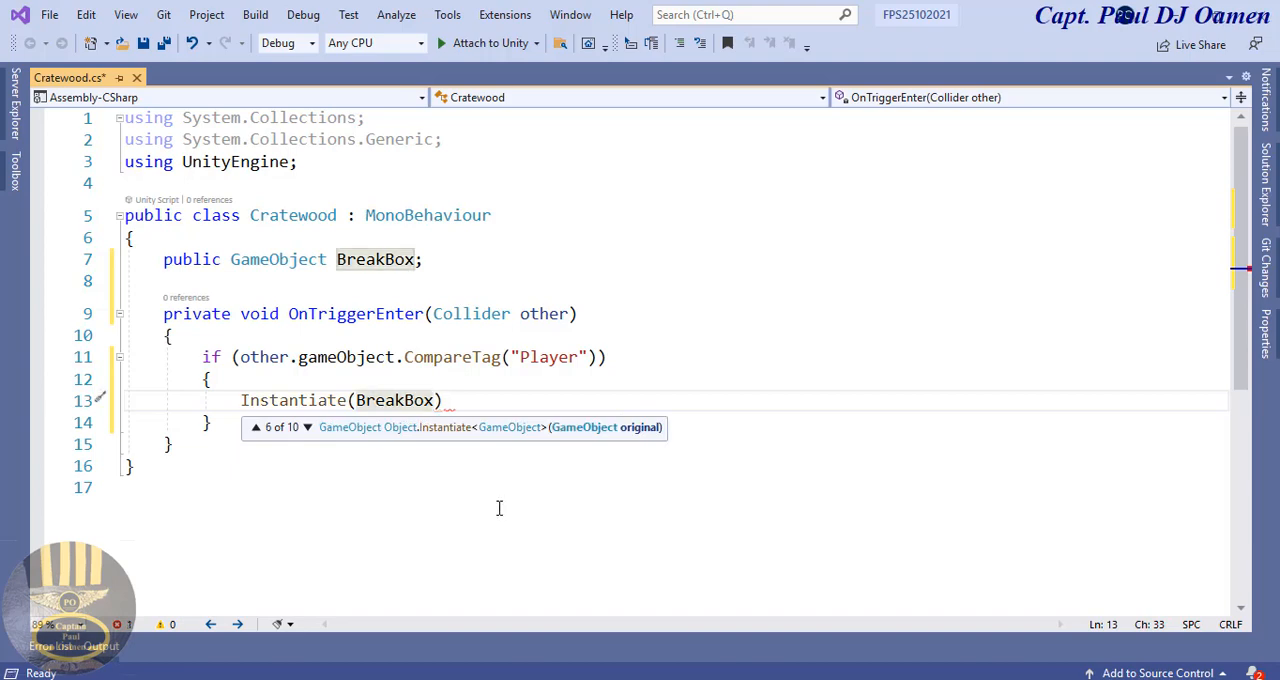
Step: Add transform.position as the second argument of the Instantiate call
text(, tr)
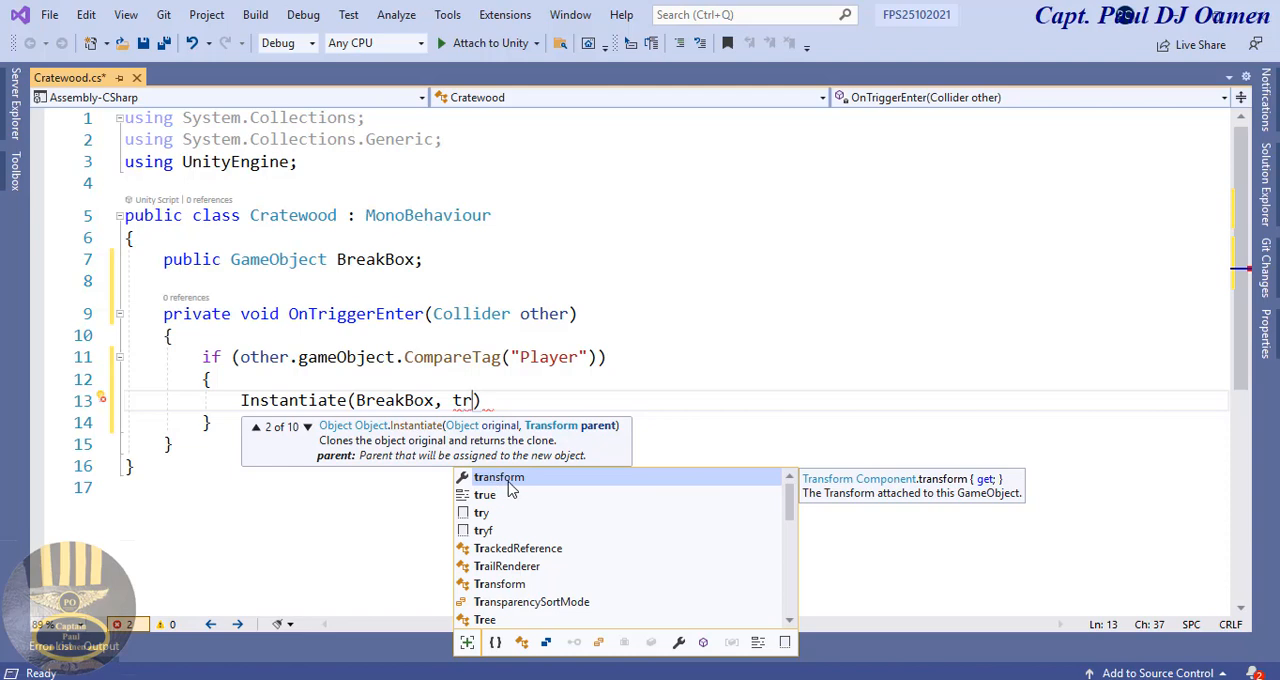
double_click(510, 480)
text(.po)
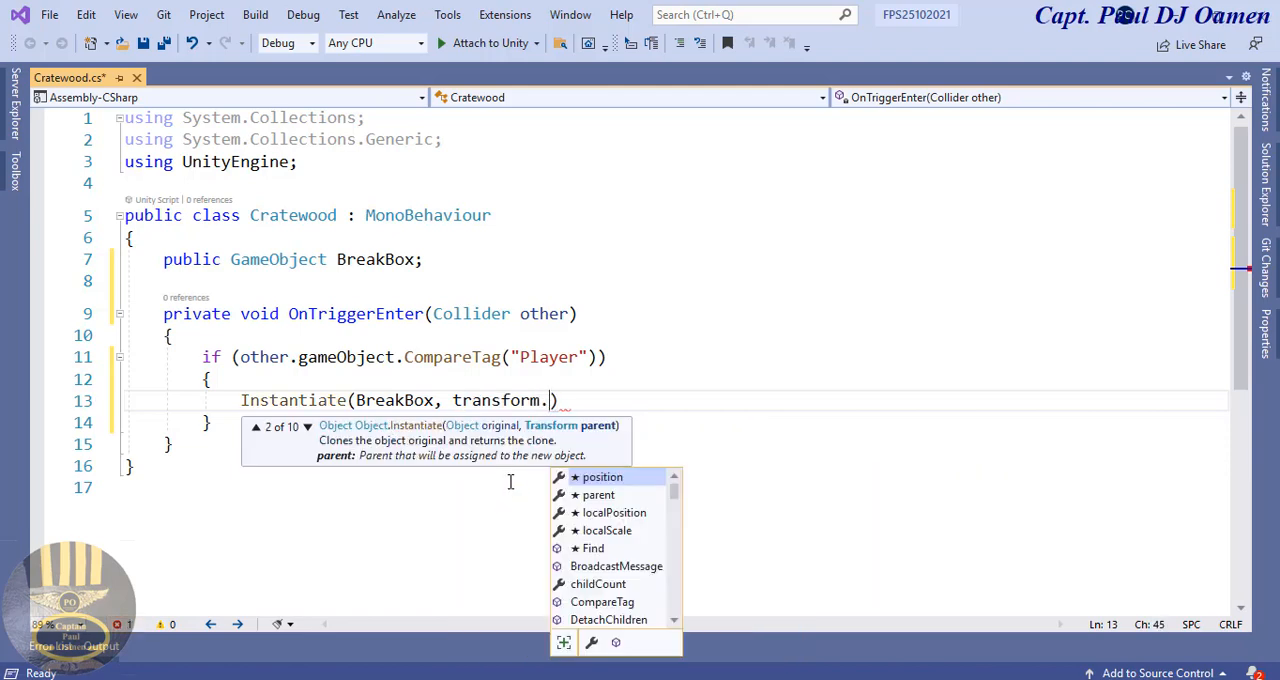
double_click(624, 477)
text(, )
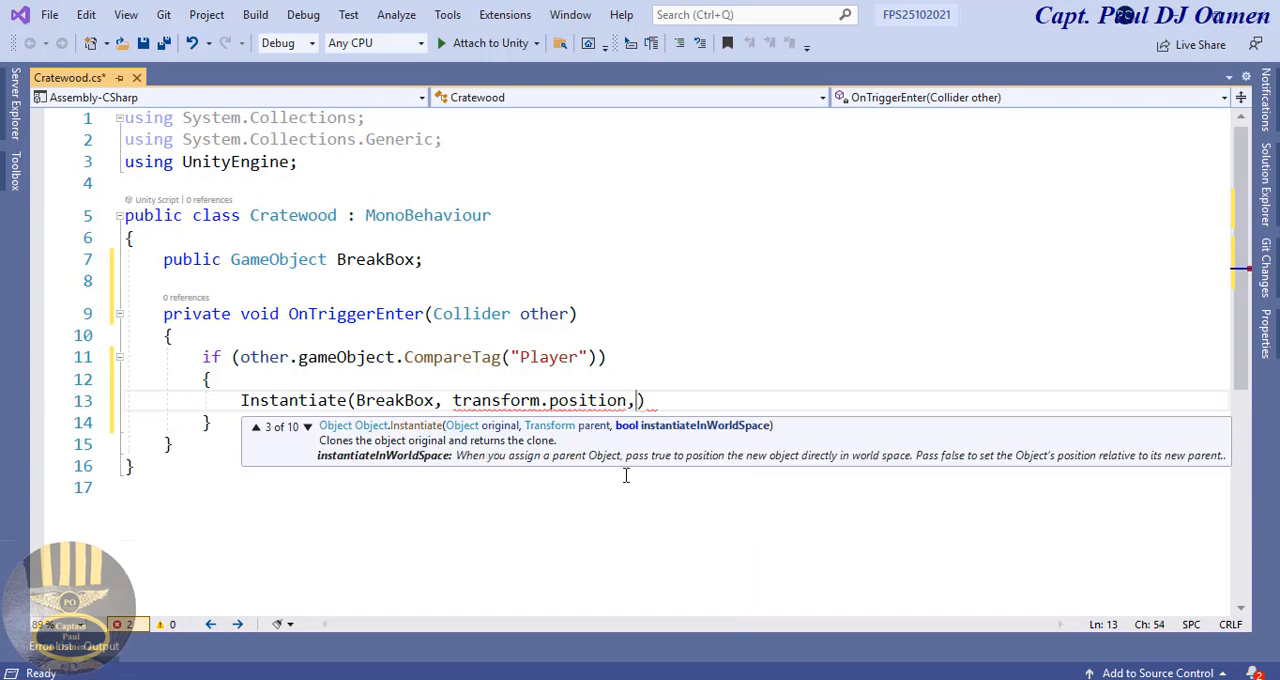
text(tr)
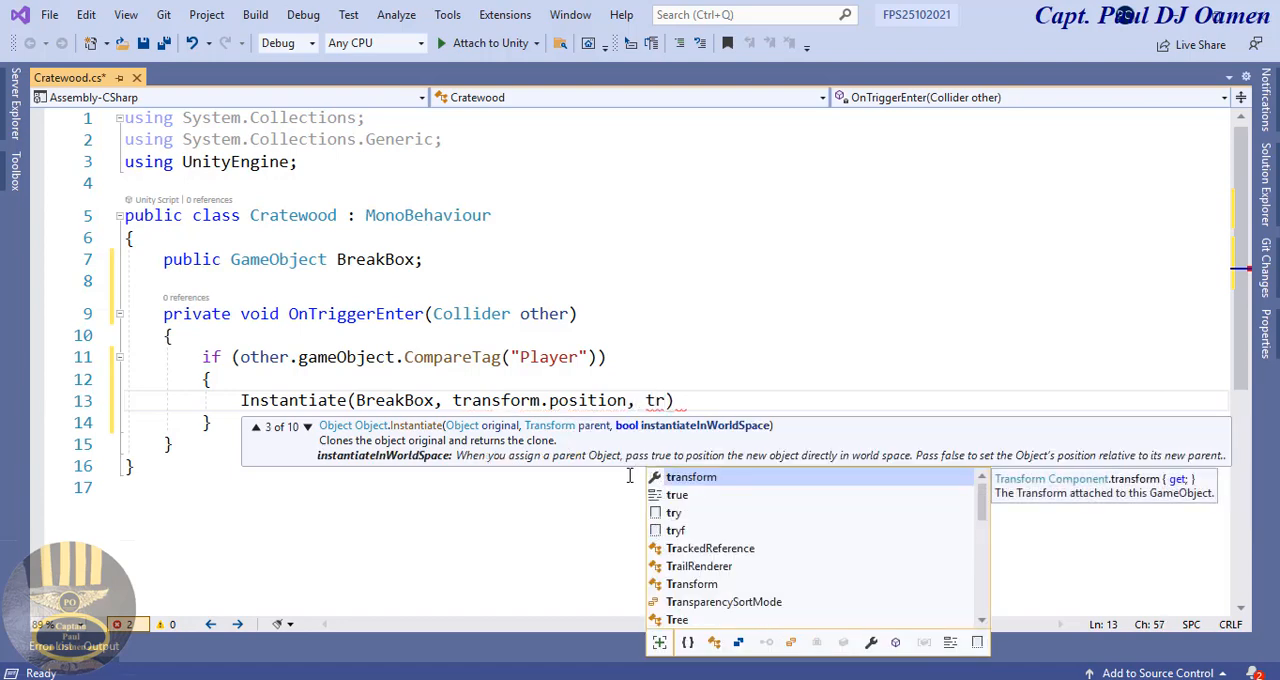
Step: Add transform.rotation as the third argument of the Instantiate call and end the statement with a semicolon
double_click(716, 479)
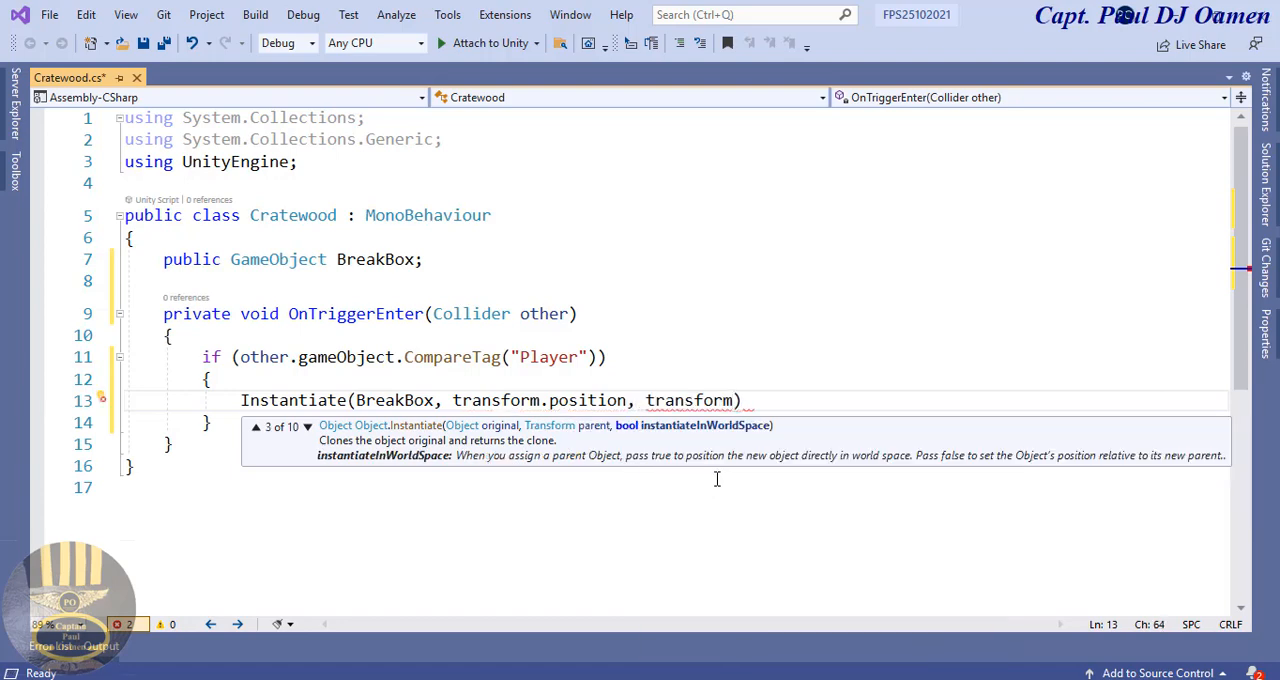
text(.ro)
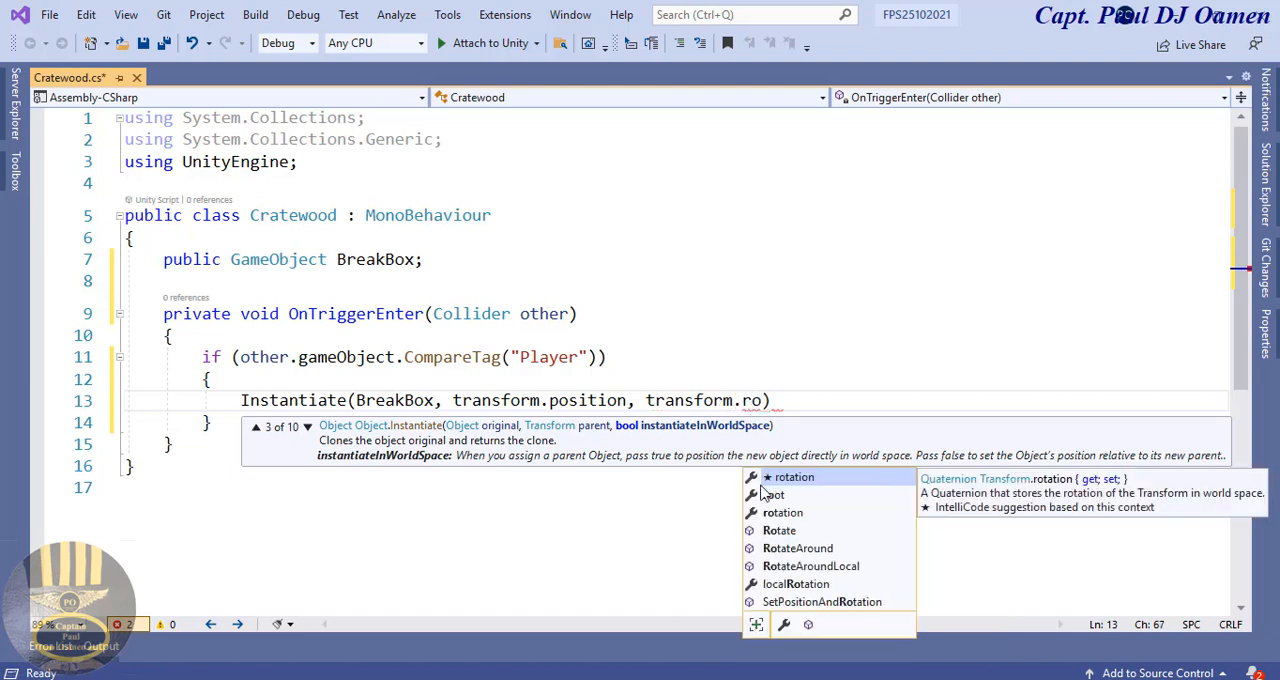
key(Escape)
text(tation)
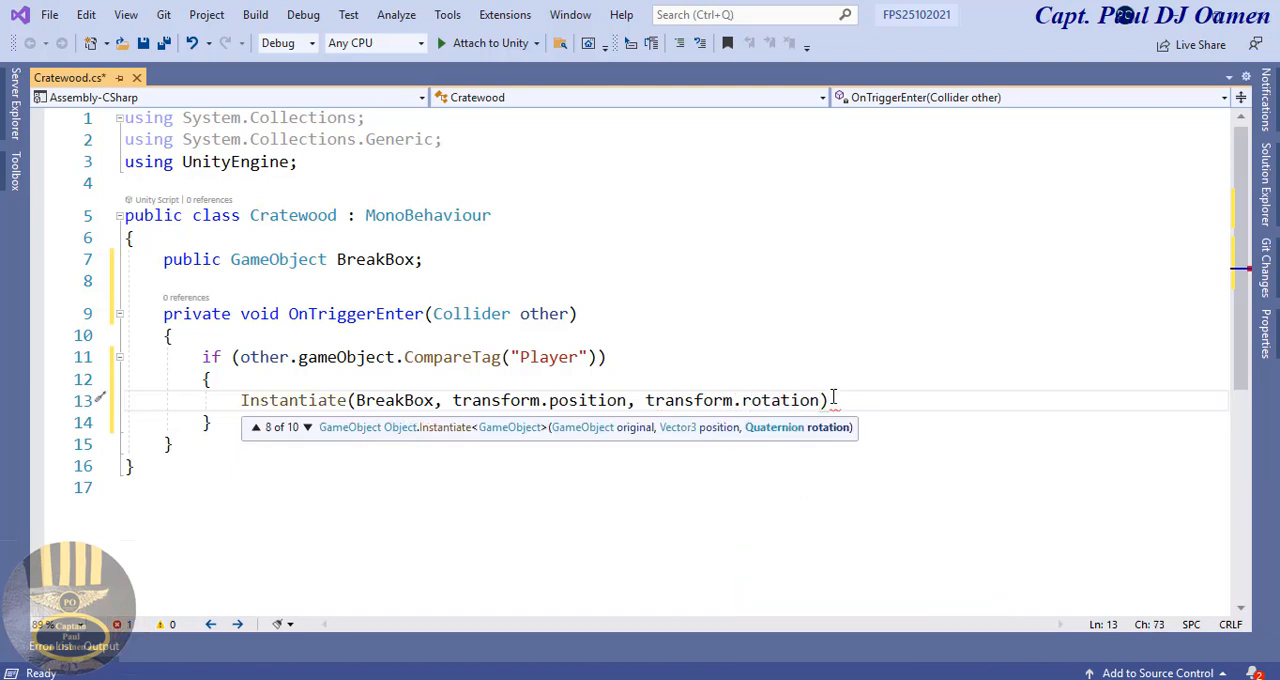
click(844, 398)
text(;)
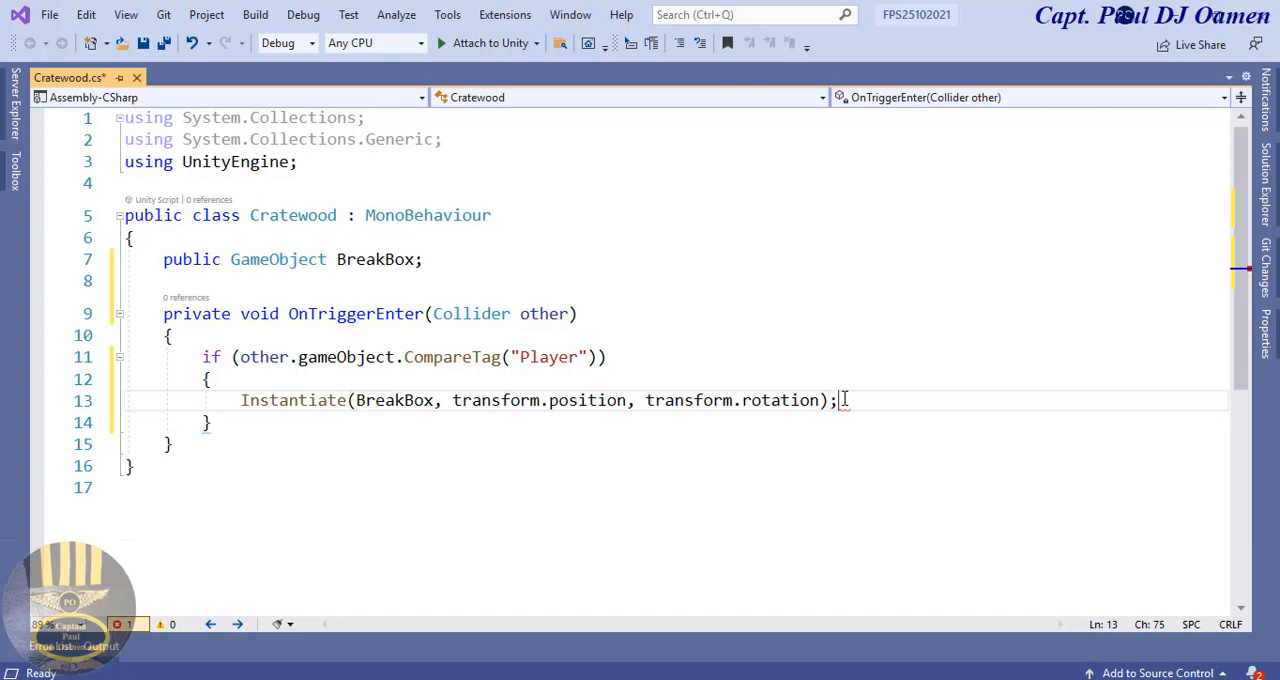
Step: Add the statement "Destroy(gameObject);" on a new line below the Instantiate call
key(Return)
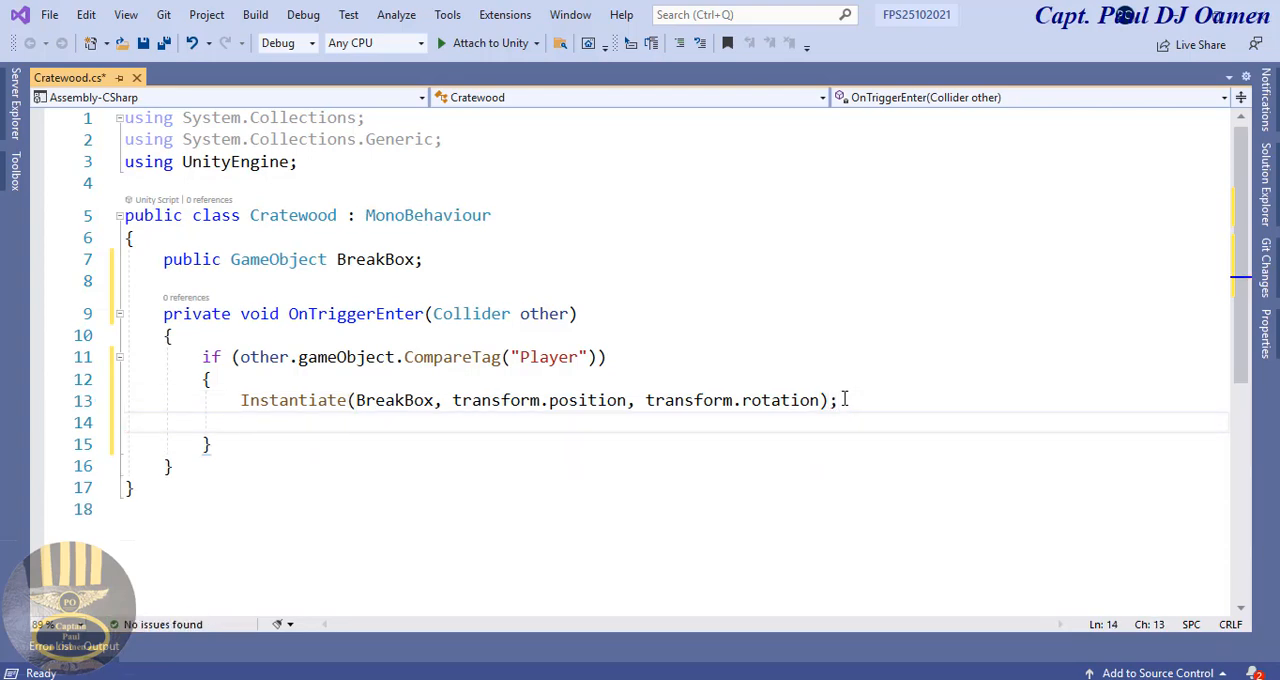
text(Des)
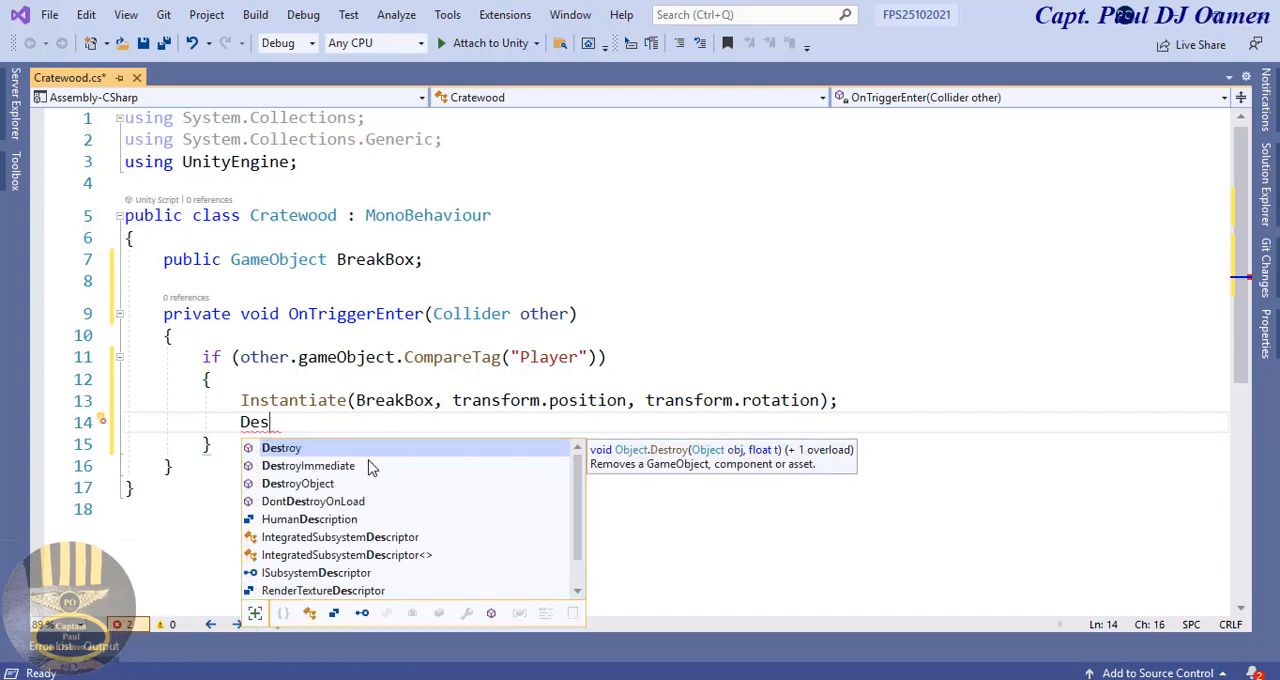
double_click(320, 448)
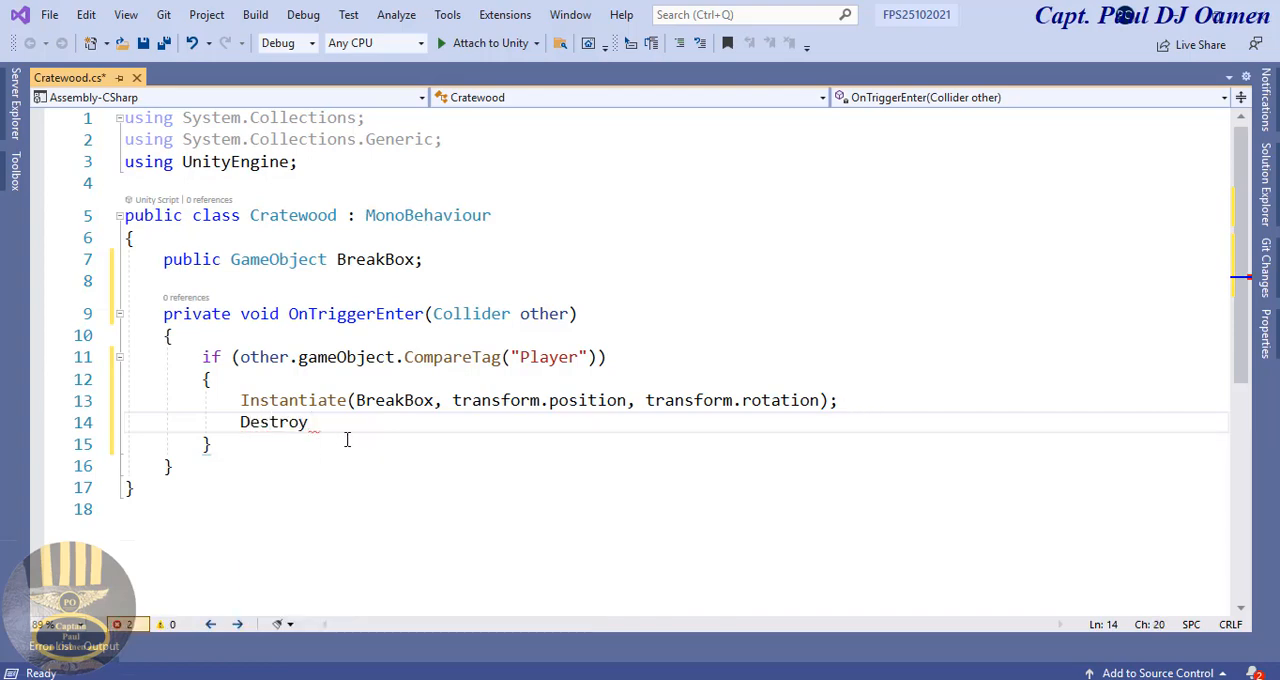
drag(396, 358, 298, 358)
key(ctrl+c)
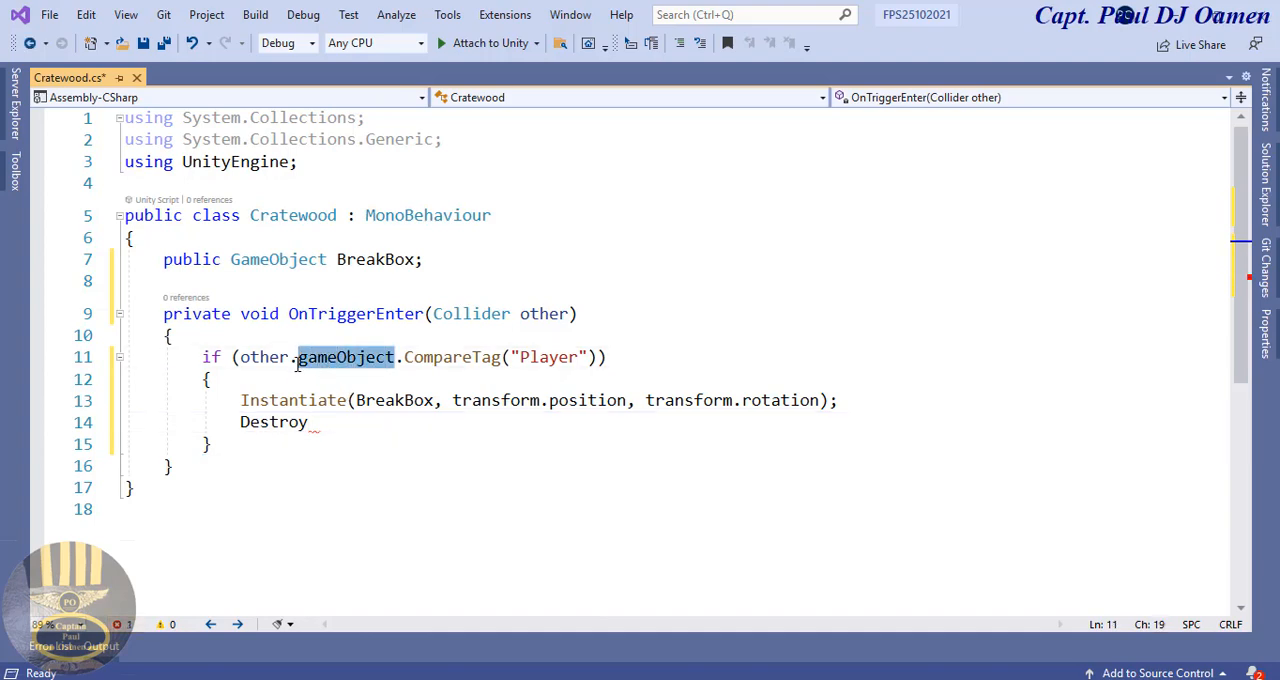
click(328, 423)
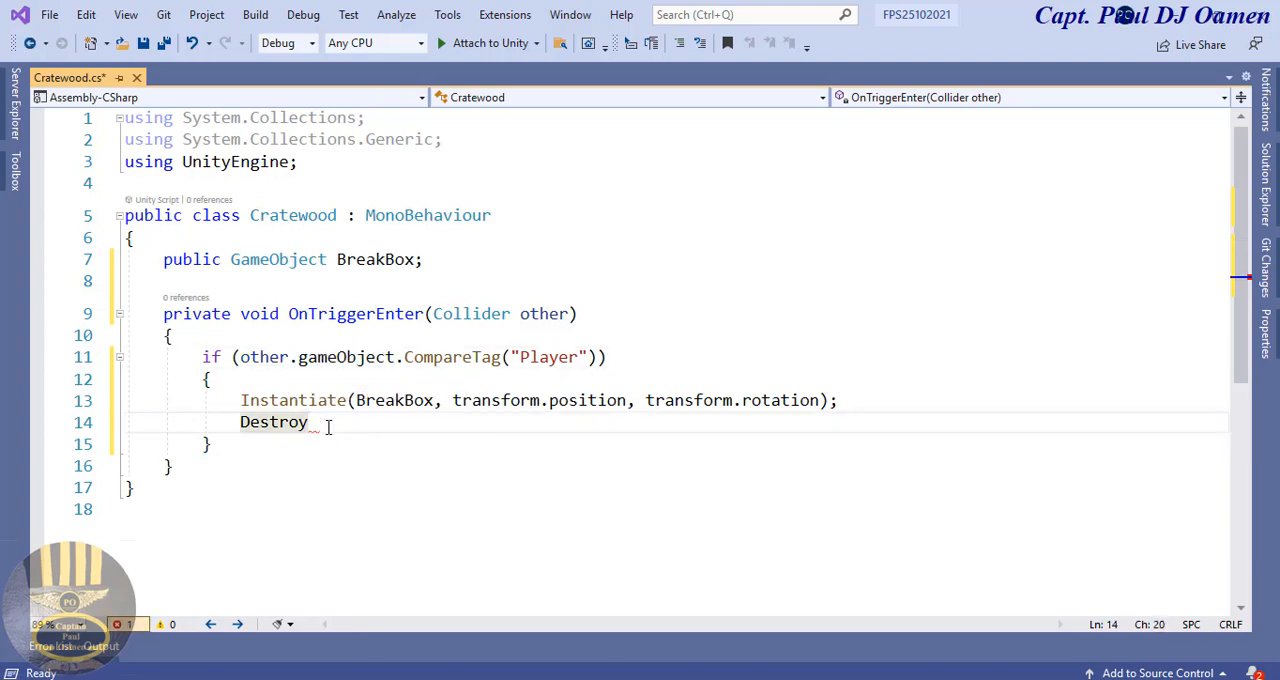
text(()
key(ctrl+v)
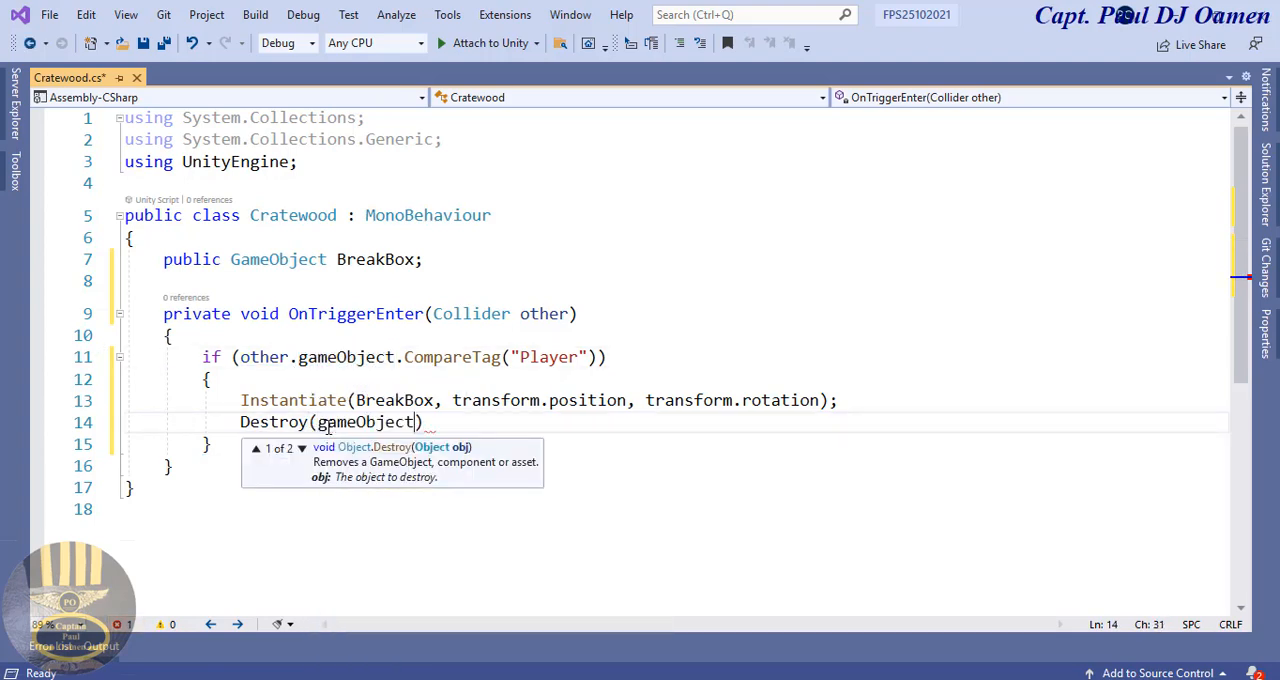
click(440, 427)
text(;)
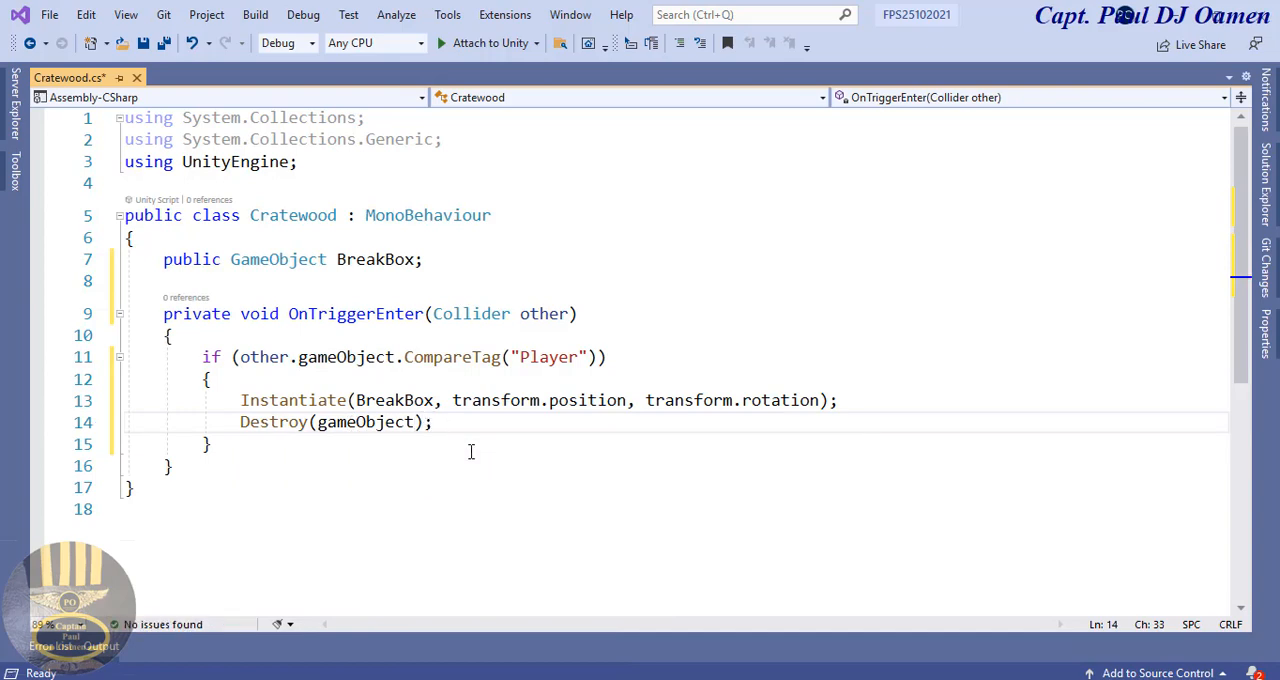
Step: Save the Cratewood script
click(492, 466)
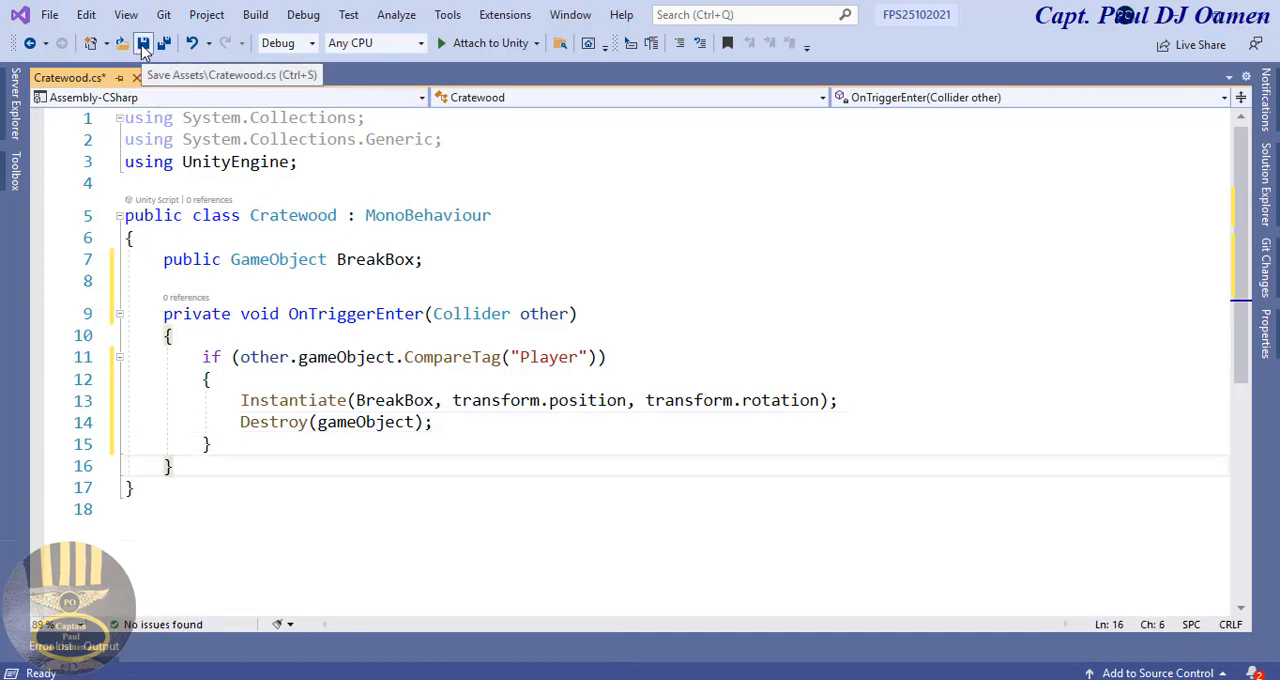
drag(579, 357, 522, 358)
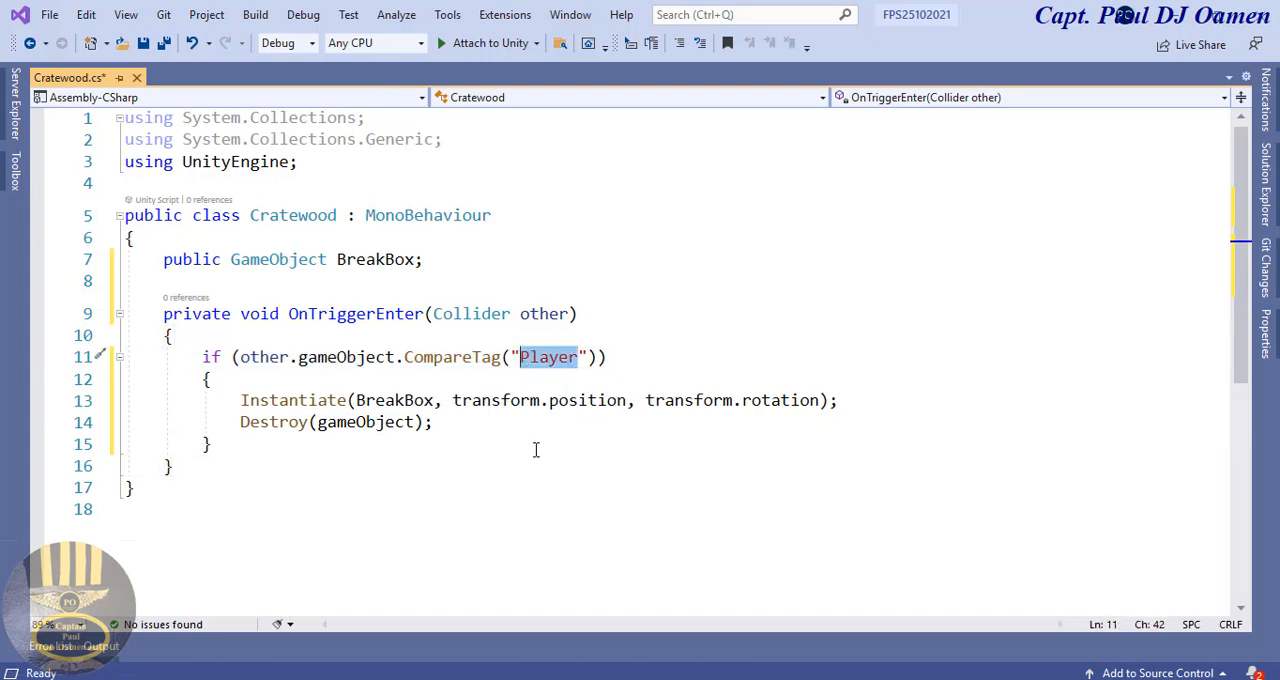
click(143, 44)
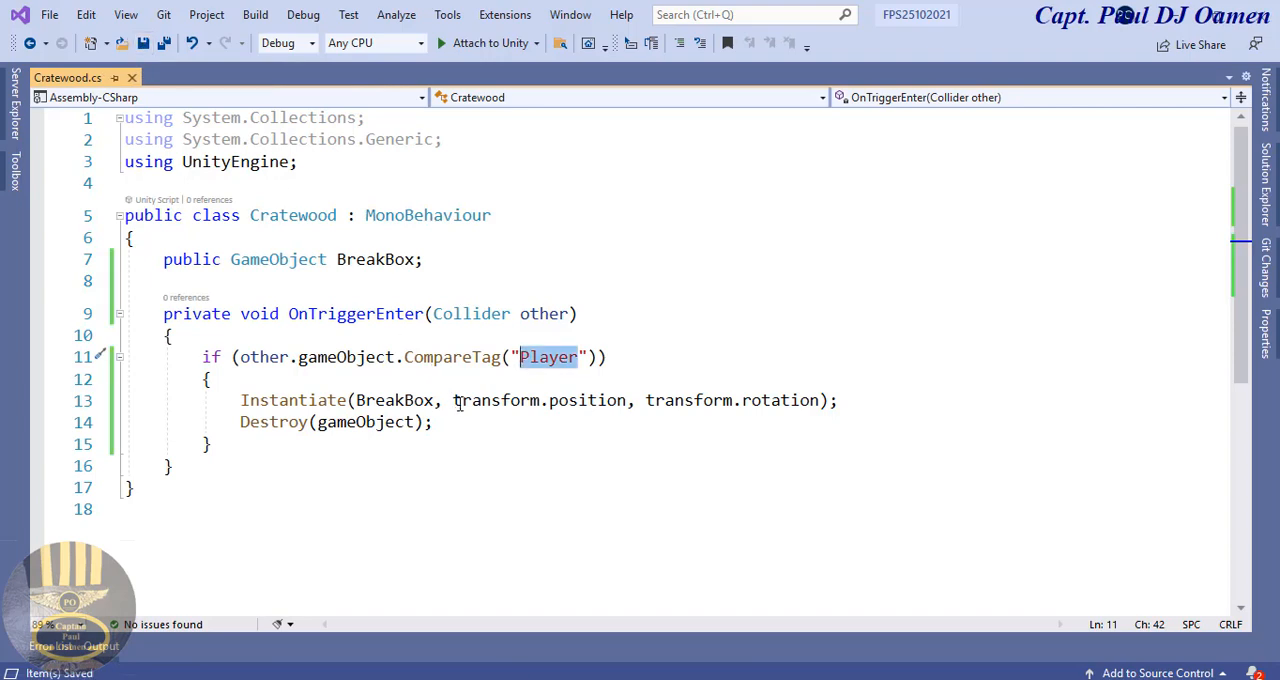
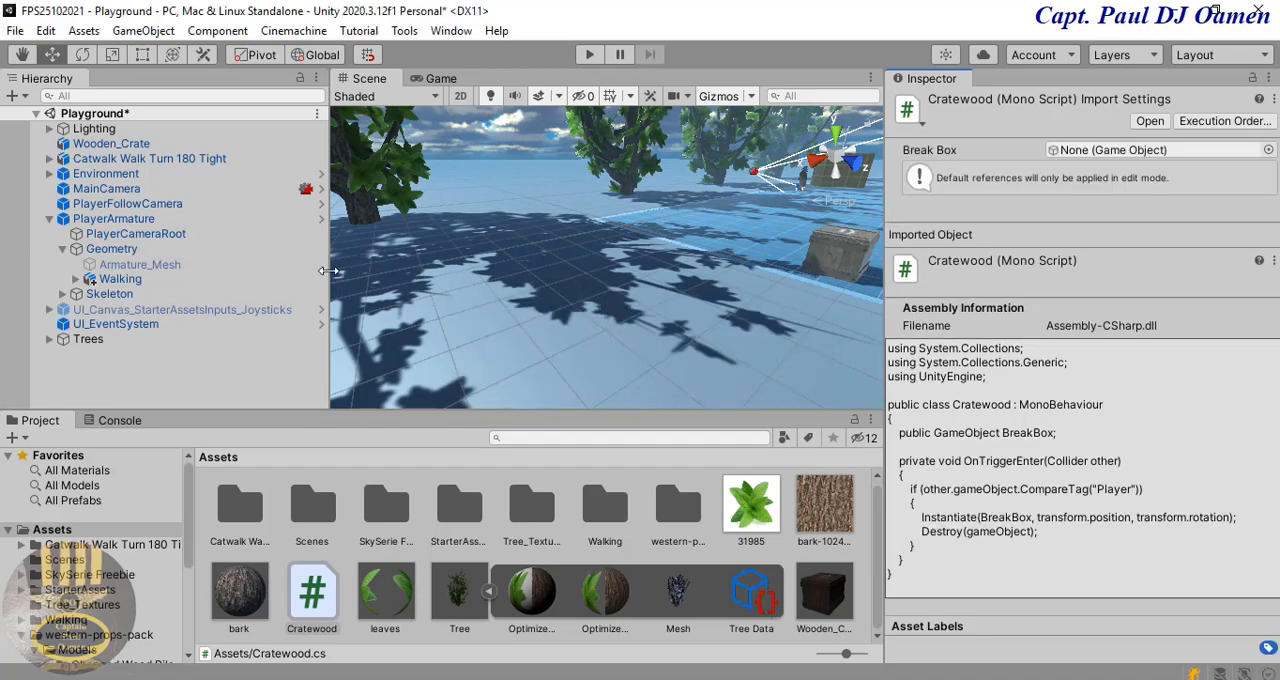
Step: Check PlayerArmature's tag and the available tags against the tag name compared in the Cratewood script
click(148, 220)
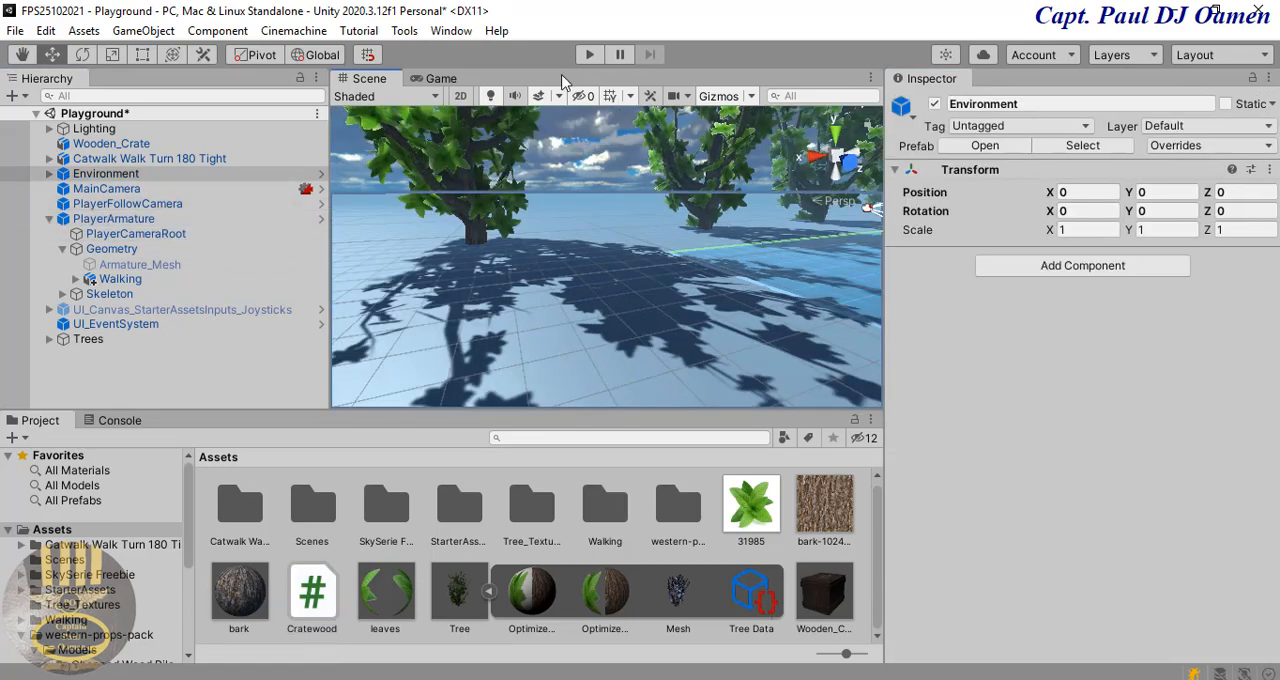
click(96, 222)
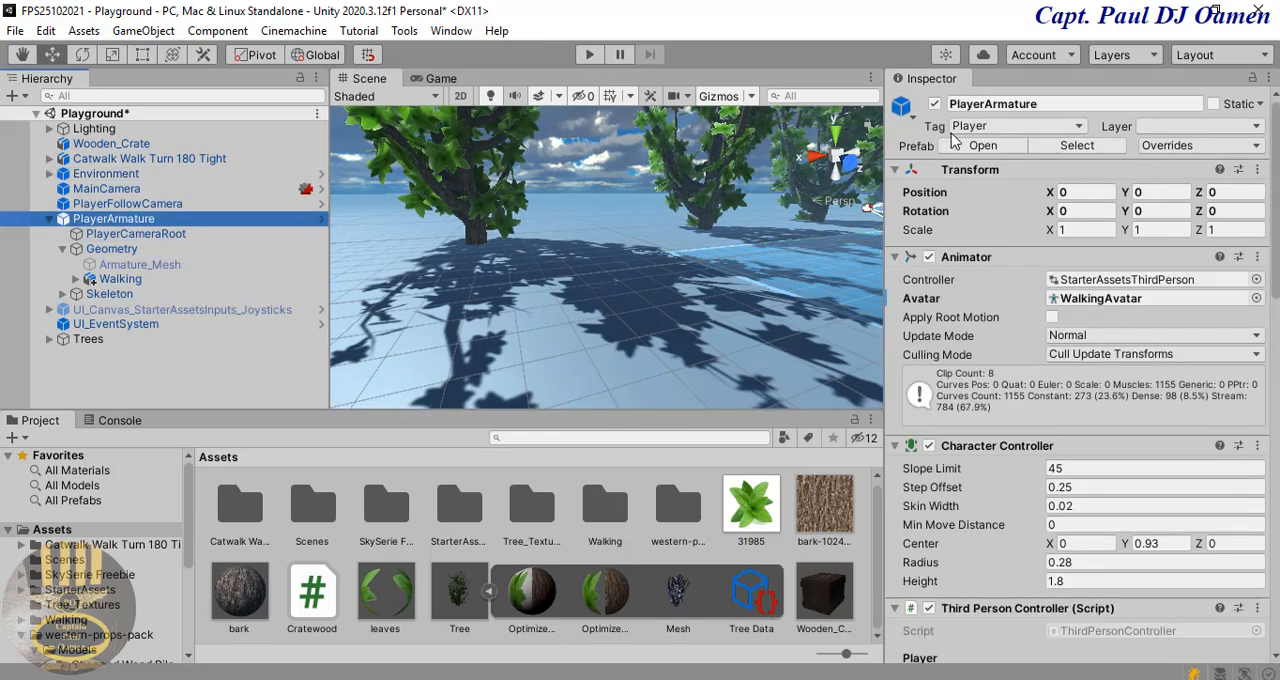
click(1080, 126)
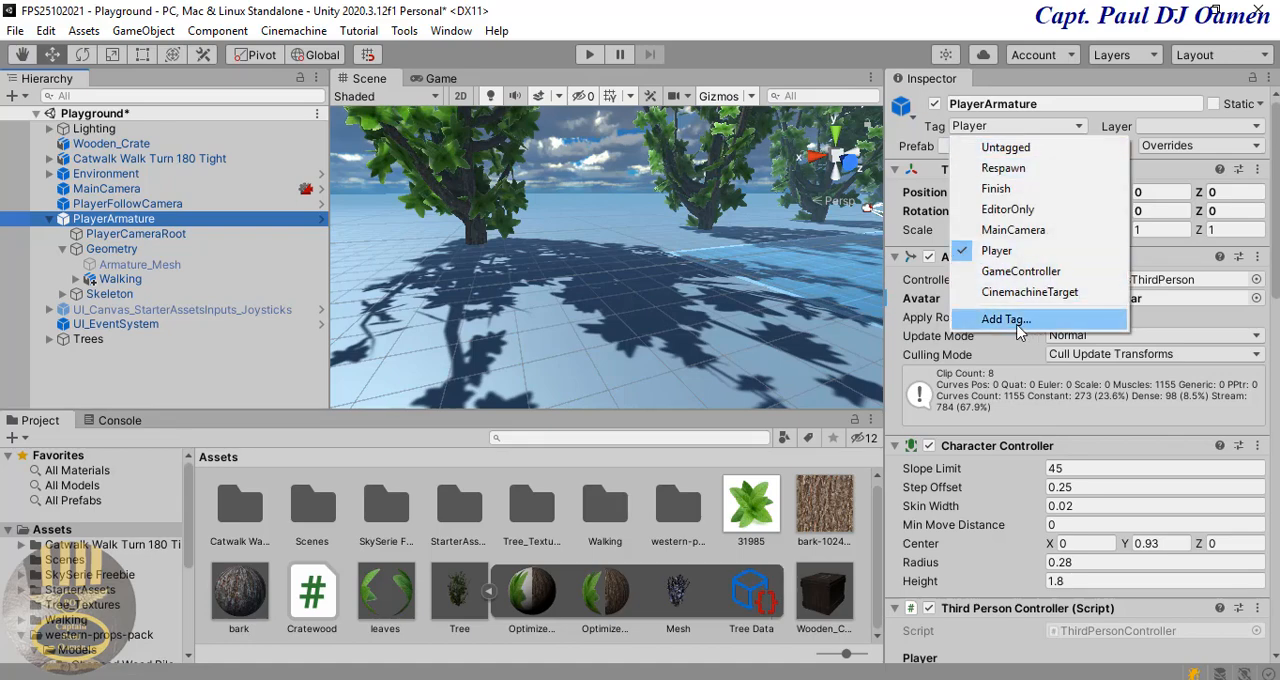
click(1006, 319)
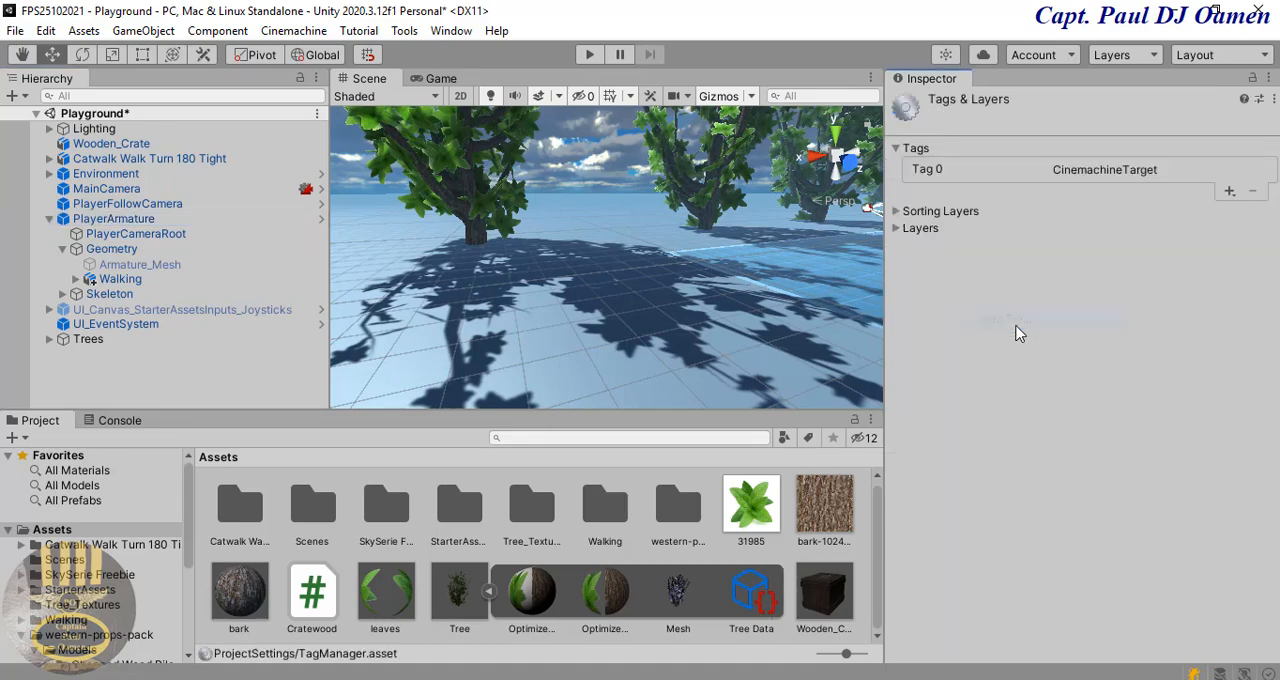
click(140, 221)
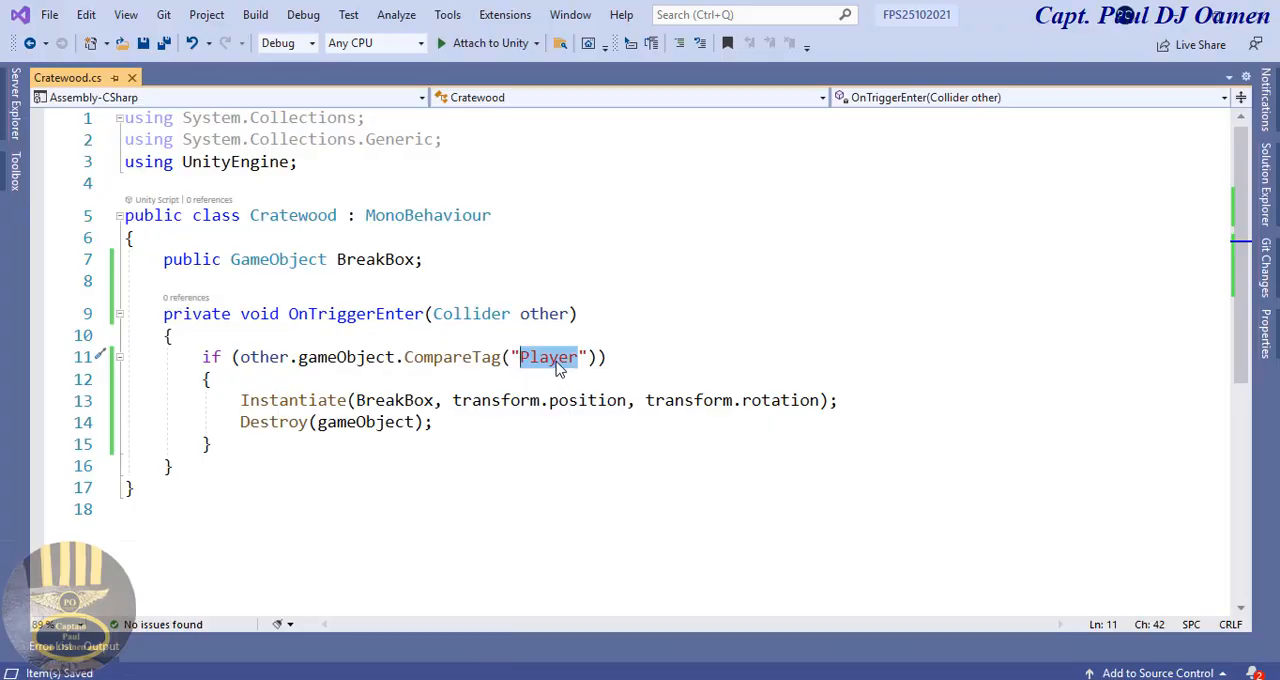
click(1174, 17)
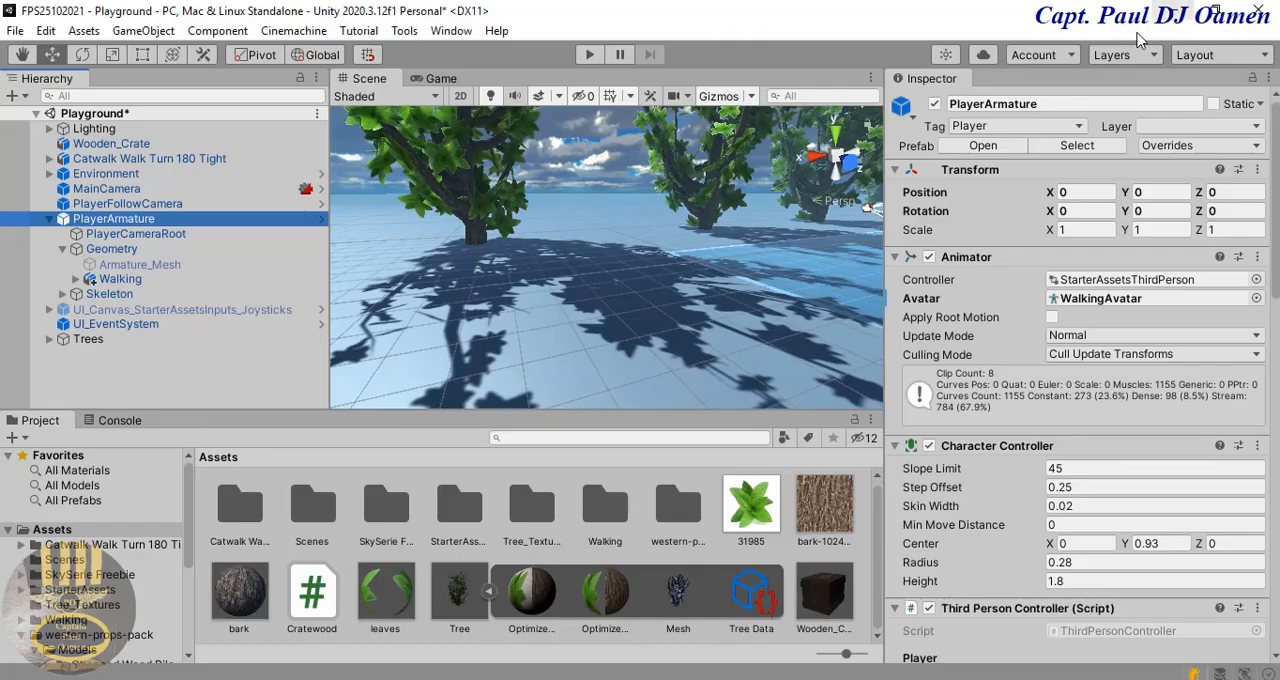
click(649, 316)
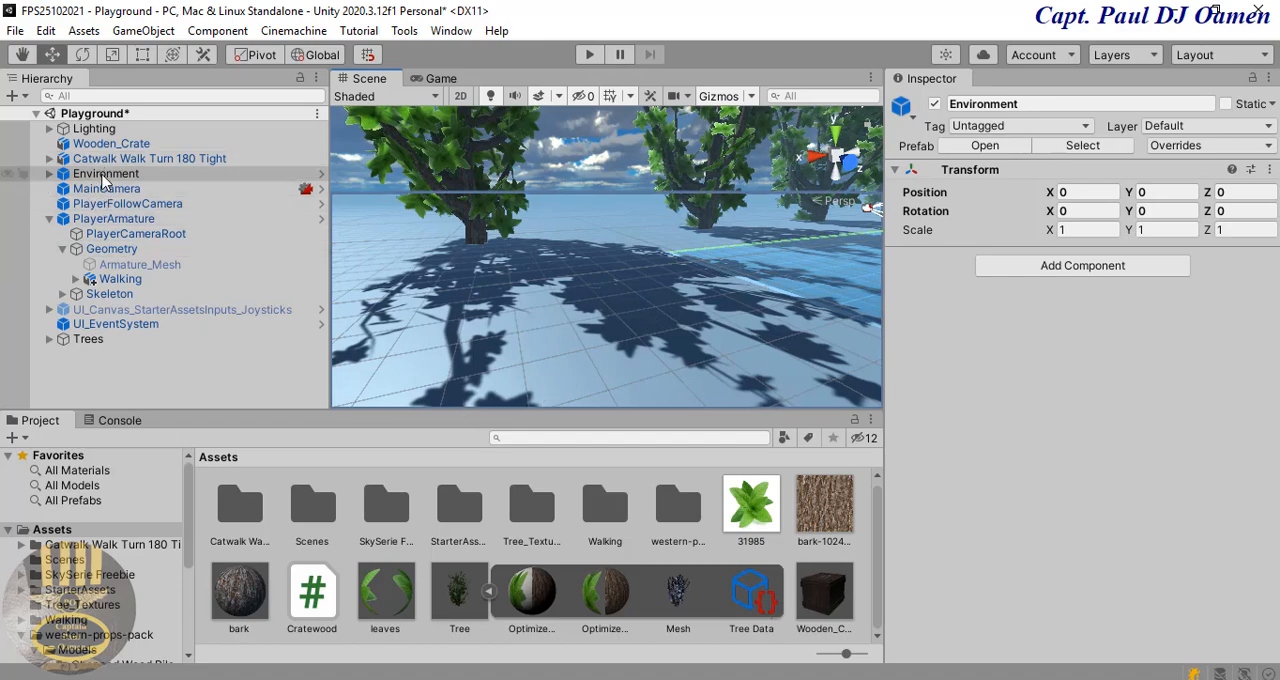
Step: Assign the Wooden_Crate_Cracked prefab as the Break Box of the Cratewood script on Wooden_Crate
click(111, 144)
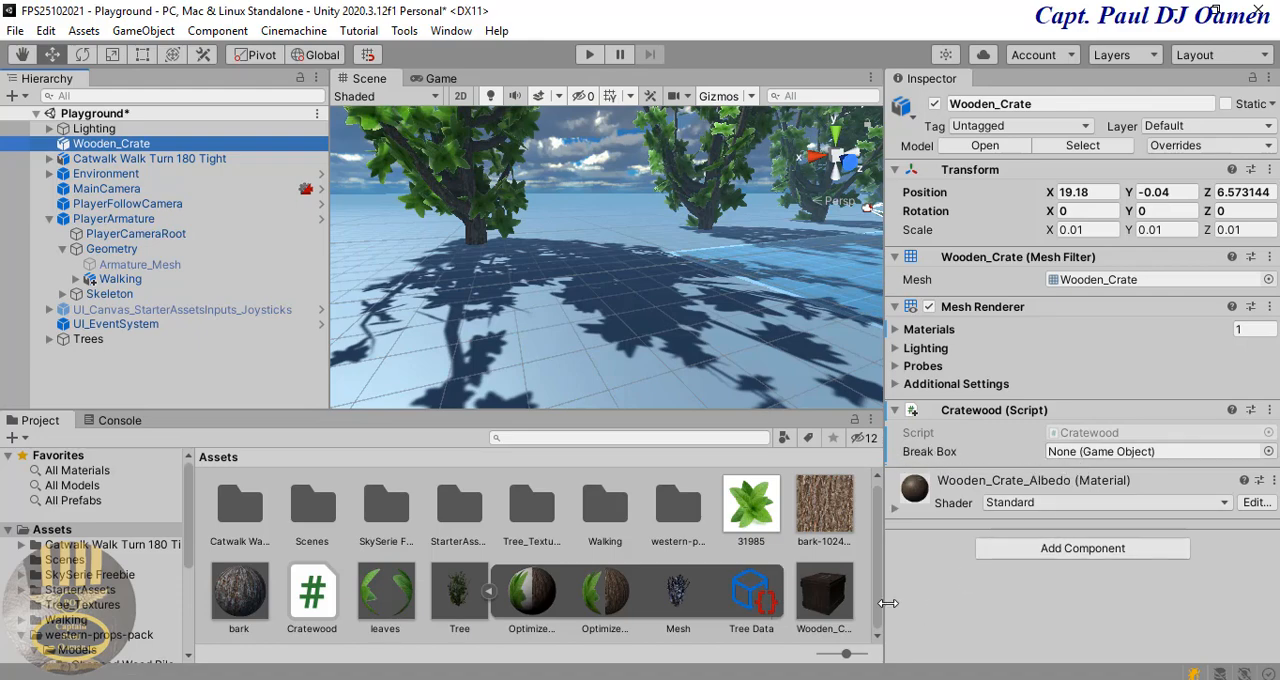
drag(878, 583, 877, 623)
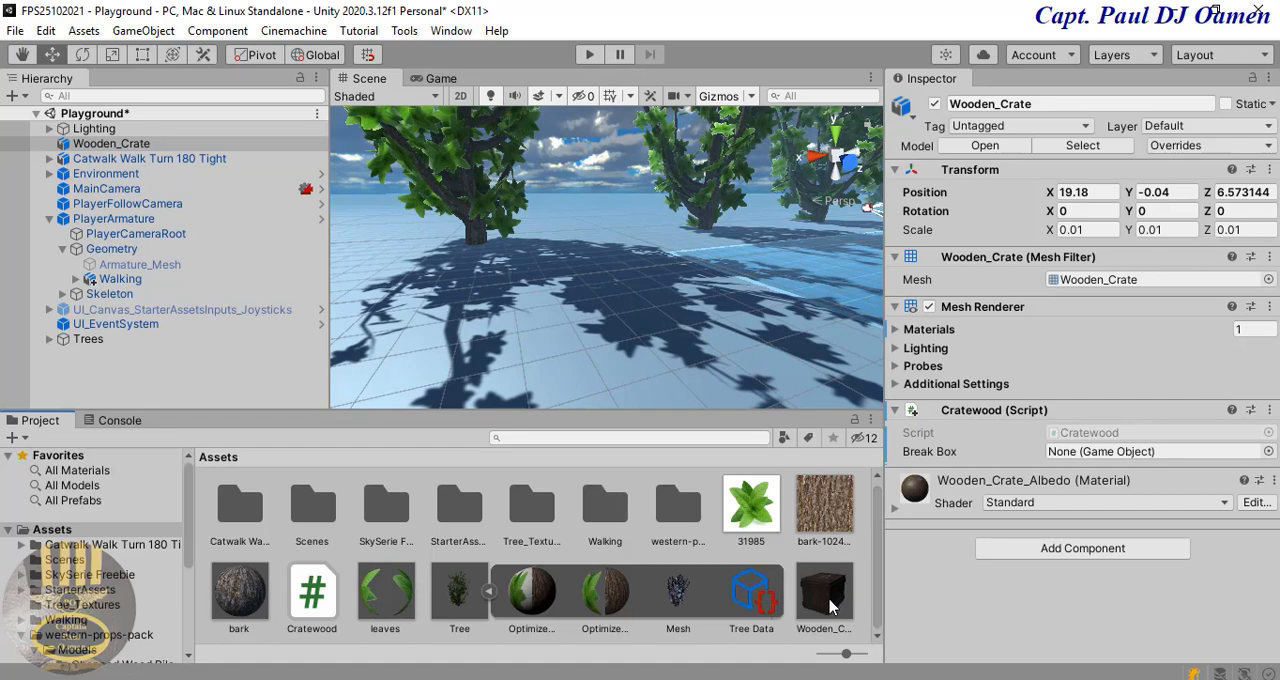
drag(830, 605, 1076, 452)
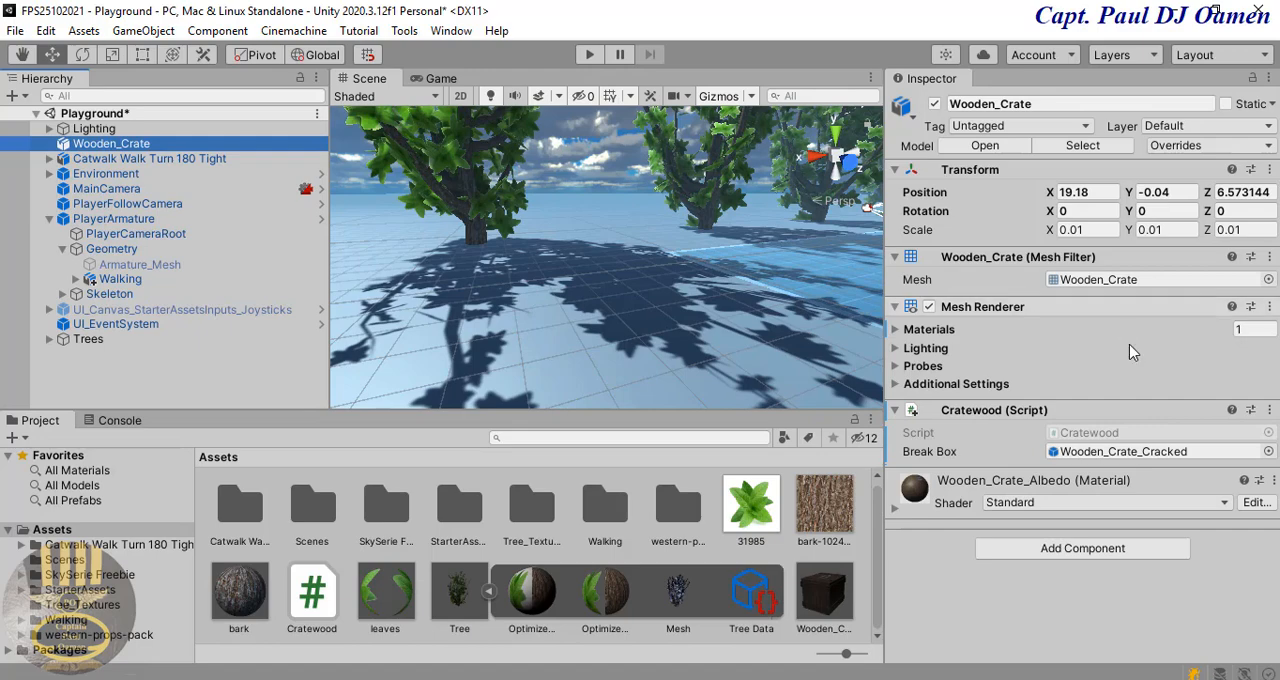
Step: Add a Box Collider to Wooden_Crate, set it as a trigger and place it above the Cratewood script component
click(1055, 550)
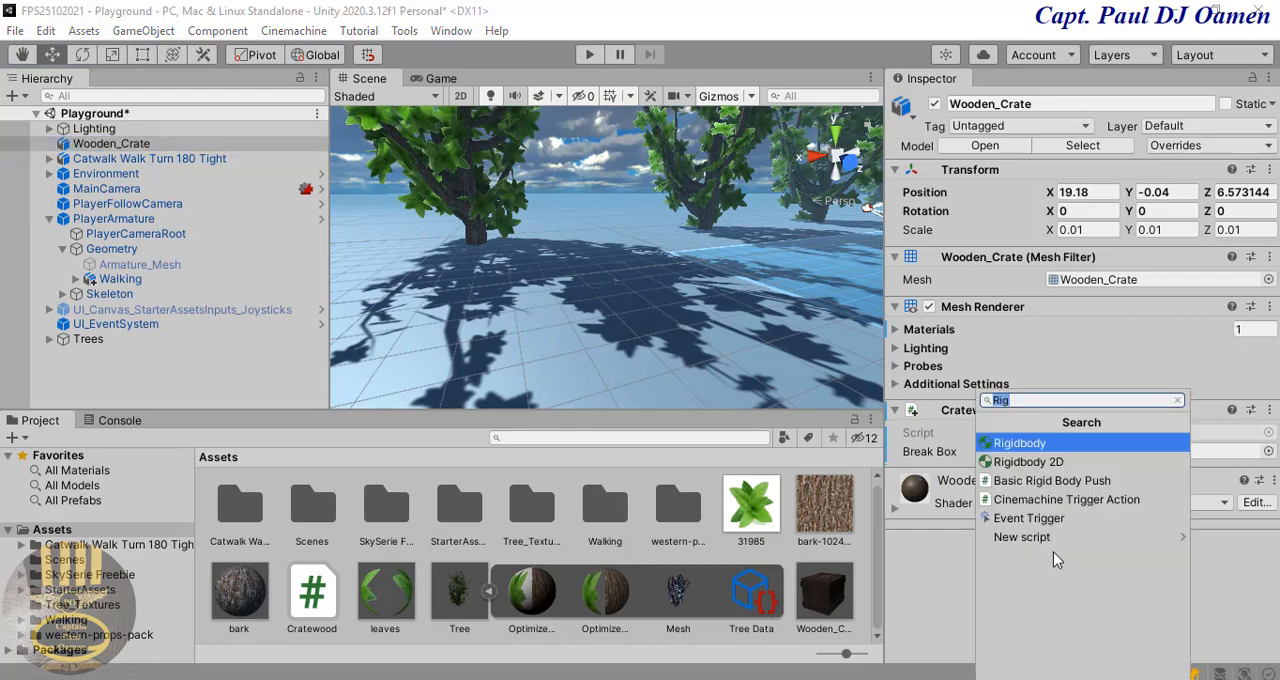
text(box)
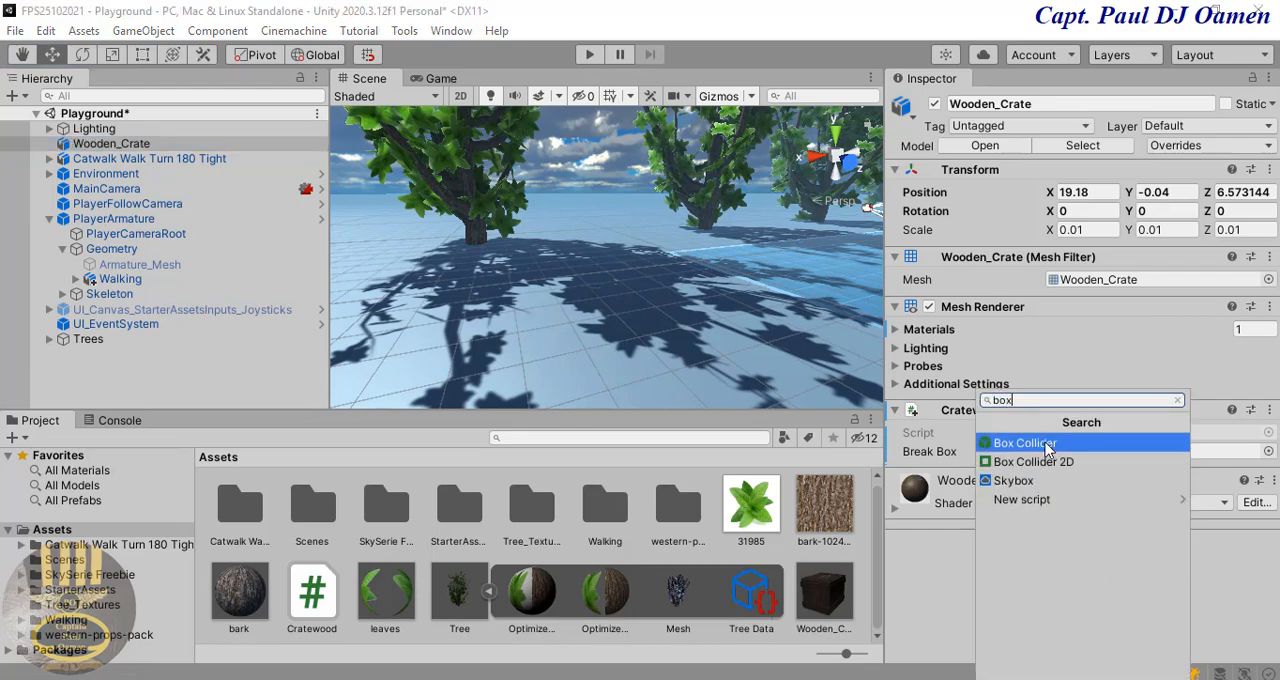
key(Return)
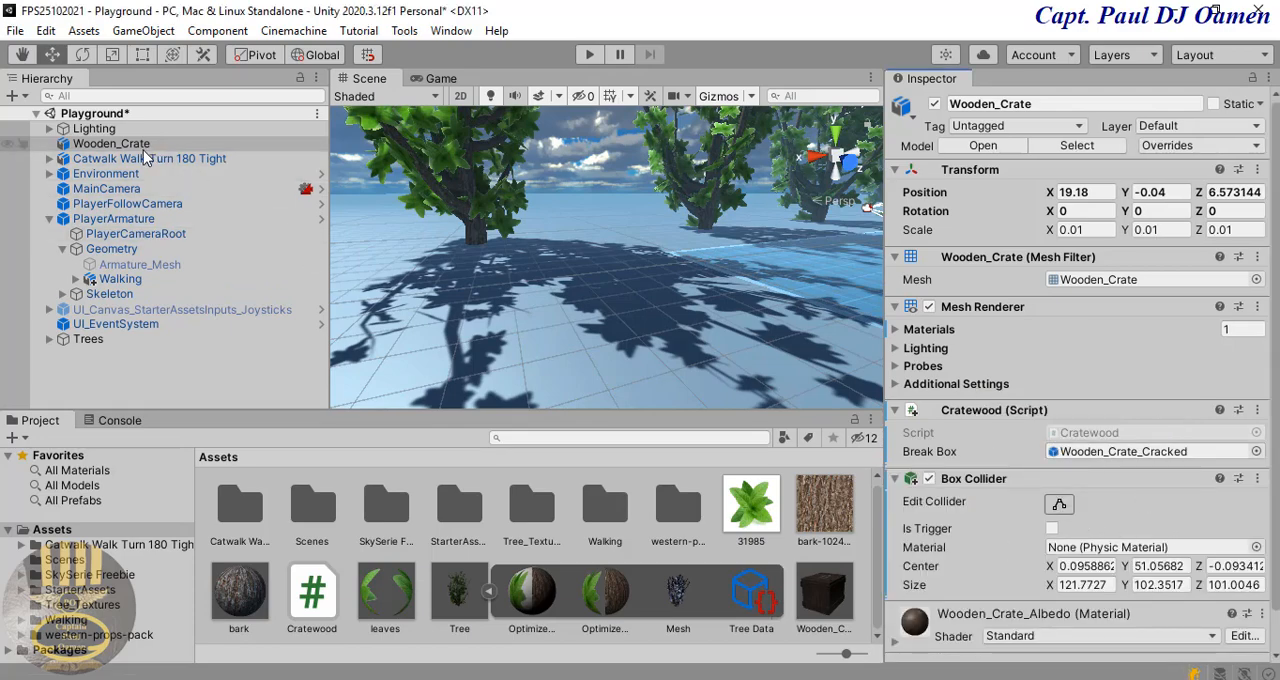
scroll(1082, 375, down, 1)
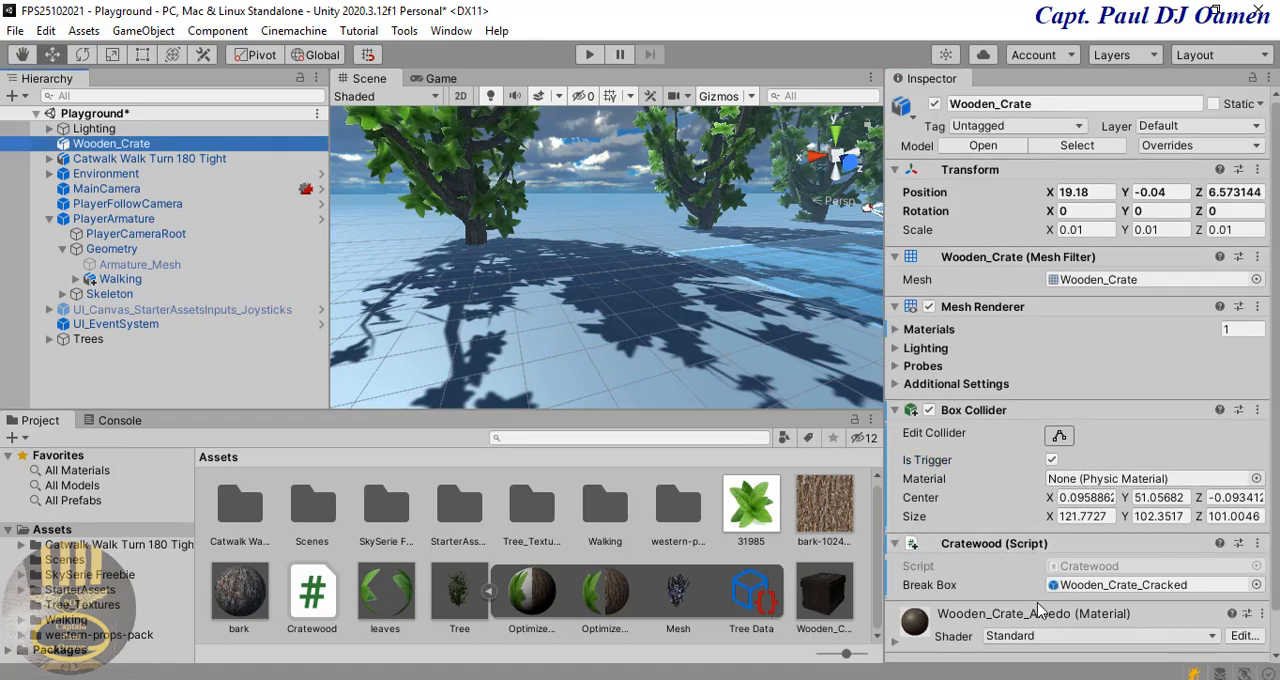
drag(1276, 416, 1276, 460)
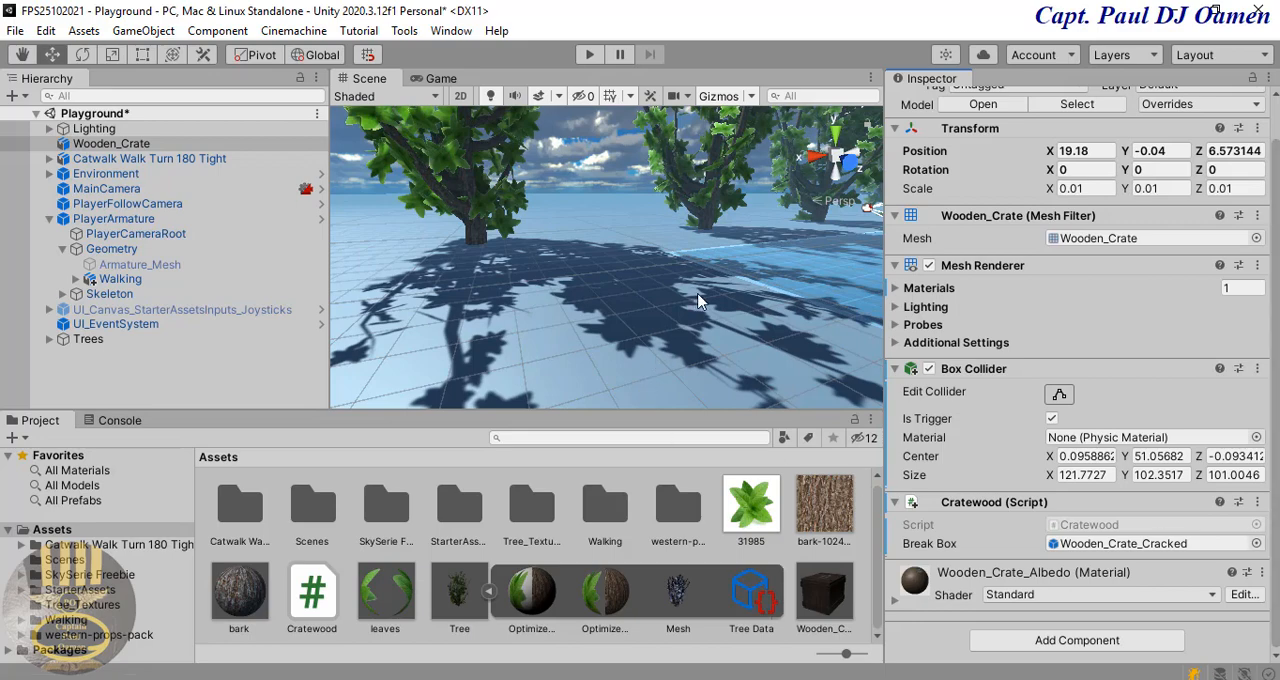
Step: Play-test the scene by walking the character towards the wooden crate, and stop the play session
click(588, 57)
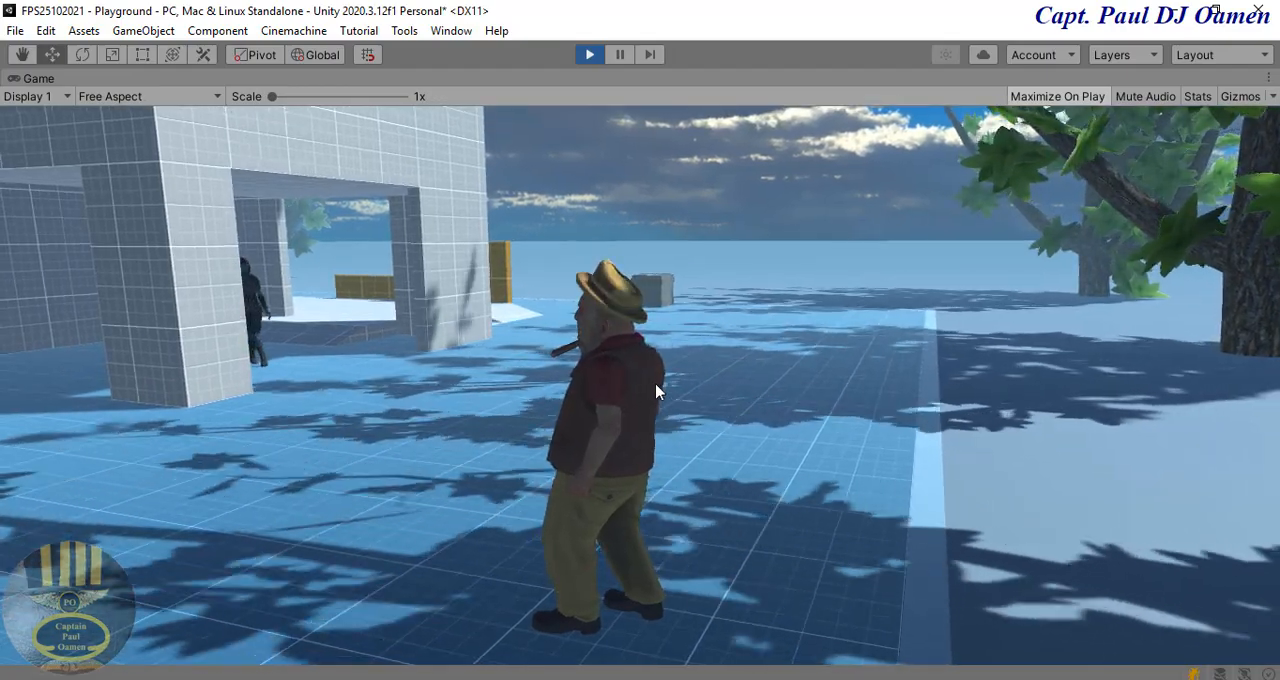
key(w)
key(w)
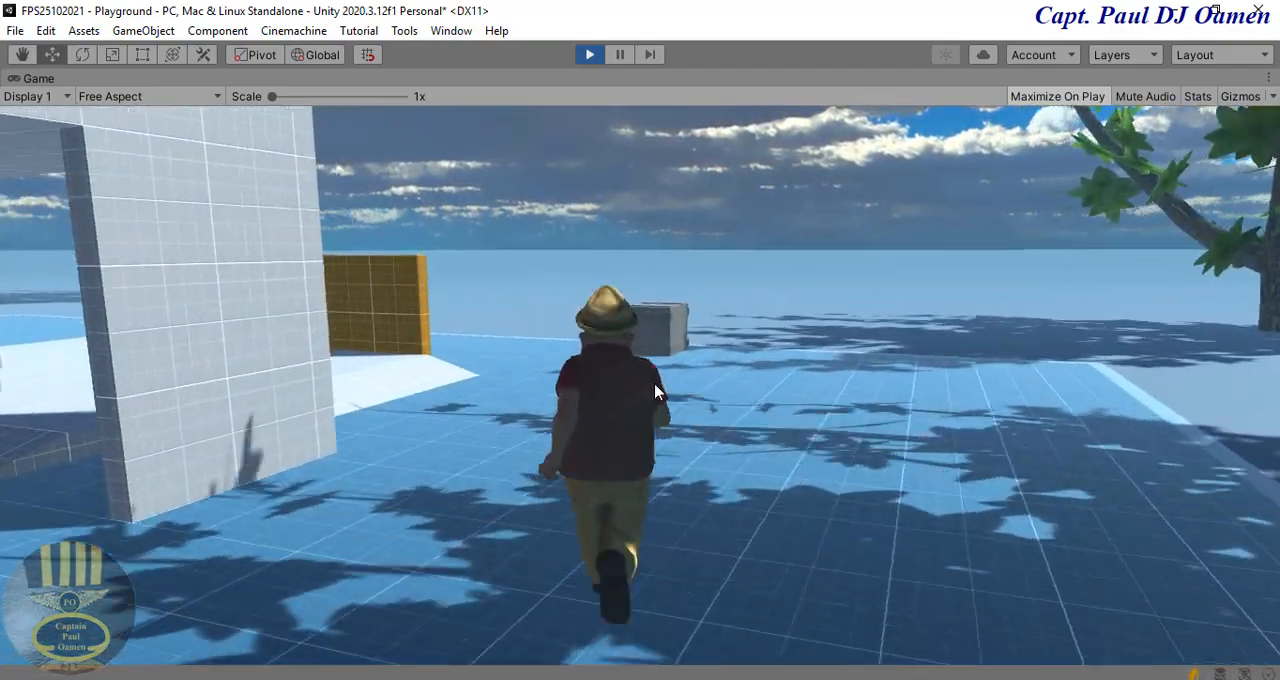
key(w)
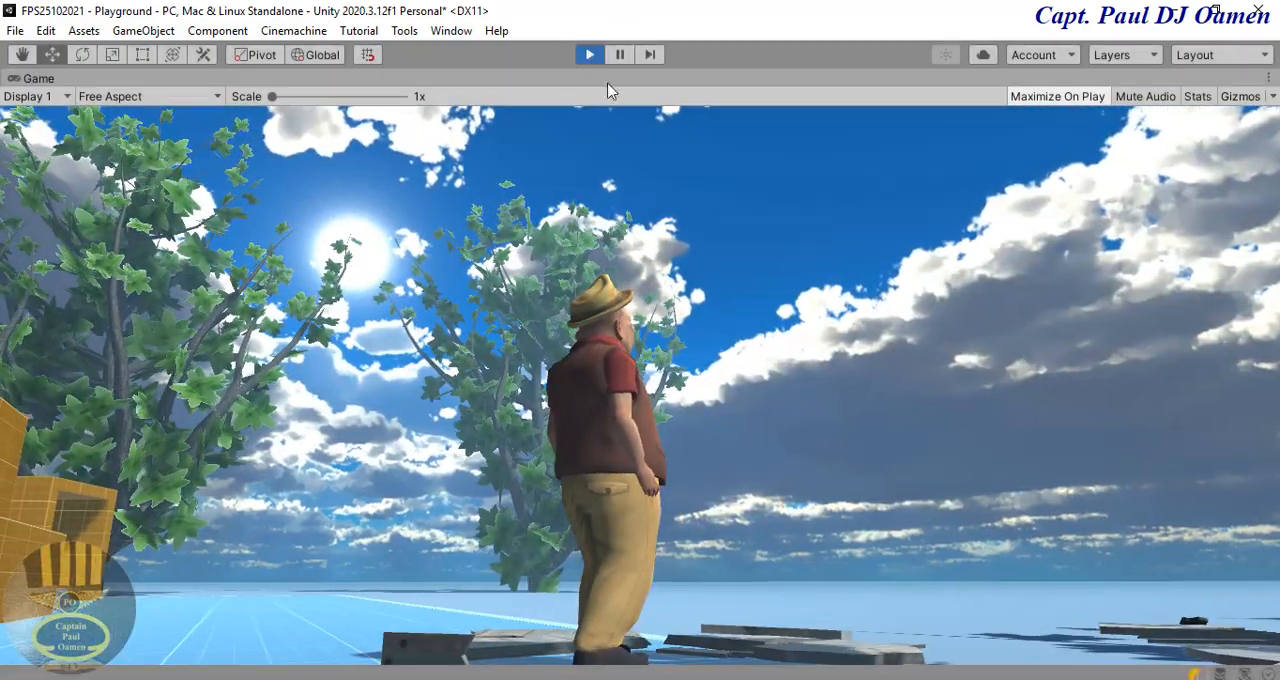
click(589, 54)
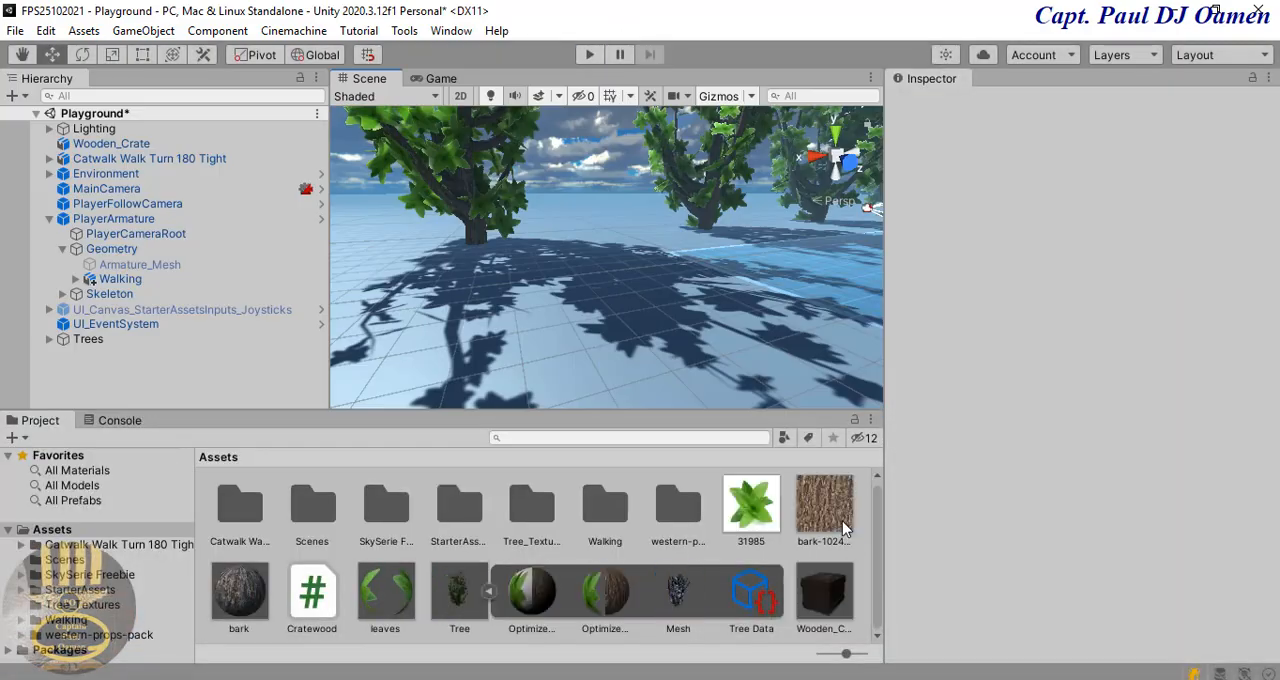
Step: Review the OnTriggerEnter code of Cratewood.cs in Visual Studio and return to Unity
key(alt+Tab)
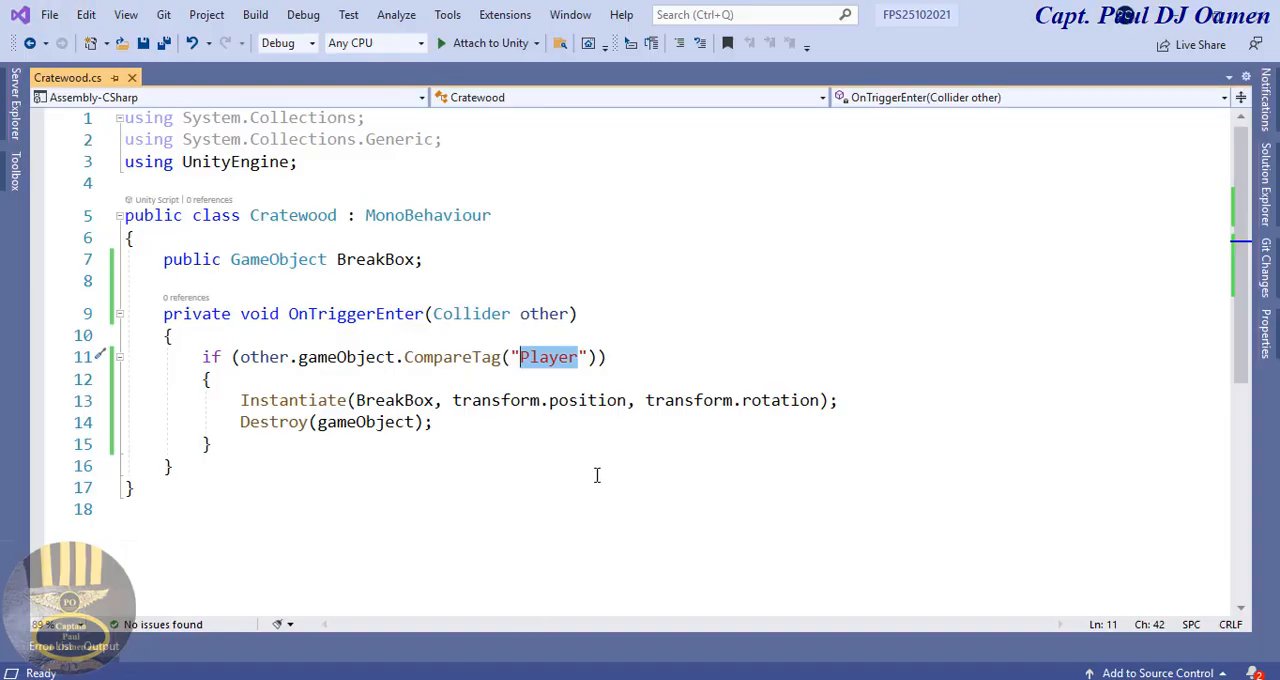
click(580, 470)
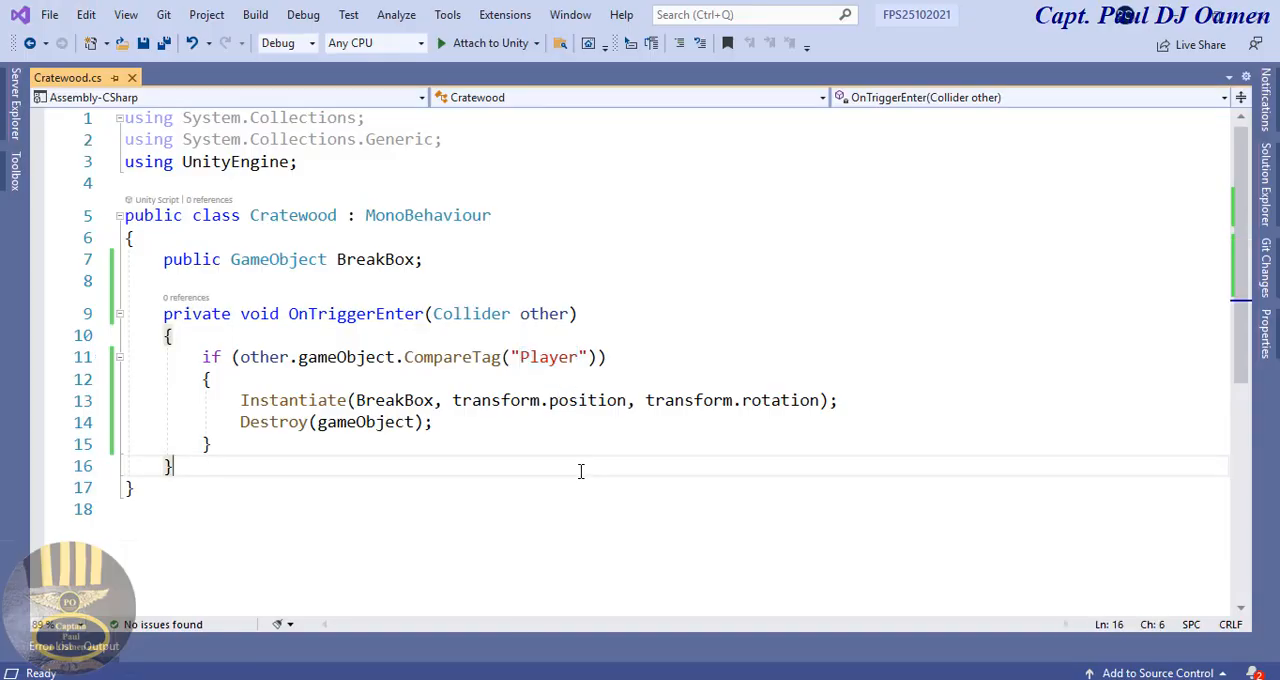
click(1188, 16)
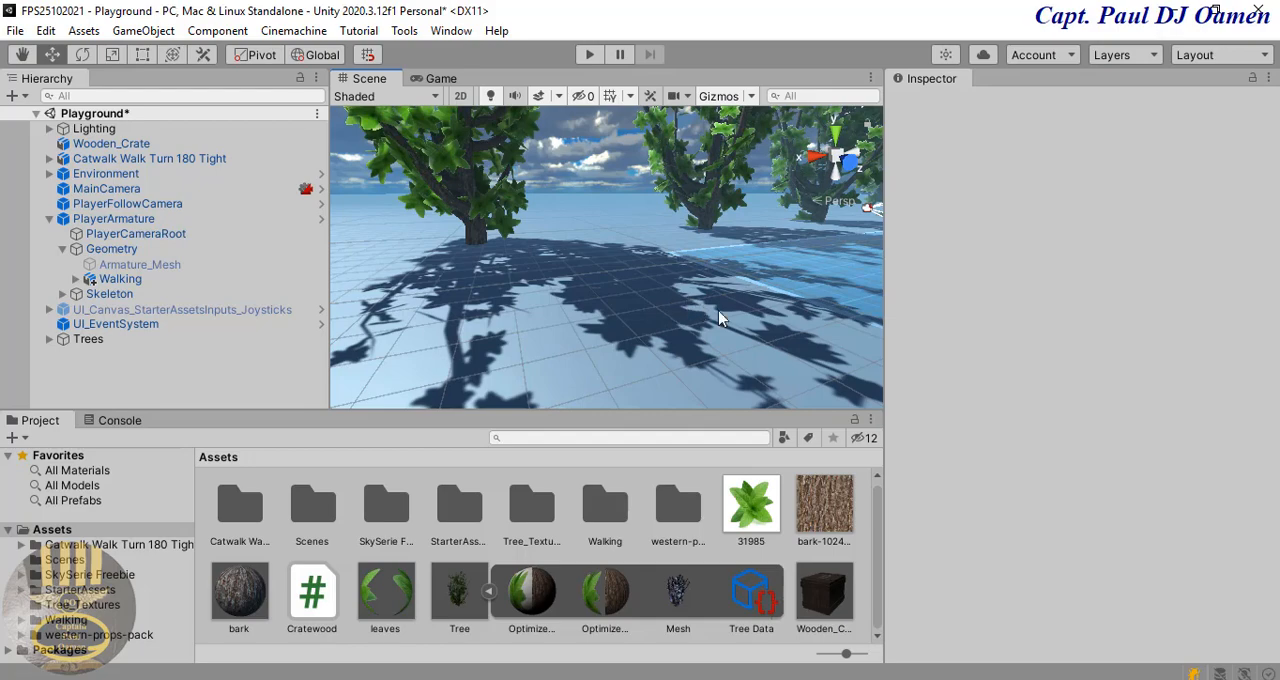
Step: Duplicate Wooden_Crate and move the copy across the ground to about X 22.56, Z 1.58
scroll(718, 310, down, 3)
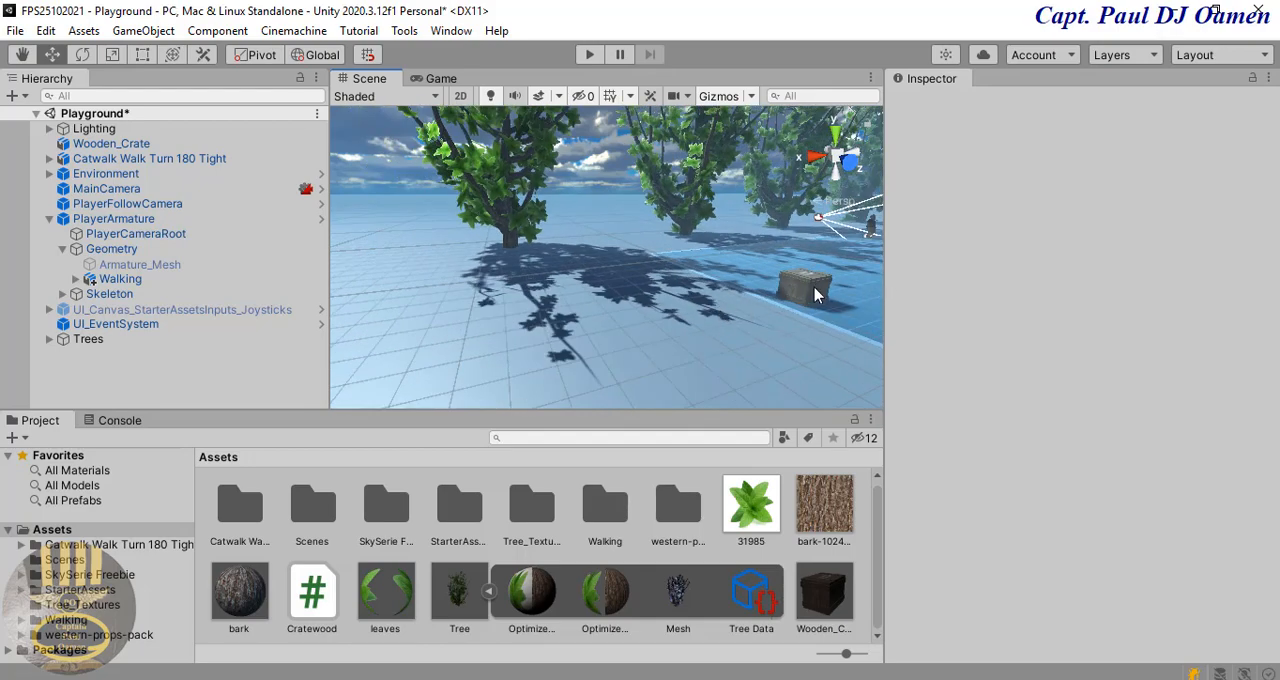
click(800, 305)
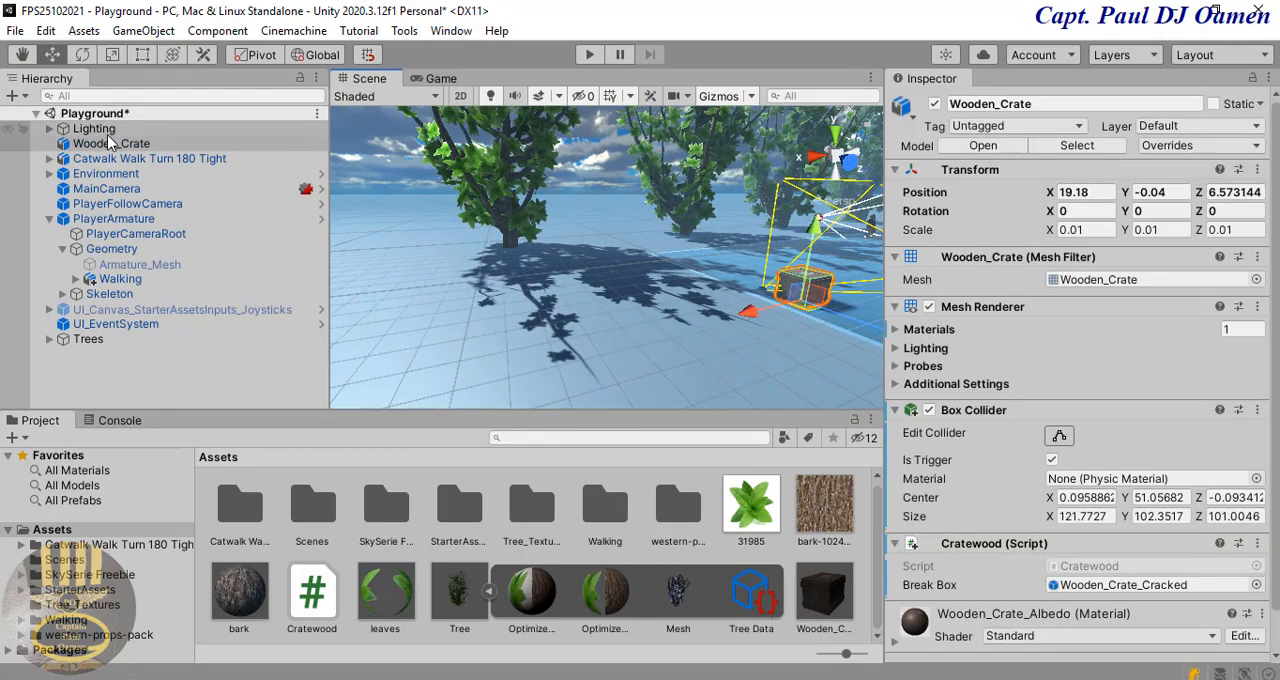
click(110, 146)
right_click(110, 149)
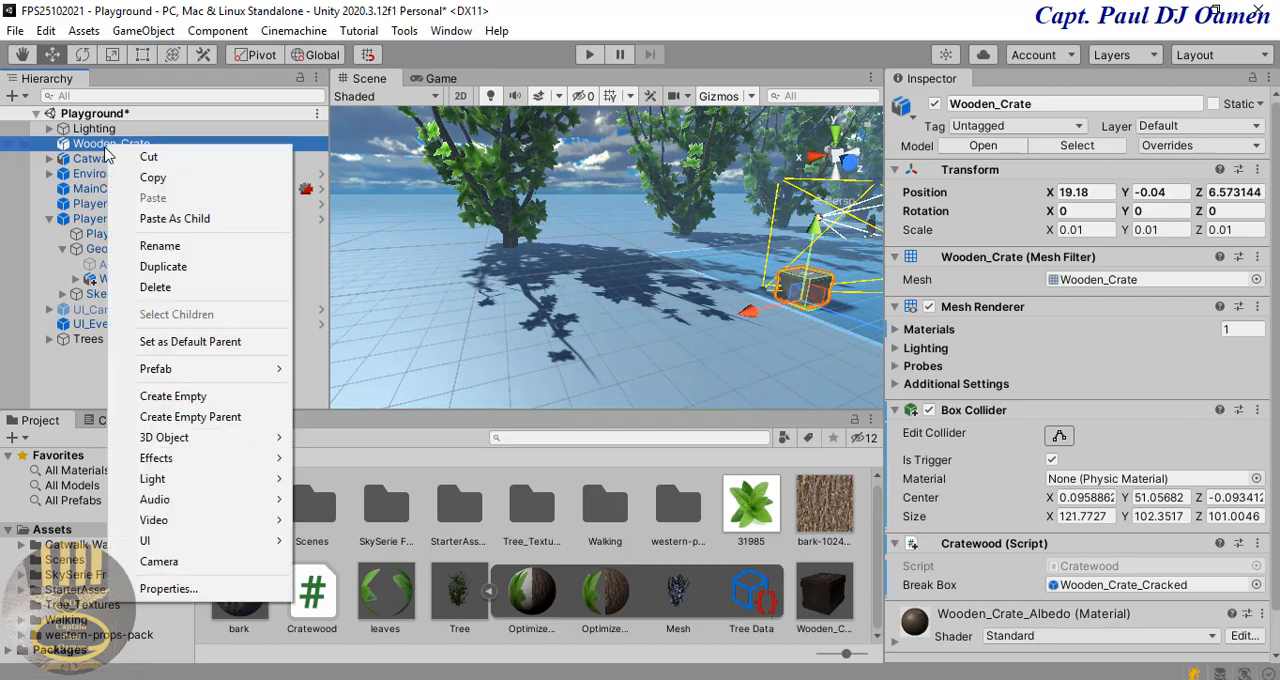
click(203, 268)
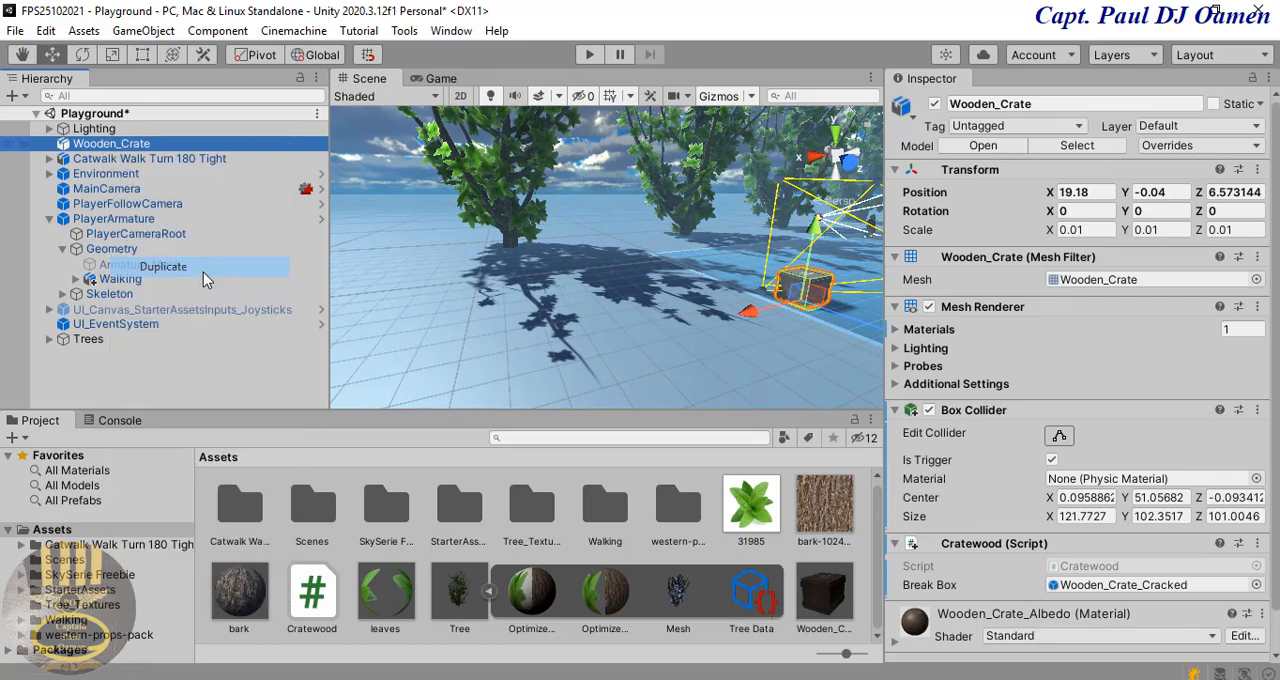
mouse_move(752, 312)
mouse_down()
mouse_move(677, 334)
mouse_move(730, 316)
mouse_up()
right_drag(727, 388, 848, 366)
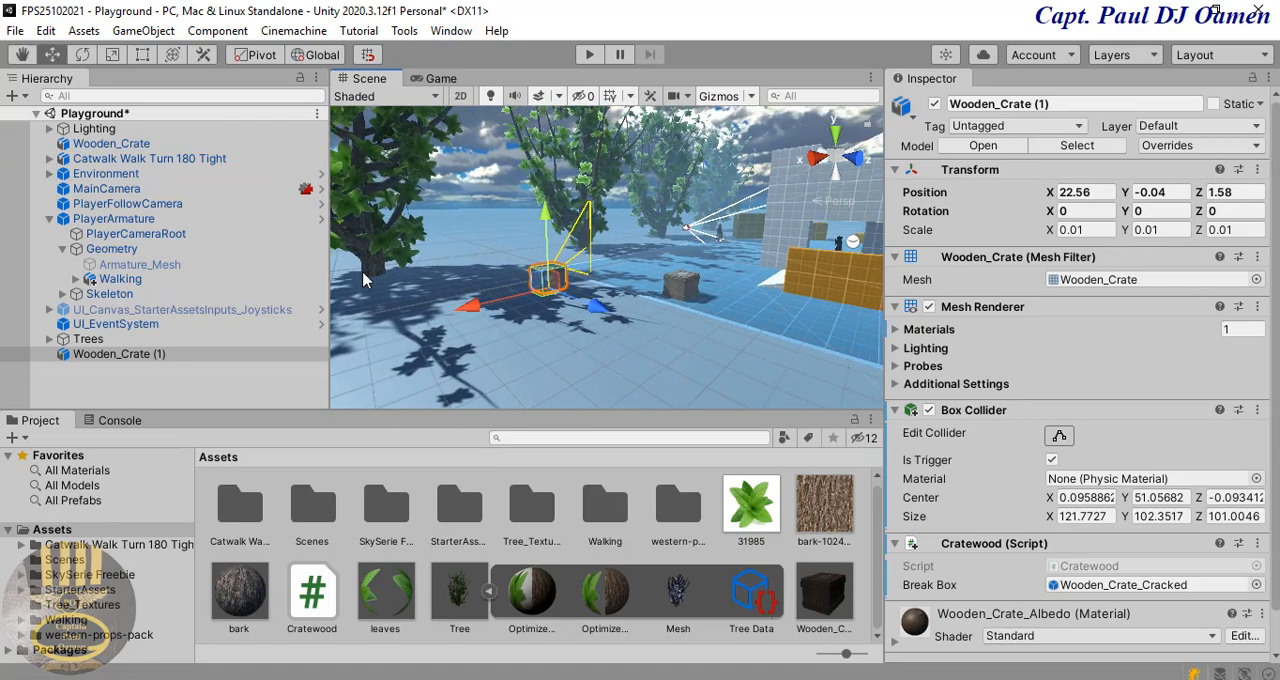
Step: Duplicate Wooden_Crate (1) and move the new copy along the Z axis to about Z 10.8
right_click(144, 359)
click(199, 348)
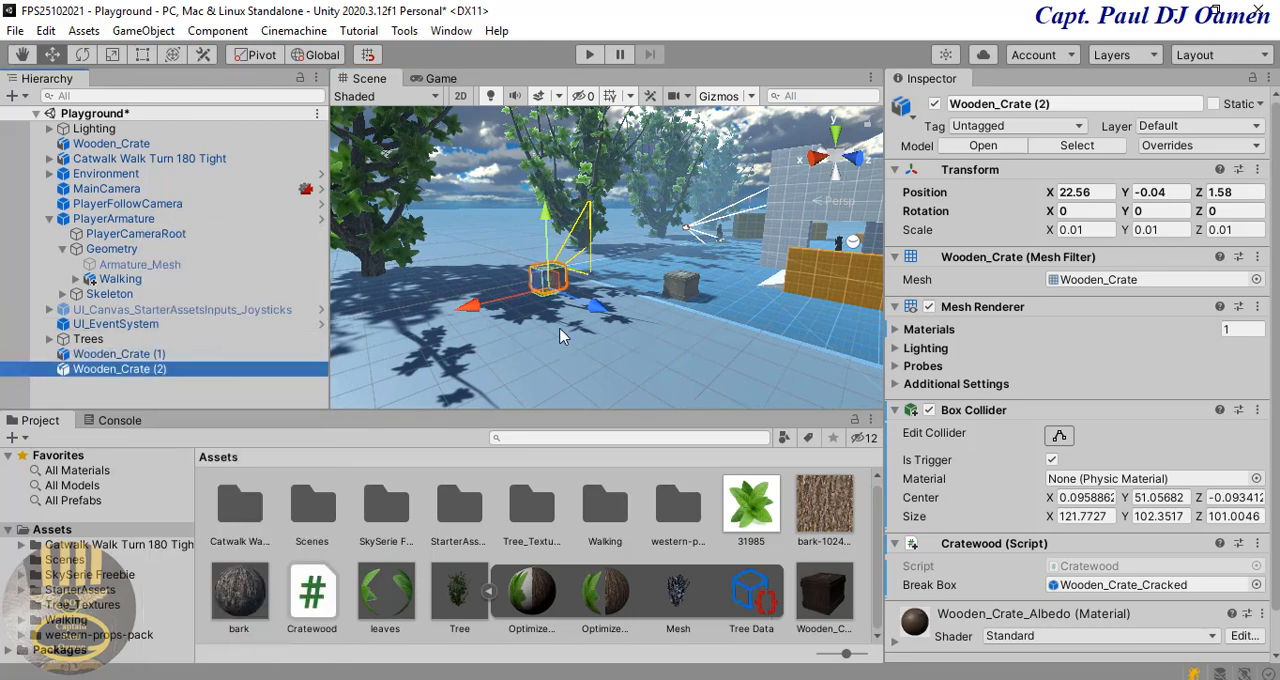
drag(629, 318, 857, 408)
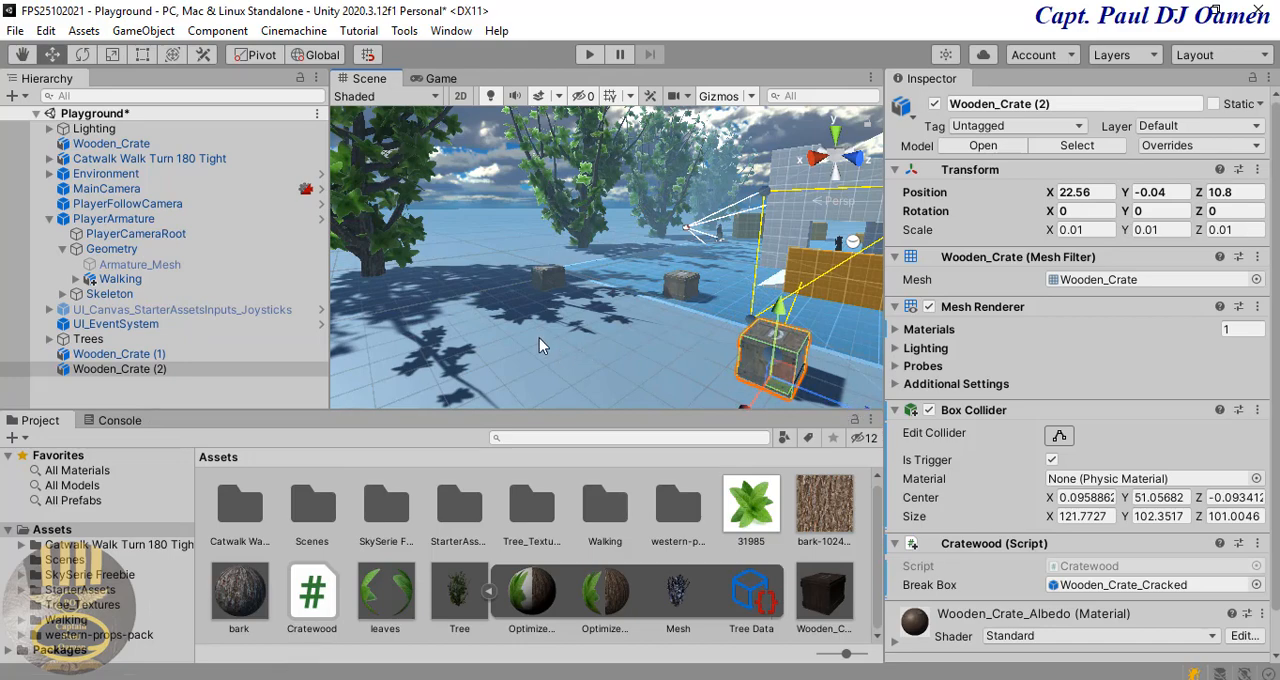
Step: Duplicate Wooden_Crate (1) and Wooden_Crate (2) together and move the two copies along the X axis to about X 7.66
ctrl+click(120, 356)
right_click(120, 365)
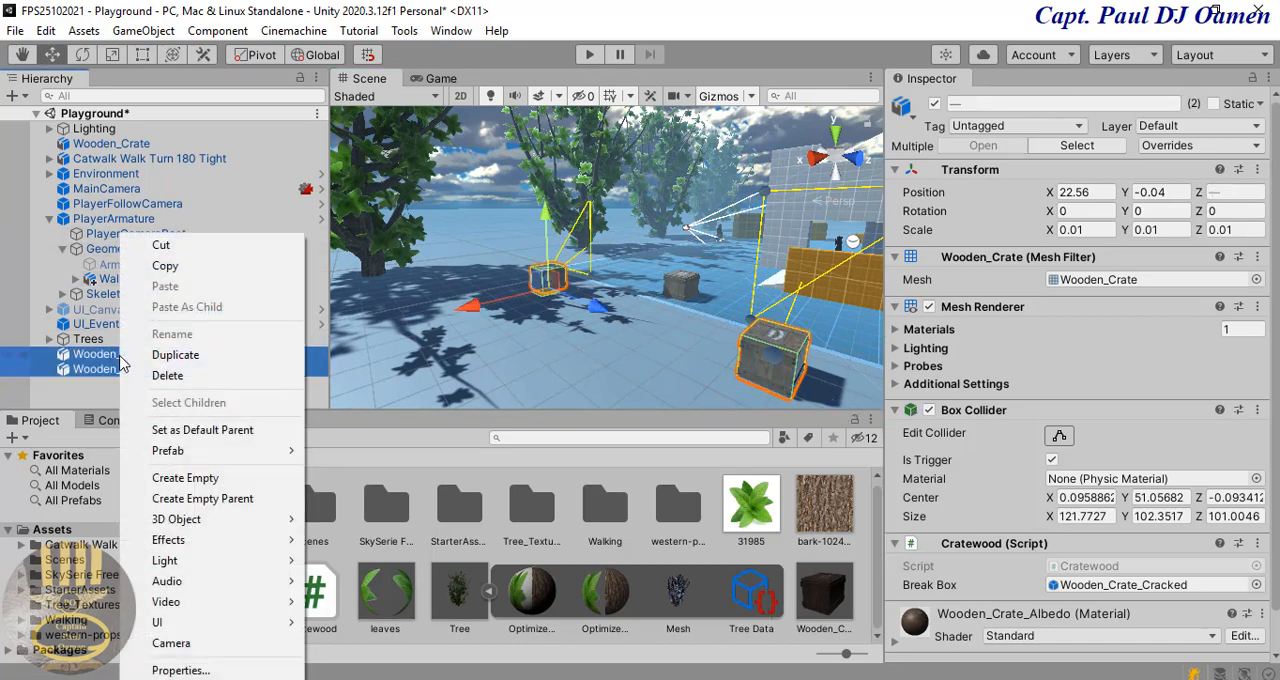
click(172, 355)
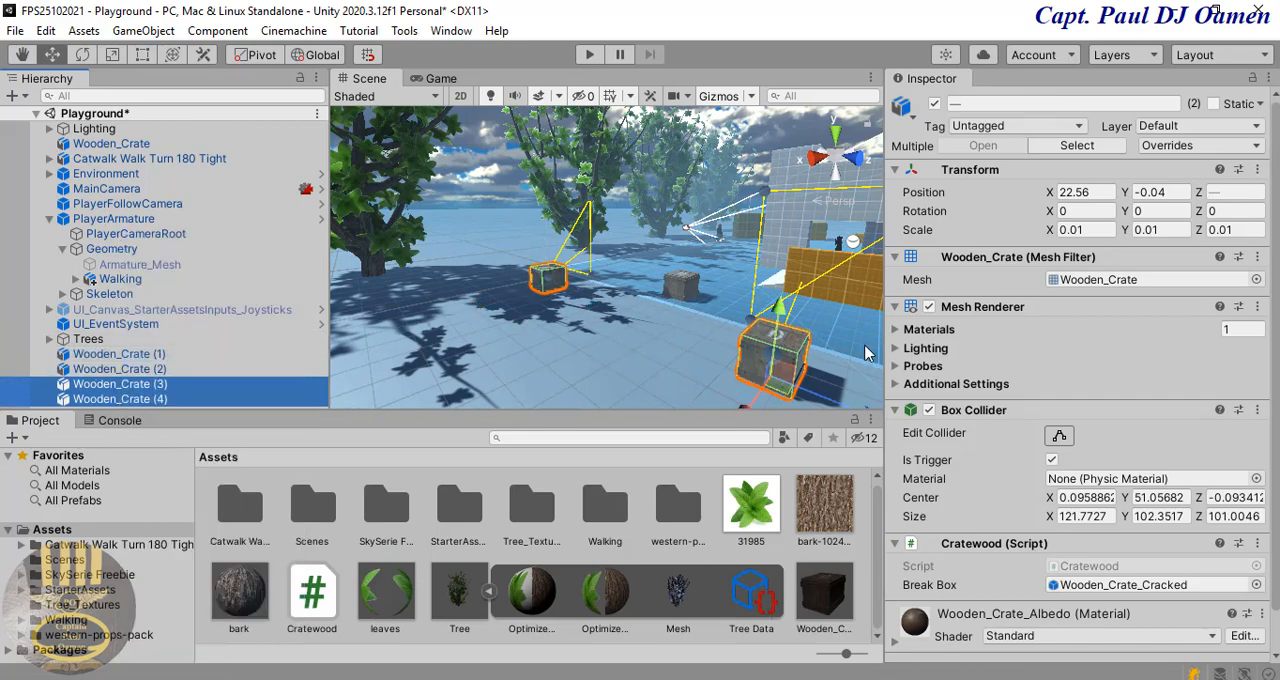
drag(824, 402, 698, 243)
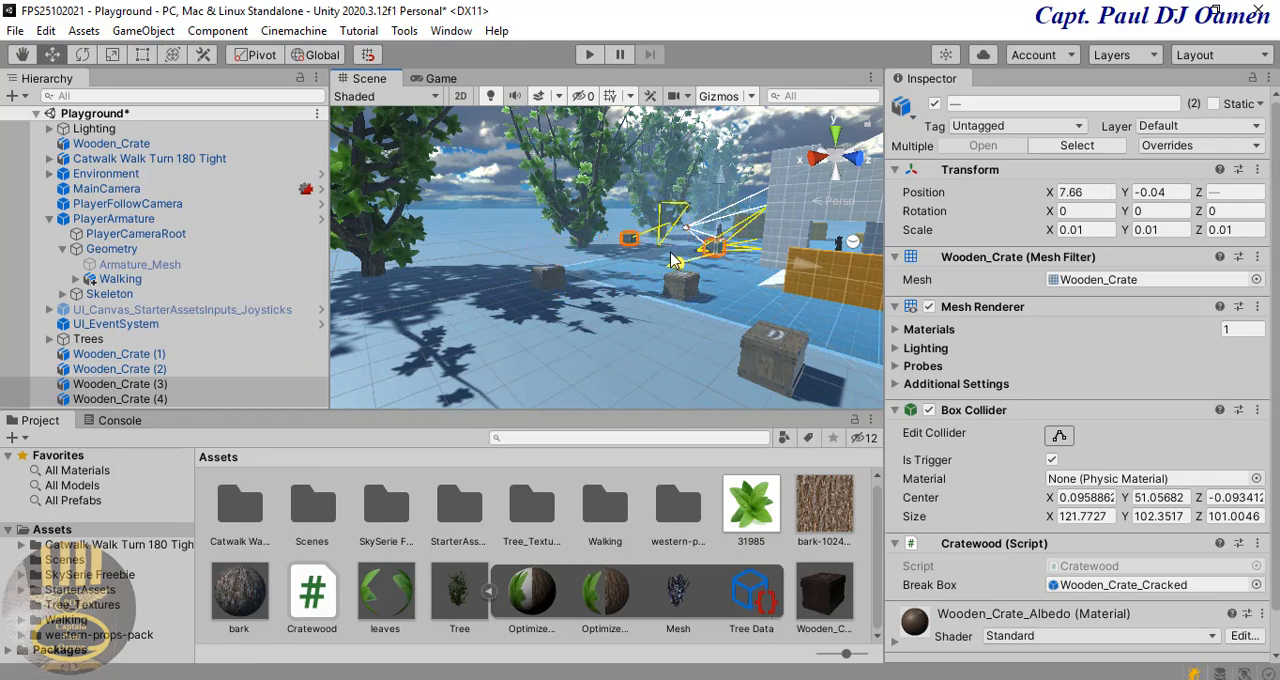
click(585, 352)
click(565, 350)
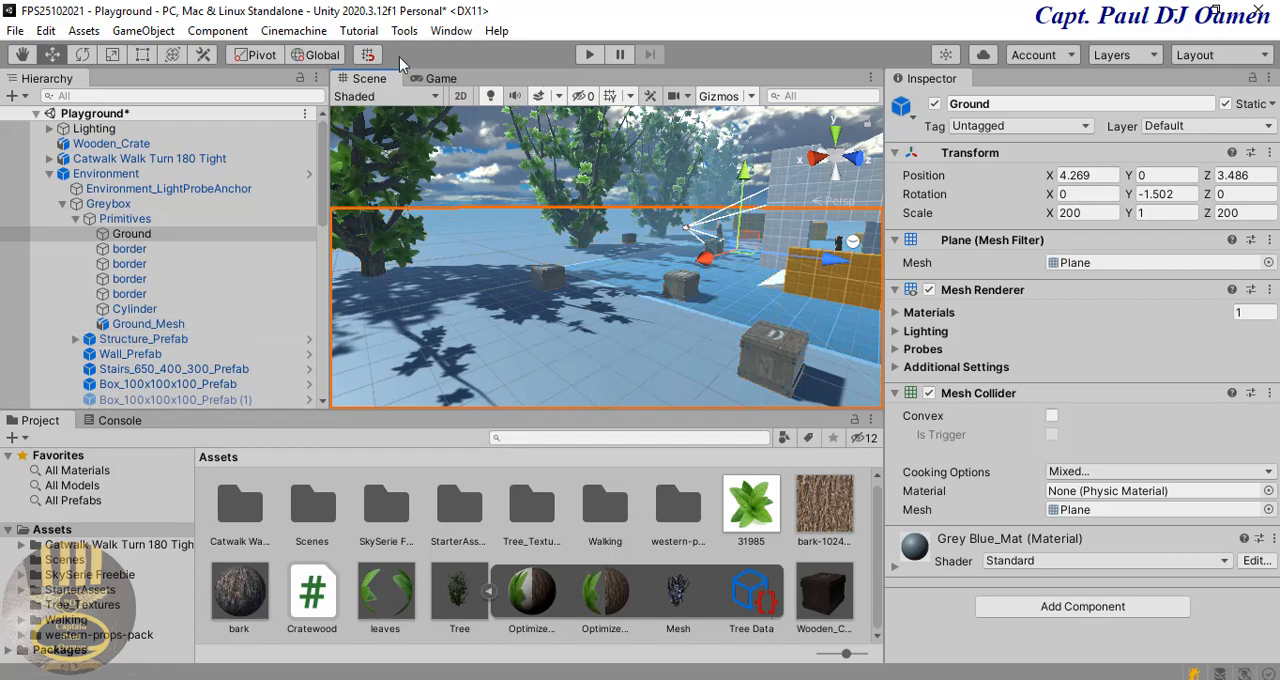
Step: Find the Building Apartment package among My Assets in Package Manager and import all its files into the project
click(453, 32)
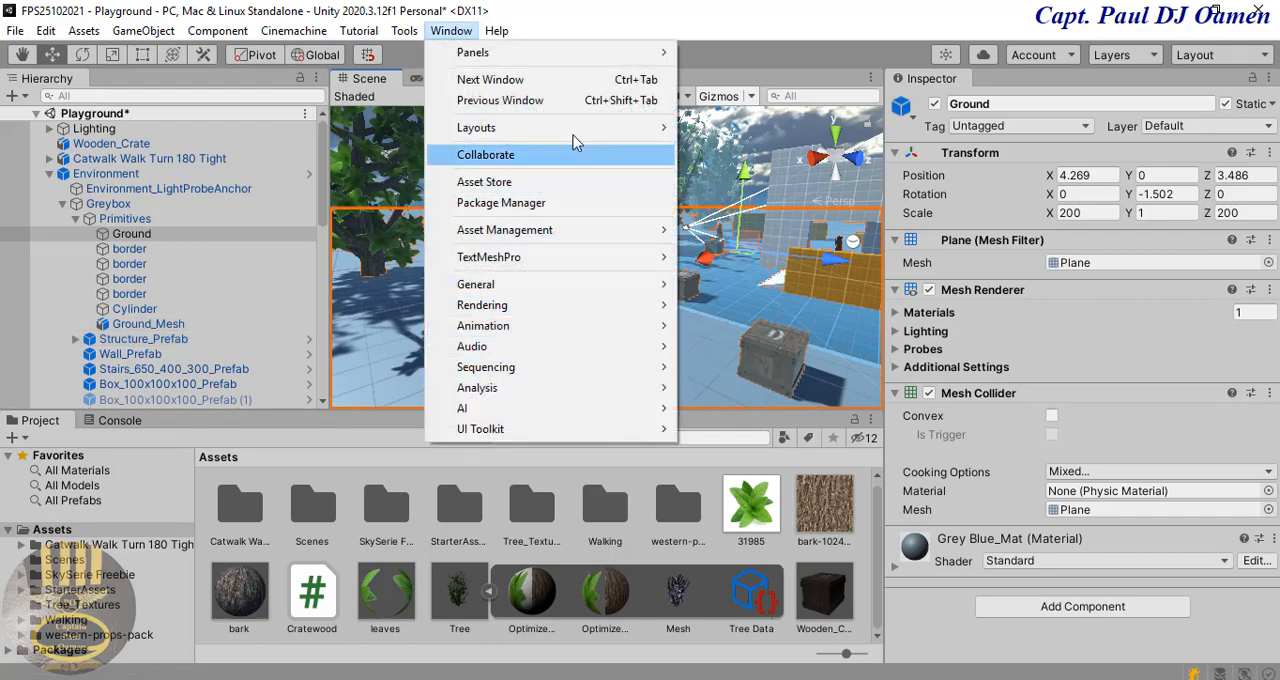
click(474, 205)
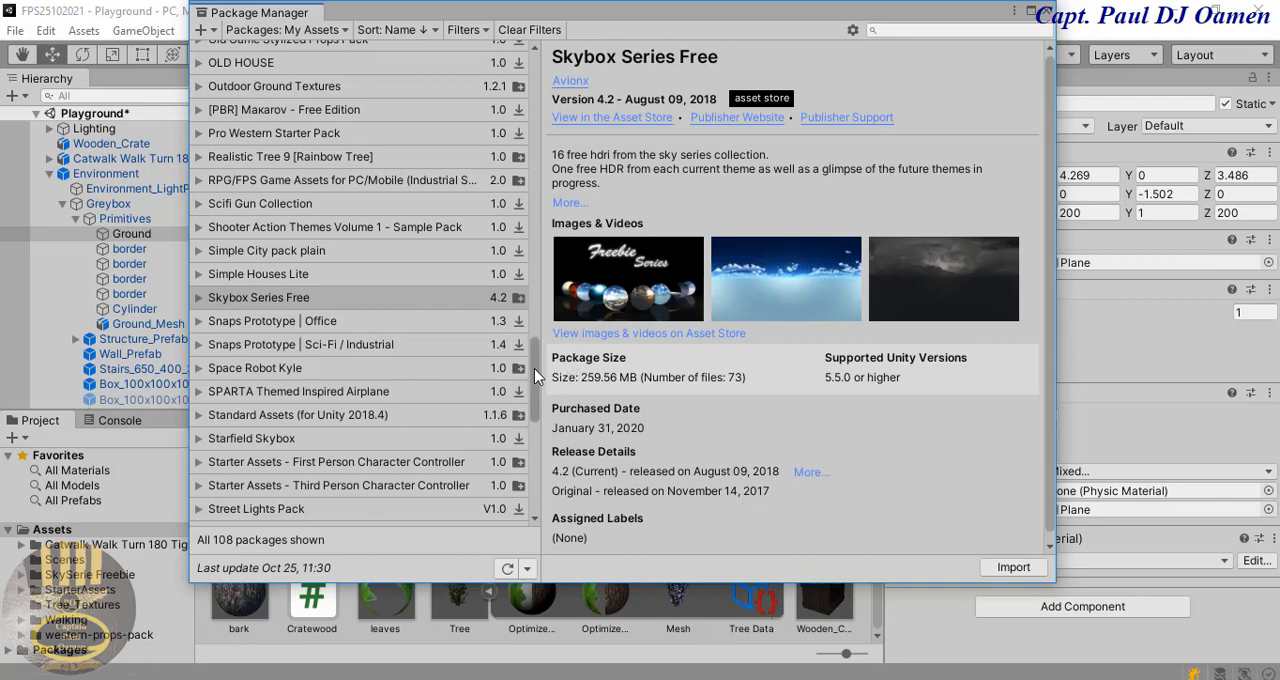
drag(534, 368, 528, 459)
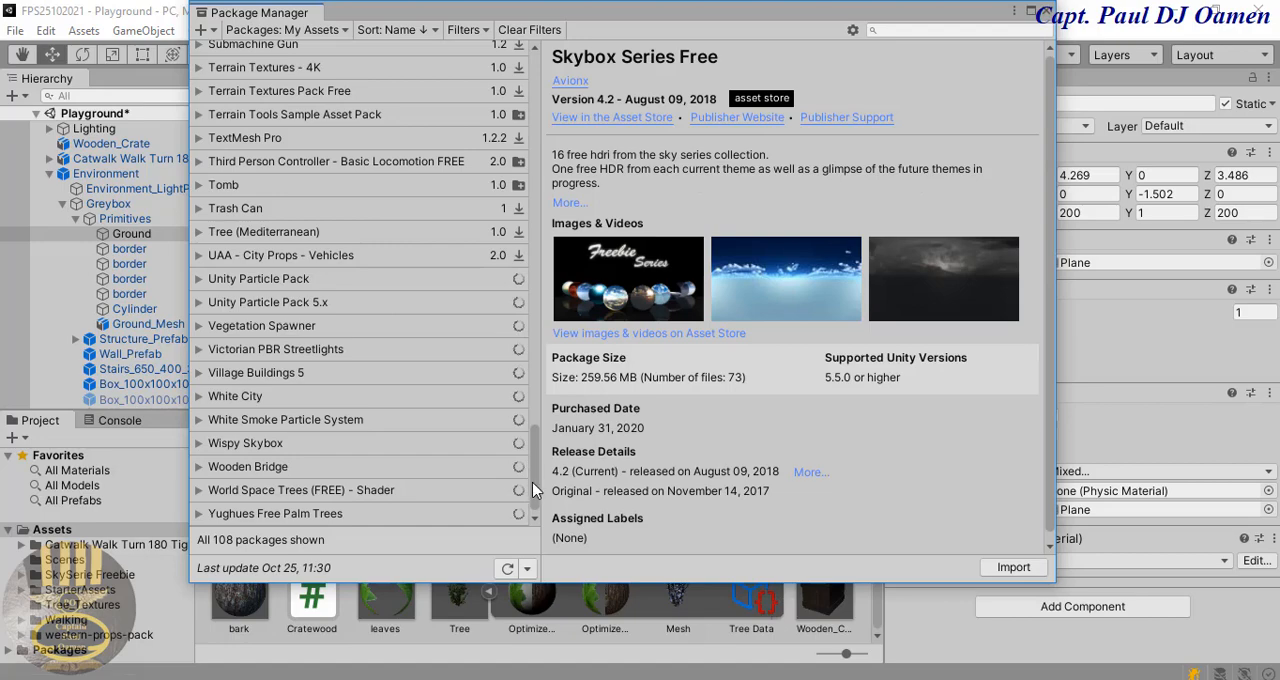
click(324, 397)
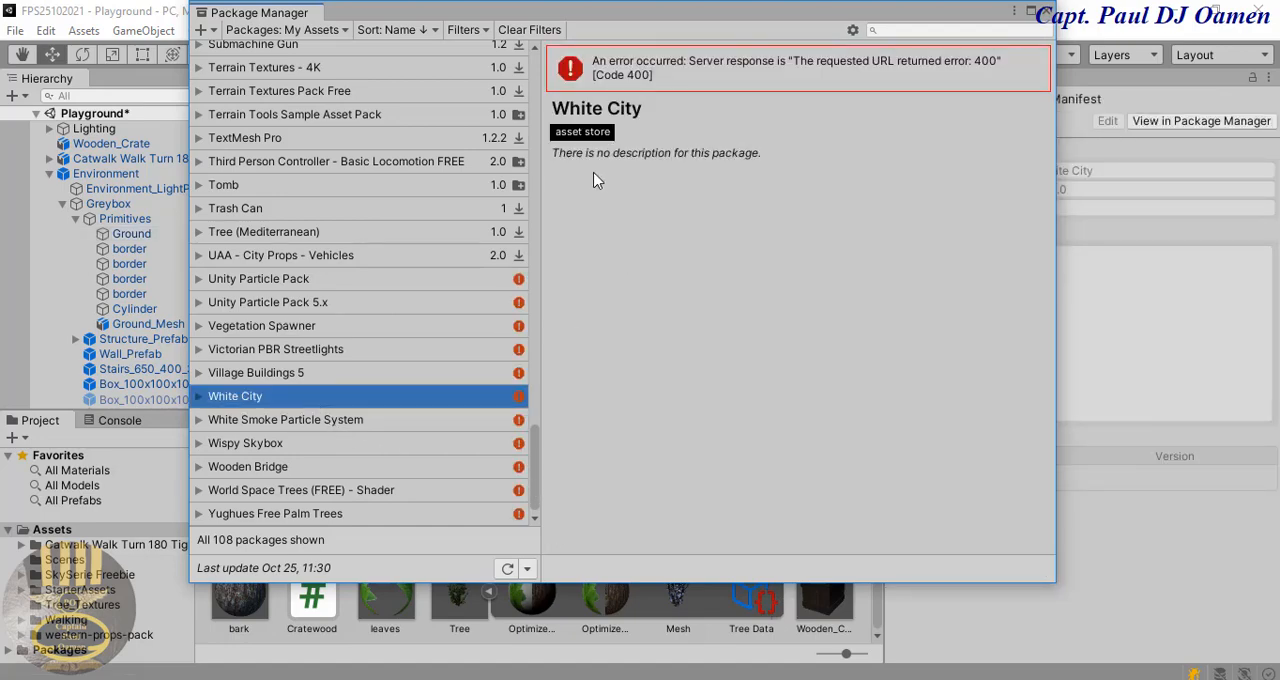
scroll(437, 390, up, 15)
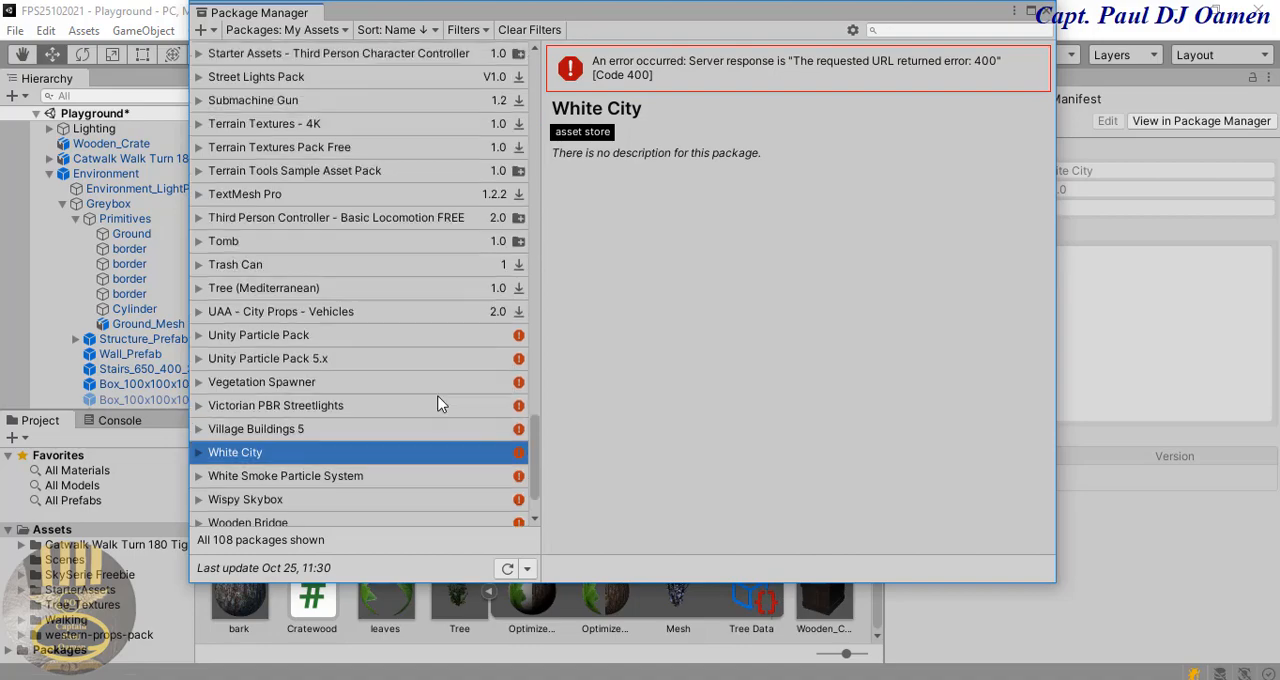
scroll(433, 379, up, 15)
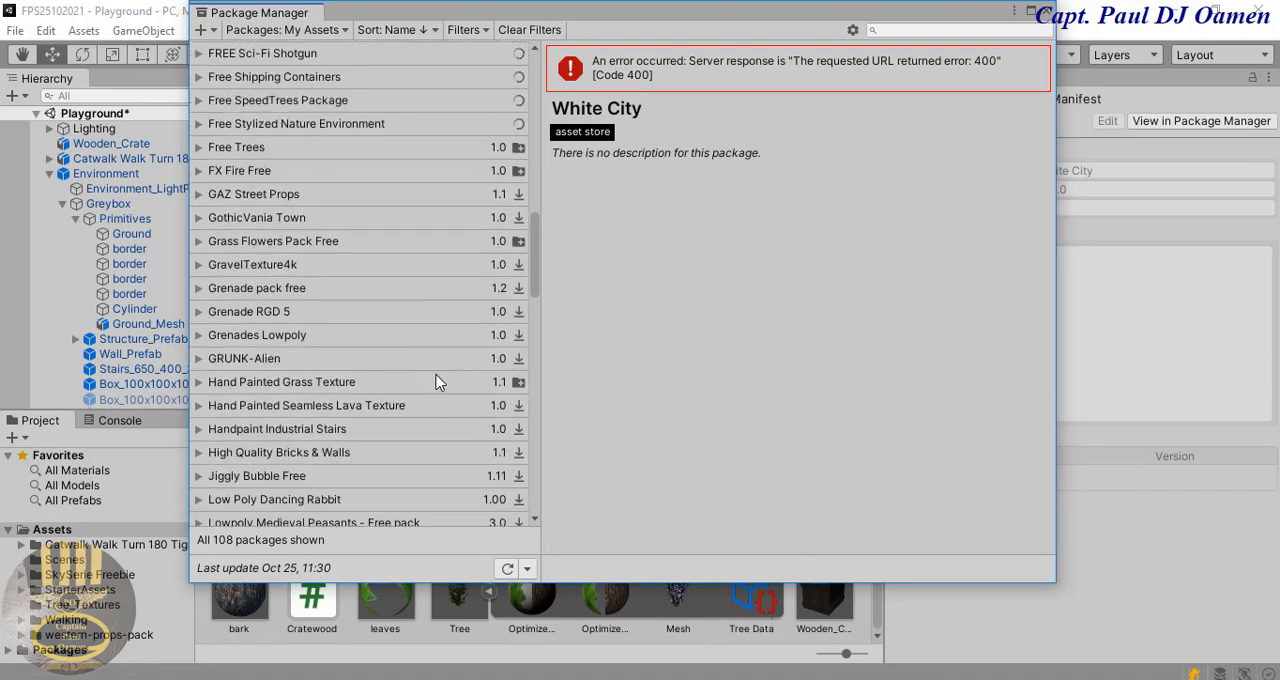
scroll(437, 380, up, 4)
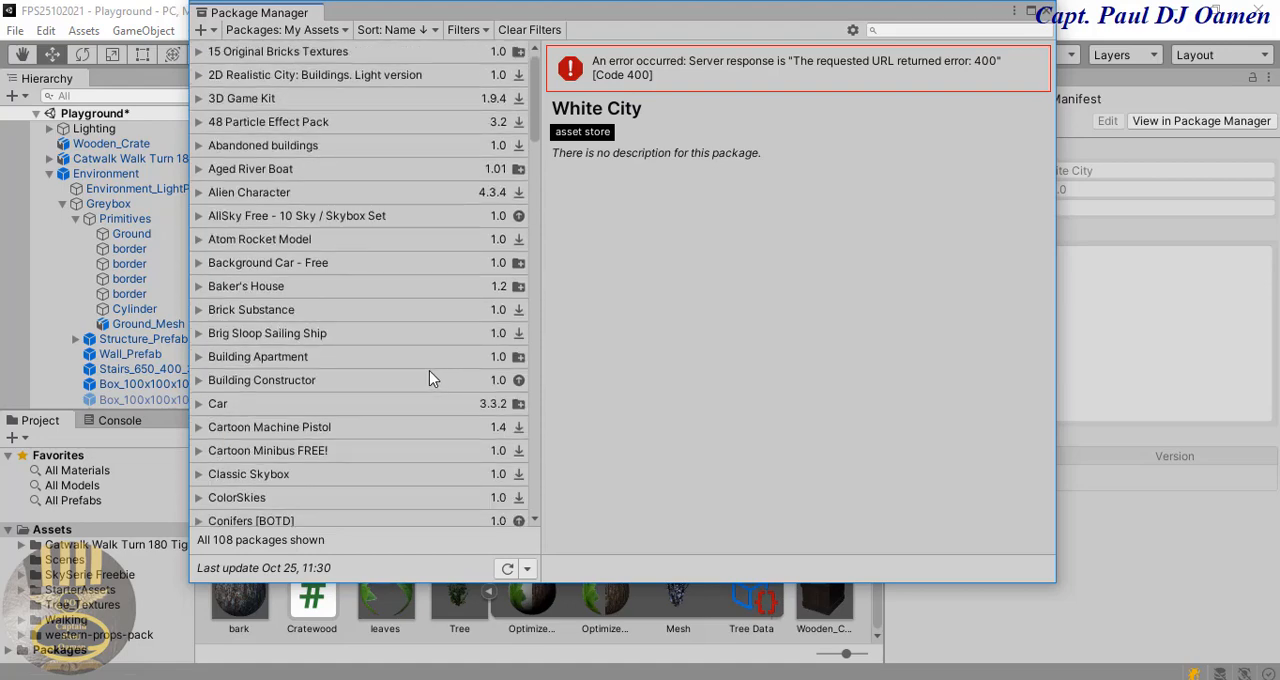
click(293, 363)
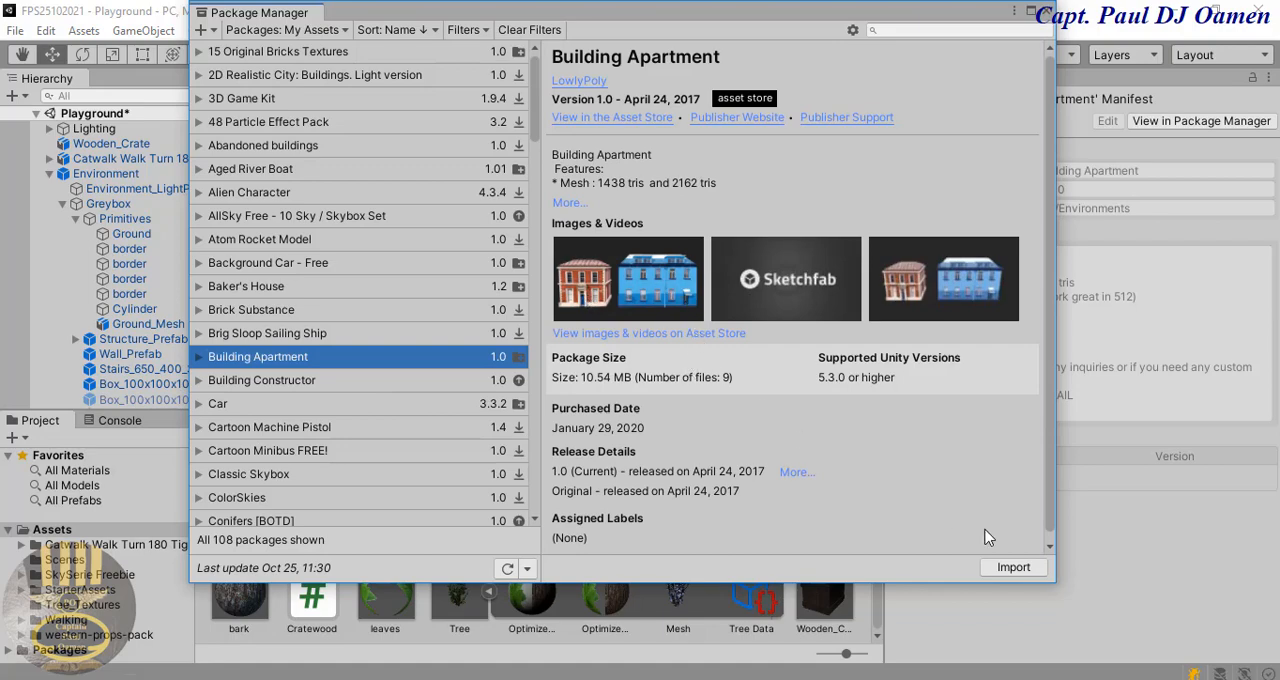
click(1012, 568)
click(1009, 568)
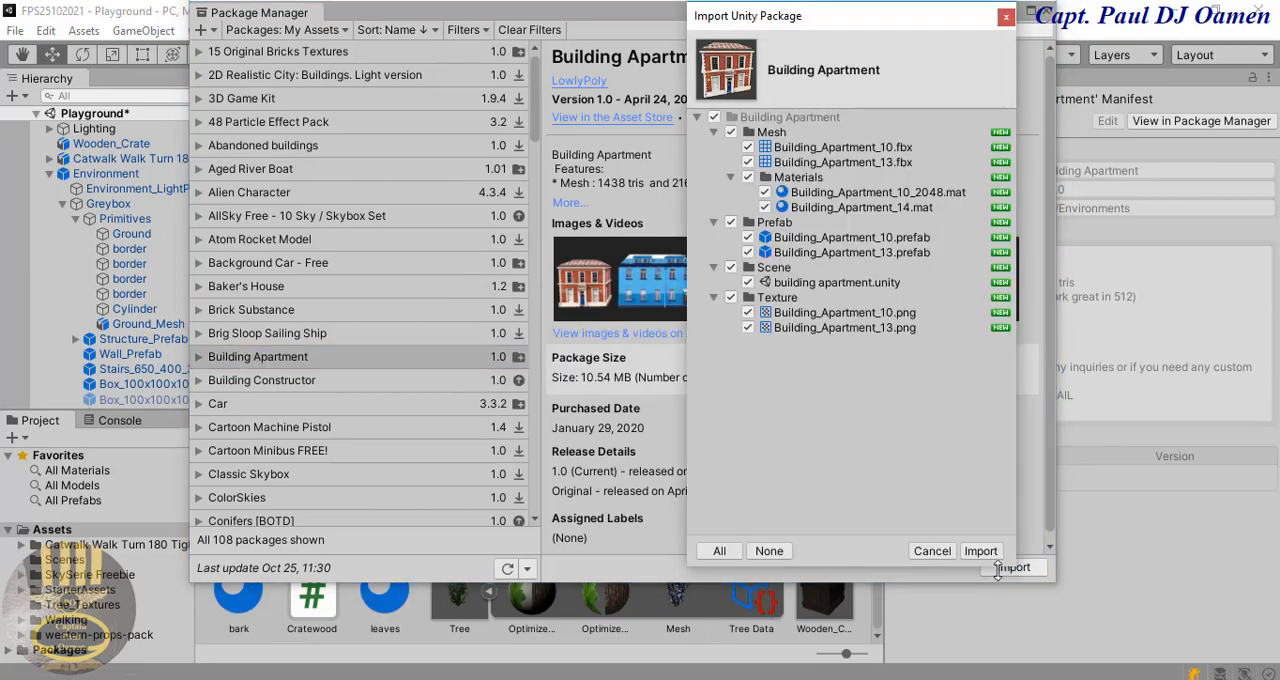
click(981, 551)
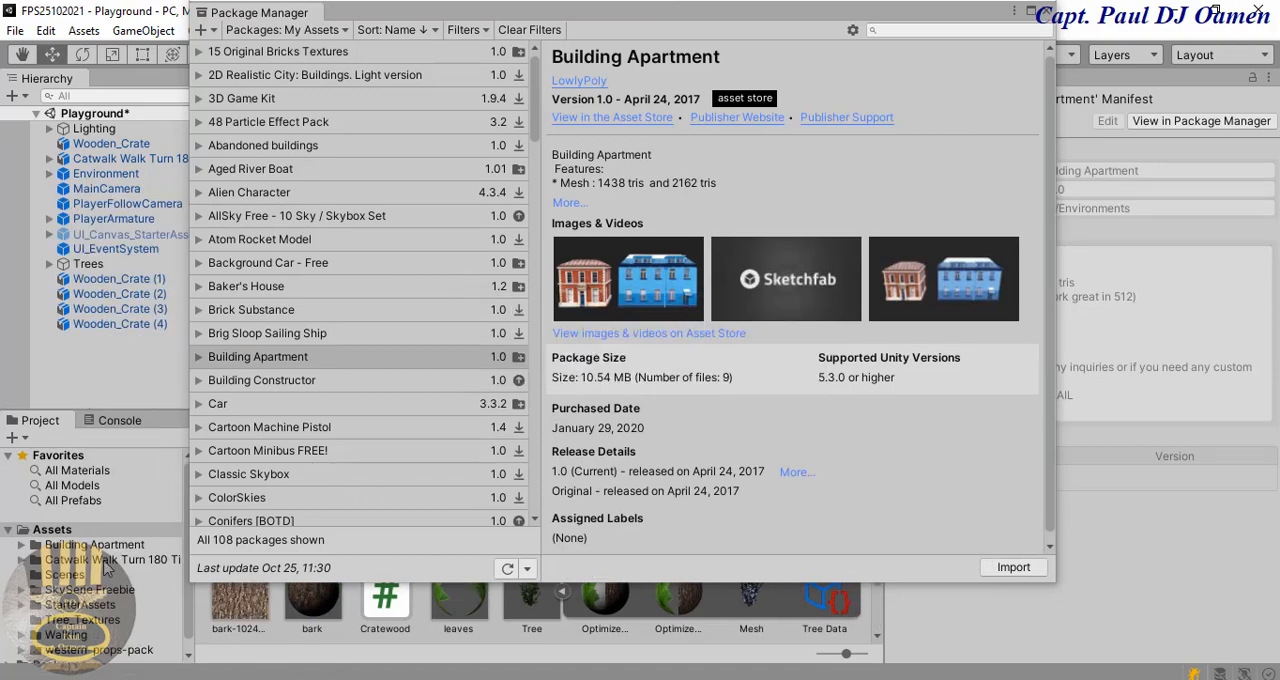
click(1045, 14)
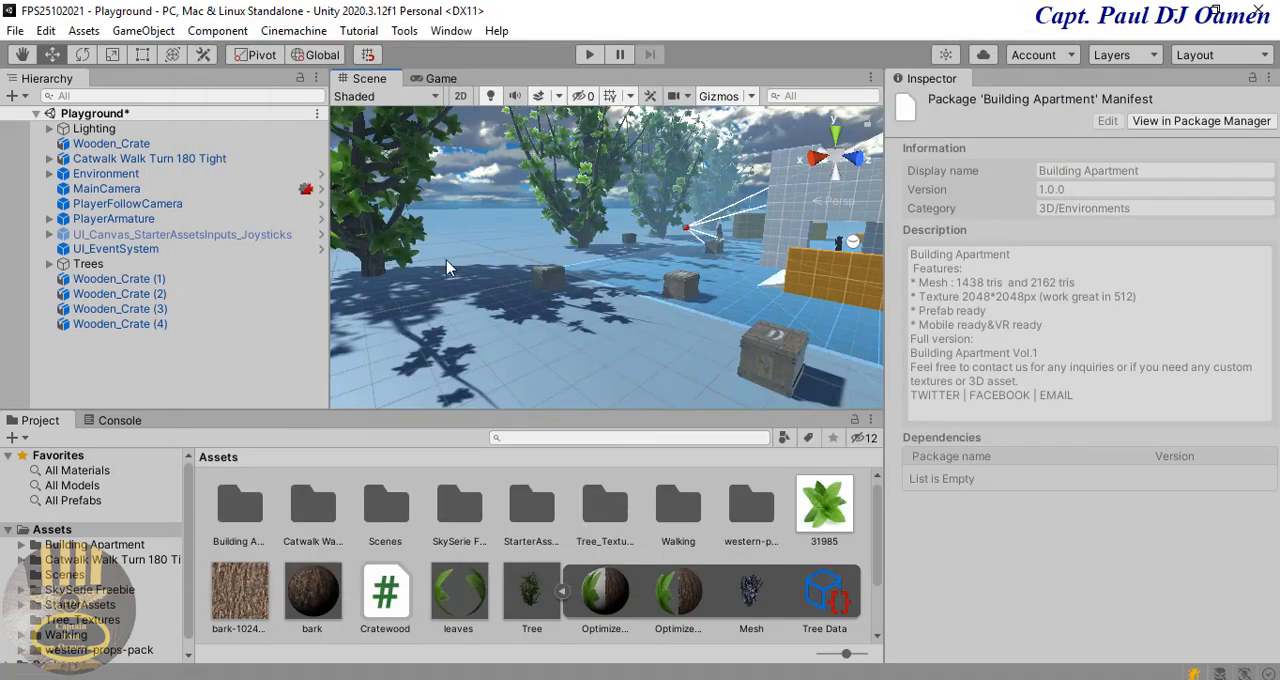
Step: Place the Building_Apartment_13 prefab from Building Apartment/Prefab in the scene at about X 20.2, Z -14.1
click(105, 546)
double_click(312, 512)
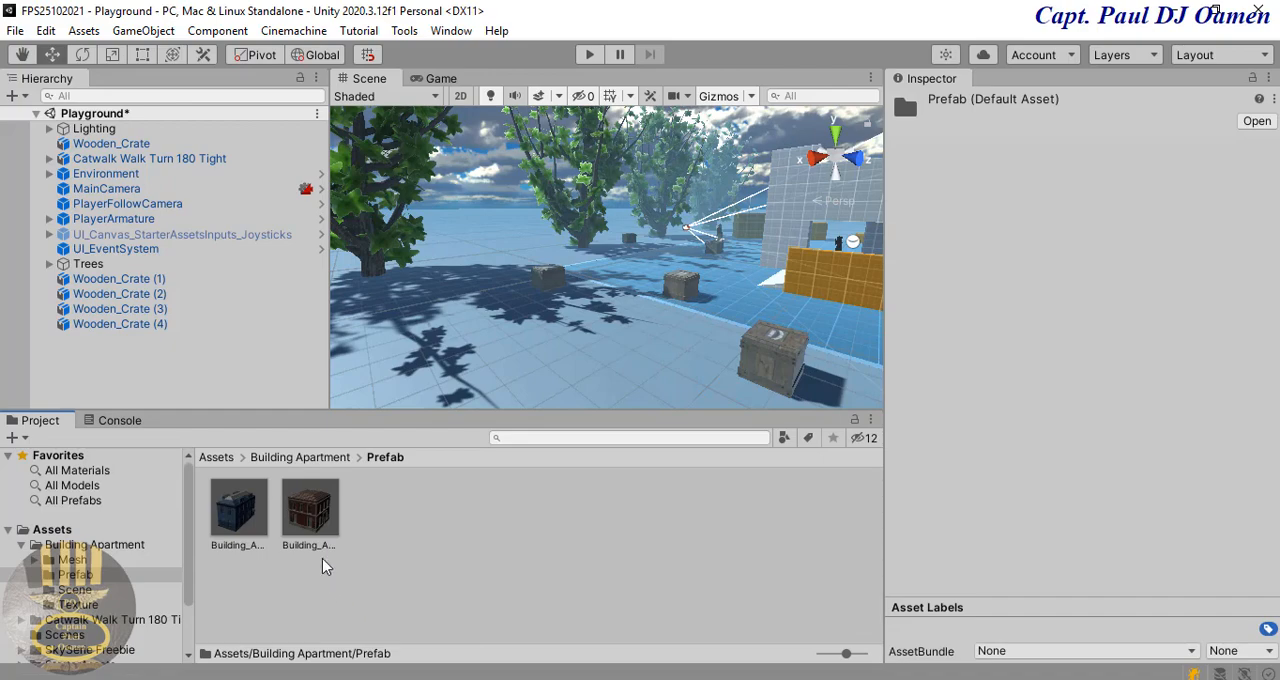
drag(314, 516, 556, 260)
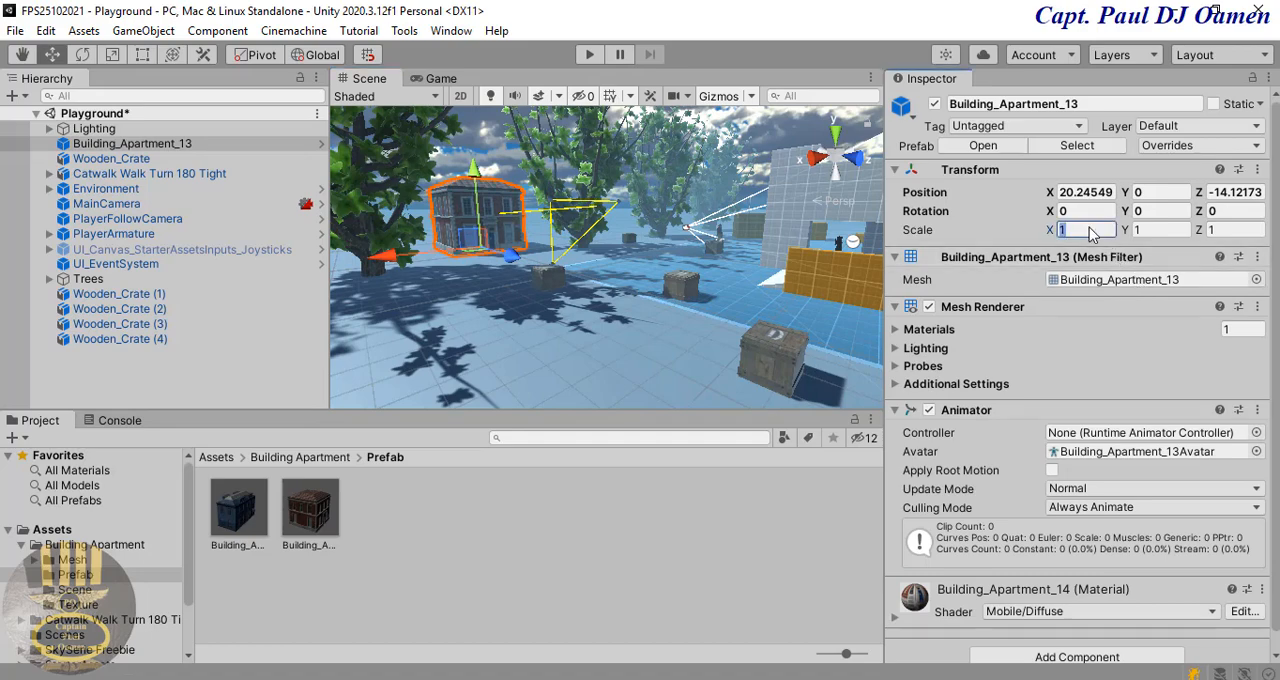
Step: Set the scale of Building_Apartment_13 to 7 on the X, Y and Z axes
text(7)
key(Tab)
text(7)
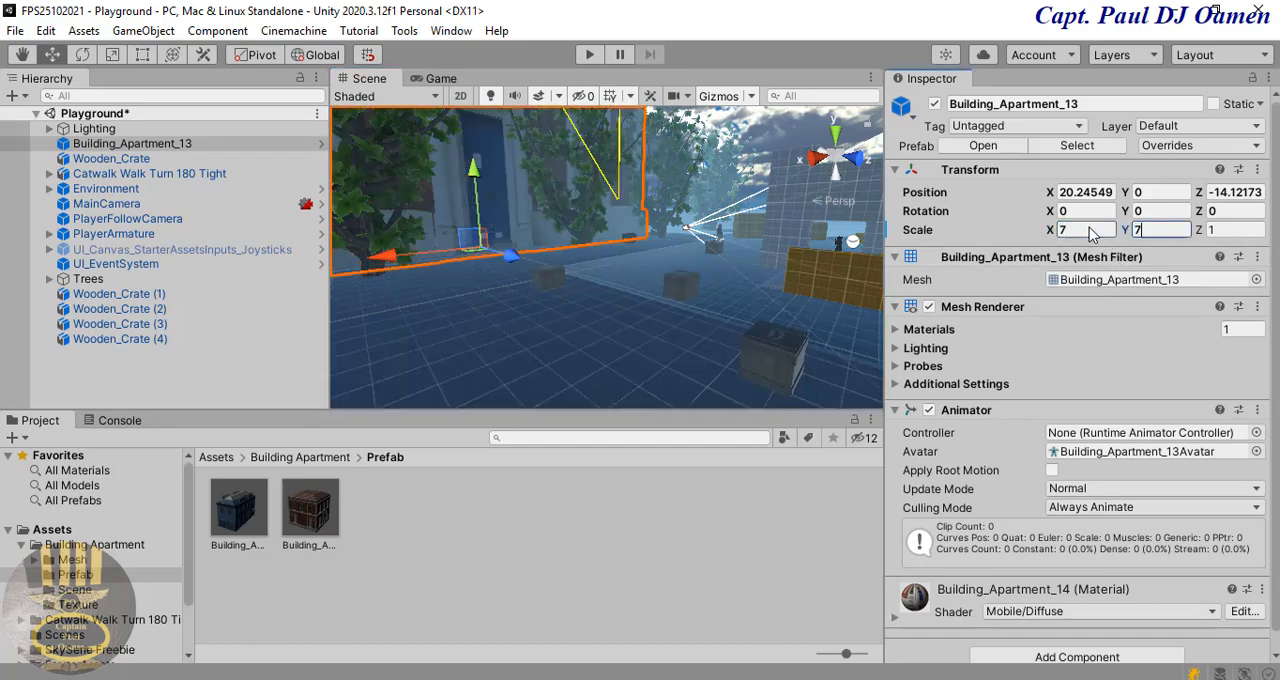
key(Tab)
text(7)
scroll(770, 300, down, 10)
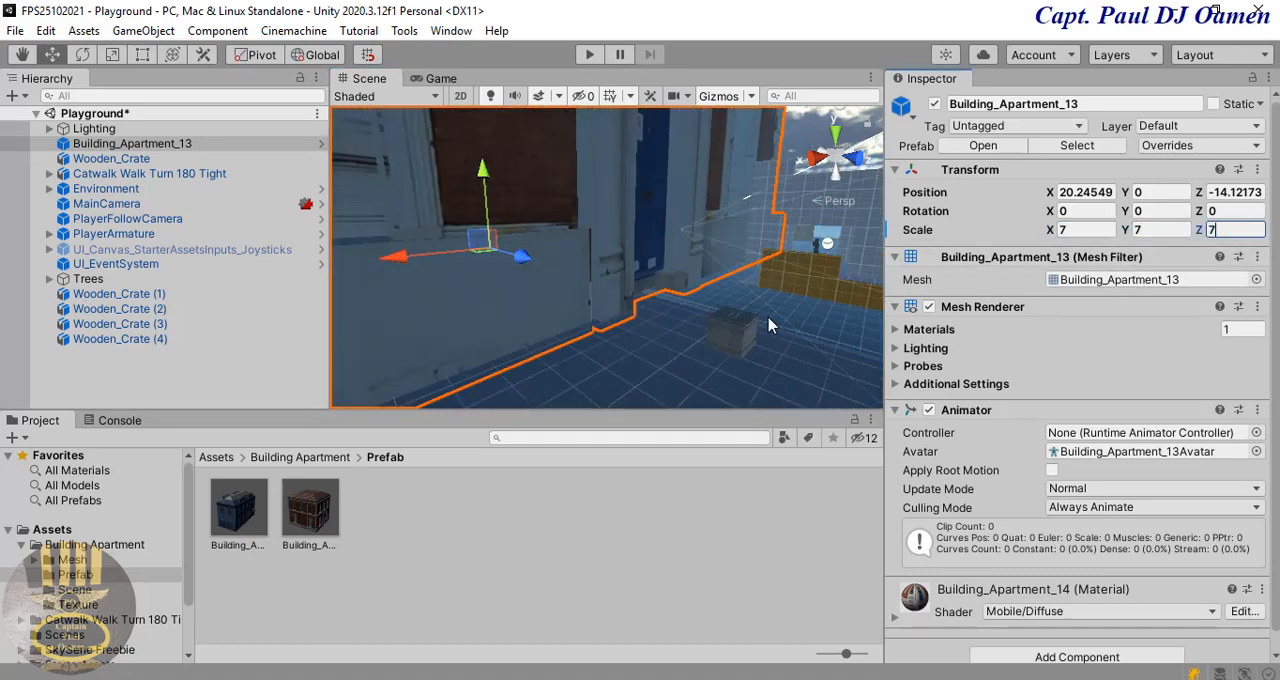
scroll(781, 335, down, 8)
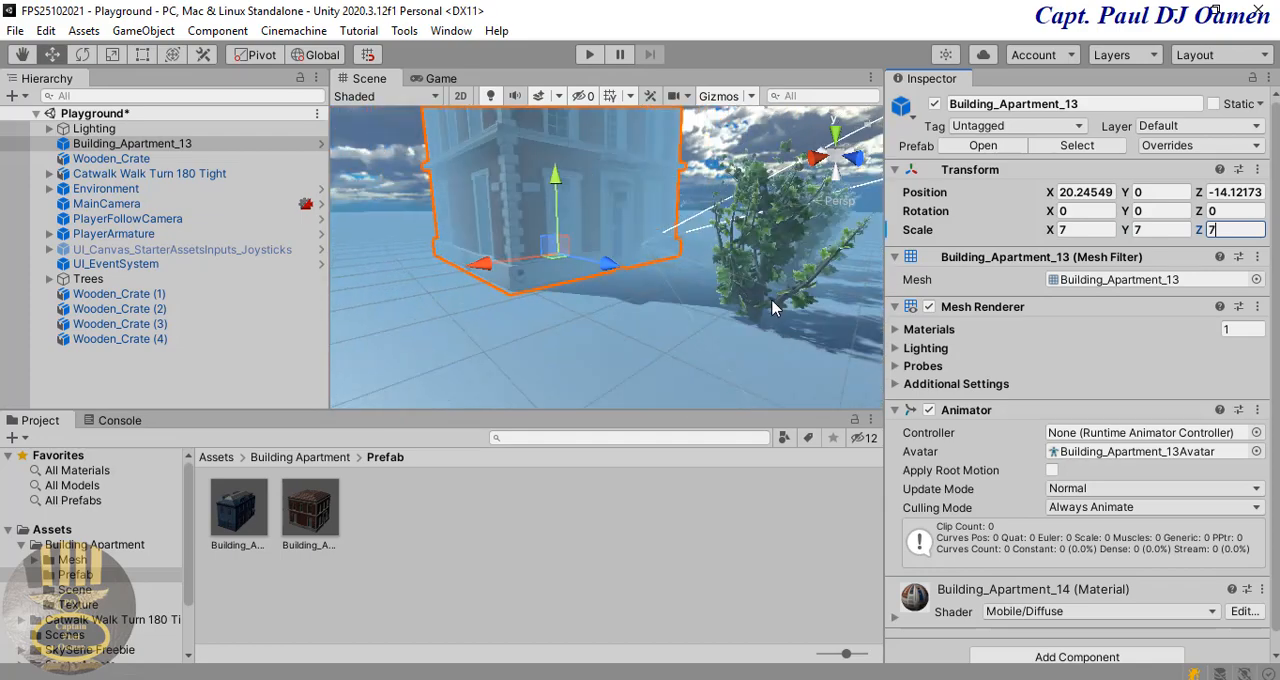
click(592, 55)
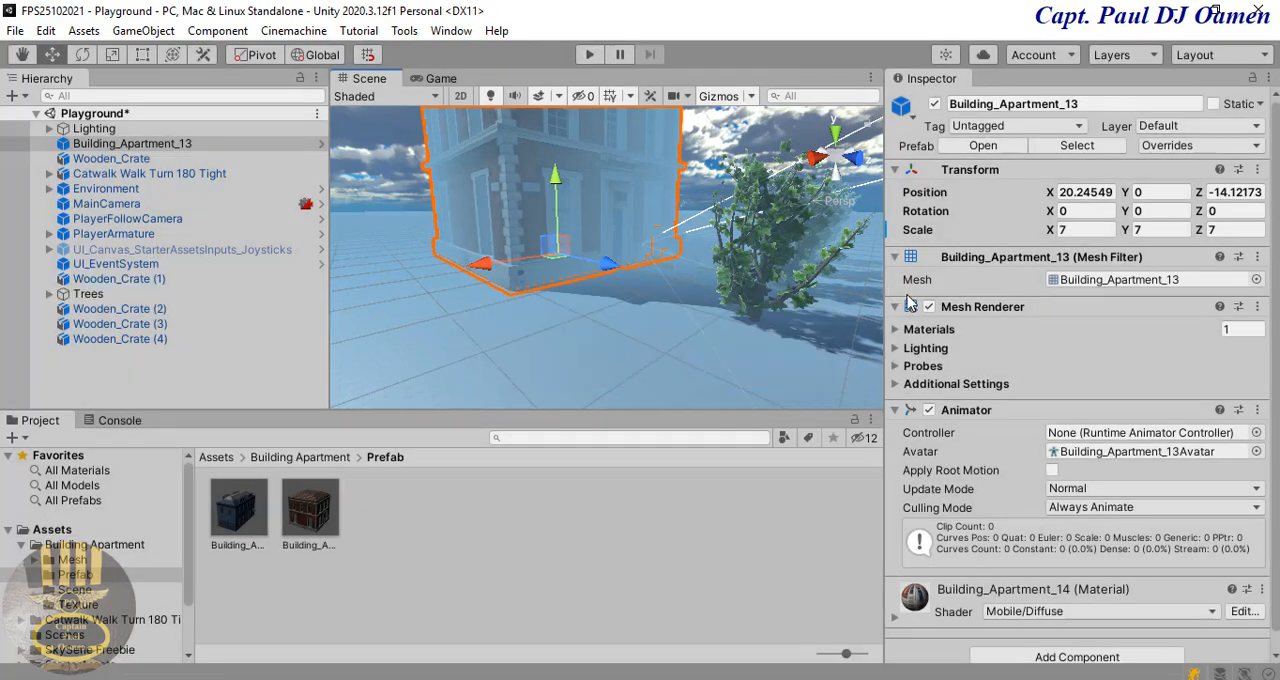
Step: Move Building_Apartment_13 away from the crates to about X 44.9, Y -2.1, Z -47.4
drag(481, 265, 358, 305)
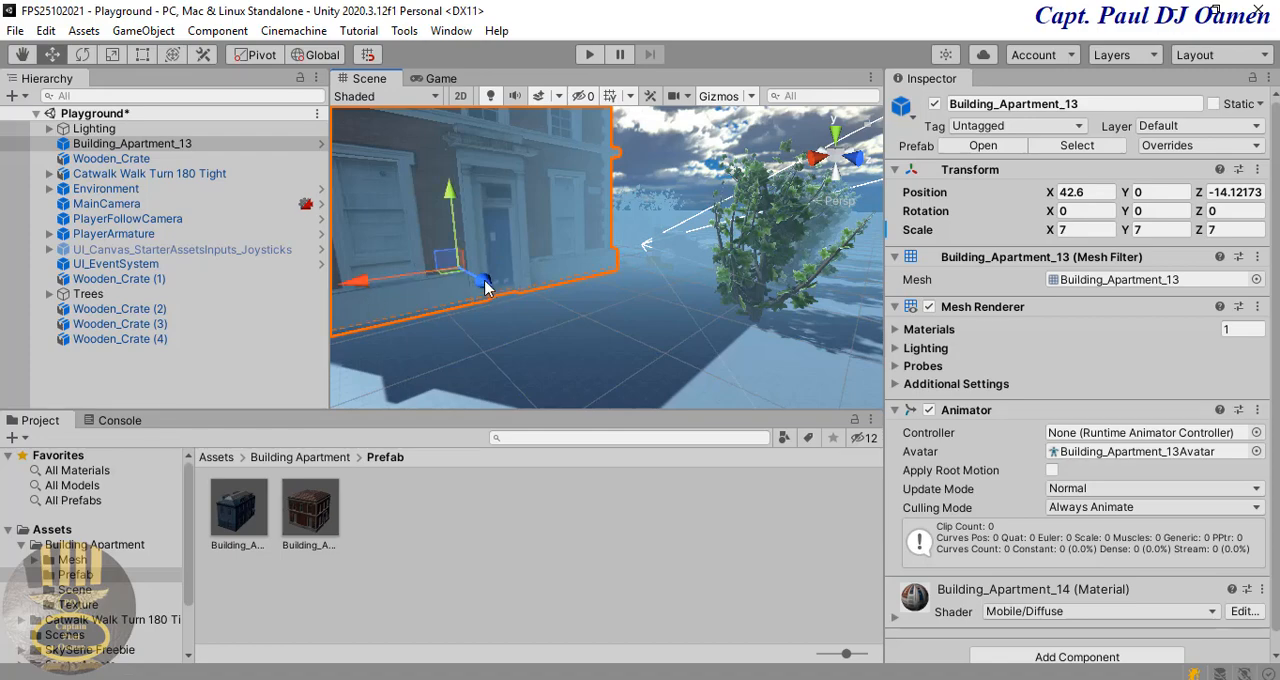
drag(485, 284, 430, 283)
scroll(431, 283, down, 3)
middle_drag(431, 283, 563, 443)
scroll(474, 394, up, 3)
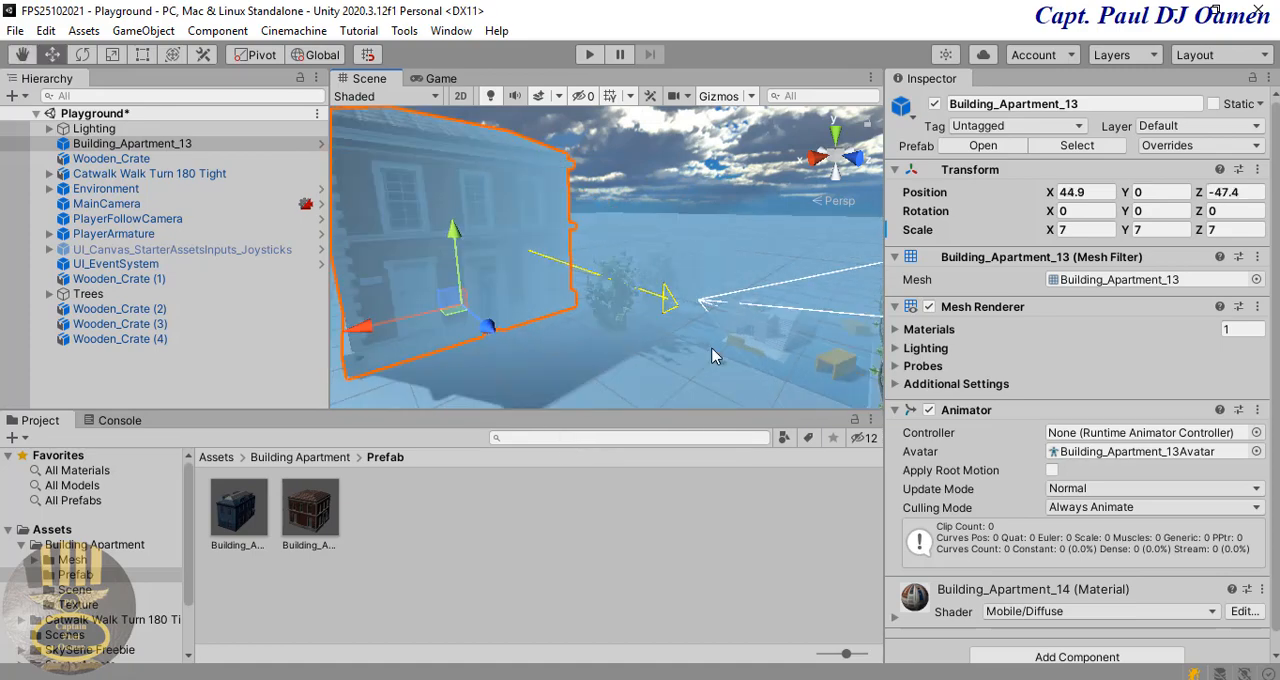
key(ctrl+z)
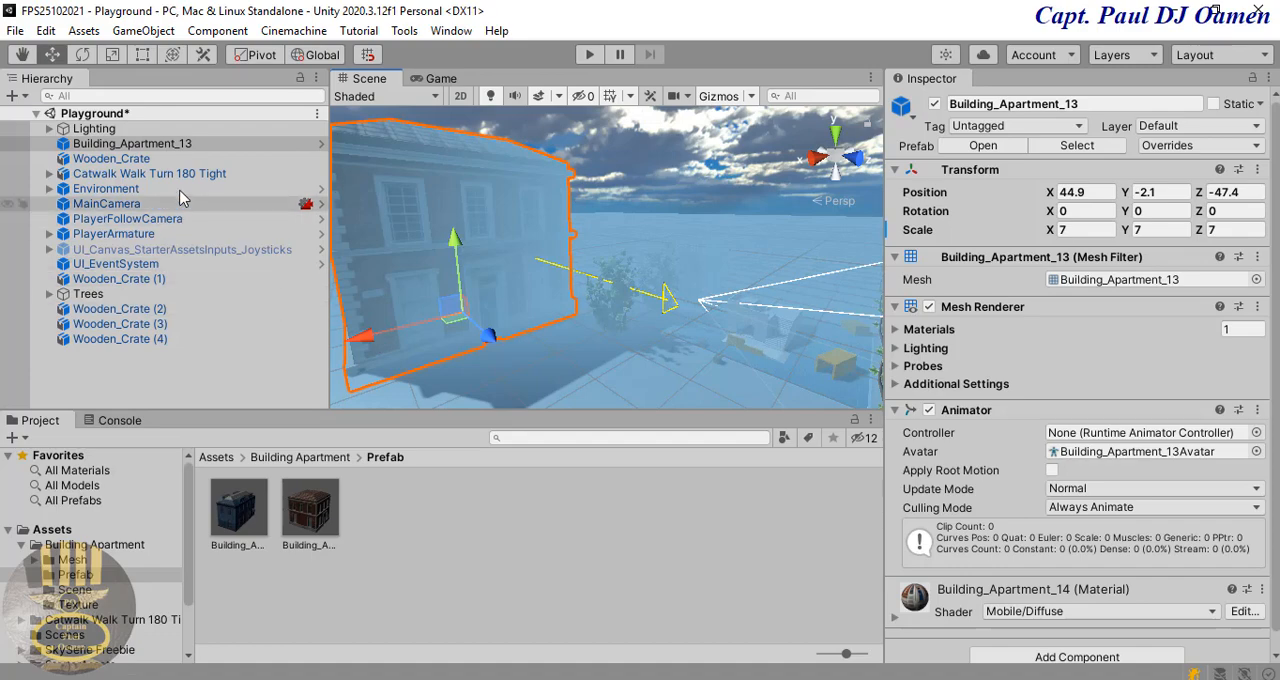
Step: Duplicate Building_Apartment_13 and move the copy along the X axis beside the original building
right_click(170, 150)
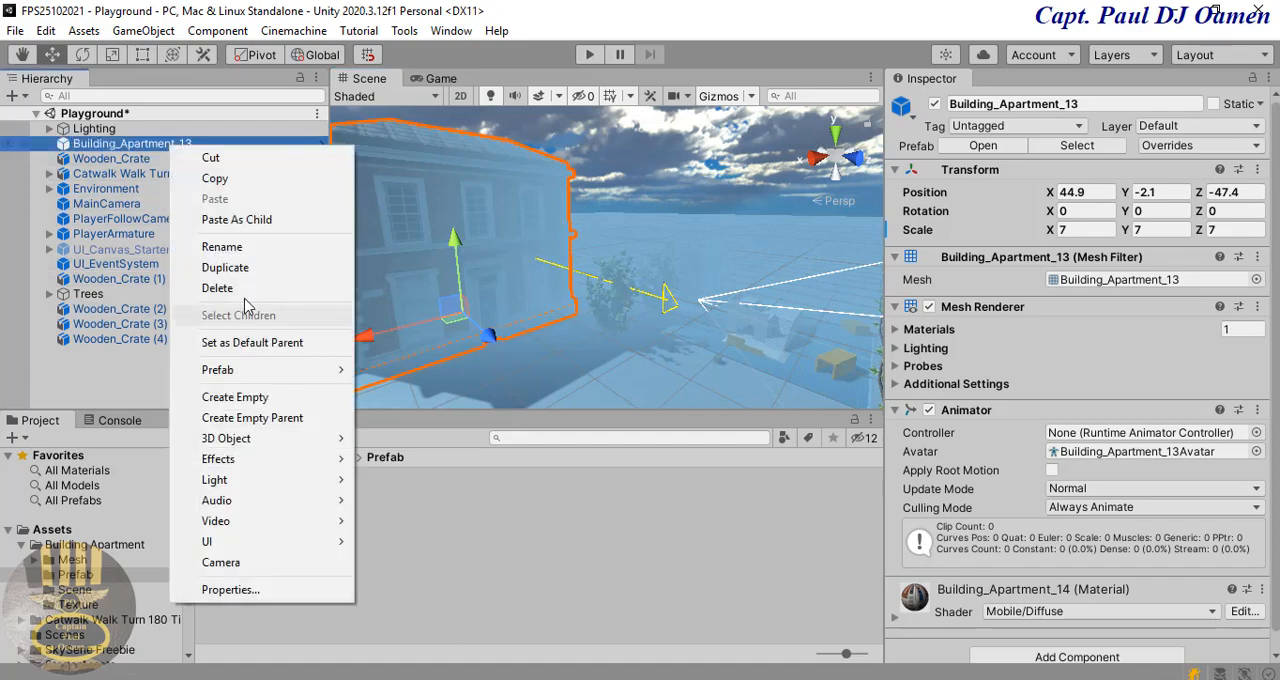
click(245, 266)
drag(360, 336, 600, 306)
right_drag(781, 366, 300, 366)
Step: Place the Building_Apartment_10 prefab on the ground at about X 112.6, Z 9.9 and scale it to 5 on all axes
click(250, 510)
drag(250, 510, 479, 352)
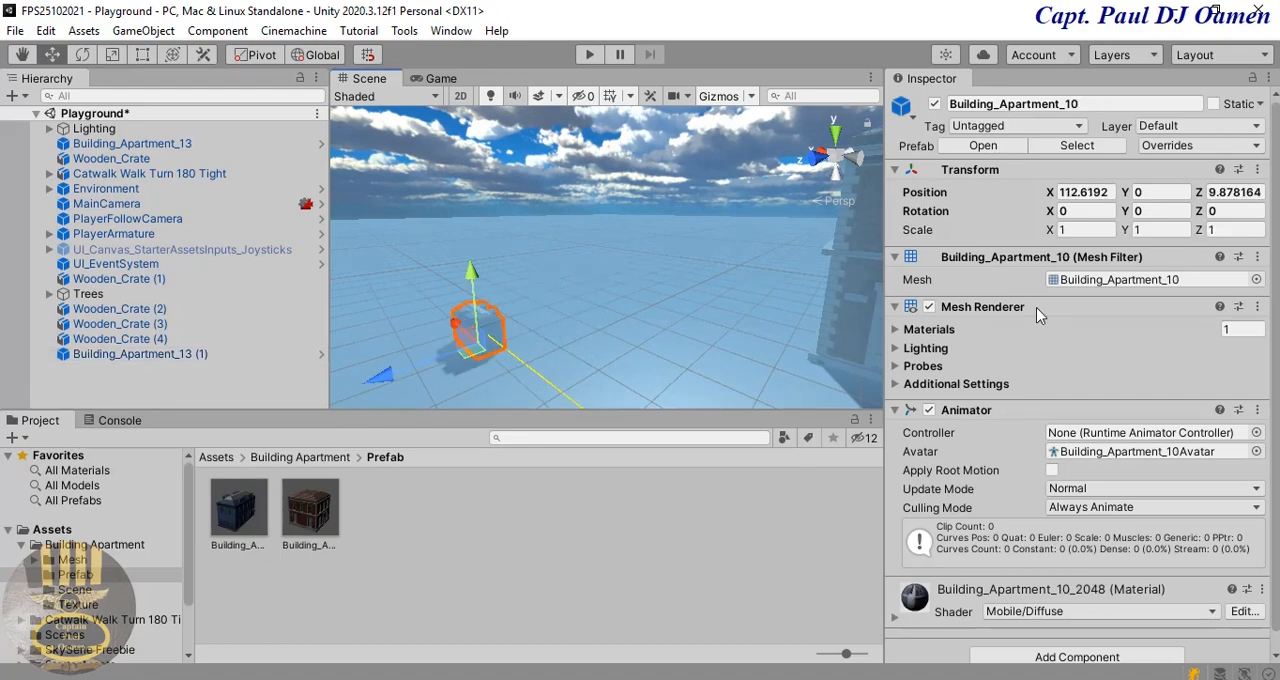
click(1080, 230)
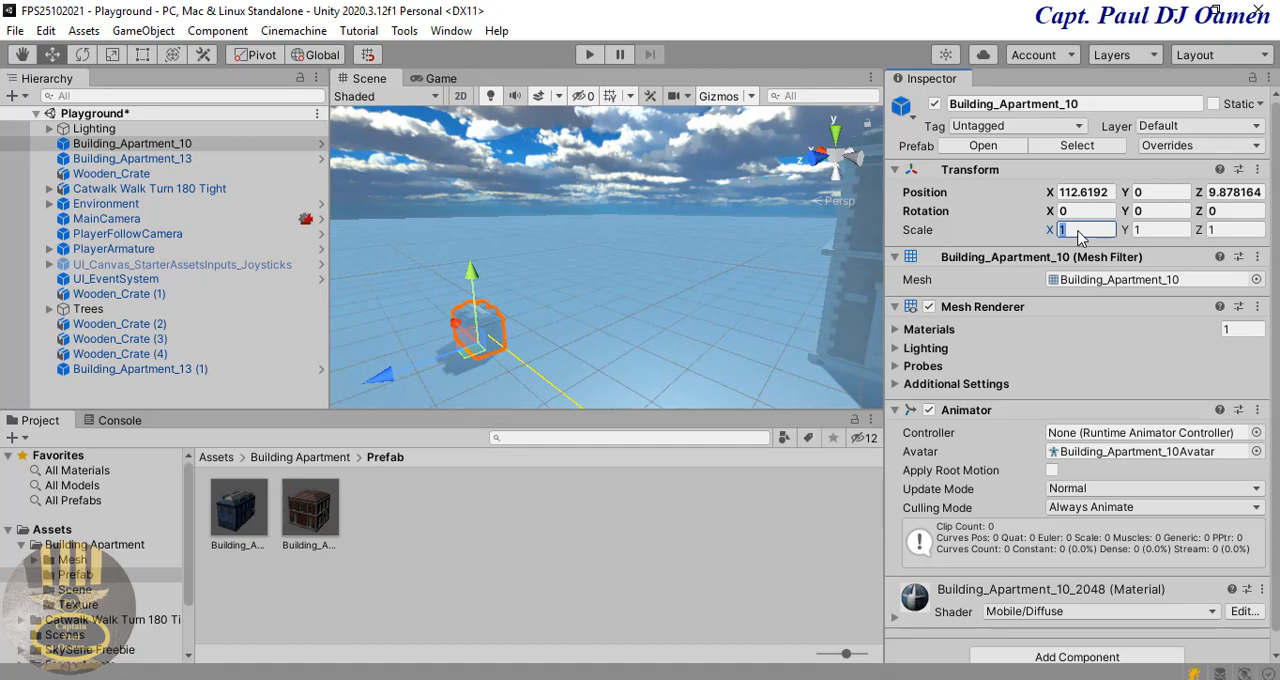
text(5)
key(Tab)
text(5)
key(Tab)
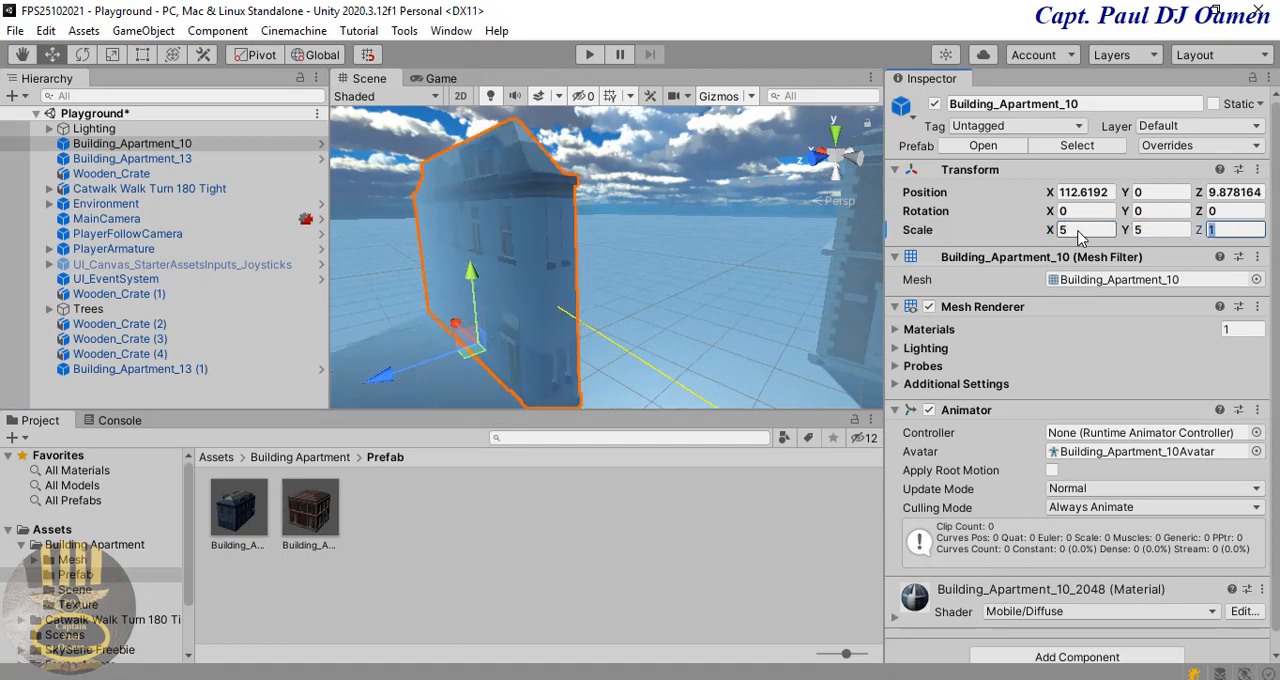
text(5)
key(Tab)
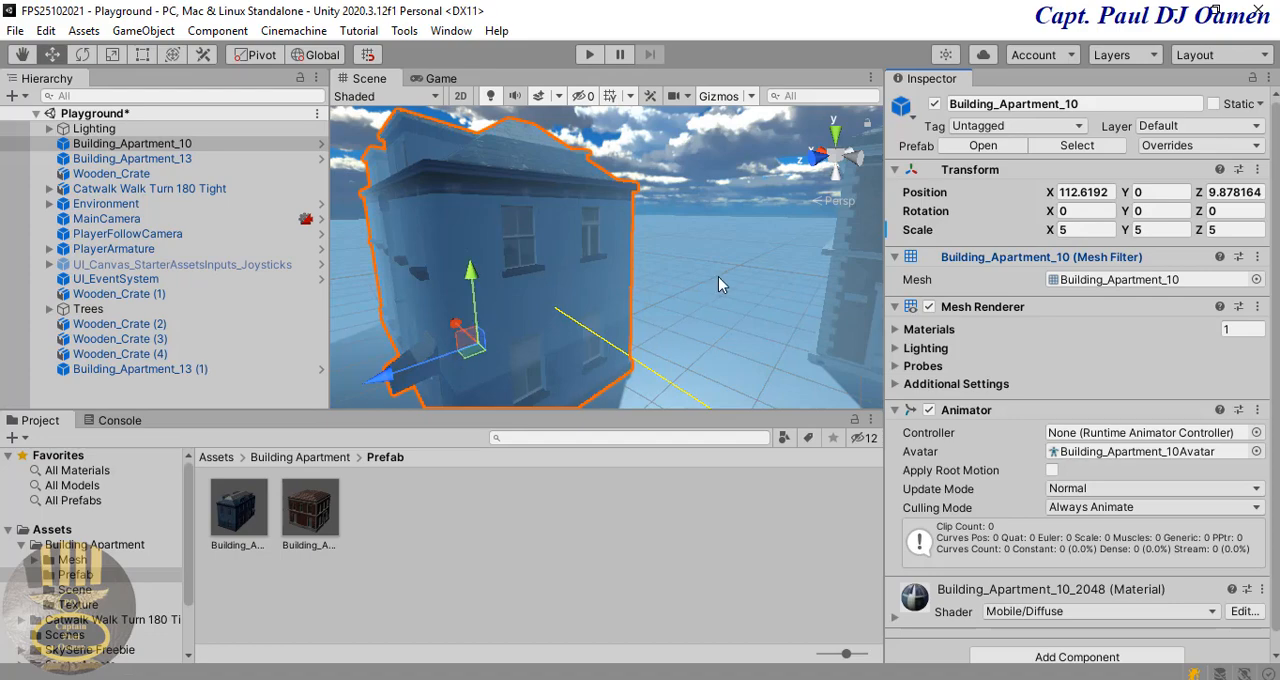
Step: Duplicate Building_Apartment_10 and move the copy along the Z axis to about Z 51.5
right_drag(718, 285, 433, 301)
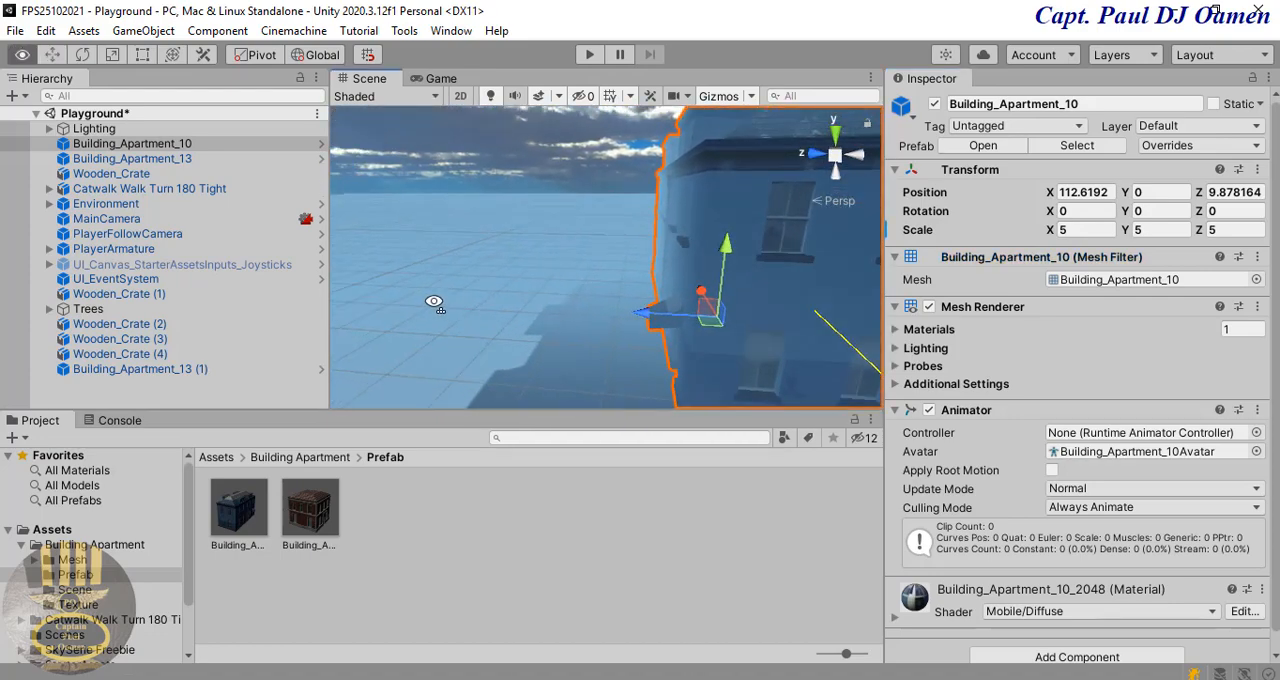
right_click(122, 150)
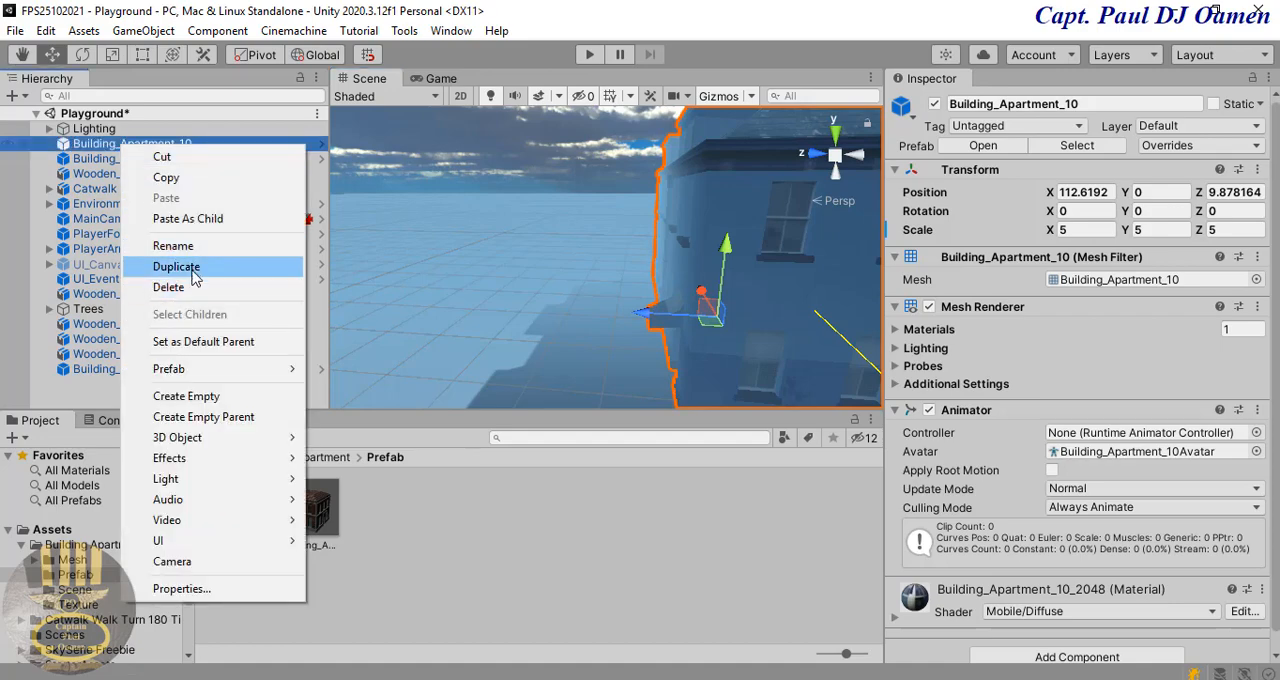
click(178, 265)
drag(645, 313, 461, 313)
right_drag(667, 278, 620, 332)
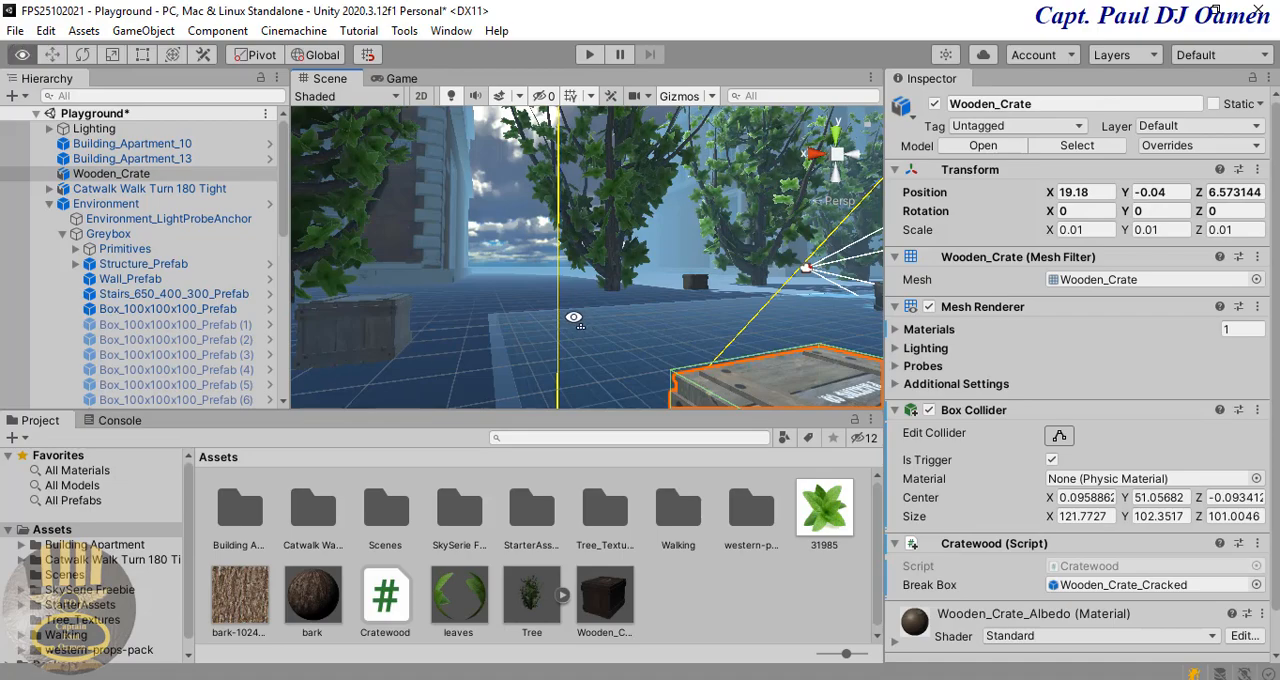
Step: Run the scene briefly in Play mode to check the character among the added buildings, and stop it
right_drag(573, 317, 887, 297)
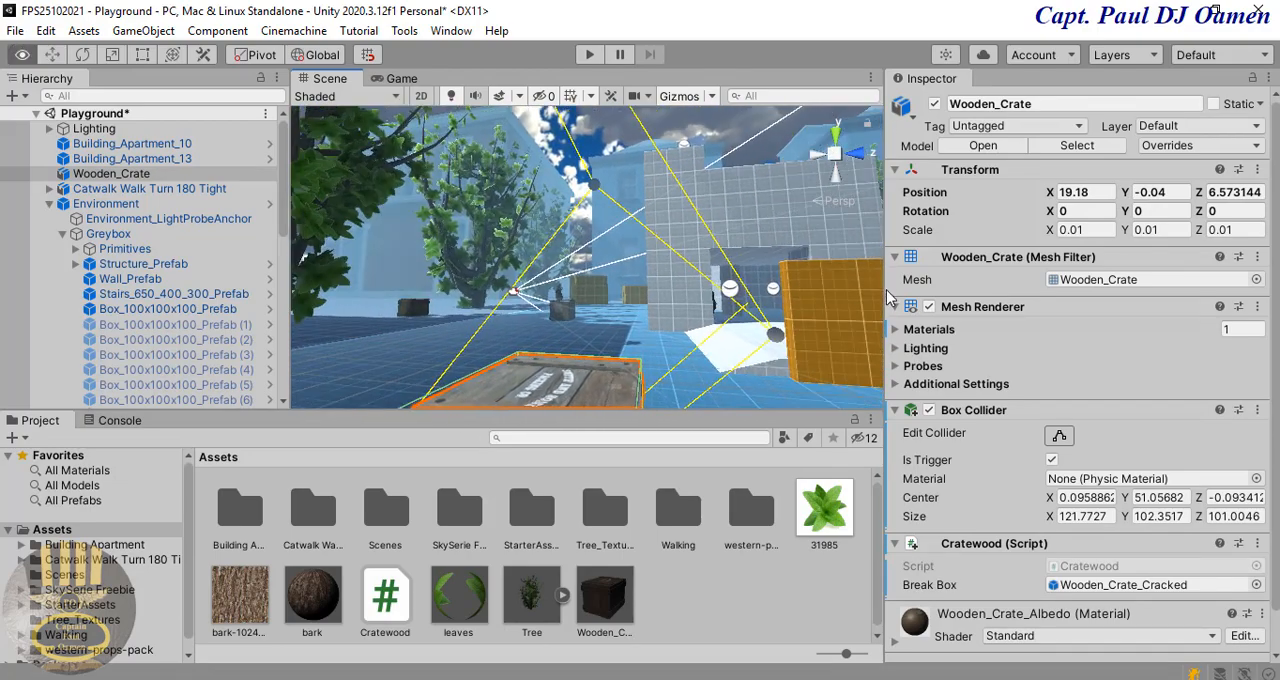
right_drag(640, 276, 847, 291)
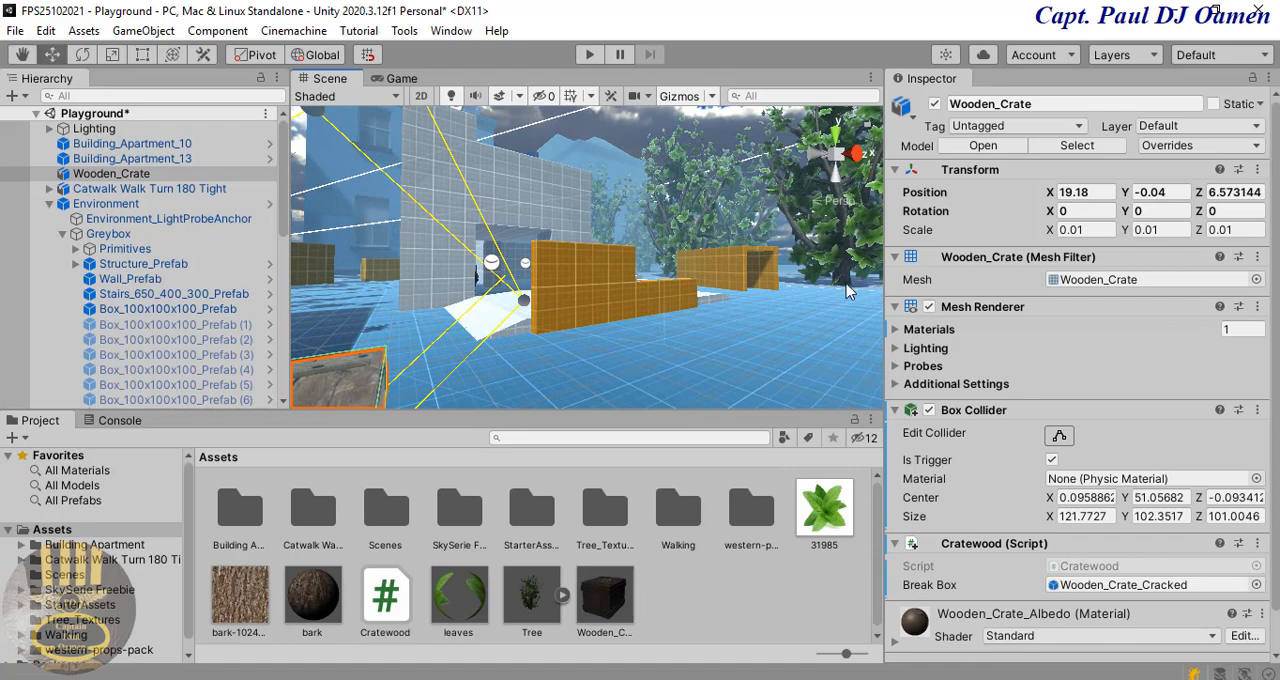
click(589, 55)
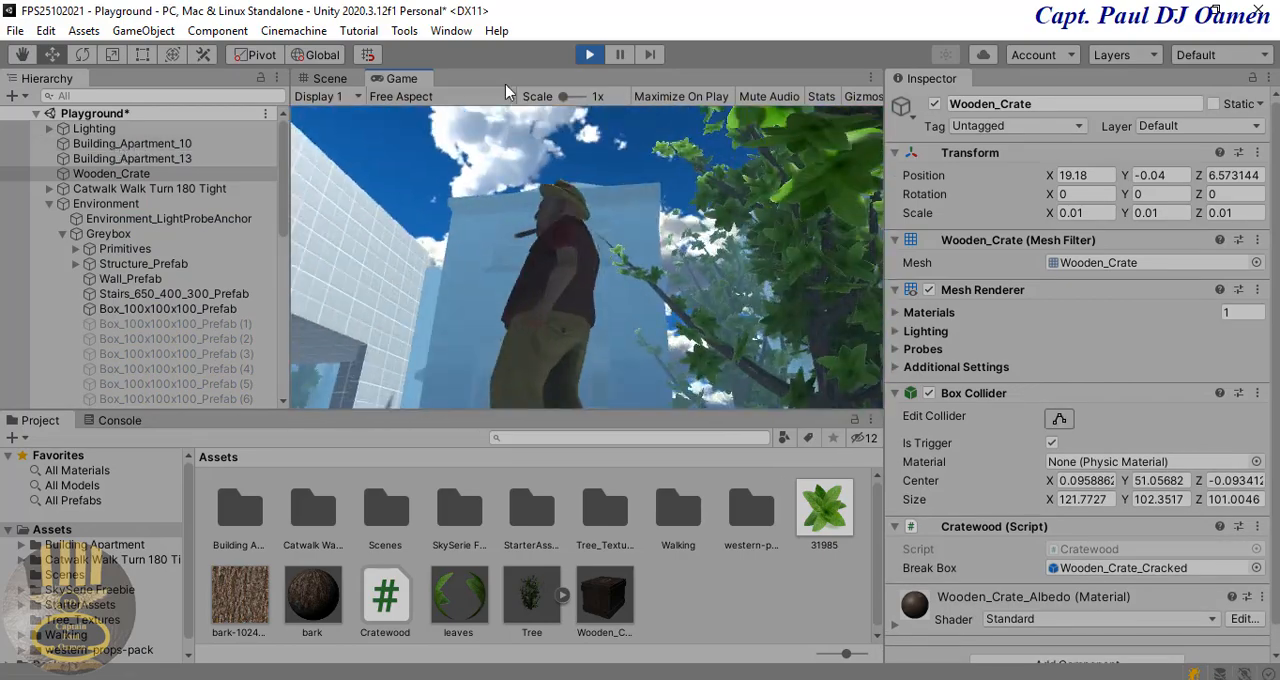
click(590, 55)
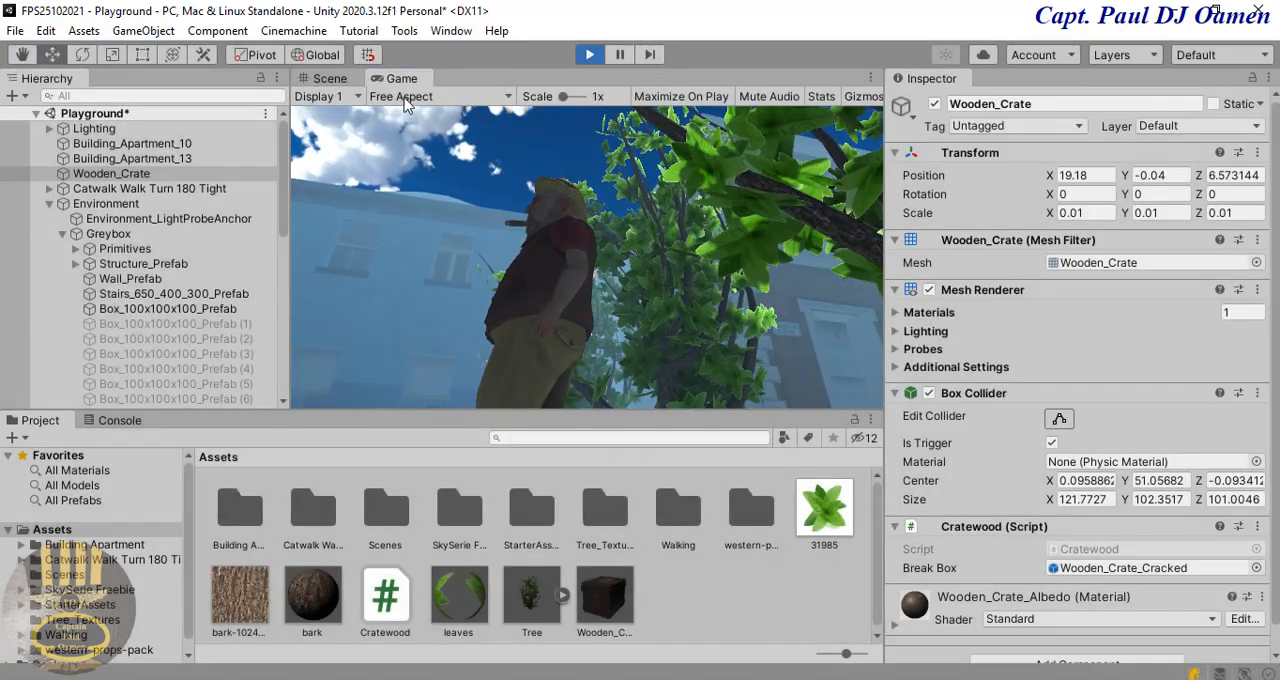
Step: Run the scene maximized in Play mode, guide the character past the trees to the door of the apartment building, and stop the scene
click(406, 79)
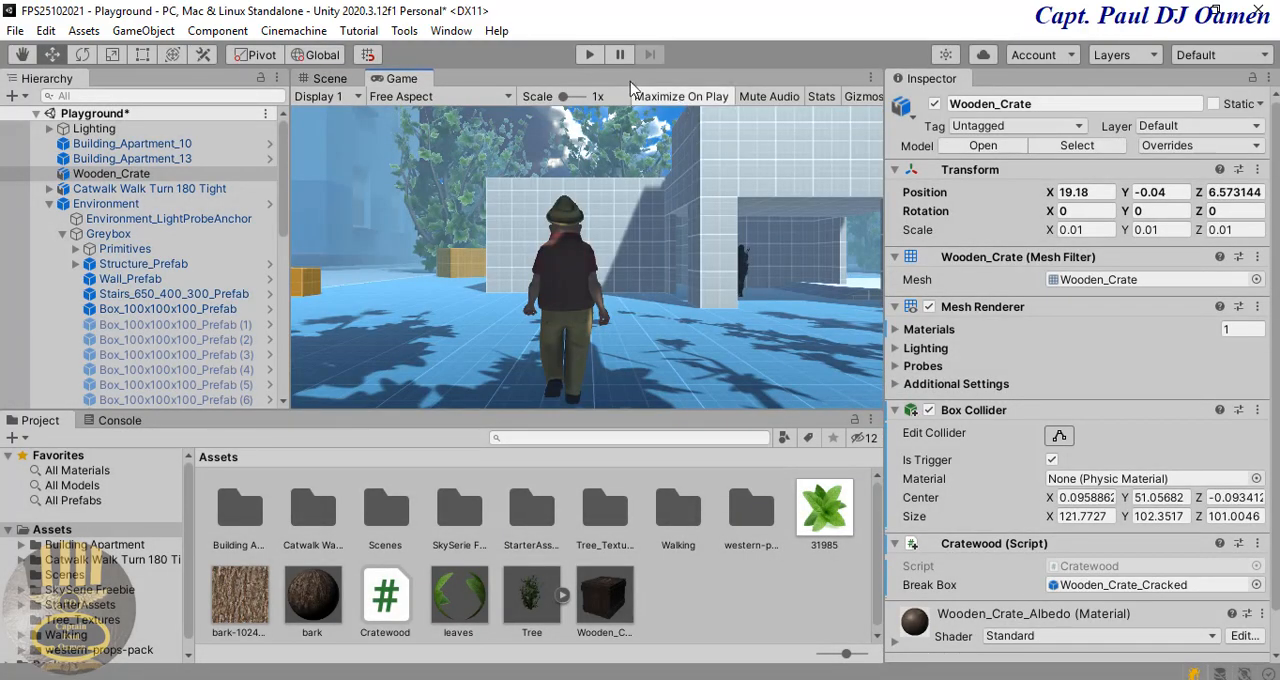
click(589, 58)
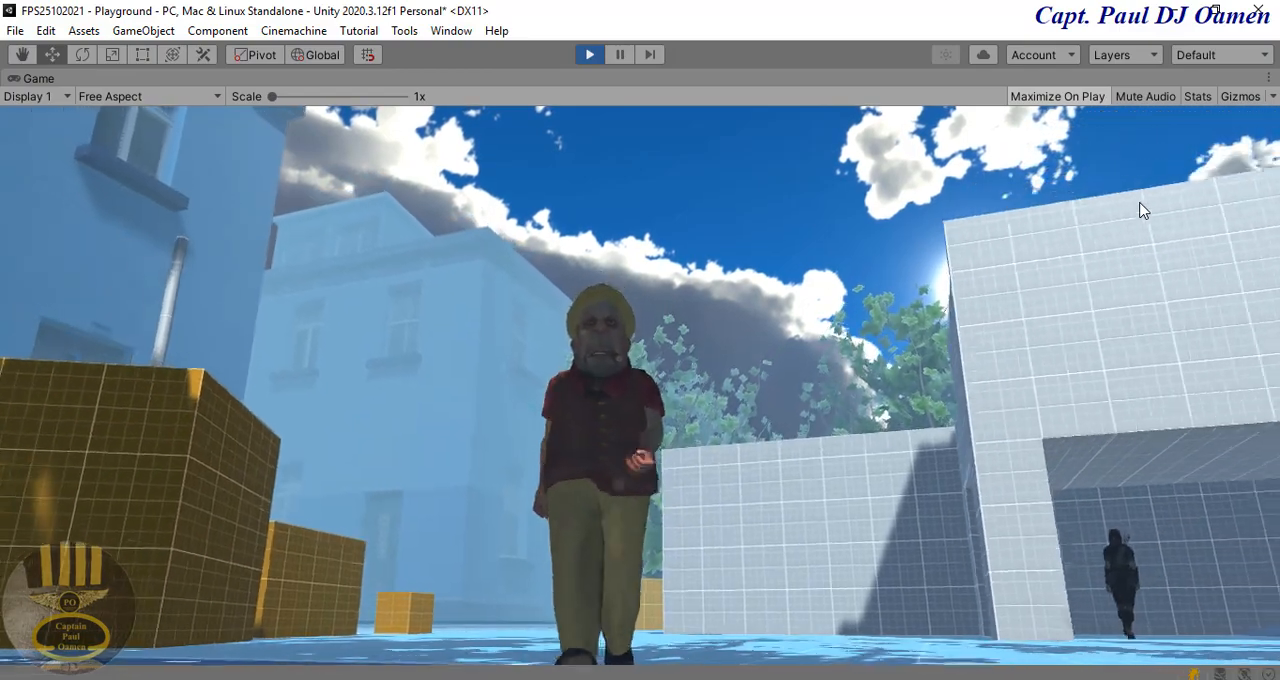
key(w)
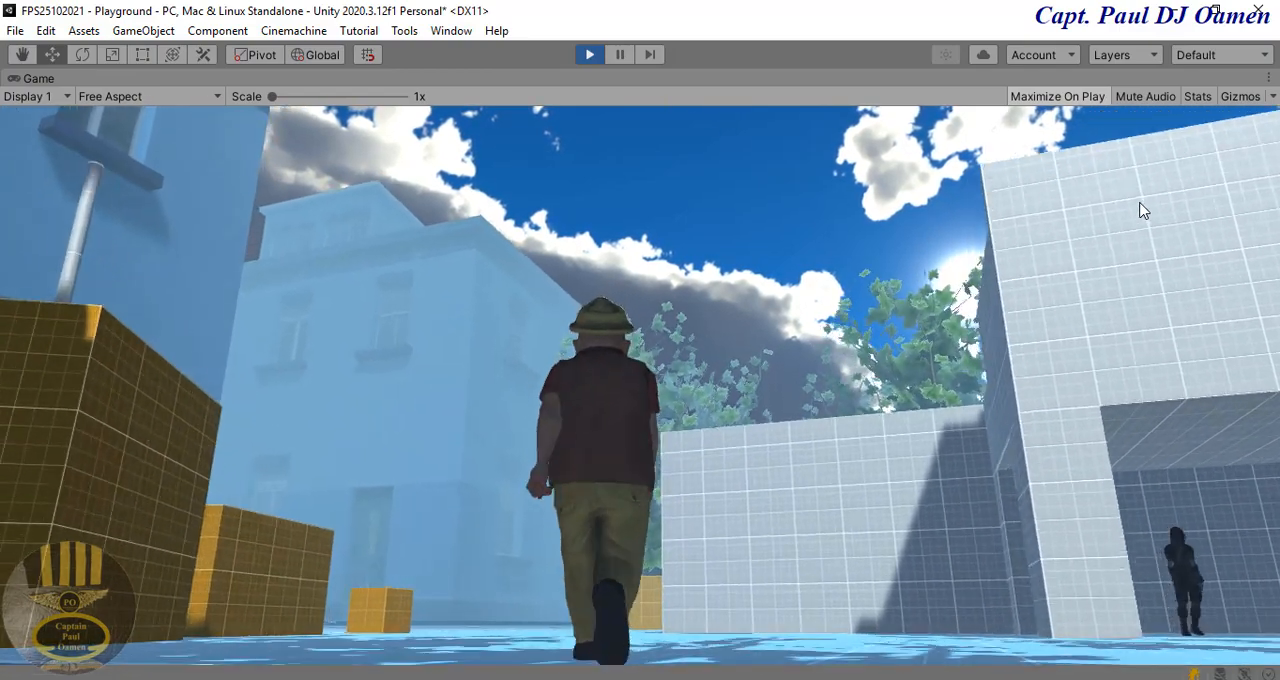
key(a)
key(w)
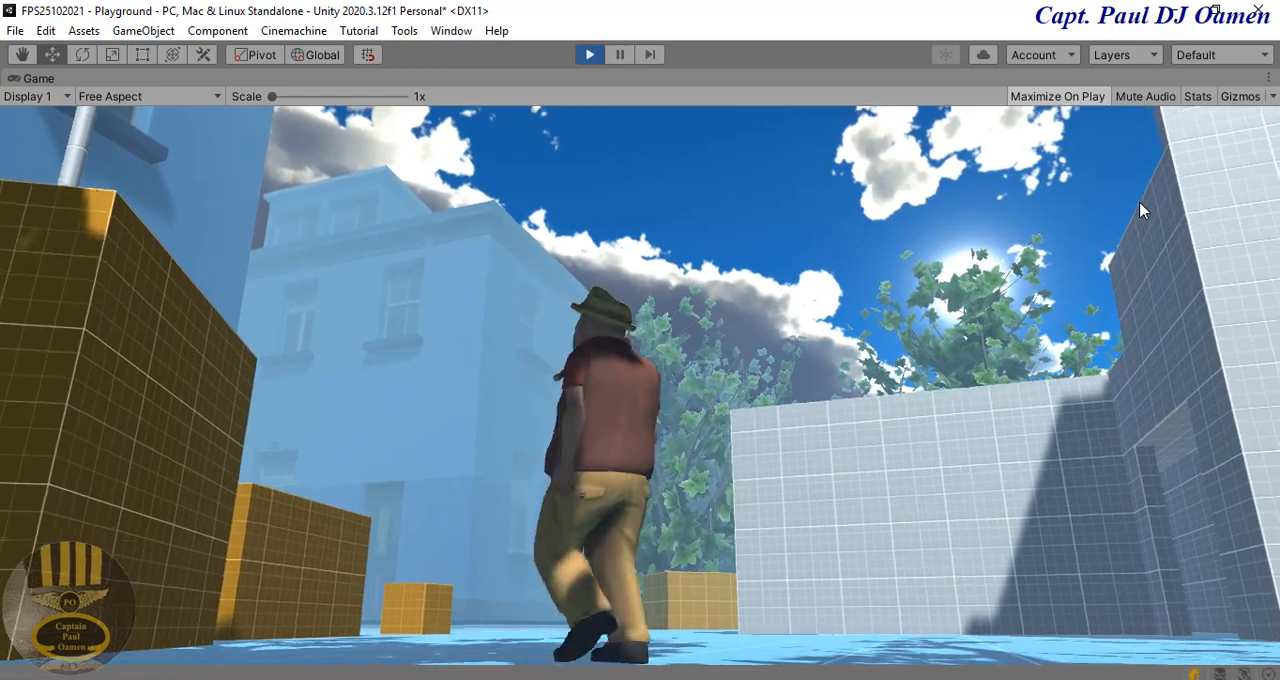
key(w)
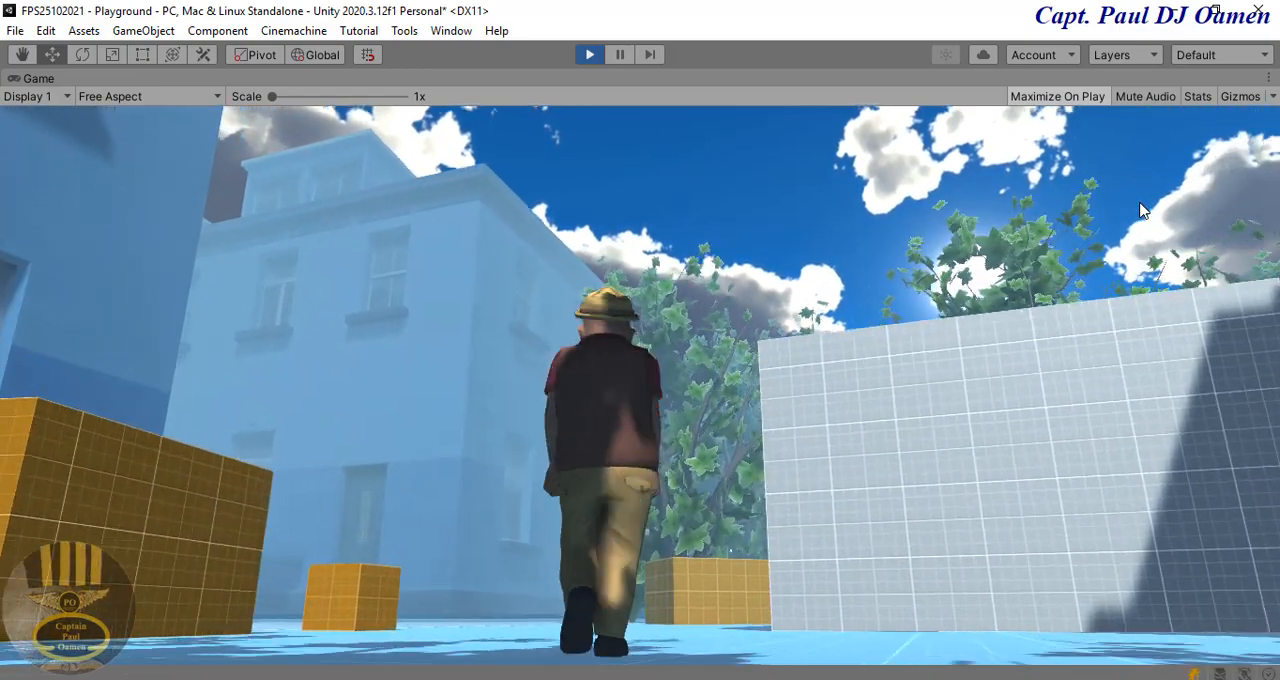
key(a)
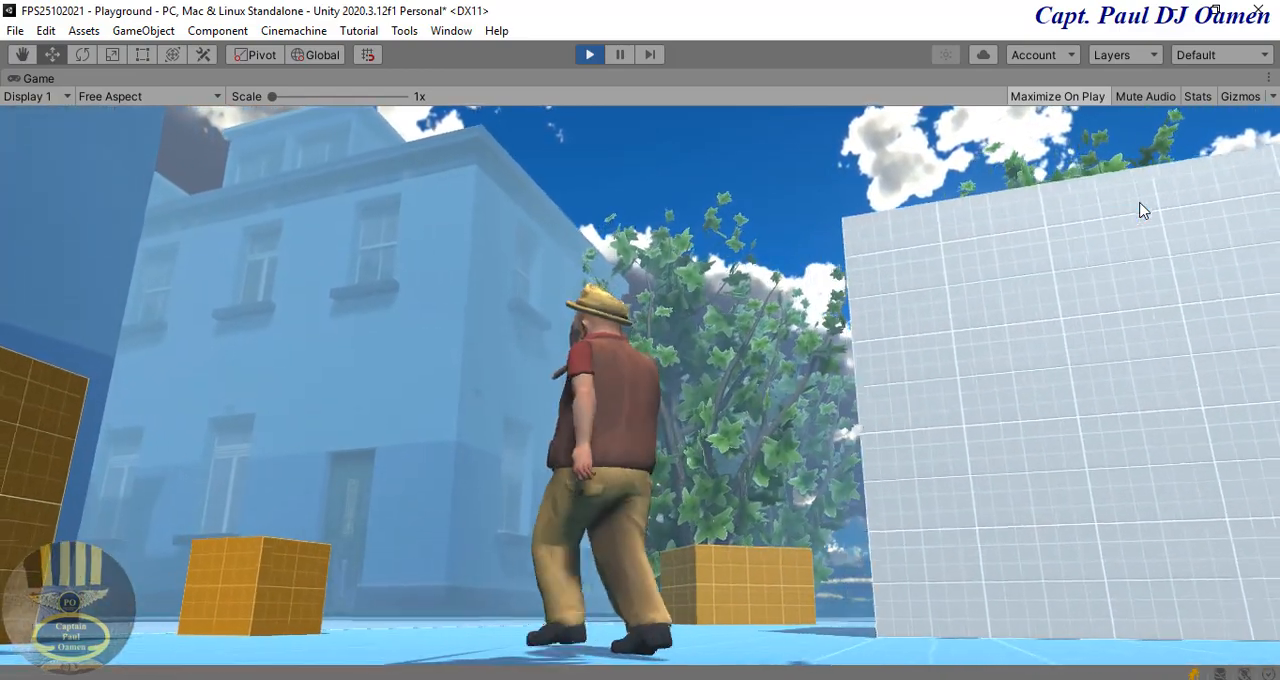
key(w)
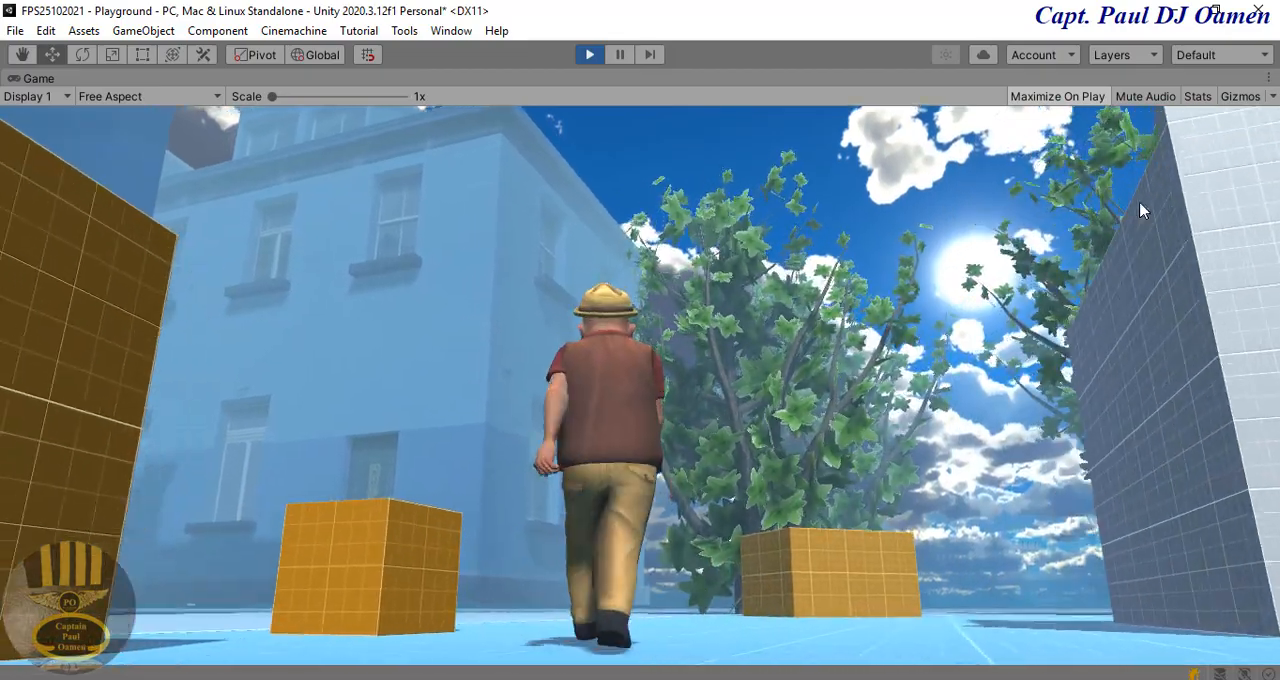
key(w)
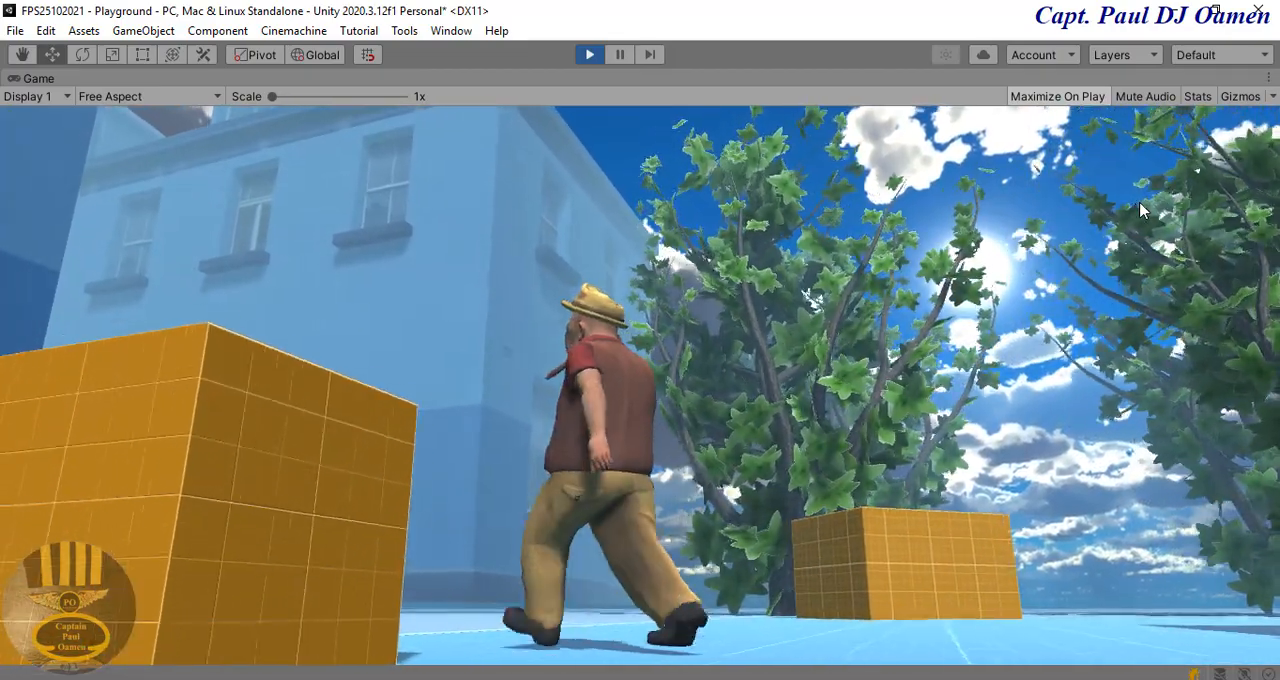
key(w)
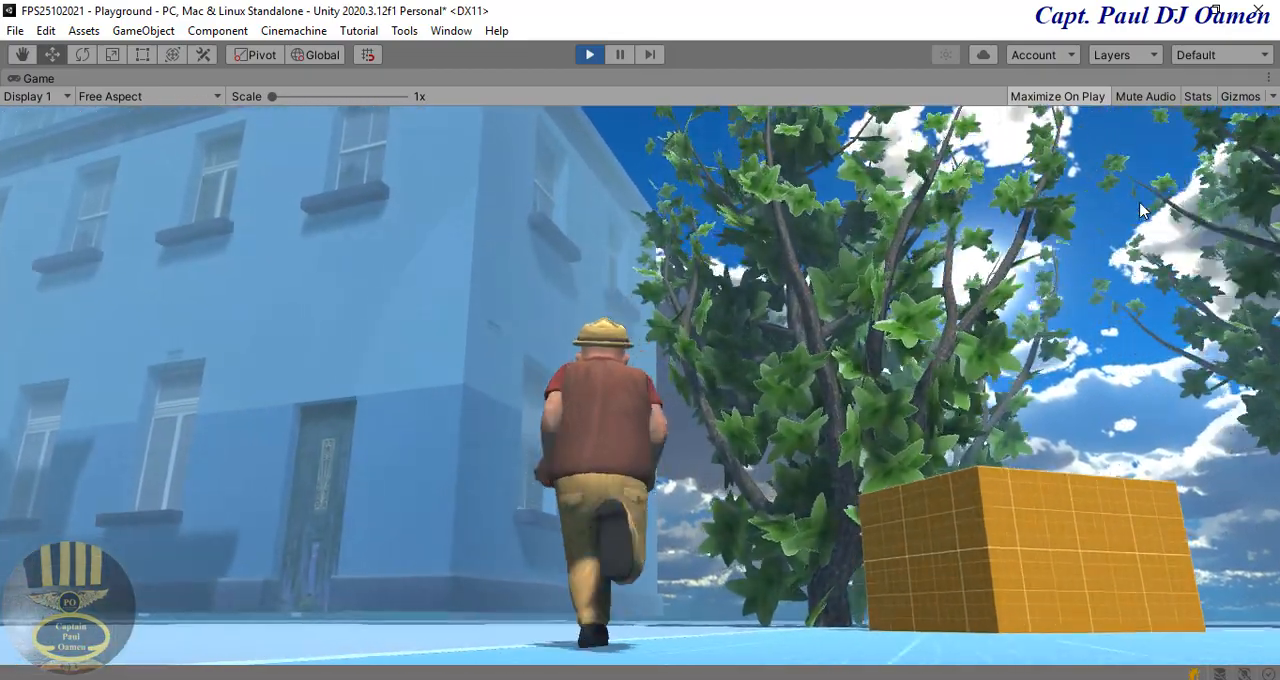
key(w)
key(a)
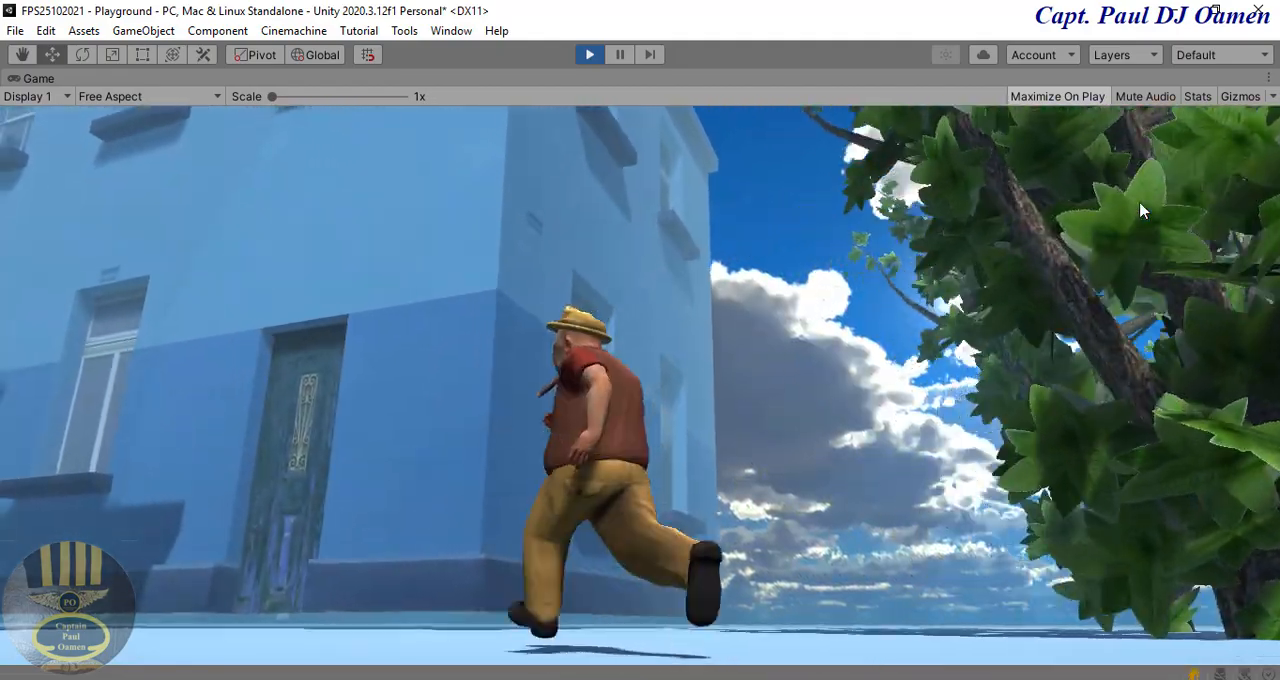
key(w)
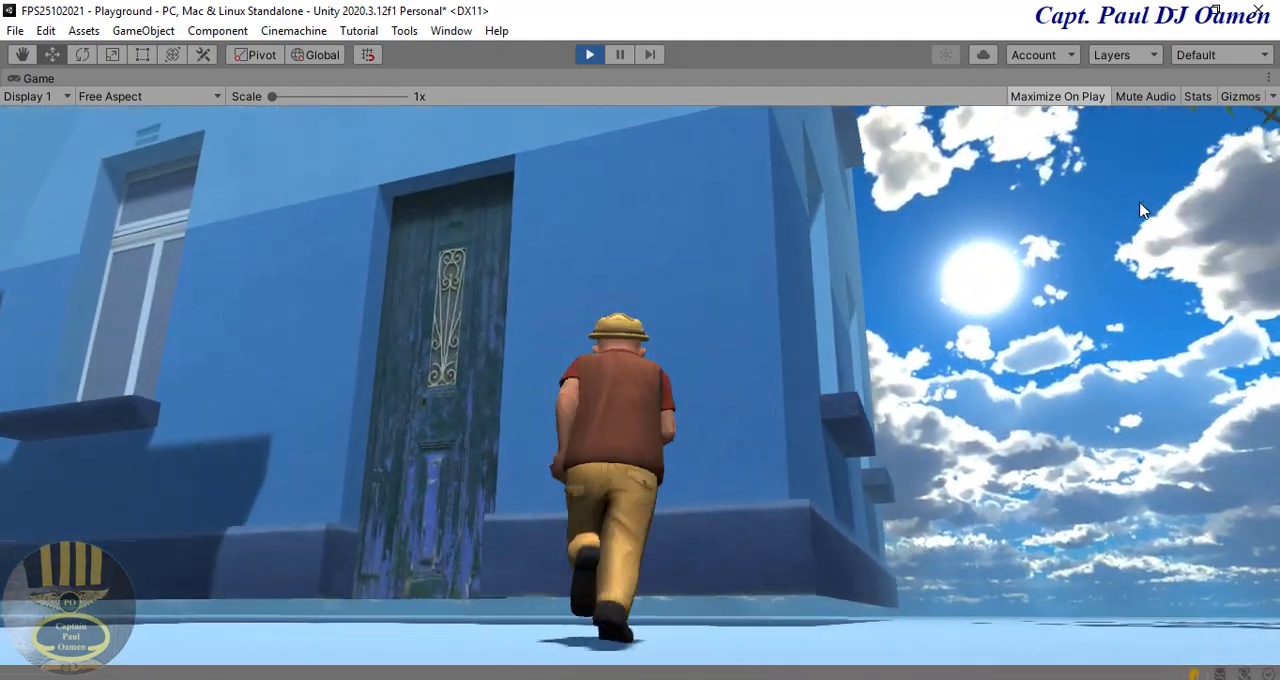
key(w)
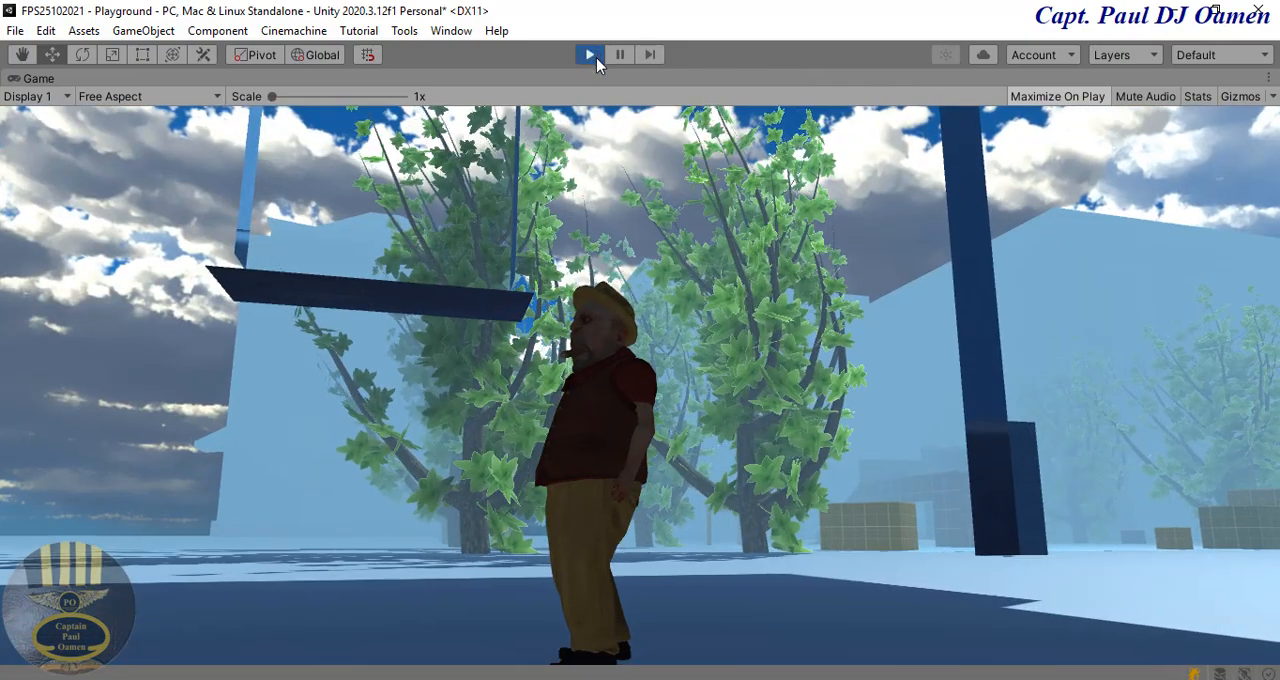
click(590, 55)
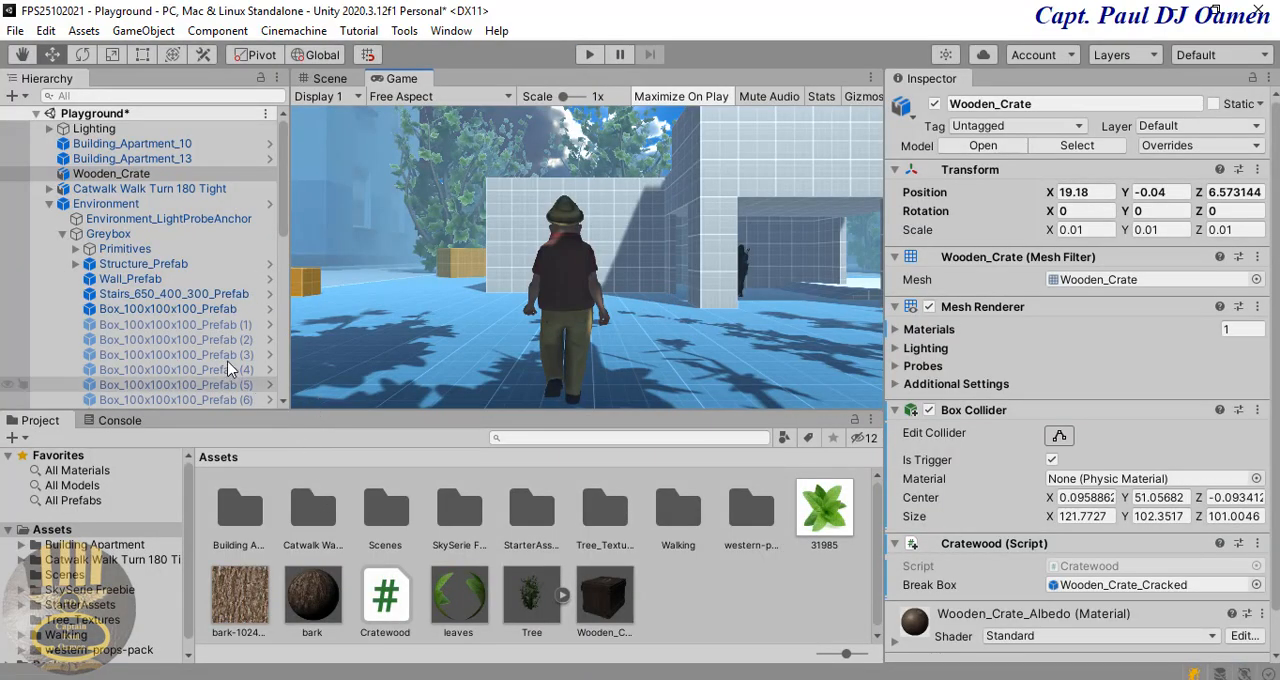
Step: Collapse the Environment group and create an empty object named Building in the scene
click(48, 204)
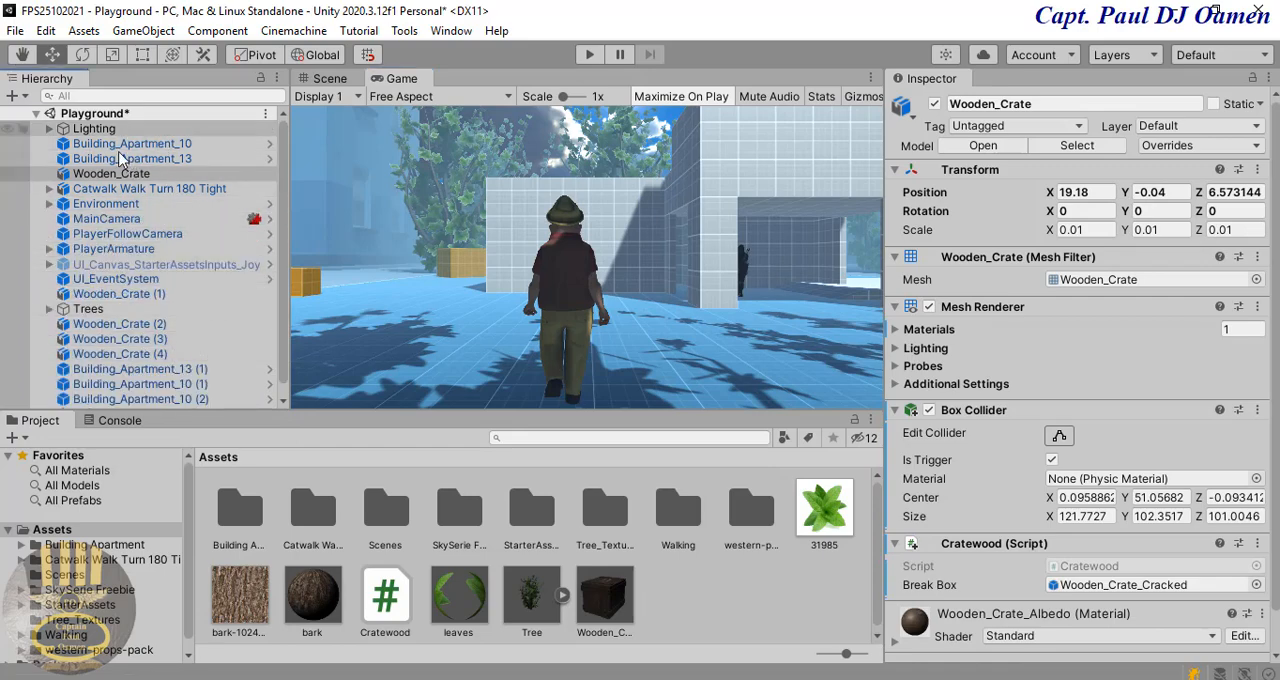
scroll(284, 272, down, 1)
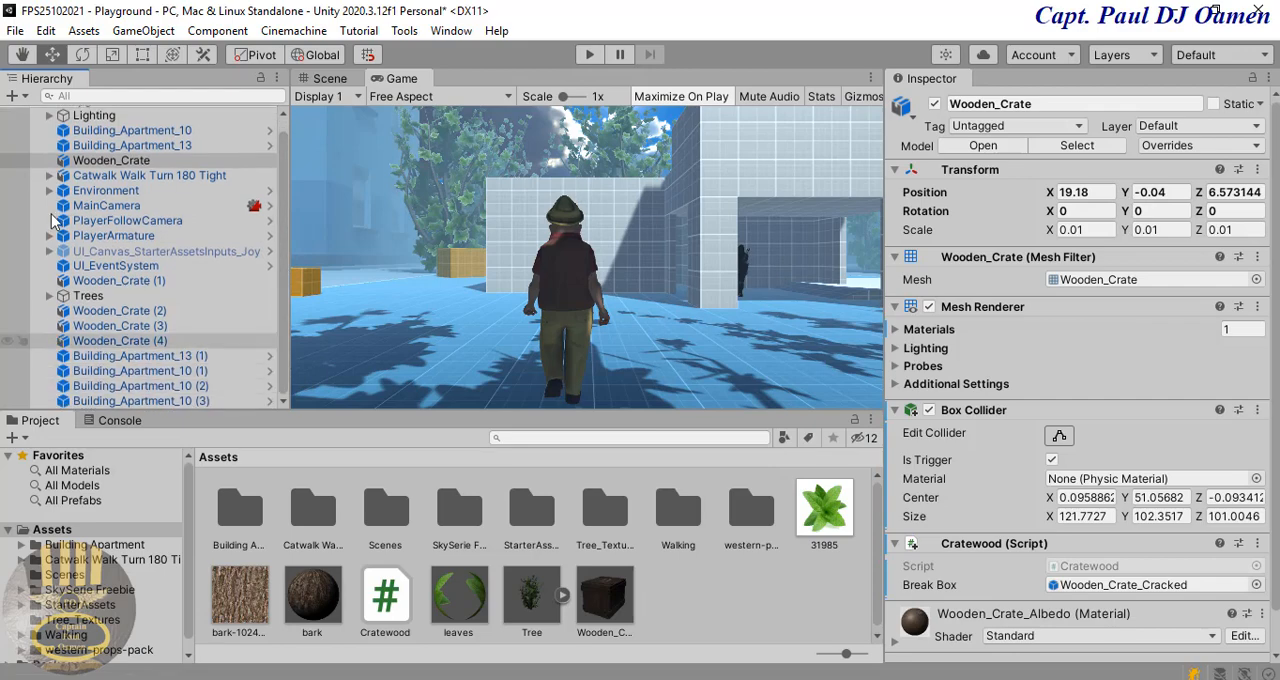
click(14, 96)
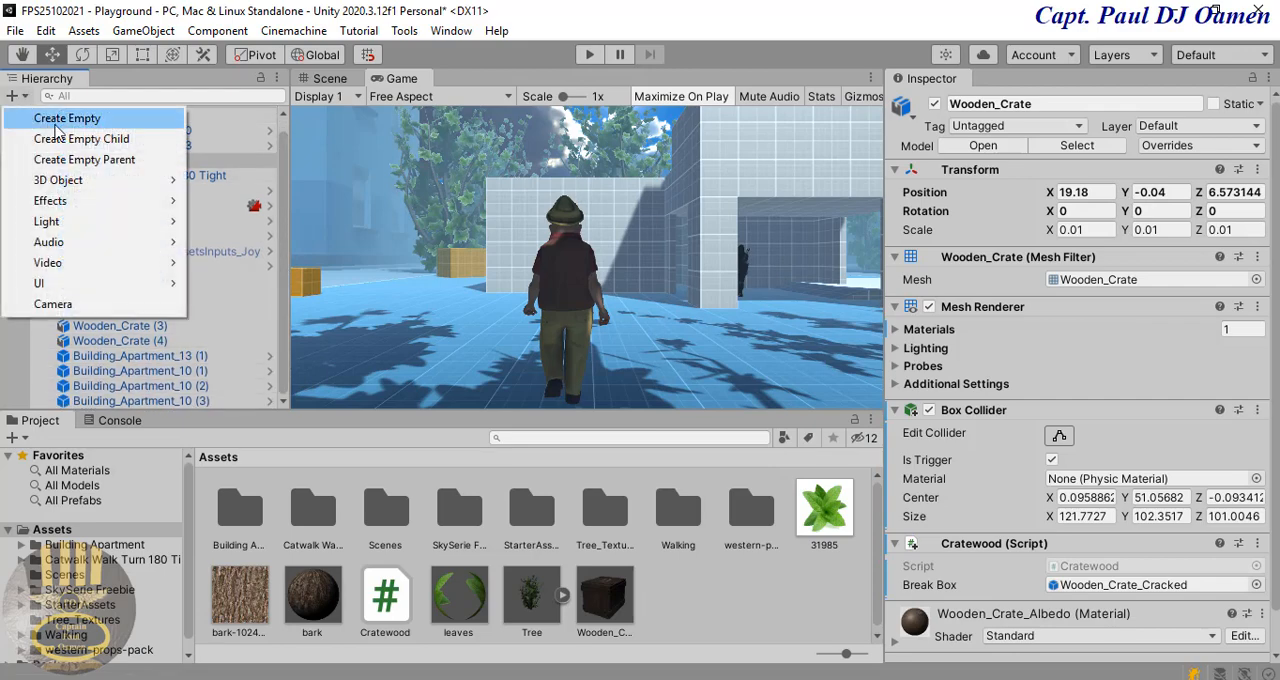
click(66, 118)
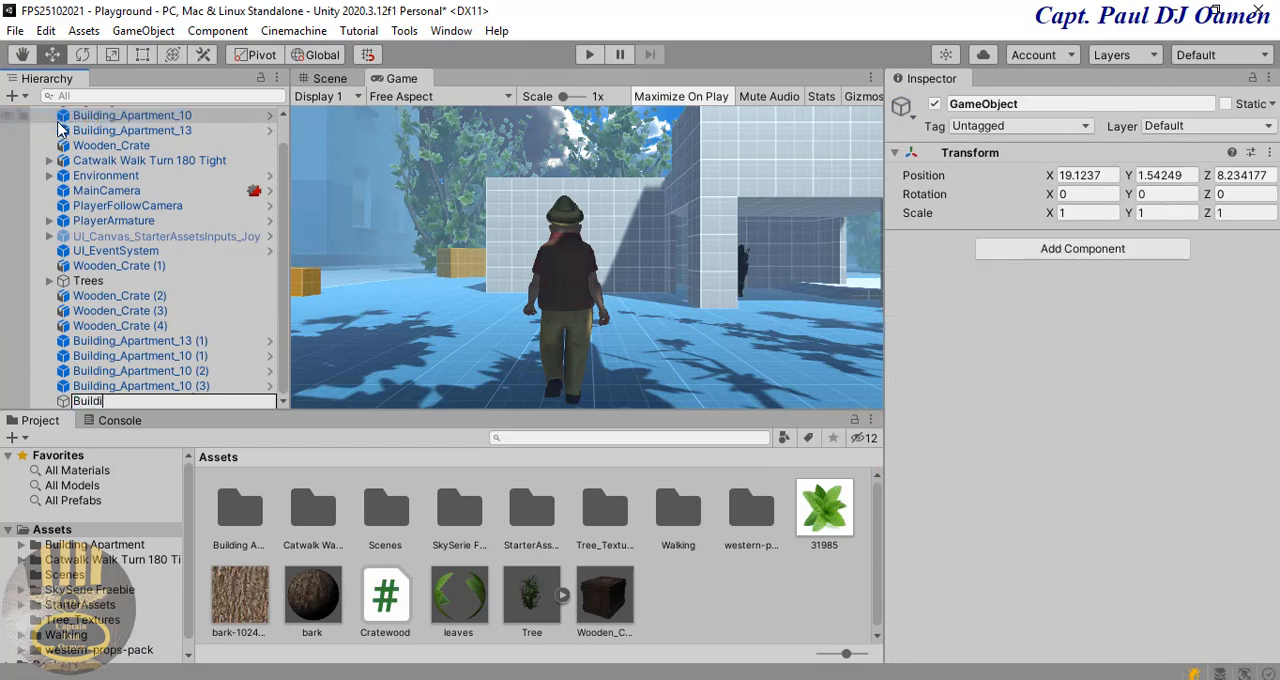
key(Return)
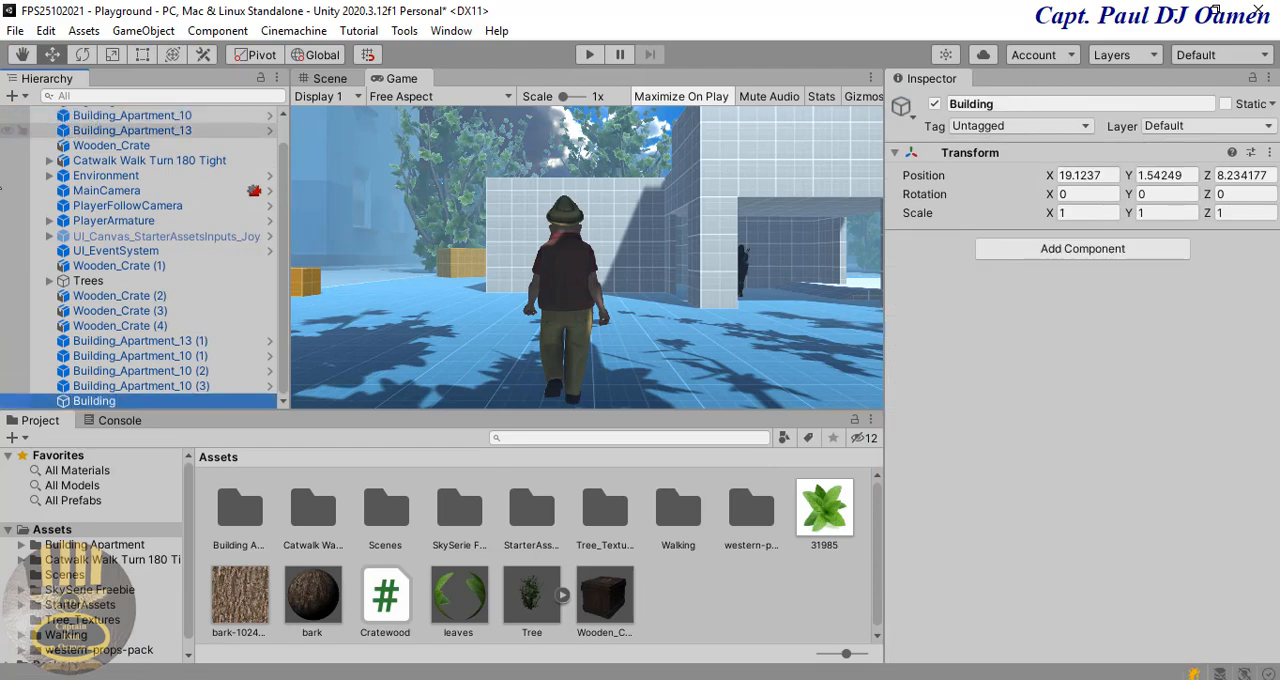
Step: Make all Building_Apartment_10 and Building_Apartment_13 objects, including their copies, children of the Building object and collapse the group
click(147, 343)
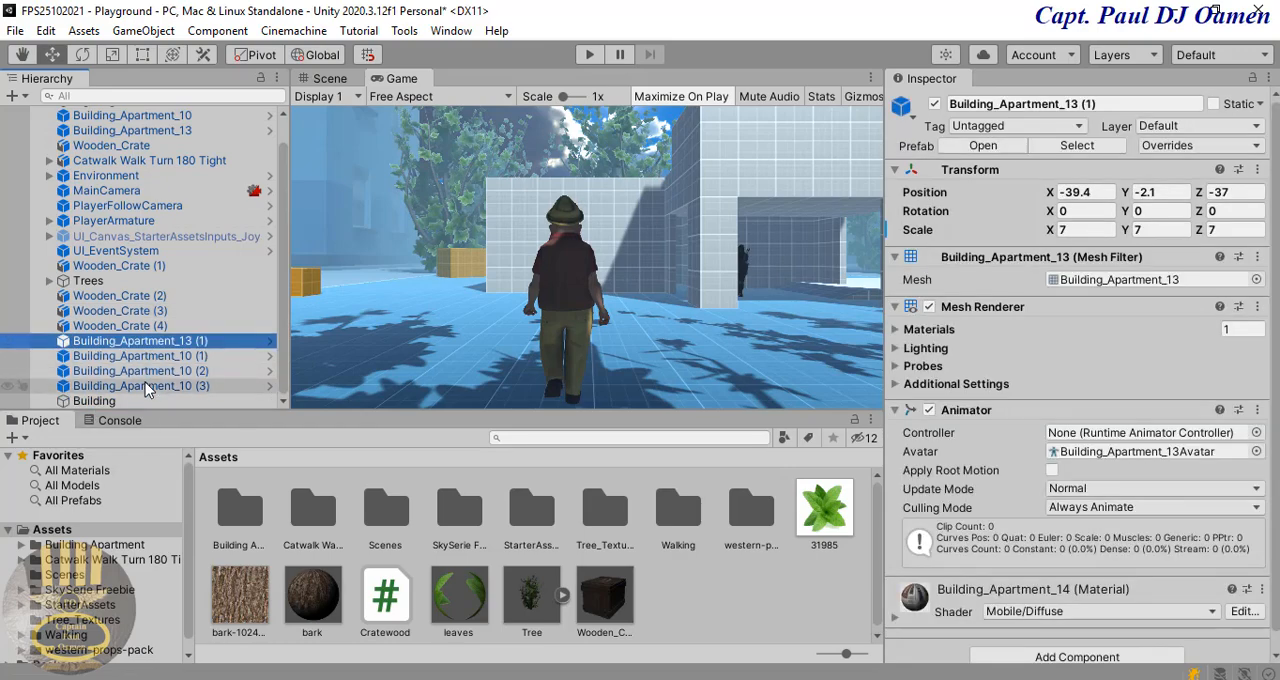
shift+click(142, 387)
drag(128, 401, 119, 403)
click(181, 121)
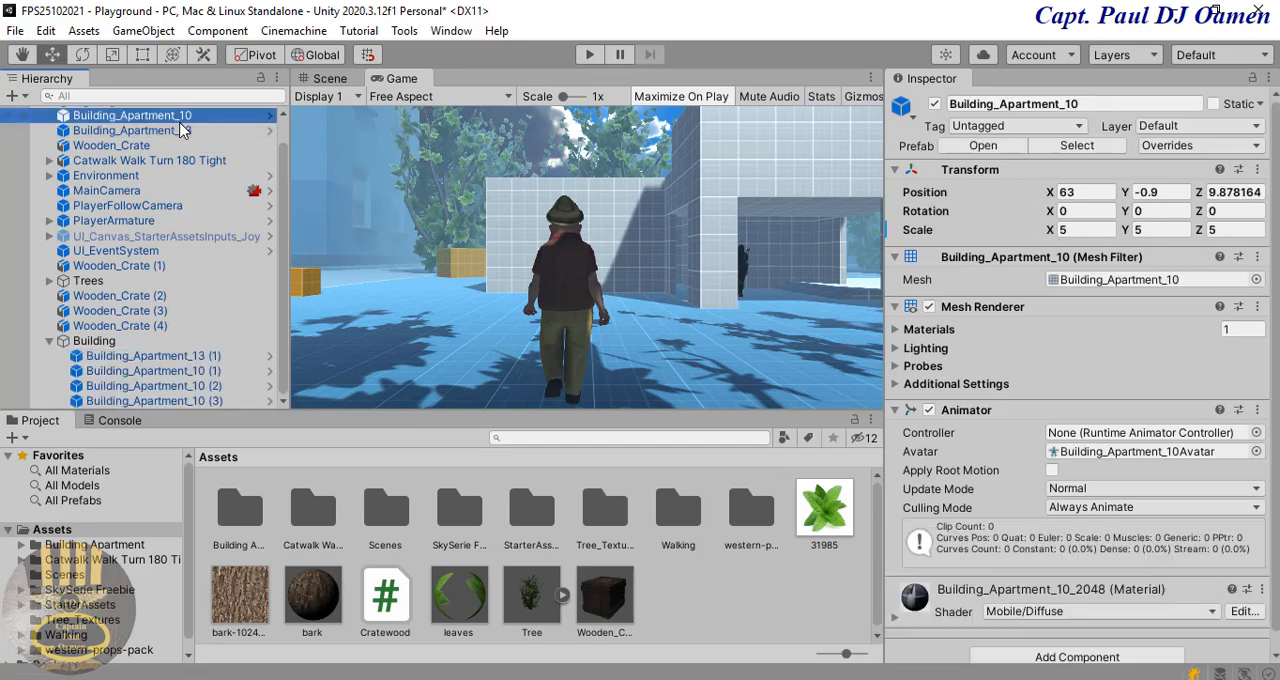
ctrl+click(181, 130)
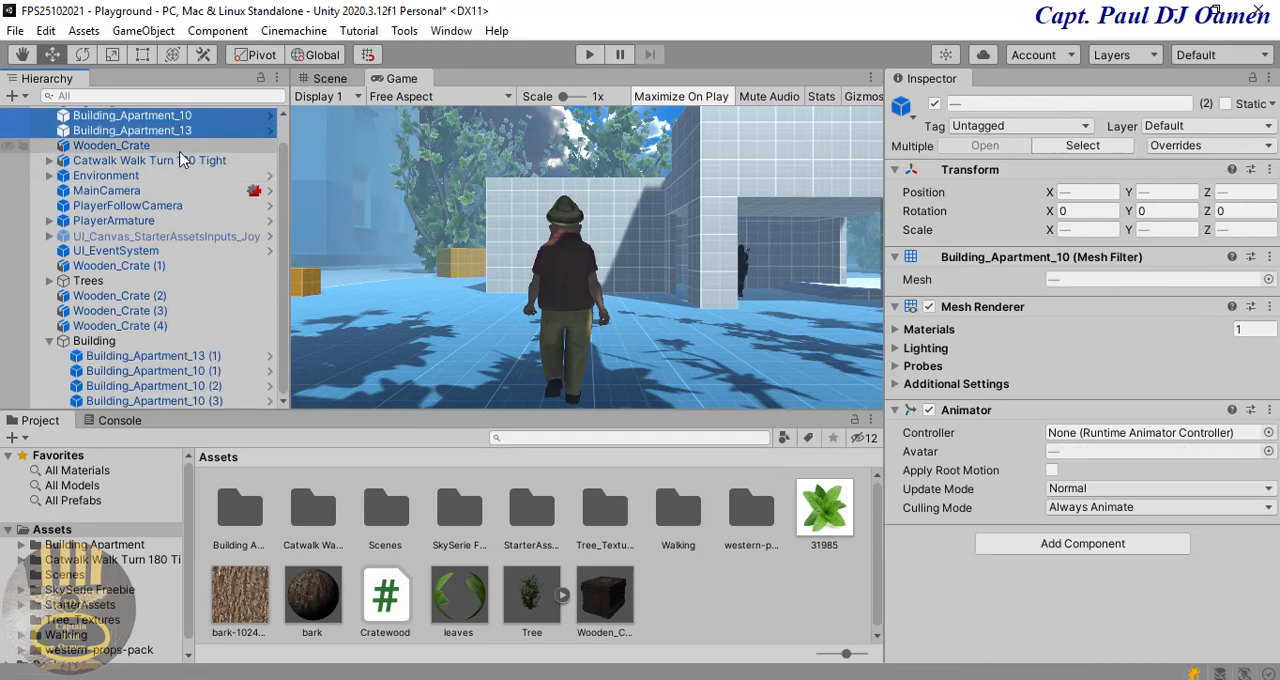
drag(120, 348, 120, 345)
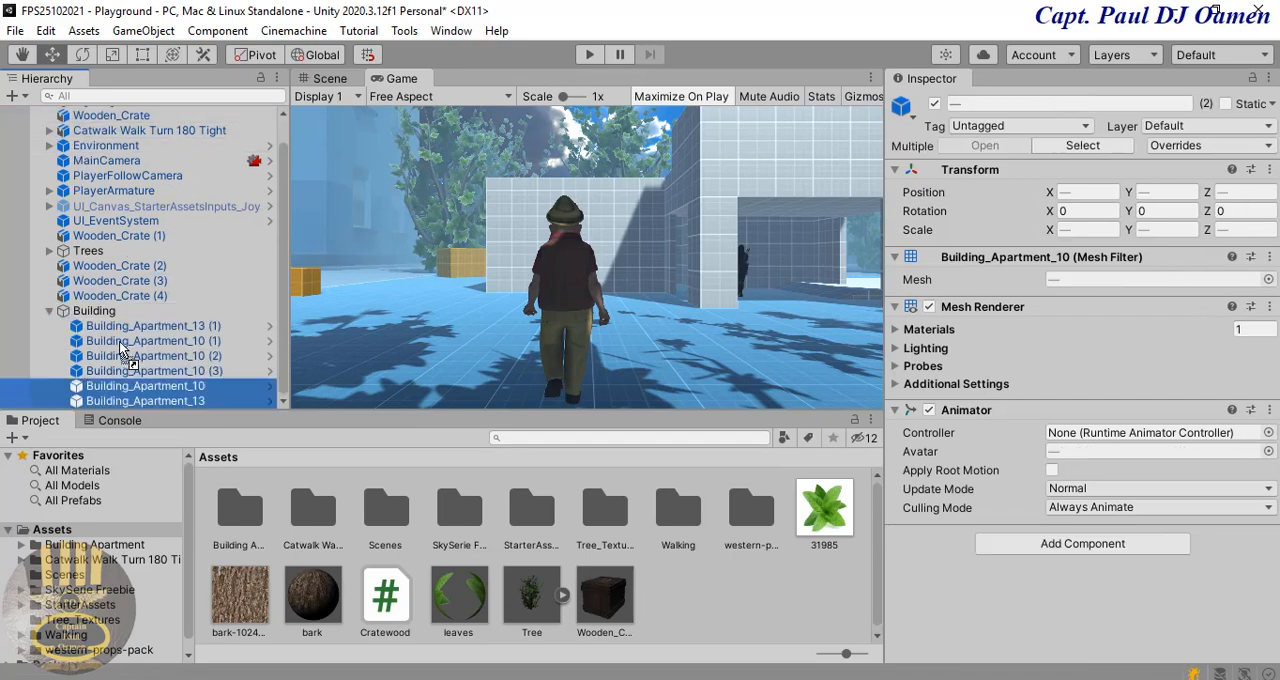
click(95, 311)
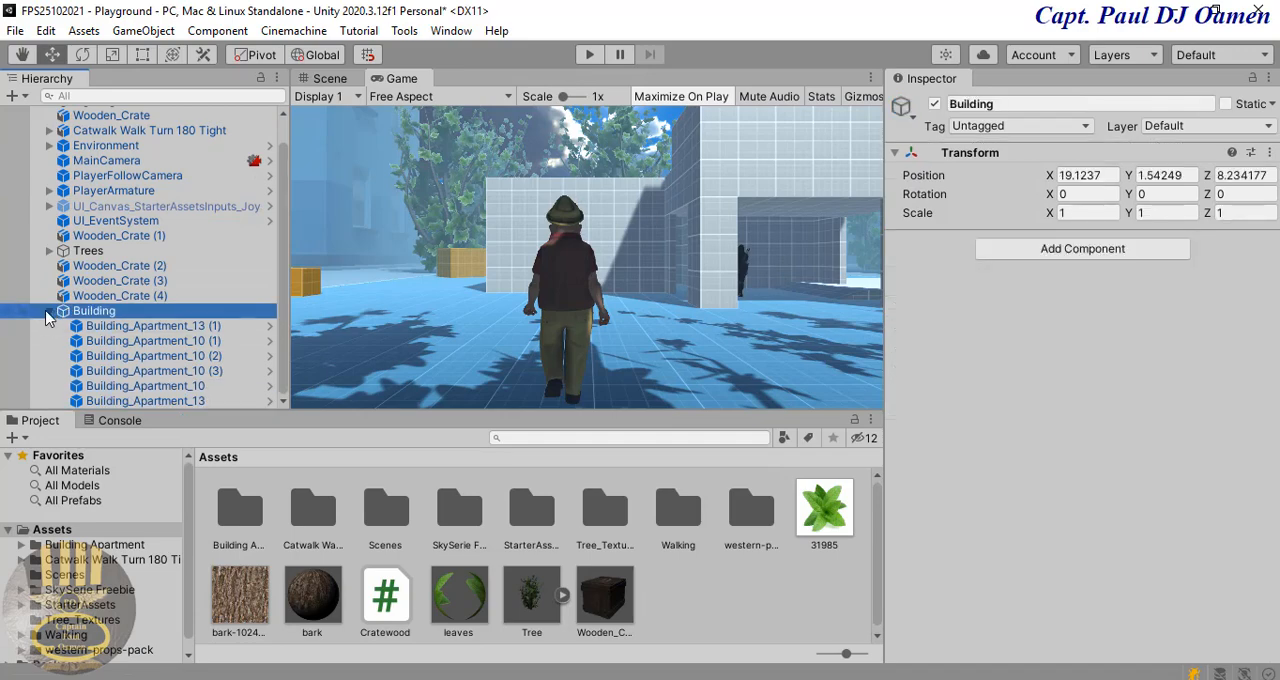
click(49, 312)
Step: Create another empty object at the scene's root level and name it Wood
right_click(116, 386)
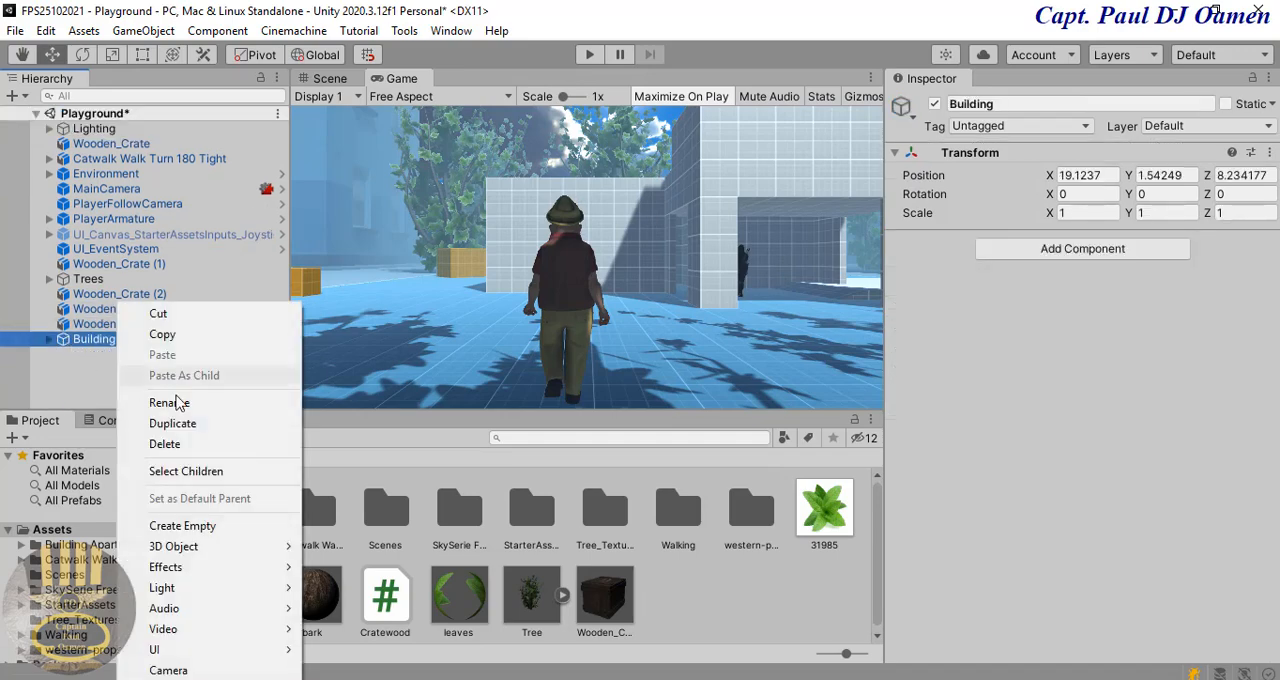
click(214, 530)
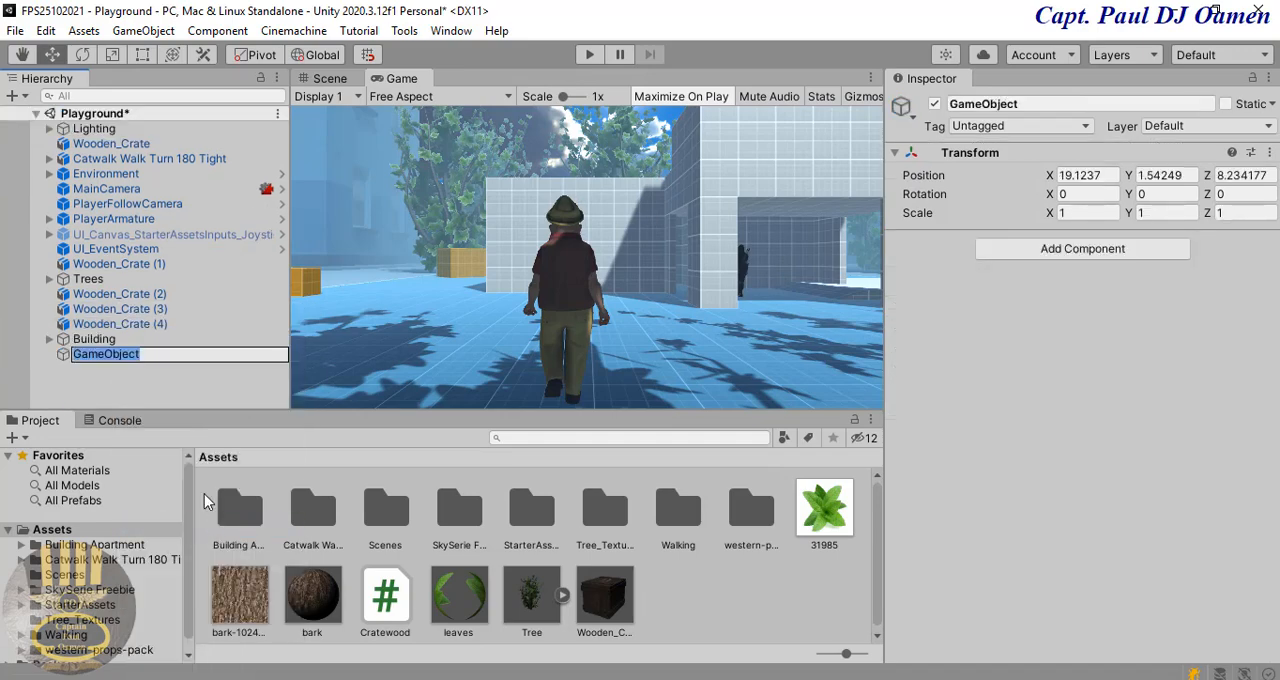
text(Wood)
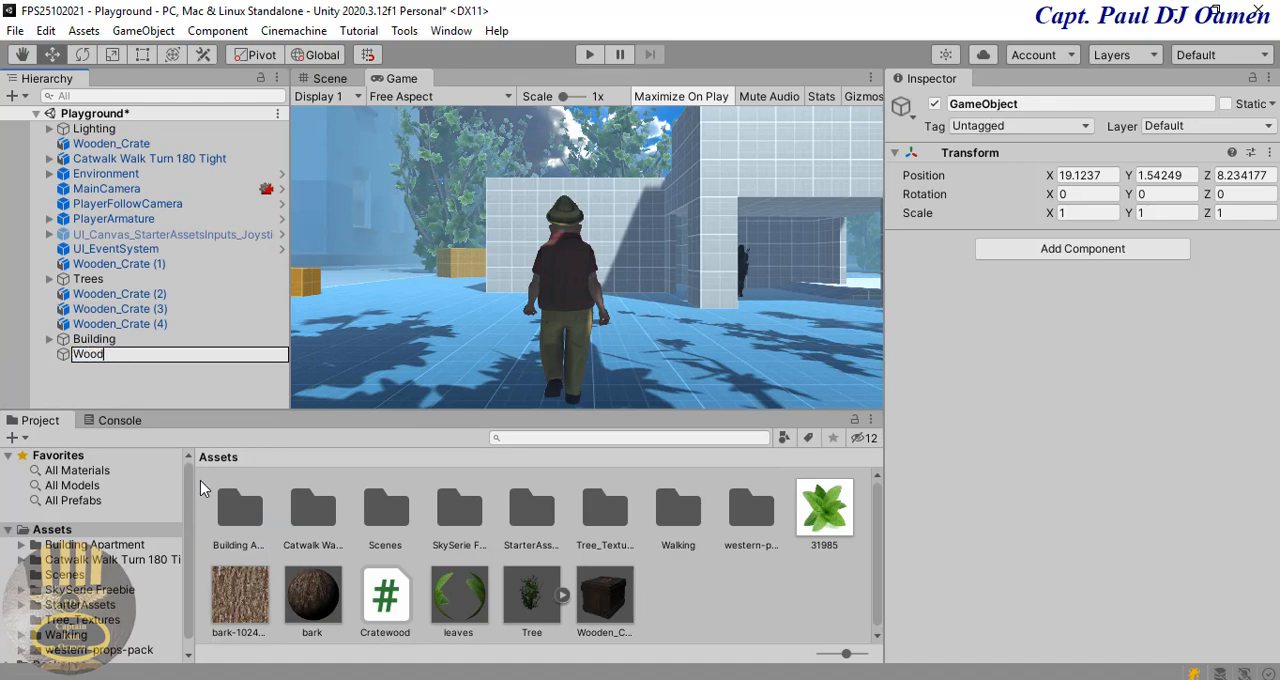
key(Return)
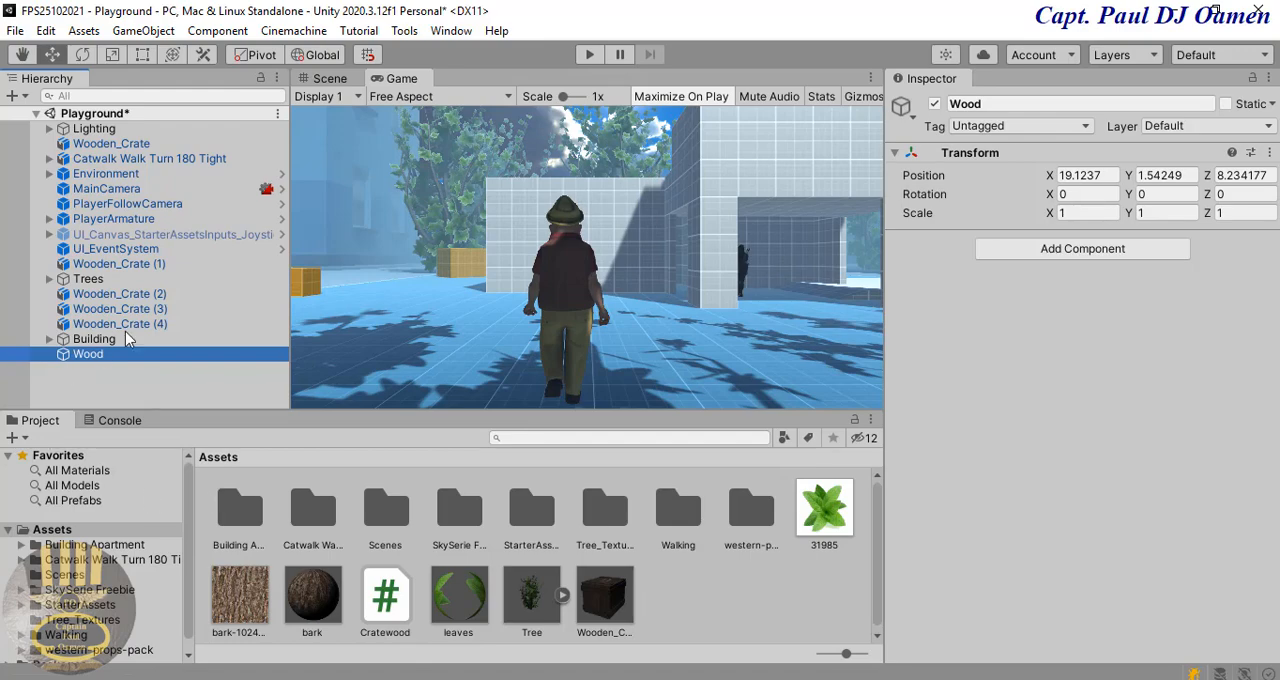
Step: Make Wooden_Crate and its copies (1) to (4) children of the Wood object and collapse the group
click(145, 328)
shift+click(145, 309)
shift+click(148, 295)
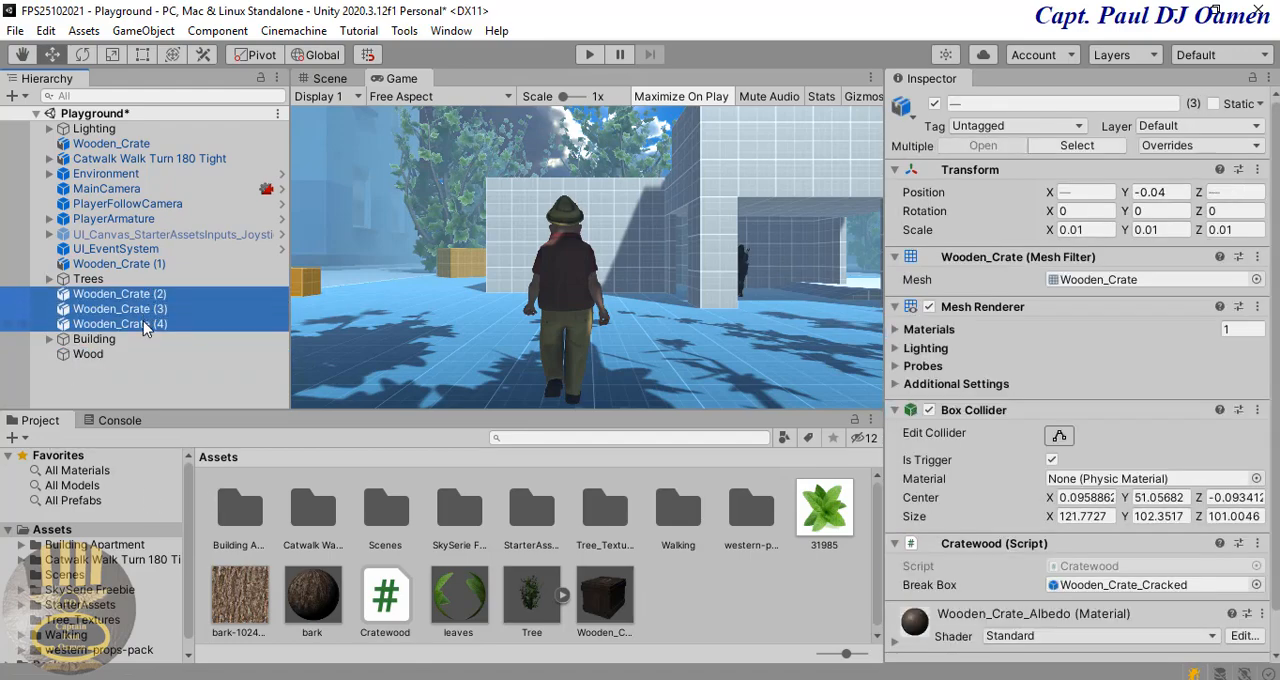
drag(104, 366, 104, 362)
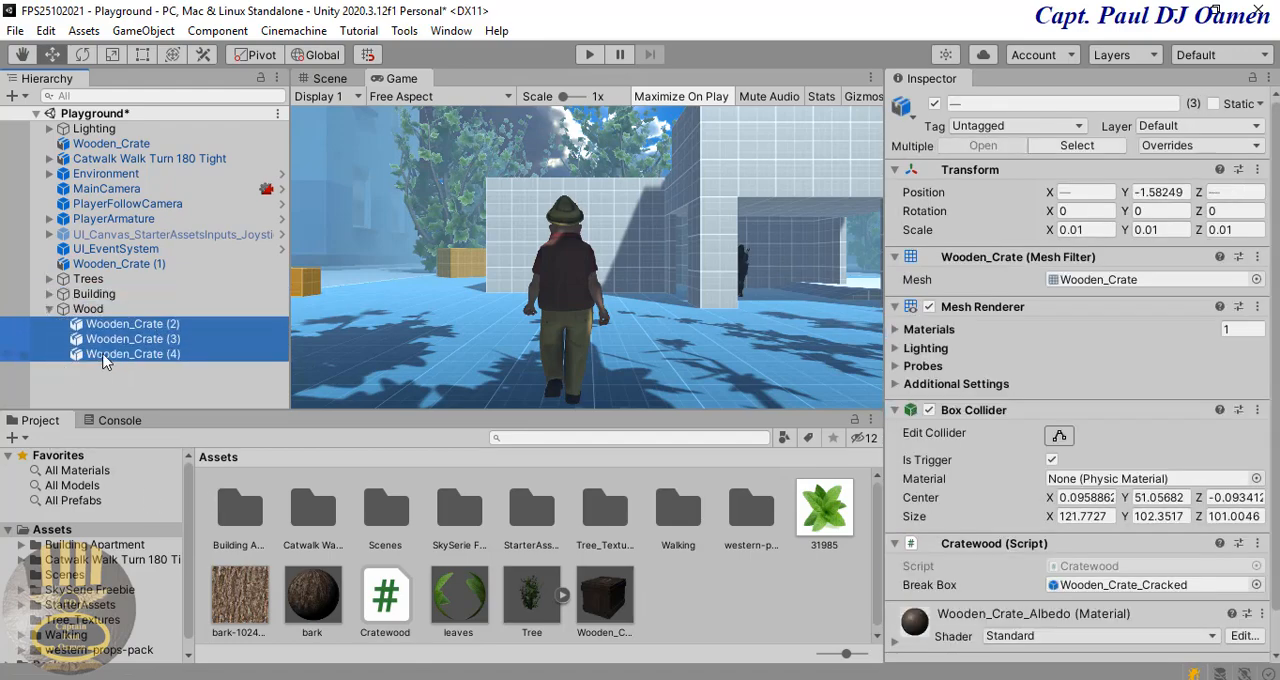
click(130, 264)
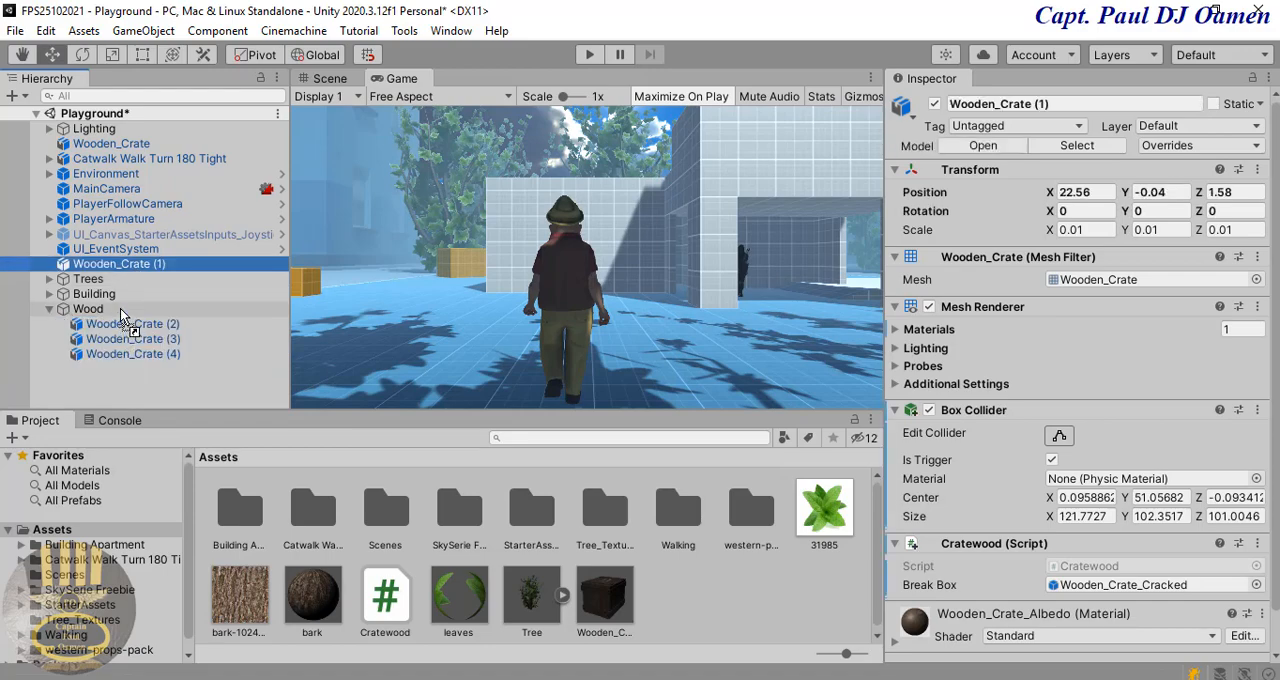
drag(120, 315, 118, 310)
drag(111, 143, 105, 362)
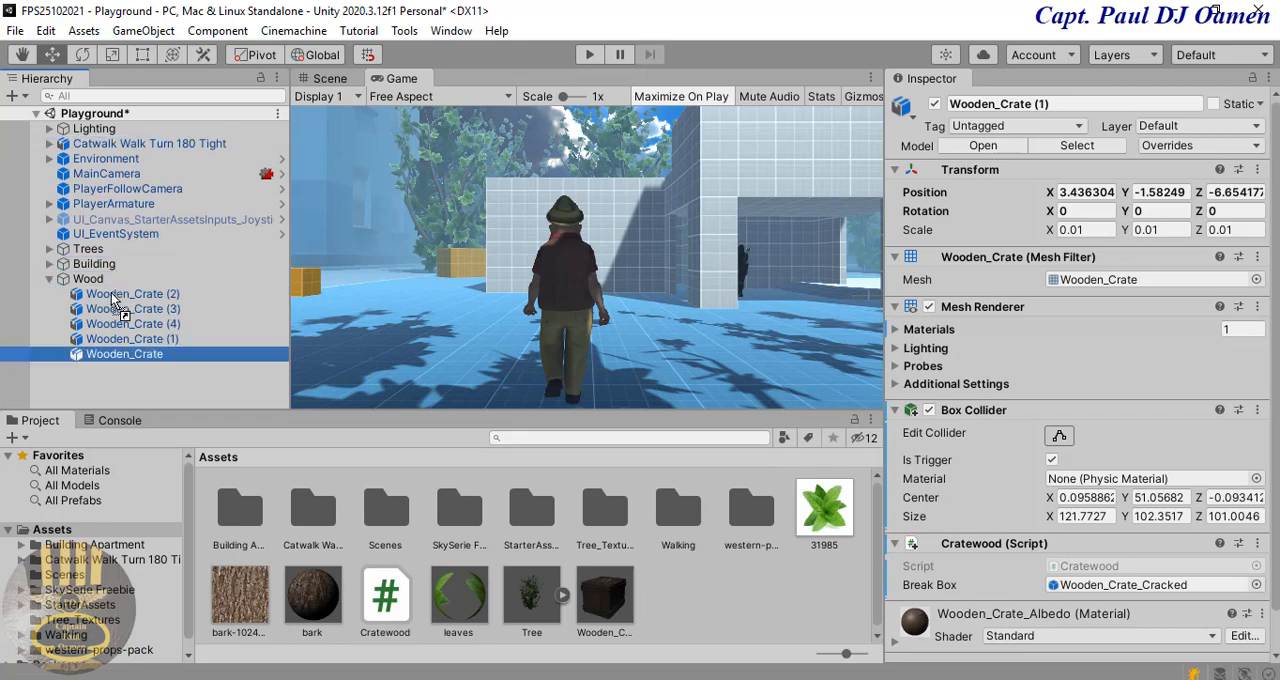
click(50, 279)
Step: Add a Mesh Collider to all six apartment buildings under the Building object and check the component on individual buildings
click(62, 264)
click(50, 264)
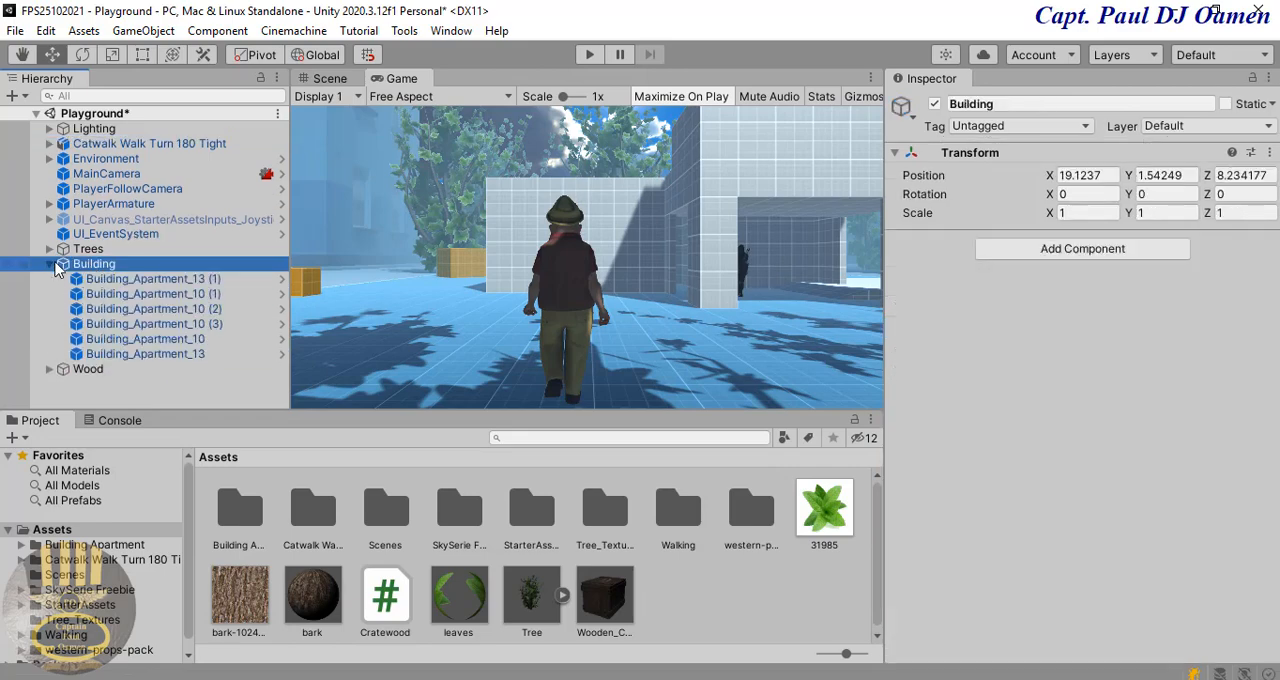
click(105, 280)
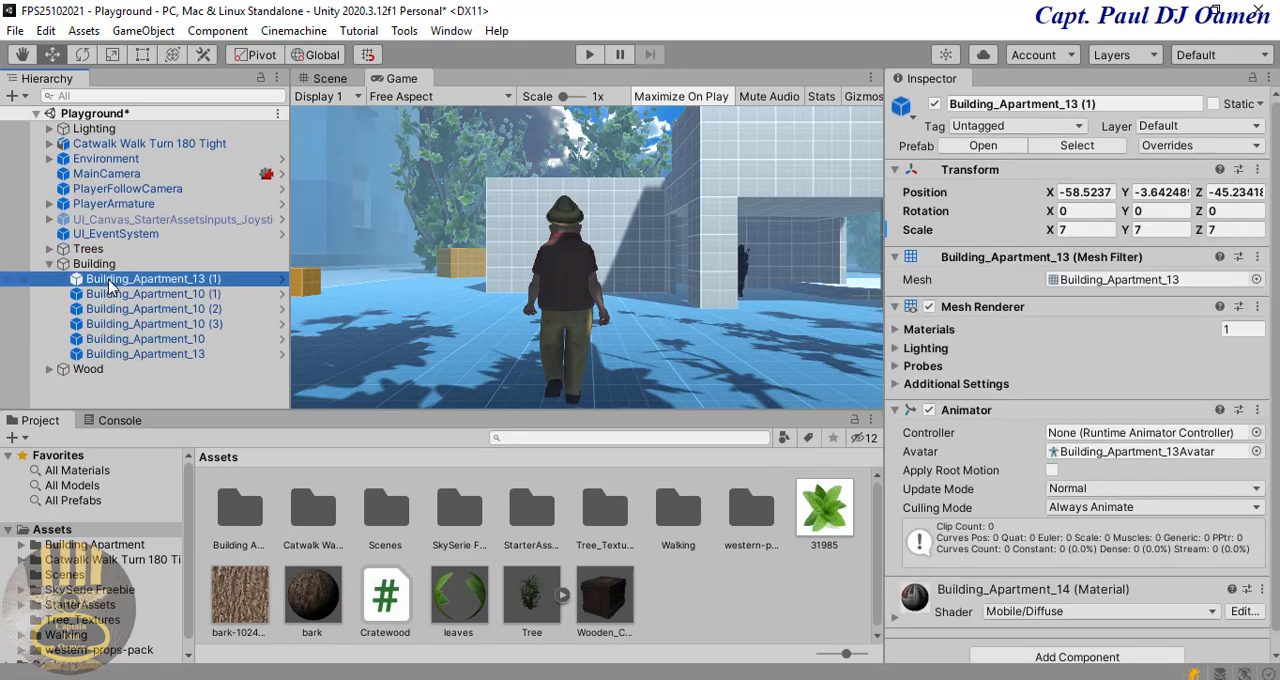
shift+click(150, 354)
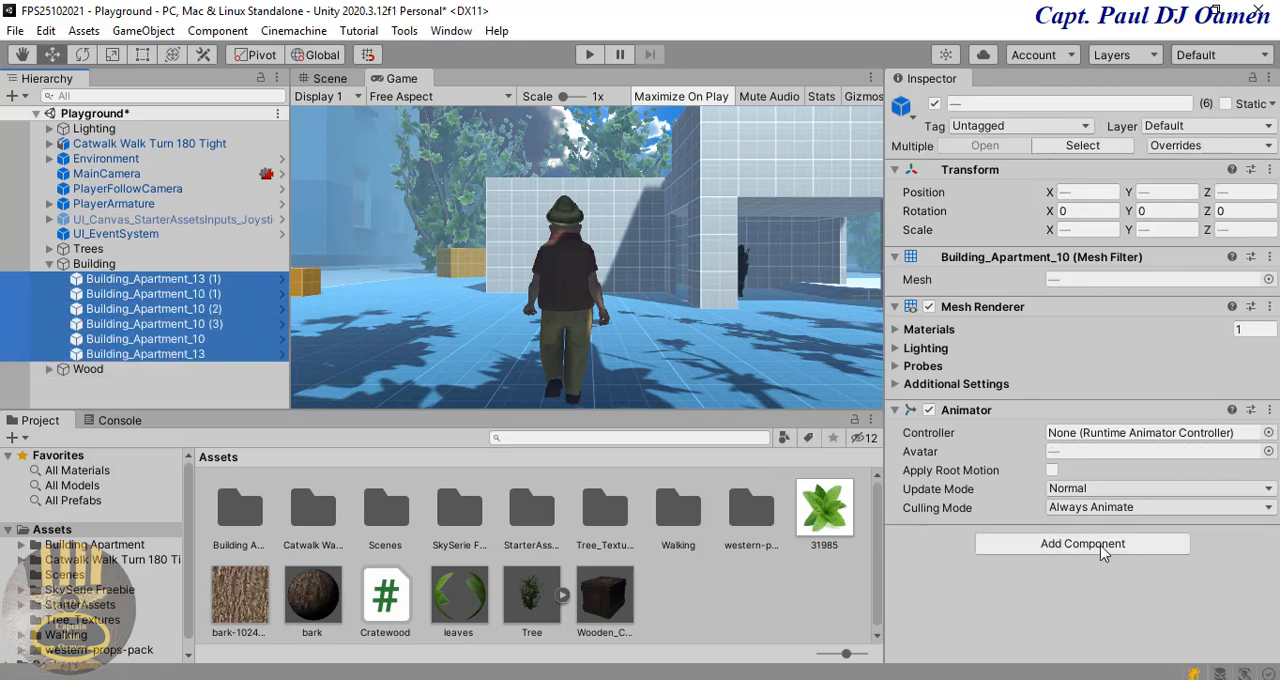
click(1101, 546)
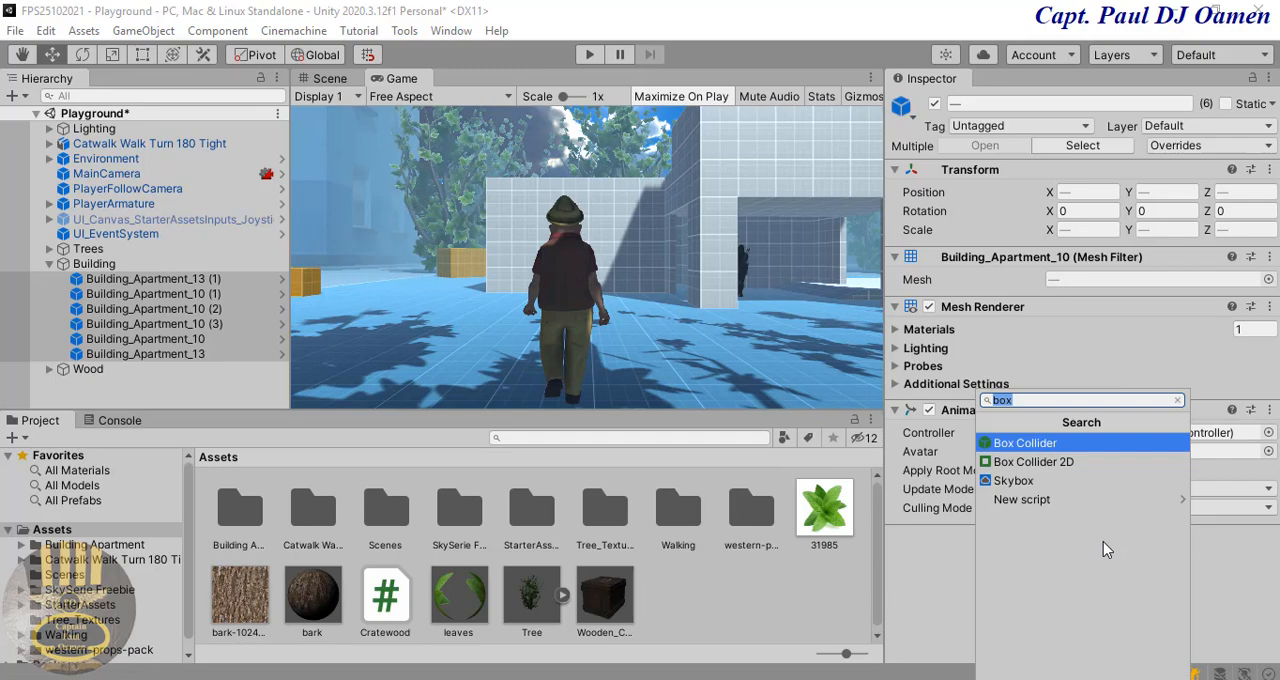
text(mesh)
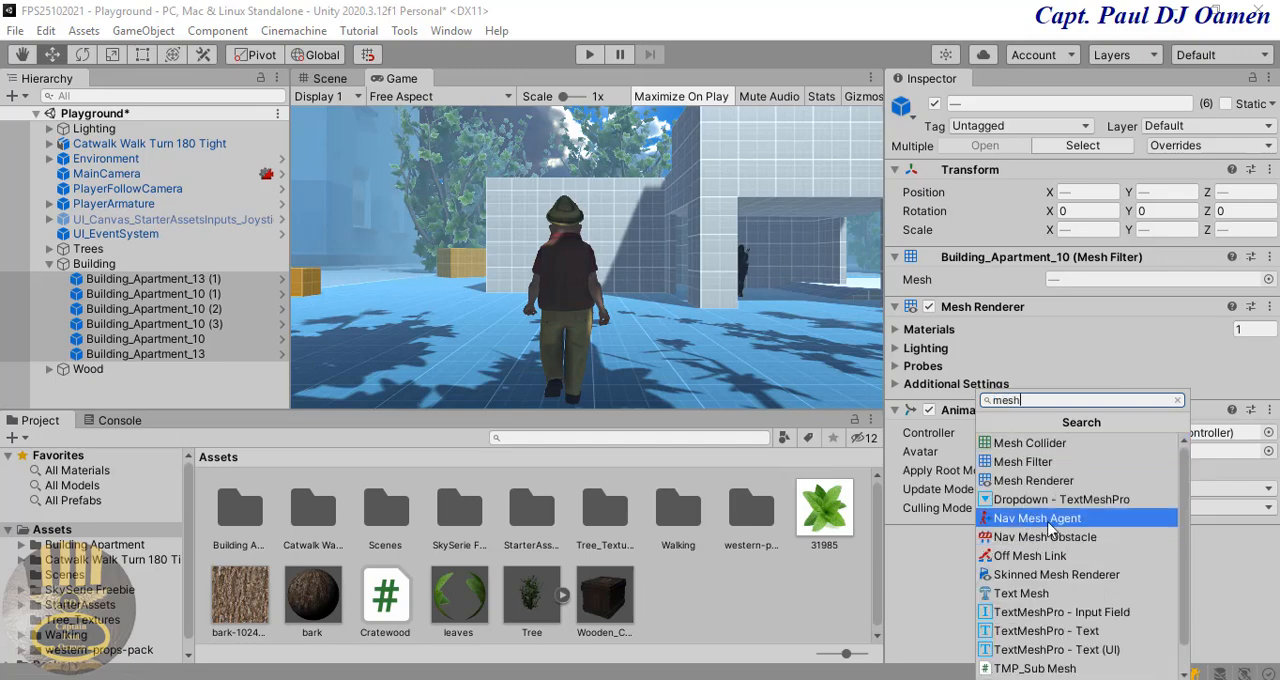
click(1062, 446)
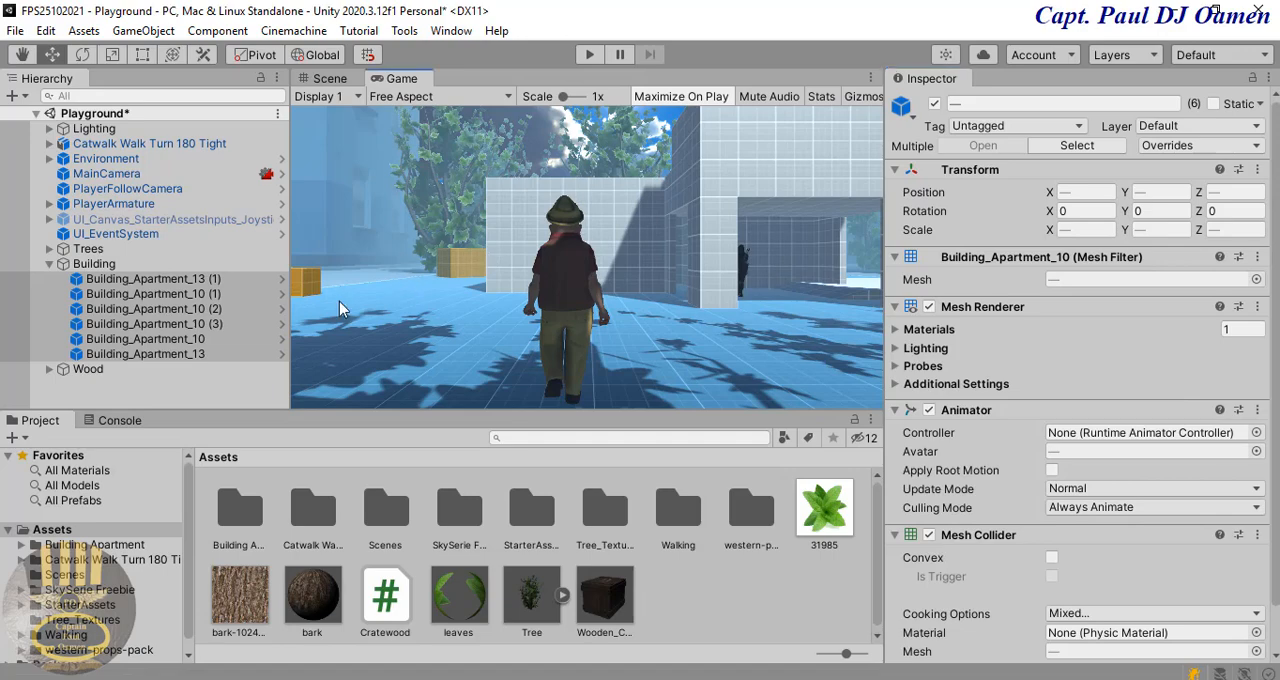
click(190, 296)
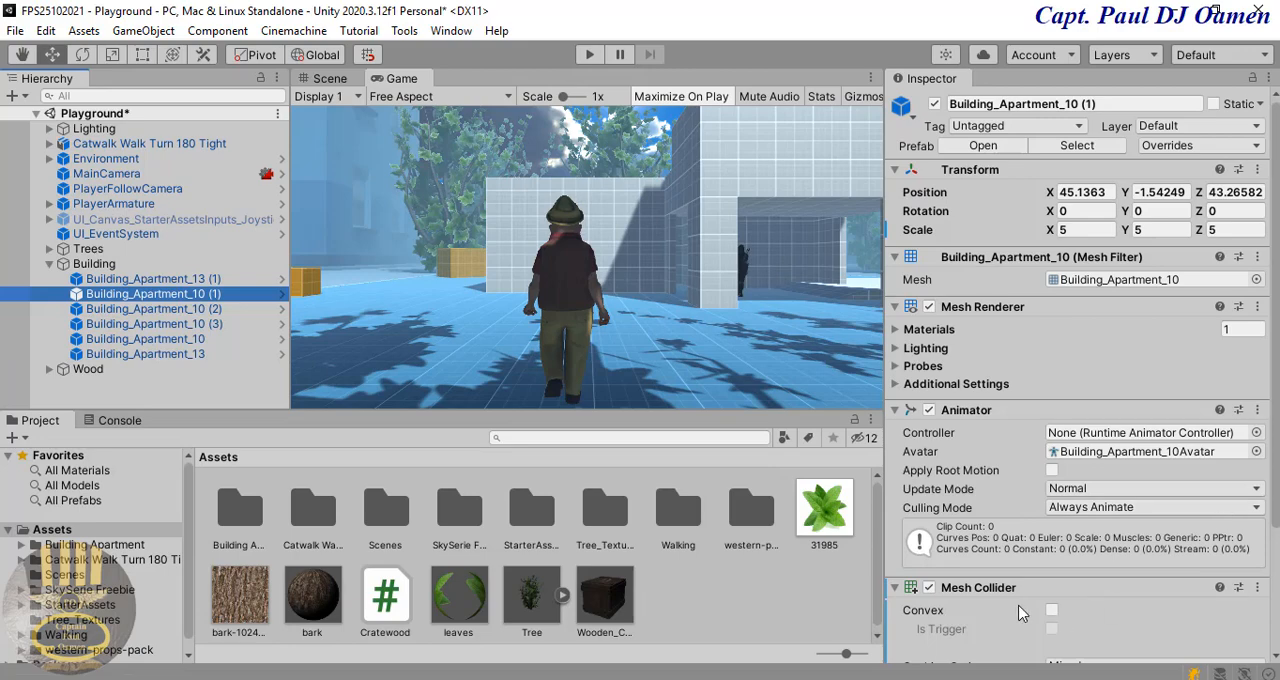
click(192, 354)
click(198, 325)
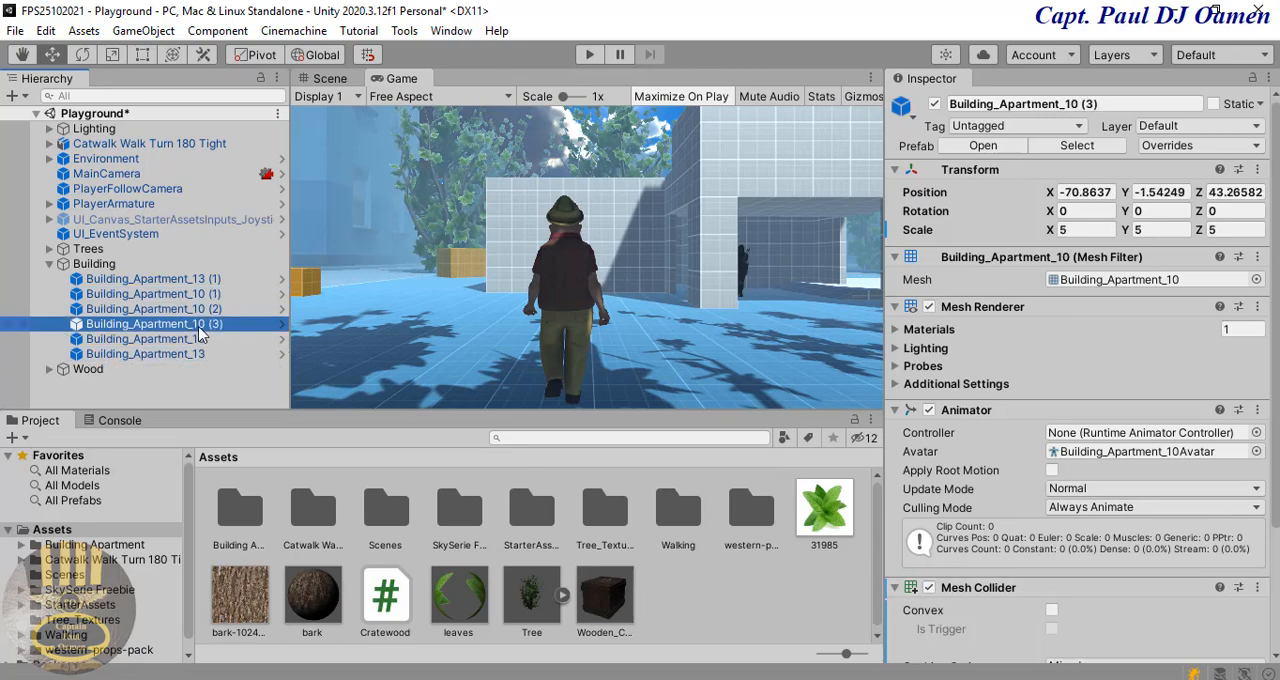
click(209, 294)
click(209, 280)
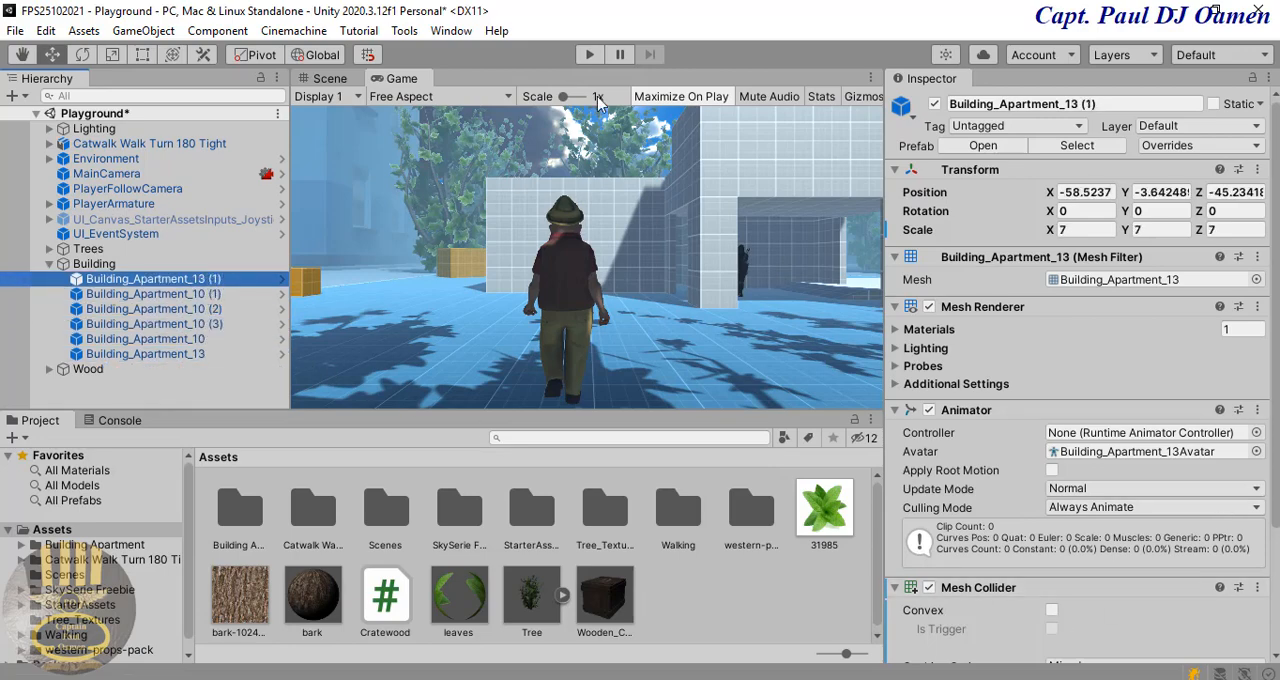
Step: Start play mode and run the character forward into the brick apartment building's wall to test its collider
click(590, 57)
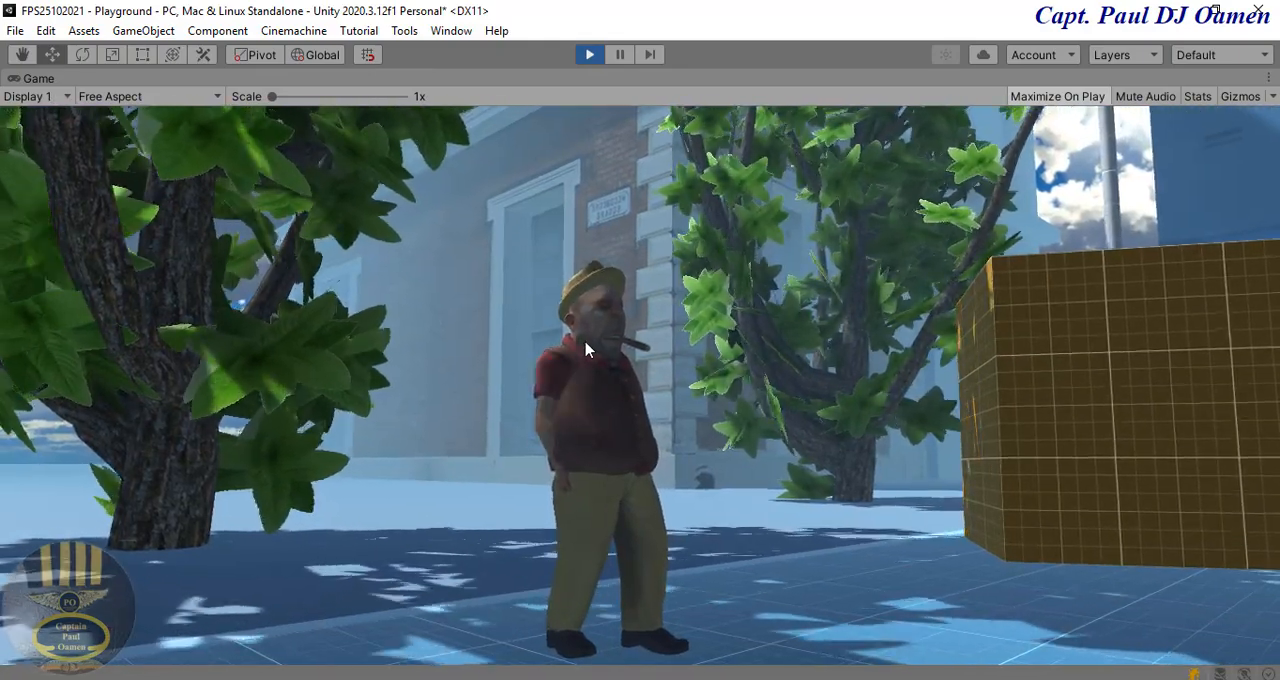
key(w)
key(w)
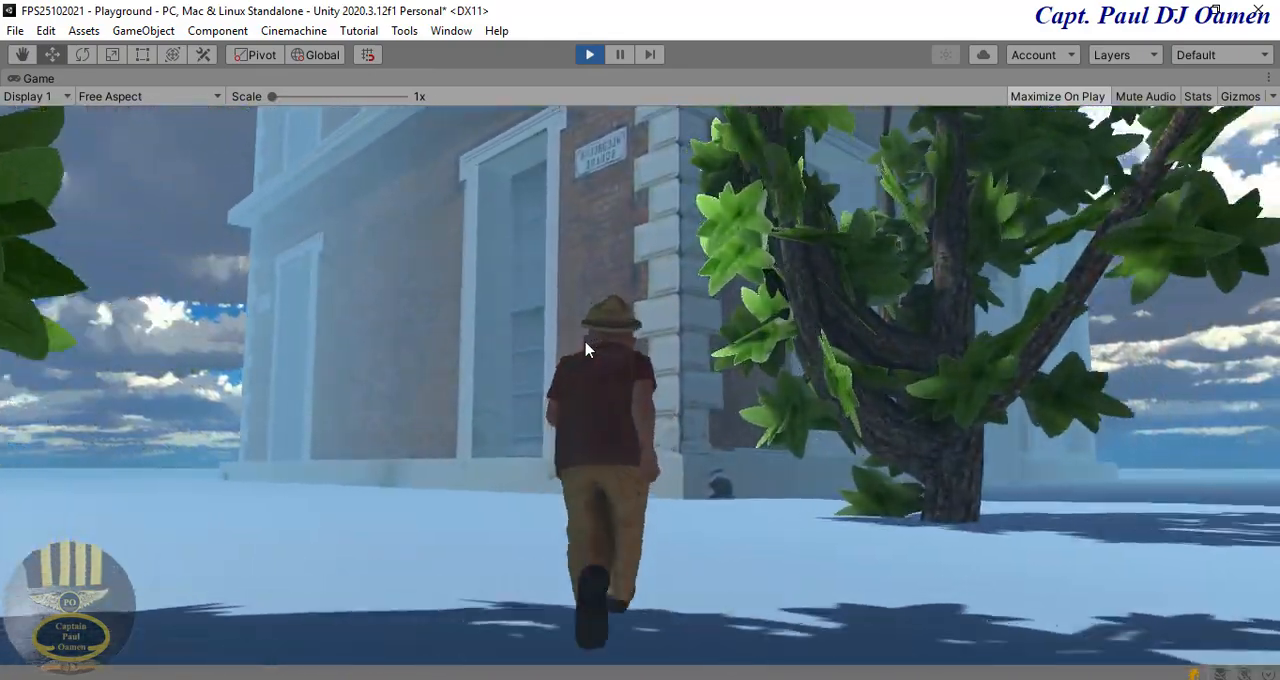
key(w)
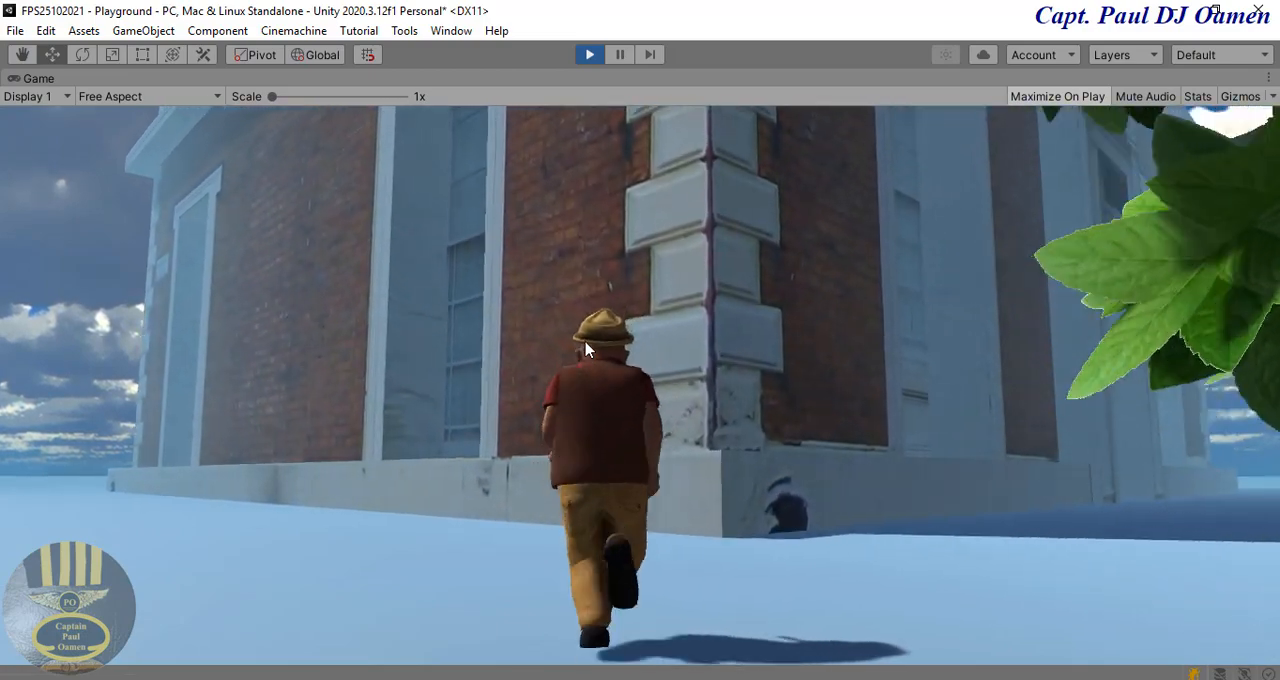
key(w)
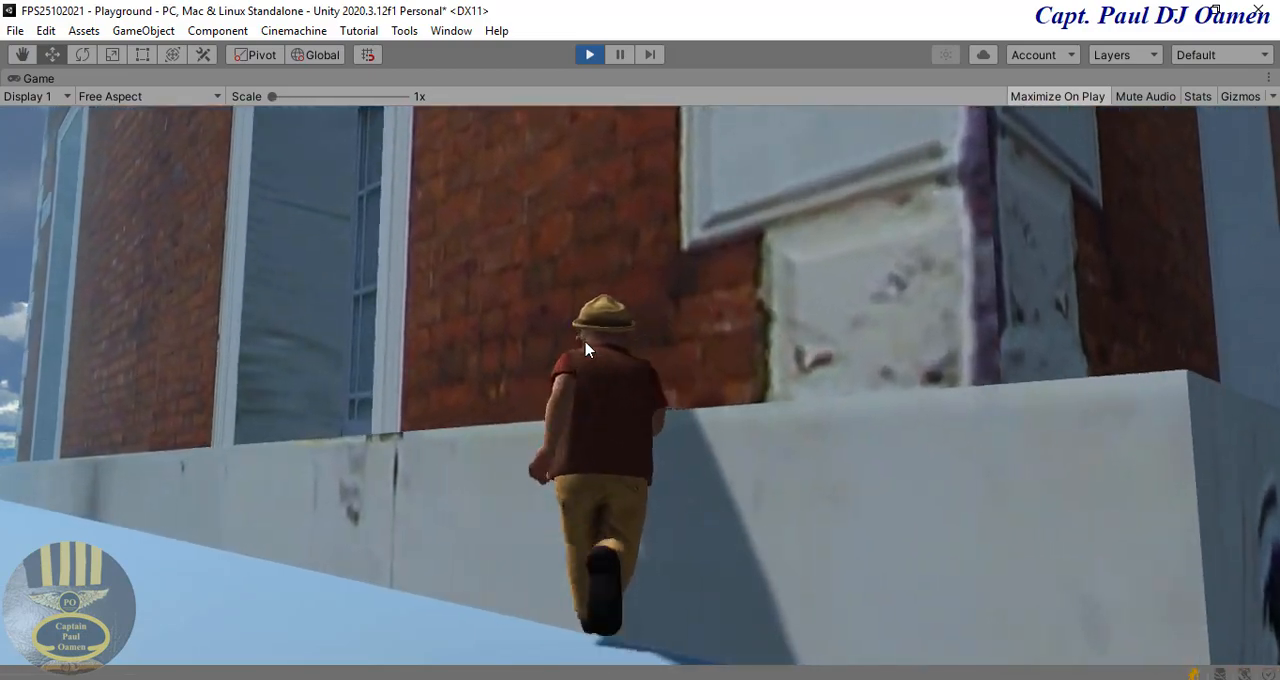
key(w)
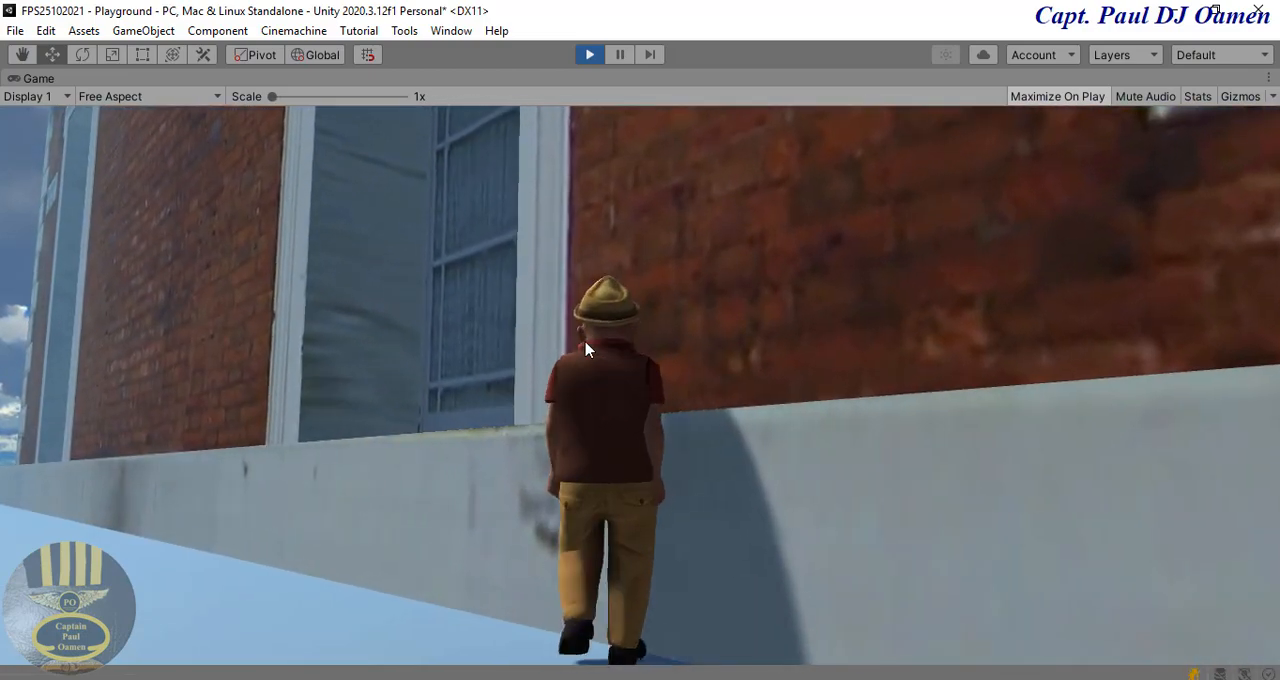
Step: Run the character away from the building, back past the trees to the crate area
key(s)
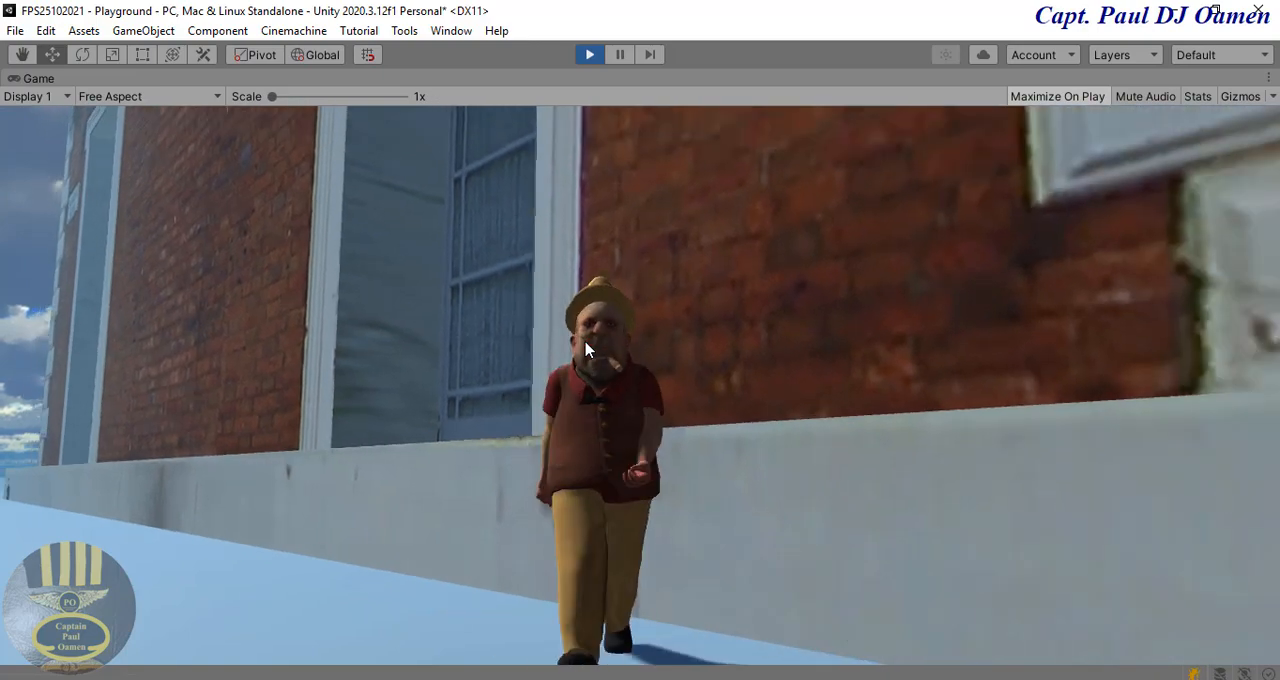
key(s)
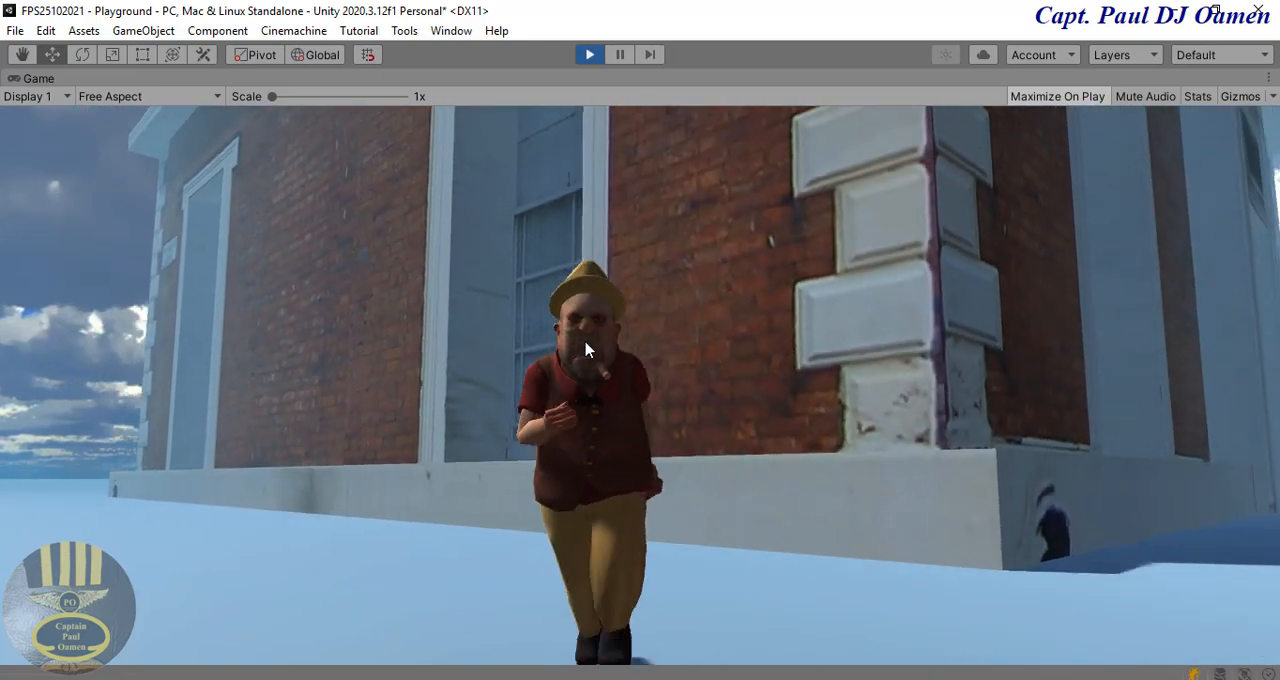
key(s)
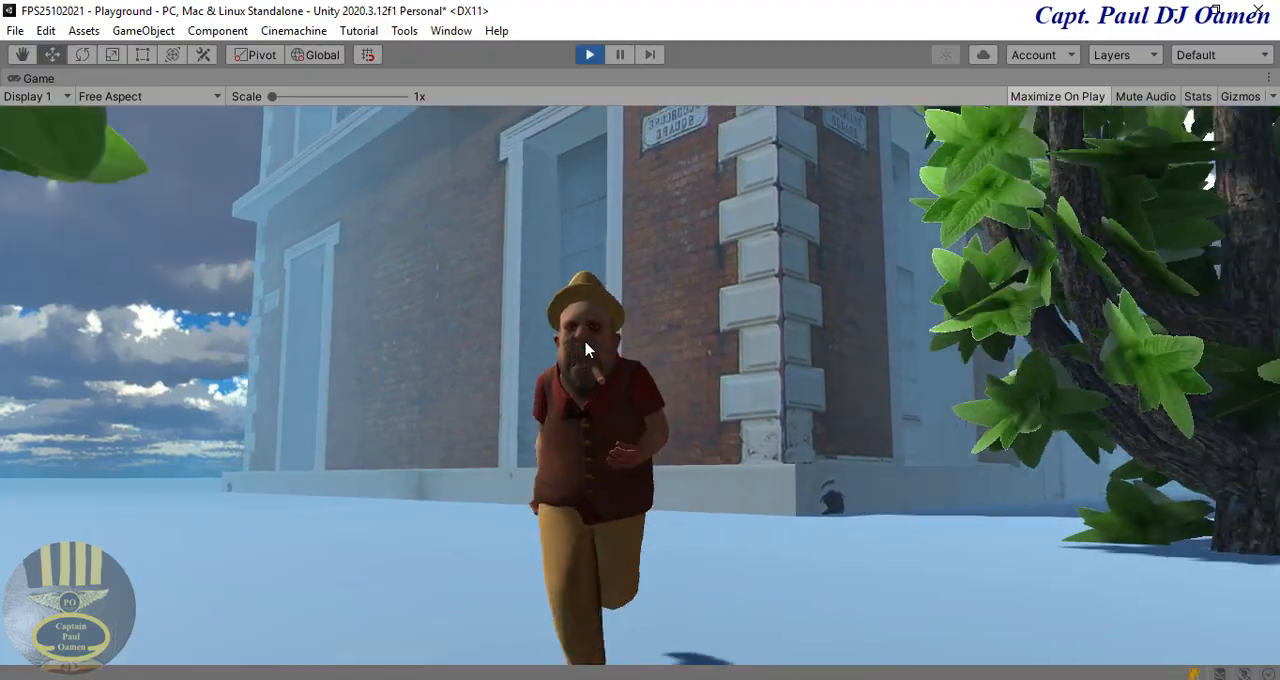
key(s)
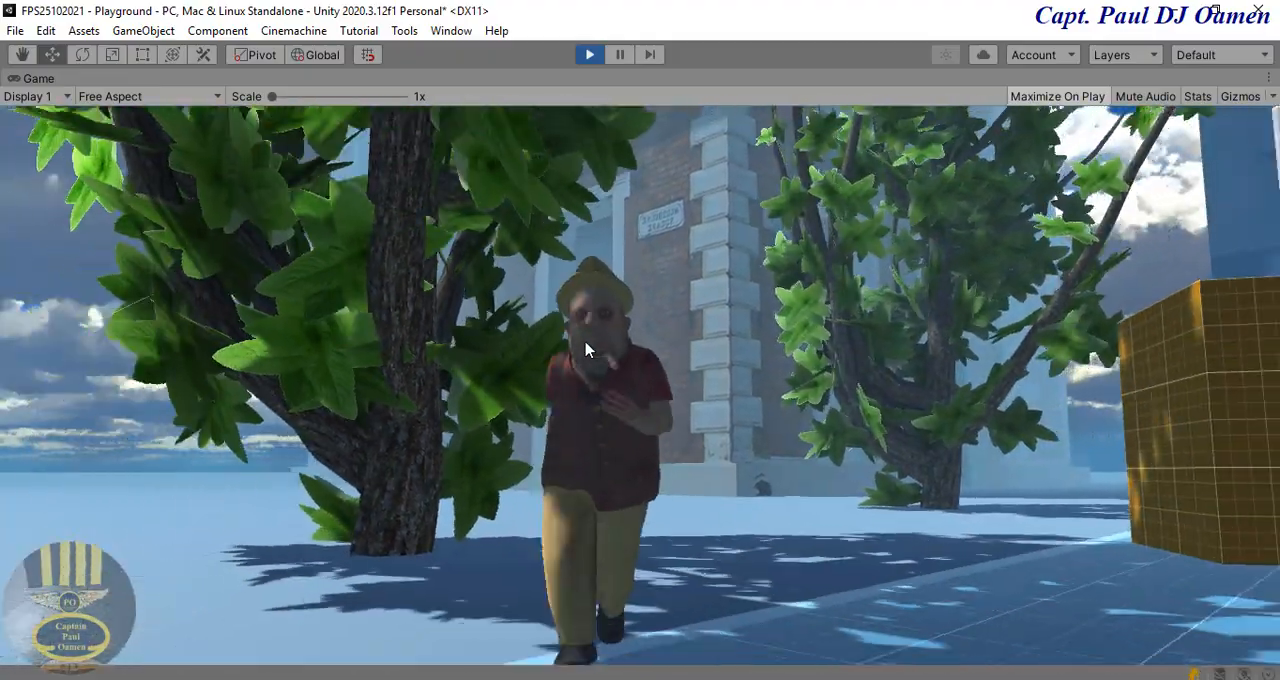
key(s)
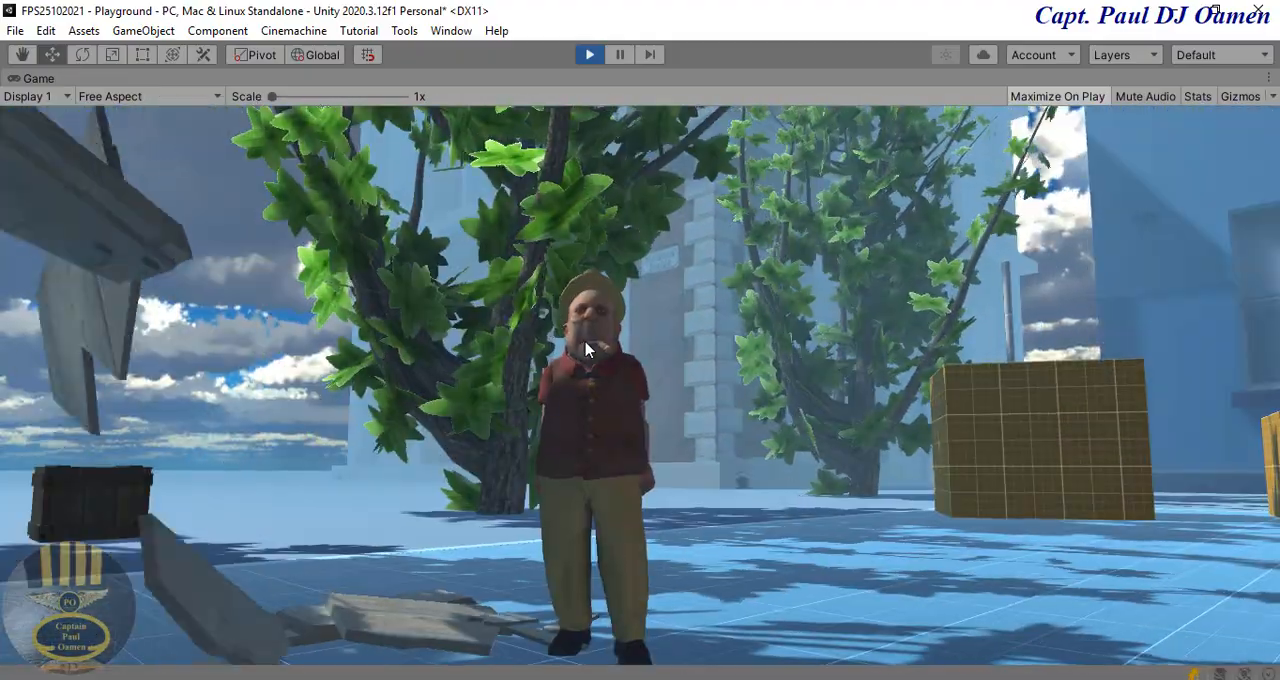
Step: Run the character into the wooden crate beside the trees to test breaking it
key(a)
key(w)
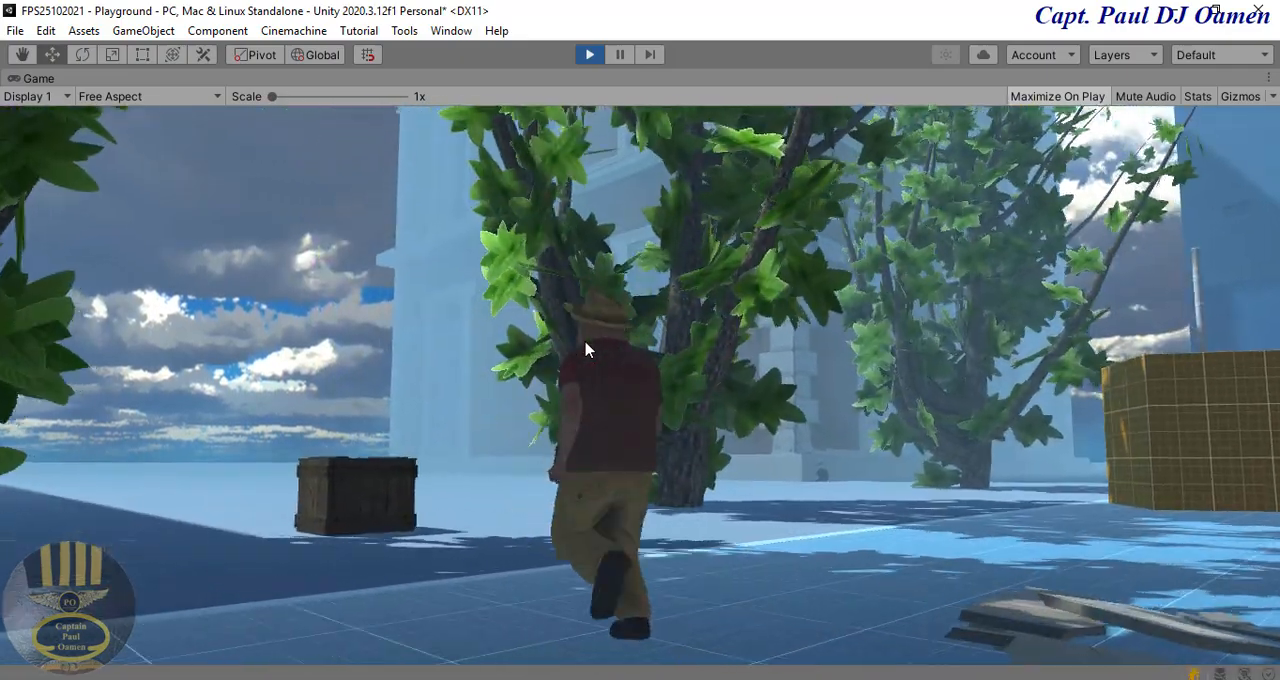
key(a)
key(w)
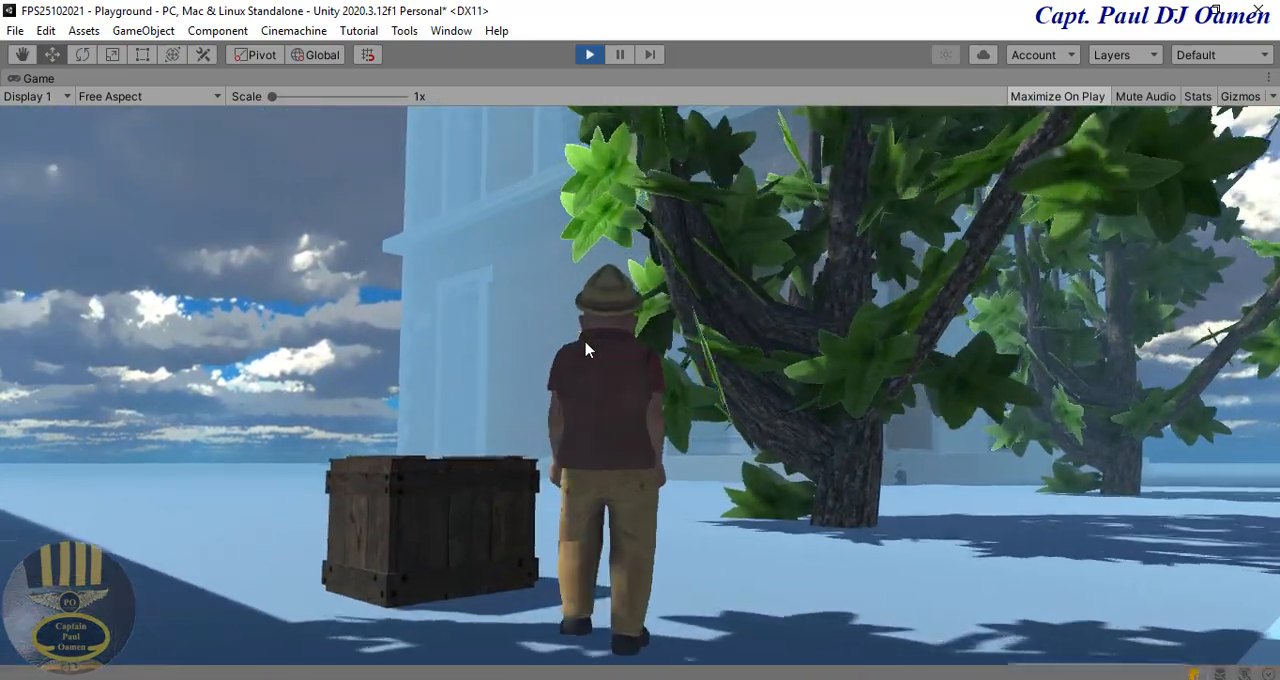
key(a)
key(w)
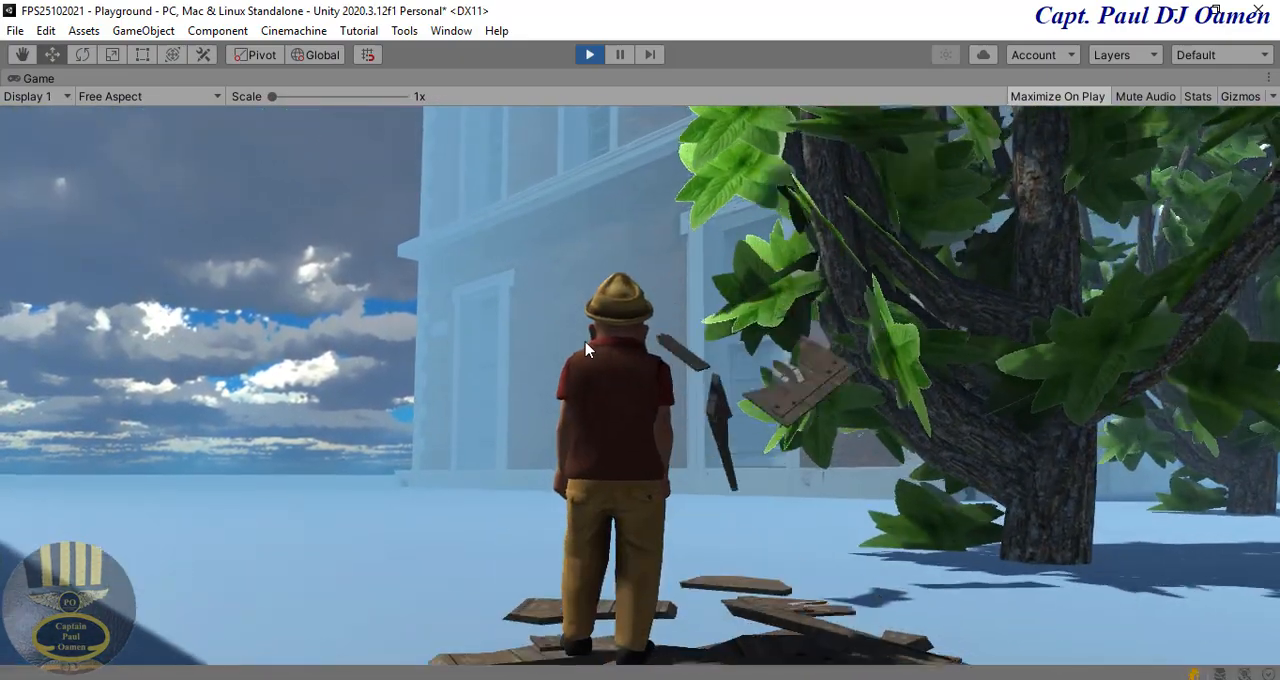
Step: Run the character back to the remaining wooden crates and turn towards the nearest one
key(w)
key(s)
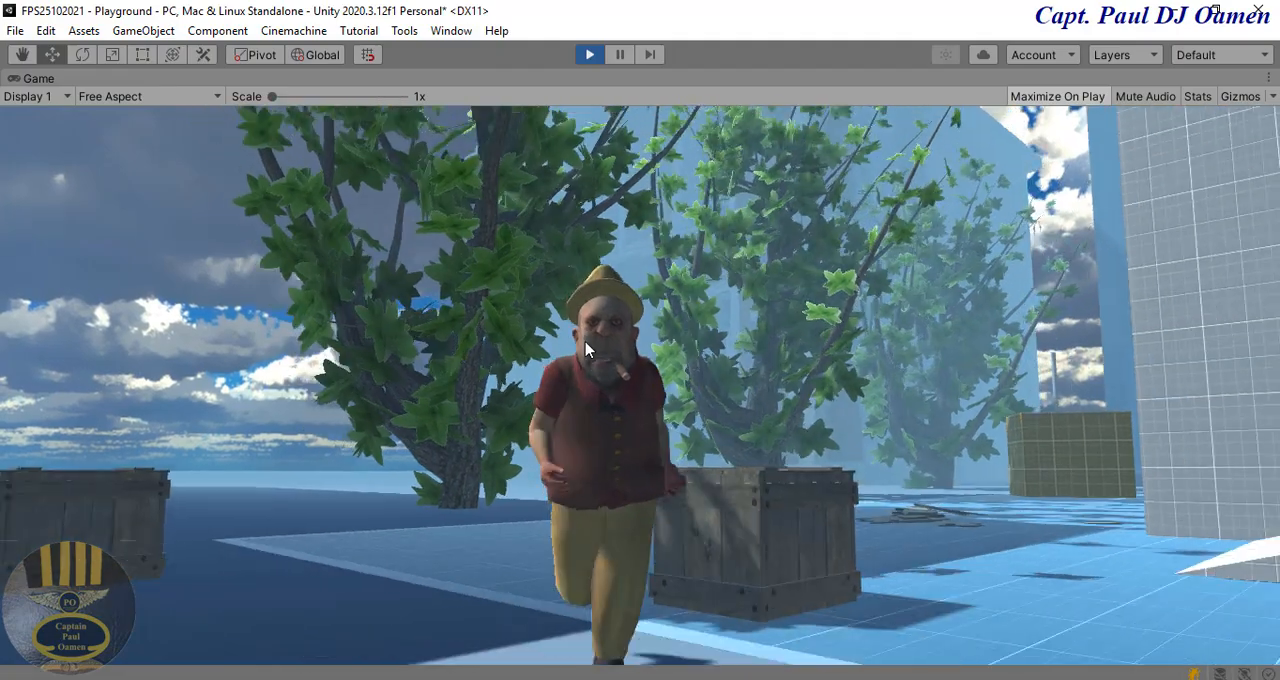
key(d)
key(s)
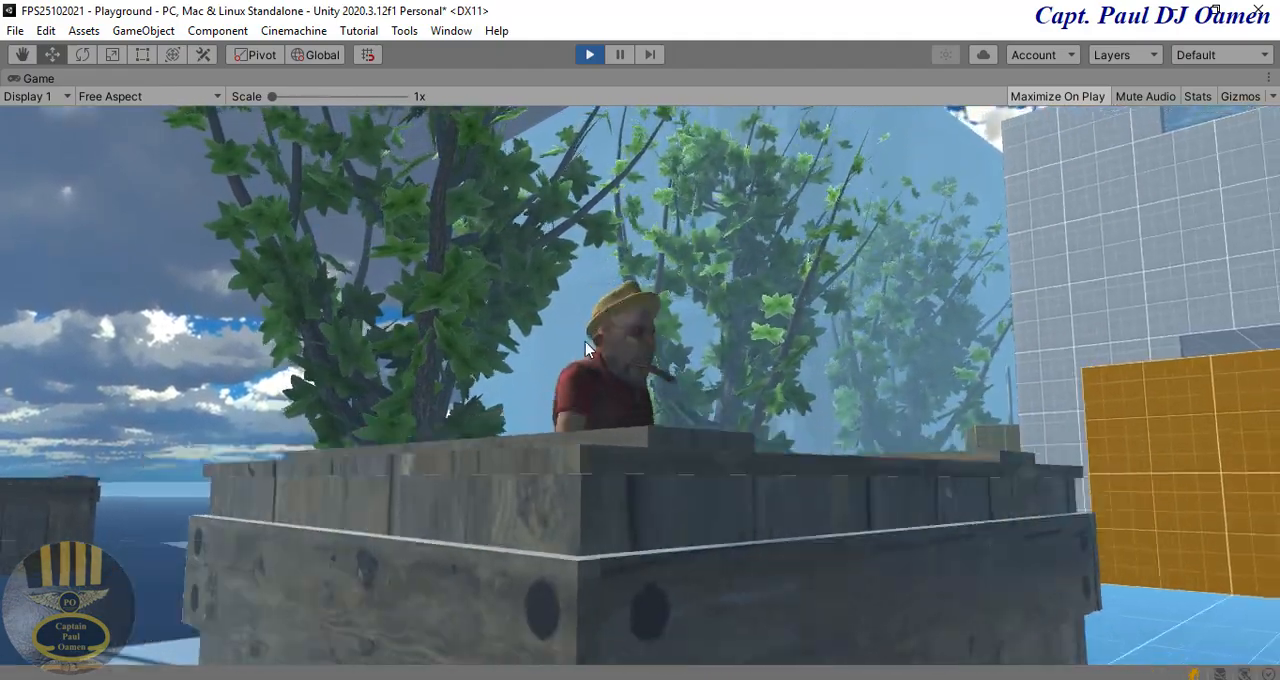
key(w)
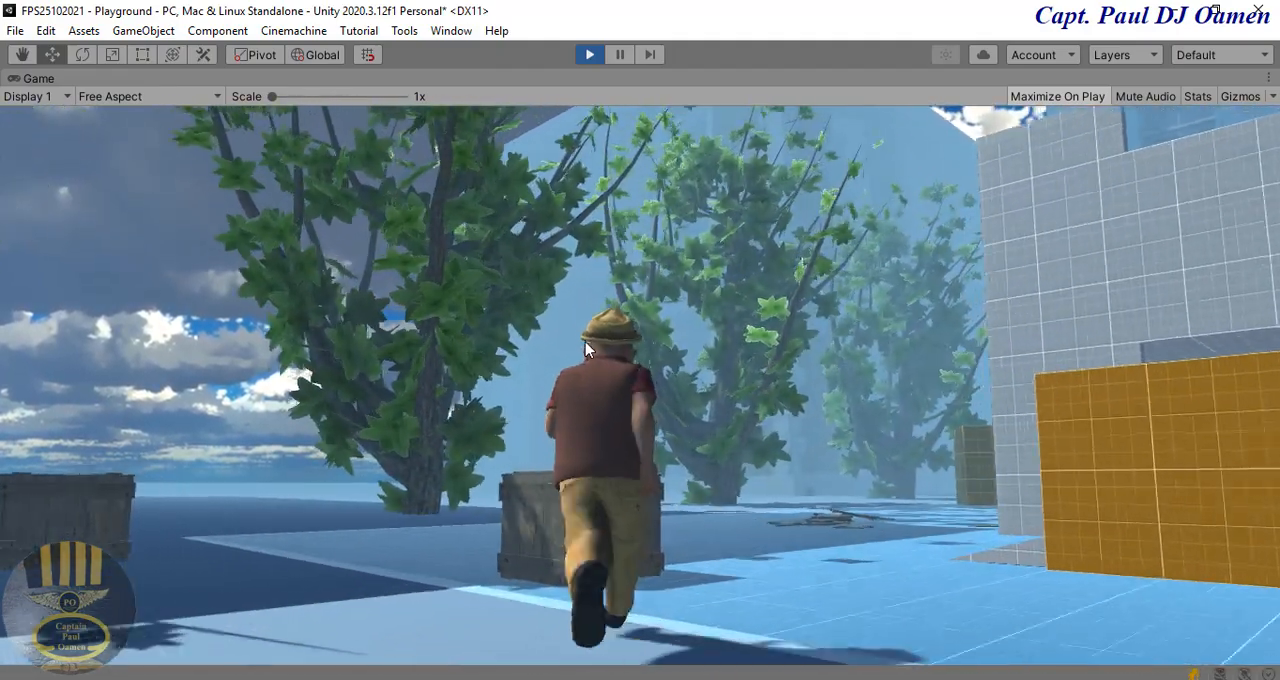